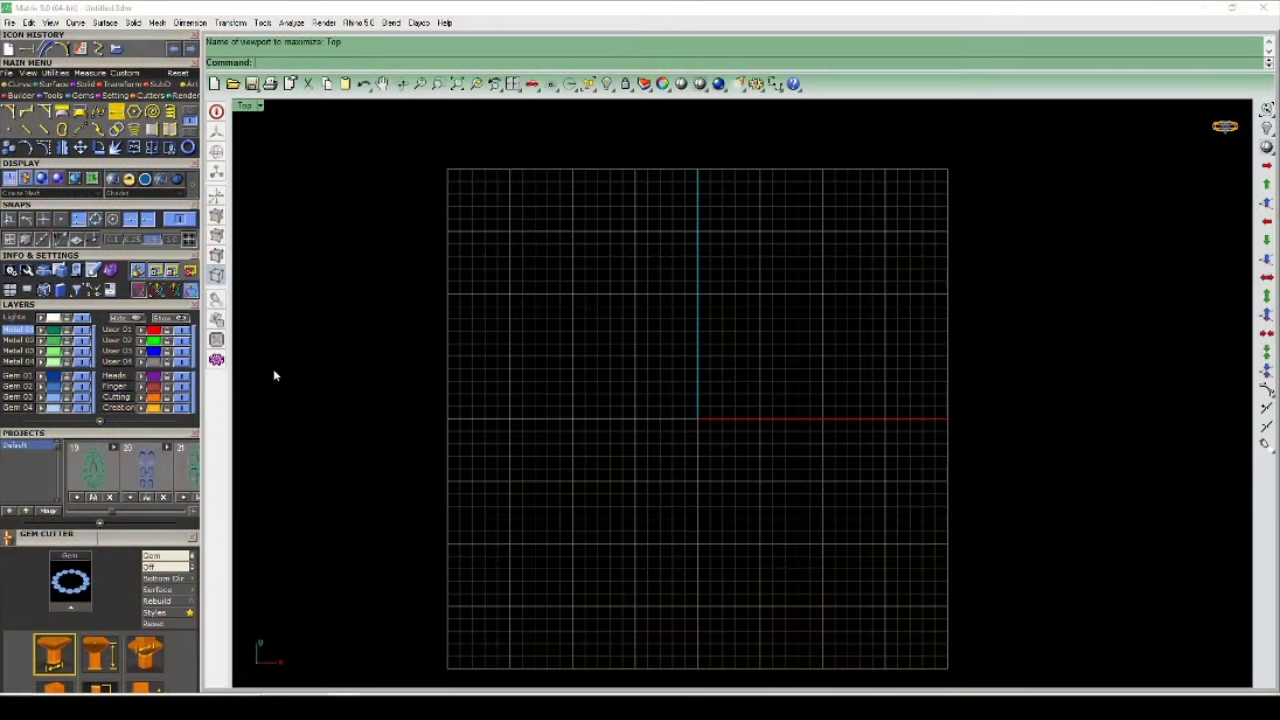
Step: Draw a five-point interpolated half-heart curve from left of centre over the arch to the bottom tip, then select it
{"action": "left_click", "coordinate": [32, 92]}
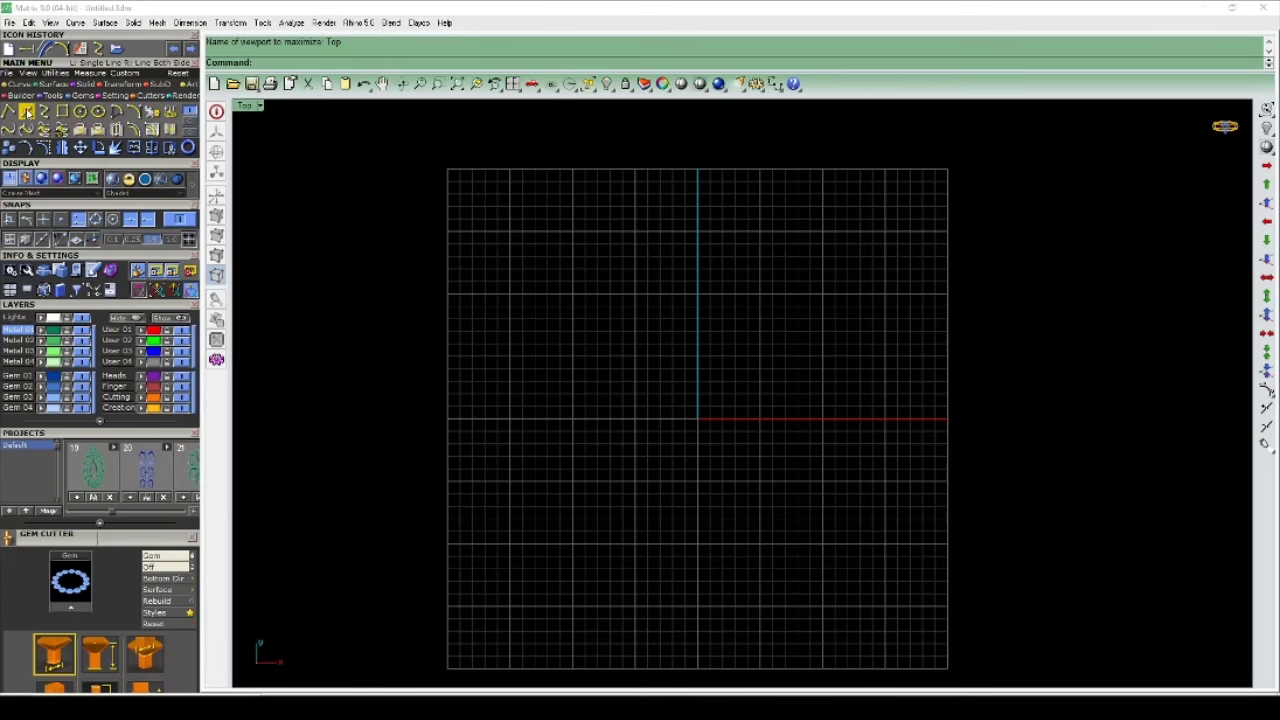
{"action": "left_click", "coordinate": [46, 113]}
{"action": "scroll", "coordinate": [841, 494], "scroll_direction": "up", "scroll_amount": 2}
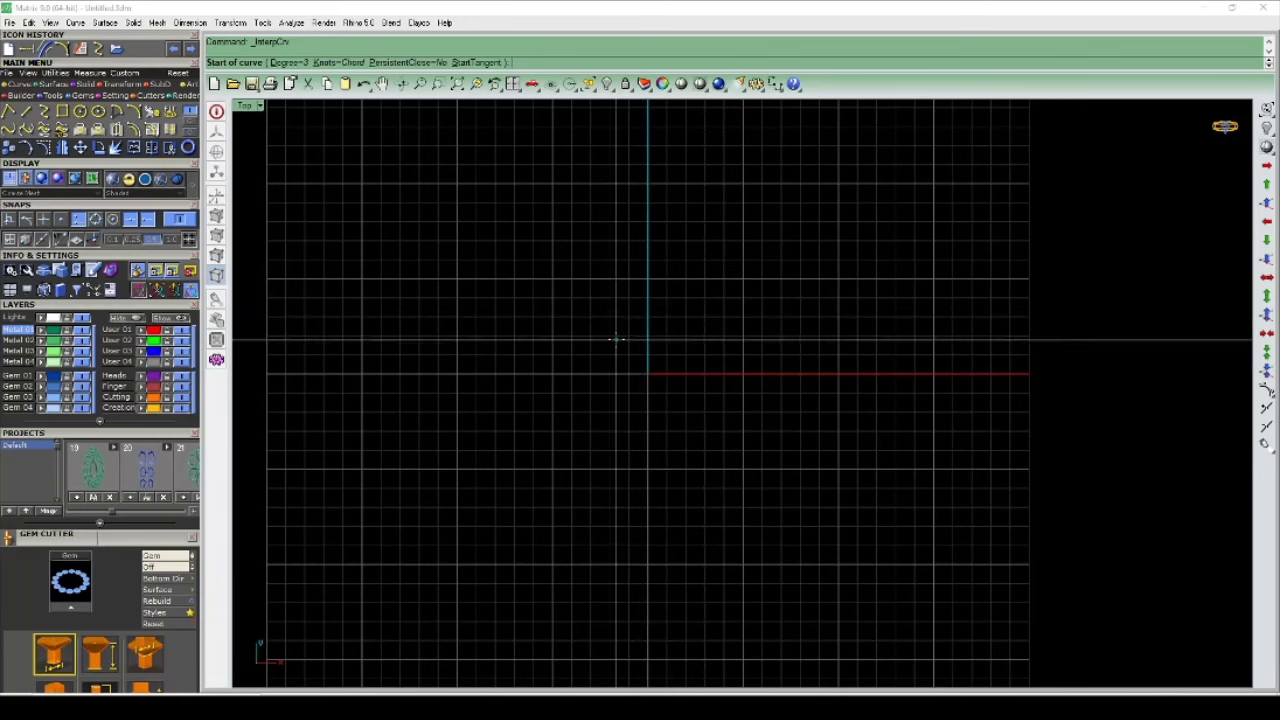
{"action": "left_click", "coordinate": [615, 339]}
{"action": "left_click", "coordinate": [673, 315]}
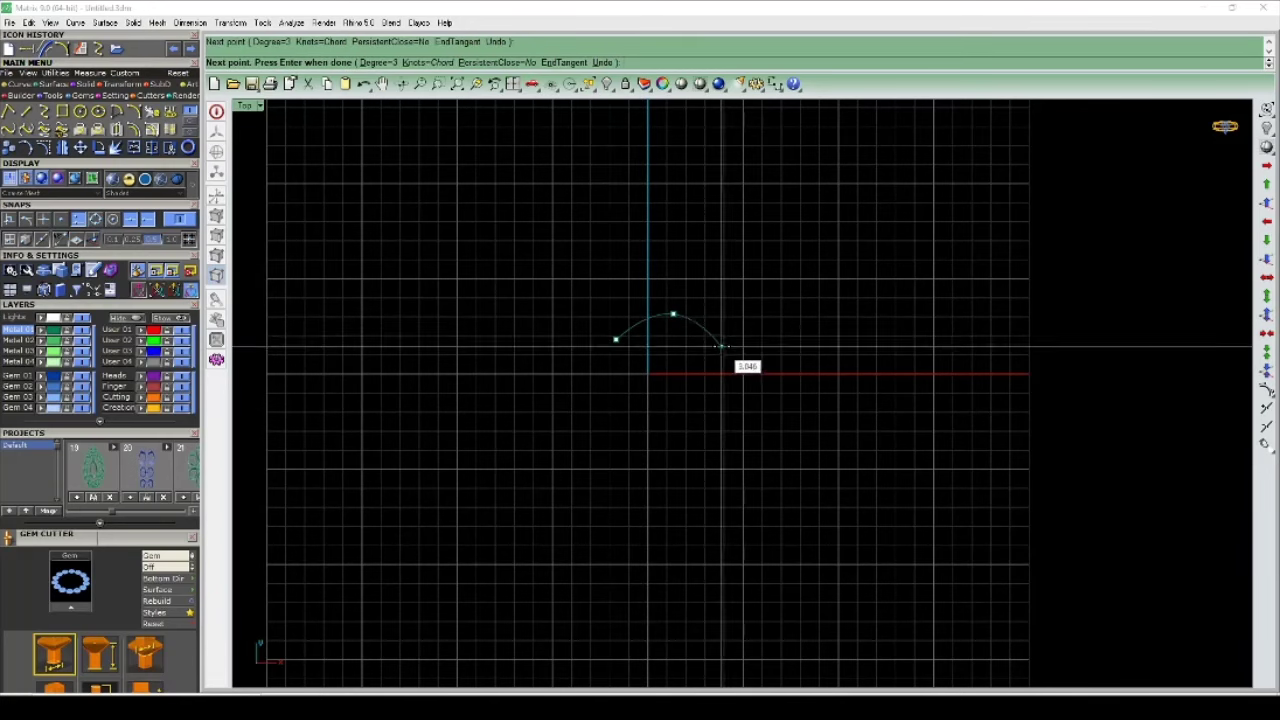
{"action": "left_click", "coordinate": [721, 346]}
{"action": "left_click", "coordinate": [703, 444]}
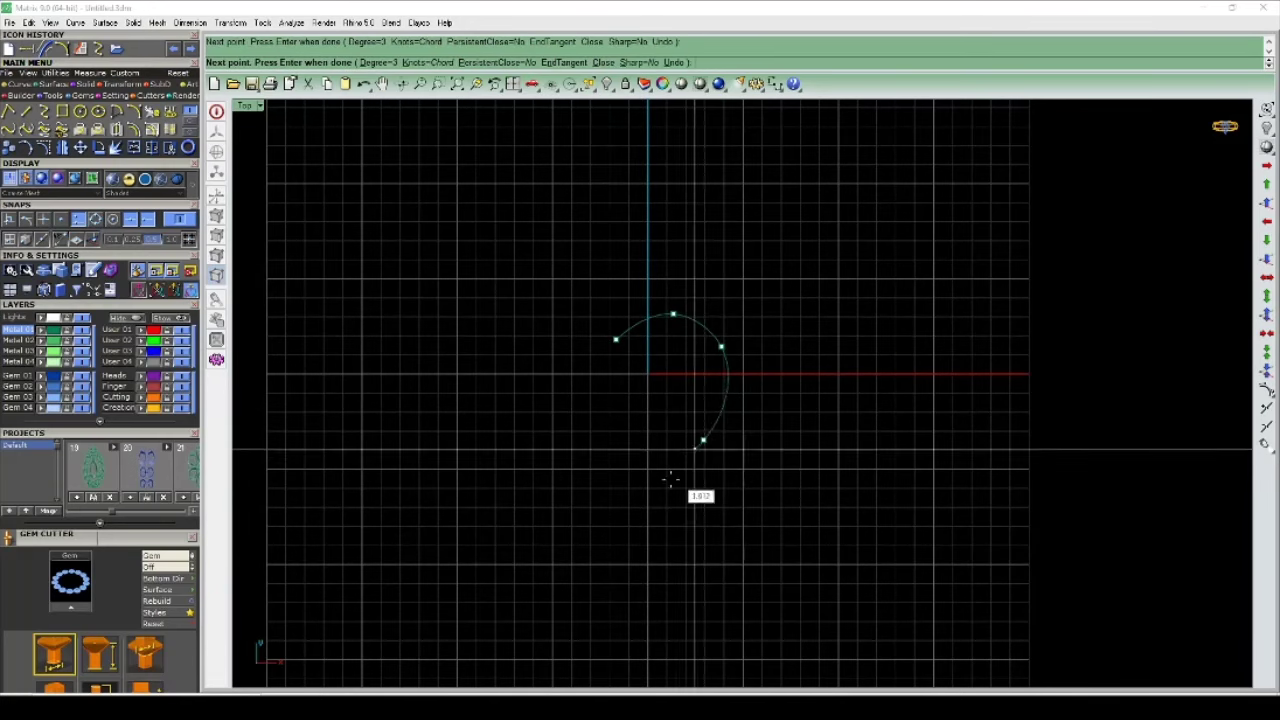
{"action": "scroll", "coordinate": [654, 514], "scroll_direction": "up", "scroll_amount": 2}
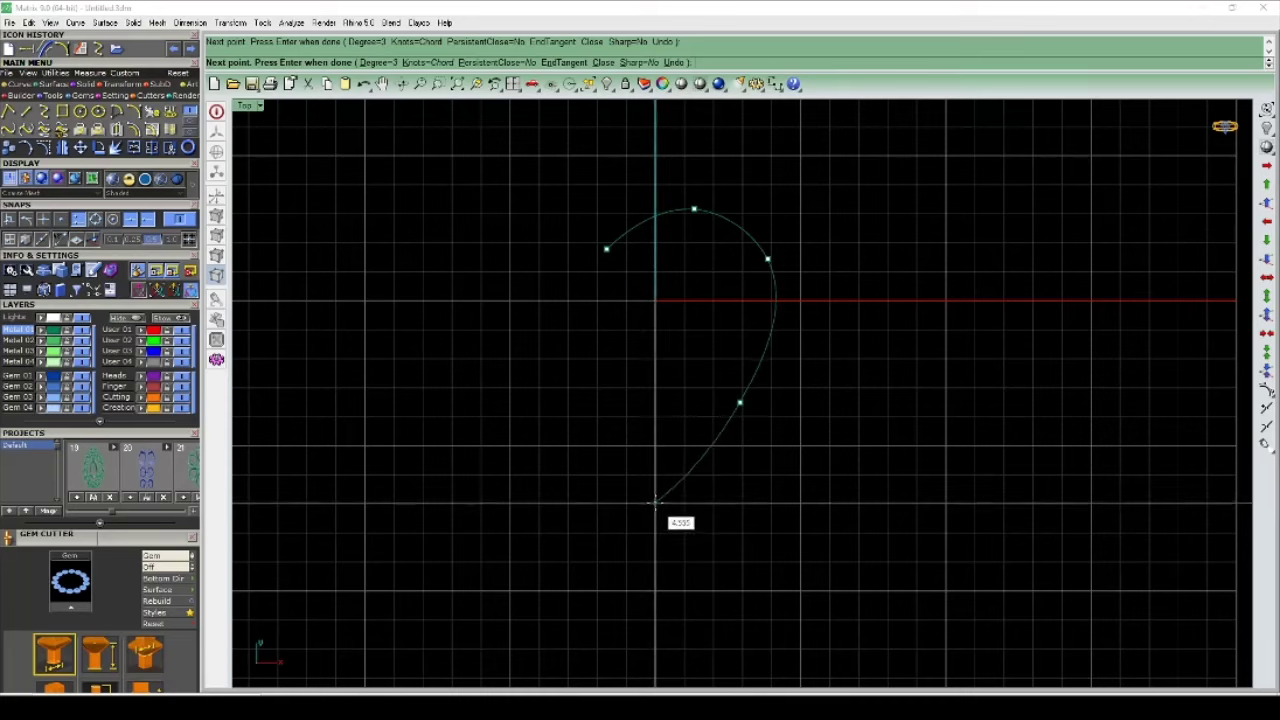
{"action": "left_click", "coordinate": [654, 502]}
{"action": "key", "text": "Return"}
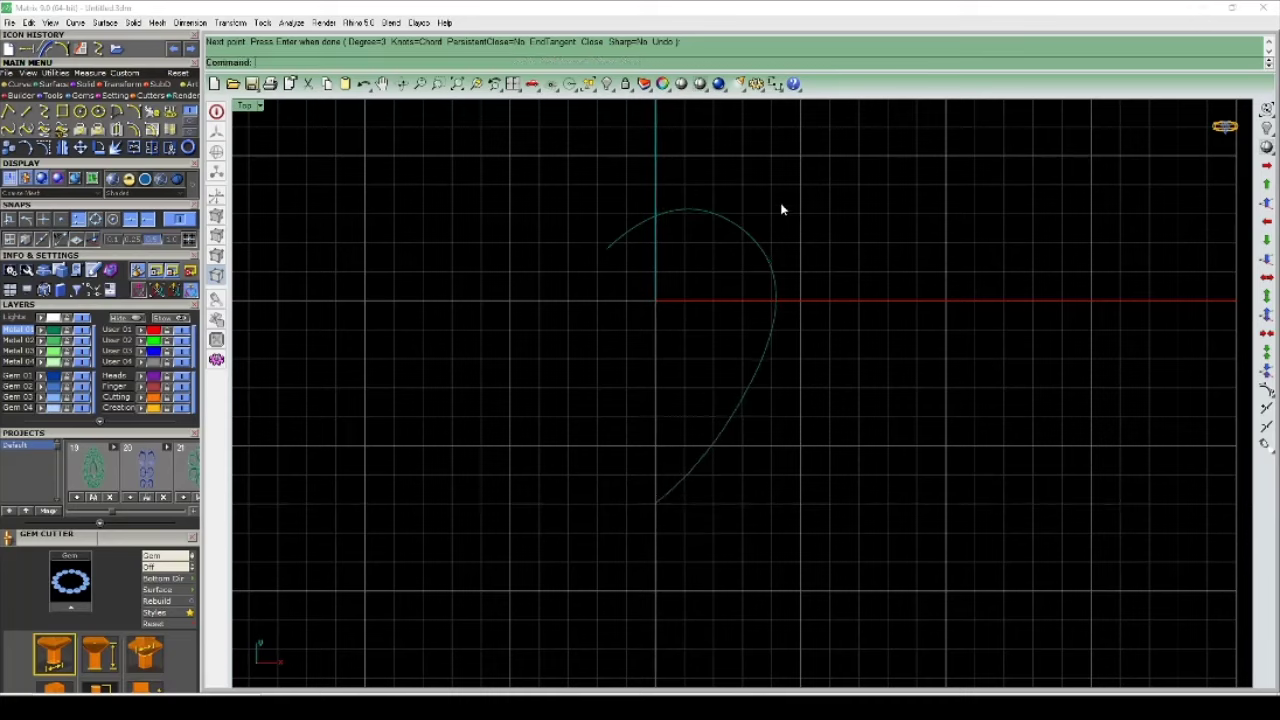
{"action": "left_click", "coordinate": [770, 250]}
Step: Rebuild the half-heart curve with 20 points at degree 3
{"action": "key", "text": "Return"}
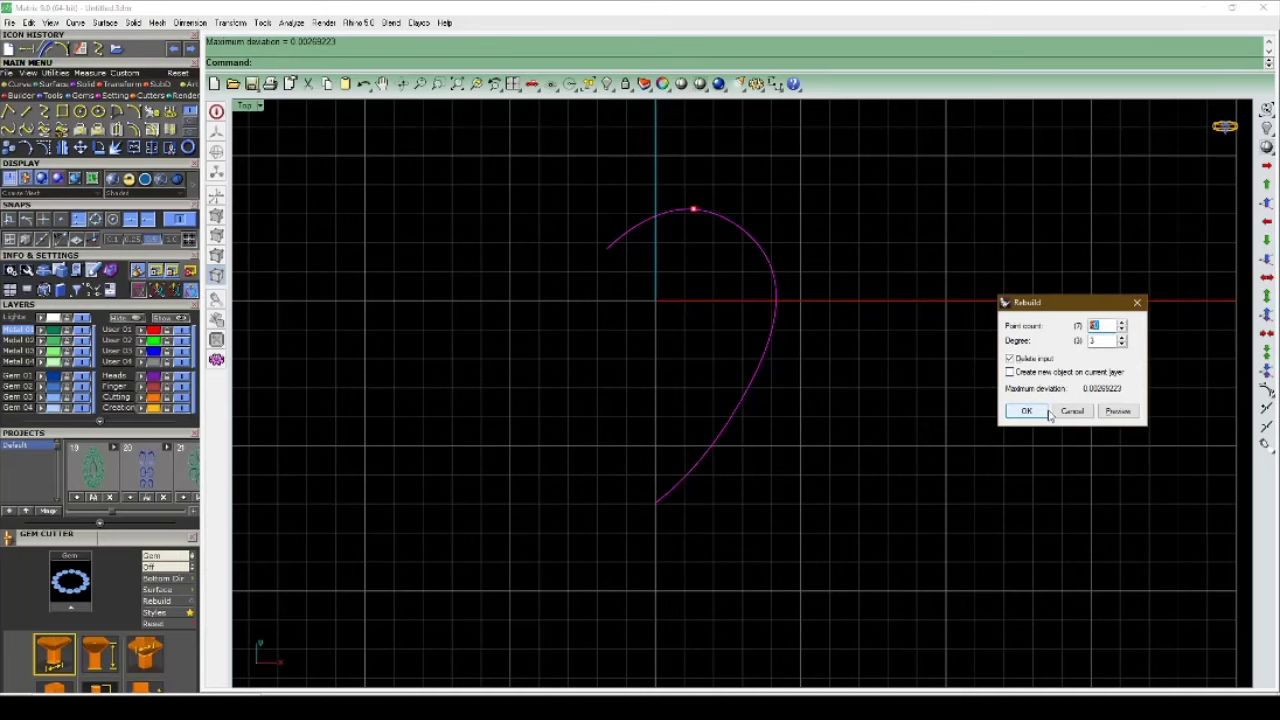
{"action": "left_click", "coordinate": [1026, 411]}
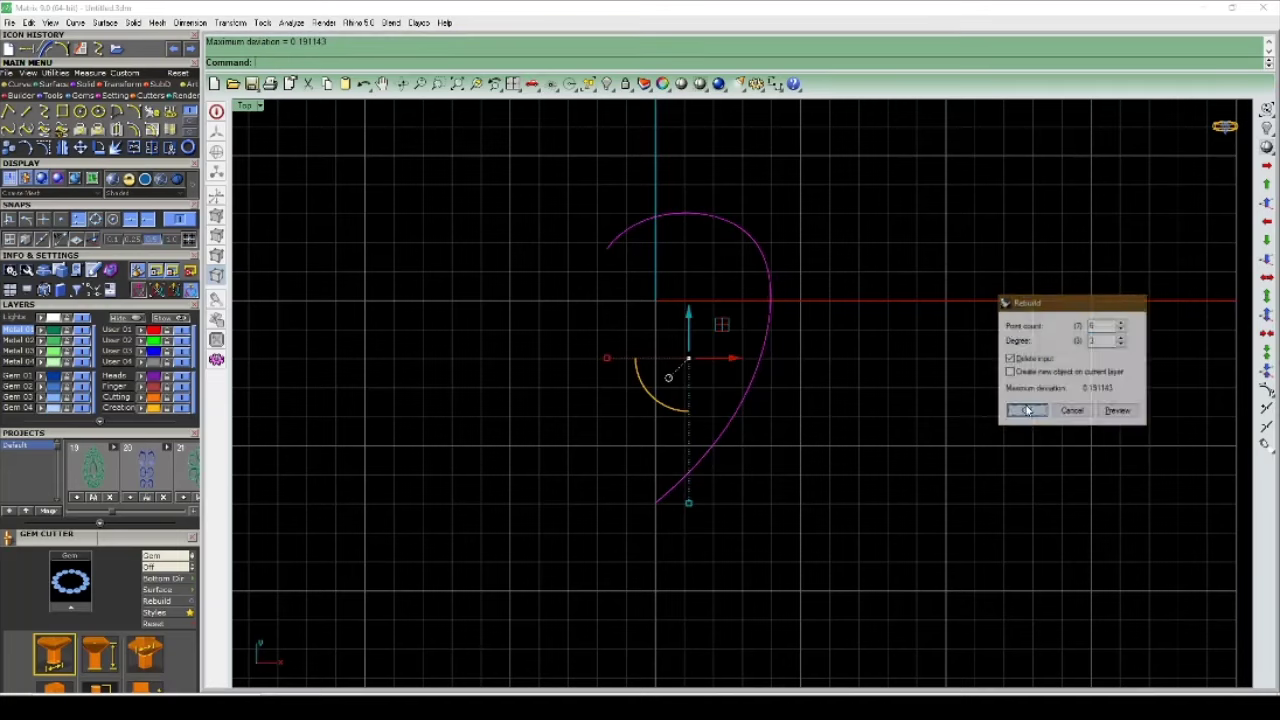
{"action": "right_click_drag", "start_coordinate": [695, 215], "coordinate": [743, 309]}
Step: Drag control points to reshape the curve's lower right side, then reselect the curve
{"action": "key", "text": "F10"}
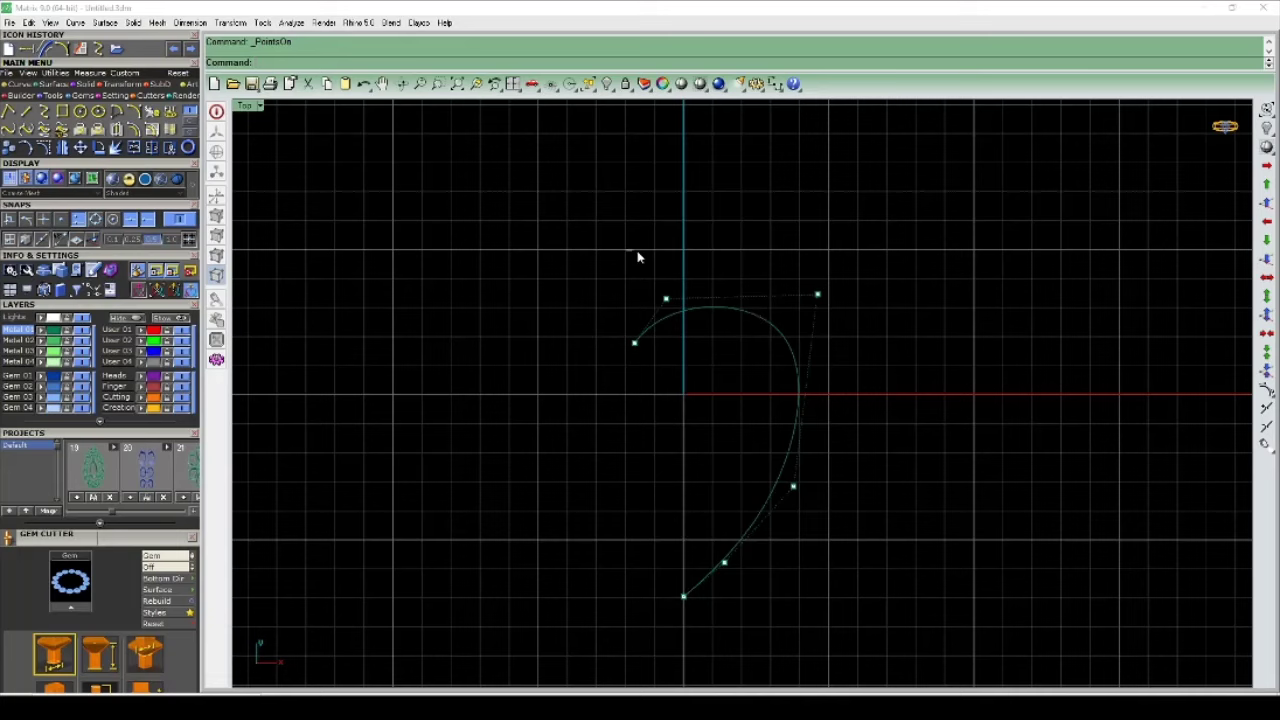
{"action": "mouse_move", "coordinate": [637, 257]}
{"action": "left_mouse_down"}
{"action": "mouse_move", "coordinate": [726, 312]}
{"action": "mouse_move", "coordinate": [760, 246]}
{"action": "left_mouse_up"}
{"action": "left_click_drag", "start_coordinate": [730, 438], "coordinate": [869, 557]}
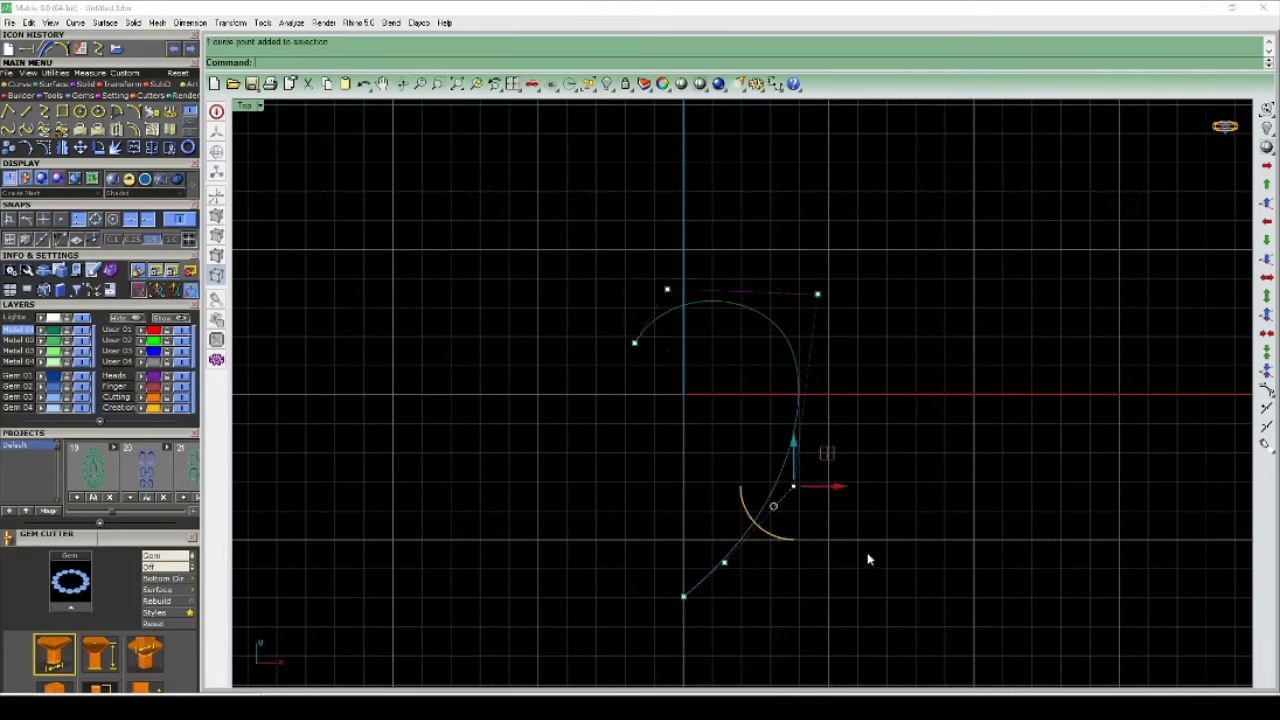
{"action": "left_click", "coordinate": [833, 478]}
{"action": "mouse_move", "coordinate": [777, 354]}
{"action": "left_mouse_down"}
{"action": "mouse_move", "coordinate": [918, 278]}
{"action": "mouse_move", "coordinate": [922, 292]}
{"action": "left_mouse_up"}
{"action": "key", "text": "Escape"}
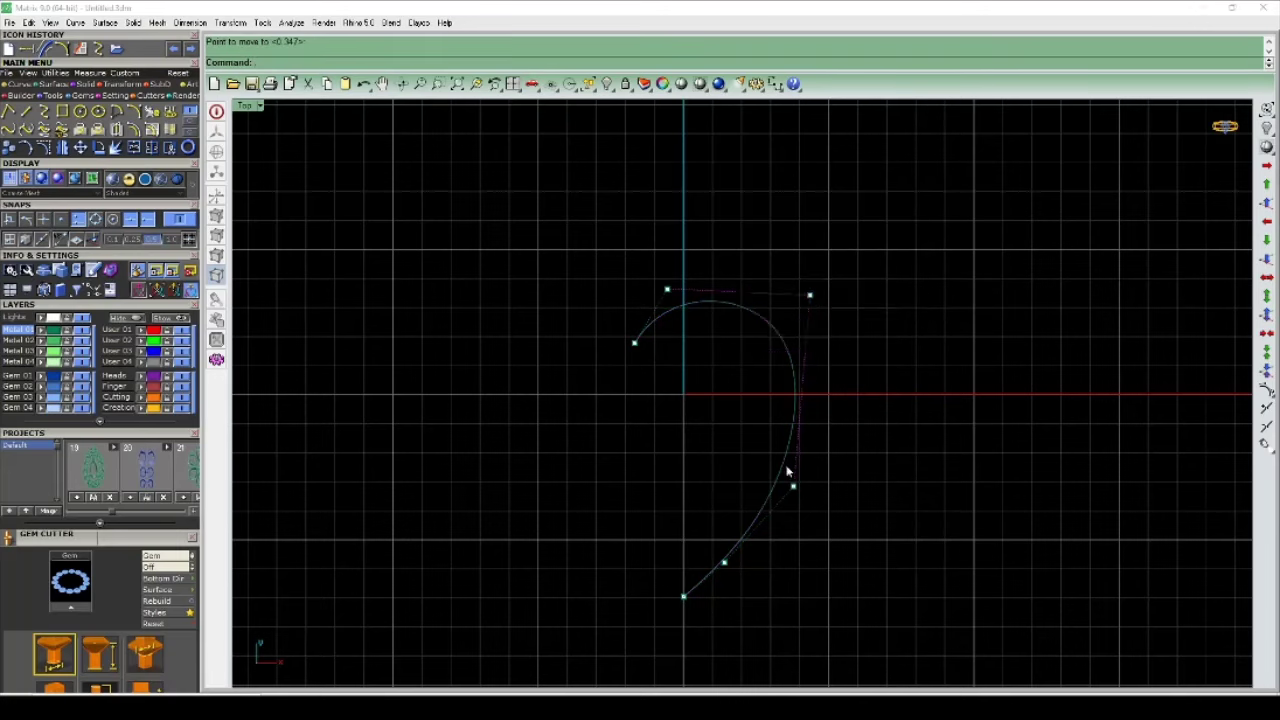
{"action": "key", "text": "Escape"}
{"action": "left_click", "coordinate": [795, 375]}
{"action": "key", "text": "o"}
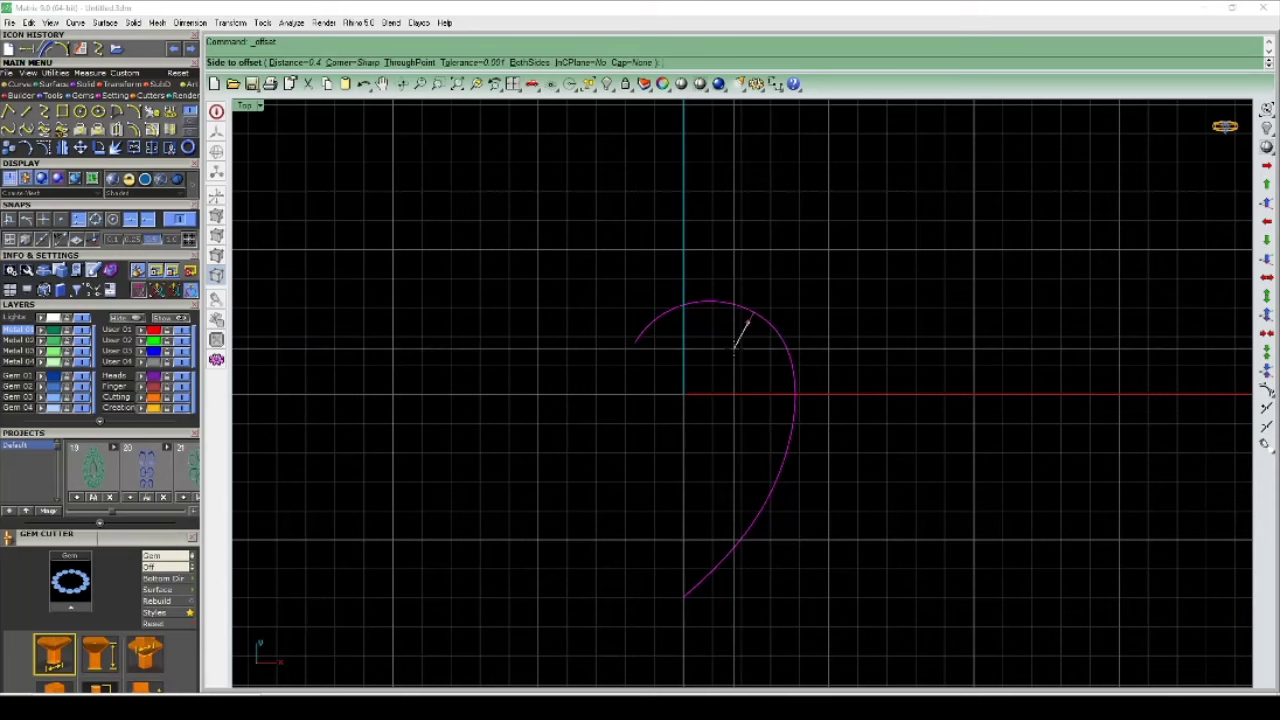
Step: Offset the curve 0.9 to both sides, after undoing a trial 1.8 offset
{"action": "type", "text": ".8"}
{"action": "key", "text": "Return"}
{"action": "left_click", "coordinate": [732, 356]}
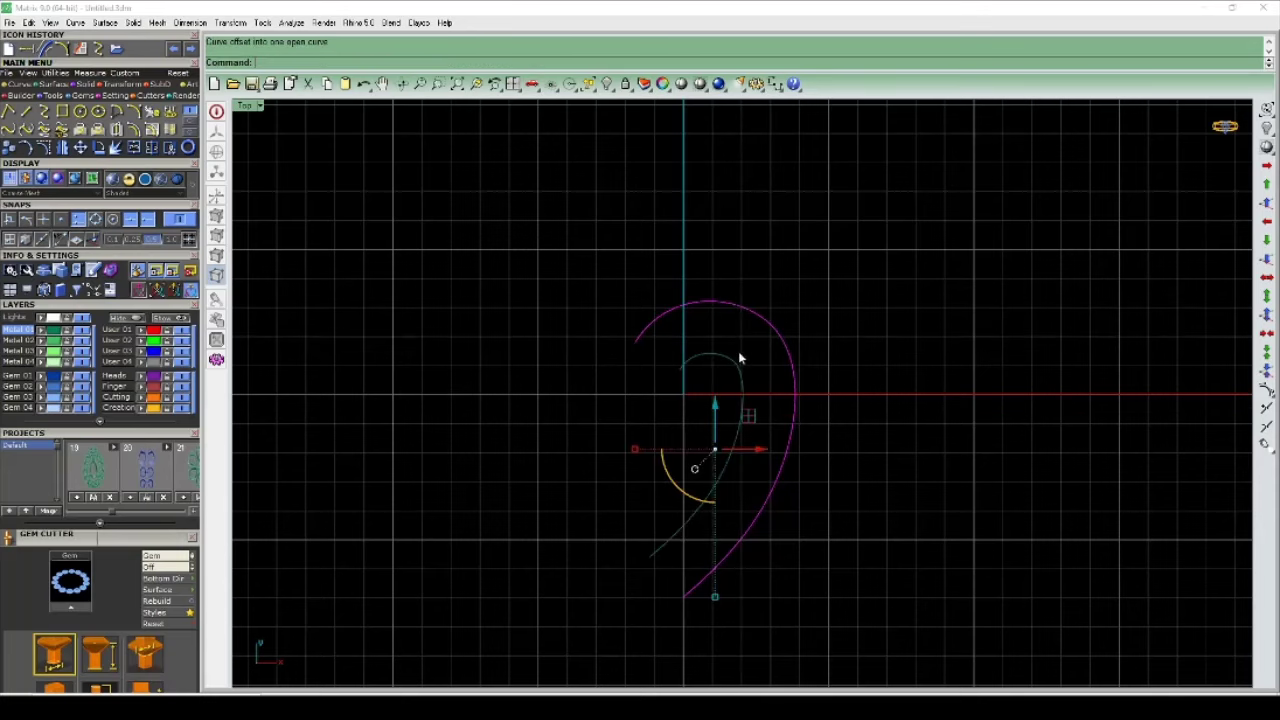
{"action": "key", "text": "ctrl+z"}
{"action": "type", "text": "o"}
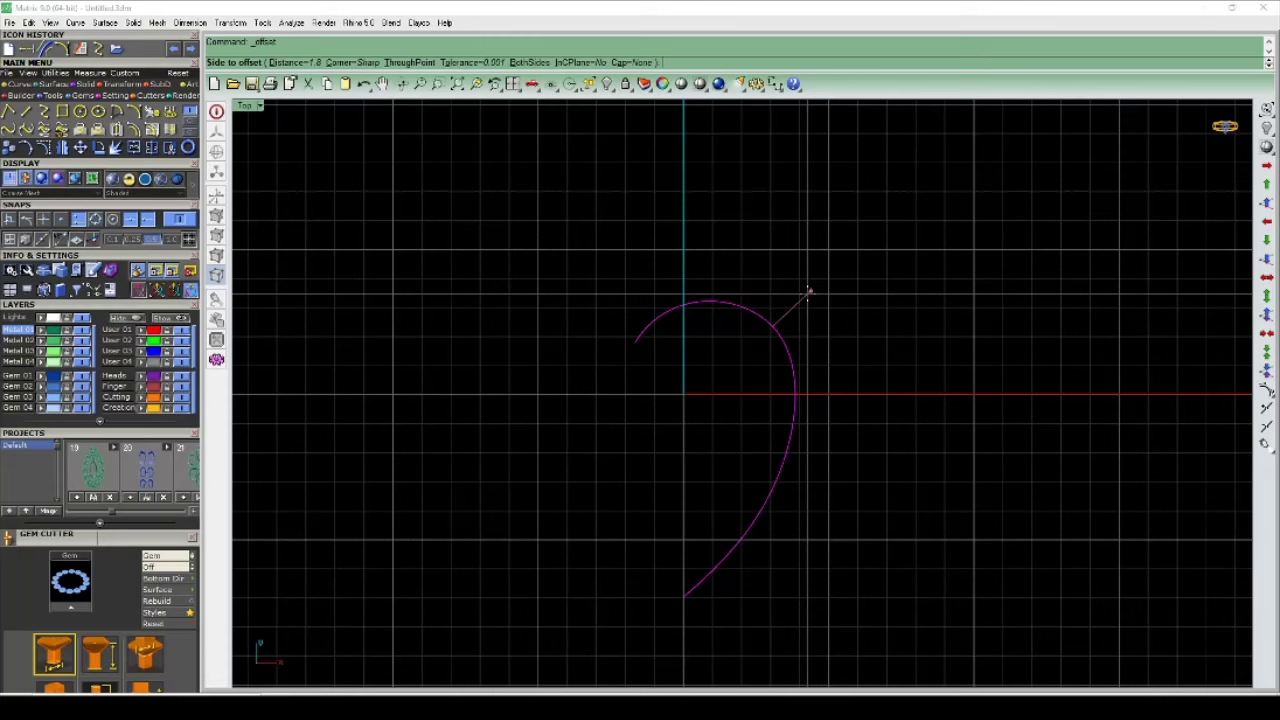
{"action": "type", "text": ".9"}
{"action": "key", "text": "Return"}
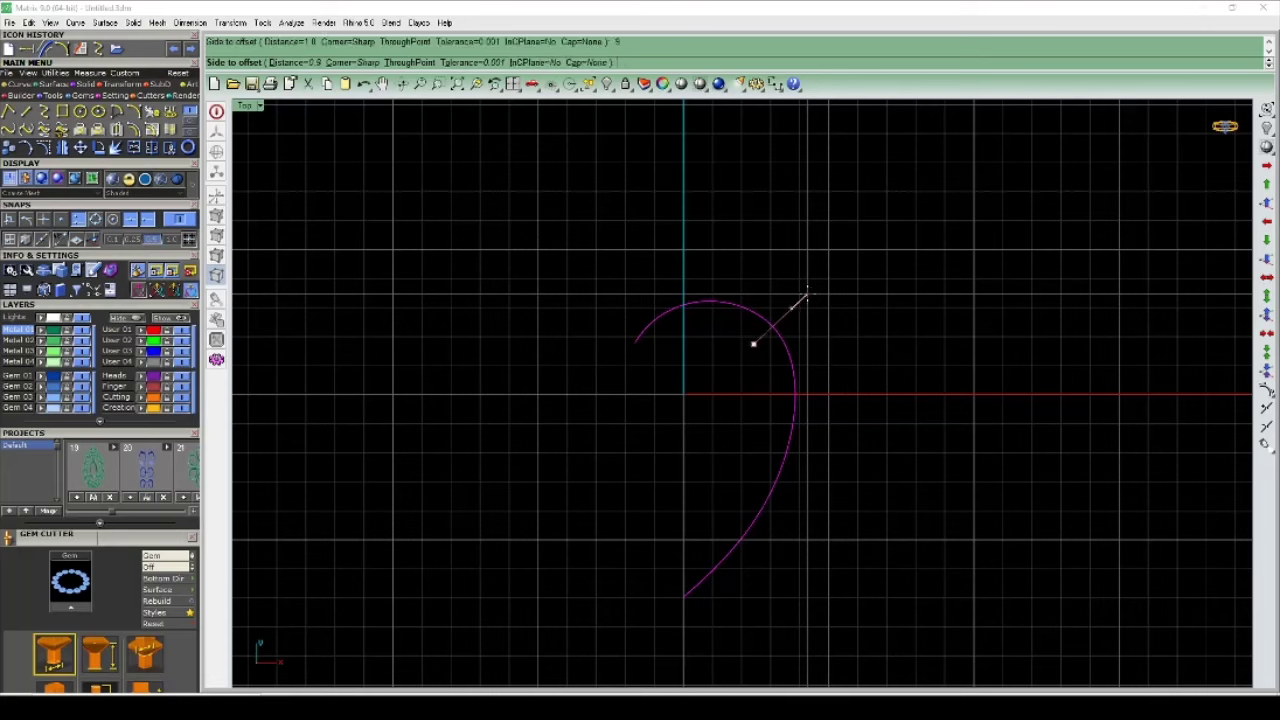
{"action": "left_click", "coordinate": [806, 293]}
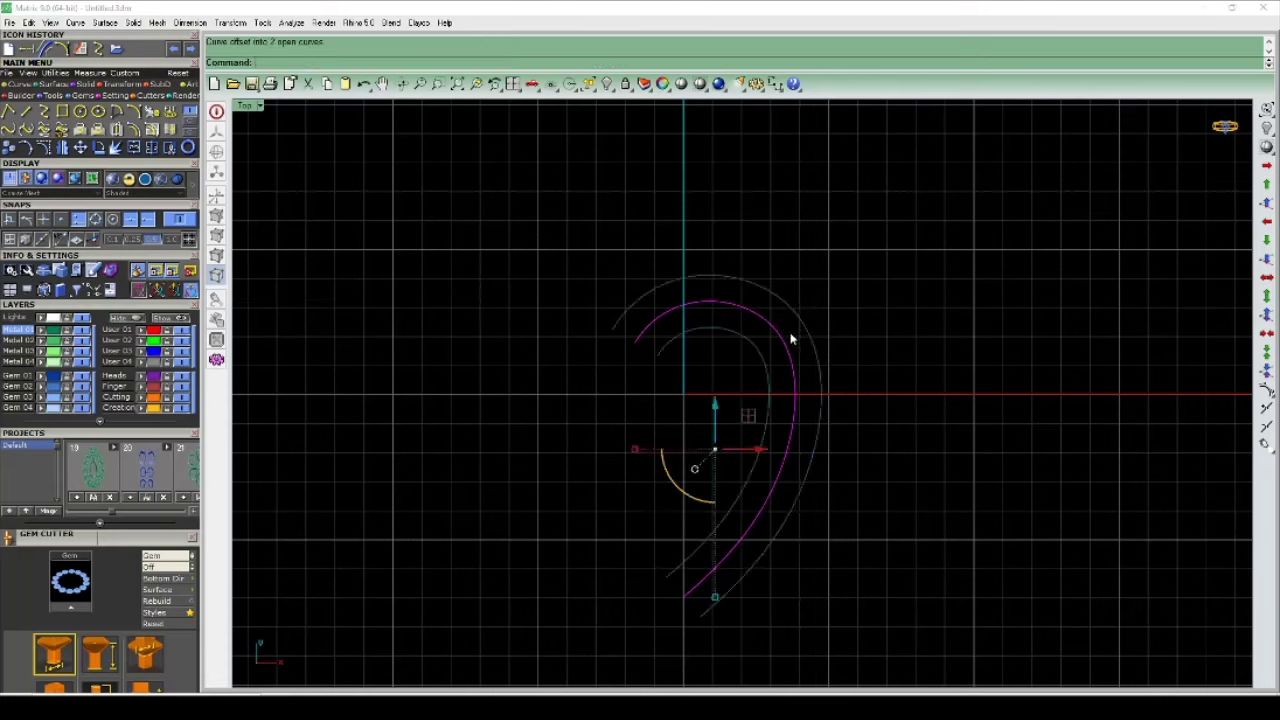
Step: Delete the original middle curve and rebuild both offset curves at degree 3
{"action": "key", "text": "Delete"}
{"action": "left_click_drag", "start_coordinate": [778, 347], "coordinate": [660, 465]}
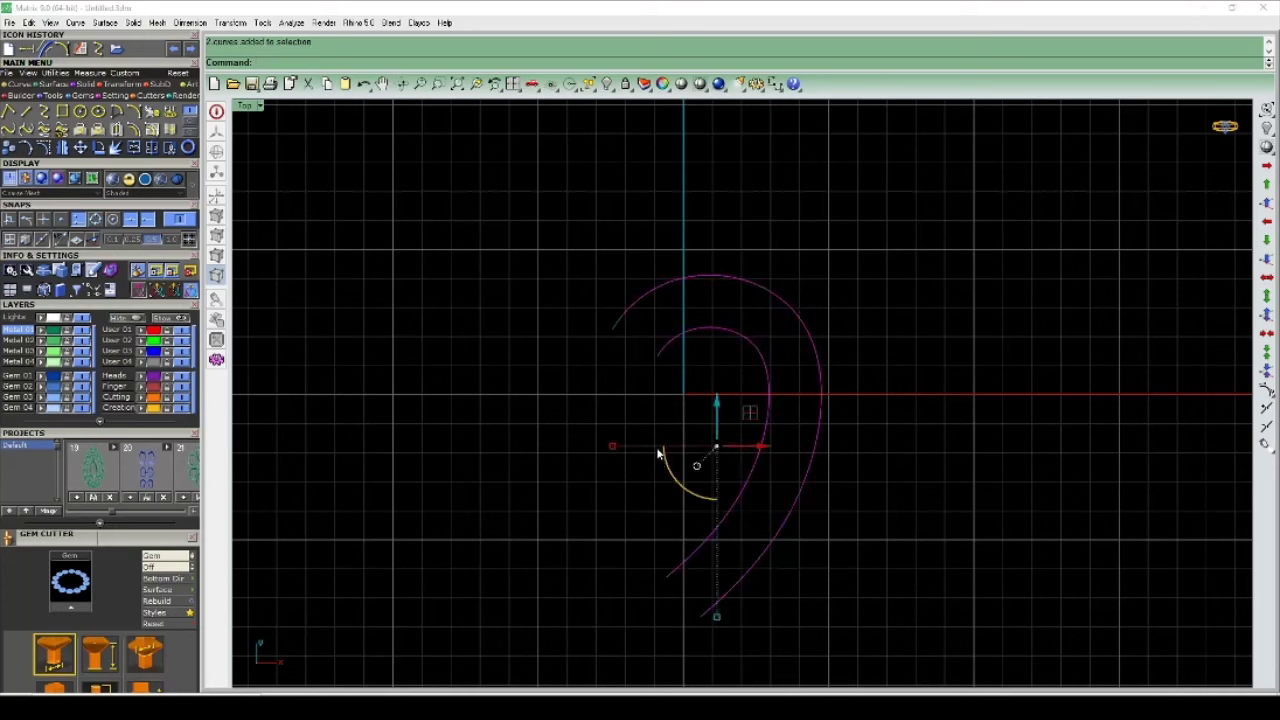
{"action": "type", "text": "Reb"}
{"action": "key", "text": "Return"}
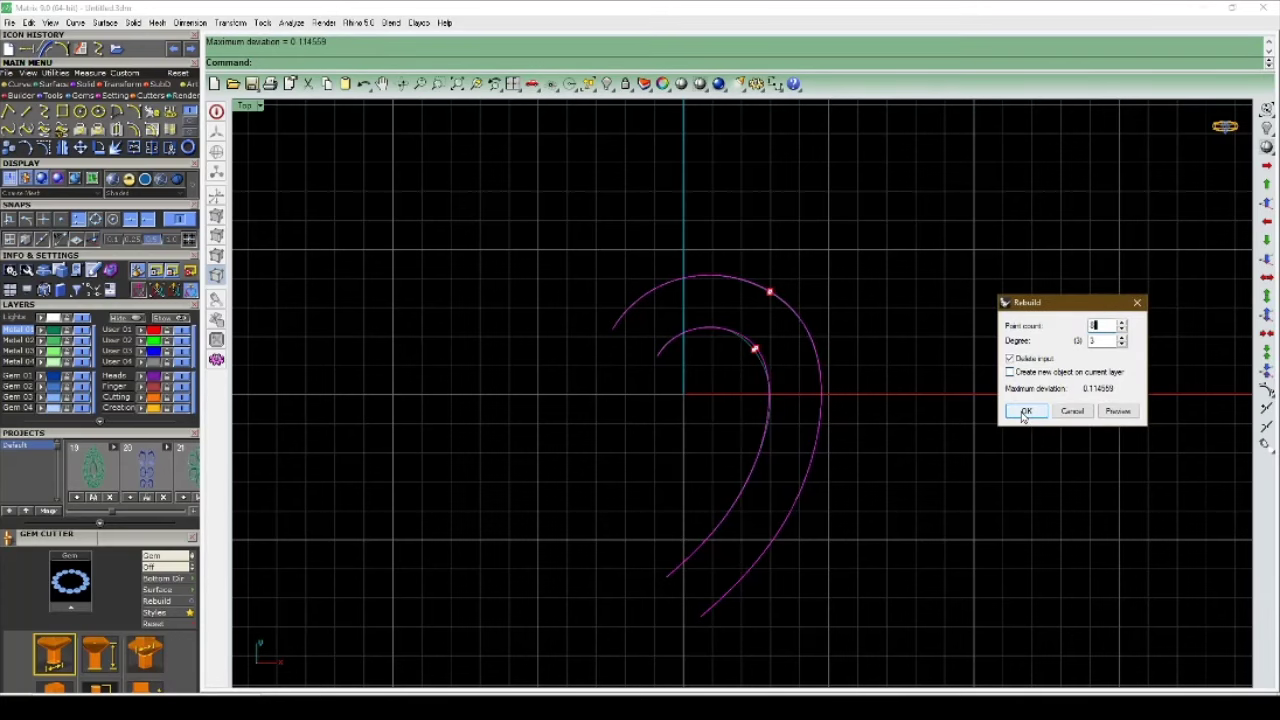
{"action": "left_click", "coordinate": [1025, 412]}
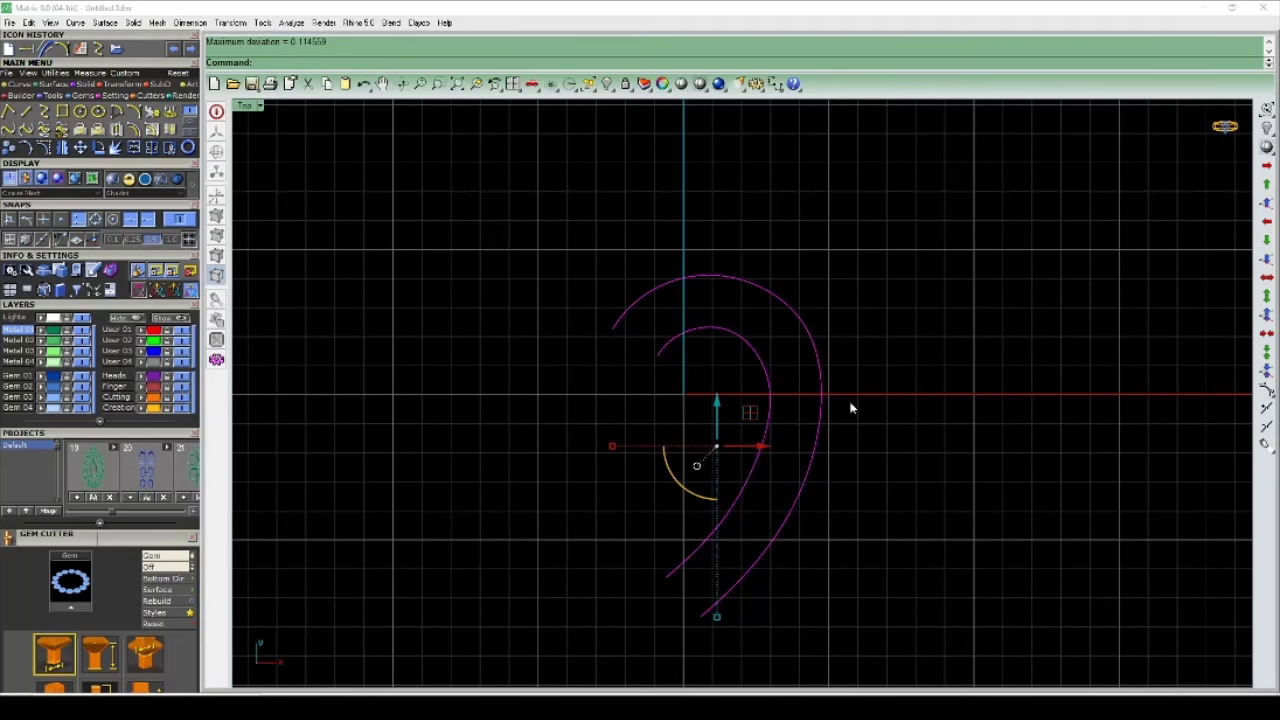
{"action": "scroll", "coordinate": [747, 436], "scroll_direction": "up", "scroll_amount": 2}
Step: Move both curves slightly to the left, using their lower end as base point
{"action": "scroll", "coordinate": [717, 440], "scroll_direction": "up", "scroll_amount": 4}
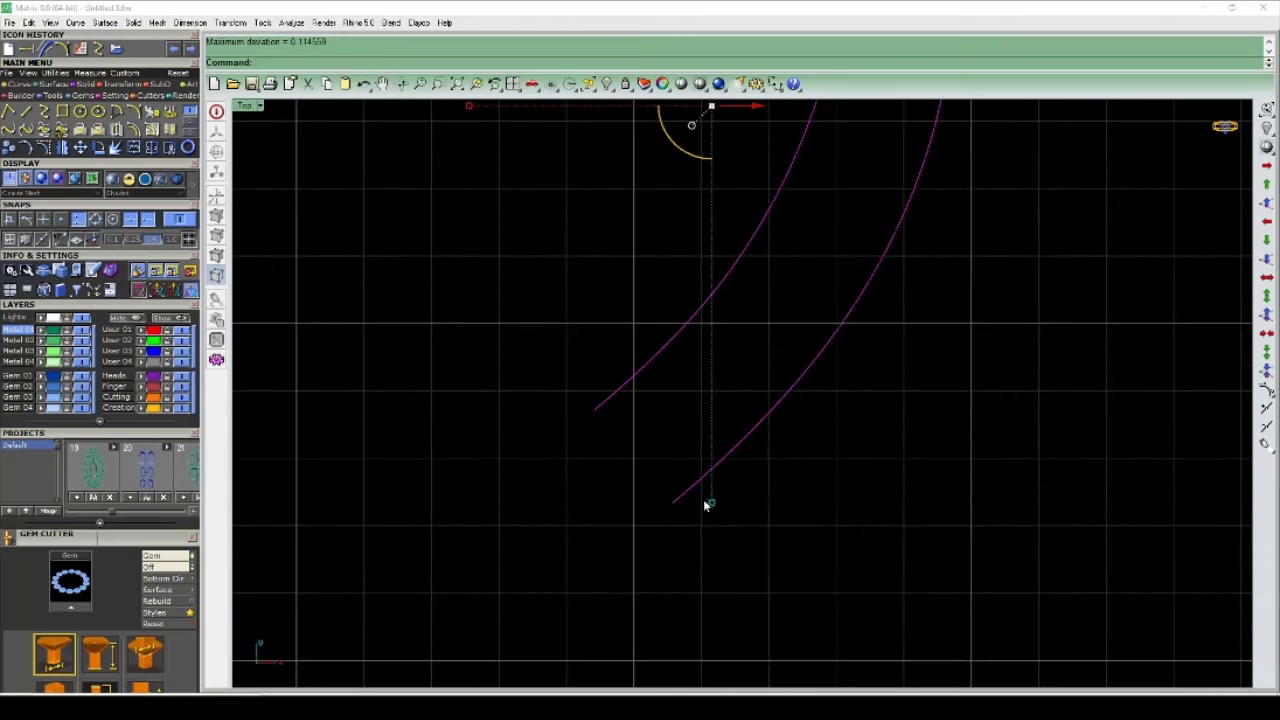
{"action": "type", "text": "m"}
{"action": "key", "text": "Return"}
{"action": "left_click", "coordinate": [674, 505]}
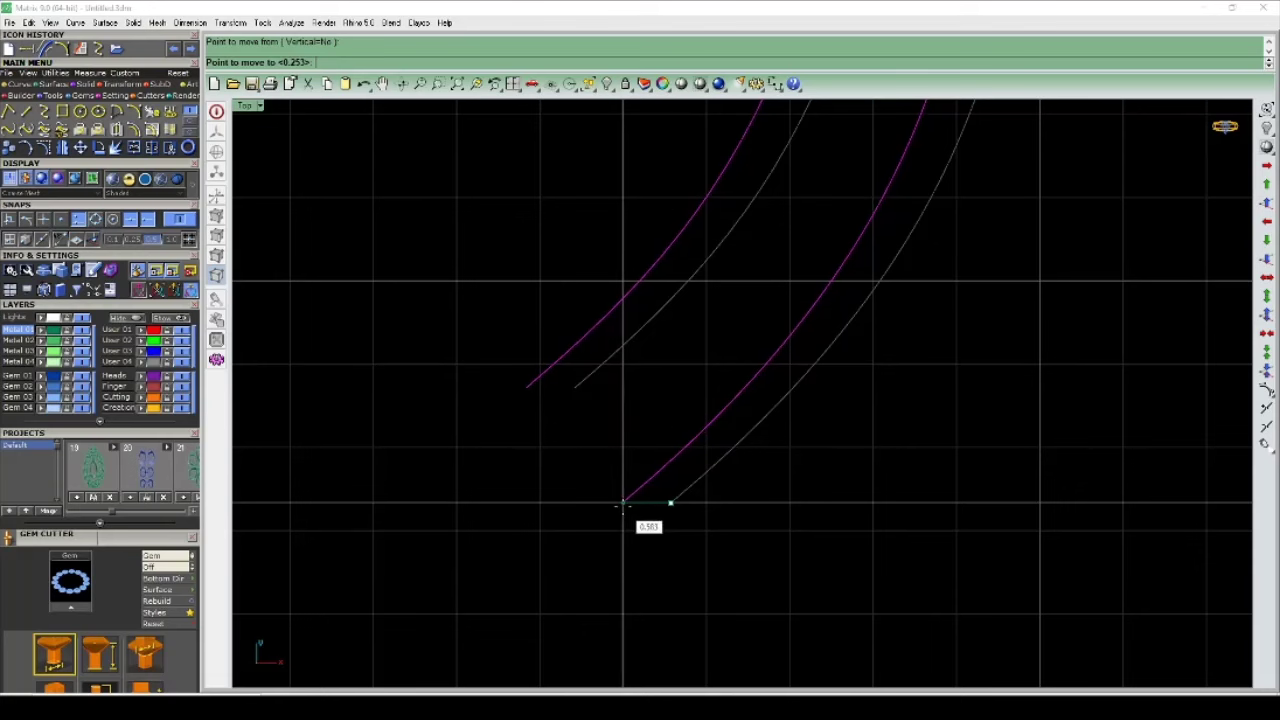
{"action": "left_click", "coordinate": [623, 508]}
Step: Rotate both curves about their lower end using two reference points
{"action": "type", "text": "ro"}
{"action": "key", "text": "Return"}
{"action": "left_click", "coordinate": [623, 502]}
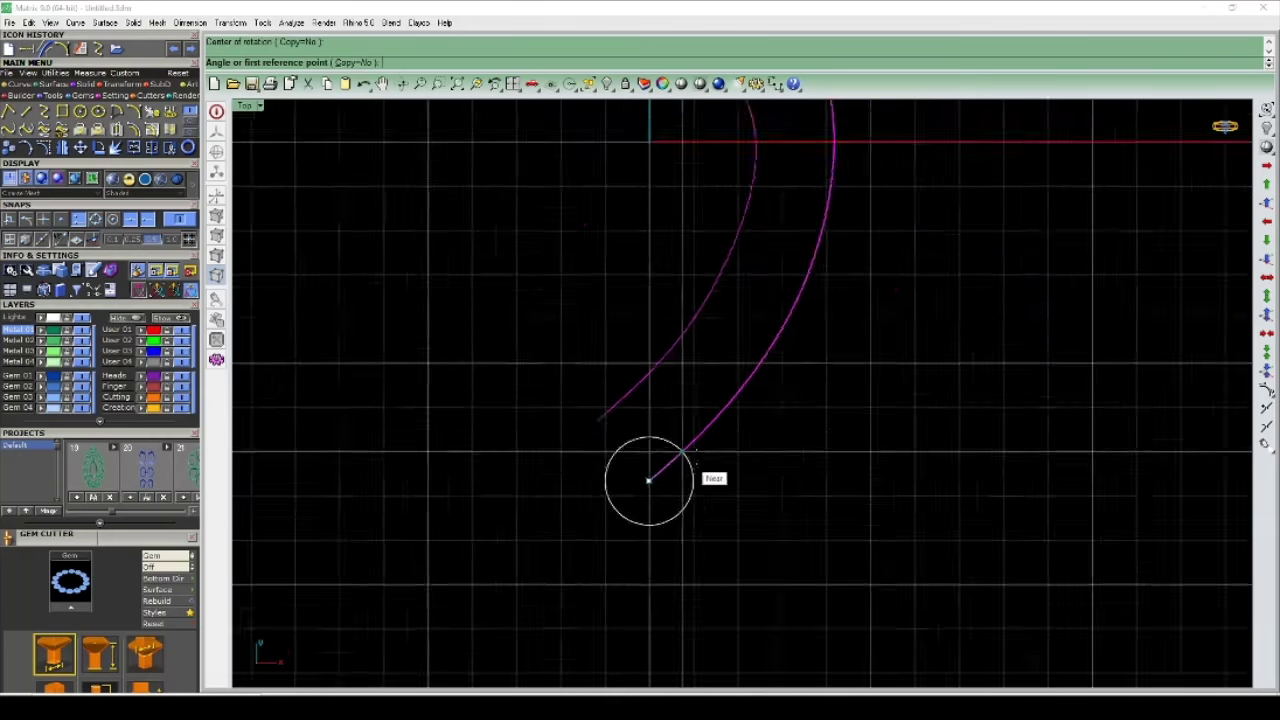
{"action": "scroll", "coordinate": [650, 480], "scroll_direction": "down", "scroll_amount": 2}
{"action": "scroll", "coordinate": [680, 400], "scroll_direction": "down", "scroll_amount": 2}
{"action": "left_click", "coordinate": [557, 366]}
{"action": "scroll", "coordinate": [580, 391], "scroll_direction": "up", "scroll_amount": 2}
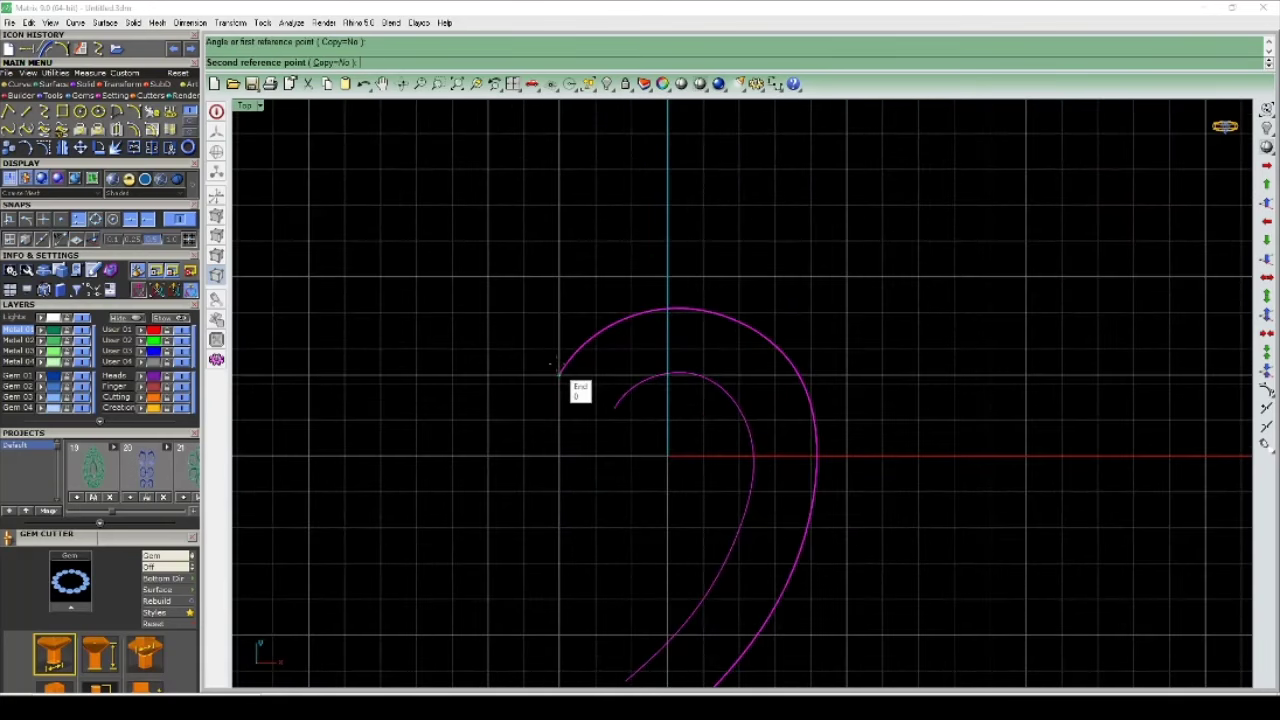
{"action": "scroll", "coordinate": [580, 391], "scroll_direction": "down", "scroll_amount": 2}
{"action": "left_click", "coordinate": [608, 290]}
{"action": "scroll", "coordinate": [661, 278], "scroll_direction": "up", "scroll_amount": 2}
{"action": "scroll", "coordinate": [661, 278], "scroll_direction": "down", "scroll_amount": 2}
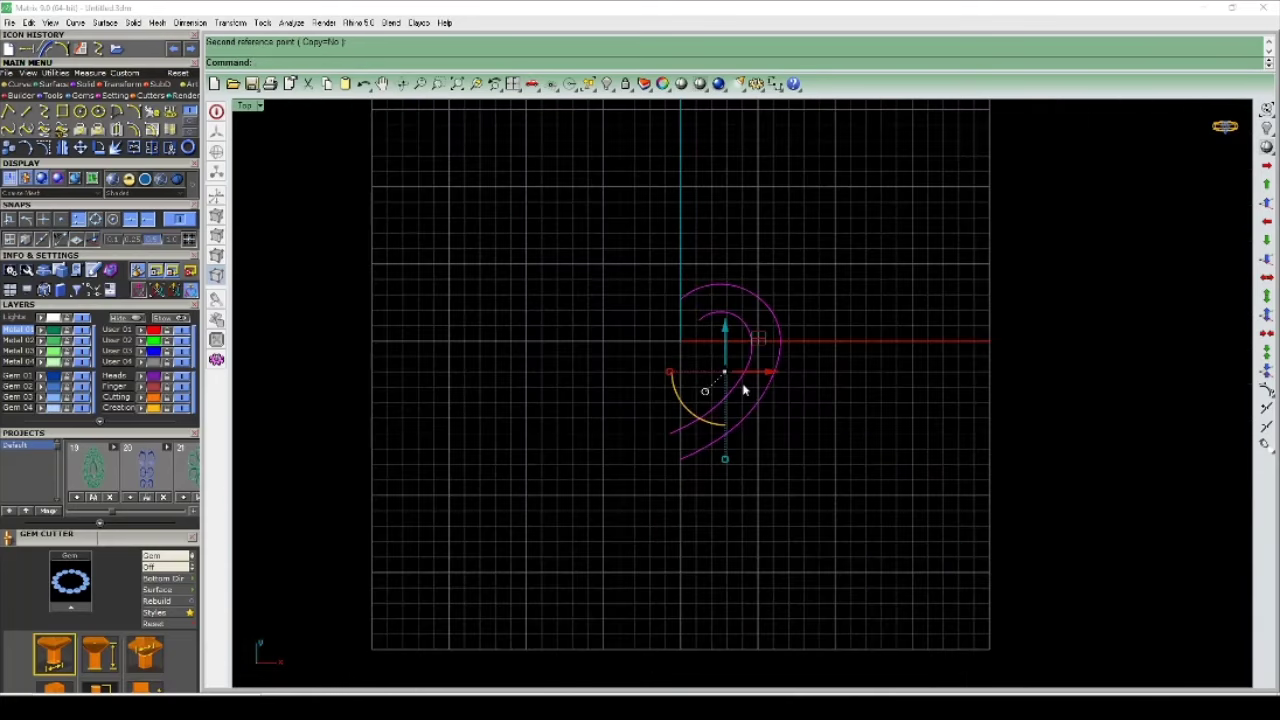
{"action": "left_click", "coordinate": [746, 474]}
Step: Rotate the curves again about their lower end, then reselect both curves
{"action": "key", "text": "Return"}
{"action": "left_click", "coordinate": [680, 460]}
{"action": "scroll", "coordinate": [680, 460], "scroll_direction": "up", "scroll_amount": 2}
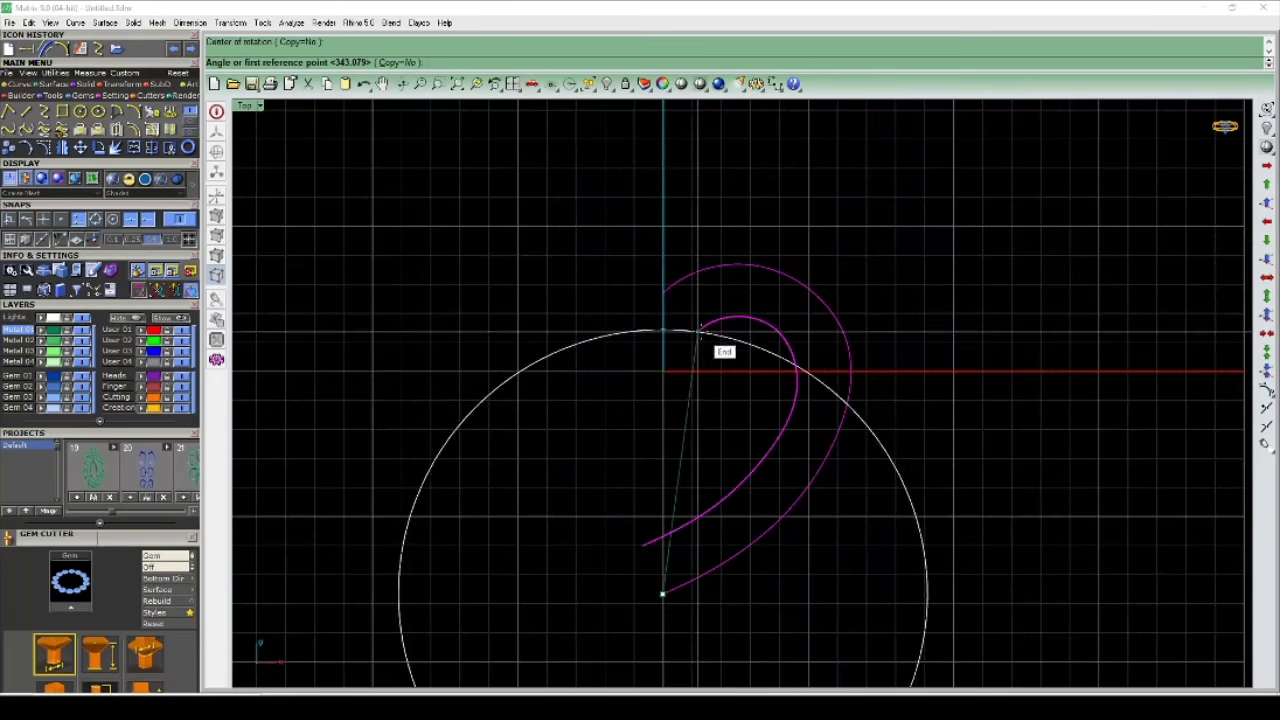
{"action": "left_click", "coordinate": [694, 330]}
{"action": "left_click", "coordinate": [683, 225]}
{"action": "scroll", "coordinate": [683, 225], "scroll_direction": "down", "scroll_amount": 2}
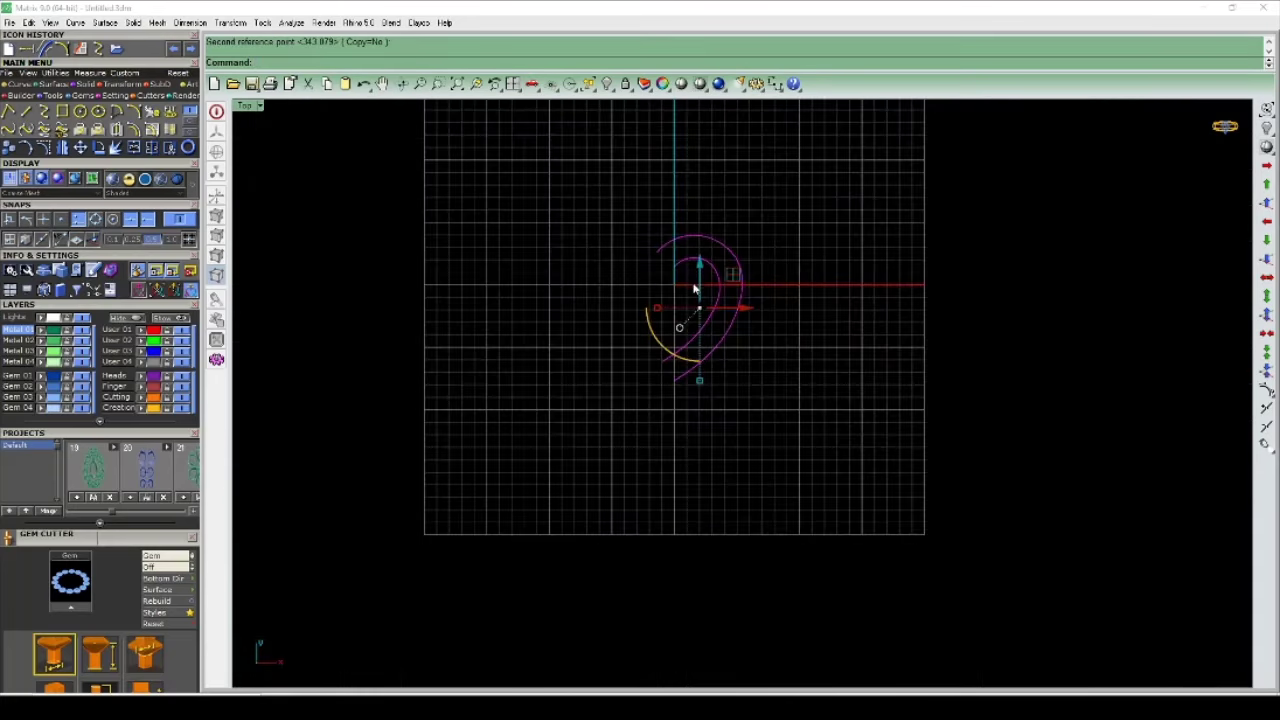
{"action": "left_click", "coordinate": [690, 224]}
{"action": "scroll", "coordinate": [690, 224], "scroll_direction": "up", "scroll_amount": 2}
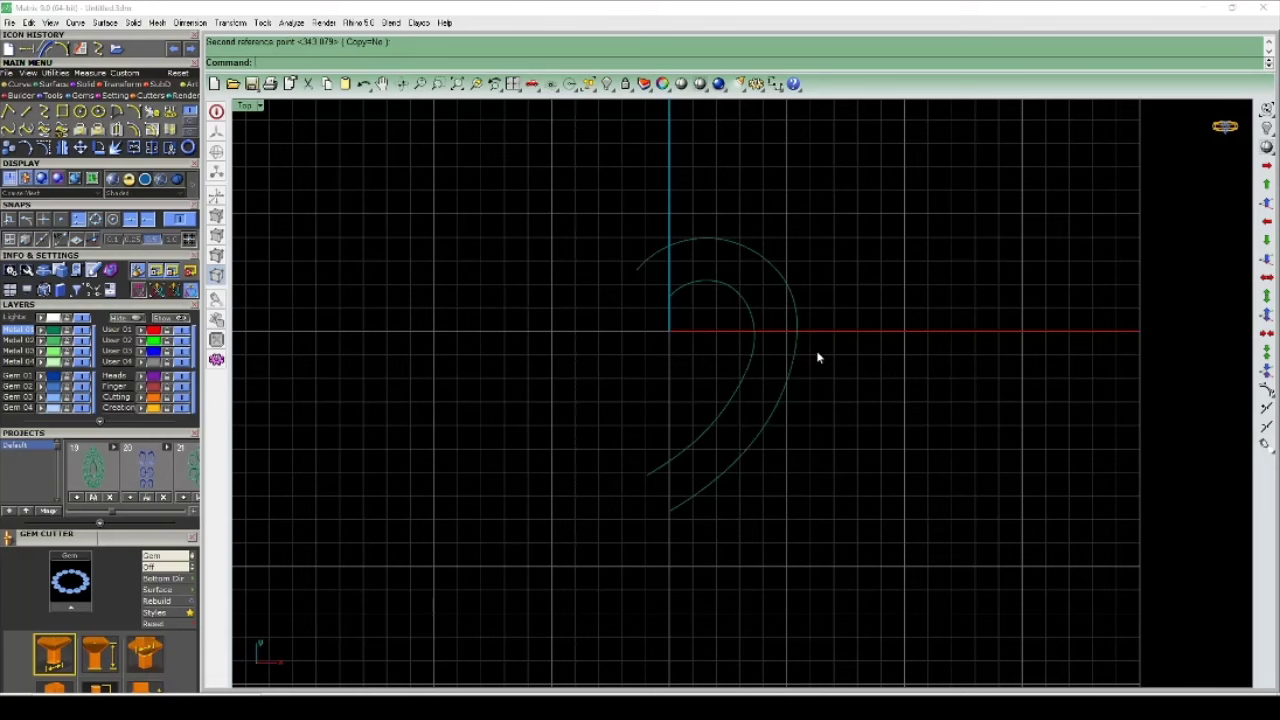
{"action": "left_click_drag", "start_coordinate": [885, 395], "coordinate": [659, 425]}
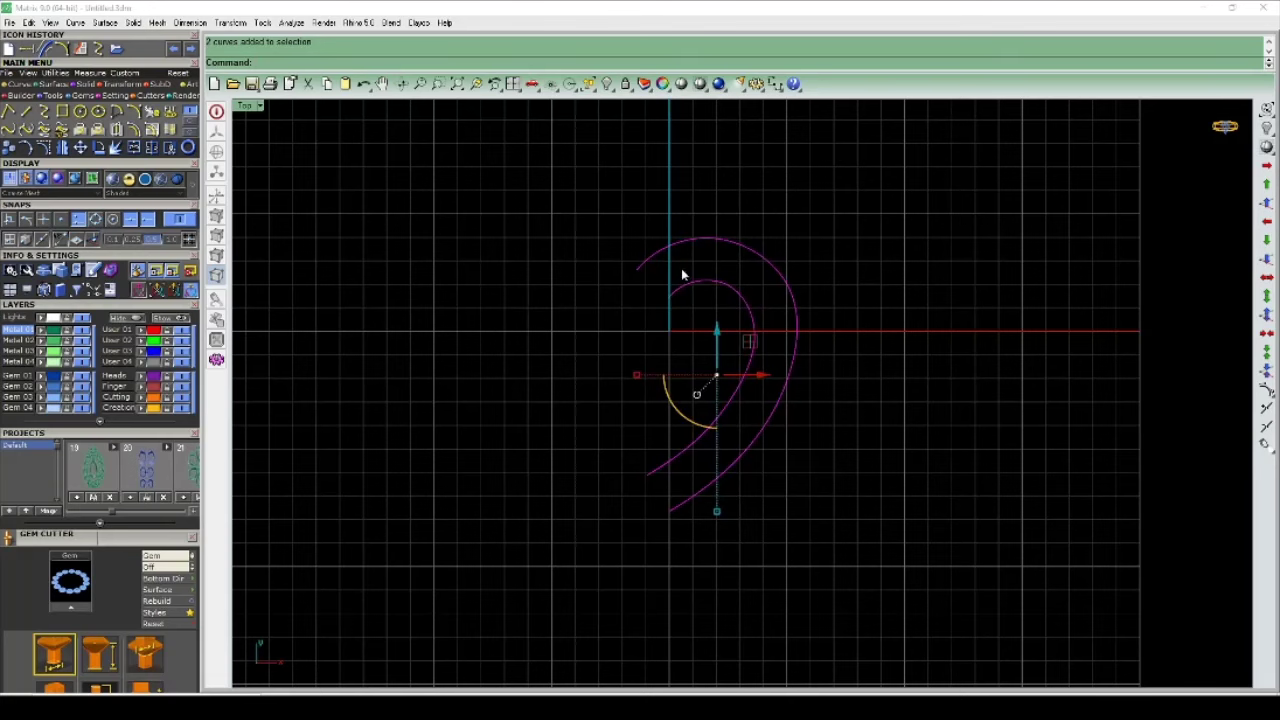
{"action": "scroll", "coordinate": [681, 273], "scroll_direction": "up", "scroll_amount": 2}
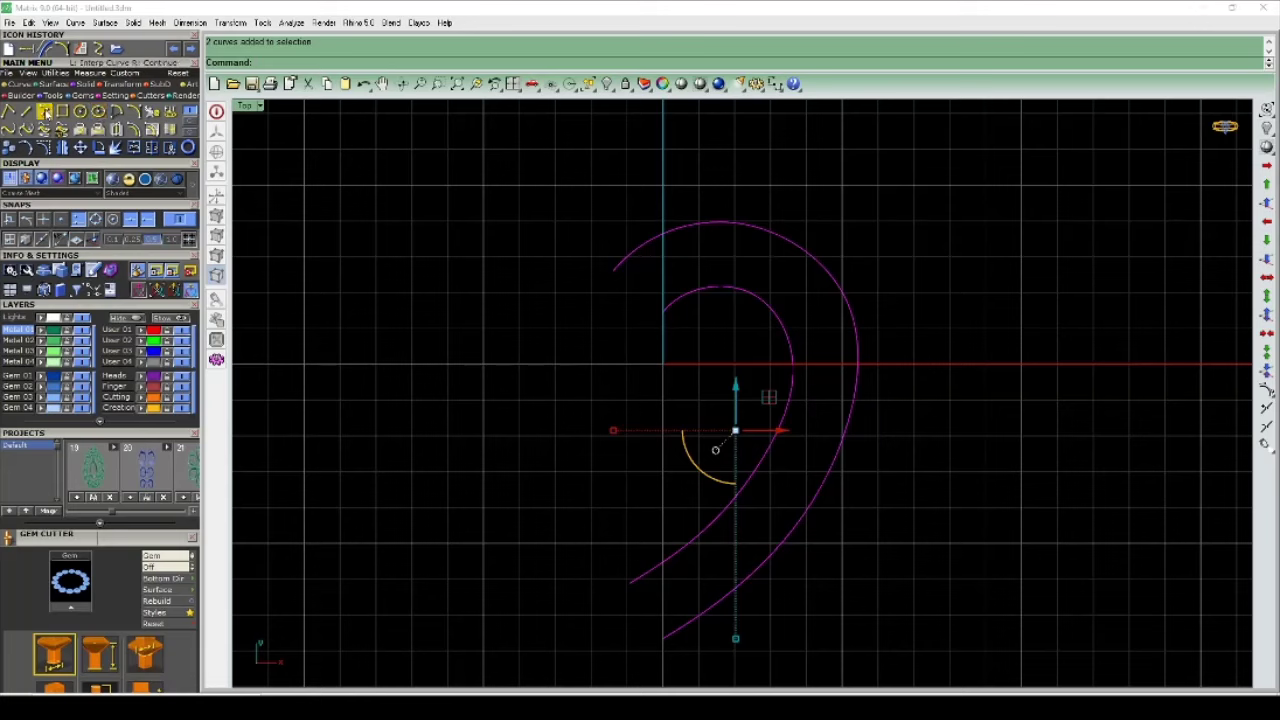
Step: Draw an interpolated curve from the inner curve's end around the left lobe to the heart's tip, and select it
{"action": "left_click", "coordinate": [45, 113]}
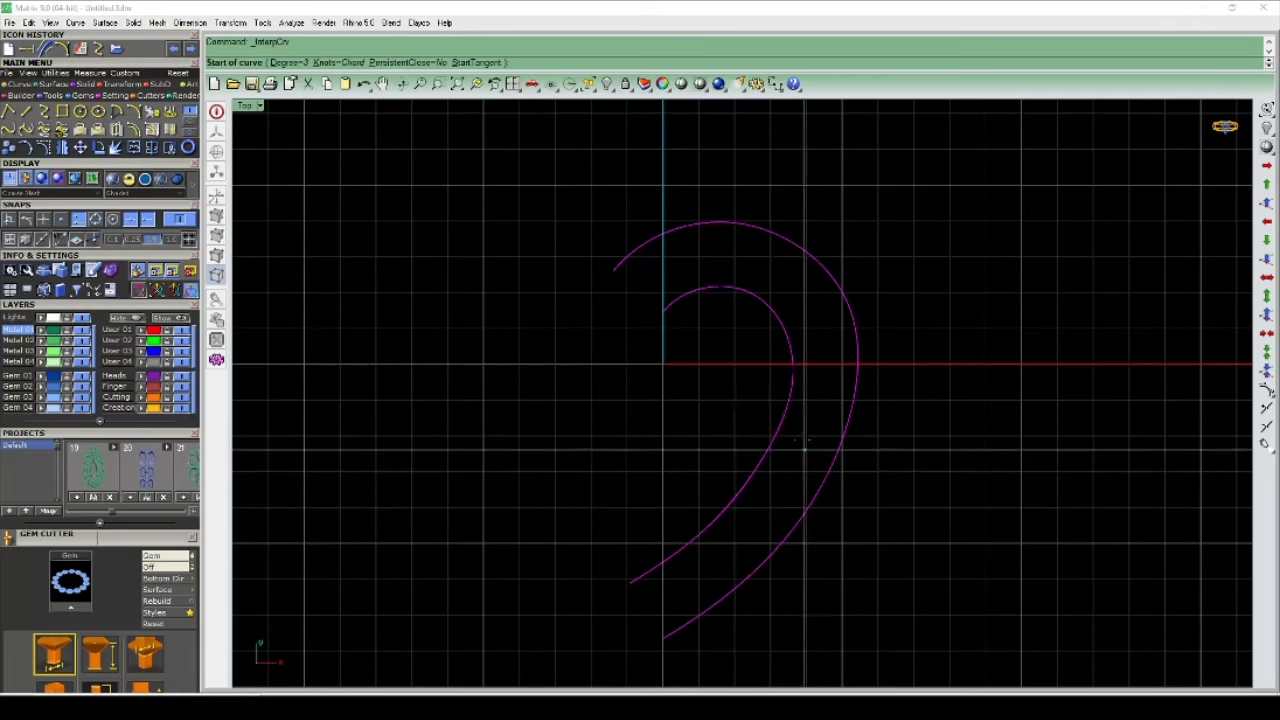
{"action": "left_click", "coordinate": [662, 313]}
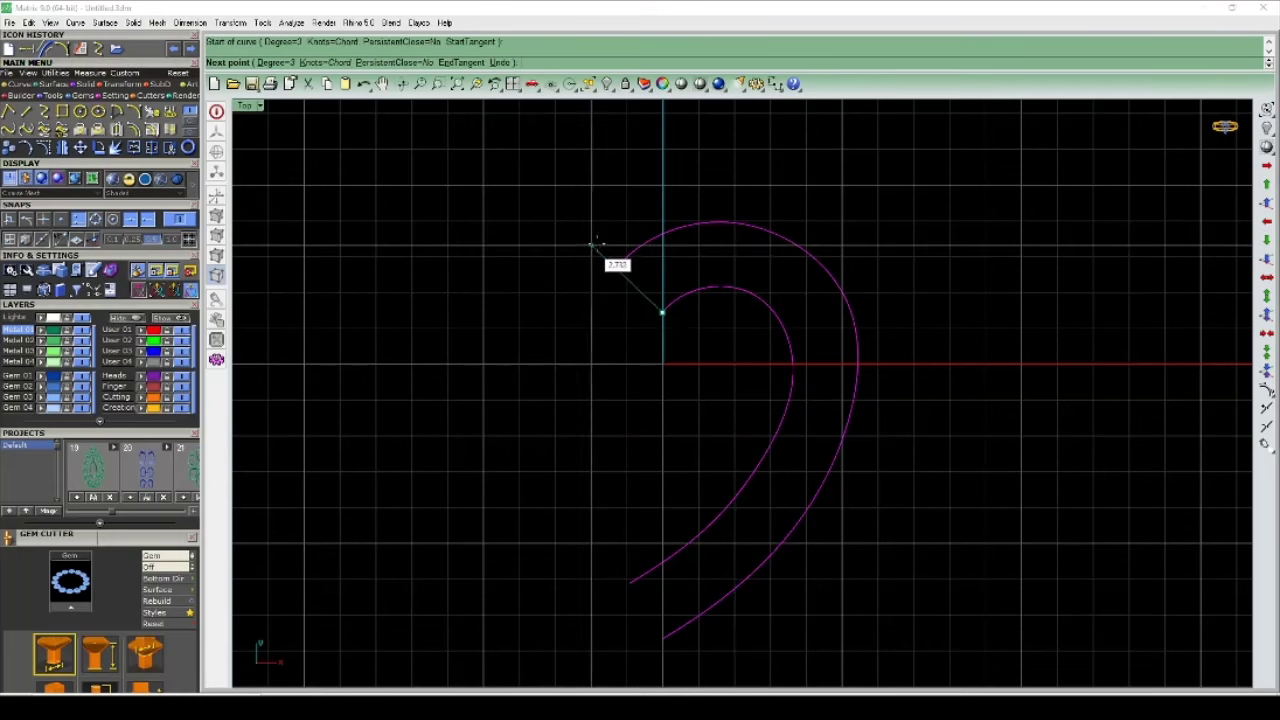
{"action": "left_click", "coordinate": [601, 243]}
{"action": "left_click", "coordinate": [518, 262]}
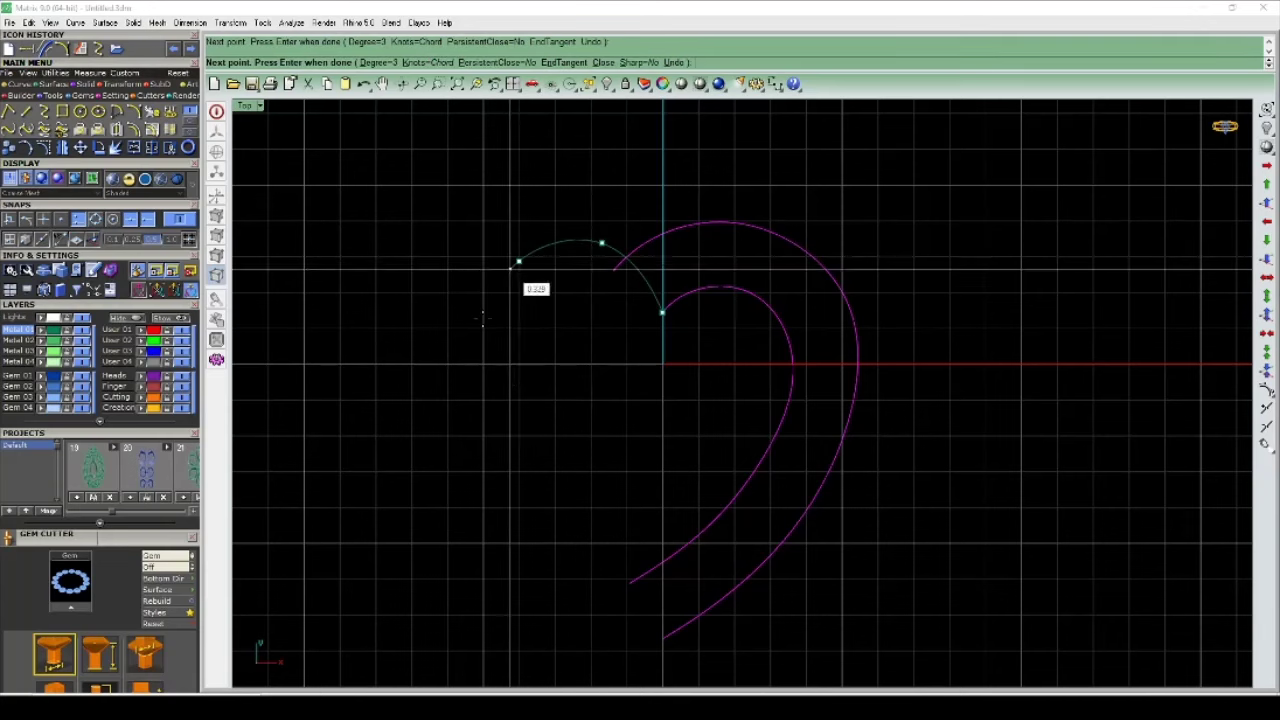
{"action": "left_click", "coordinate": [485, 389]}
{"action": "right_click_drag", "start_coordinate": [550, 515], "coordinate": [585, 380]}
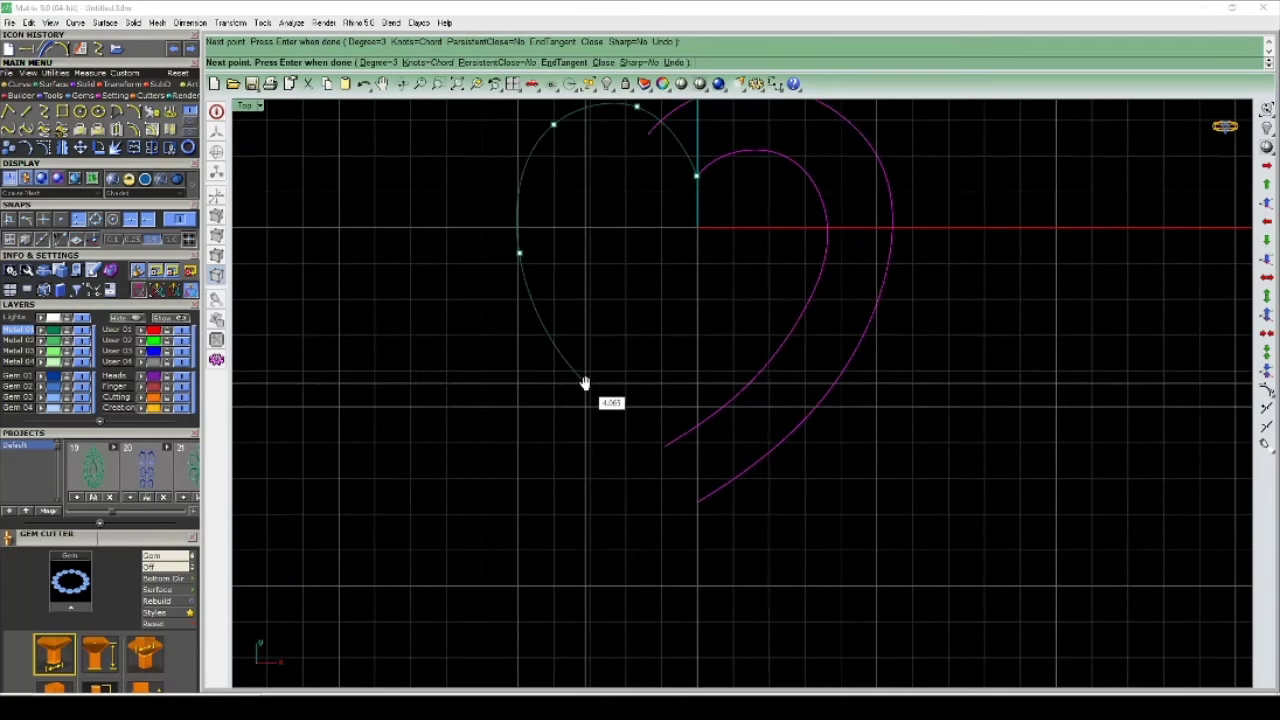
{"action": "right_click", "coordinate": [694, 423]}
{"action": "left_click_drag", "start_coordinate": [651, 300], "coordinate": [600, 375]}
{"action": "right_click_drag", "start_coordinate": [689, 245], "coordinate": [724, 375]}
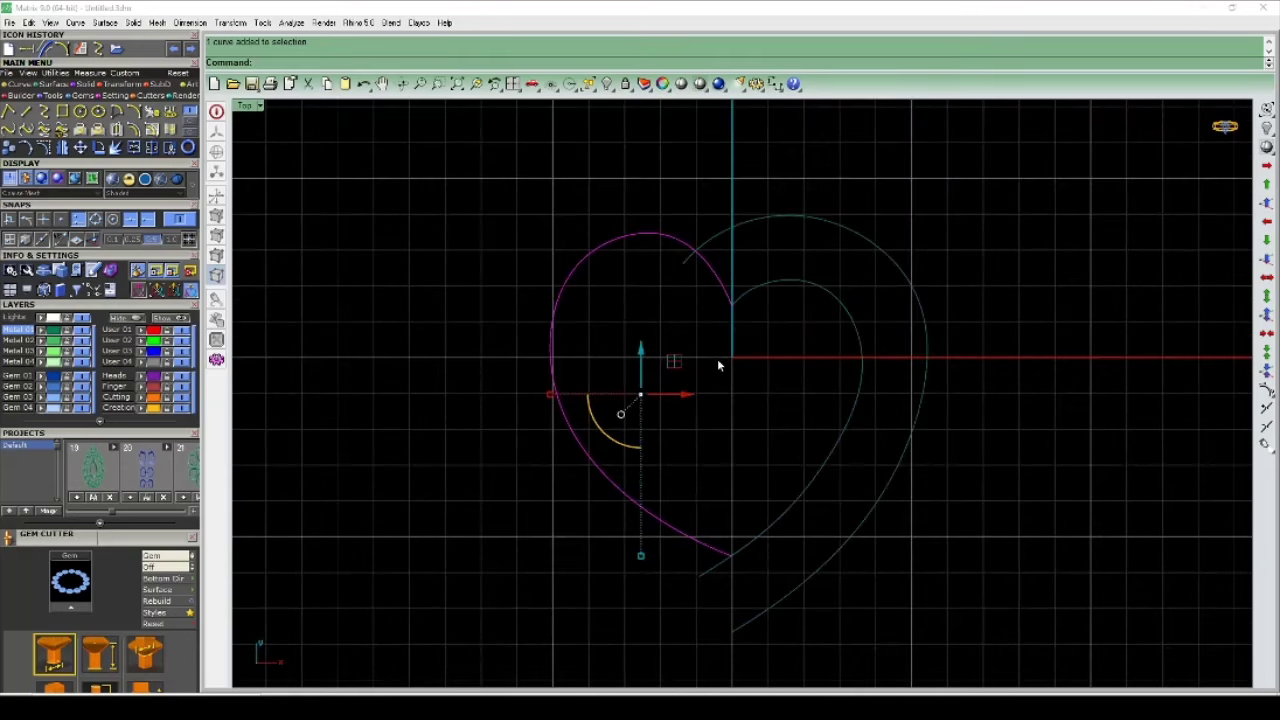
Step: Rebuild the left heart curve with 8 points at degree 3
{"action": "type", "text": "rebuild"}
{"action": "key", "text": "Return"}
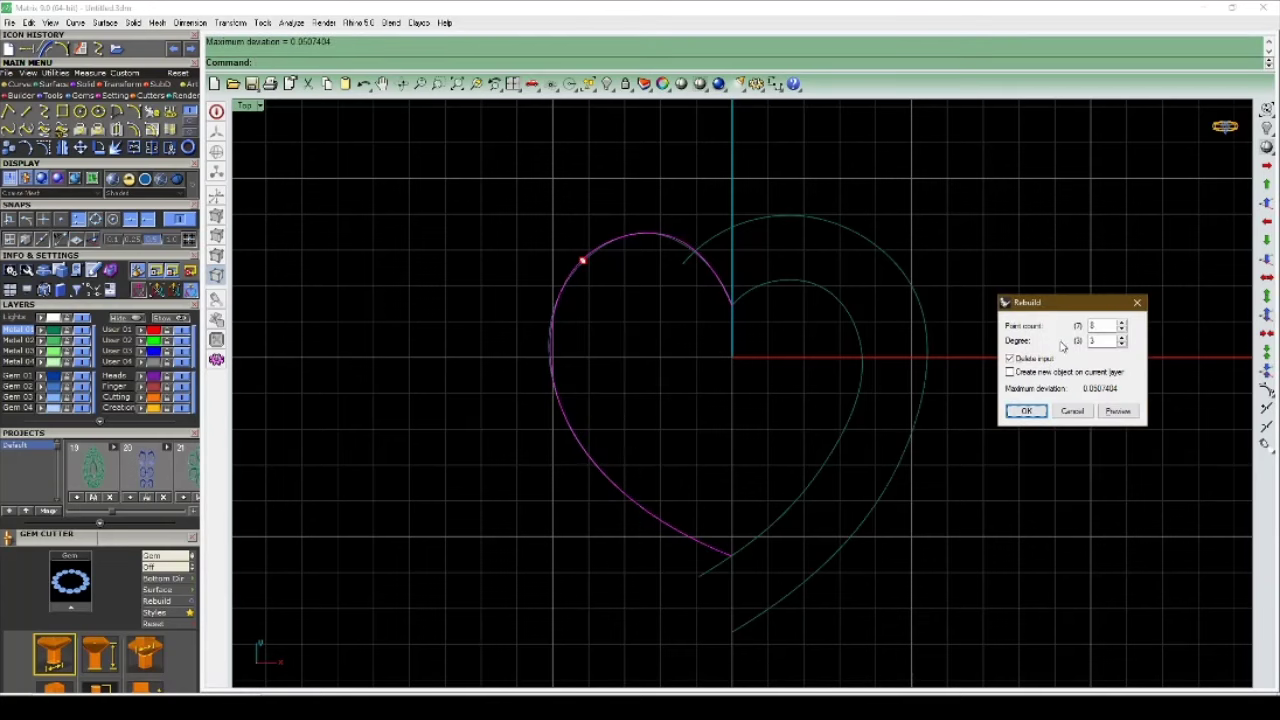
{"action": "left_click", "coordinate": [1025, 413]}
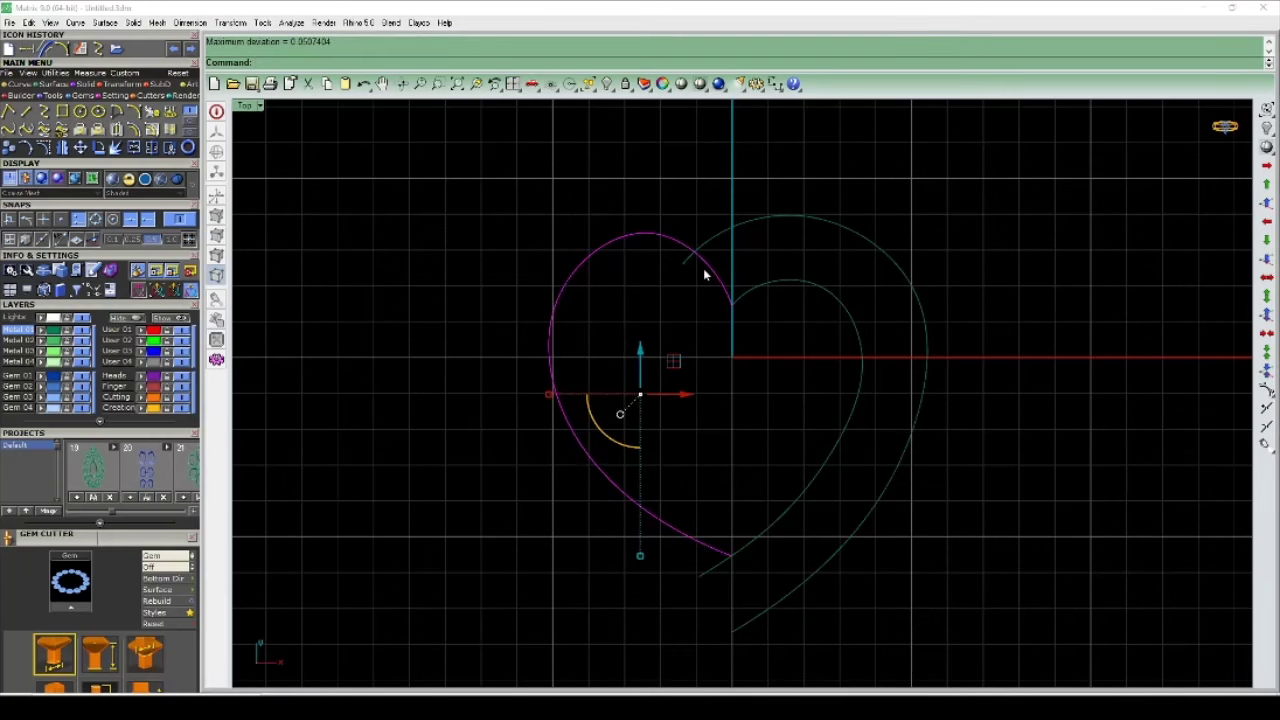
Step: Move the lobe's top control point to reshape the upper arch, then reselect the curve
{"action": "key", "text": "F10"}
{"action": "left_click", "coordinate": [635, 182]}
{"action": "scroll", "coordinate": [706, 292], "scroll_direction": "up", "scroll_amount": 2}
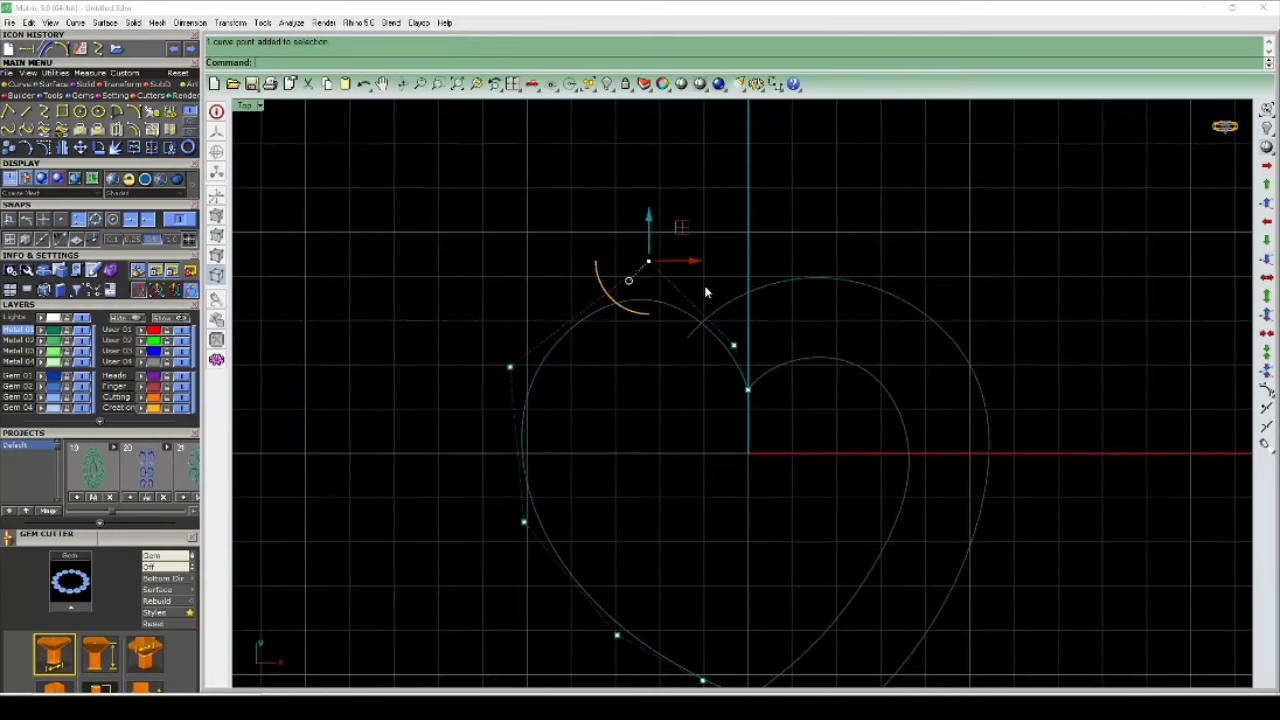
{"action": "type", "text": "m"}
{"action": "key", "text": "Return"}
{"action": "left_click", "coordinate": [708, 198]}
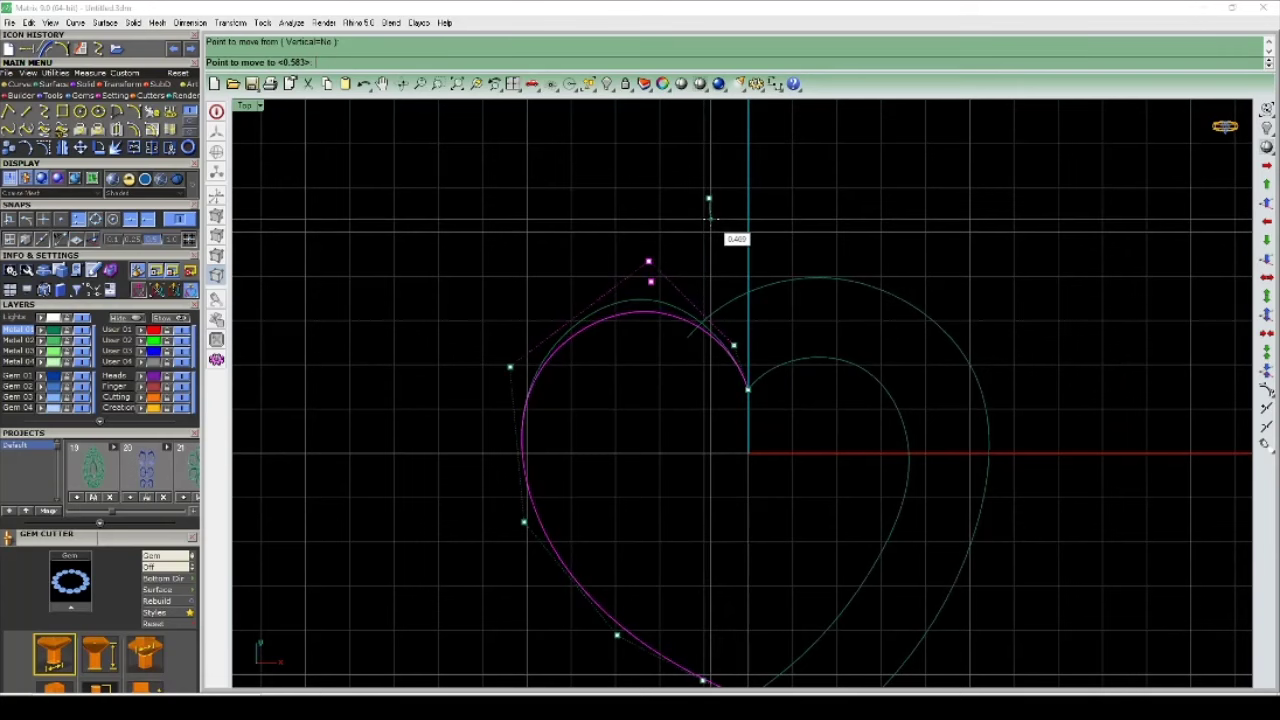
{"action": "left_click", "coordinate": [710, 218]}
{"action": "key", "text": "F11"}
{"action": "left_click_drag", "start_coordinate": [696, 348], "coordinate": [511, 523]}
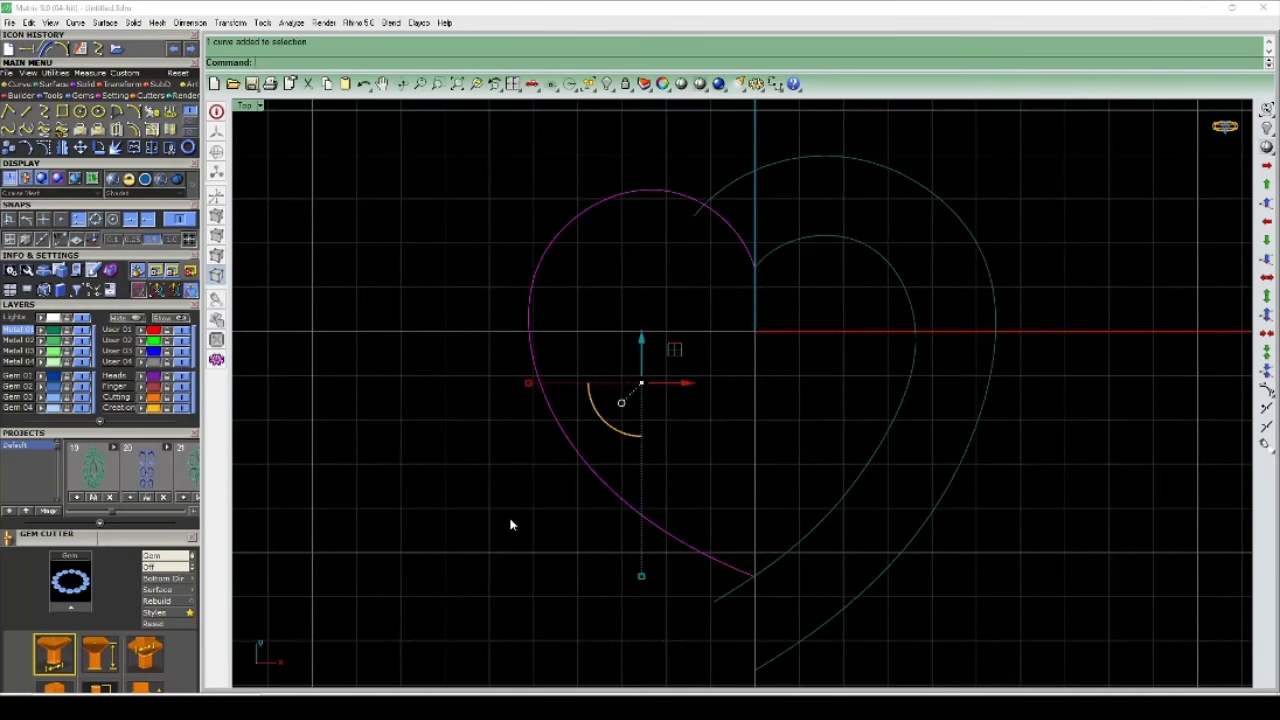
Step: Offset the left heart curve 0.99 to the outer side
{"action": "type", "text": "o"}
{"action": "key", "text": "Return"}
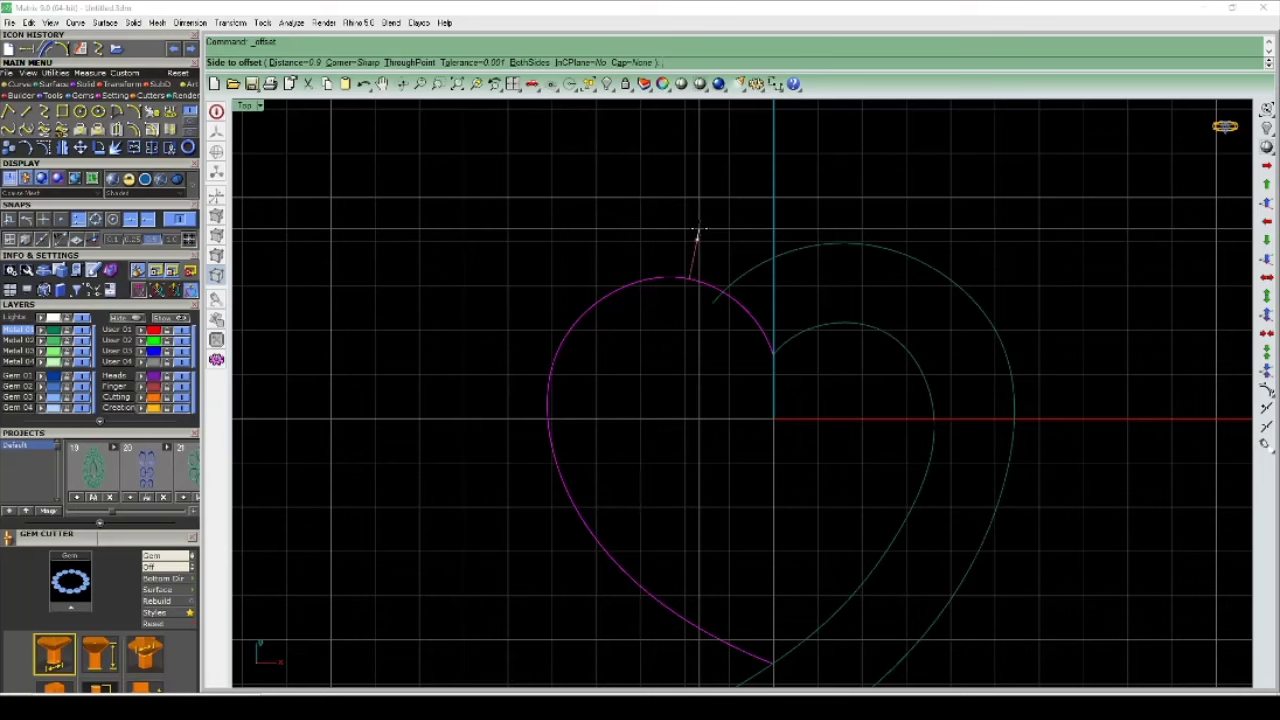
{"action": "key", "text": "Return"}
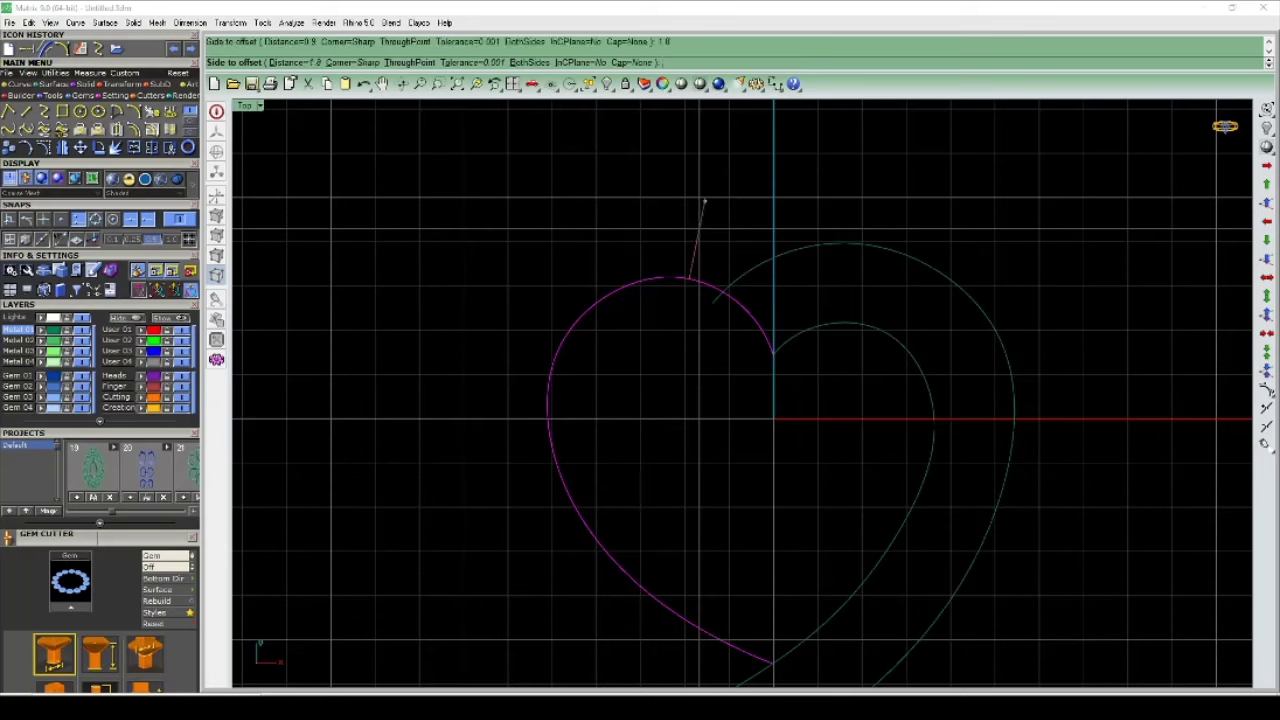
{"action": "type", "text": "9"}
{"action": "key", "text": "Return"}
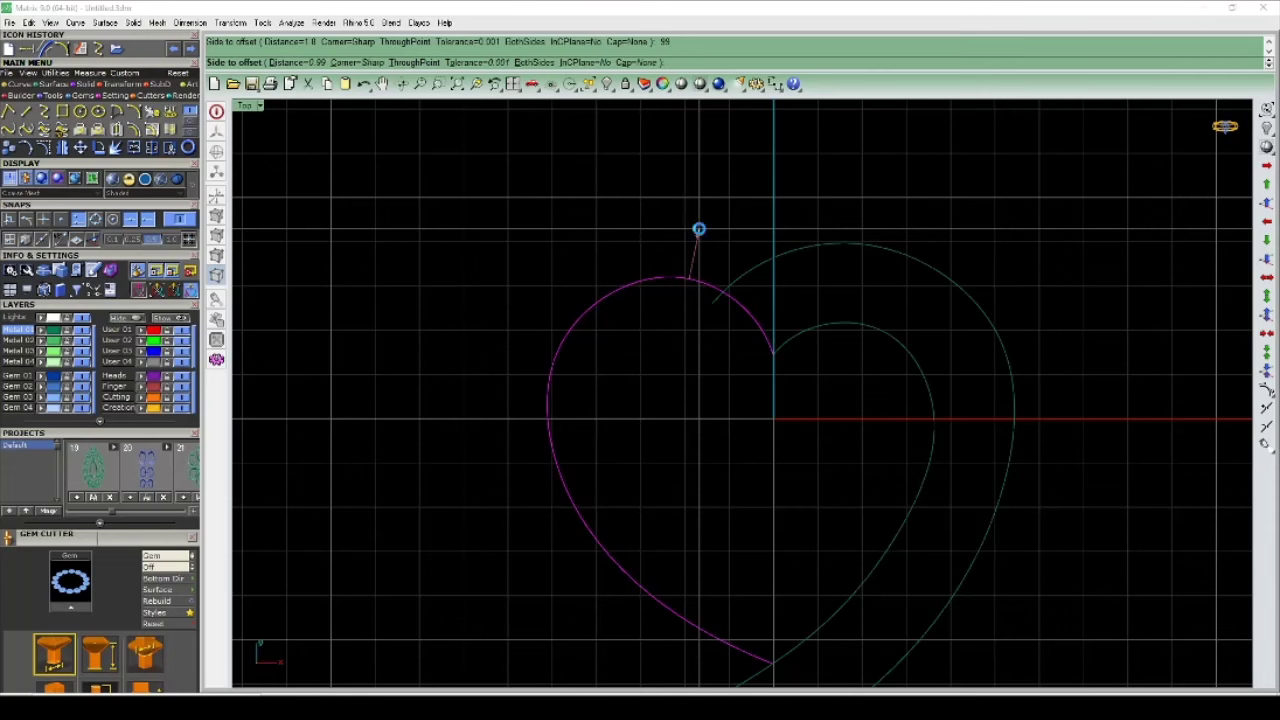
{"action": "left_click", "coordinate": [698, 229]}
{"action": "scroll", "coordinate": [849, 329], "scroll_direction": "down", "scroll_amount": 3}
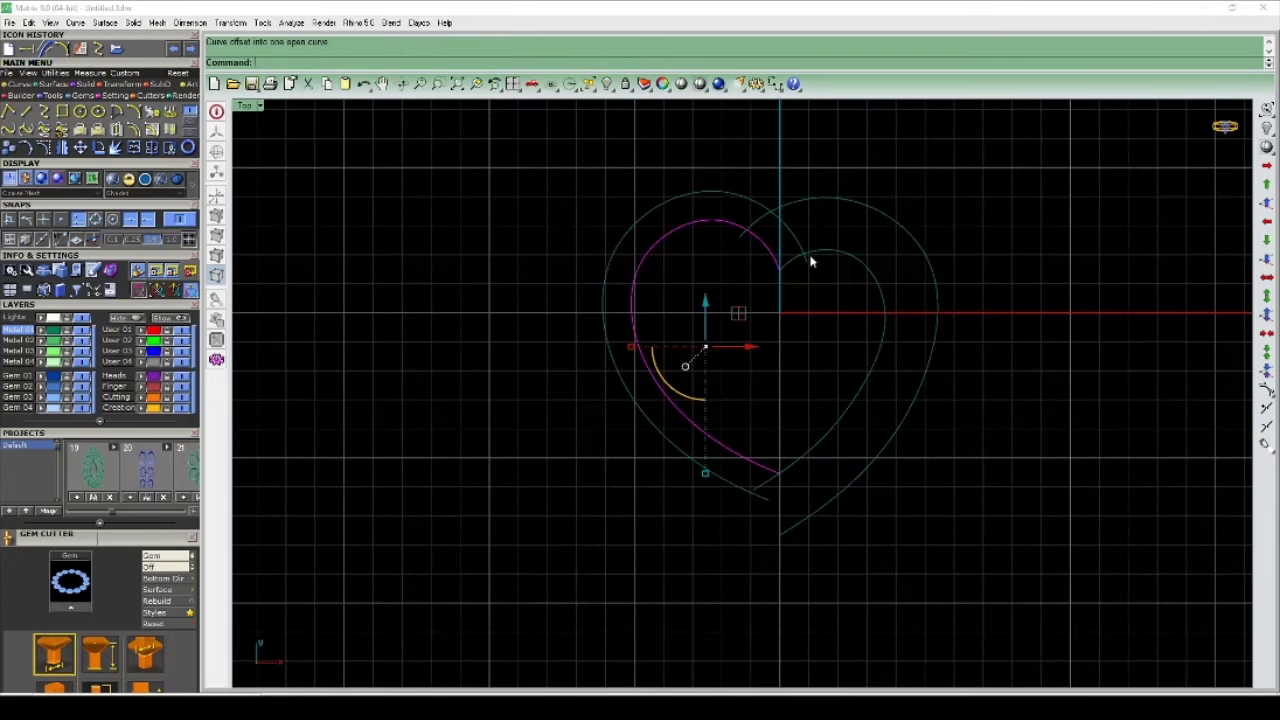
{"action": "scroll", "coordinate": [810, 262], "scroll_direction": "up", "scroll_amount": 3}
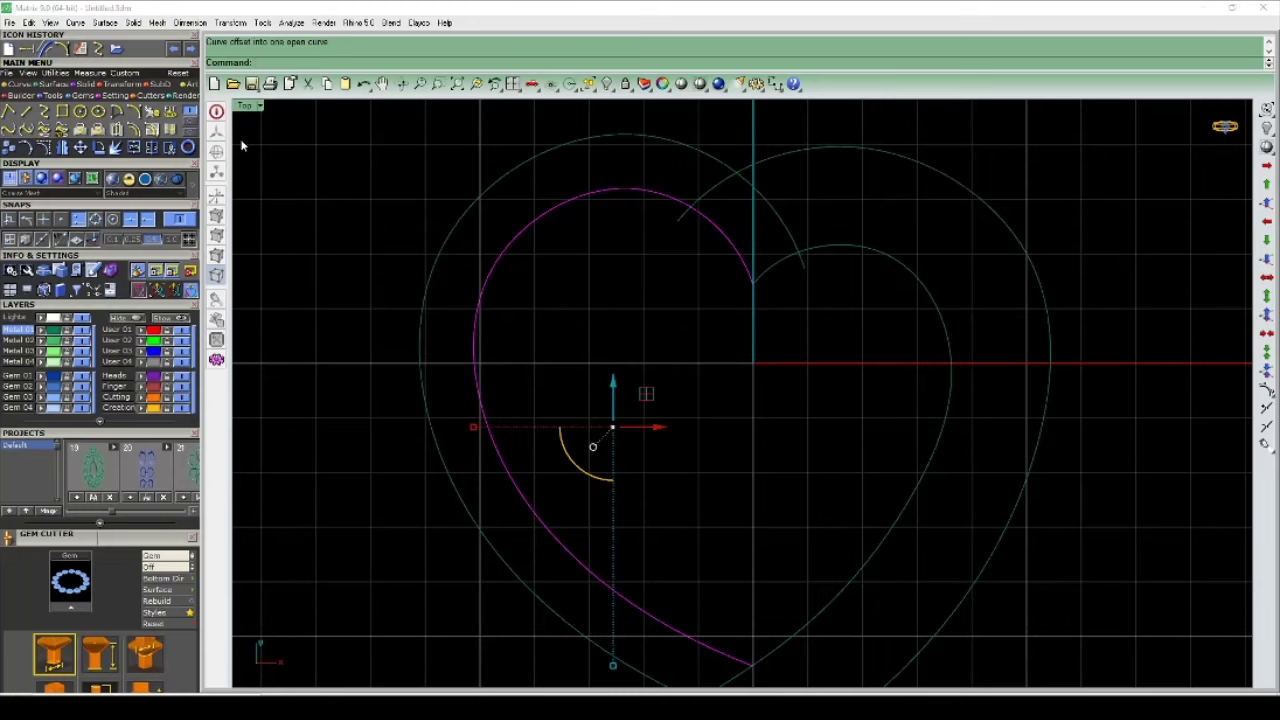
Step: Look through the extend command options and cancel a restarted offset
{"action": "type", "text": "E"}
{"action": "type", "text": "X"}
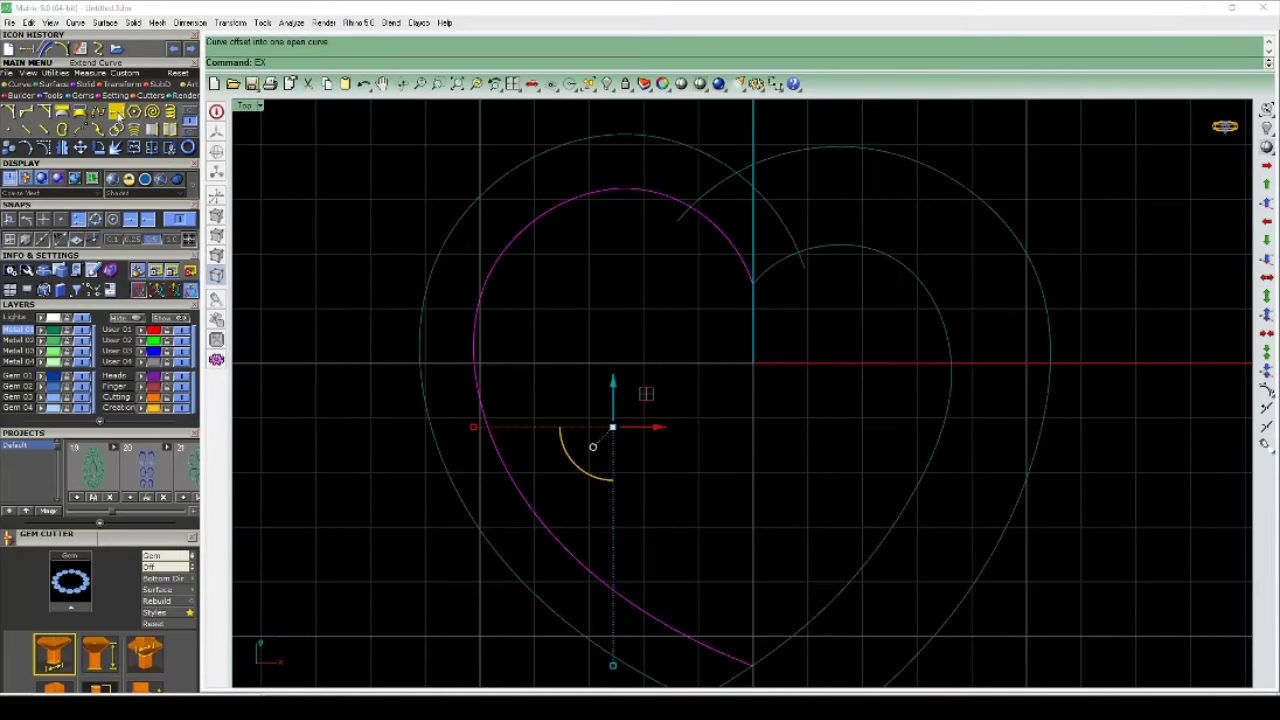
{"action": "left_click", "coordinate": [170, 114]}
{"action": "scroll", "coordinate": [770, 300], "scroll_direction": "up", "scroll_amount": 3}
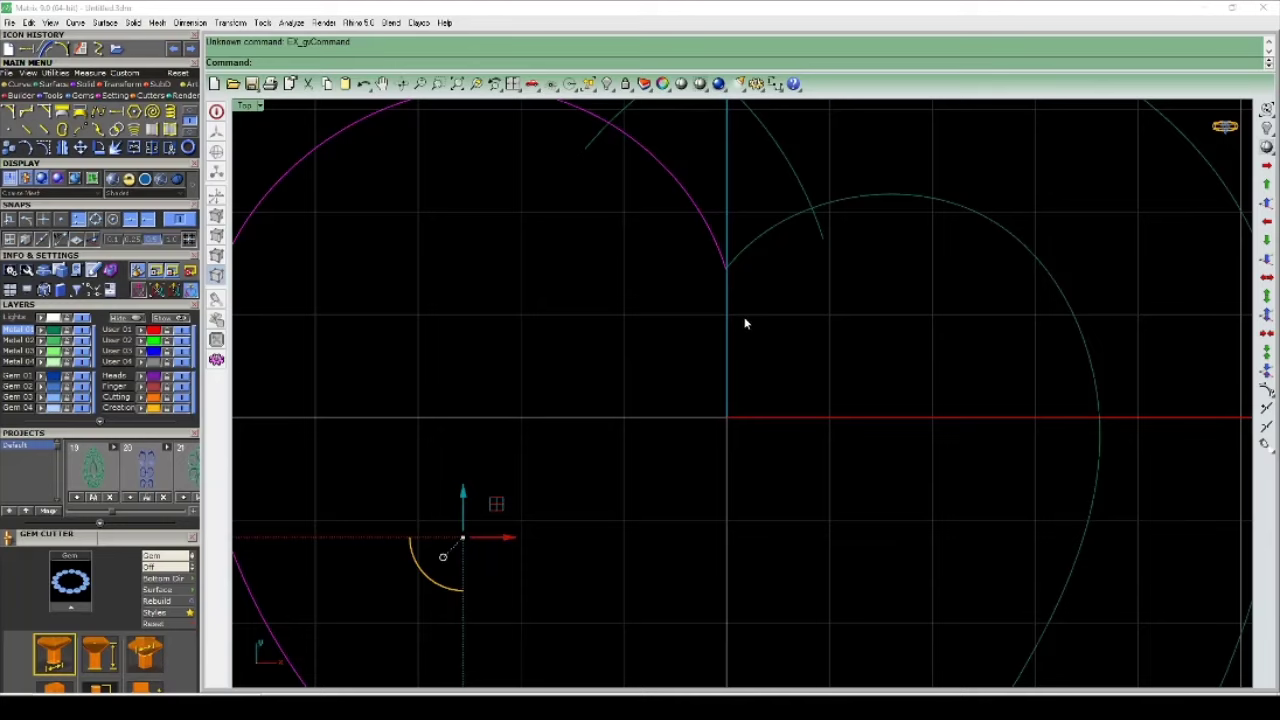
{"action": "key", "text": "Return"}
{"action": "left_click", "coordinate": [722, 262]}
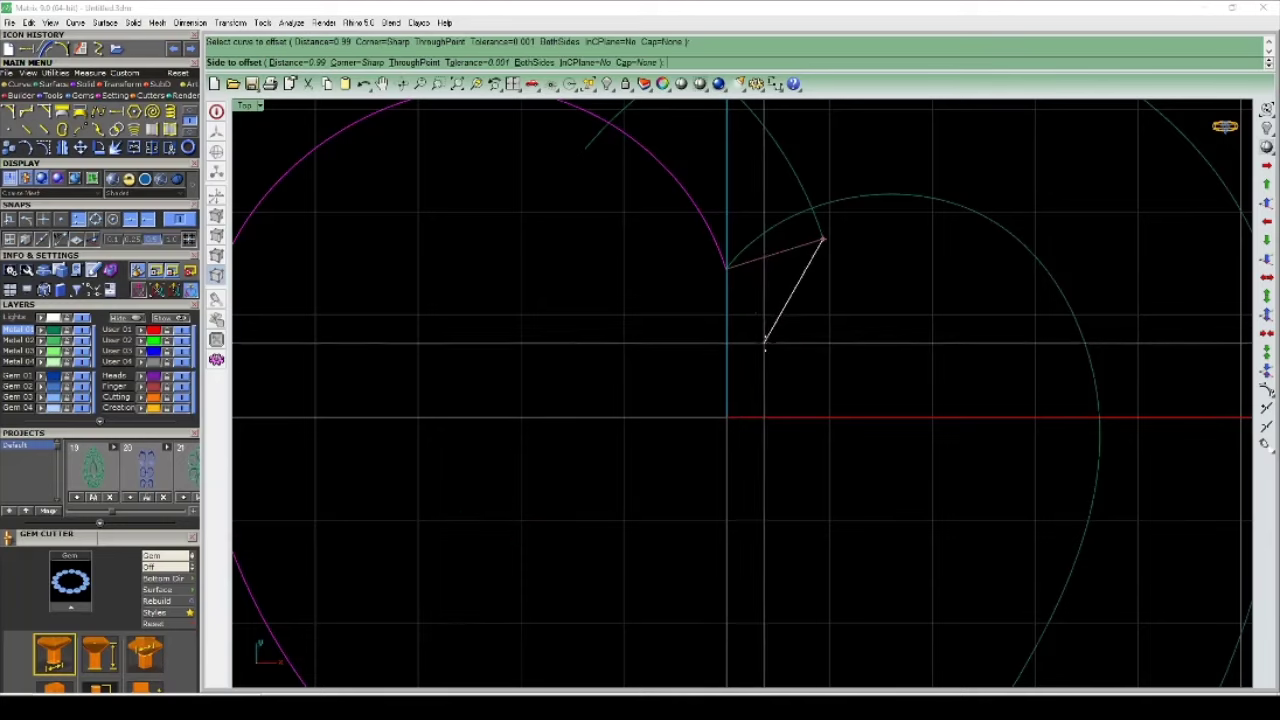
{"action": "key", "text": "Escape"}
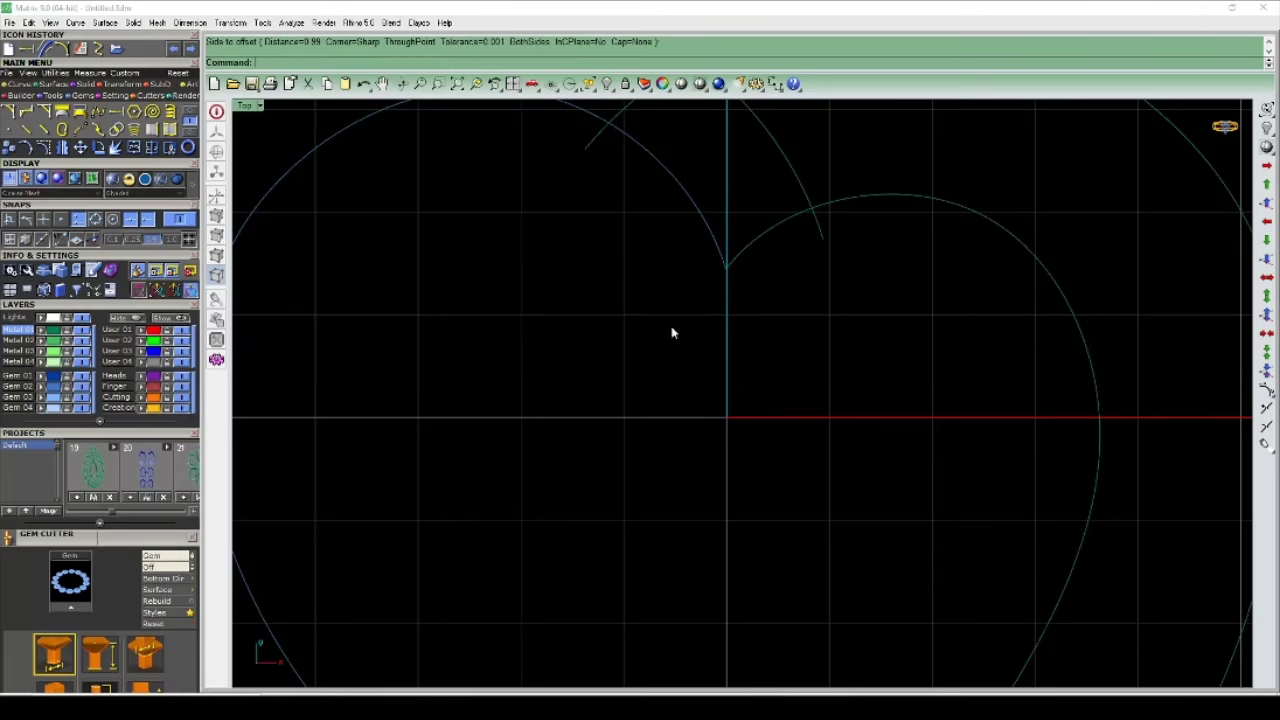
{"action": "left_click", "coordinate": [76, 22]}
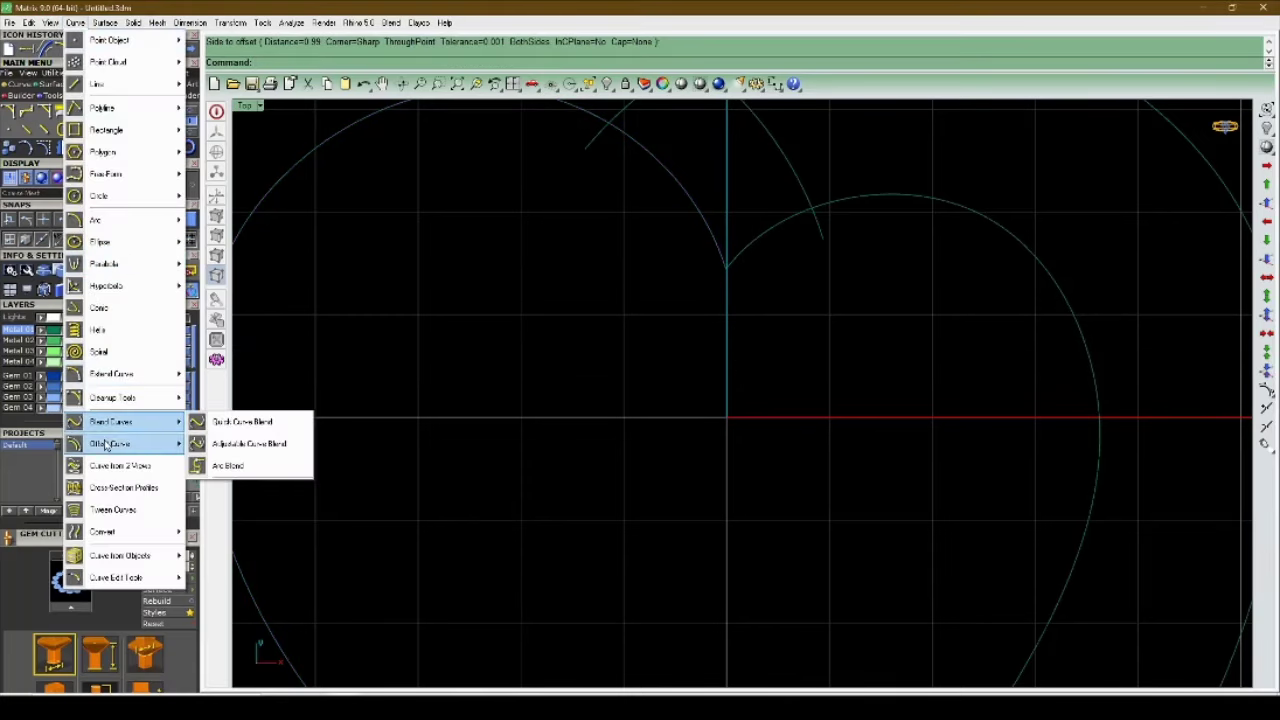
{"action": "mouse_move", "coordinate": [112, 374]}
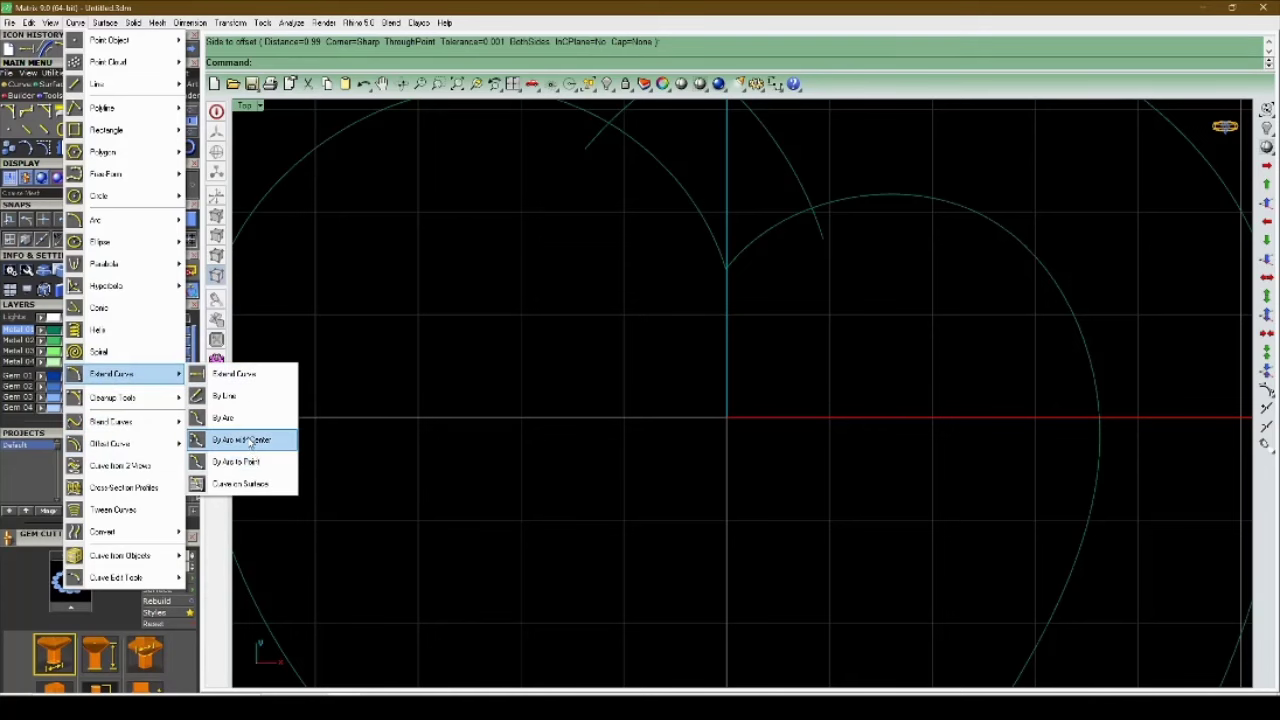
Step: Extend the lower ends of both left-side curves by arc with center past the heart's tip
{"action": "left_click", "coordinate": [250, 440]}
{"action": "left_click", "coordinate": [743, 262]}
{"action": "scroll", "coordinate": [743, 262], "scroll_direction": "up", "scroll_amount": 2}
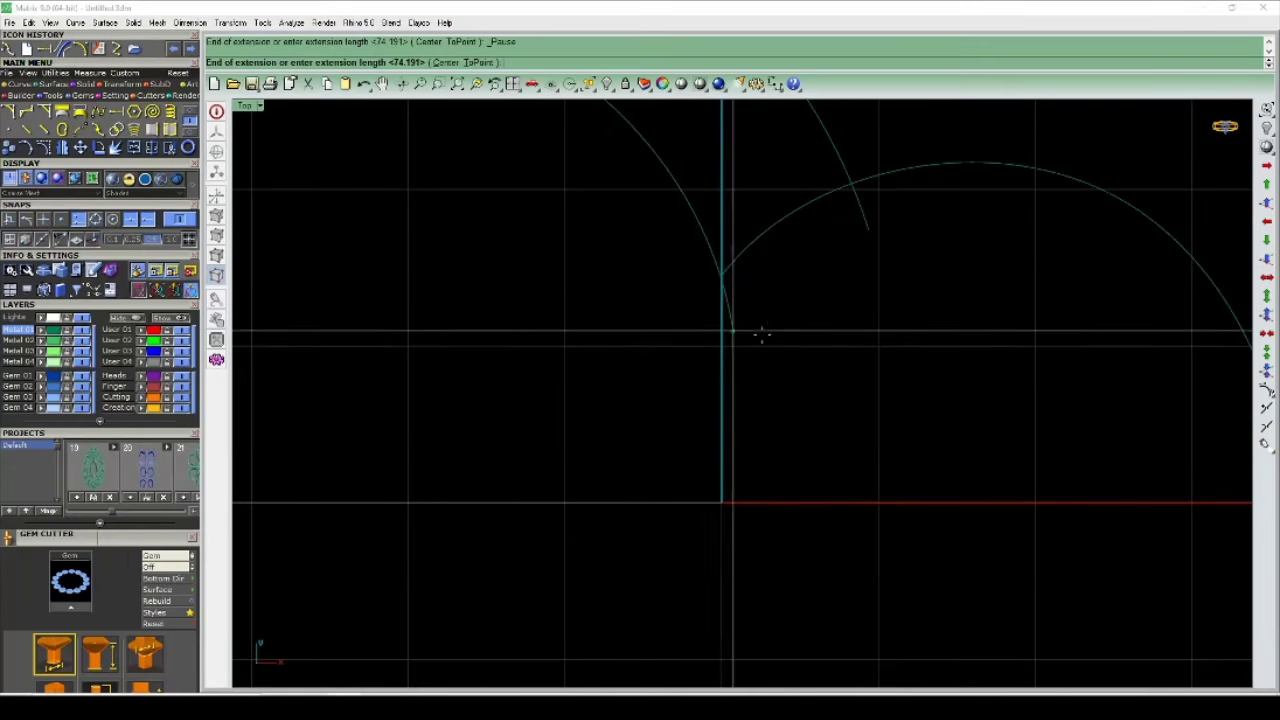
{"action": "left_click", "coordinate": [780, 383]}
{"action": "scroll", "coordinate": [860, 289], "scroll_direction": "down", "scroll_amount": 3}
{"action": "scroll", "coordinate": [871, 234], "scroll_direction": "down", "scroll_amount": 3}
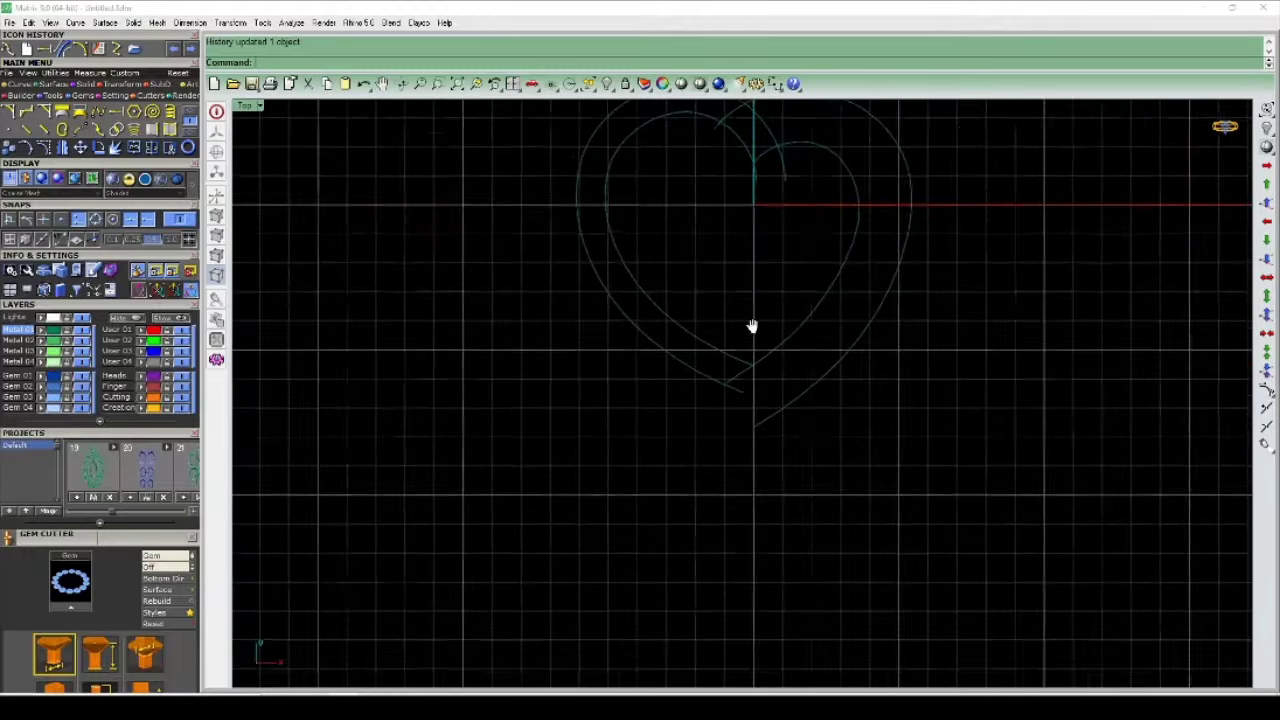
{"action": "scroll", "coordinate": [752, 326], "scroll_direction": "up", "scroll_amount": 3}
{"action": "scroll", "coordinate": [754, 380], "scroll_direction": "down", "scroll_amount": 2}
{"action": "scroll", "coordinate": [760, 406], "scroll_direction": "up", "scroll_amount": 2}
{"action": "key", "text": "Return"}
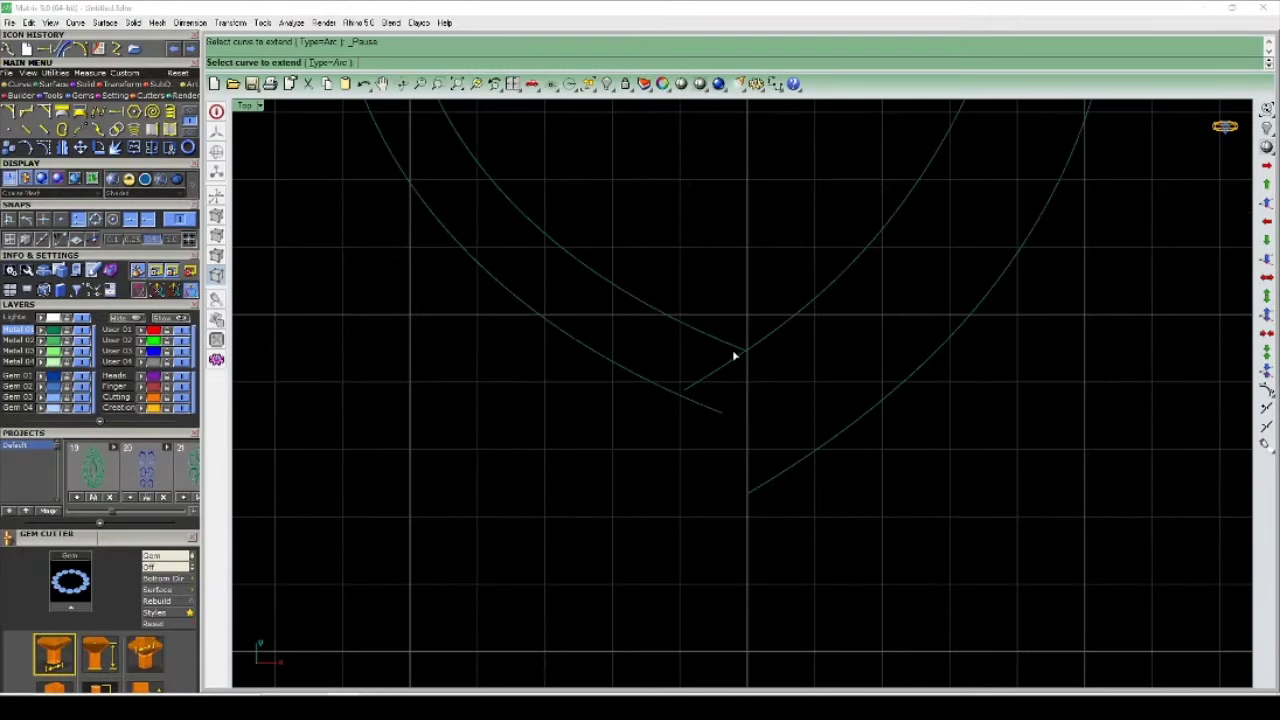
{"action": "left_click", "coordinate": [733, 355]}
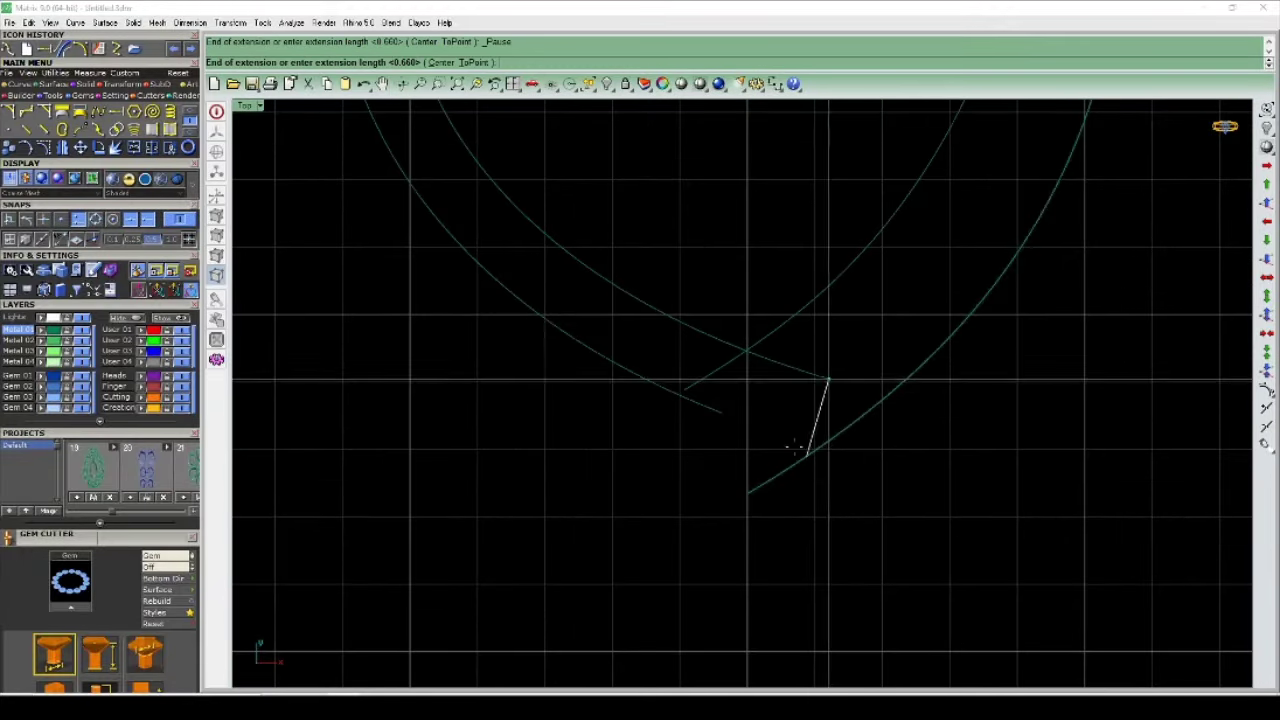
{"action": "left_click", "coordinate": [784, 446]}
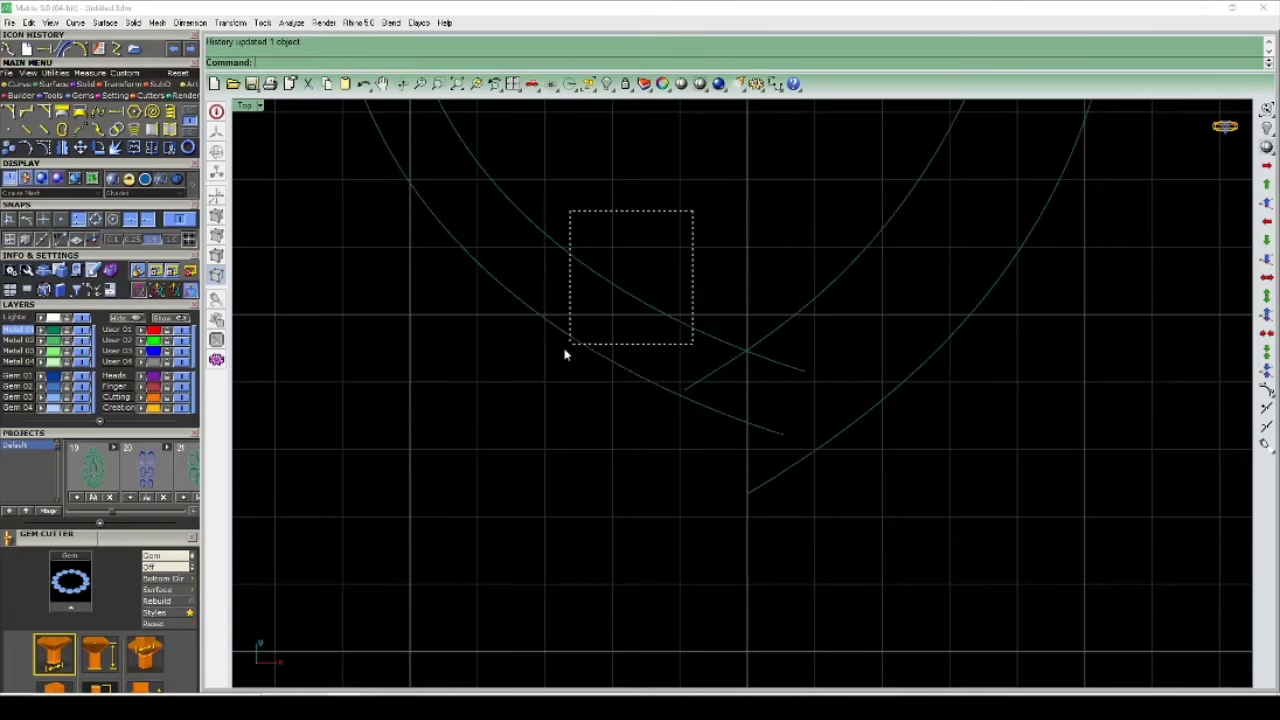
Step: Rebuild the two extended arcs
{"action": "left_click_drag", "start_coordinate": [691, 209], "coordinate": [571, 343]}
{"action": "type", "text": "Re"}
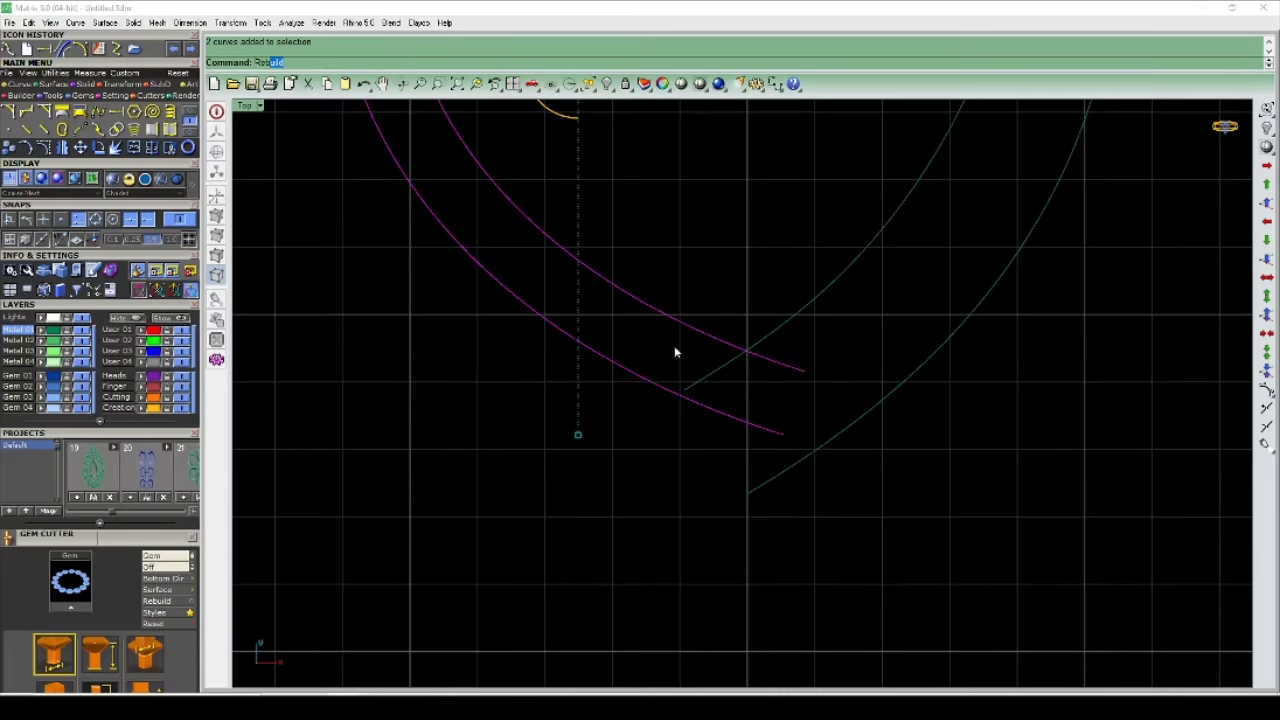
{"action": "key", "text": "Return"}
{"action": "left_click", "coordinate": [1023, 410]}
Step: Rotate the arcs' lower end control points into place around the upper point
{"action": "key", "text": "F10"}
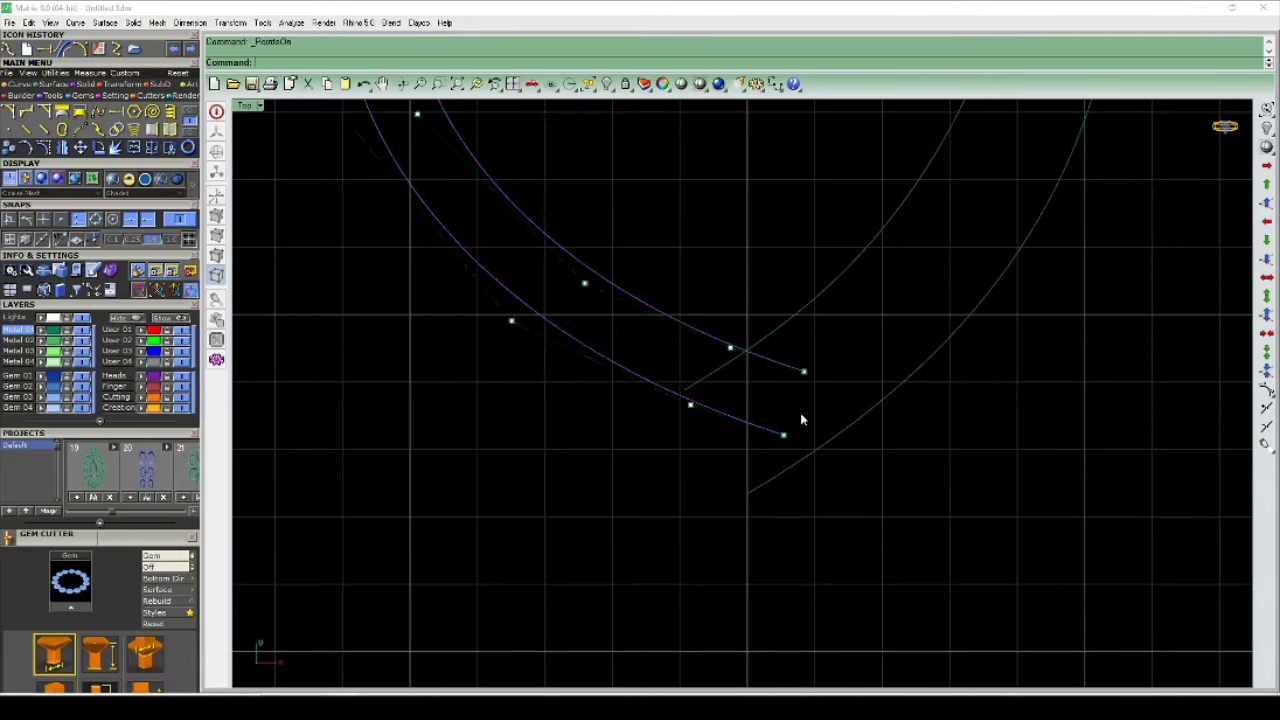
{"action": "left_click_drag", "start_coordinate": [784, 440], "coordinate": [848, 355]}
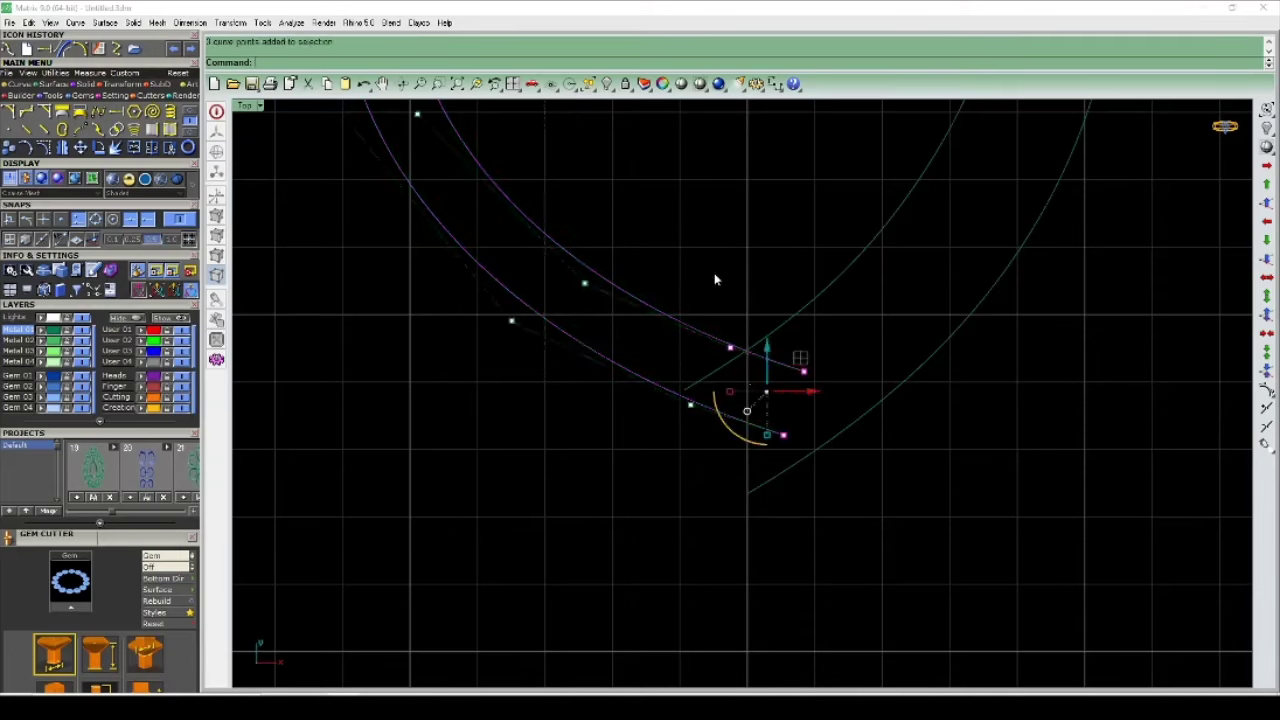
{"action": "left_click", "coordinate": [731, 348], "text": "ctrl"}
{"action": "left_click", "coordinate": [734, 347]}
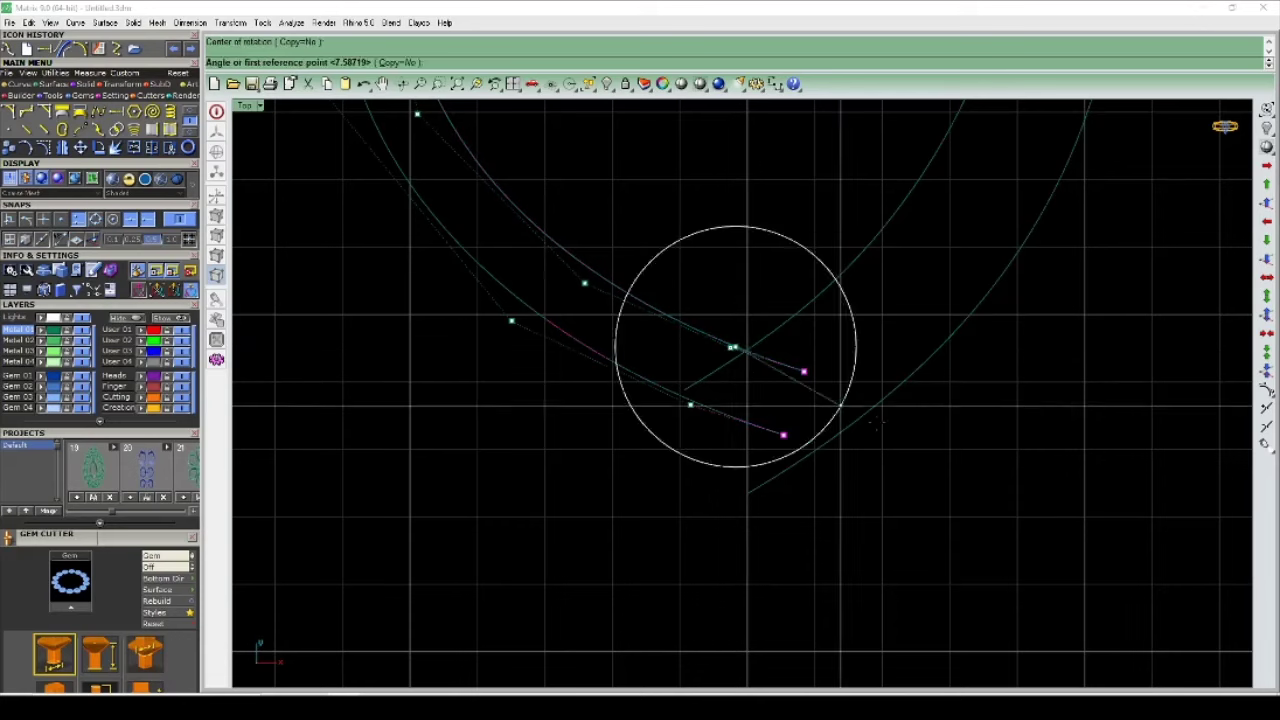
{"action": "left_click", "coordinate": [1026, 397]}
{"action": "left_click", "coordinate": [966, 552]}
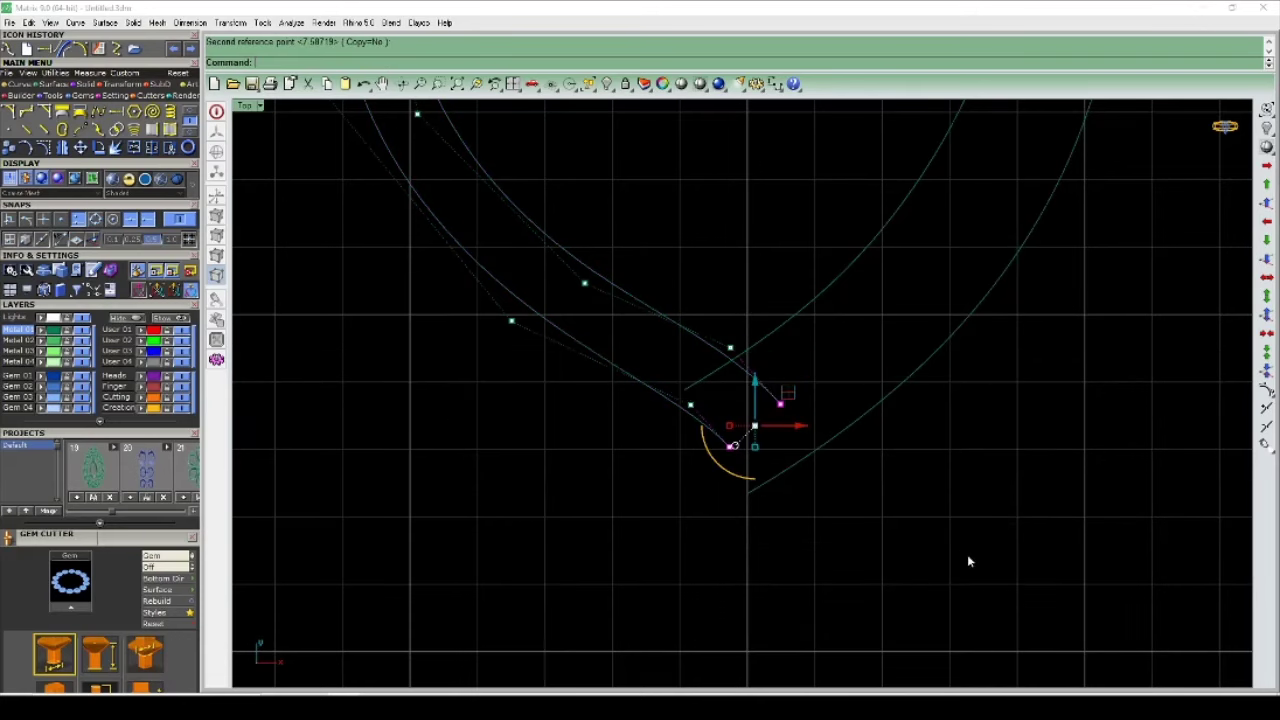
Step: Move the curves near the bottom tip to a new position
{"action": "scroll", "coordinate": [676, 312], "scroll_direction": "up", "scroll_amount": 2}
{"action": "right_click_drag", "start_coordinate": [816, 505], "coordinate": [724, 397]}
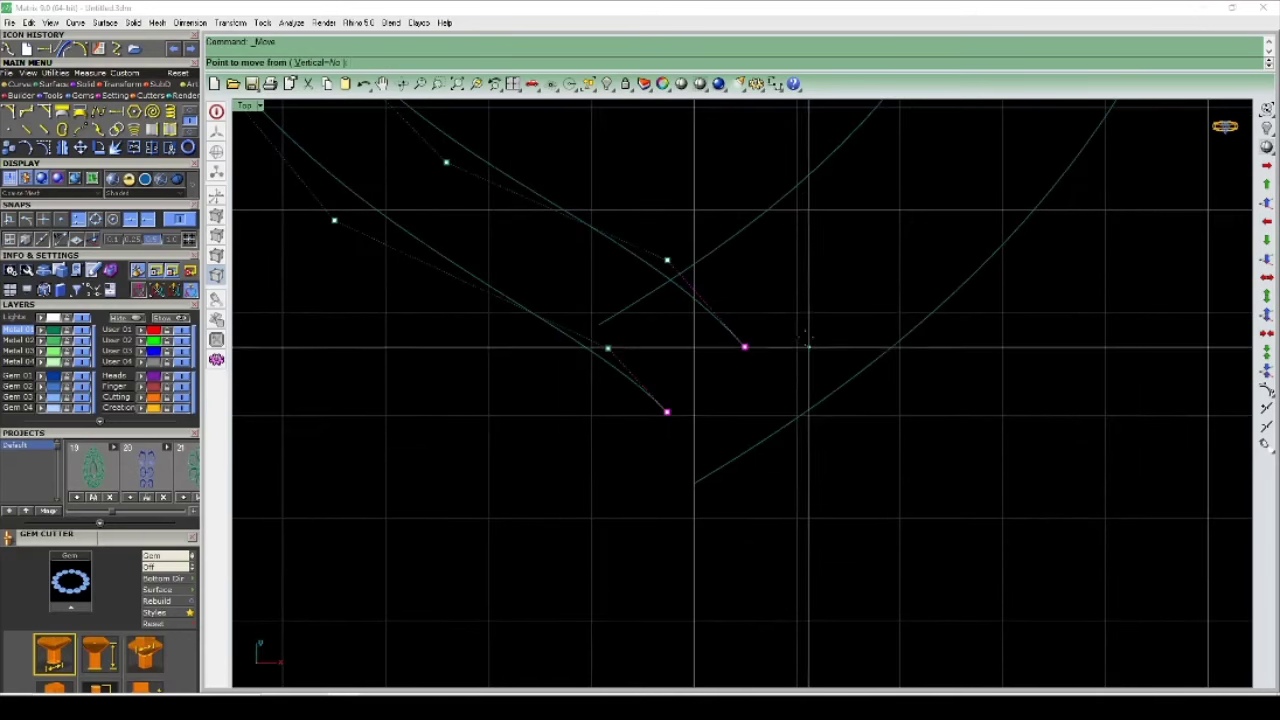
{"action": "left_click", "coordinate": [793, 277]}
{"action": "left_click", "coordinate": [848, 378]}
Step: Move the heart's left curves slightly up and to the left
{"action": "scroll", "coordinate": [800, 320], "scroll_direction": "down", "scroll_amount": 3}
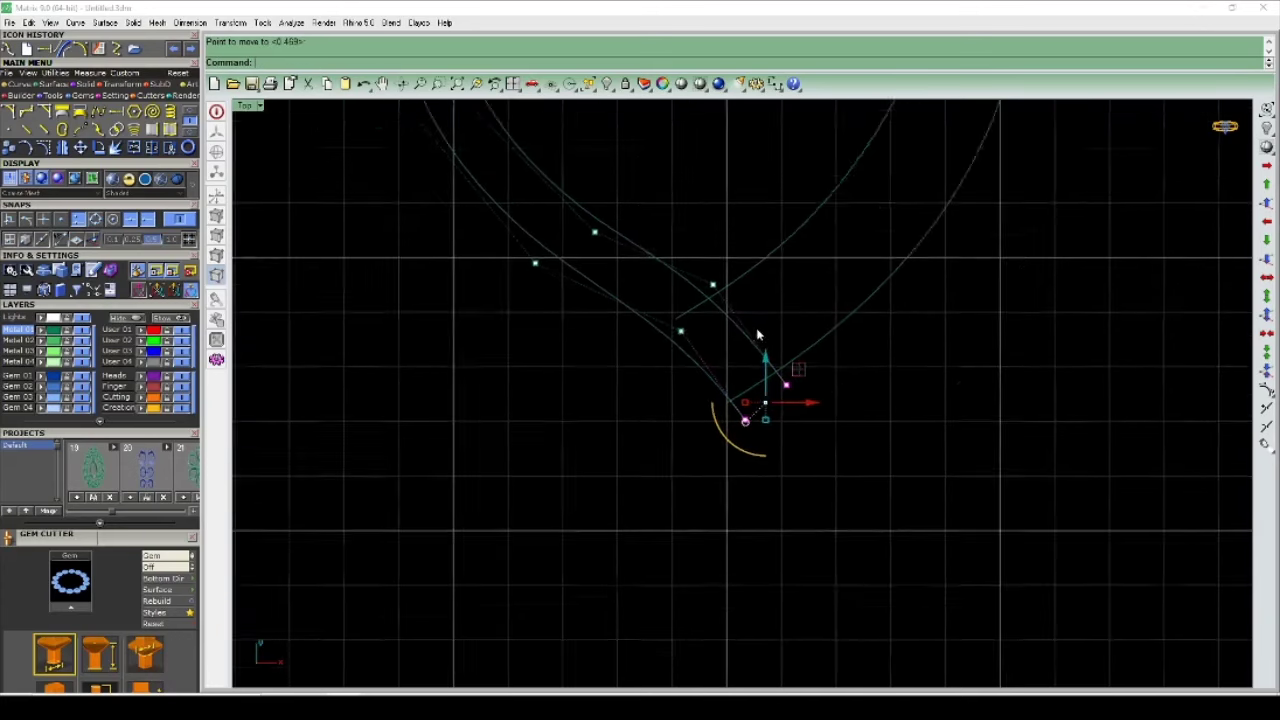
{"action": "right_click_drag", "start_coordinate": [760, 300], "coordinate": [760, 386]}
{"action": "right_click_drag", "start_coordinate": [651, 280], "coordinate": [663, 383]}
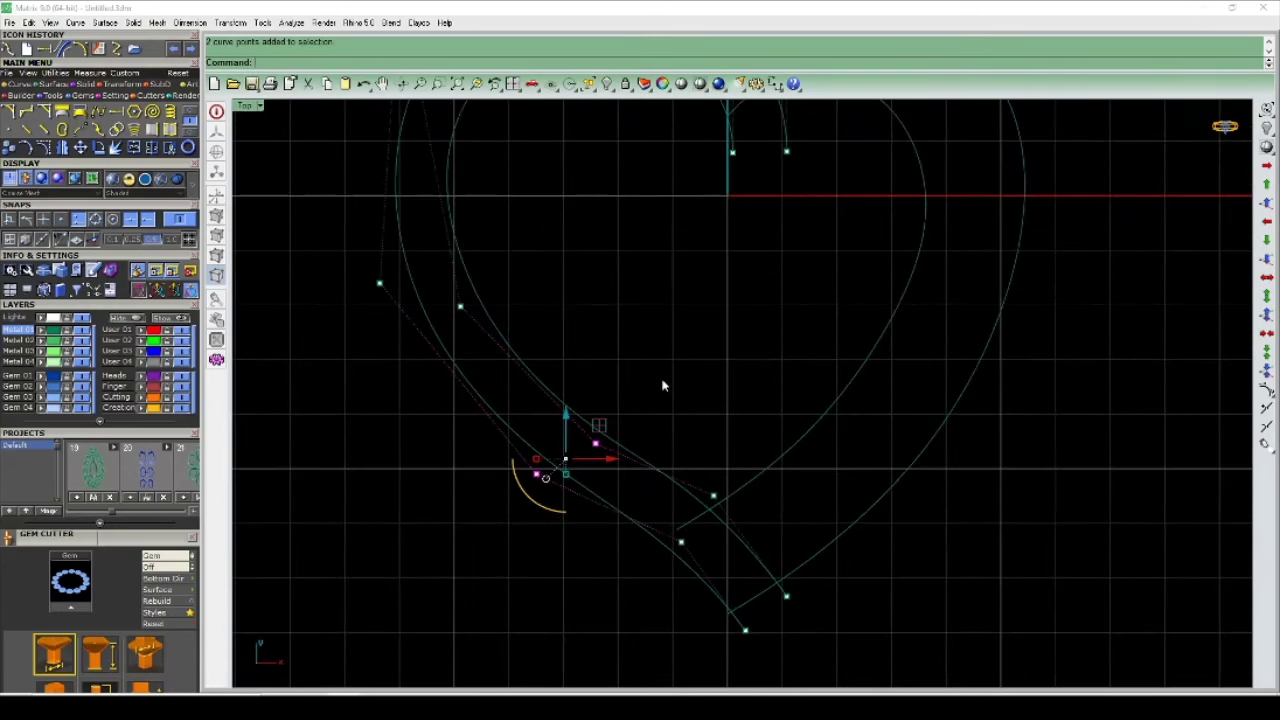
{"action": "right_click", "coordinate": [660, 366]}
{"action": "left_click", "coordinate": [660, 368]}
{"action": "left_click", "coordinate": [623, 352]}
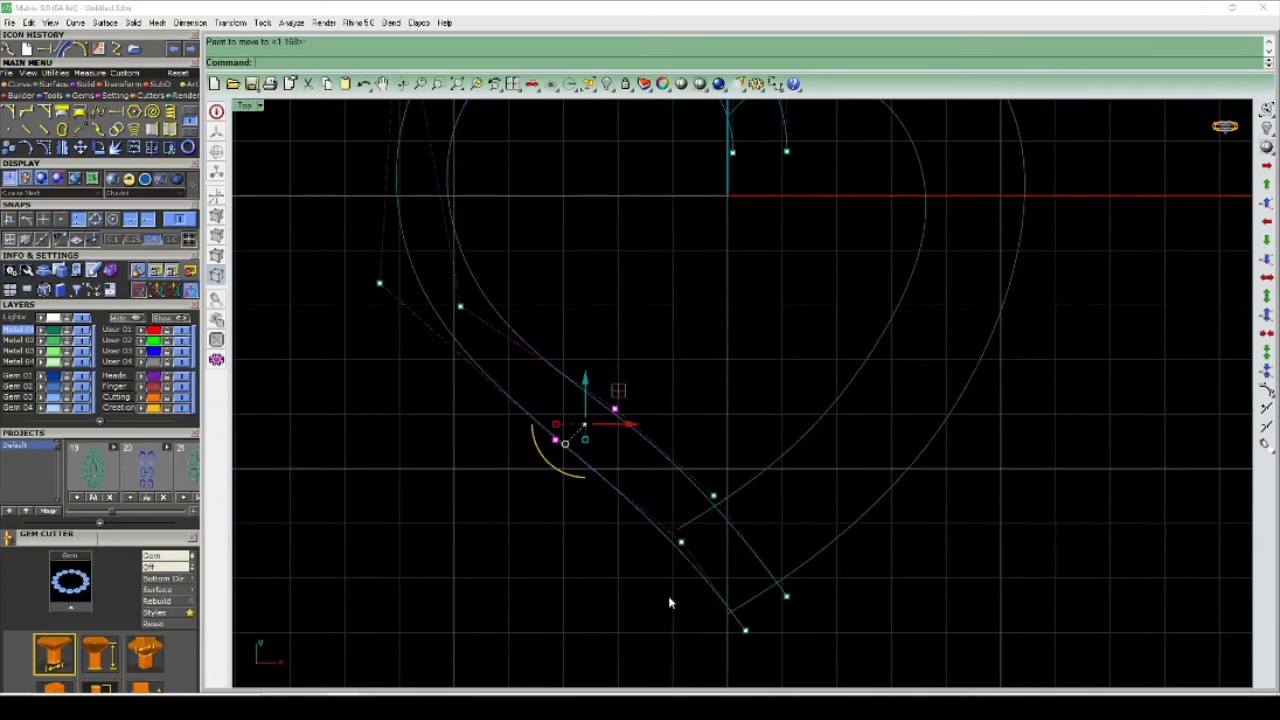
Step: Shift two control points near the bottom to the right, then hide the control points
{"action": "left_click_drag", "start_coordinate": [646, 508], "coordinate": [706, 578]}
{"action": "right_click_drag", "start_coordinate": [753, 516], "coordinate": [688, 470]}
{"action": "scroll", "coordinate": [688, 470], "scroll_direction": "up", "scroll_amount": 3}
{"action": "left_click", "coordinate": [657, 477]}
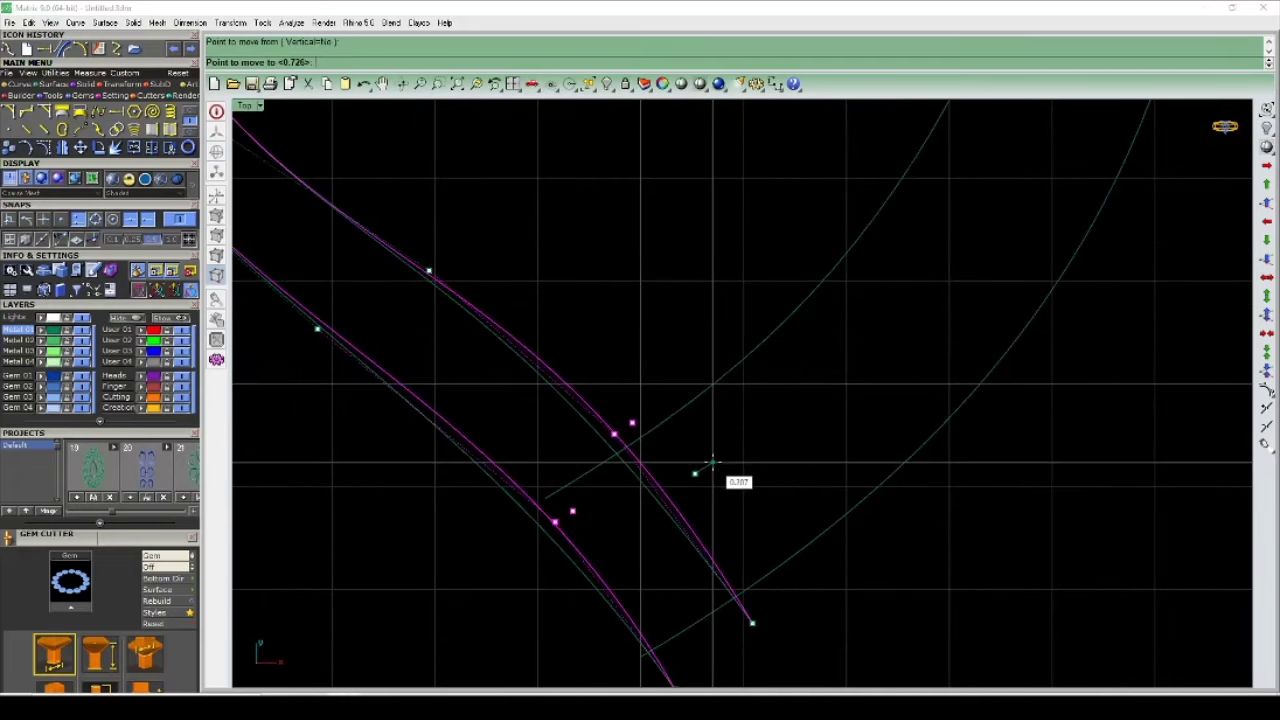
{"action": "left_click", "coordinate": [743, 477]}
{"action": "scroll", "coordinate": [787, 432], "scroll_direction": "down", "scroll_amount": 3}
{"action": "key", "text": "Escape"}
{"action": "scroll", "coordinate": [751, 394], "scroll_direction": "down", "scroll_amount": 2}
{"action": "scroll", "coordinate": [680, 357], "scroll_direction": "up", "scroll_amount": 1}
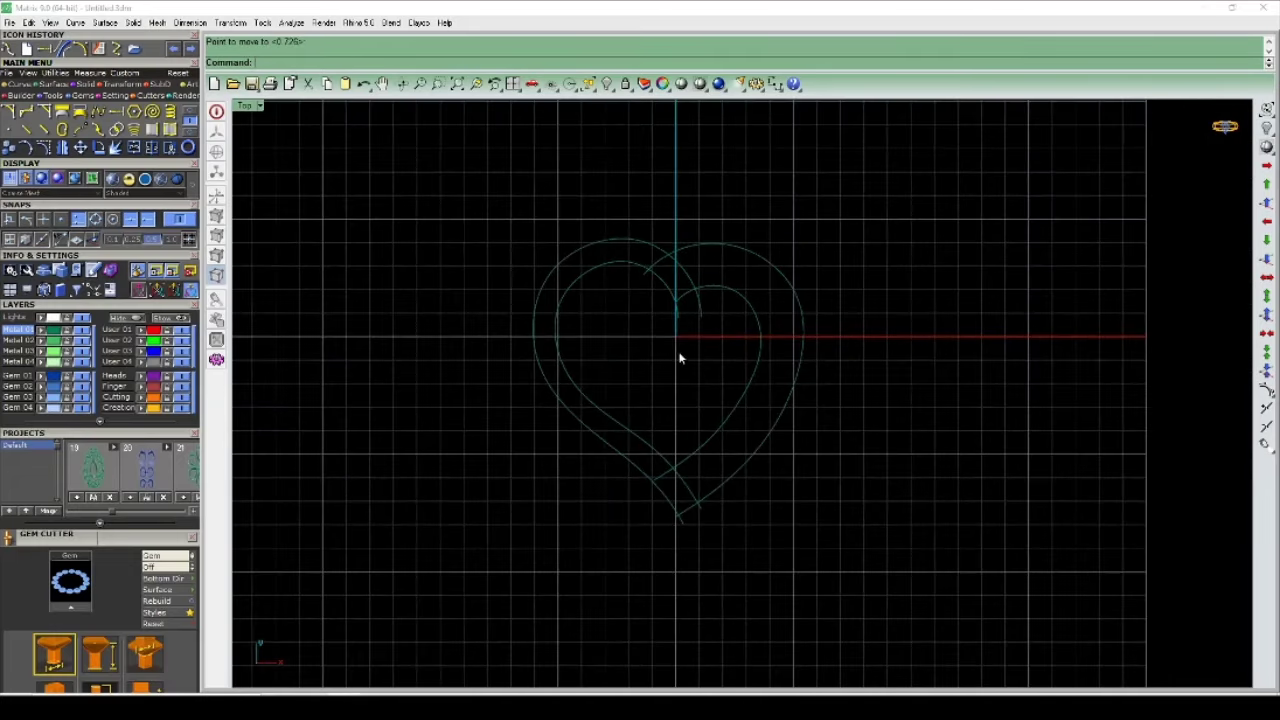
{"action": "scroll", "coordinate": [686, 323], "scroll_direction": "up", "scroll_amount": 2}
{"action": "scroll", "coordinate": [678, 333], "scroll_direction": "up", "scroll_amount": 1}
{"action": "scroll", "coordinate": [678, 333], "scroll_direction": "down", "scroll_amount": 2}
Step: Rebuild the two left heart curves with 8 points at degree 3
{"action": "left_click_drag", "start_coordinate": [590, 360], "coordinate": [575, 545]}
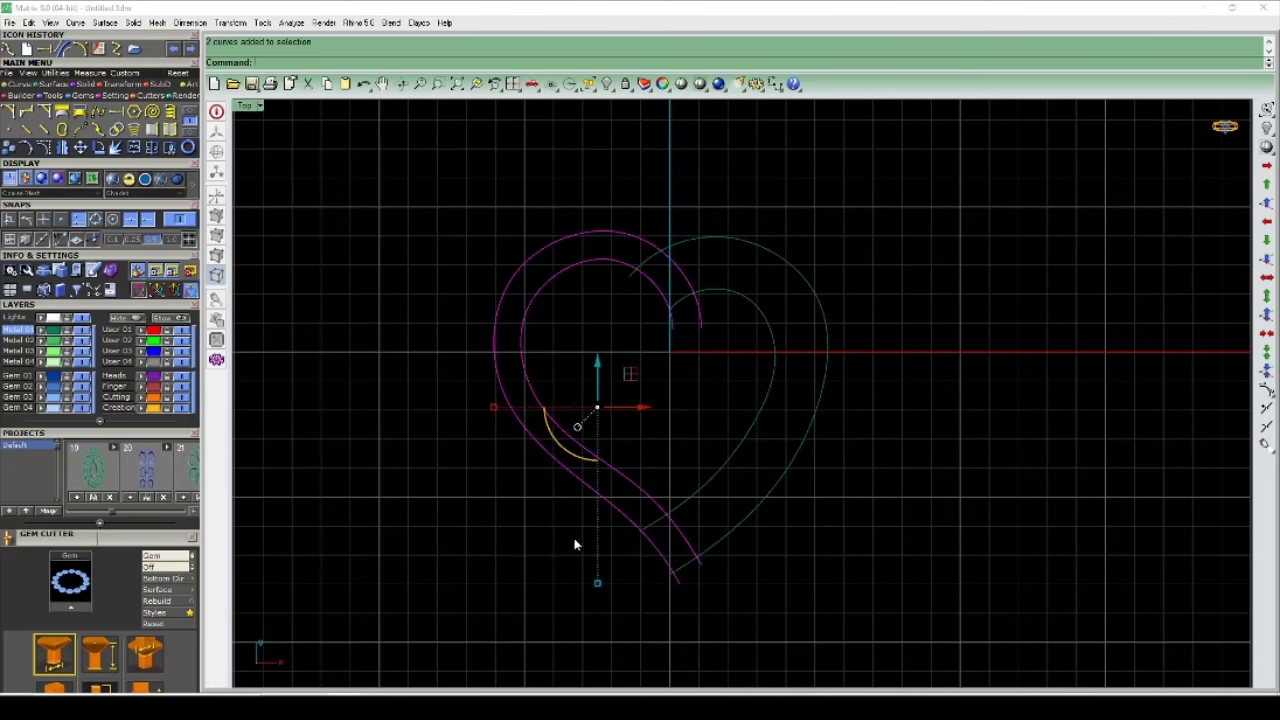
{"action": "right_click_drag", "start_coordinate": [659, 568], "coordinate": [627, 510]}
{"action": "key", "text": "Return"}
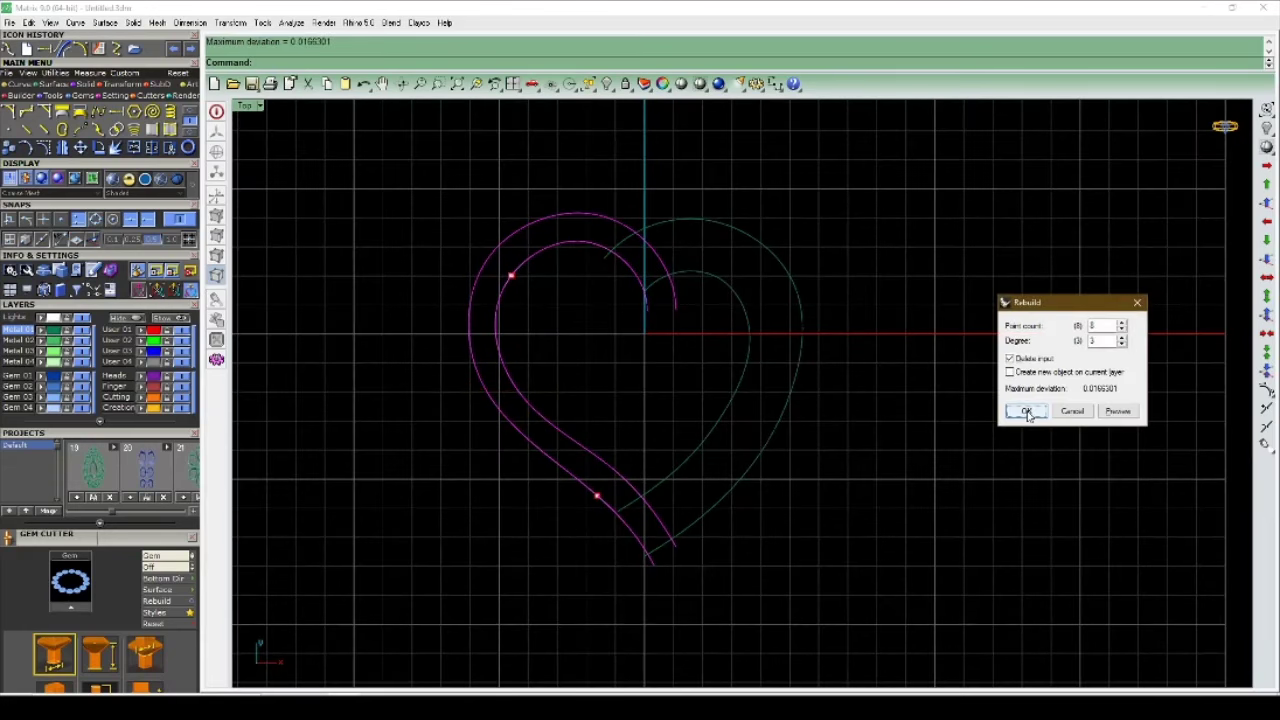
{"action": "left_click", "coordinate": [1025, 412]}
{"action": "scroll", "coordinate": [739, 461], "scroll_direction": "up", "scroll_amount": 1}
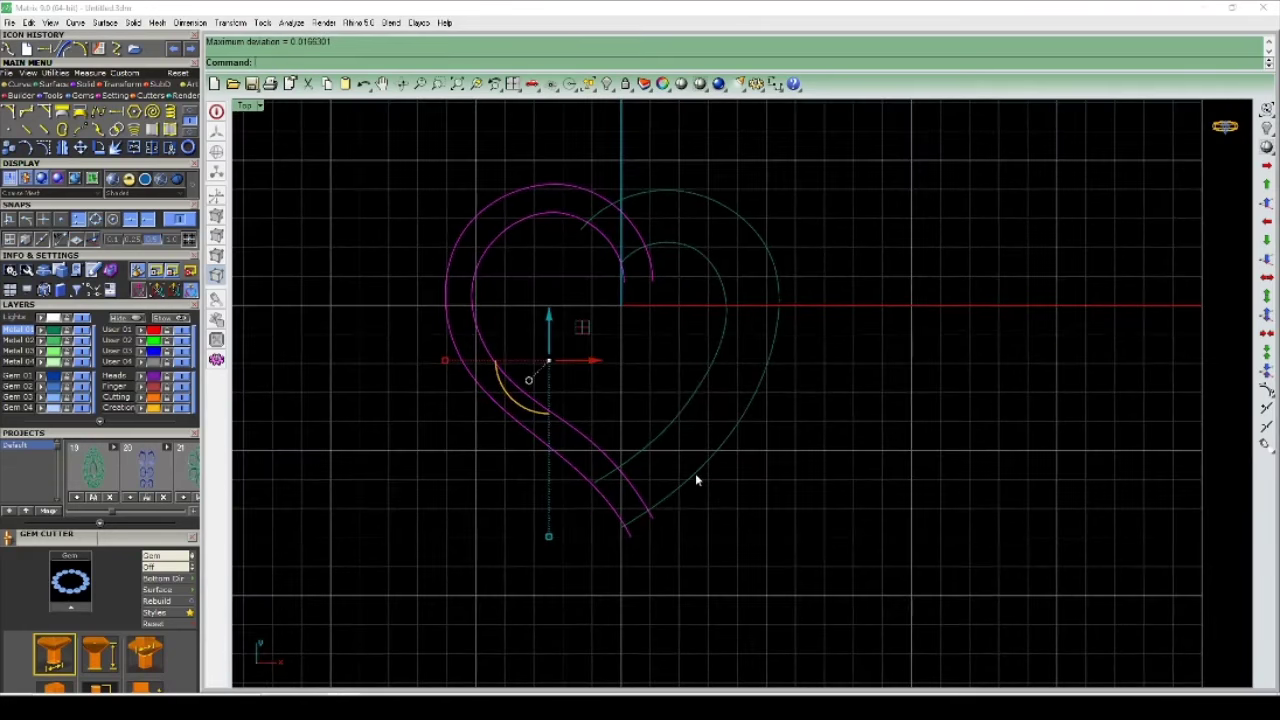
{"action": "scroll", "coordinate": [697, 477], "scroll_direction": "up", "scroll_amount": 4}
Step: Trim the overhanging curve ends at the bottom crossing and near the tip
{"action": "mouse_move", "coordinate": [851, 380]}
{"action": "left_mouse_down"}
{"action": "mouse_move", "coordinate": [551, 480]}
{"action": "mouse_move", "coordinate": [629, 500]}
{"action": "left_mouse_up"}
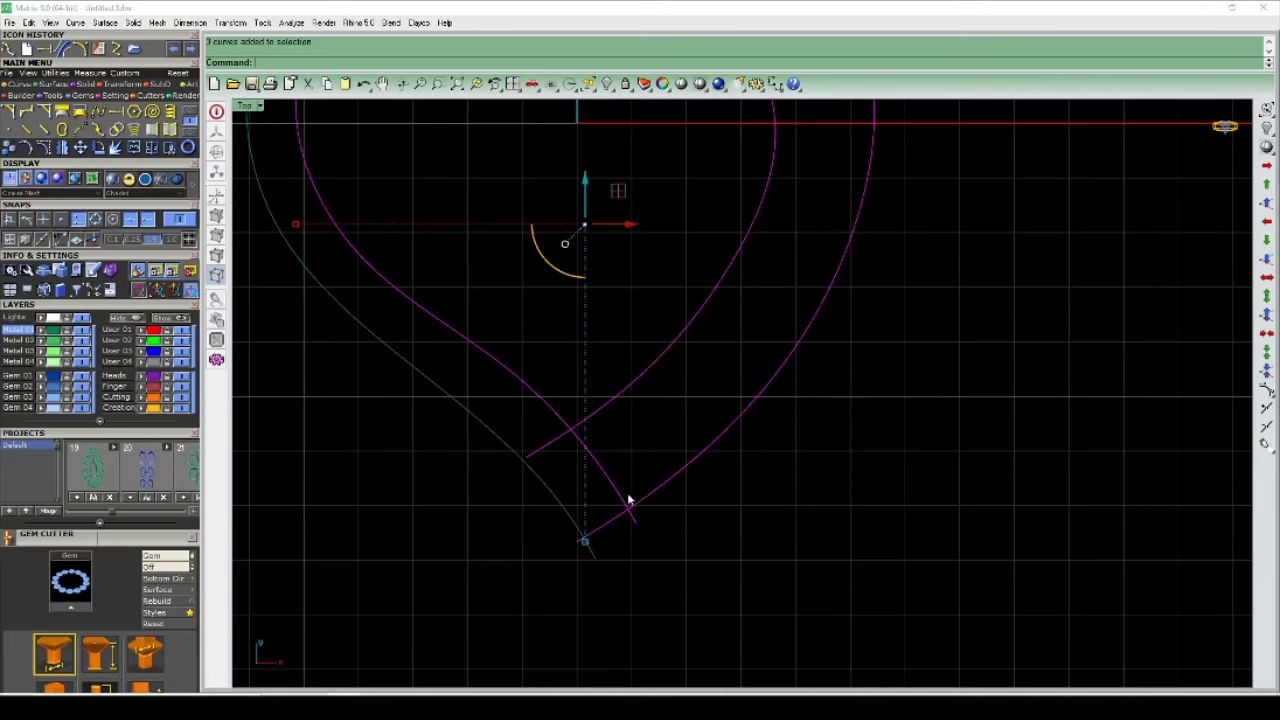
{"action": "key", "text": "ctrl+t"}
{"action": "left_click", "coordinate": [609, 555]}
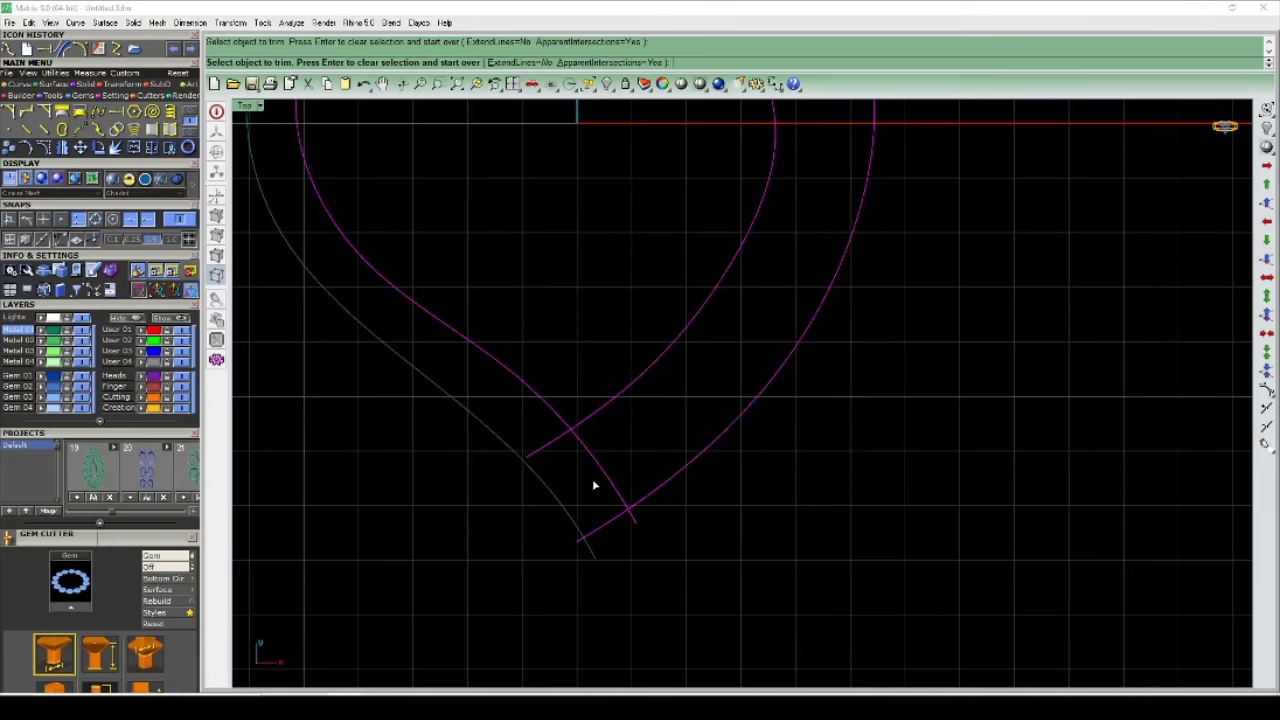
{"action": "left_click", "coordinate": [557, 436]}
{"action": "left_click", "coordinate": [612, 524]}
{"action": "scroll", "coordinate": [697, 277], "scroll_direction": "down", "scroll_amount": 5}
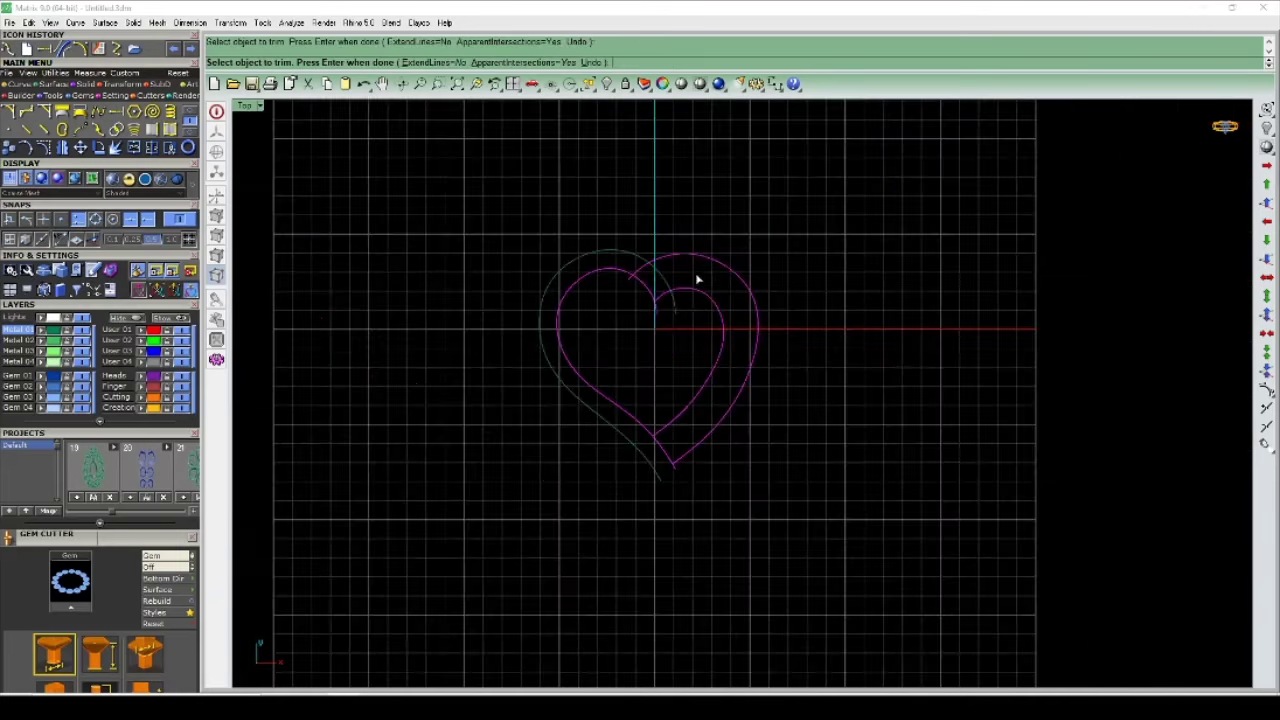
{"action": "scroll", "coordinate": [666, 434], "scroll_direction": "up", "scroll_amount": 3}
{"action": "scroll", "coordinate": [700, 486], "scroll_direction": "up", "scroll_amount": 2}
{"action": "key", "text": "Return"}
Step: Trim the overhanging curve end at the top notch
{"action": "key", "text": "Return"}
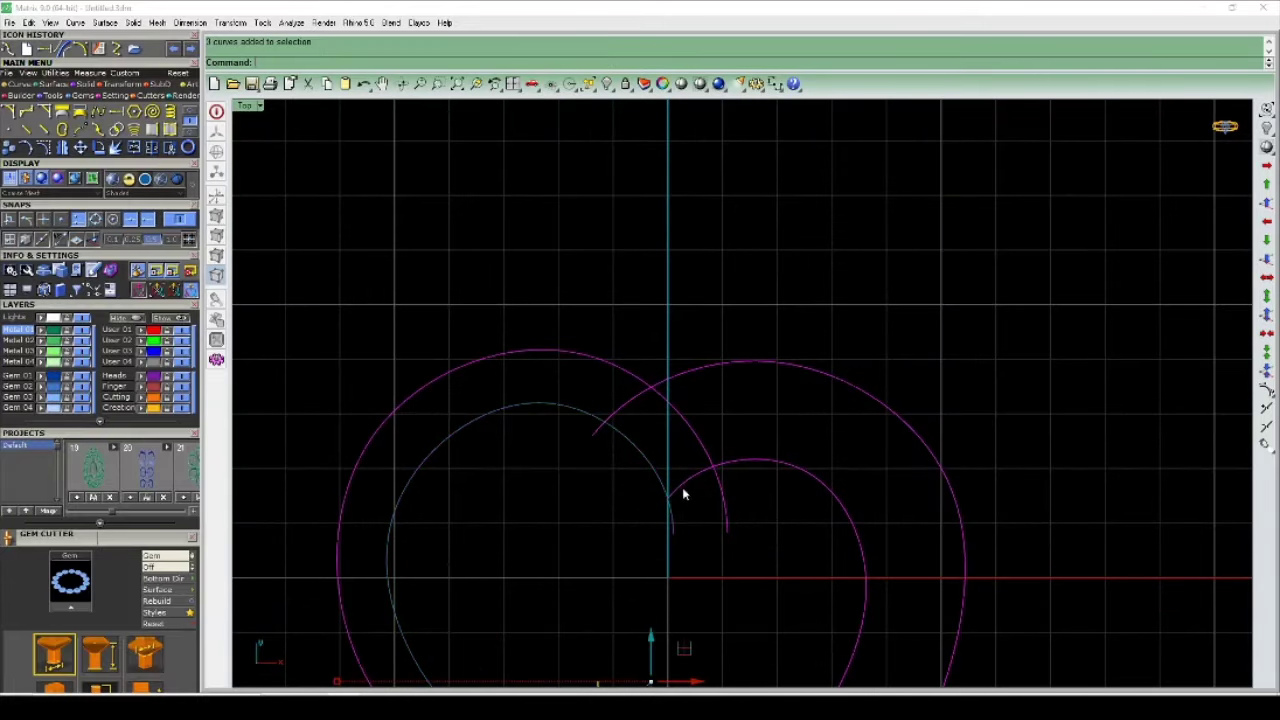
{"action": "scroll", "coordinate": [700, 471], "scroll_direction": "up", "scroll_amount": 2}
{"action": "key", "text": "Return"}
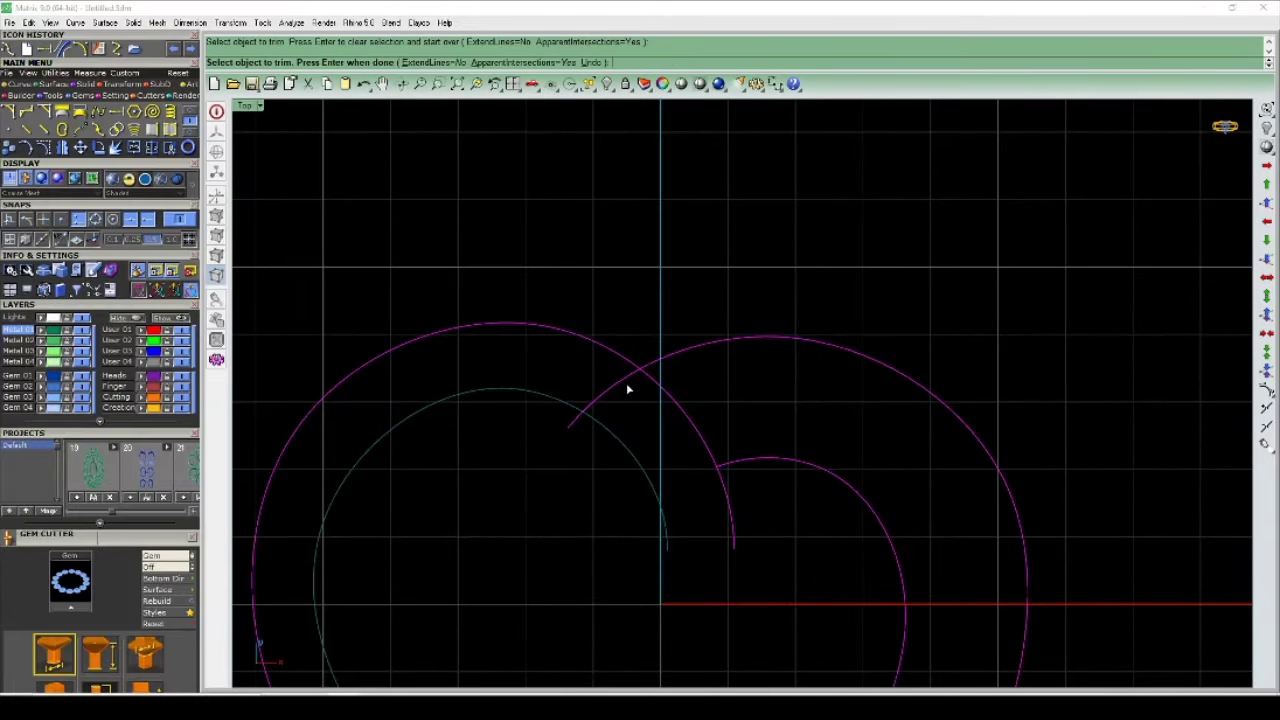
{"action": "left_click", "coordinate": [628, 388]}
{"action": "key", "text": "Return"}
{"action": "scroll", "coordinate": [751, 480], "scroll_direction": "down", "scroll_amount": 2}
{"action": "scroll", "coordinate": [714, 386], "scroll_direction": "down", "scroll_amount": 2}
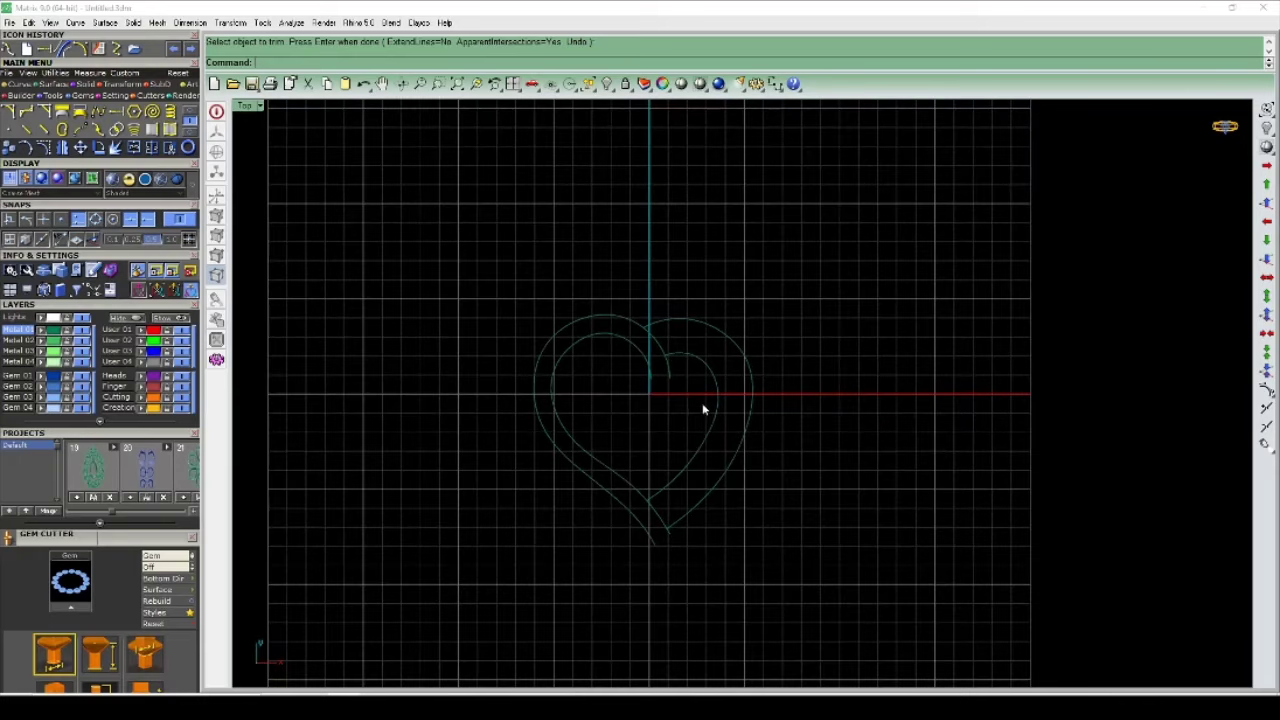
{"action": "scroll", "coordinate": [701, 418], "scroll_direction": "up", "scroll_amount": 2}
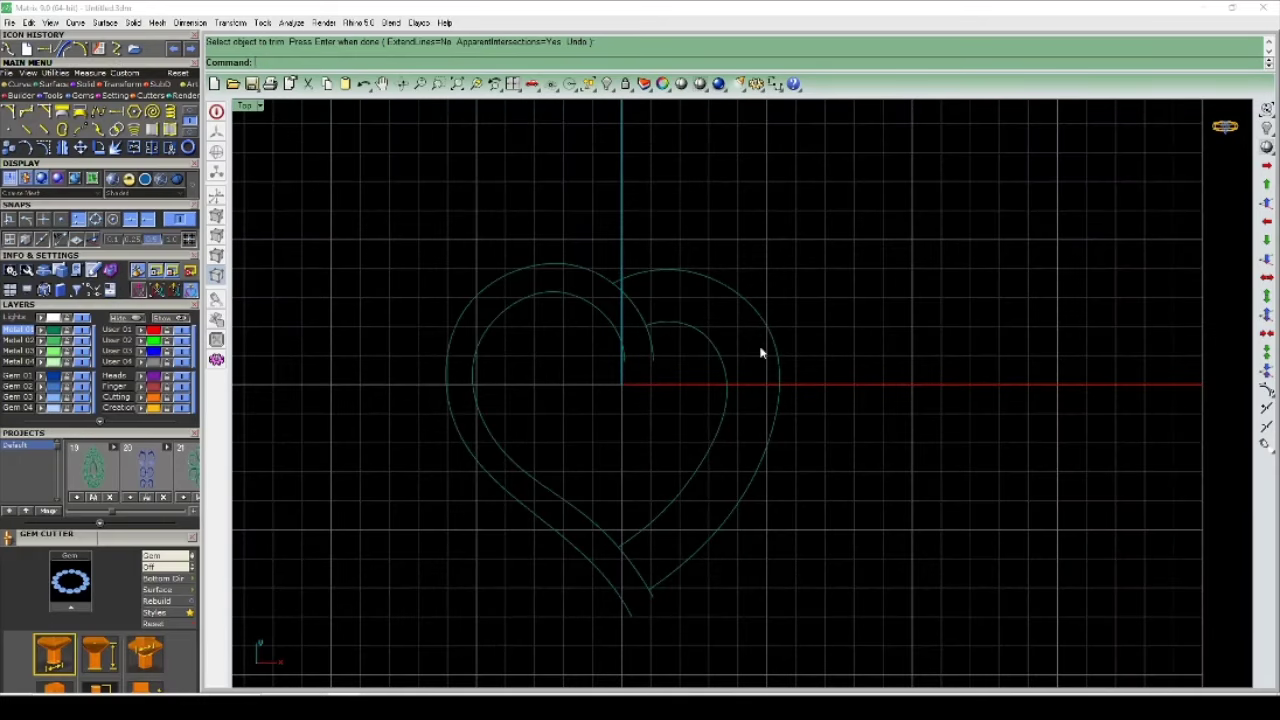
Step: Rebuild the two right curves and pull an outer-curve control point to reshape it
{"action": "left_click_drag", "start_coordinate": [877, 337], "coordinate": [700, 465]}
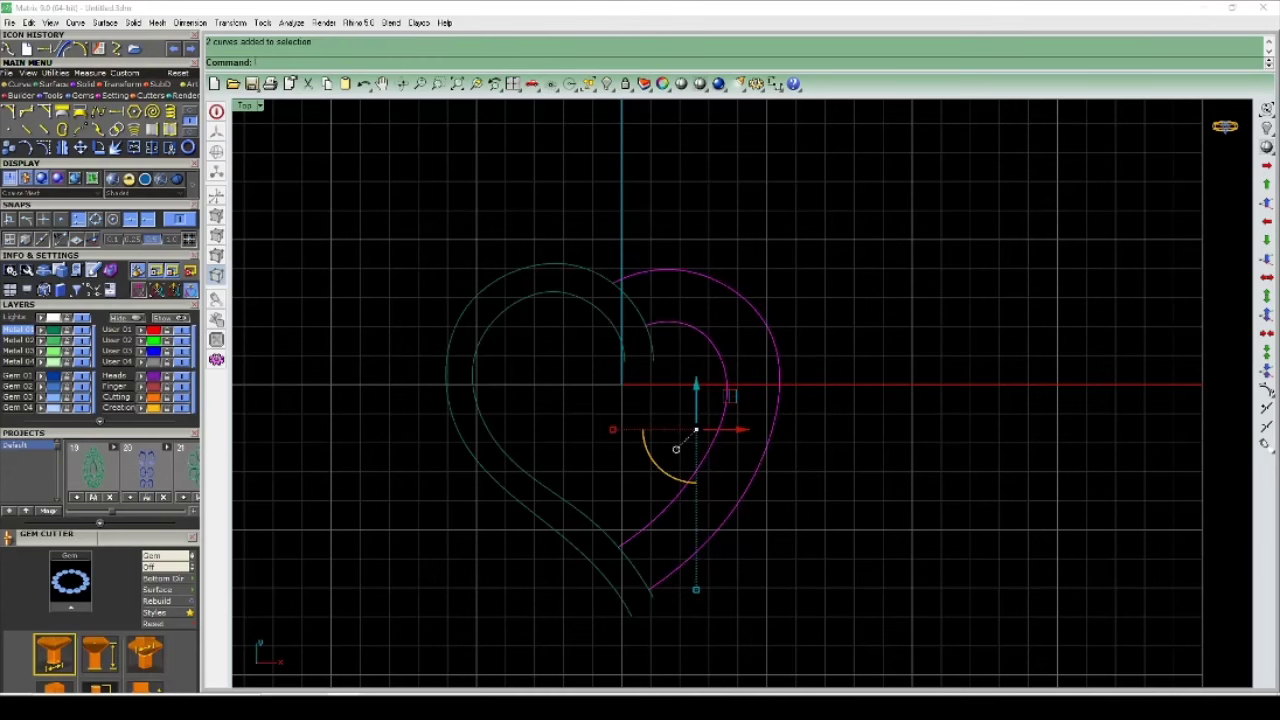
{"action": "type", "text": "Reb"}
{"action": "key", "text": "Return"}
{"action": "key", "text": "Return"}
{"action": "scroll", "coordinate": [750, 458], "scroll_direction": "up", "scroll_amount": 1}
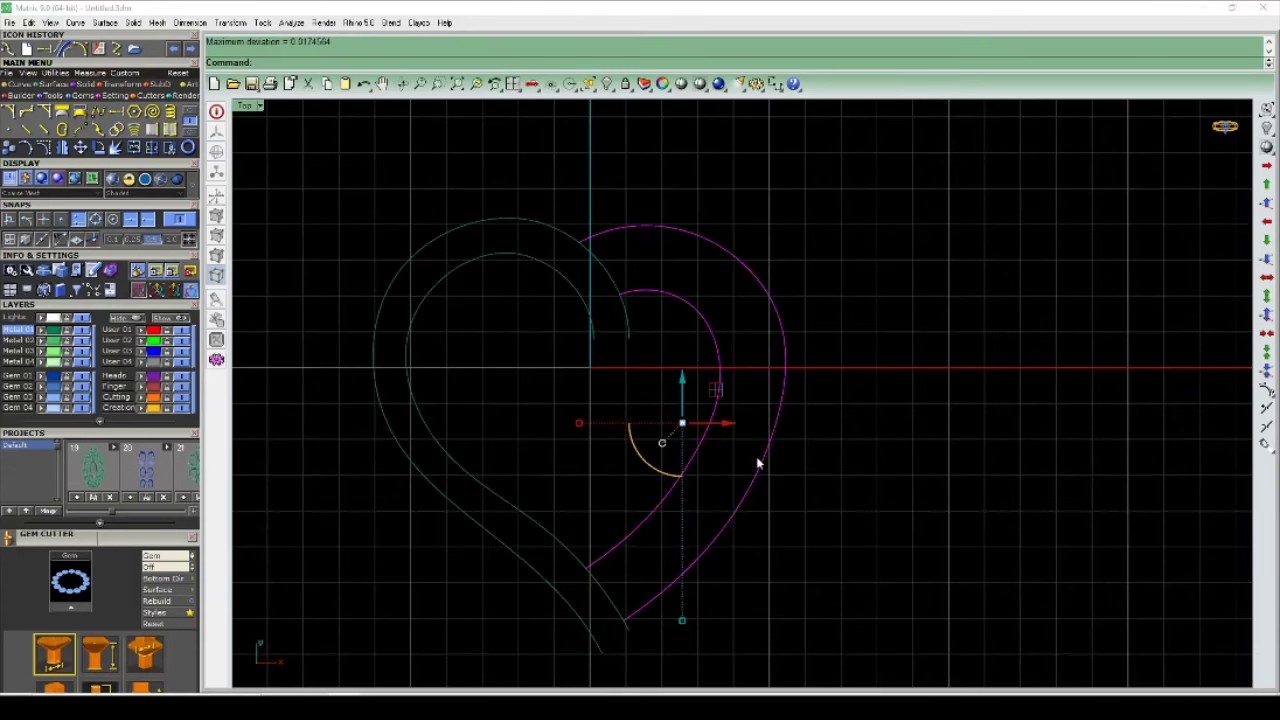
{"action": "key", "text": "F10"}
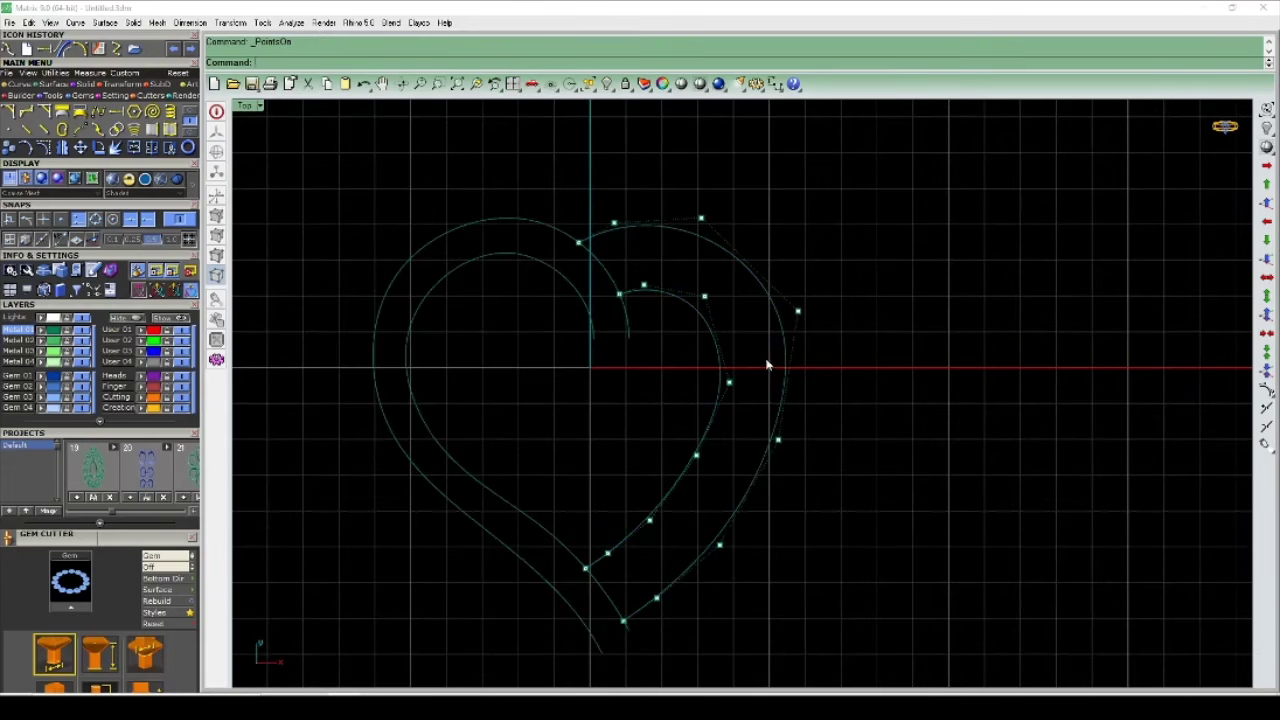
{"action": "left_click", "coordinate": [778, 439]}
{"action": "scroll", "coordinate": [790, 488], "scroll_direction": "up", "scroll_amount": 2}
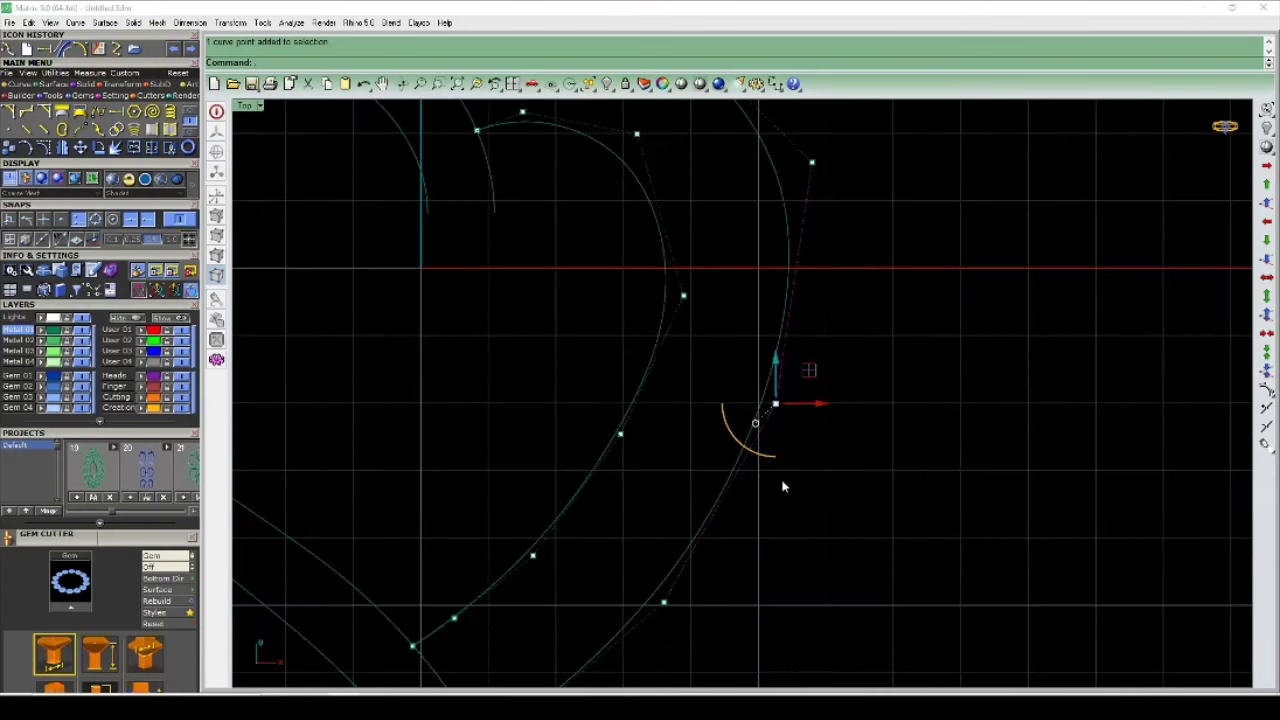
{"action": "left_click_drag", "start_coordinate": [778, 407], "coordinate": [783, 502]}
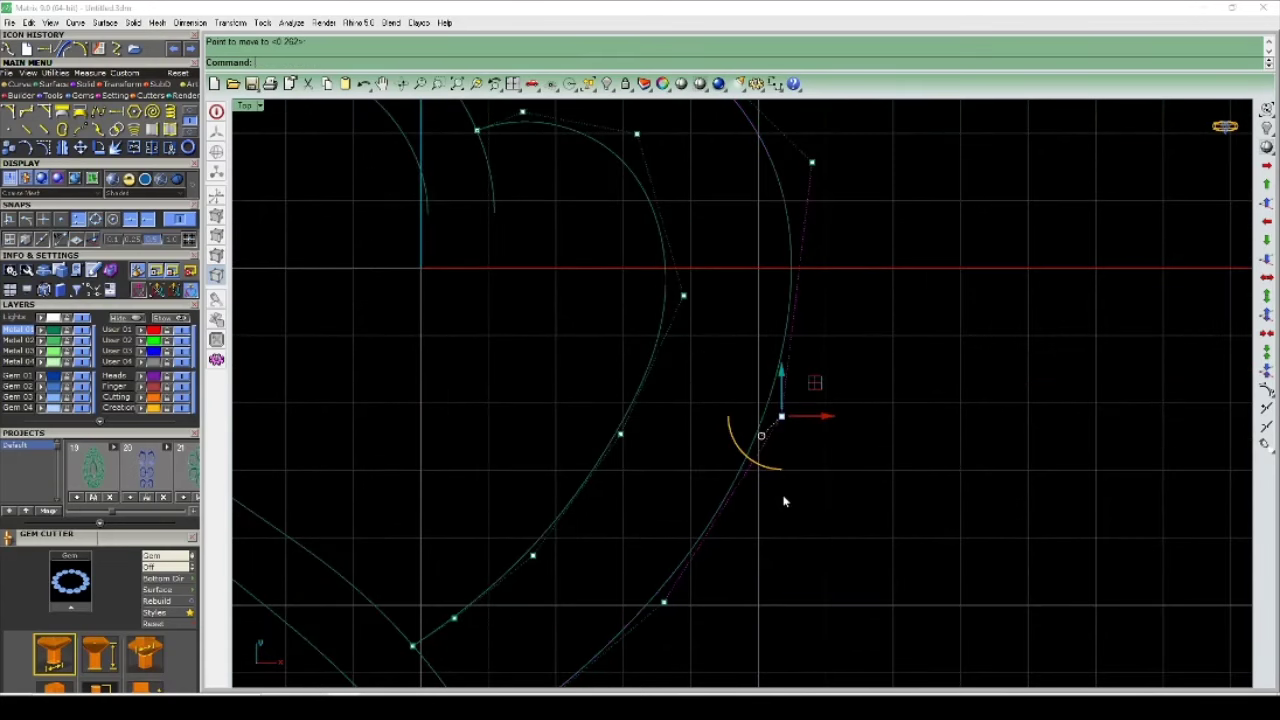
{"action": "scroll", "coordinate": [783, 502], "scroll_direction": "down", "scroll_amount": 3}
{"action": "scroll", "coordinate": [774, 428], "scroll_direction": "down", "scroll_amount": 2}
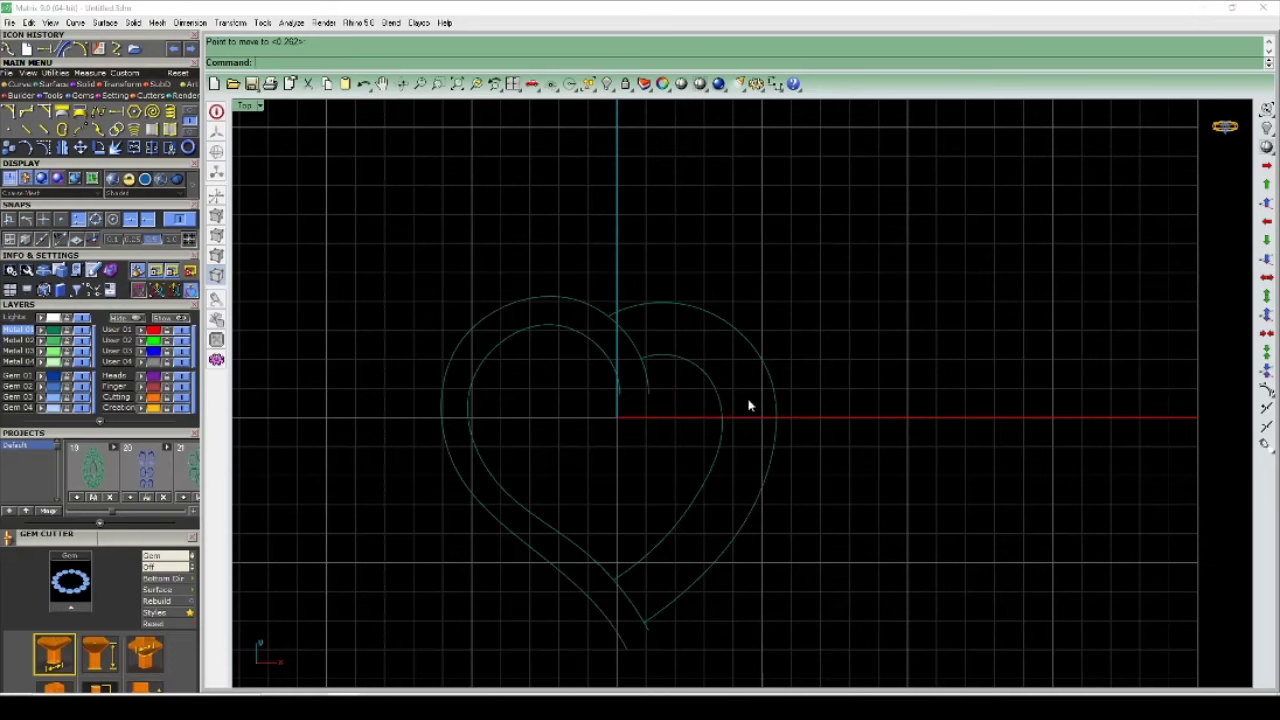
Step: Move the left curve's lower end point to a new spot near the bottom
{"action": "right_click_drag", "start_coordinate": [657, 557], "coordinate": [624, 441]}
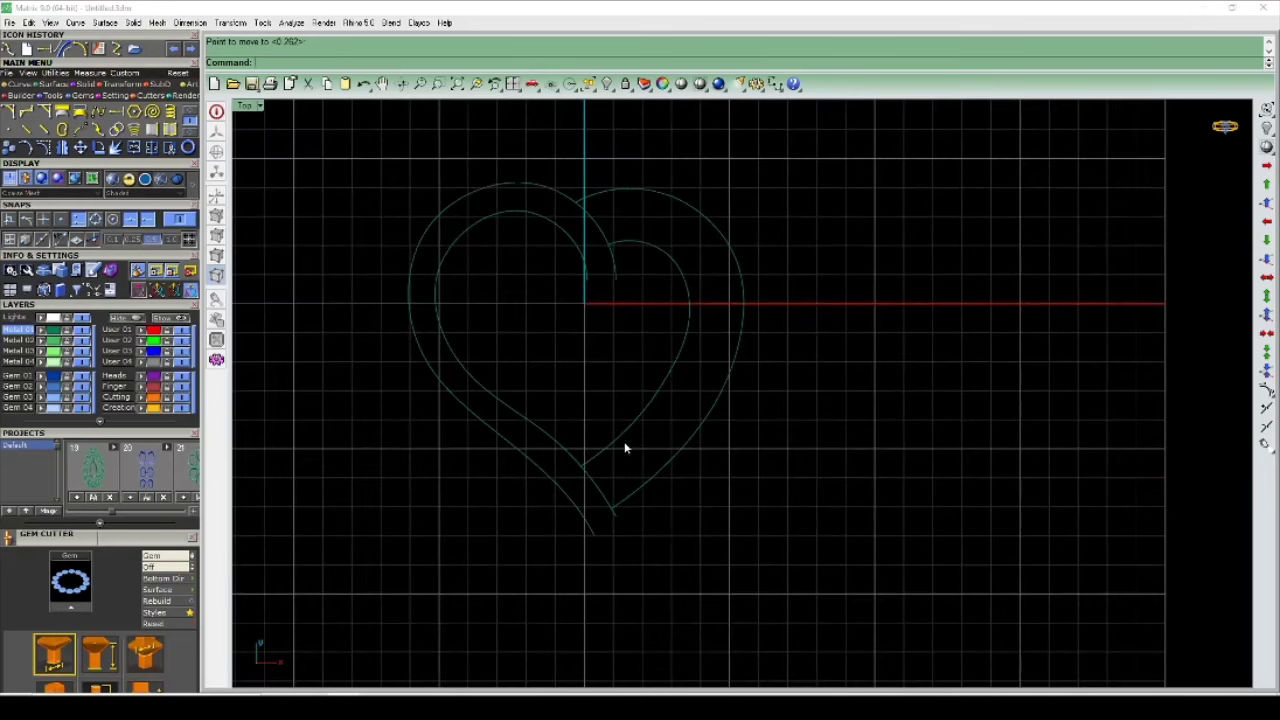
{"action": "scroll", "coordinate": [605, 548], "scroll_direction": "up", "scroll_amount": 3}
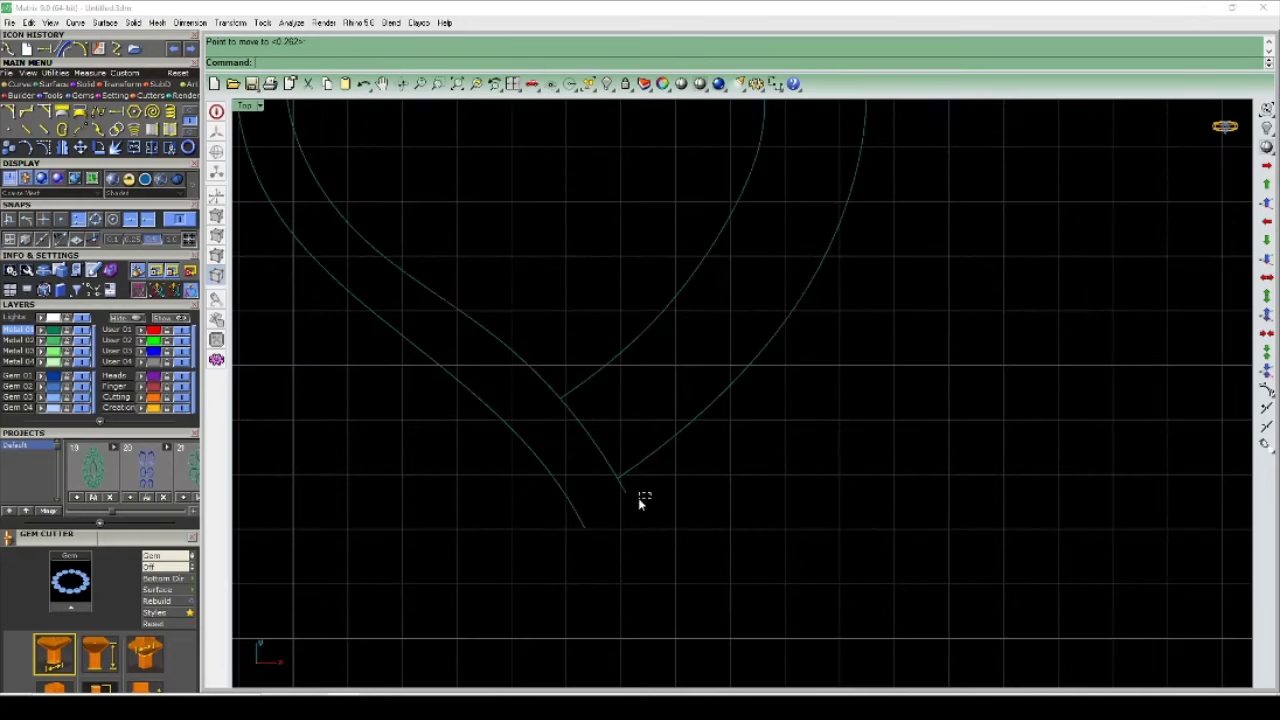
{"action": "left_click", "coordinate": [625, 505]}
{"action": "left_click", "coordinate": [603, 531]}
{"action": "left_click", "coordinate": [620, 497]}
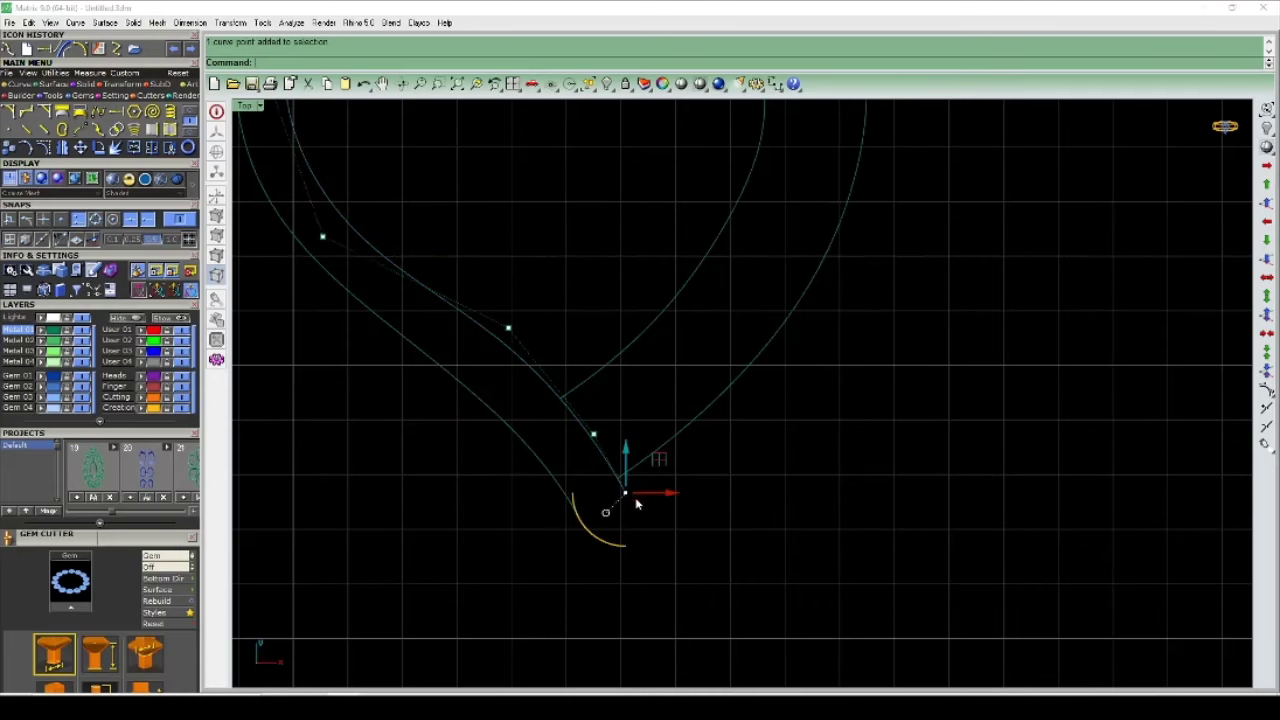
{"action": "scroll", "coordinate": [610, 490], "scroll_direction": "up", "scroll_amount": 3}
{"action": "left_click", "coordinate": [617, 481]}
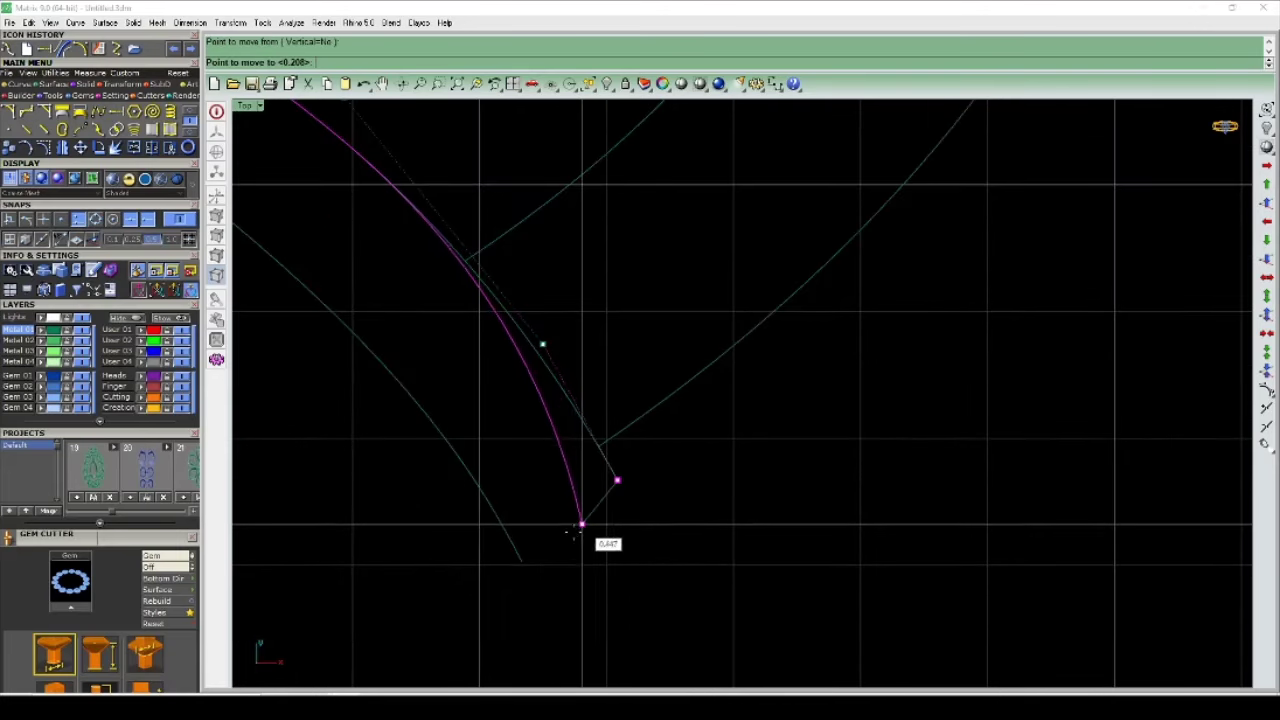
{"action": "left_click", "coordinate": [521, 561]}
{"action": "scroll", "coordinate": [531, 561], "scroll_direction": "down", "scroll_amount": 1}
Step: Move the end point again so it sits at the heart's tip
{"action": "key", "text": "Return"}
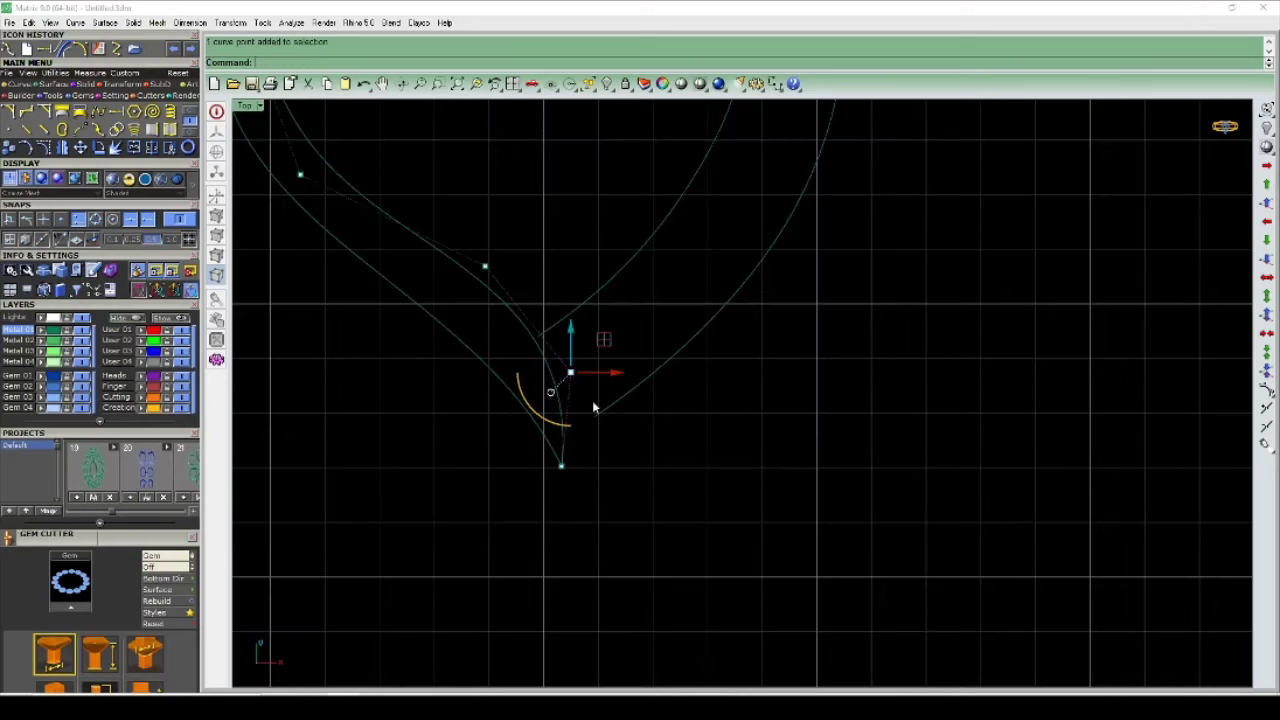
{"action": "scroll", "coordinate": [592, 400], "scroll_direction": "down", "scroll_amount": 1}
{"action": "left_click", "coordinate": [630, 341]}
{"action": "left_click", "coordinate": [635, 352]}
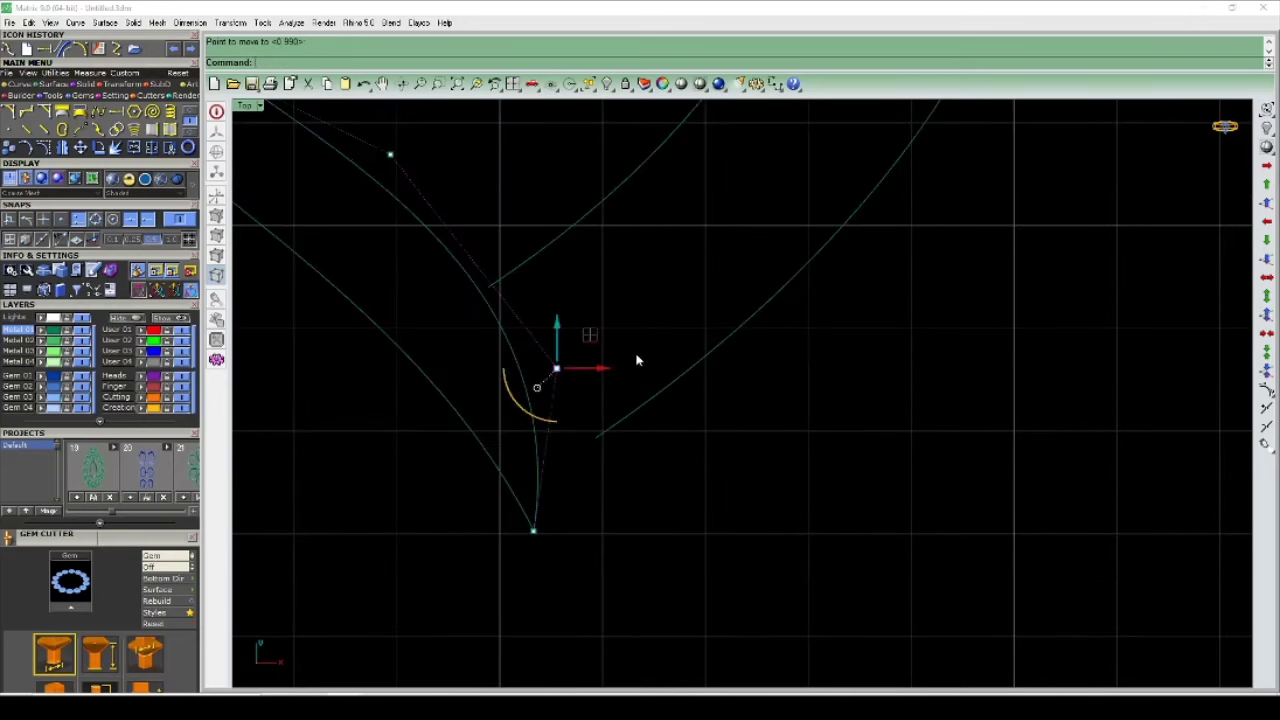
{"action": "scroll", "coordinate": [638, 360], "scroll_direction": "down", "scroll_amount": 1}
{"action": "scroll", "coordinate": [640, 363], "scroll_direction": "down", "scroll_amount": 1}
{"action": "scroll", "coordinate": [690, 460], "scroll_direction": "down", "scroll_amount": 1}
{"action": "scroll", "coordinate": [660, 430], "scroll_direction": "up", "scroll_amount": 1}
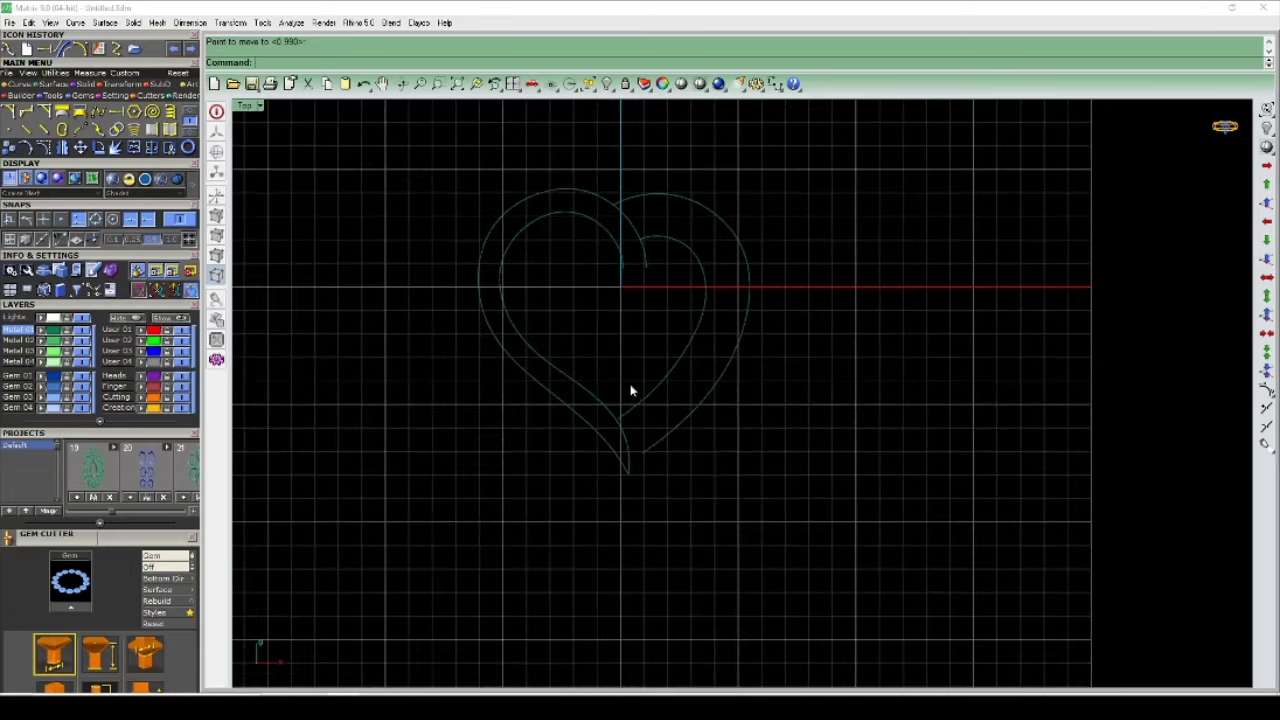
{"action": "scroll", "coordinate": [631, 389], "scroll_direction": "up", "scroll_amount": 1}
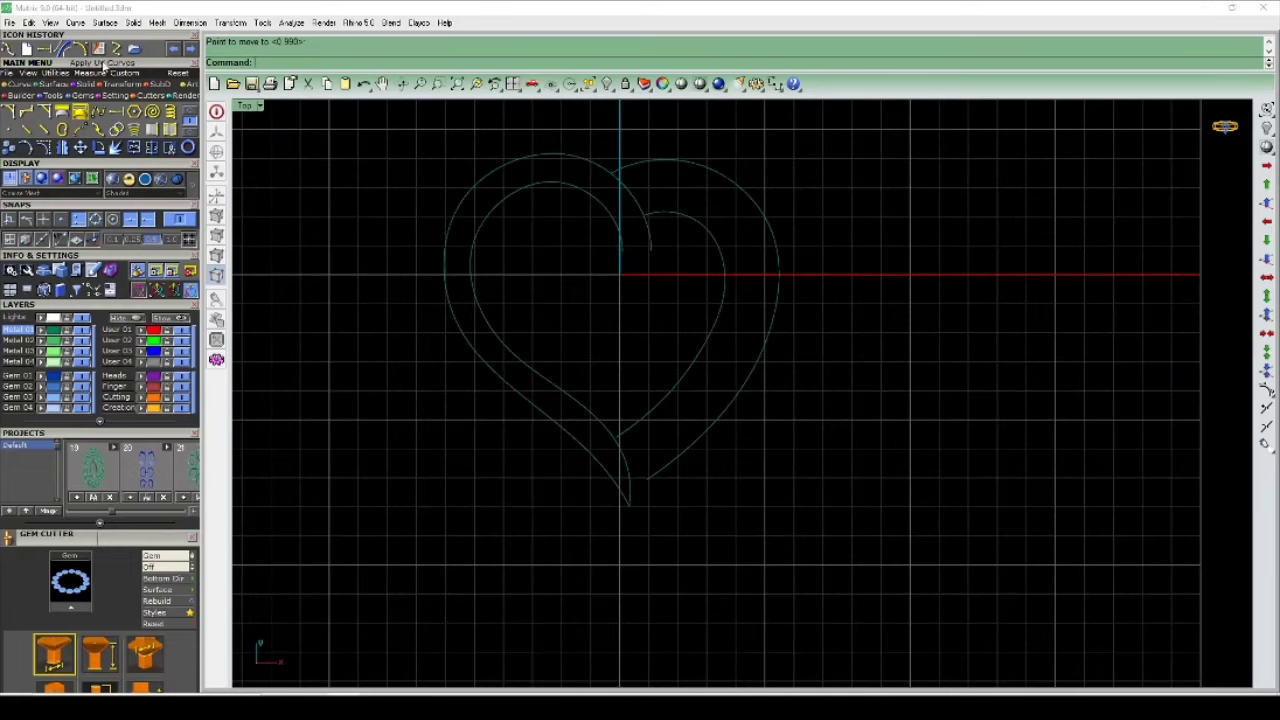
Step: Extend the left and right curves down to meet at the heart's tip
{"action": "left_click", "coordinate": [63, 48]}
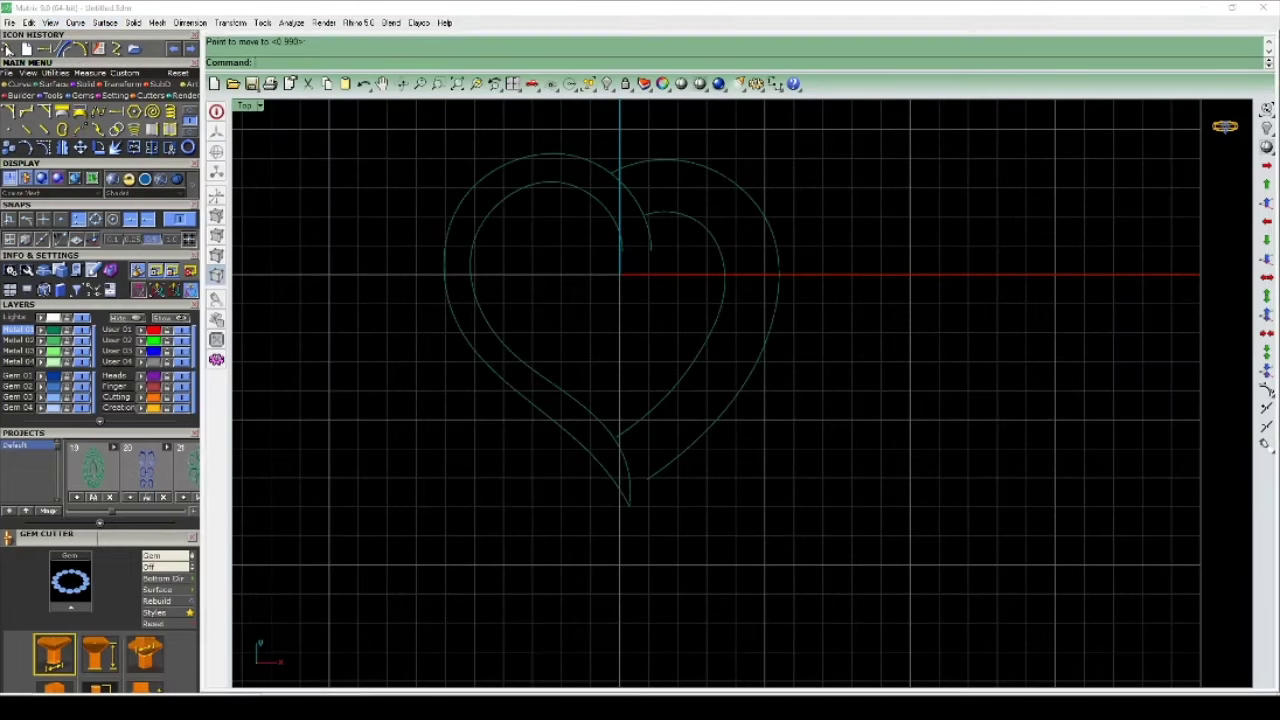
{"action": "scroll", "coordinate": [620, 466], "scroll_direction": "up", "scroll_amount": 5}
{"action": "left_click", "coordinate": [612, 398]}
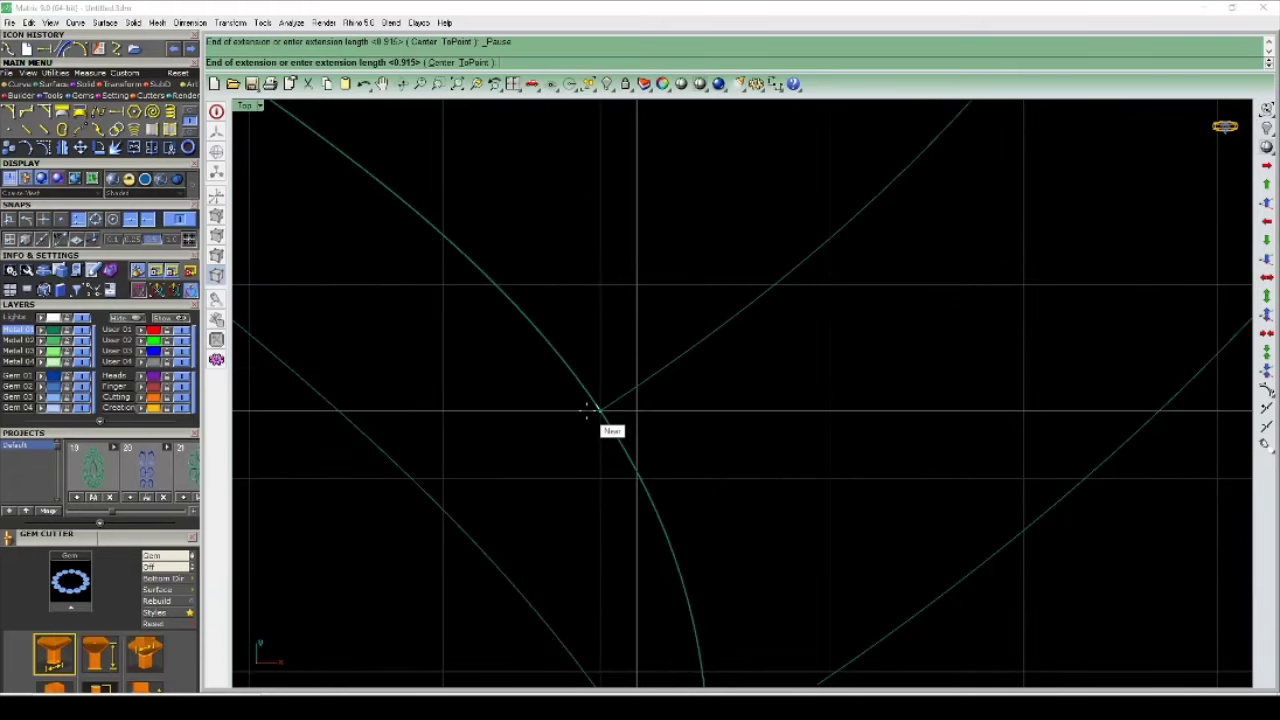
{"action": "left_click", "coordinate": [600, 405]}
{"action": "left_click", "coordinate": [704, 525]}
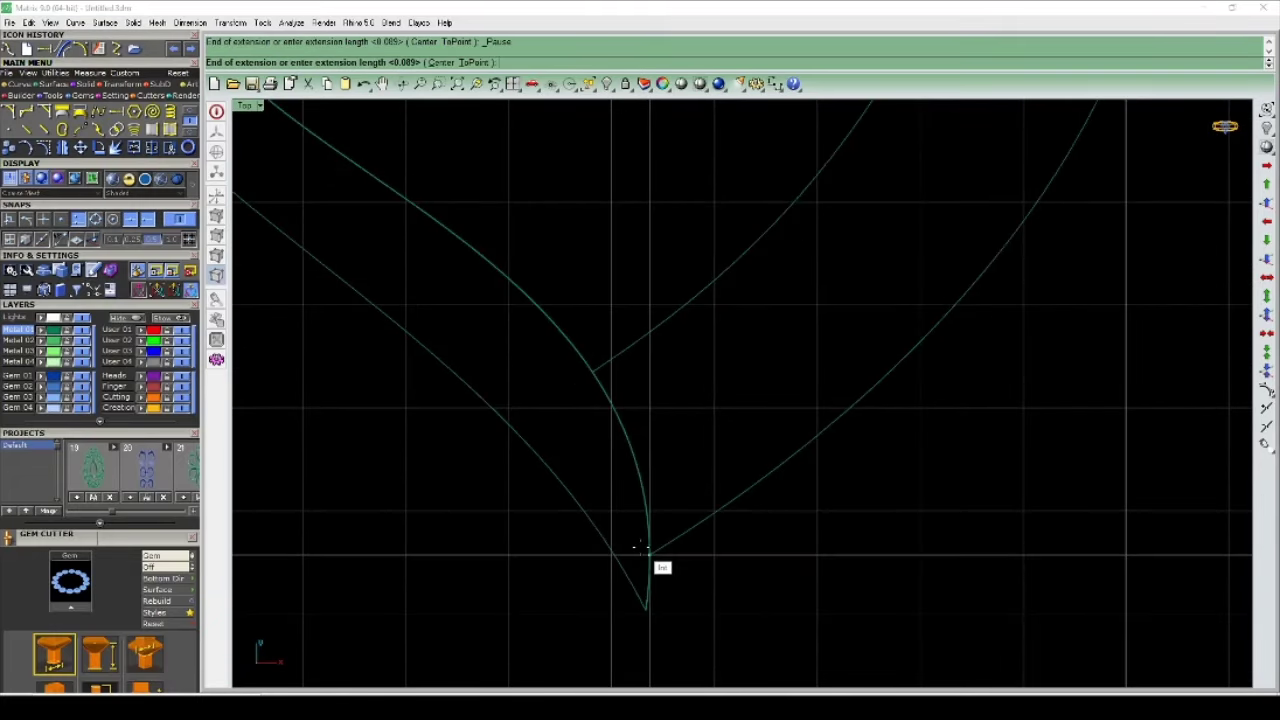
{"action": "scroll", "coordinate": [762, 470], "scroll_direction": "down", "scroll_amount": 5}
{"action": "scroll", "coordinate": [770, 420], "scroll_direction": "up", "scroll_amount": 2}
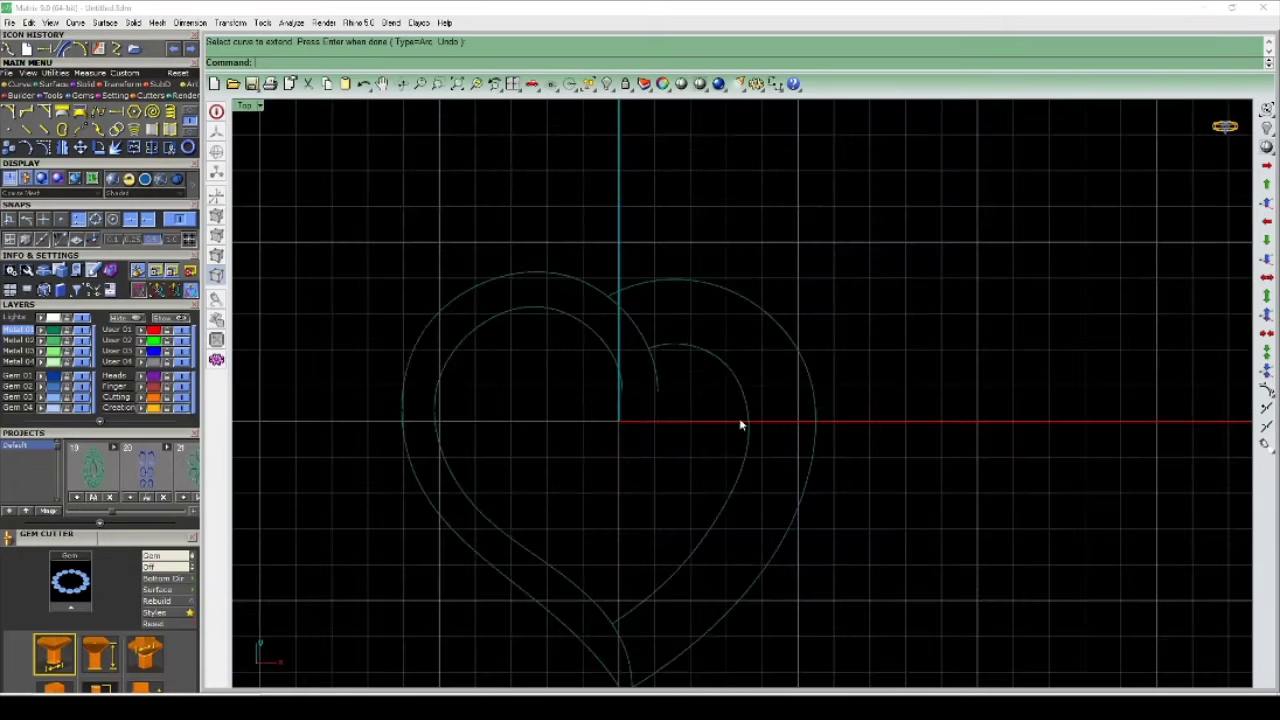
{"action": "key", "text": "Return"}
Step: Rebuild the right outer and inner curves using the rebuild command
{"action": "left_click_drag", "start_coordinate": [974, 337], "coordinate": [731, 474]}
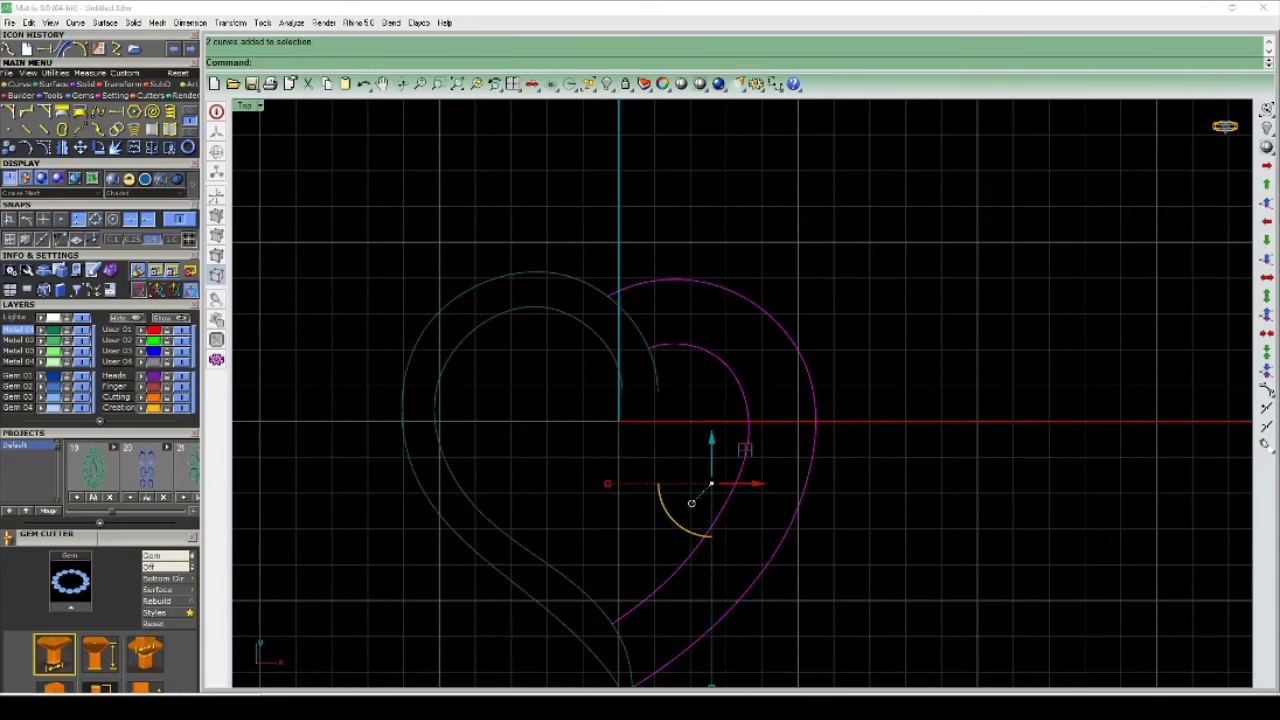
{"action": "type", "text": "rebuild"}
{"action": "key", "text": "Return"}
{"action": "key", "text": "Return"}
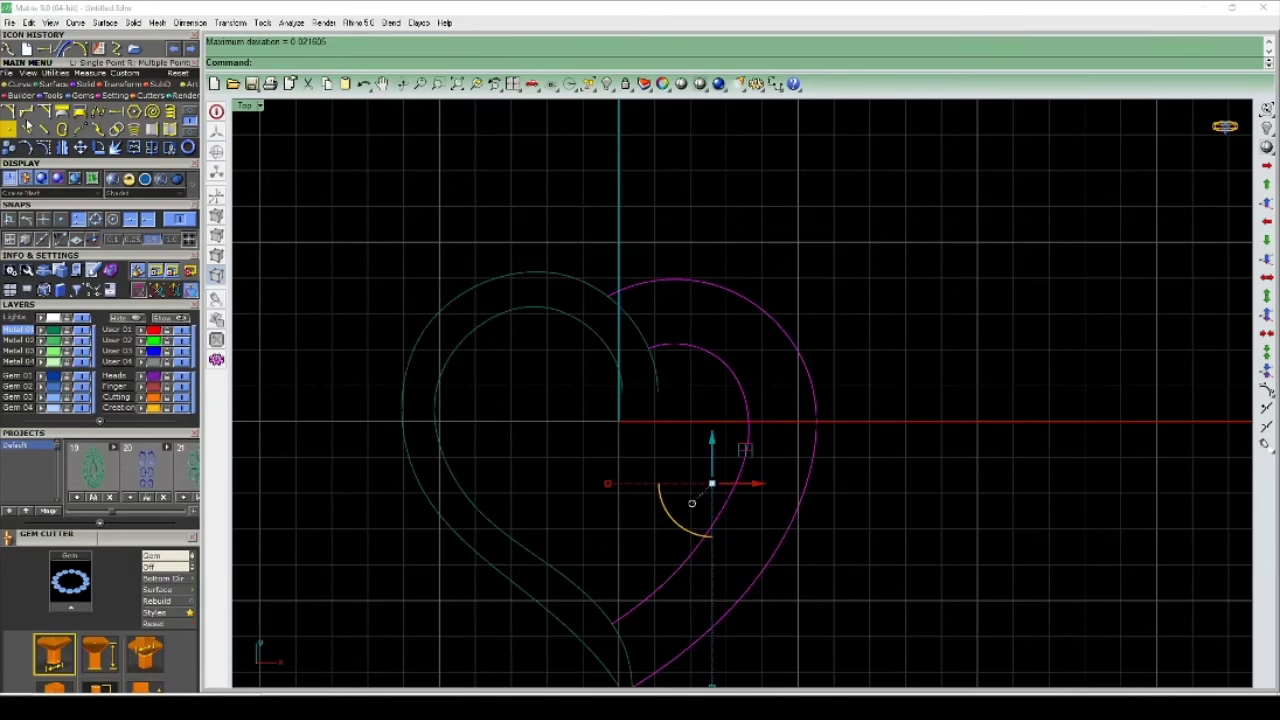
{"action": "left_click", "coordinate": [190, 115]}
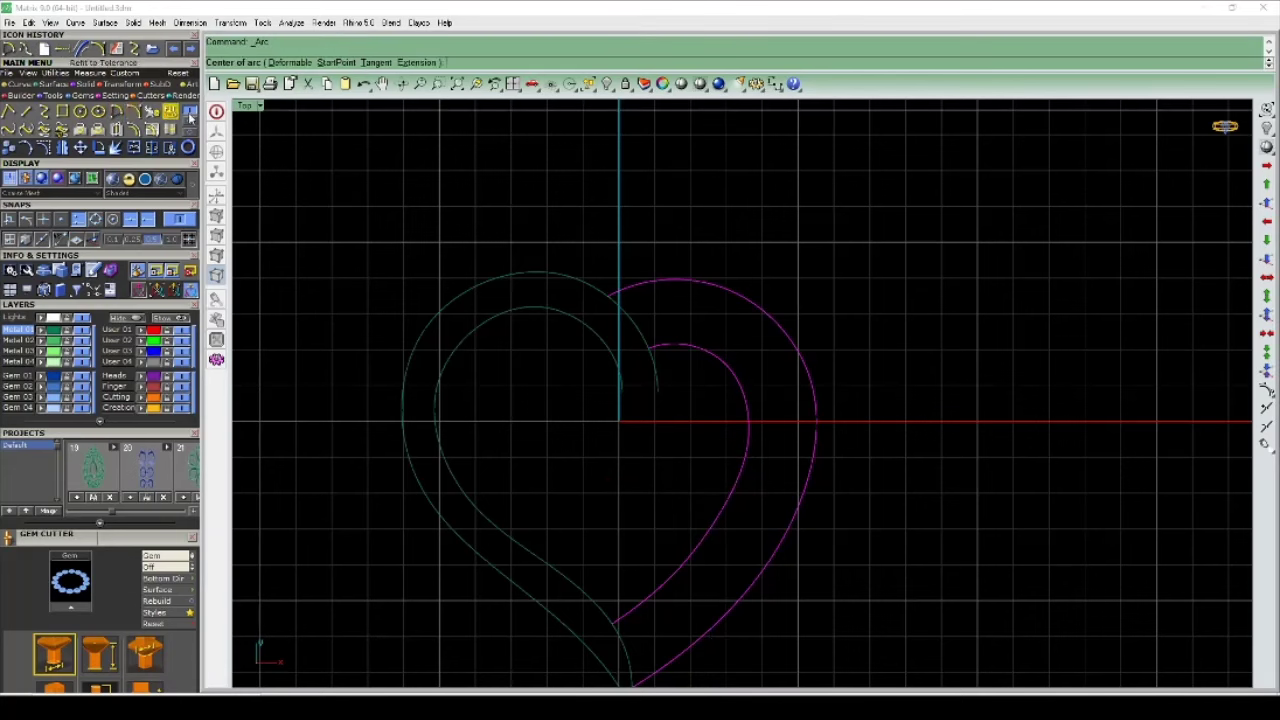
{"action": "left_click", "coordinate": [145, 113]}
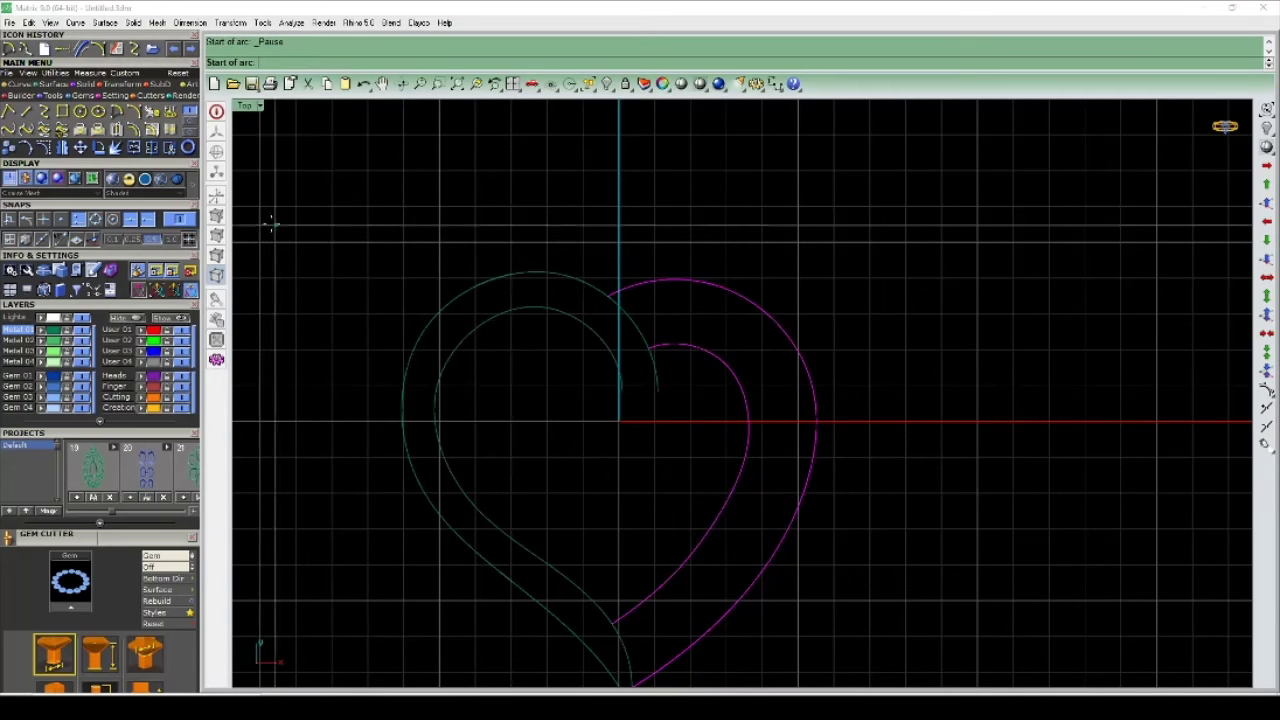
{"action": "scroll", "coordinate": [774, 361], "scroll_direction": "up", "scroll_amount": 2}
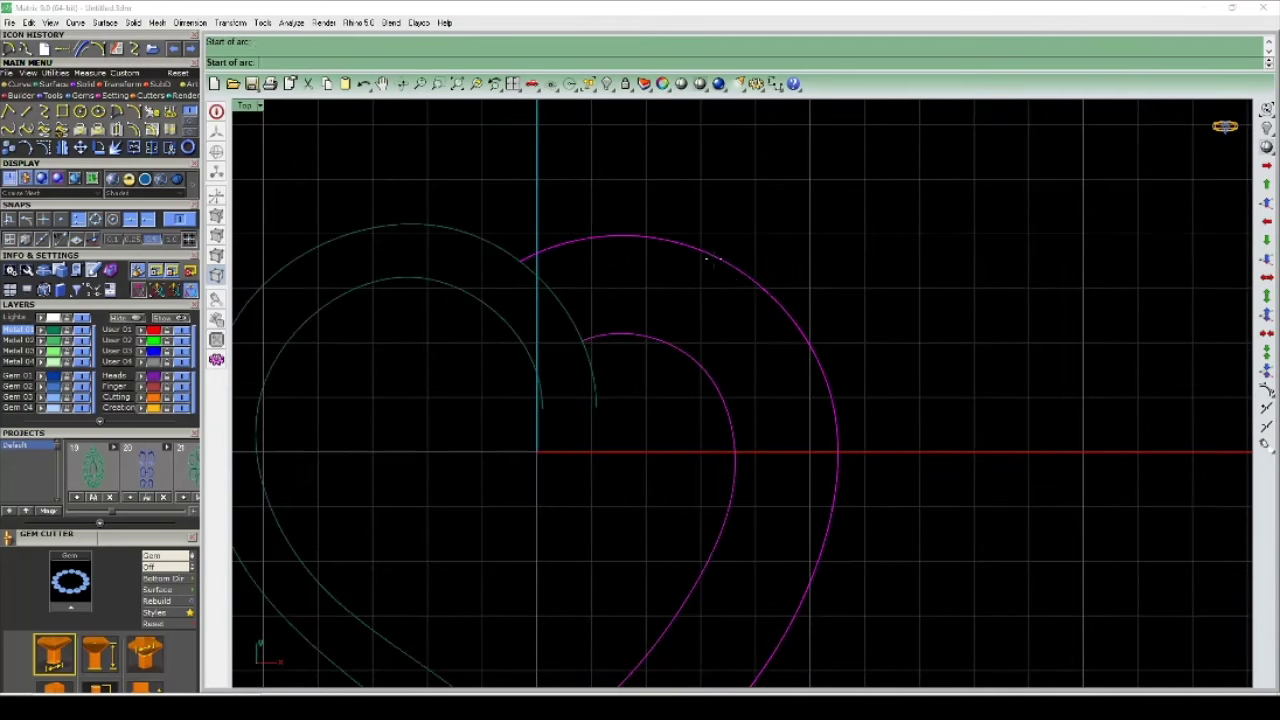
{"action": "left_click", "coordinate": [712, 252]}
{"action": "scroll", "coordinate": [775, 336], "scroll_direction": "down", "scroll_amount": 3}
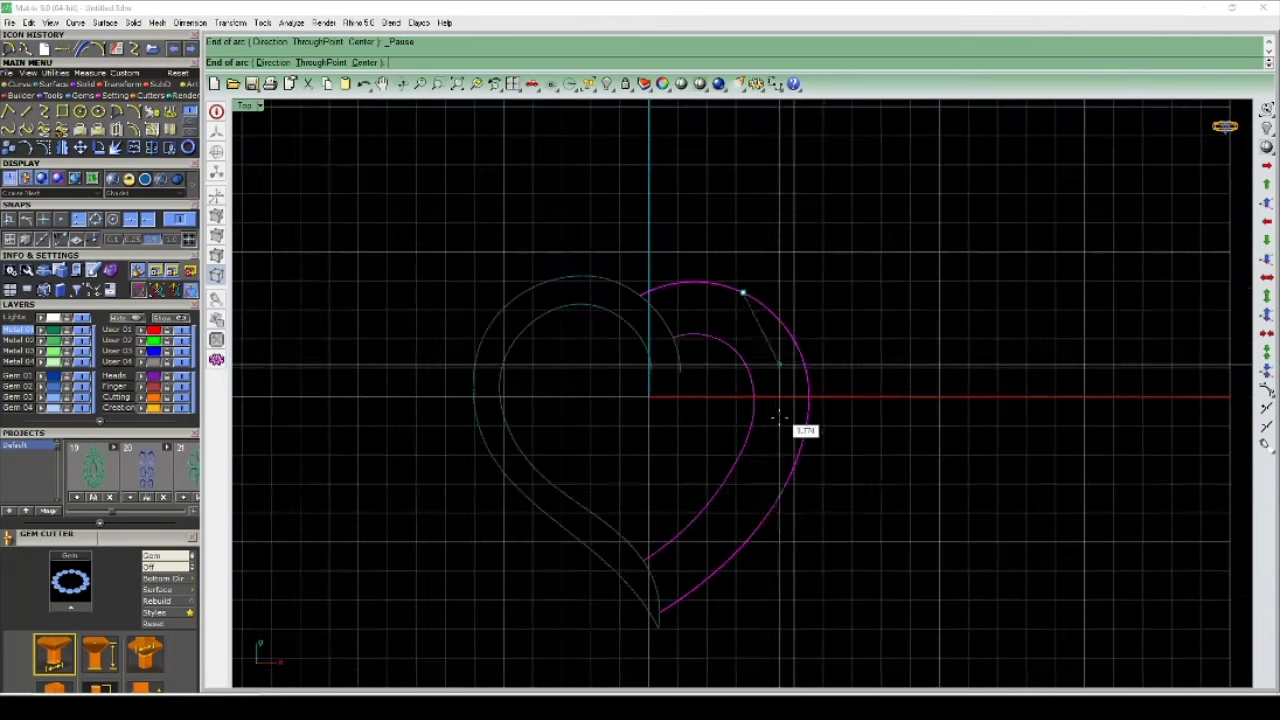
{"action": "left_click", "coordinate": [727, 474]}
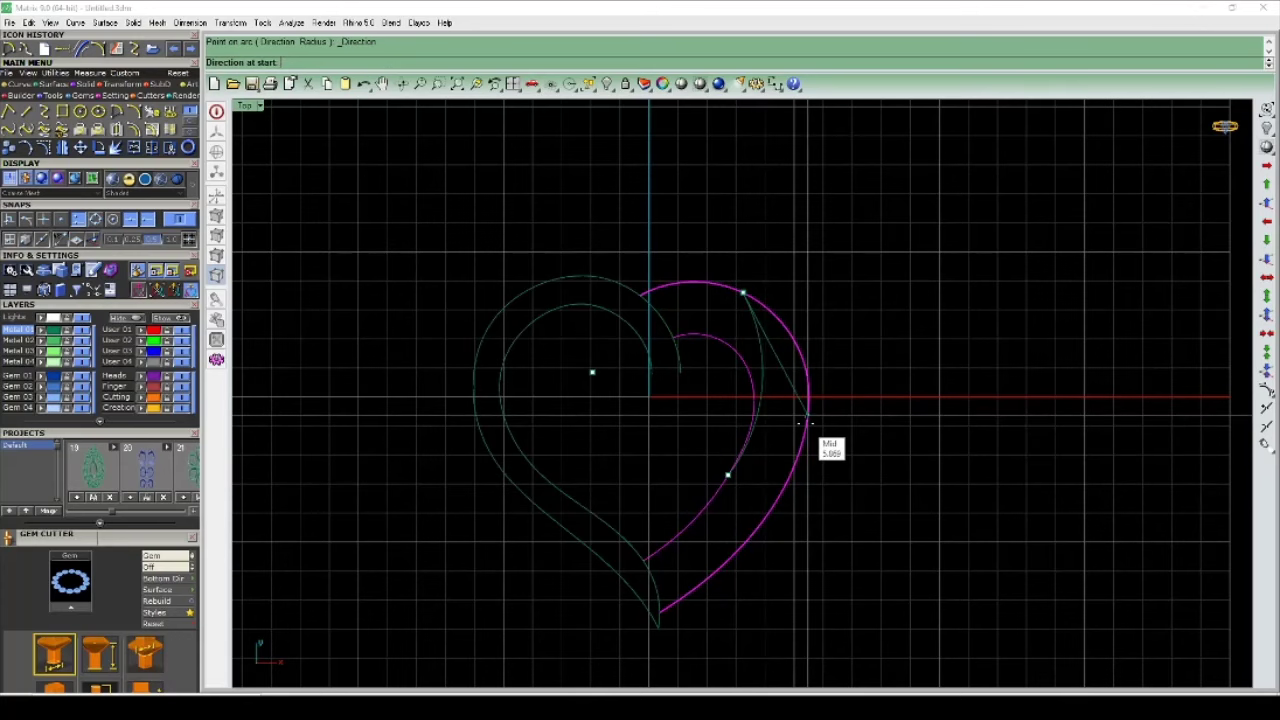
{"action": "scroll", "coordinate": [806, 422], "scroll_direction": "up", "scroll_amount": 2}
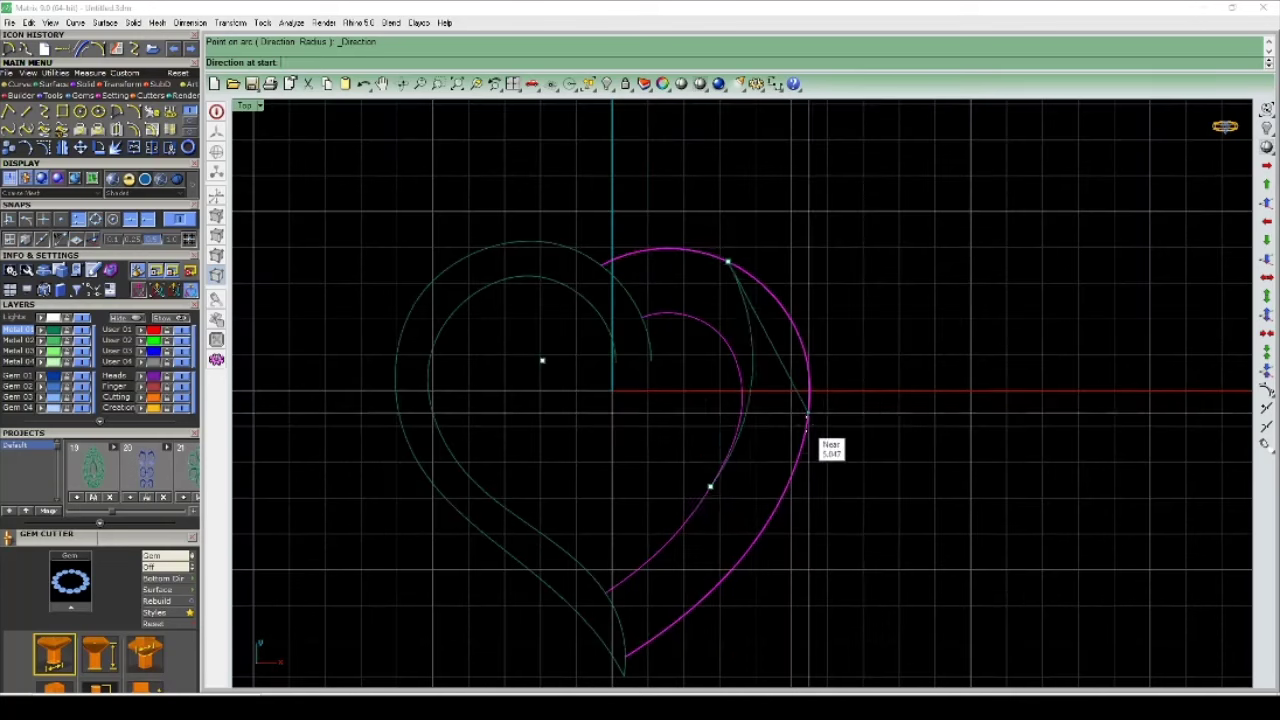
{"action": "left_click", "coordinate": [800, 455]}
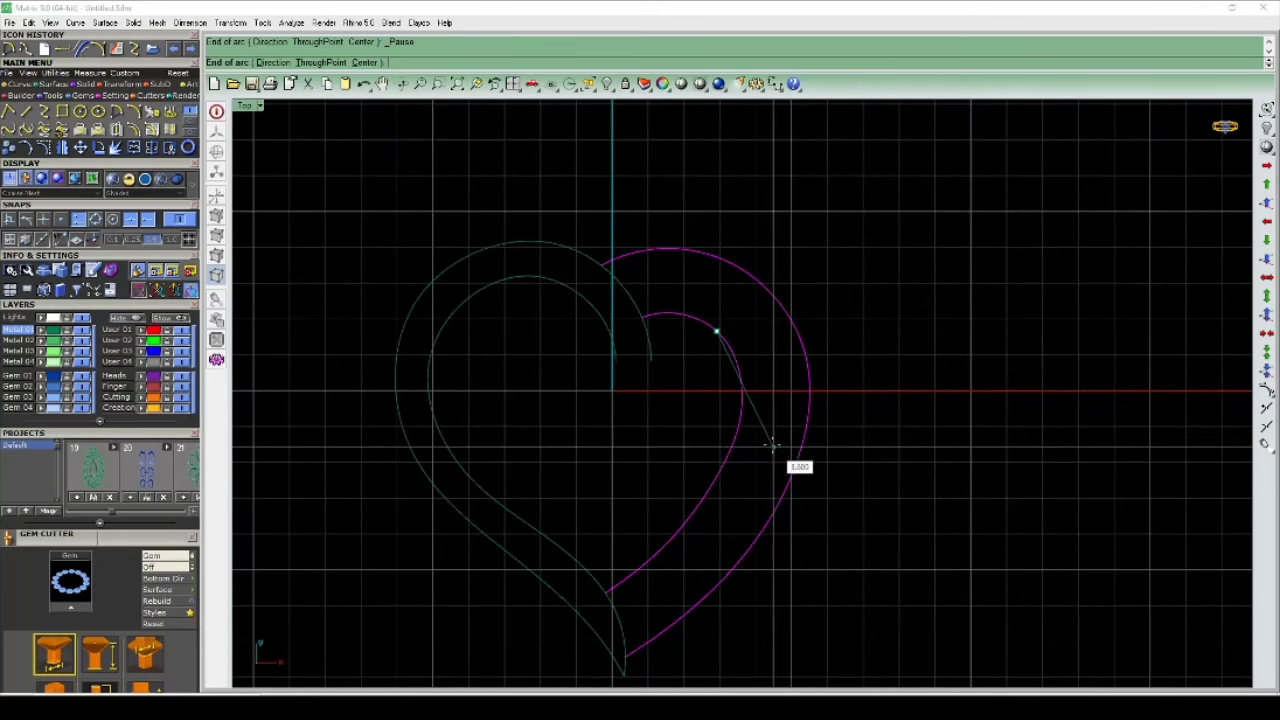
{"action": "left_click", "coordinate": [695, 318]}
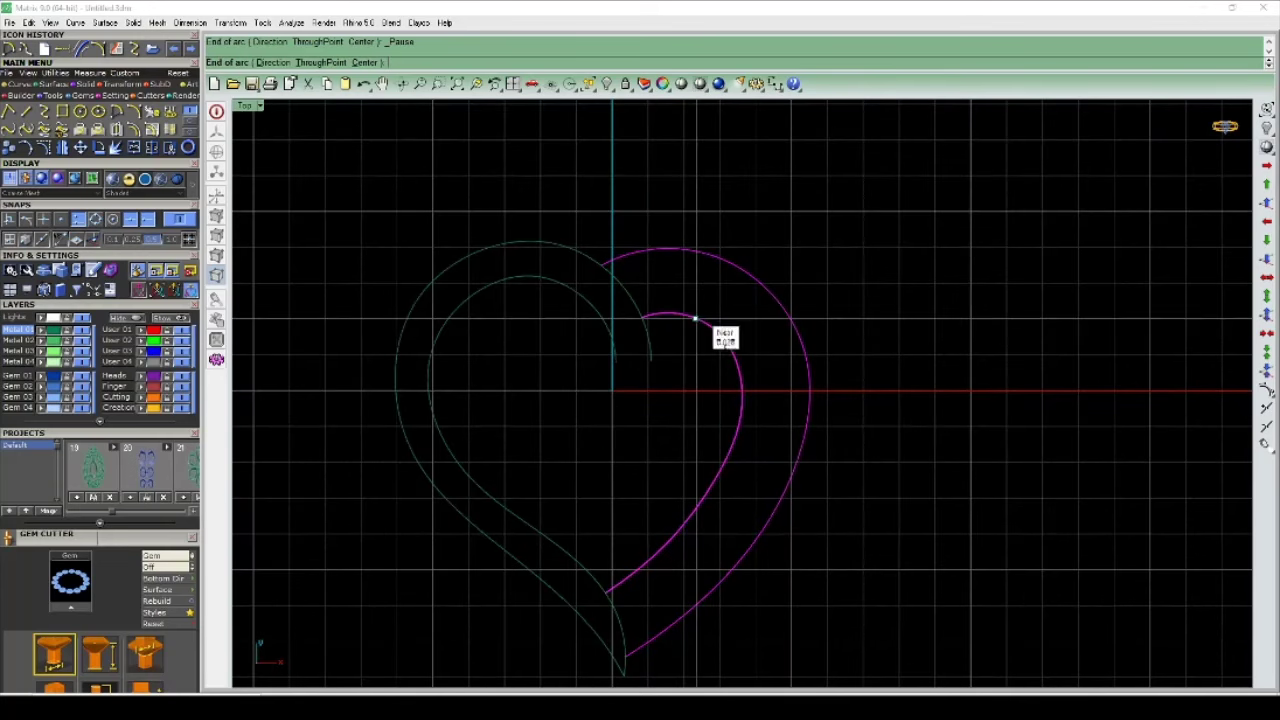
{"action": "left_click", "coordinate": [787, 487]}
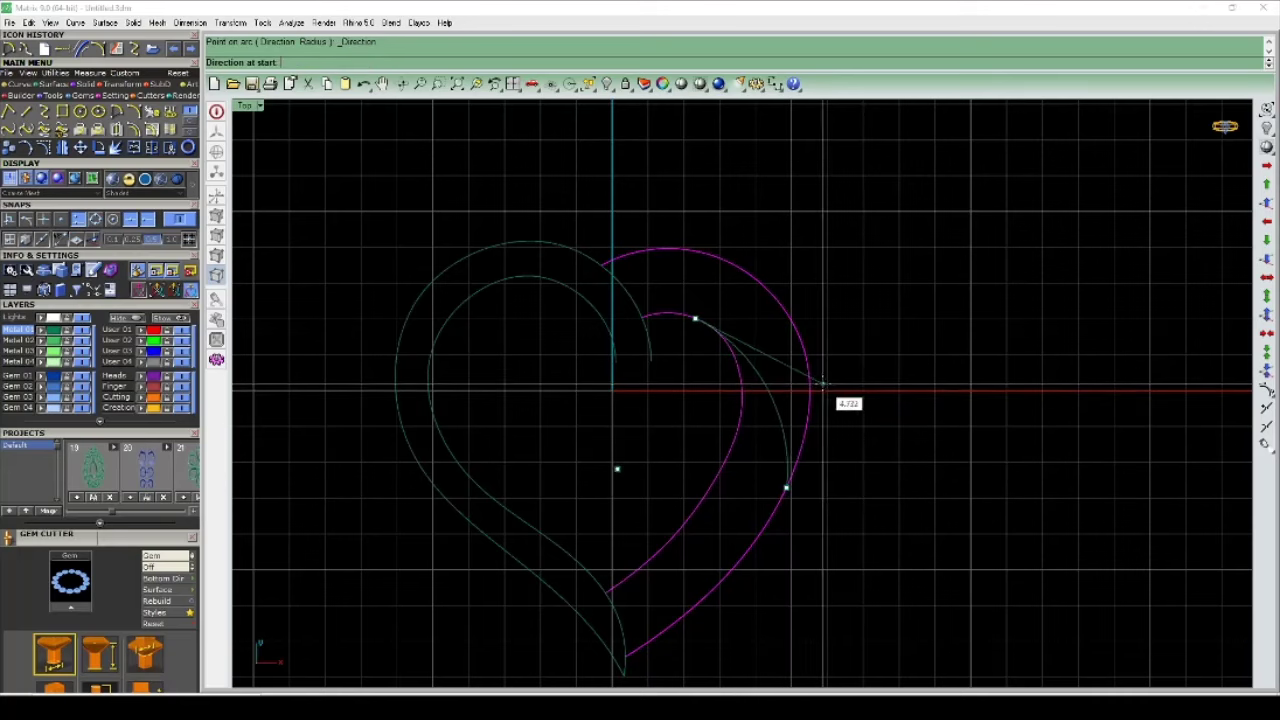
{"action": "left_click", "coordinate": [822, 386]}
{"action": "key", "text": "Escape"}
{"action": "scroll", "coordinate": [785, 392], "scroll_direction": "up", "scroll_amount": 3}
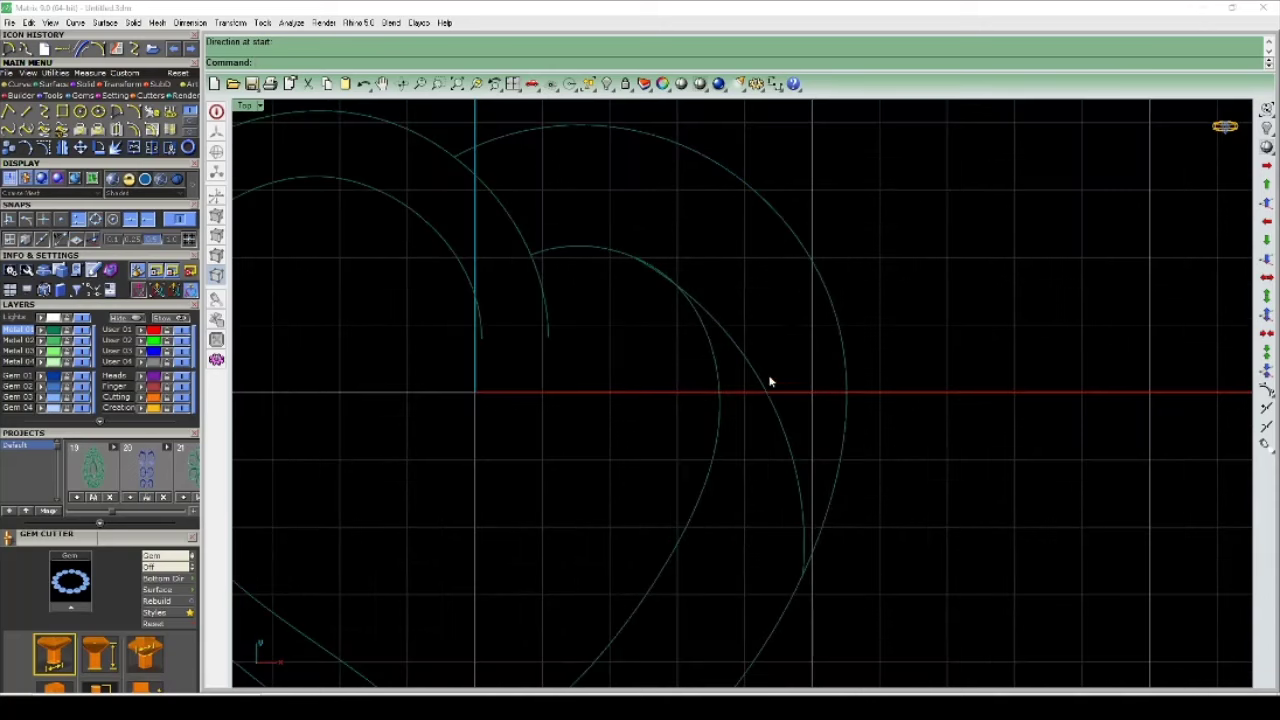
{"action": "left_click", "coordinate": [765, 400]}
{"action": "scroll", "coordinate": [727, 352], "scroll_direction": "down", "scroll_amount": 3}
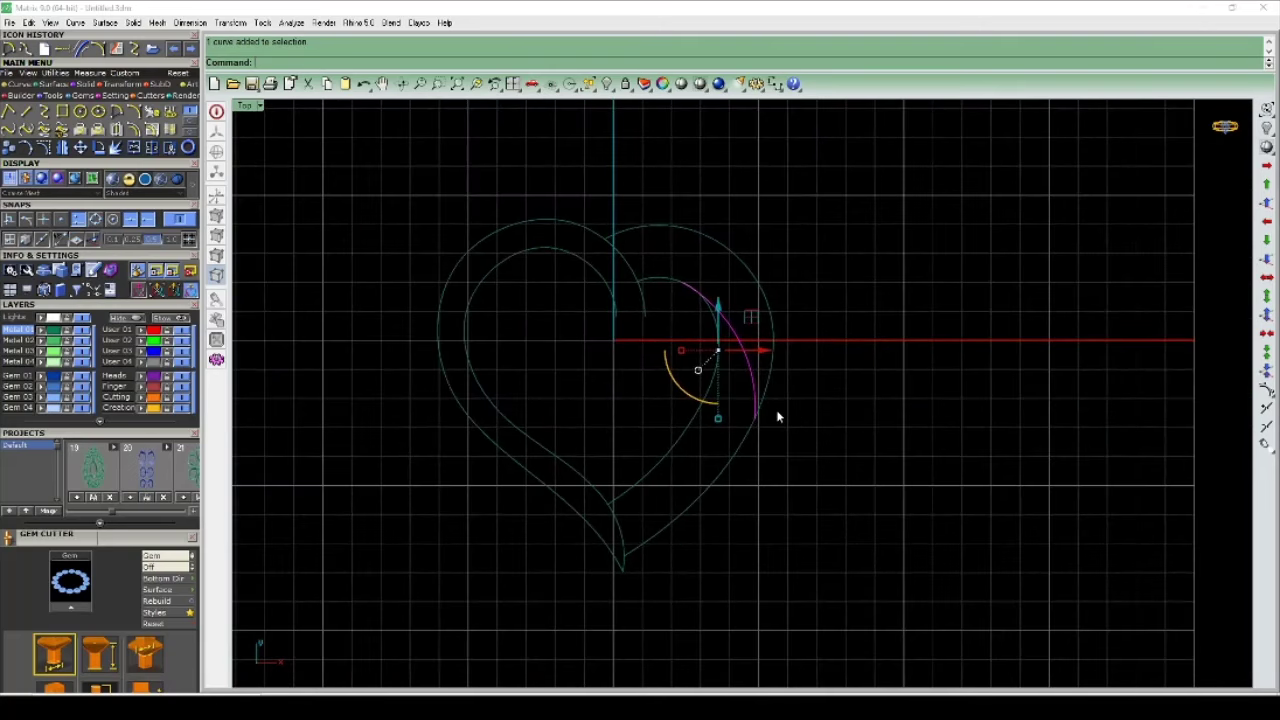
{"action": "key", "text": "Delete"}
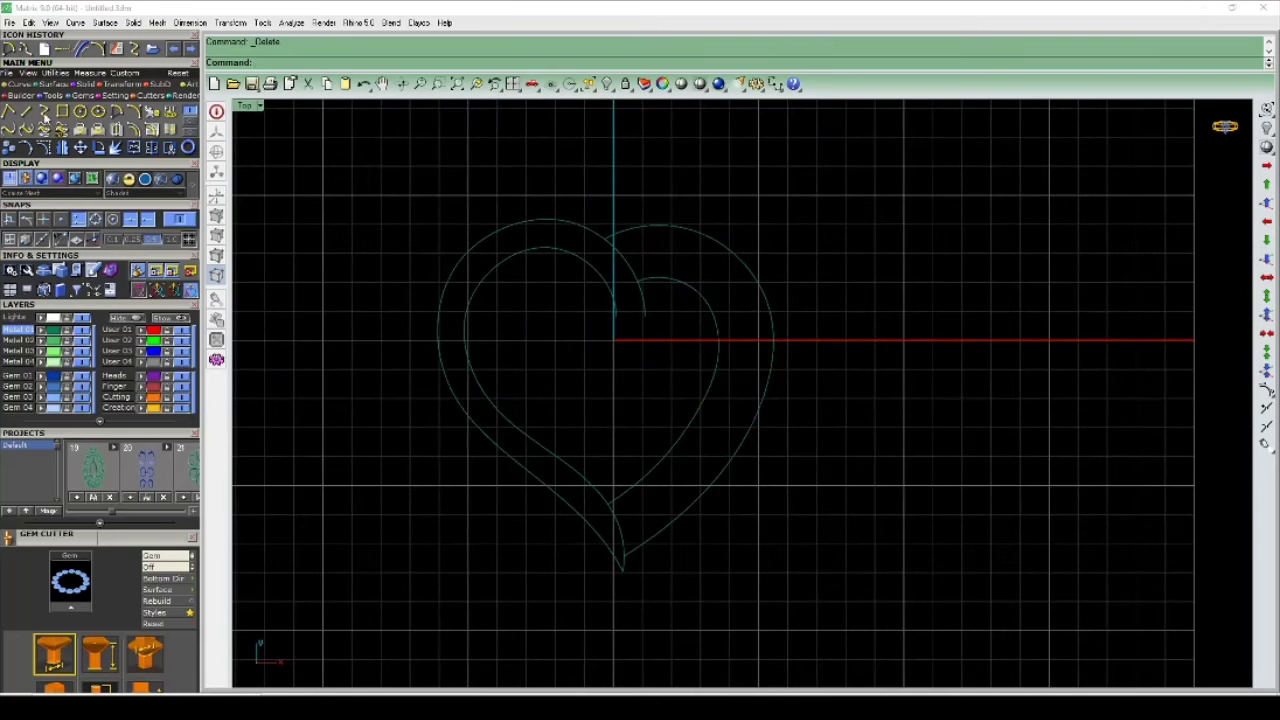
Step: Draw a directed arc from the inner curve's top to the outer right curve
{"action": "left_click", "coordinate": [170, 112]}
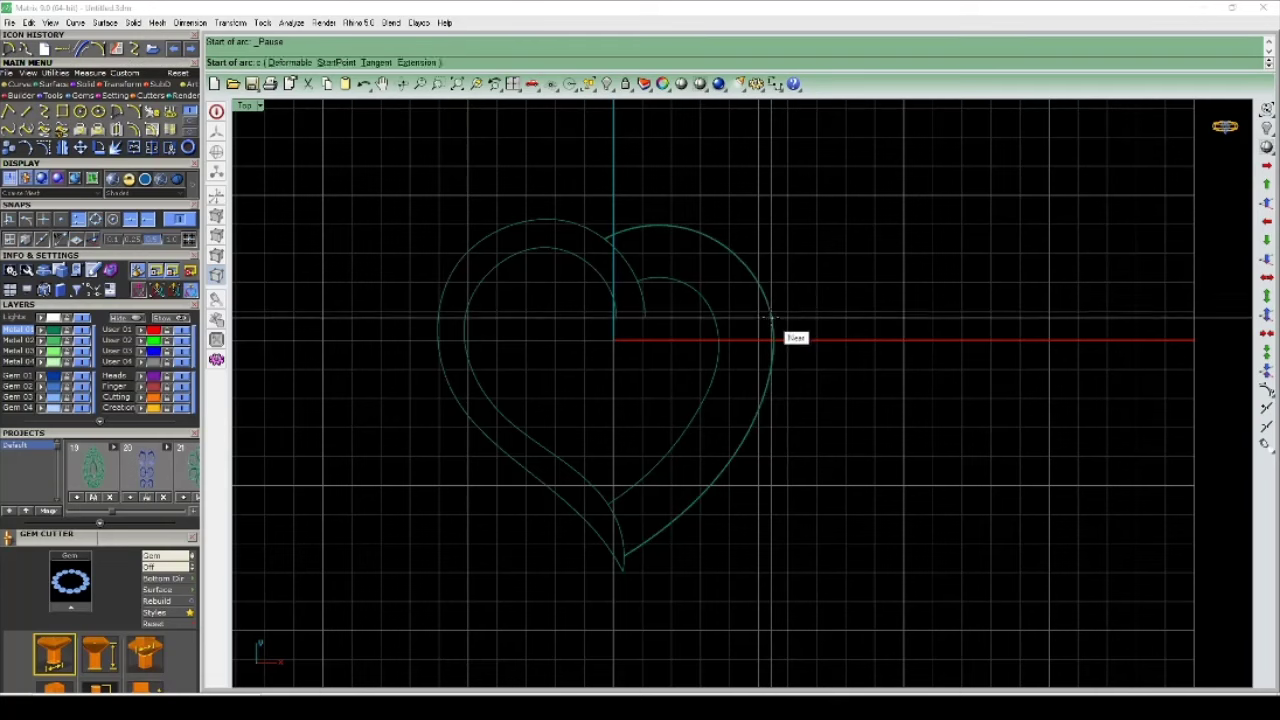
{"action": "left_click", "coordinate": [701, 296]}
{"action": "left_click", "coordinate": [738, 449]}
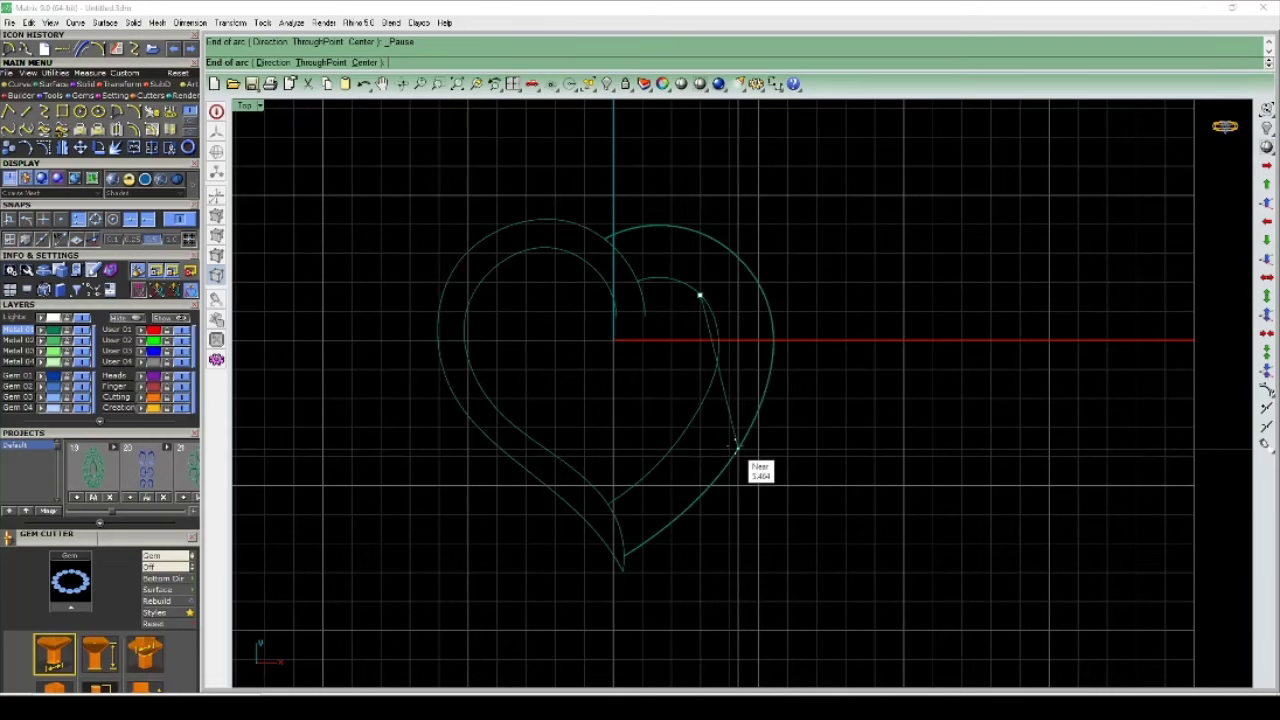
{"action": "key", "text": "d"}
{"action": "key", "text": "Return"}
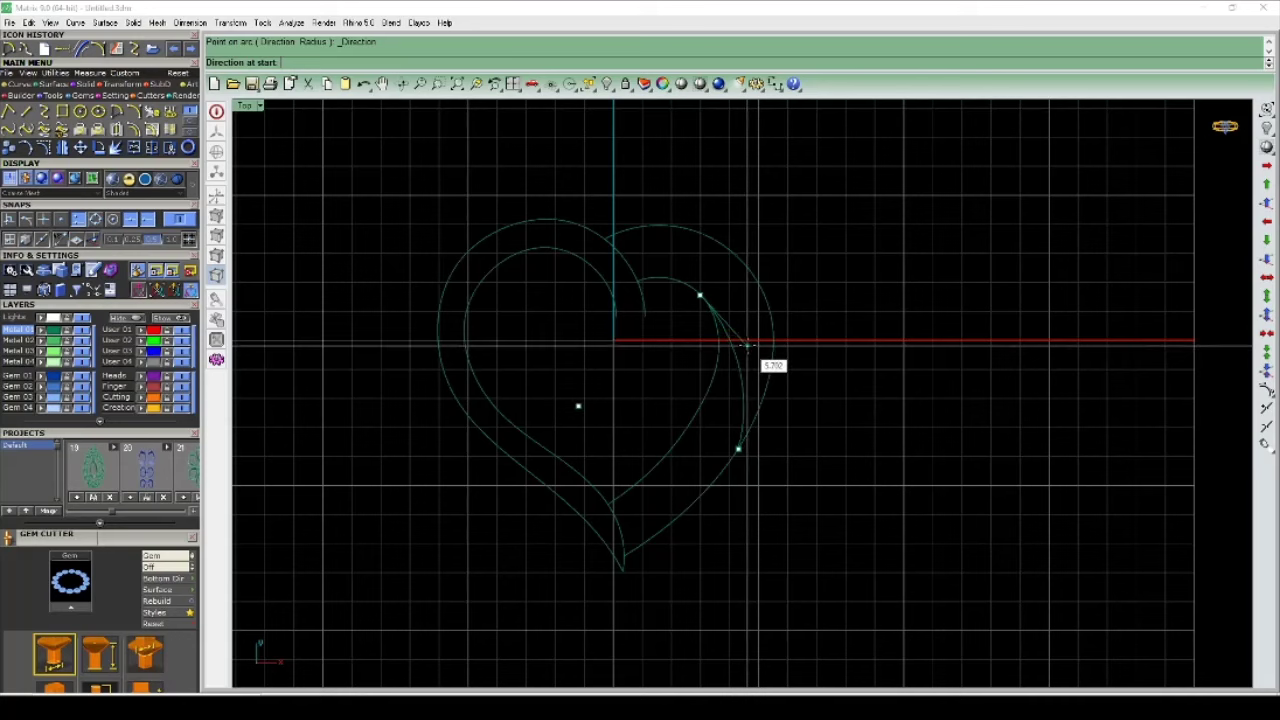
{"action": "left_click", "coordinate": [752, 354]}
{"action": "scroll", "coordinate": [750, 360], "scroll_direction": "up", "scroll_amount": 2}
Step: Rebuild the new arc with 8 points at degree 3
{"action": "left_click", "coordinate": [720, 381]}
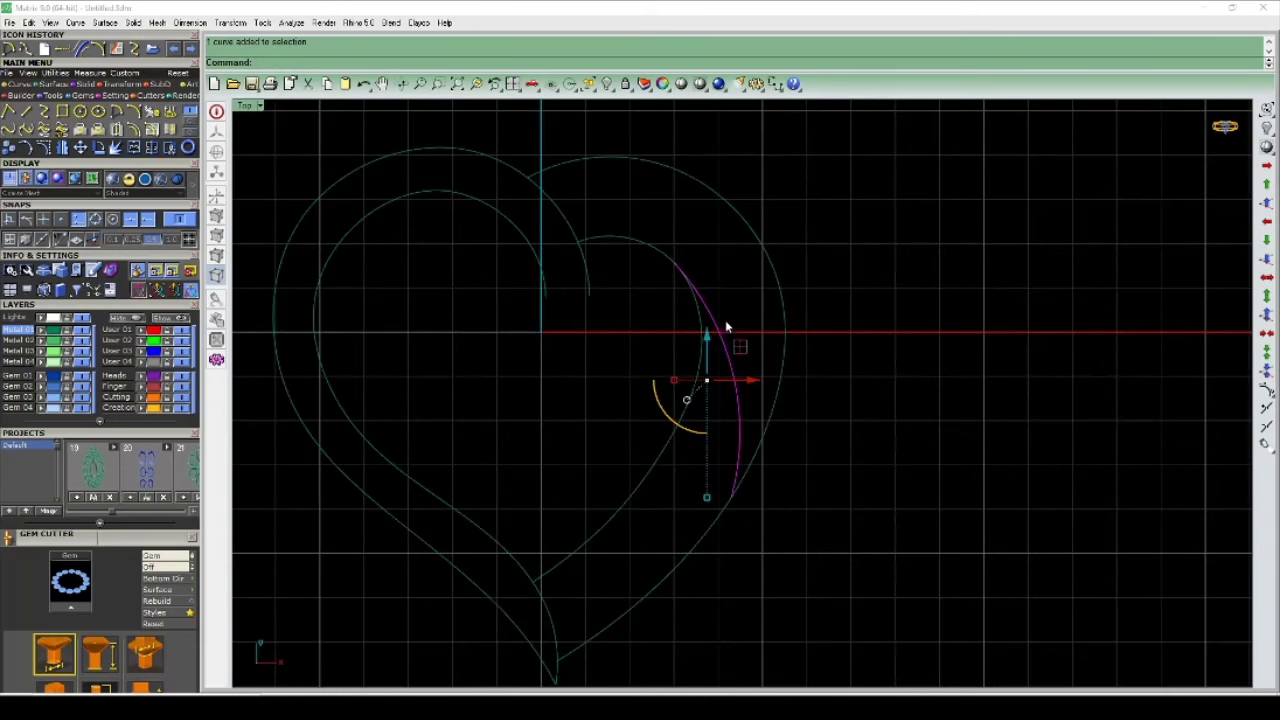
{"action": "type", "text": "rebuild"}
{"action": "key", "text": "Return"}
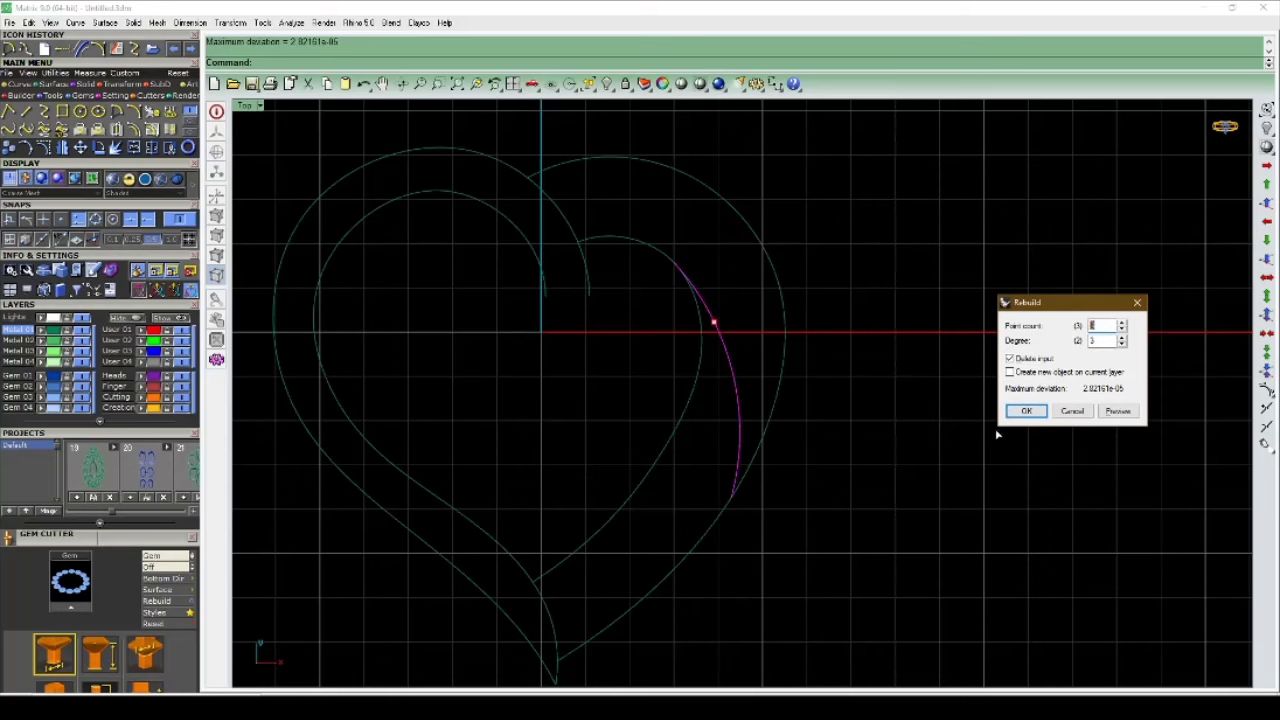
{"action": "left_click", "coordinate": [1026, 411]}
{"action": "scroll", "coordinate": [629, 263], "scroll_direction": "up", "scroll_amount": 2}
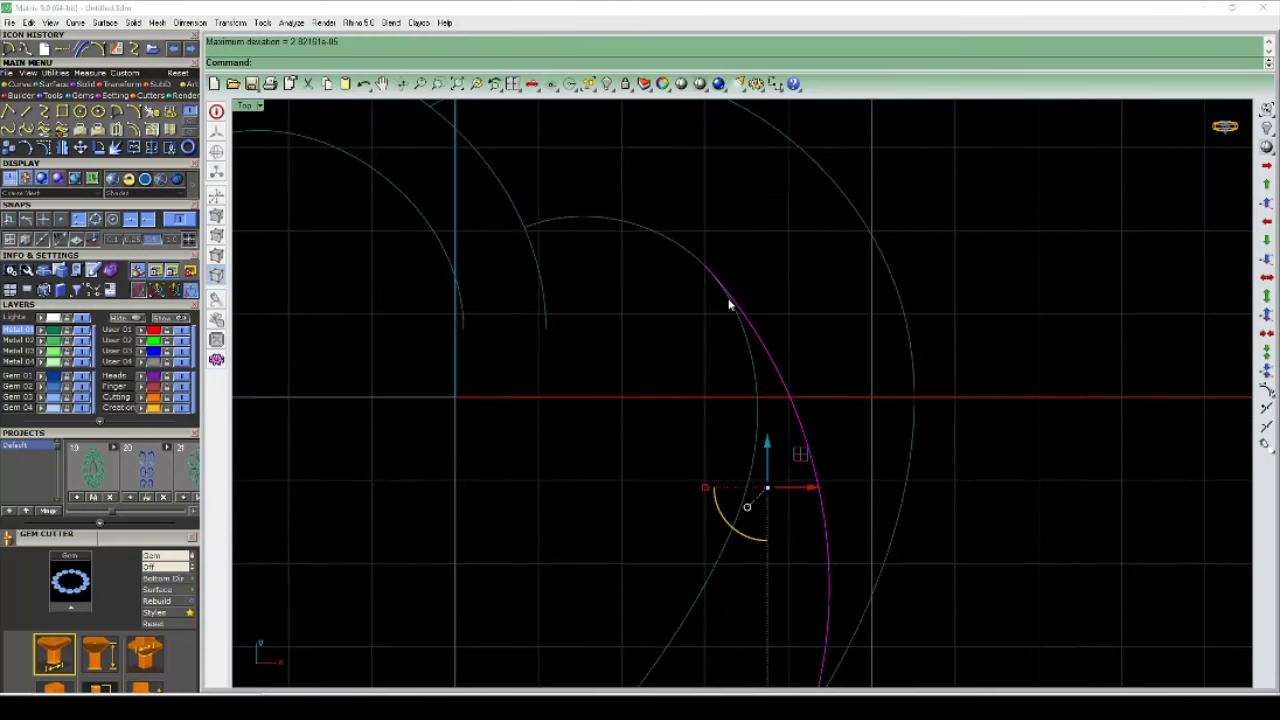
{"action": "scroll", "coordinate": [740, 290], "scroll_direction": "down", "scroll_amount": 2}
{"action": "scroll", "coordinate": [764, 271], "scroll_direction": "down", "scroll_amount": 3}
{"action": "key", "text": "Escape"}
{"action": "scroll", "coordinate": [764, 272], "scroll_direction": "up", "scroll_amount": 4}
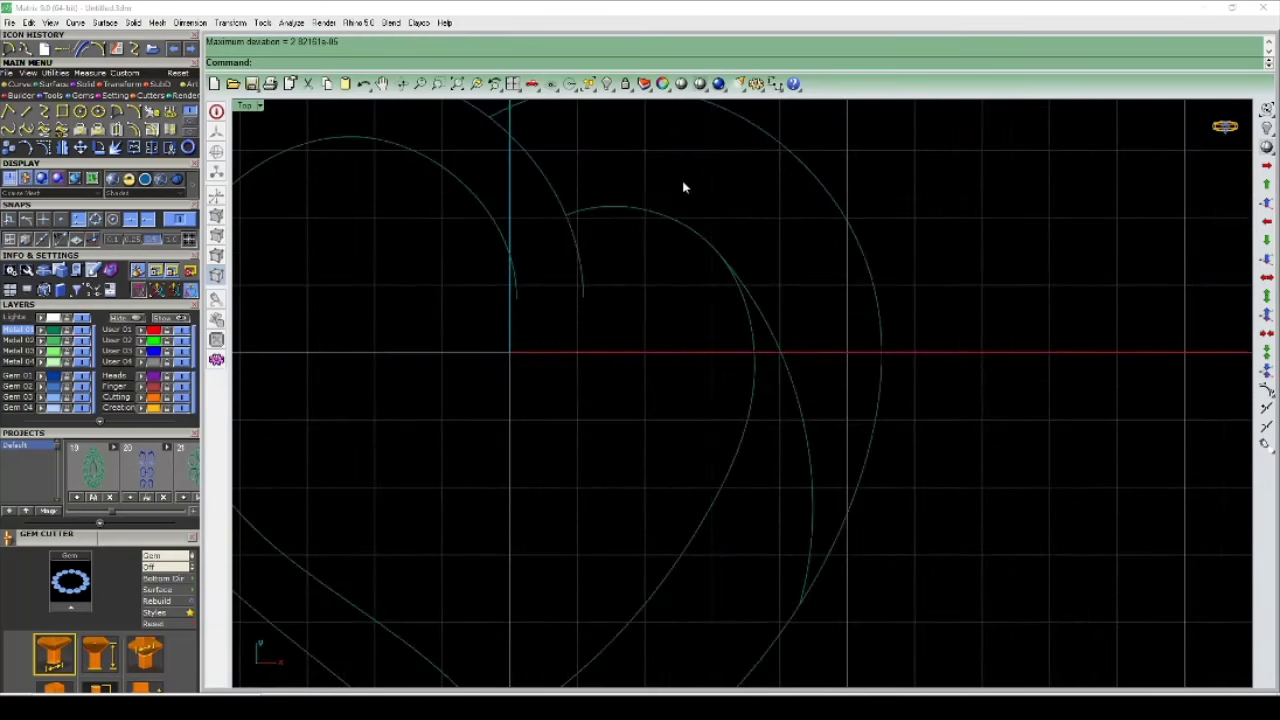
Step: Select the inner and outer heart curves
{"action": "left_click", "coordinate": [743, 271]}
{"action": "scroll", "coordinate": [800, 230], "scroll_direction": "down", "scroll_amount": 2}
{"action": "left_click", "coordinate": [848, 250], "text": "shift"}
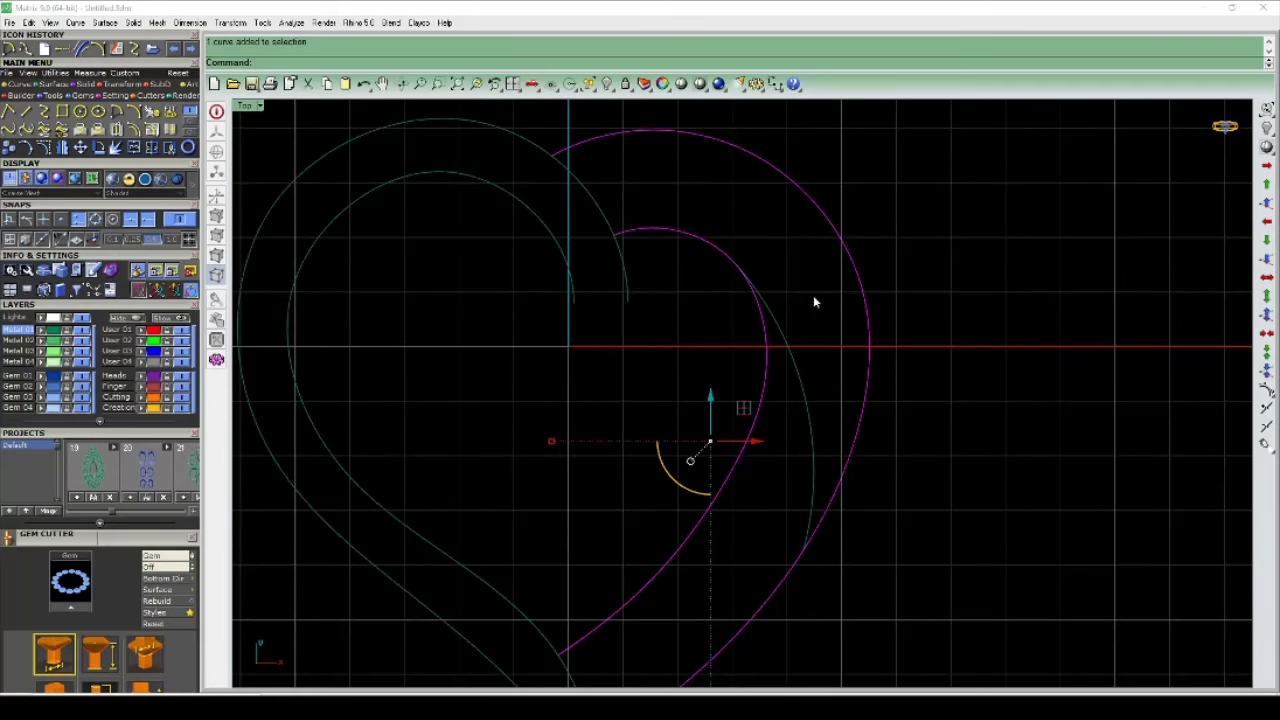
Step: Hide the two selected curves and trim away the inner curve's lower part
{"action": "key", "text": "ctrl+h"}
{"action": "left_click_drag", "start_coordinate": [790, 268], "coordinate": [738, 321]}
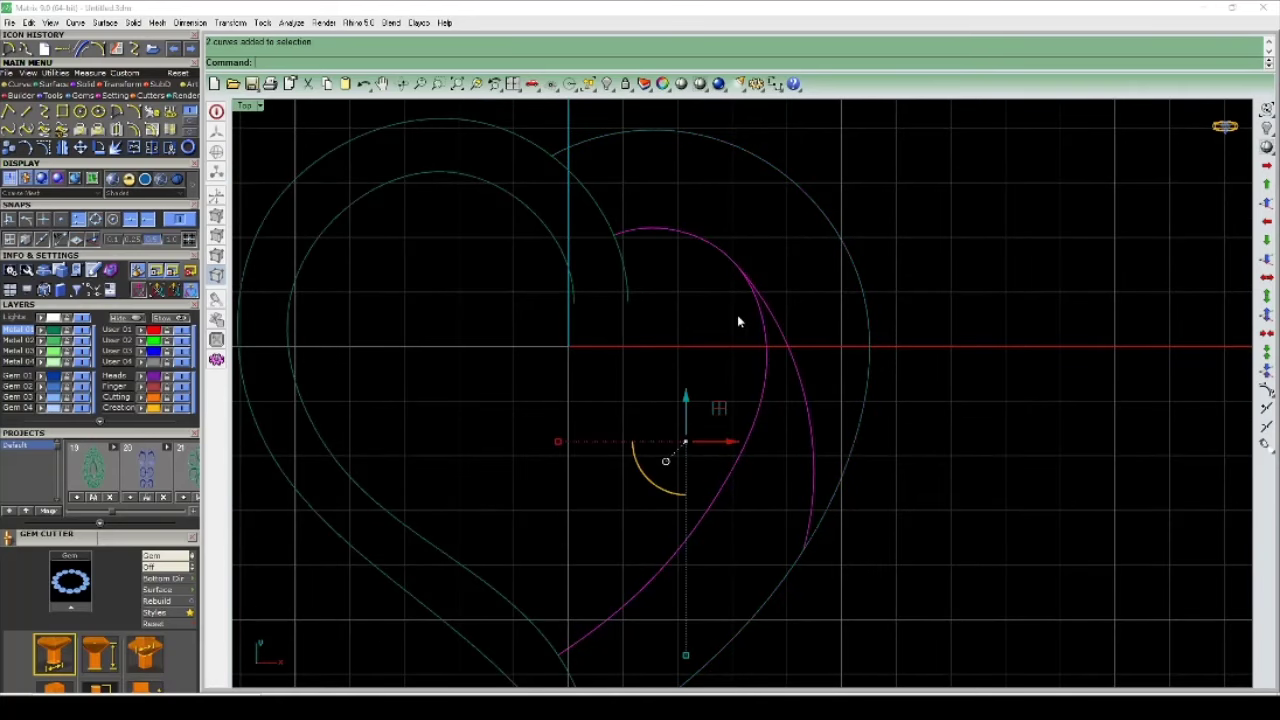
{"action": "left_click", "coordinate": [757, 428]}
{"action": "key", "text": "Return"}
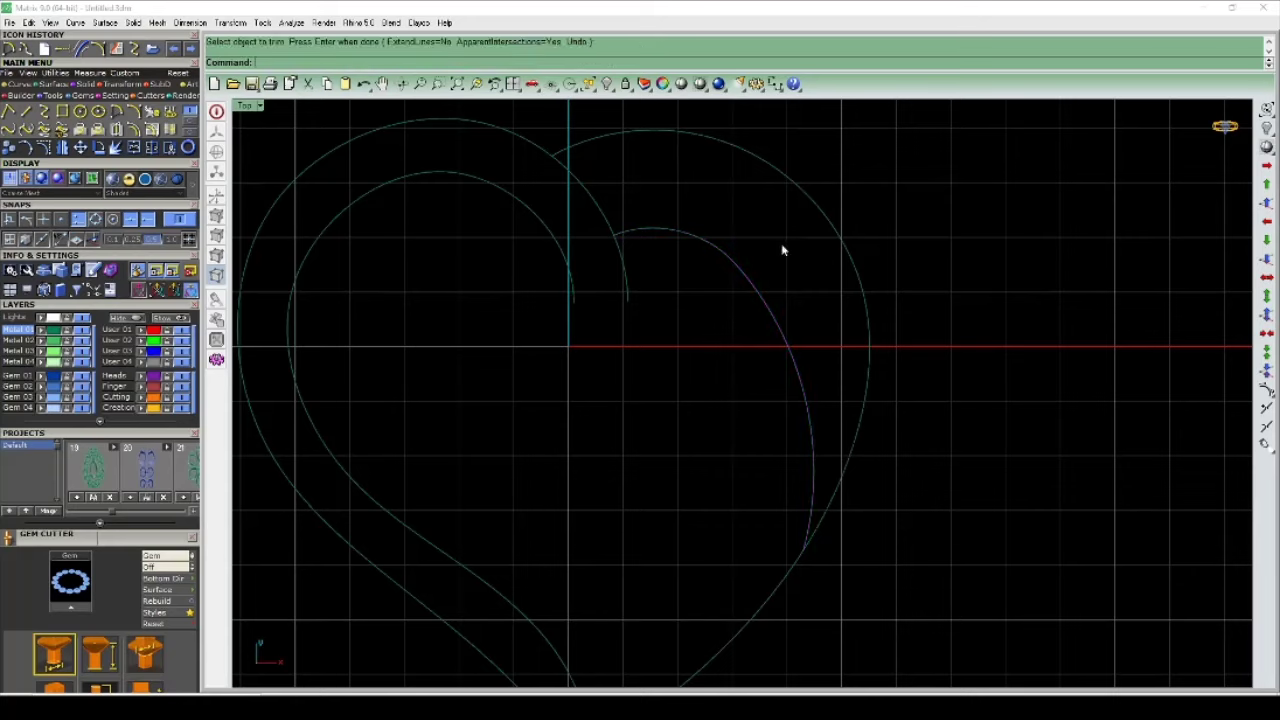
Step: Join the remaining piece with the upper arc and rebuild it with 4 points
{"action": "left_click", "coordinate": [755, 292]}
{"action": "left_click_drag", "start_coordinate": [746, 230], "coordinate": [708, 284], "text": "shift"}
{"action": "key", "text": "ctrl+j"}
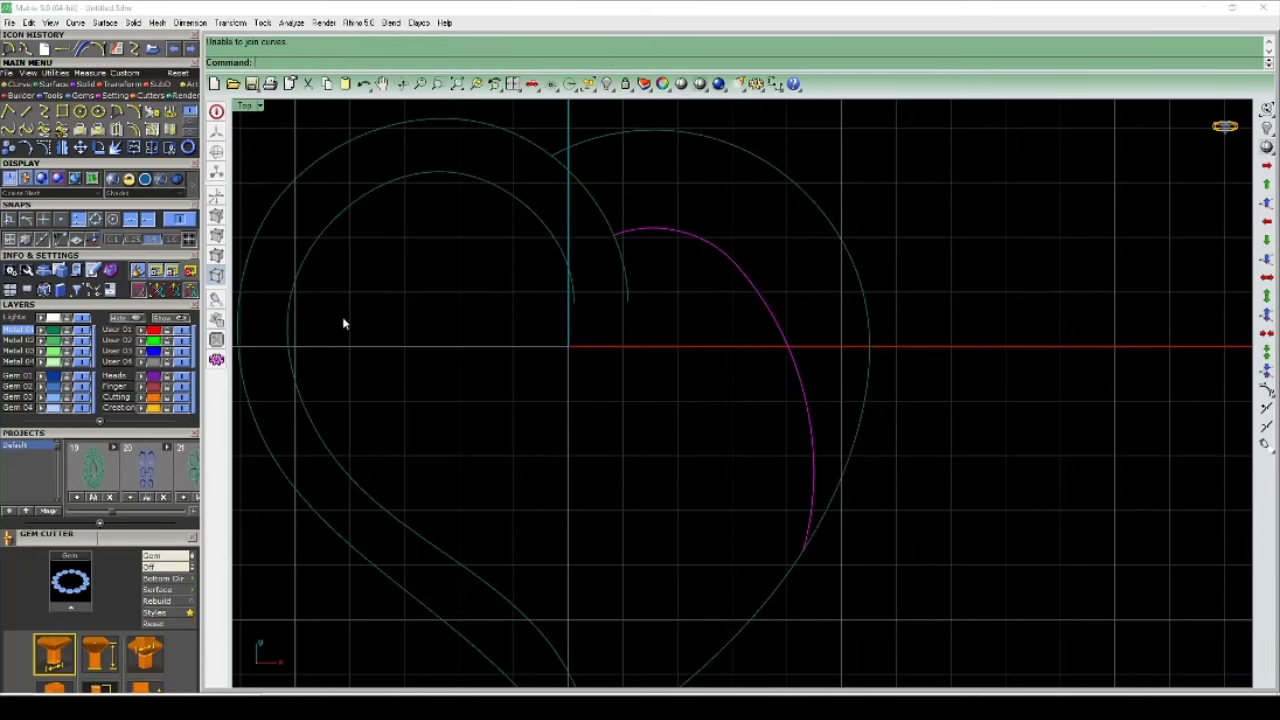
{"action": "right_click_drag", "start_coordinate": [821, 356], "coordinate": [829, 377]}
{"action": "type", "text": "build"}
{"action": "key", "text": "Return"}
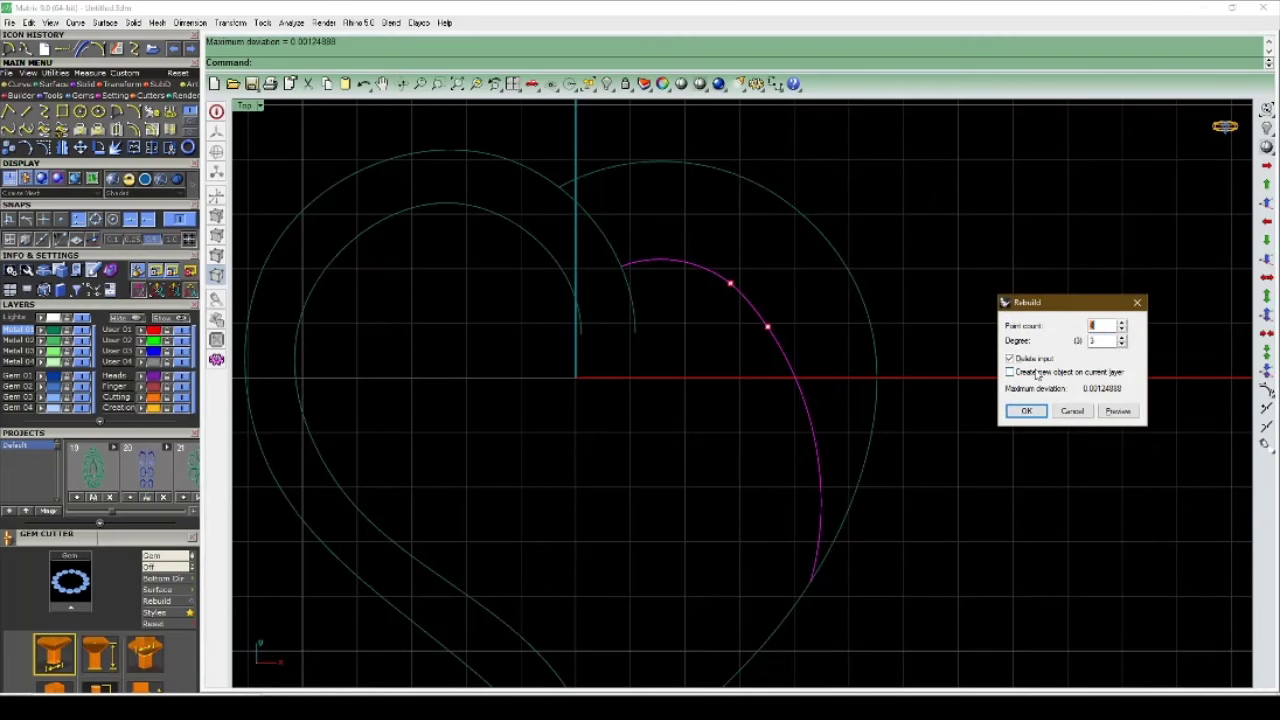
{"action": "type", "text": "4"}
{"action": "left_click", "coordinate": [1027, 411]}
{"action": "scroll", "coordinate": [805, 390], "scroll_direction": "up", "scroll_amount": 2}
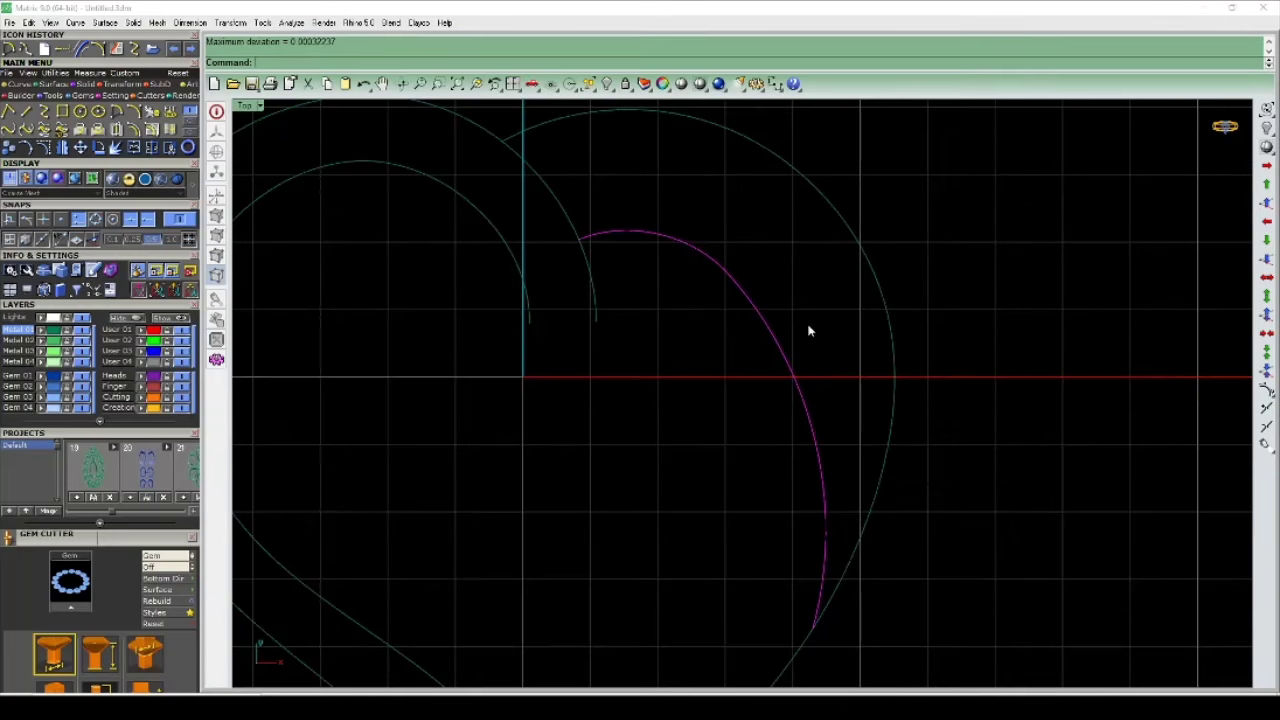
{"action": "scroll", "coordinate": [764, 257], "scroll_direction": "up", "scroll_amount": 3}
{"action": "scroll", "coordinate": [737, 300], "scroll_direction": "up", "scroll_amount": 3}
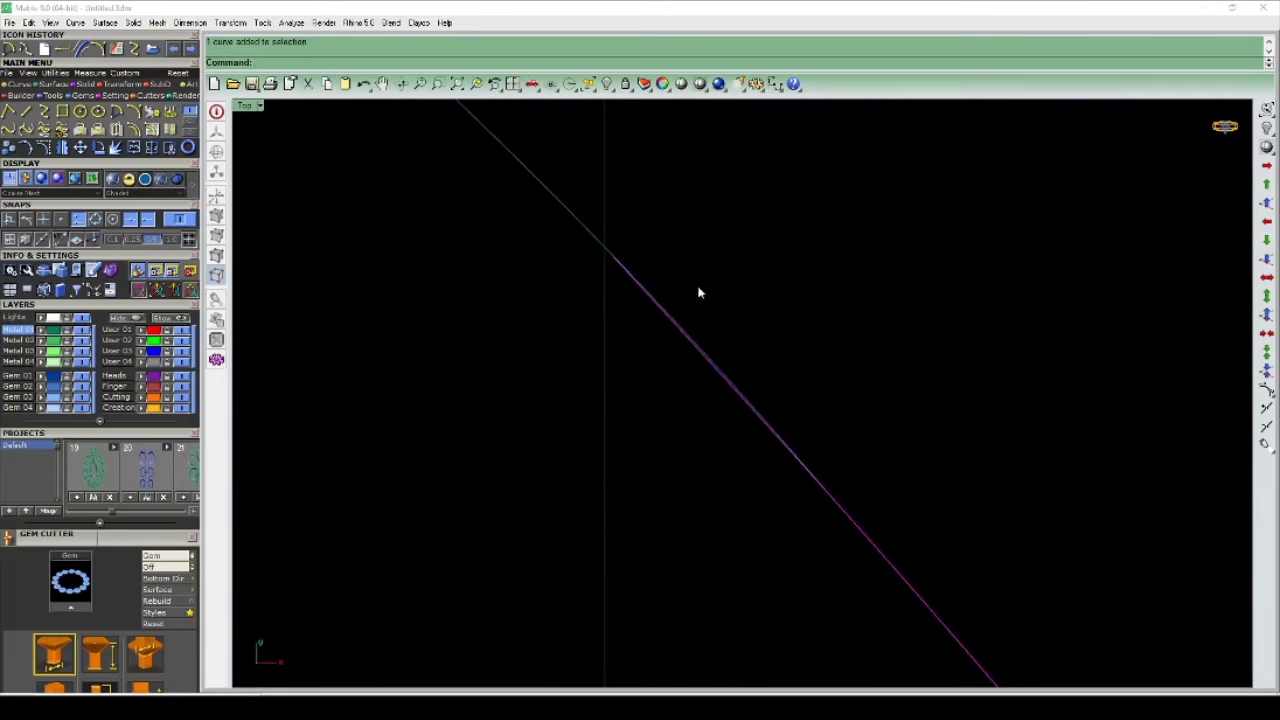
Step: Trim the overlapping arcs using the window-selected arcs as boundaries
{"action": "type", "text": "trim"}
{"action": "key", "text": "Return"}
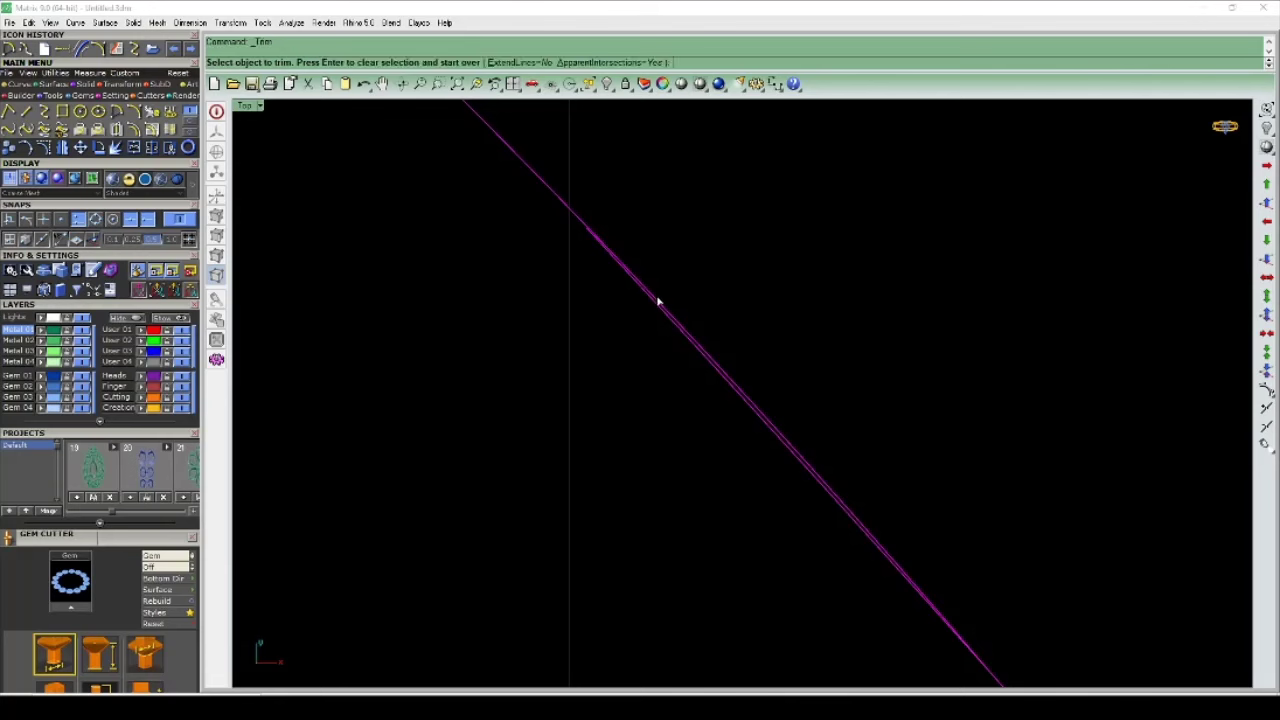
{"action": "scroll", "coordinate": [731, 274], "scroll_direction": "down", "scroll_amount": 3}
{"action": "left_click_drag", "start_coordinate": [864, 188], "coordinate": [724, 411]}
{"action": "scroll", "coordinate": [745, 370], "scroll_direction": "down", "scroll_amount": 3}
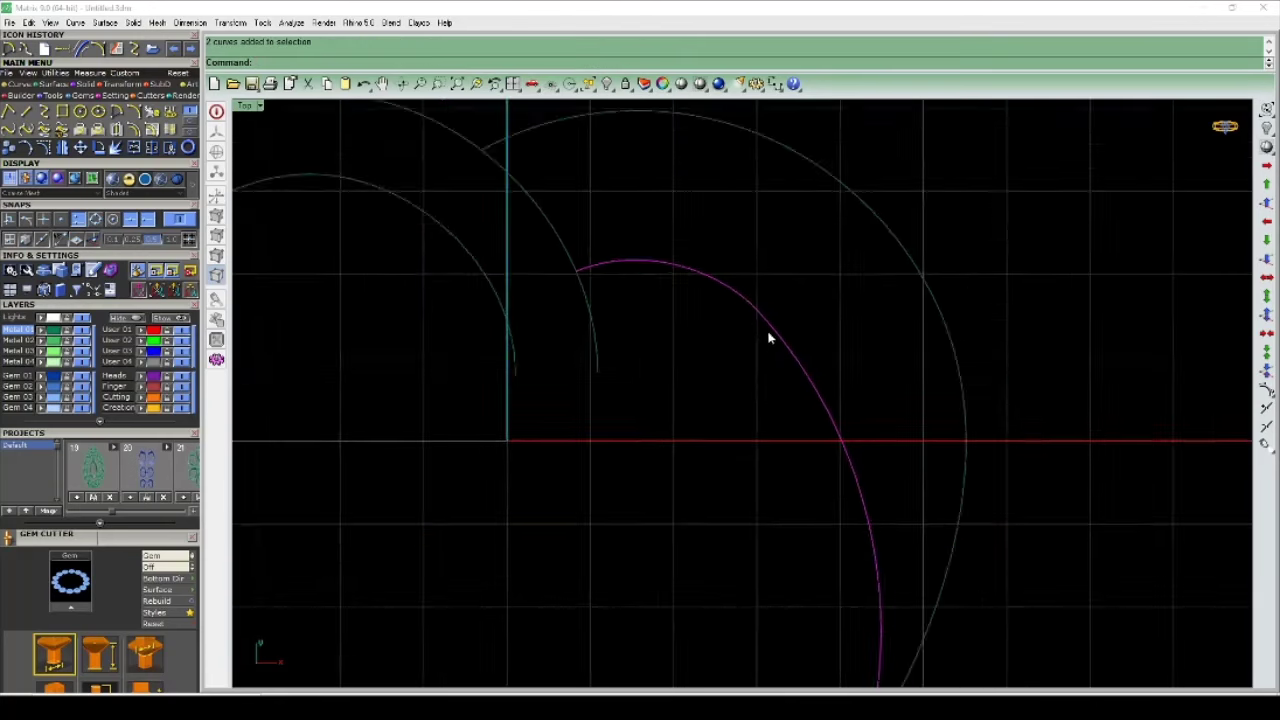
{"action": "scroll", "coordinate": [823, 380], "scroll_direction": "down", "scroll_amount": 3}
{"action": "scroll", "coordinate": [791, 366], "scroll_direction": "up", "scroll_amount": 1}
Step: Rebuild the joined curve with 6 points at degree 3 and show its control points
{"action": "type", "text": "R"}
{"action": "key", "text": "Return"}
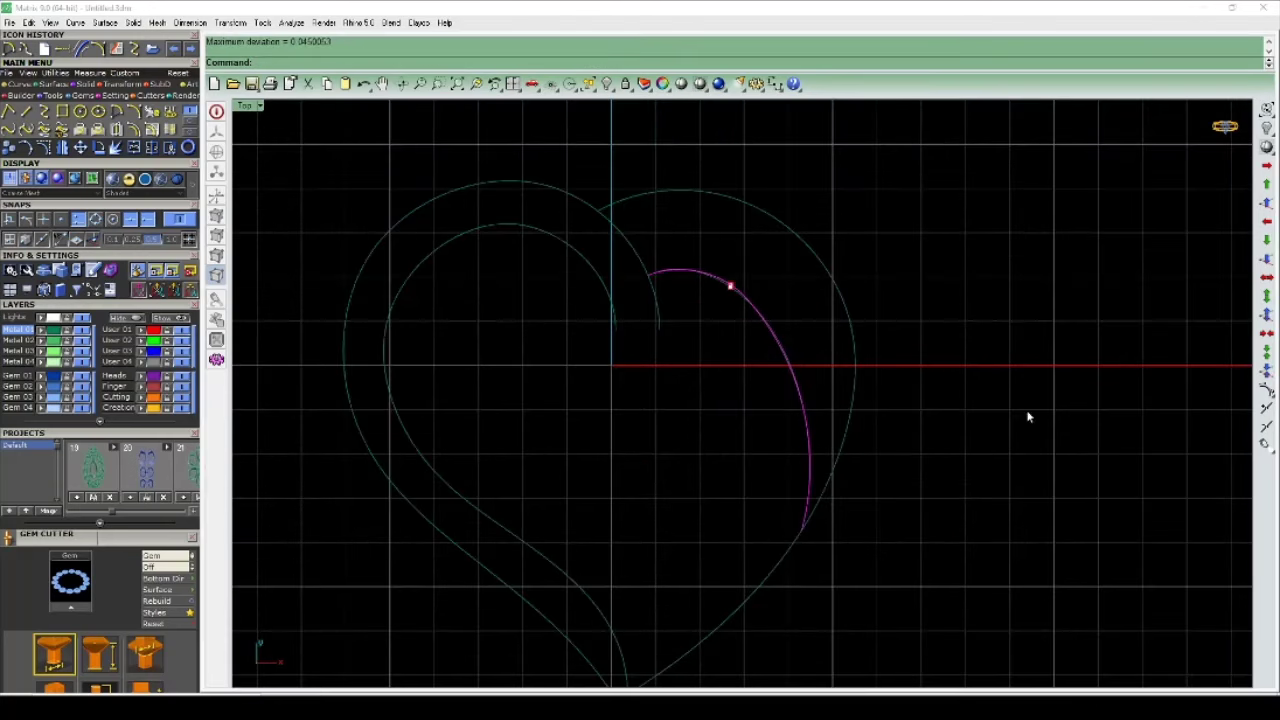
{"action": "left_click", "coordinate": [1027, 414]}
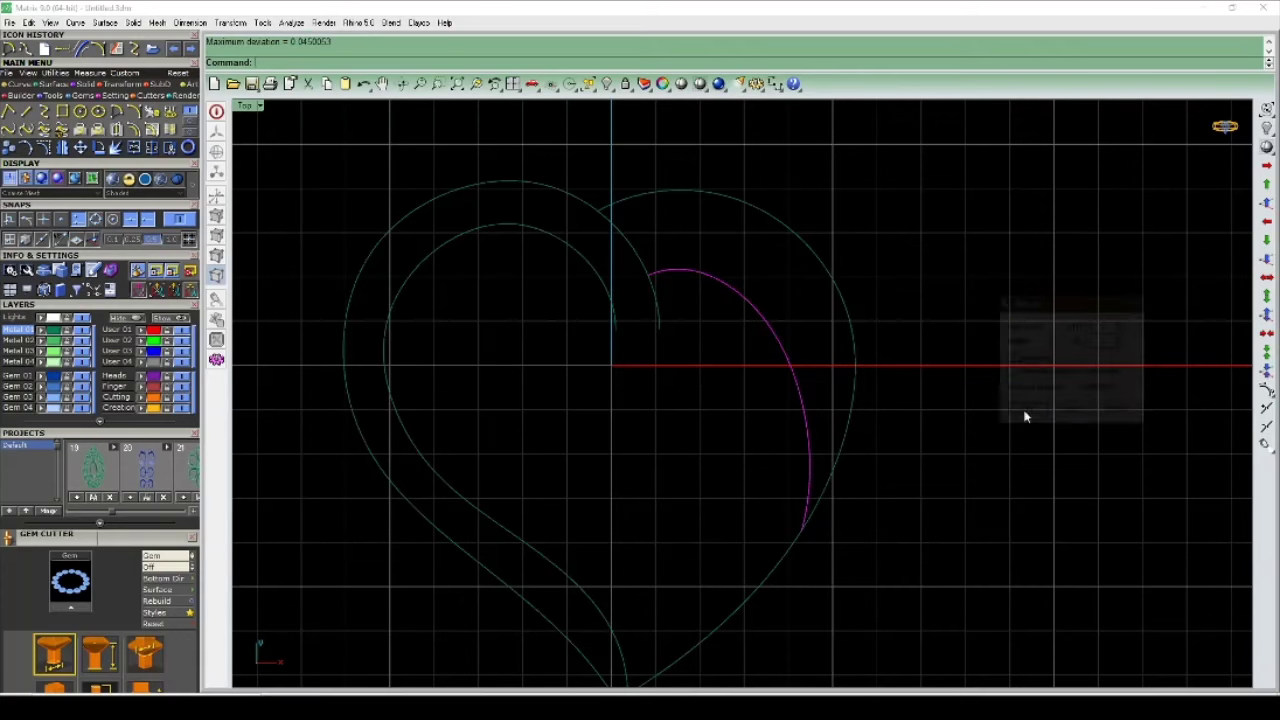
{"action": "key", "text": "F10"}
Step: Drag the lower and upper control points of the inner right curve to change its bulge
{"action": "left_click", "coordinate": [812, 412]}
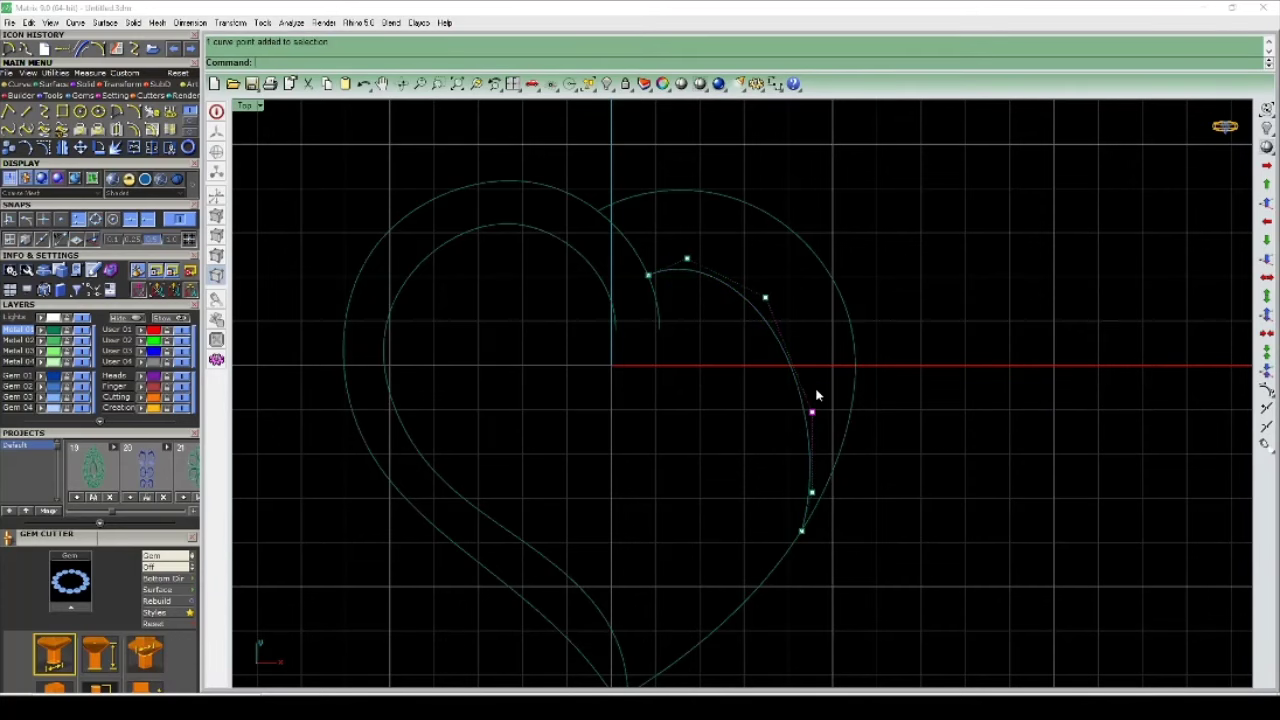
{"action": "scroll", "coordinate": [812, 412], "scroll_direction": "up", "scroll_amount": 1}
{"action": "left_click_drag", "start_coordinate": [812, 412], "coordinate": [918, 405]}
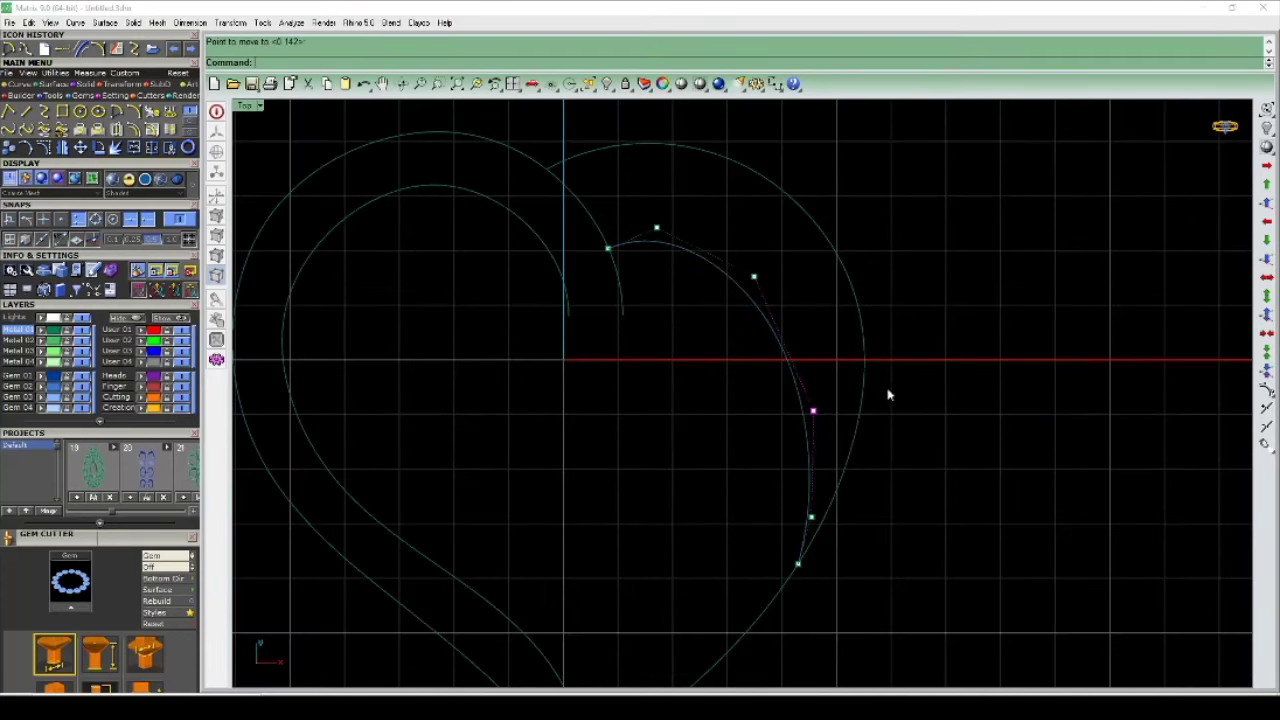
{"action": "left_click_drag", "start_coordinate": [720, 303], "coordinate": [826, 246]}
{"action": "mouse_move", "coordinate": [754, 277]}
{"action": "left_mouse_down"}
{"action": "mouse_move", "coordinate": [796, 289]}
{"action": "mouse_move", "coordinate": [758, 276]}
{"action": "left_mouse_up"}
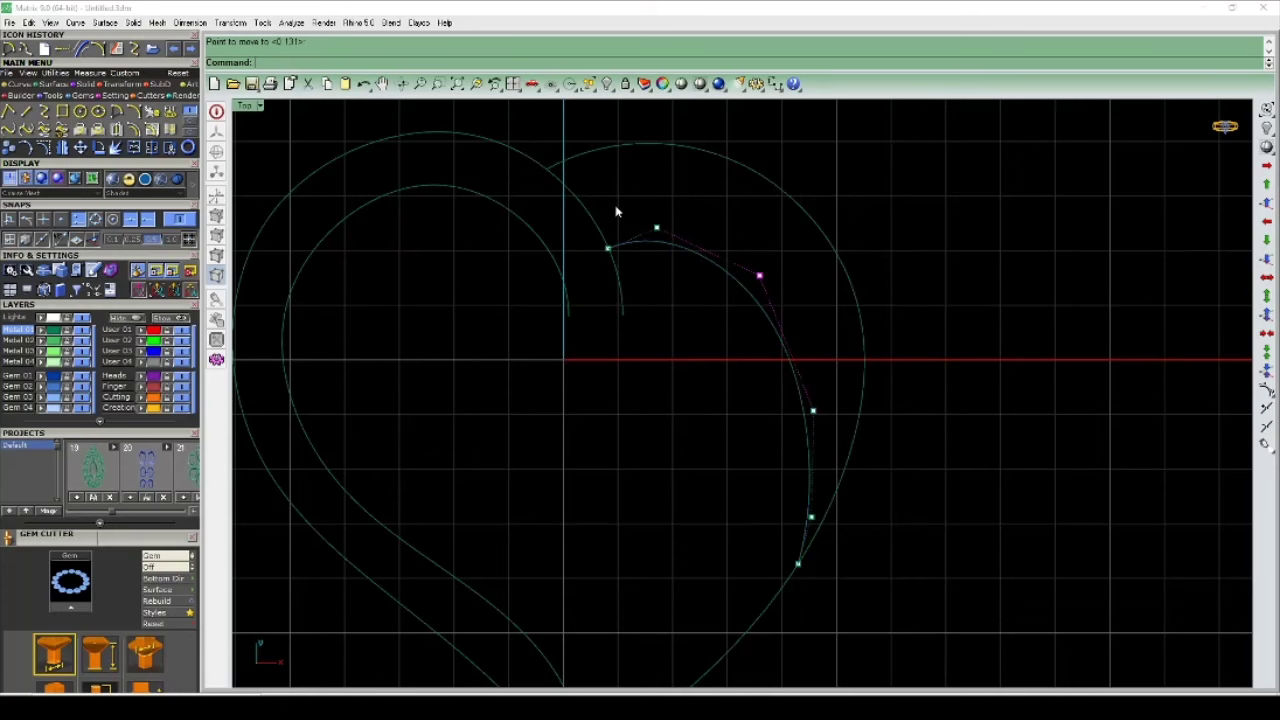
{"action": "scroll", "coordinate": [787, 330], "scroll_direction": "down", "scroll_amount": 3}
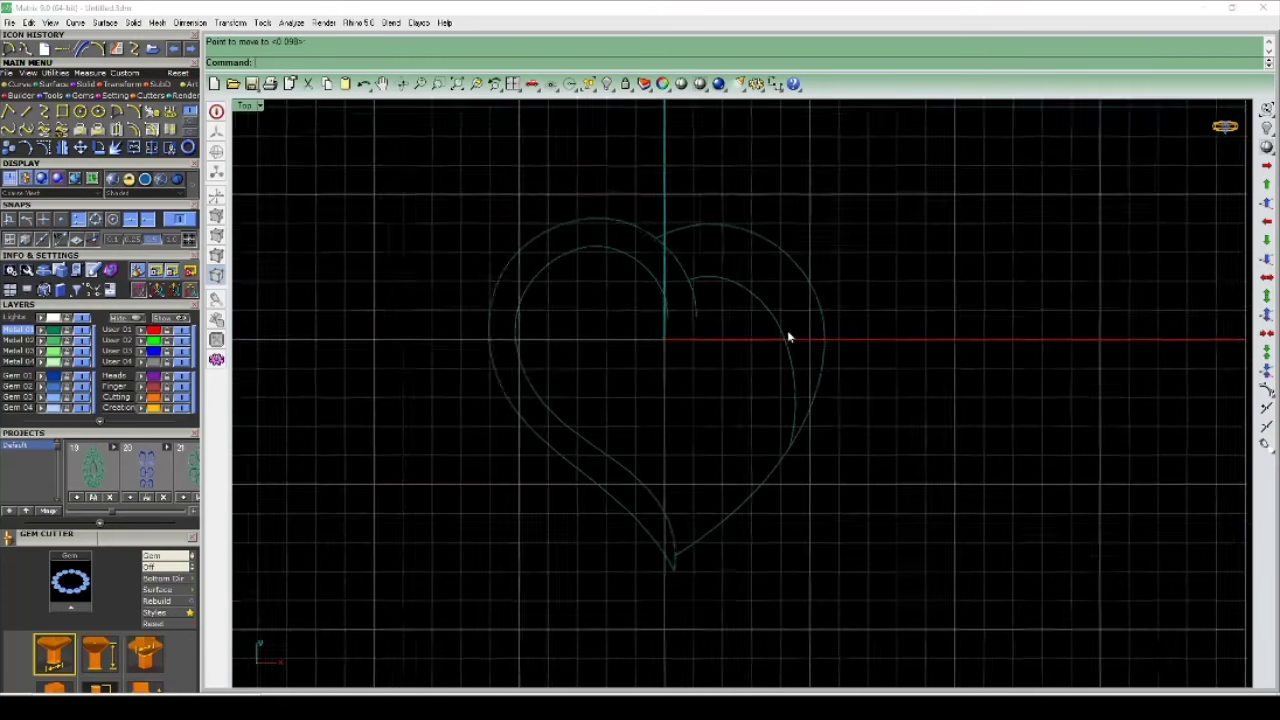
{"action": "scroll", "coordinate": [810, 358], "scroll_direction": "down", "scroll_amount": 1}
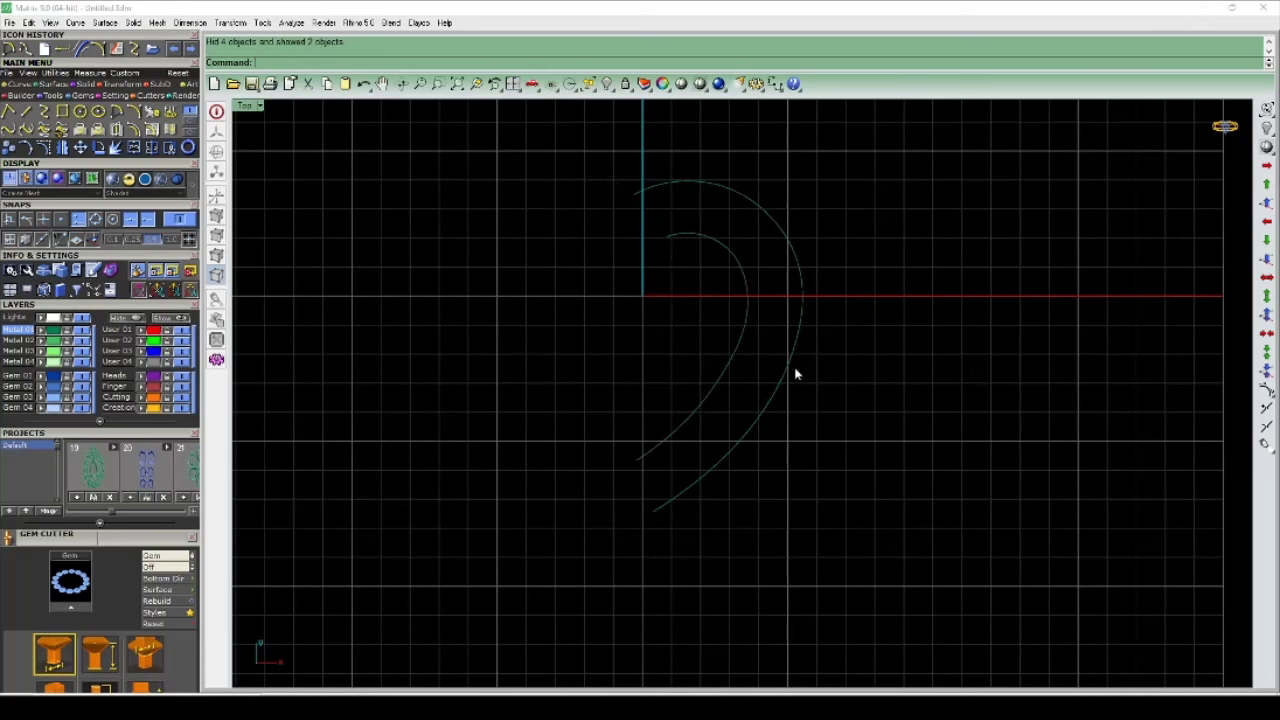
Step: Select the inner right heart curve and hide it
{"action": "left_click", "coordinate": [748, 282]}
{"action": "key", "text": "Return"}
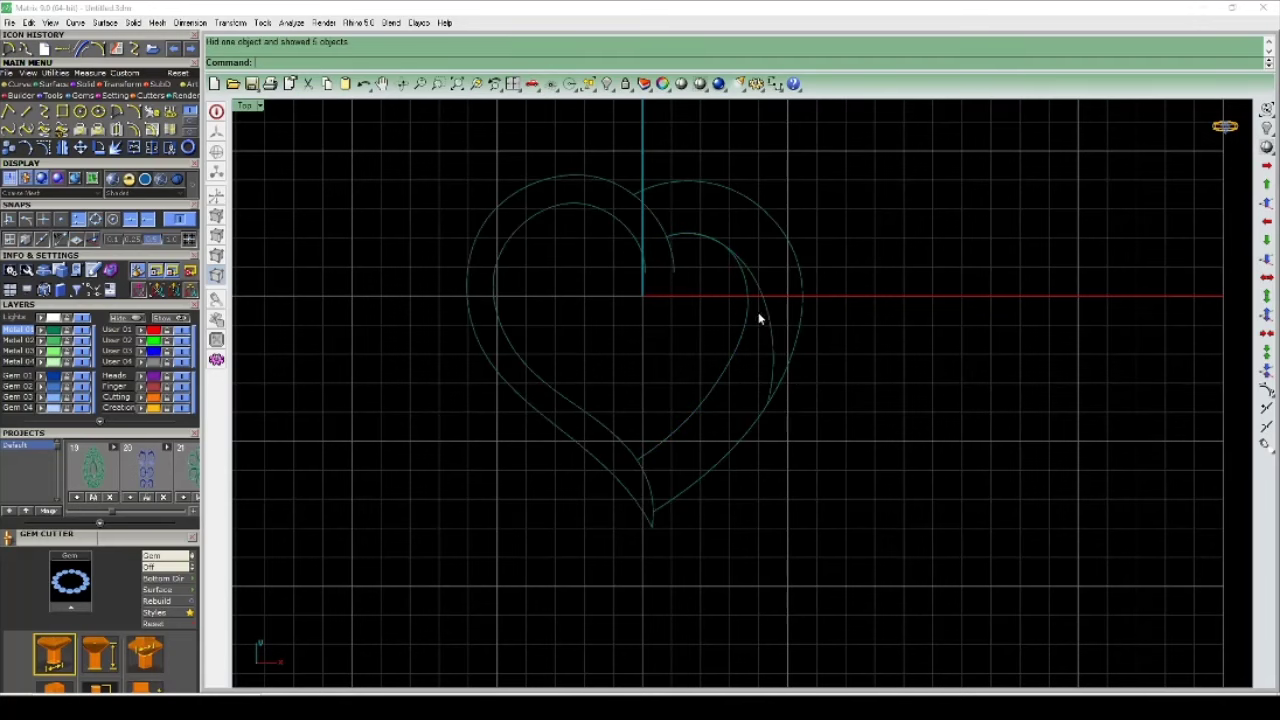
{"action": "scroll", "coordinate": [750, 337], "scroll_direction": "up", "scroll_amount": 2}
{"action": "left_click_drag", "start_coordinate": [749, 323], "coordinate": [700, 409]}
{"action": "scroll", "coordinate": [757, 251], "scroll_direction": "up", "scroll_amount": 3}
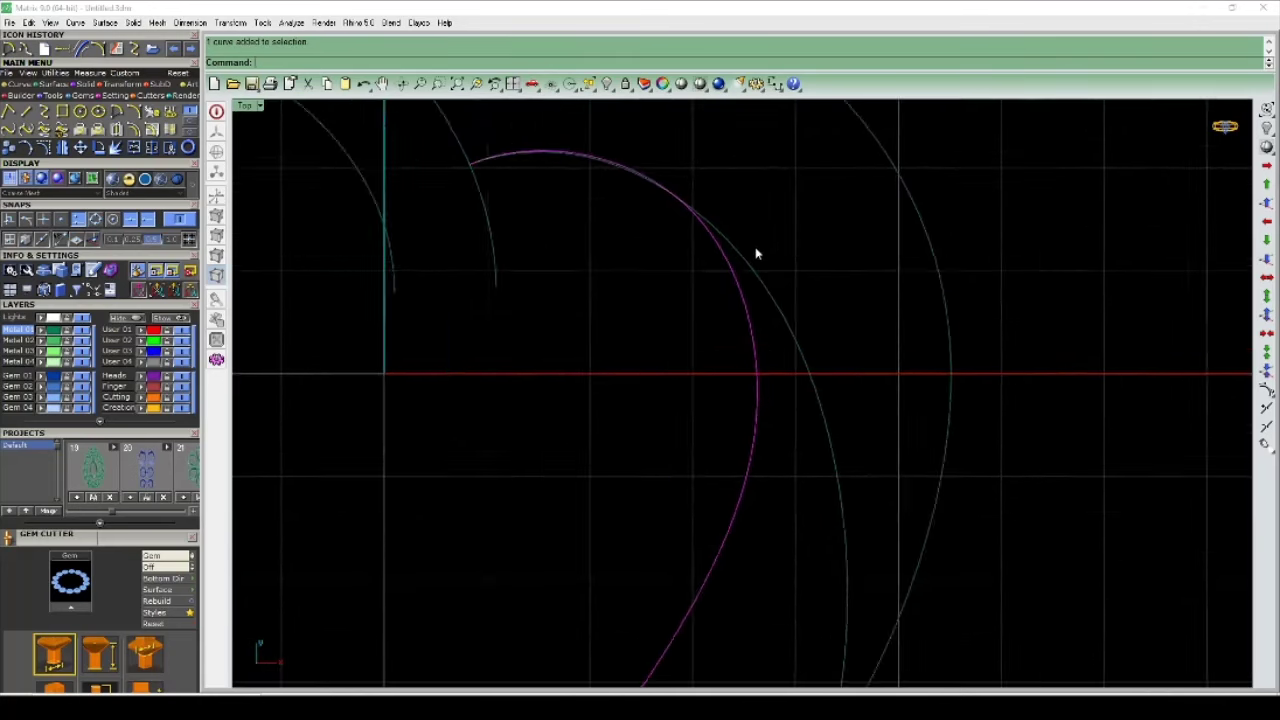
{"action": "scroll", "coordinate": [791, 277], "scroll_direction": "down", "scroll_amount": 3}
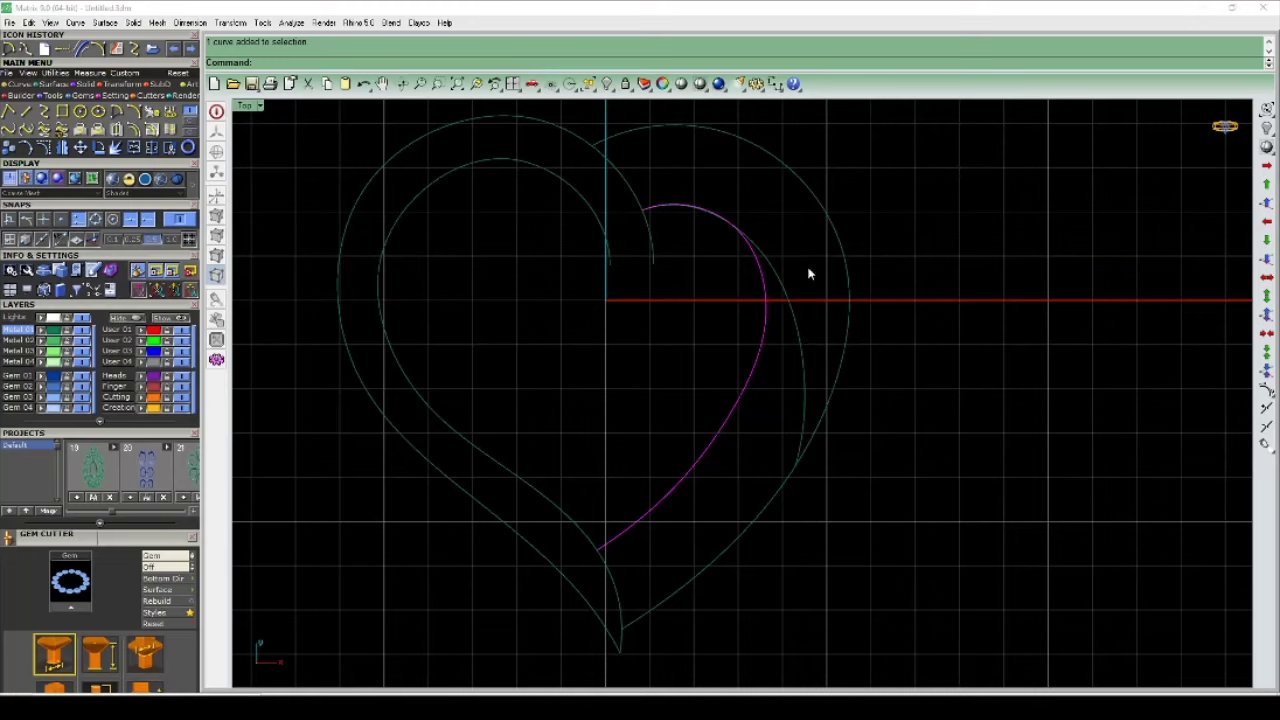
{"action": "key", "text": "ctrl+h"}
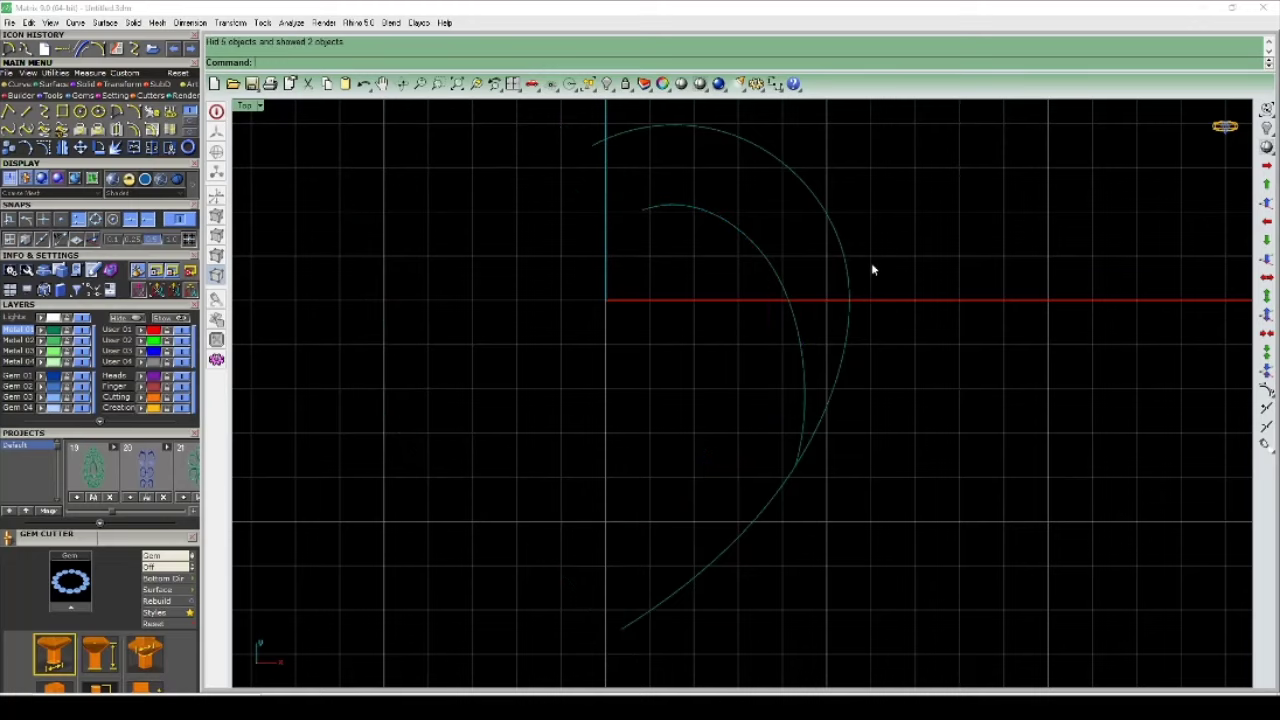
Step: Delete the duplicate outer right arc and show all hidden curves again
{"action": "left_click", "coordinate": [846, 270]}
{"action": "key", "text": "Delete"}
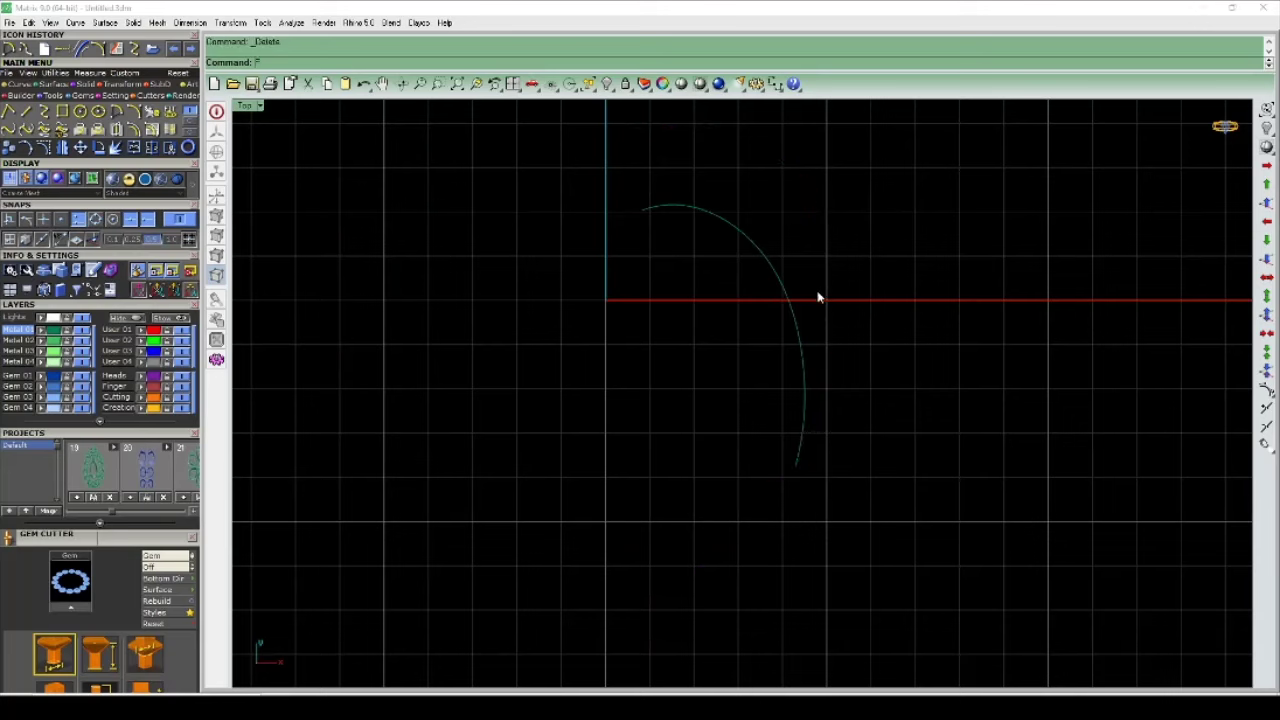
{"action": "key", "text": "ctrl+alt+h"}
{"action": "left_click", "coordinate": [785, 488]}
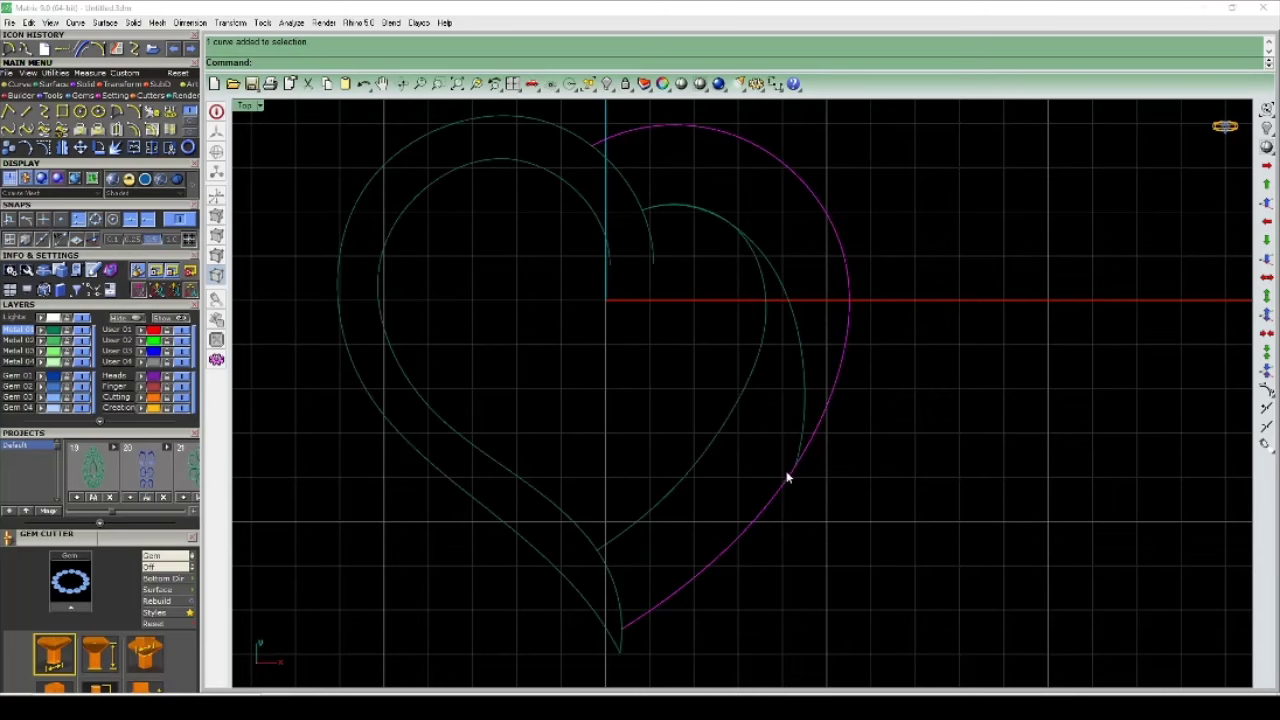
Step: Trim off the outer right arc's upper part using both right curves as boundaries
{"action": "key", "text": "Escape"}
{"action": "left_click", "coordinate": [706, 457], "text": "shift"}
{"action": "key", "text": "ctrl+v"}
{"action": "left_click_drag", "start_coordinate": [892, 420], "coordinate": [797, 500]}
{"action": "type", "text": "trim"}
{"action": "key", "text": "Return"}
{"action": "left_click", "coordinate": [810, 420]}
{"action": "key", "text": "Return"}
Step: Join the trimmed right curves and rebuild them into one open curve
{"action": "scroll", "coordinate": [748, 256], "scroll_direction": "up", "scroll_amount": 2}
{"action": "left_click", "coordinate": [775, 572]}
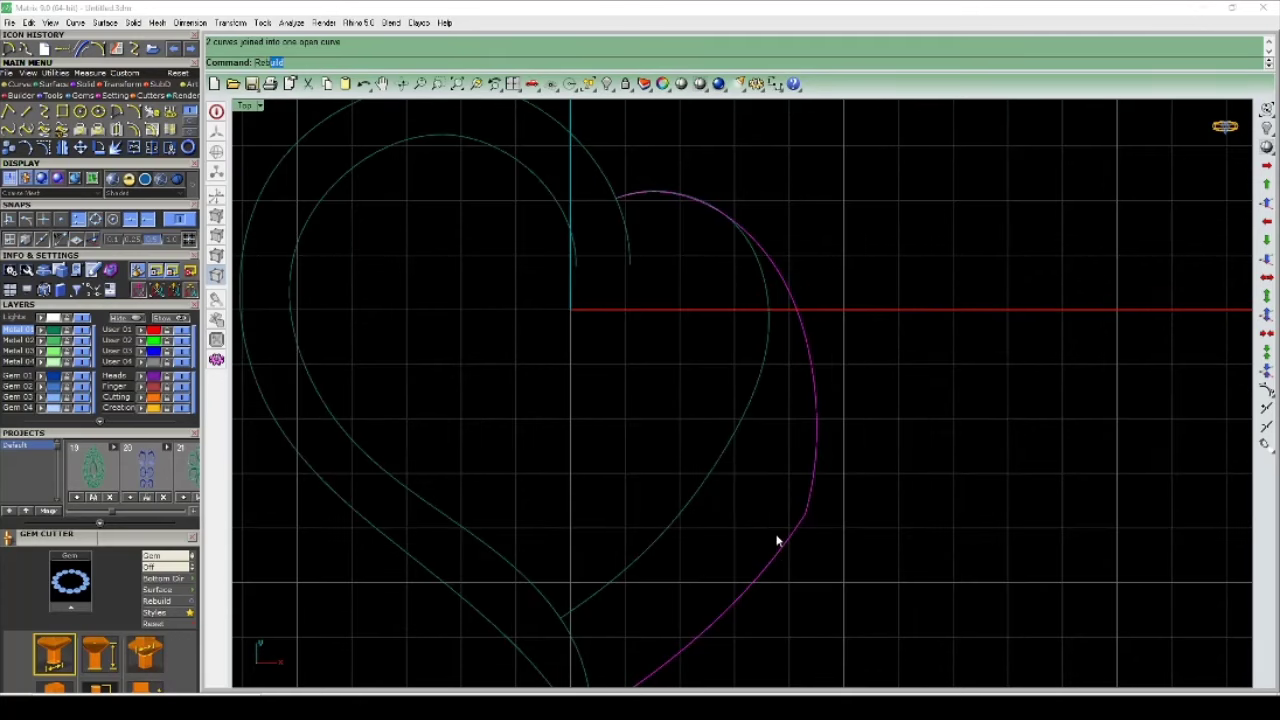
{"action": "key", "text": "Return"}
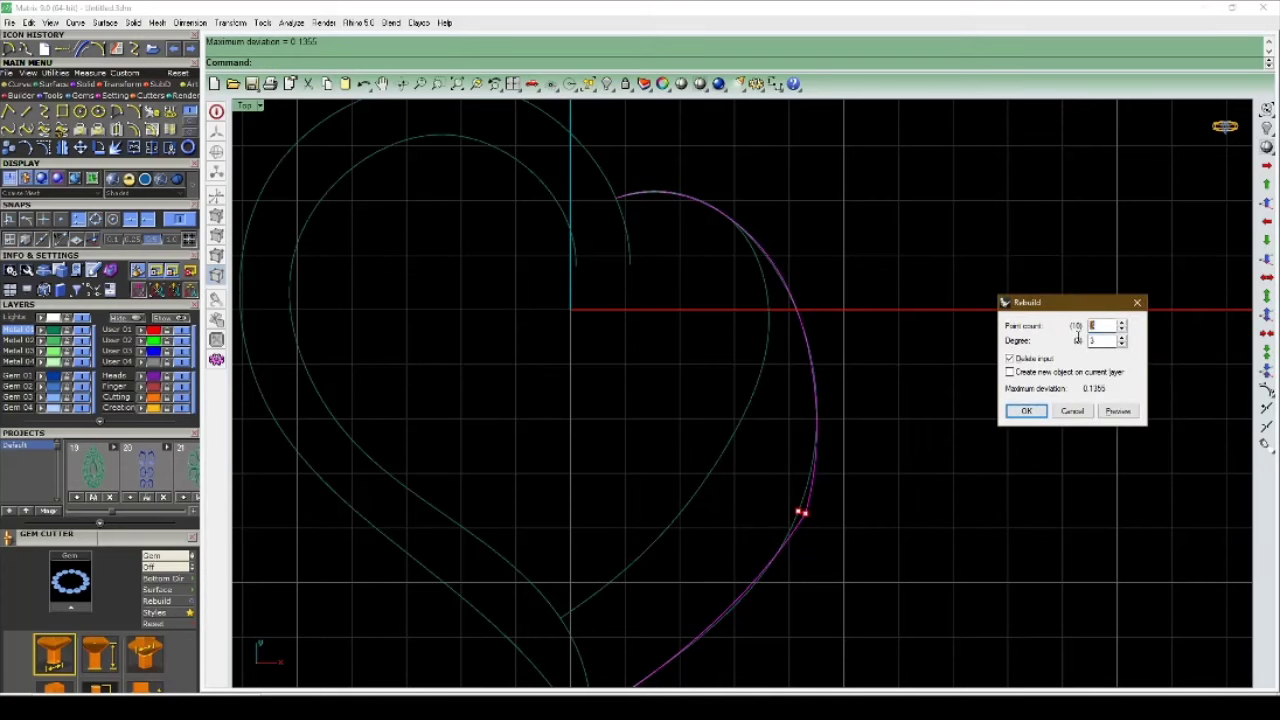
{"action": "left_click", "coordinate": [1012, 413]}
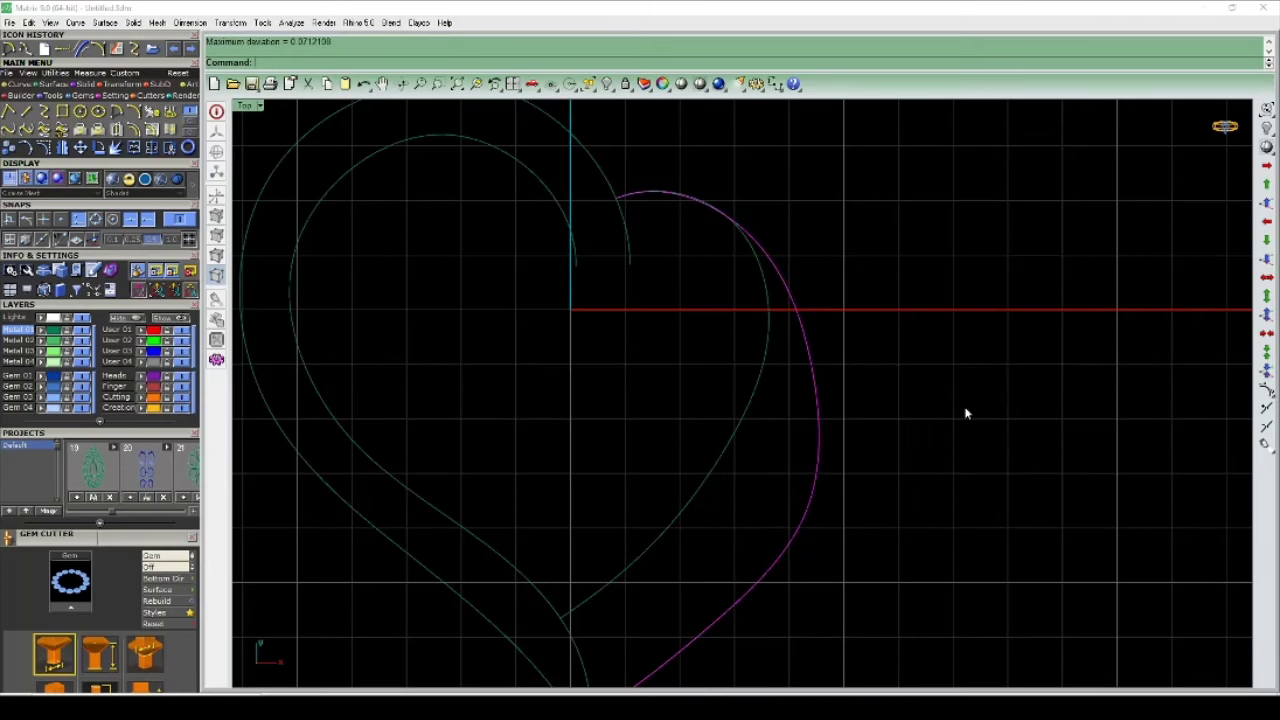
Step: Show the joined curve's control points and nudge one to the right with Move
{"action": "scroll", "coordinate": [829, 371], "scroll_direction": "down", "scroll_amount": 2}
{"action": "key", "text": "F10"}
{"action": "scroll", "coordinate": [814, 409], "scroll_direction": "up", "scroll_amount": 3}
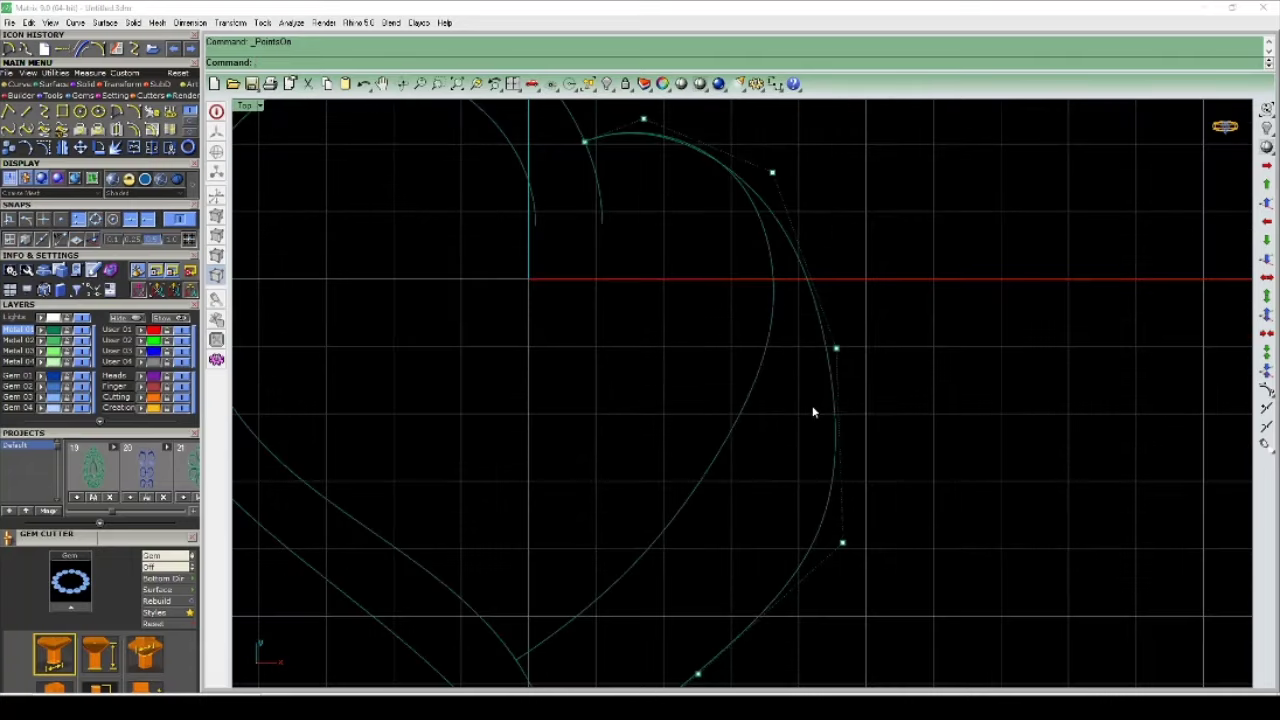
{"action": "left_click", "coordinate": [836, 348]}
{"action": "right_click_drag", "start_coordinate": [885, 327], "coordinate": [829, 372]}
{"action": "type", "text": "m"}
{"action": "key", "text": "Return"}
{"action": "left_click", "coordinate": [829, 376]}
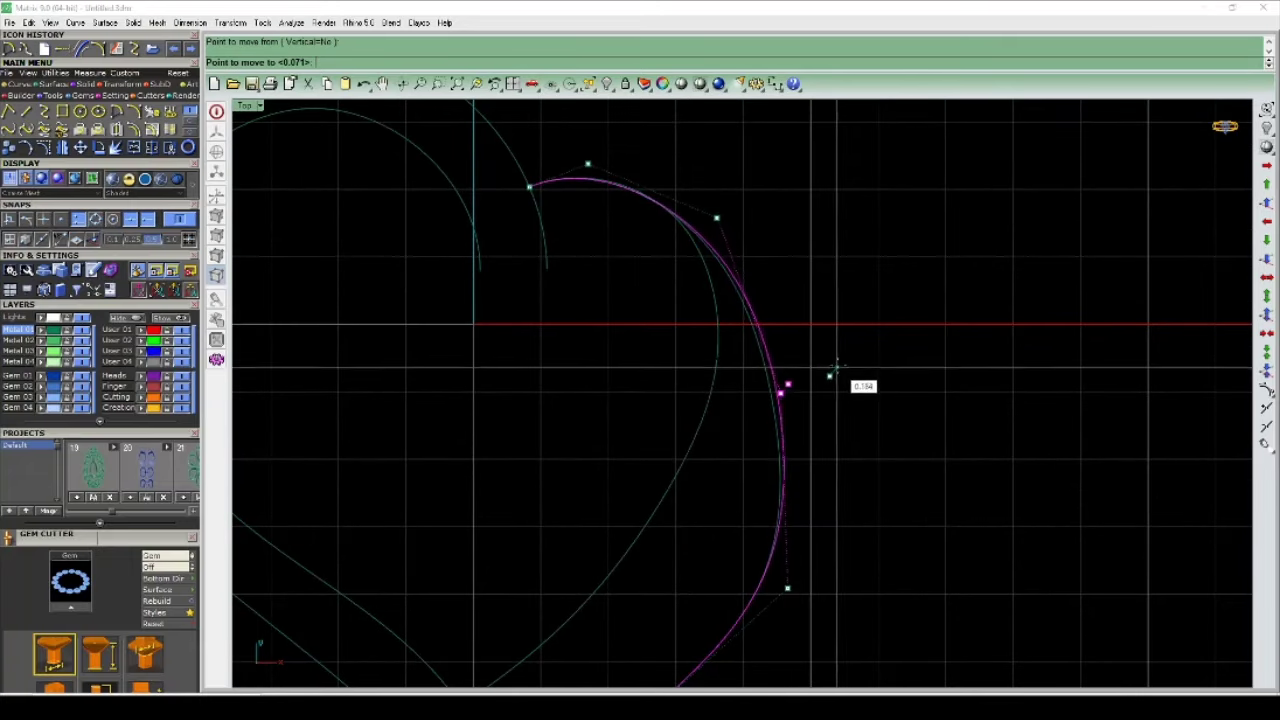
{"action": "left_click", "coordinate": [840, 362]}
Step: Move a second control point of the joined curve slightly up and right
{"action": "right_click_drag", "start_coordinate": [596, 200], "coordinate": [605, 248]}
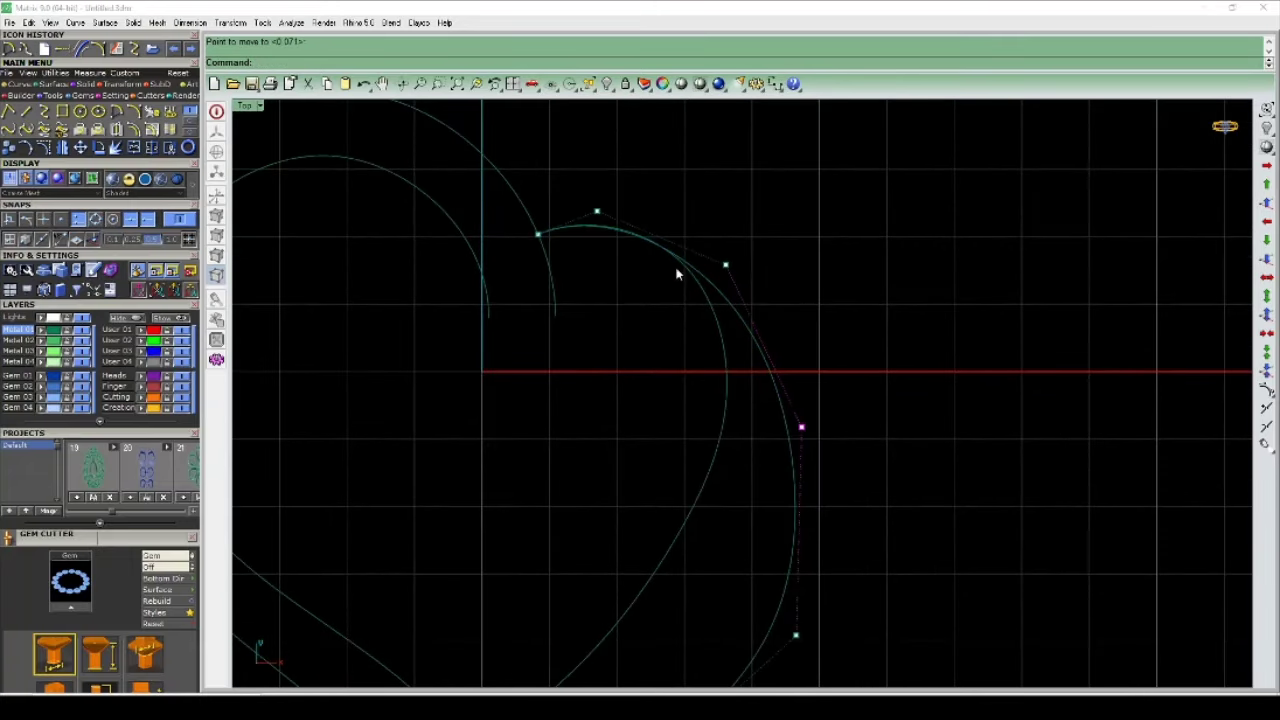
{"action": "scroll", "coordinate": [677, 274], "scroll_direction": "down", "scroll_amount": 2}
{"action": "scroll", "coordinate": [690, 240], "scroll_direction": "up", "scroll_amount": 3}
{"action": "left_click_drag", "start_coordinate": [660, 271], "coordinate": [703, 209]}
{"action": "scroll", "coordinate": [716, 203], "scroll_direction": "up", "scroll_amount": 2}
{"action": "type", "text": "m"}
{"action": "key", "text": "Return"}
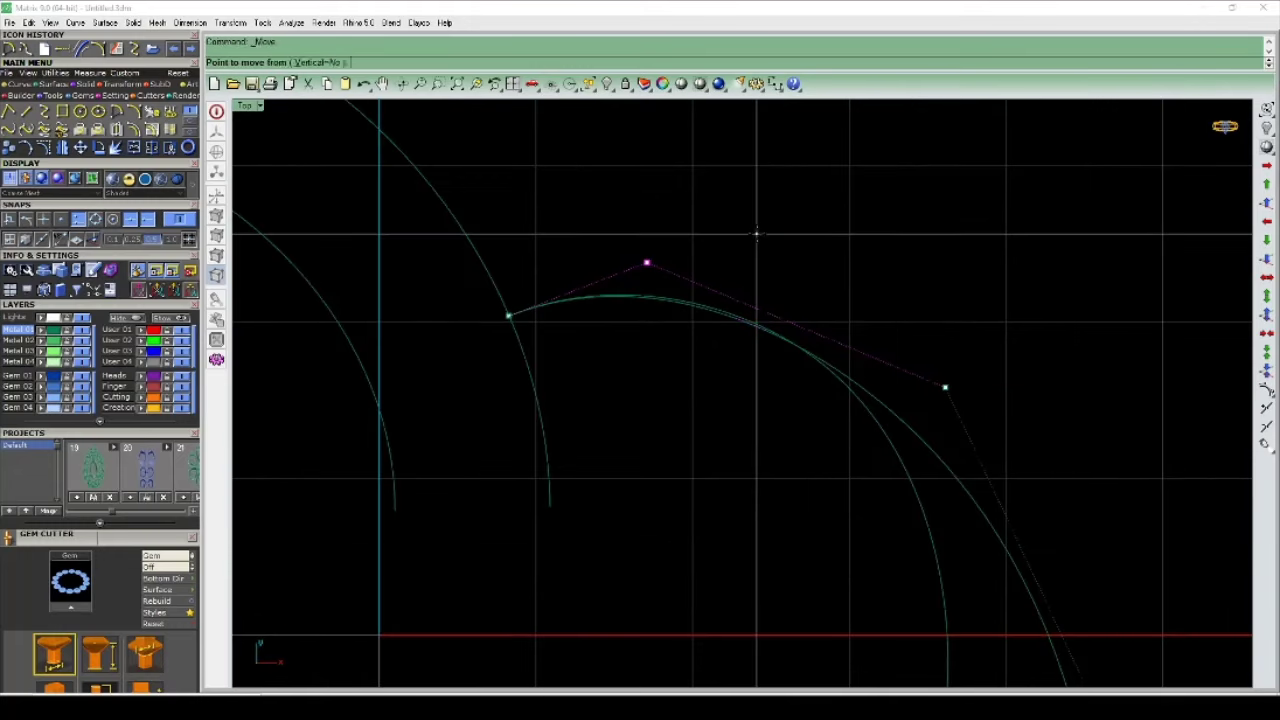
{"action": "left_click", "coordinate": [756, 234]}
{"action": "left_click", "coordinate": [766, 229]}
Step: Select the three right-side curves and show all hidden curves again
{"action": "scroll", "coordinate": [912, 336], "scroll_direction": "down", "scroll_amount": 3}
{"action": "scroll", "coordinate": [947, 375], "scroll_direction": "down", "scroll_amount": 2}
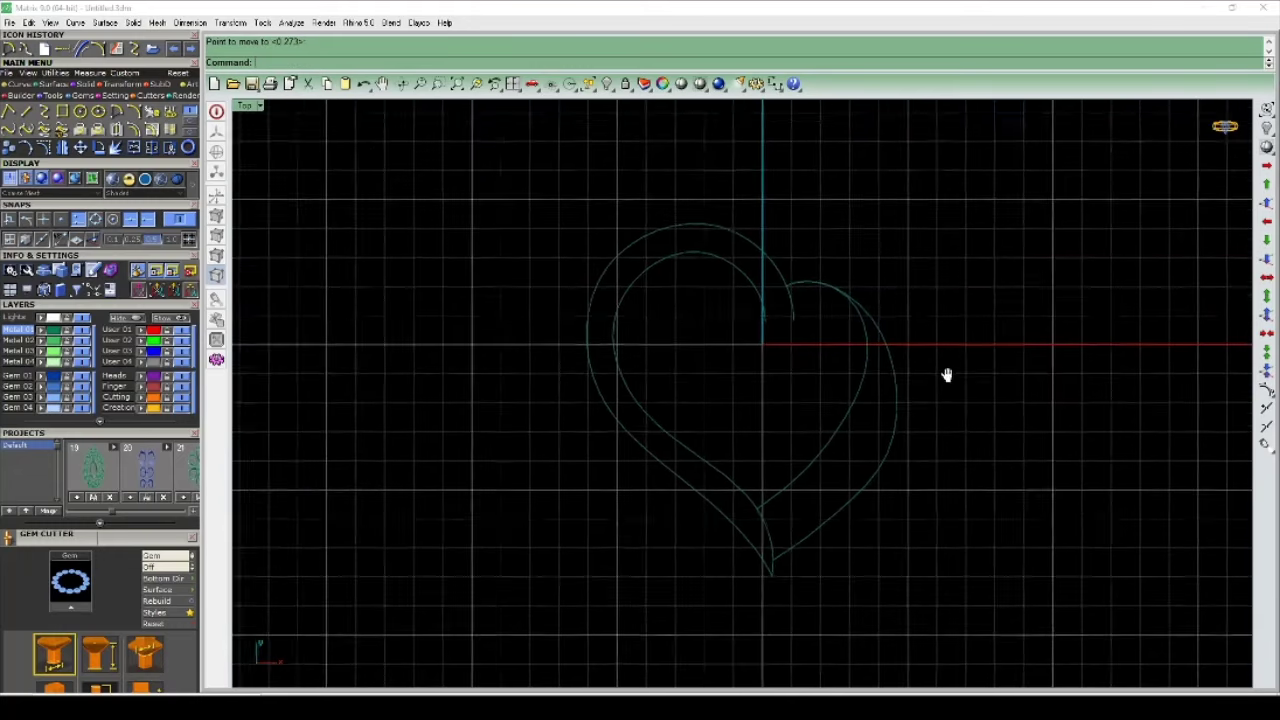
{"action": "right_click_drag", "start_coordinate": [947, 375], "coordinate": [905, 329]}
{"action": "left_click_drag", "start_coordinate": [927, 257], "coordinate": [895, 313]}
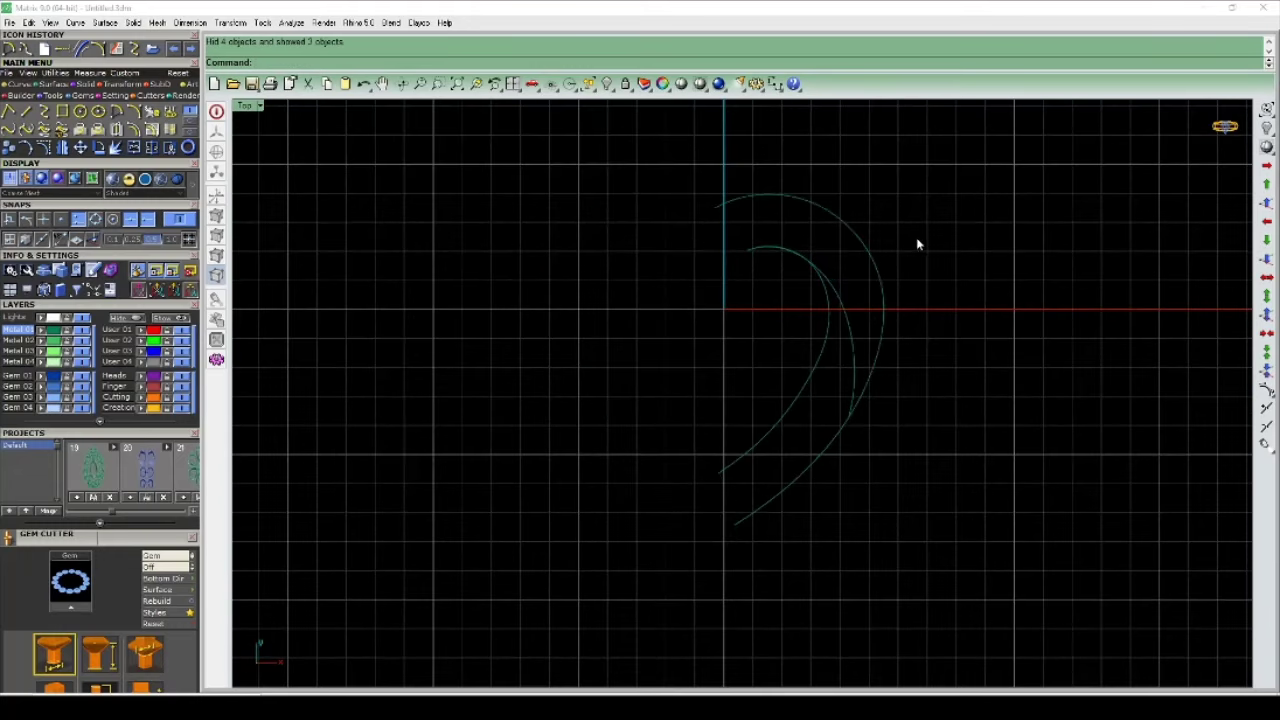
{"action": "left_click_drag", "start_coordinate": [946, 229], "coordinate": [734, 430]}
{"action": "key", "text": "ctrl+alt+h"}
Step: Reshape the red right-side curve by moving one of its control points left
{"action": "scroll", "coordinate": [851, 366], "scroll_direction": "up", "scroll_amount": 3}
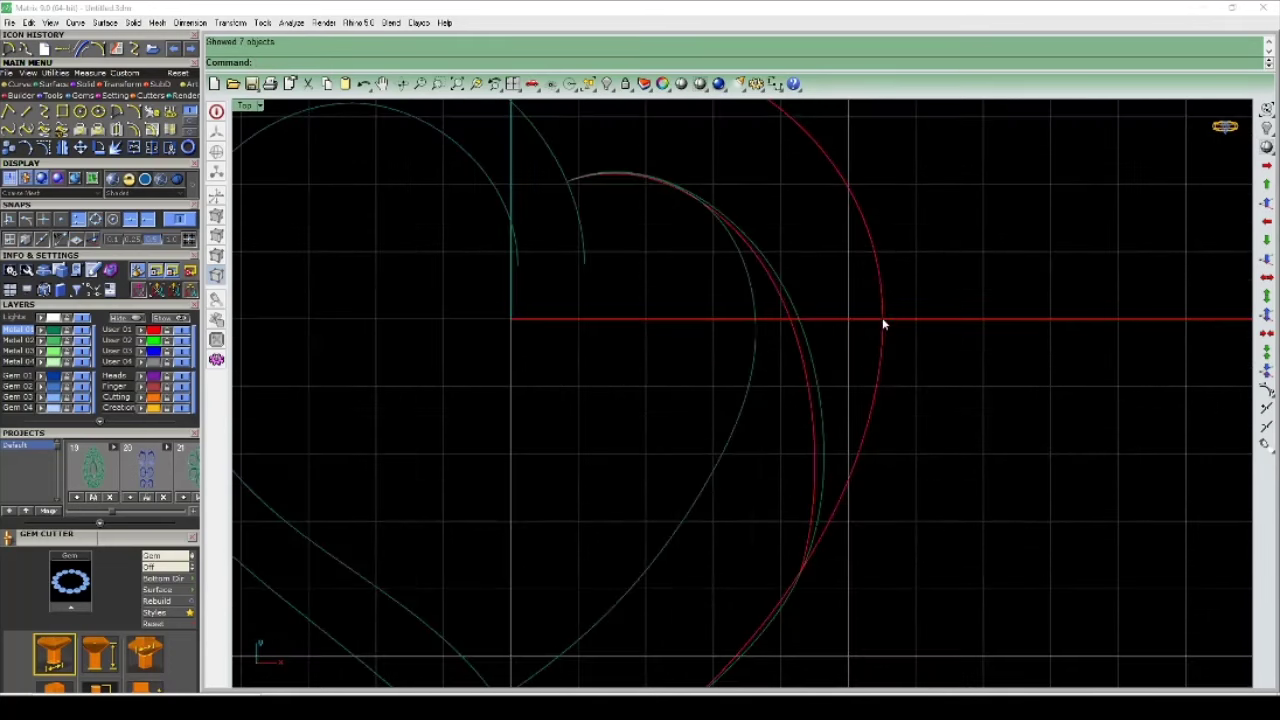
{"action": "scroll", "coordinate": [883, 320], "scroll_direction": "up", "scroll_amount": 2}
{"action": "right_click_drag", "start_coordinate": [713, 597], "coordinate": [757, 447]}
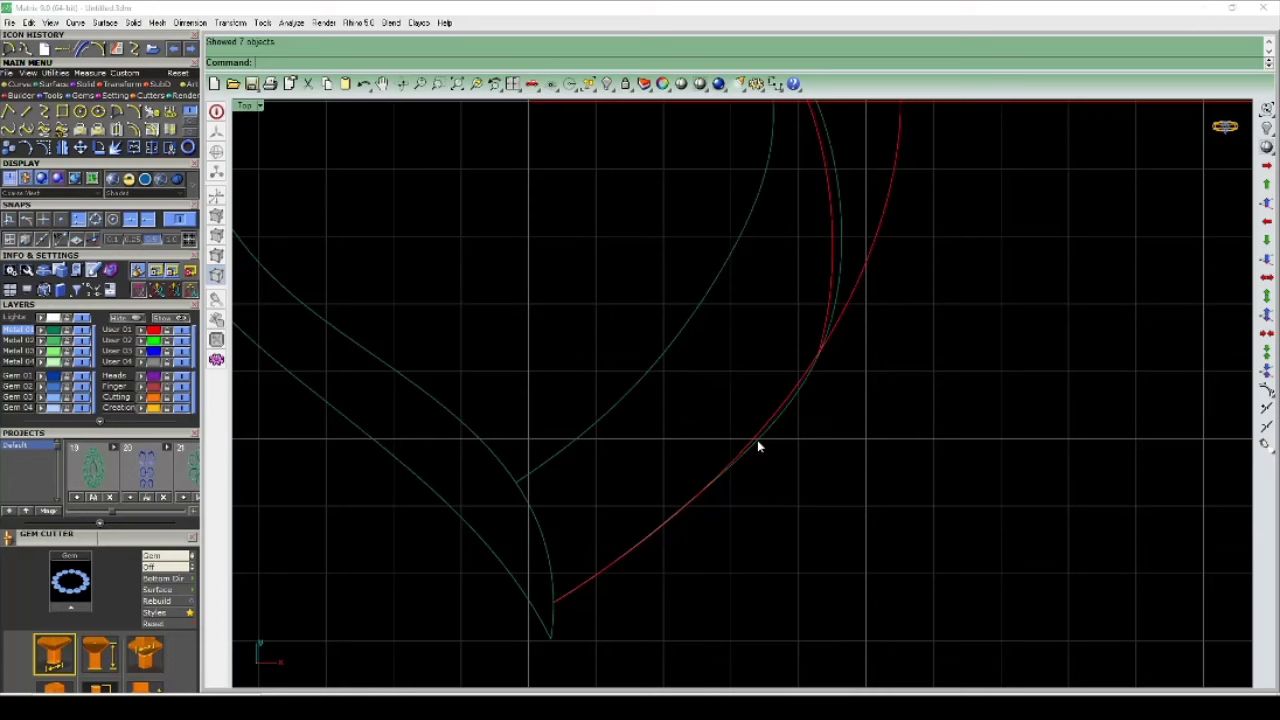
{"action": "left_click", "coordinate": [797, 405]}
{"action": "scroll", "coordinate": [805, 413], "scroll_direction": "up", "scroll_amount": 1}
{"action": "scroll", "coordinate": [806, 404], "scroll_direction": "up", "scroll_amount": 2}
{"action": "key", "text": "F10"}
{"action": "left_click_drag", "start_coordinate": [730, 295], "coordinate": [860, 414]}
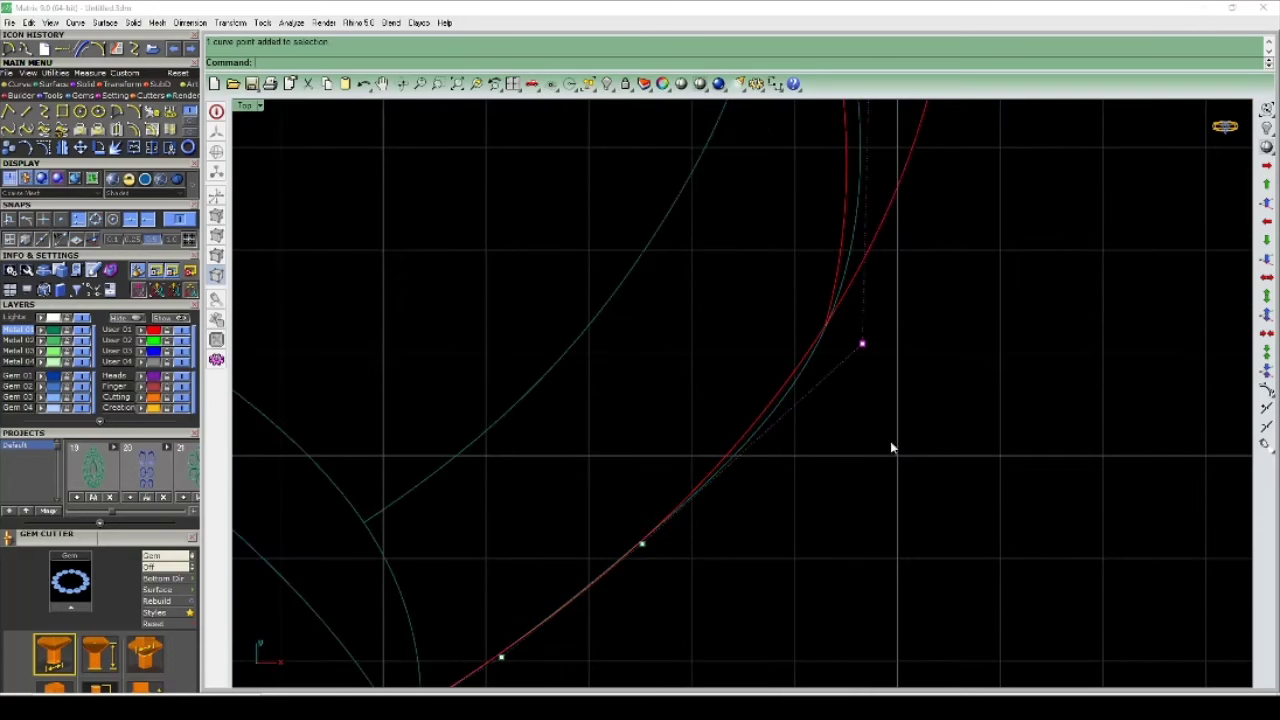
{"action": "scroll", "coordinate": [875, 413], "scroll_direction": "up", "scroll_amount": 1}
{"action": "type", "text": "m"}
{"action": "key", "text": "Return"}
{"action": "left_click", "coordinate": [938, 425]}
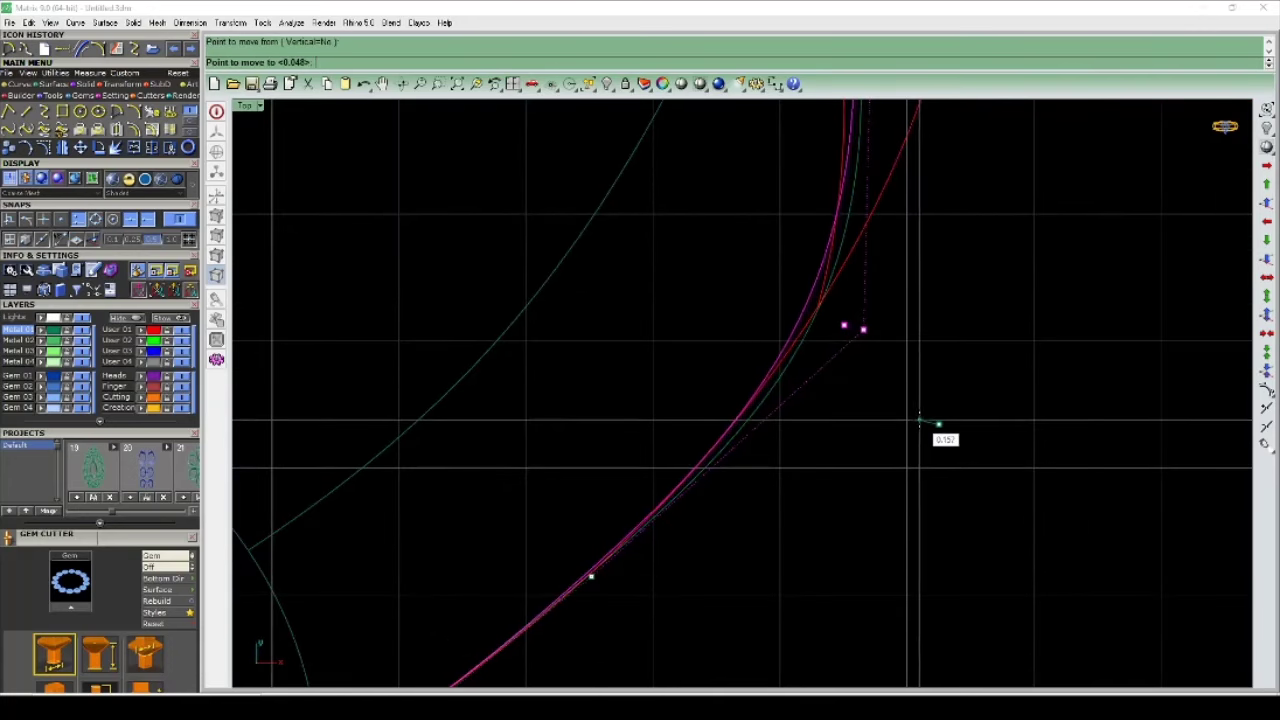
{"action": "left_click", "coordinate": [916, 420]}
Step: Delete the extra right-side curve
{"action": "scroll", "coordinate": [846, 443], "scroll_direction": "down", "scroll_amount": 3}
{"action": "scroll", "coordinate": [826, 354], "scroll_direction": "up", "scroll_amount": 2}
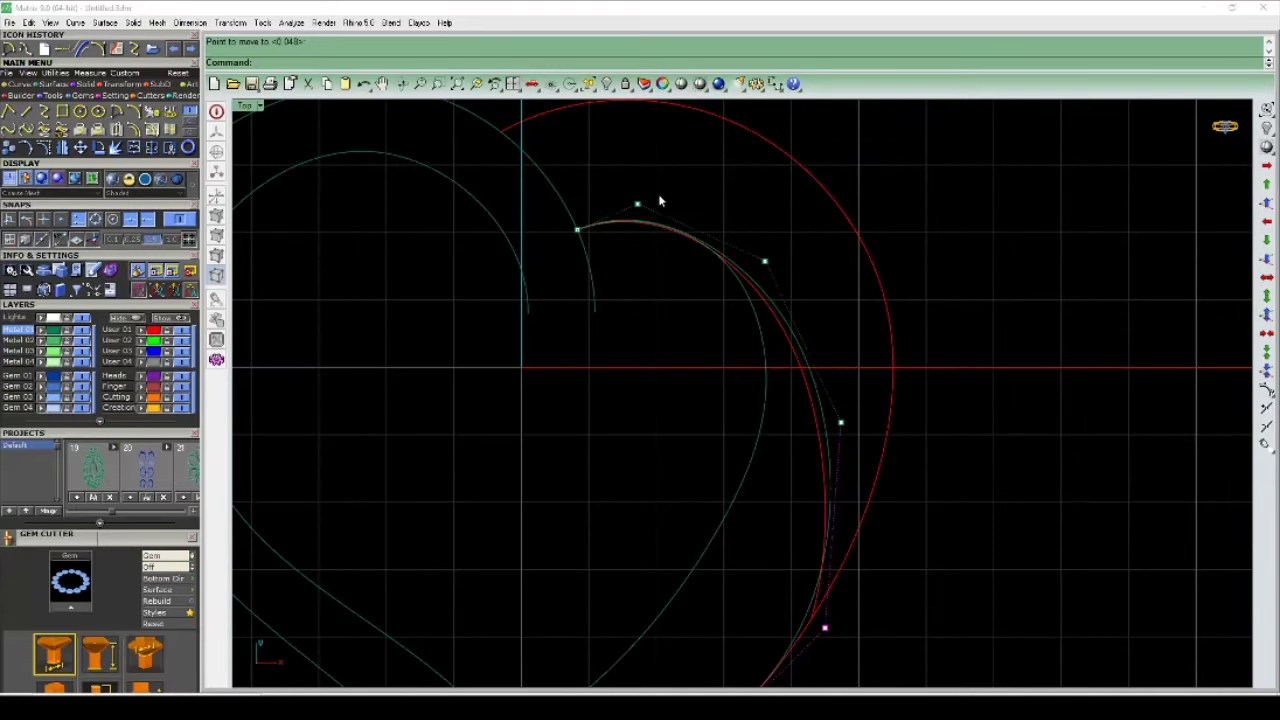
{"action": "scroll", "coordinate": [736, 311], "scroll_direction": "down", "scroll_amount": 3}
{"action": "left_click", "coordinate": [838, 403]}
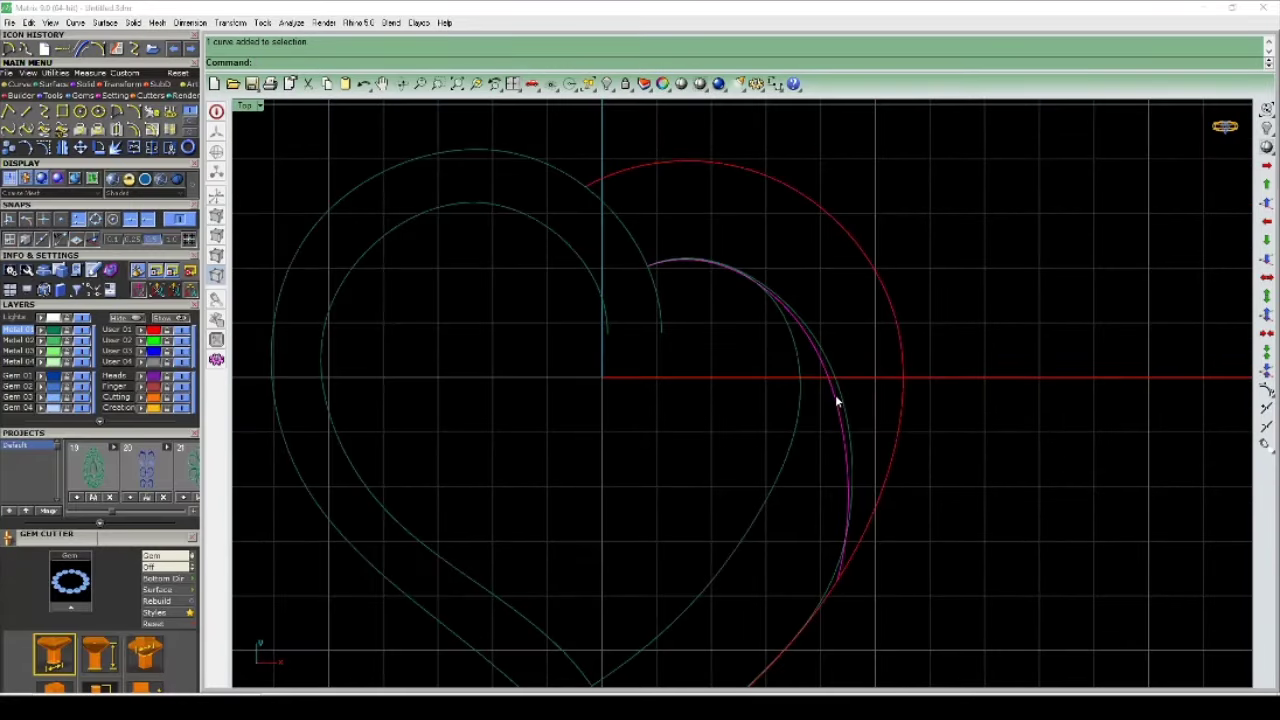
{"action": "key", "text": "Delete"}
Step: Reposition the remaining curve's top control point, then select the inner right arc
{"action": "right_click_drag", "start_coordinate": [889, 428], "coordinate": [863, 349]}
{"action": "mouse_move", "coordinate": [834, 281]}
{"action": "left_mouse_down"}
{"action": "mouse_move", "coordinate": [807, 340]}
{"action": "mouse_move", "coordinate": [800, 281]}
{"action": "left_mouse_up"}
{"action": "scroll", "coordinate": [657, 165], "scroll_direction": "up", "scroll_amount": 2}
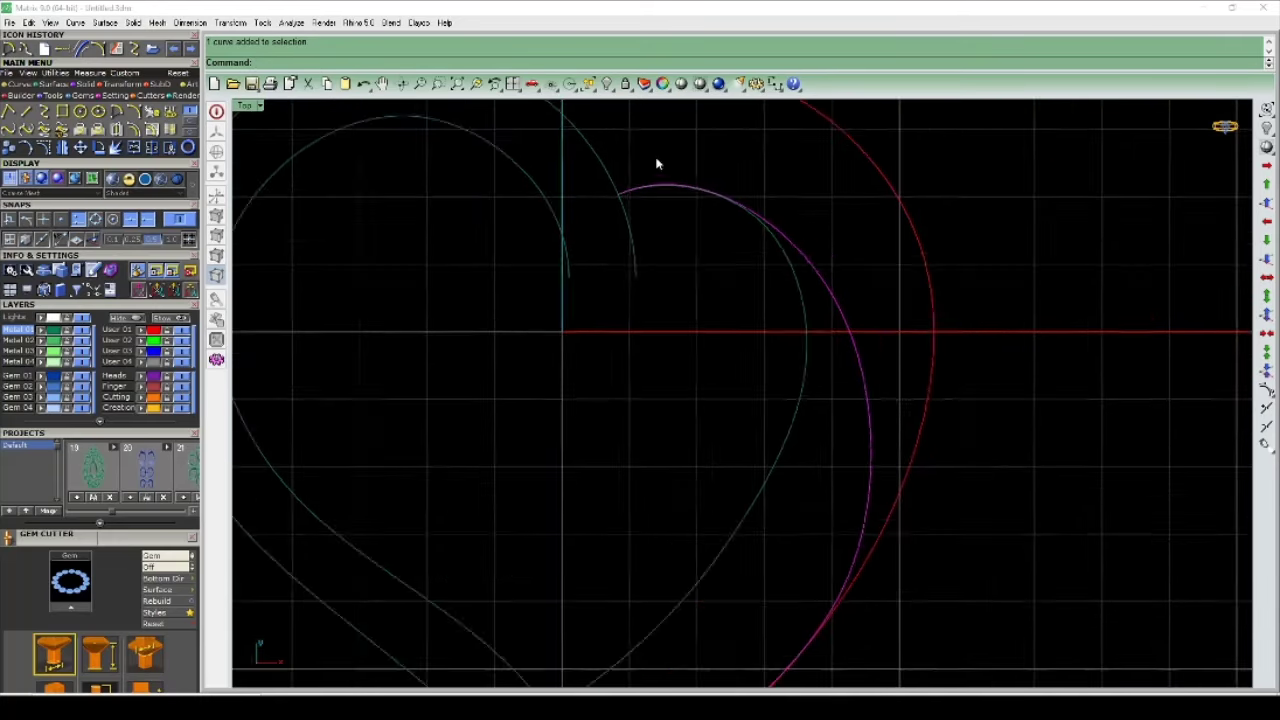
{"action": "scroll", "coordinate": [743, 207], "scroll_direction": "up", "scroll_amount": 2}
{"action": "key", "text": "F10"}
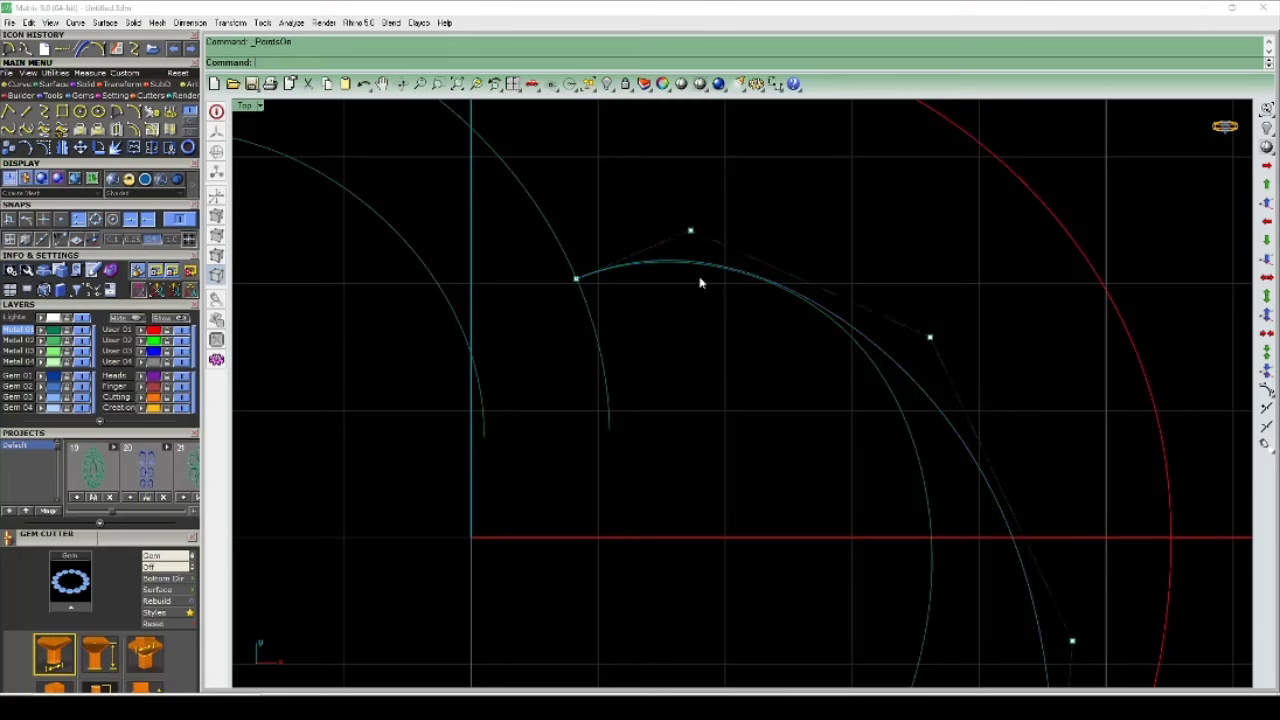
{"action": "left_click", "coordinate": [689, 228]}
{"action": "scroll", "coordinate": [737, 234], "scroll_direction": "up", "scroll_amount": 3}
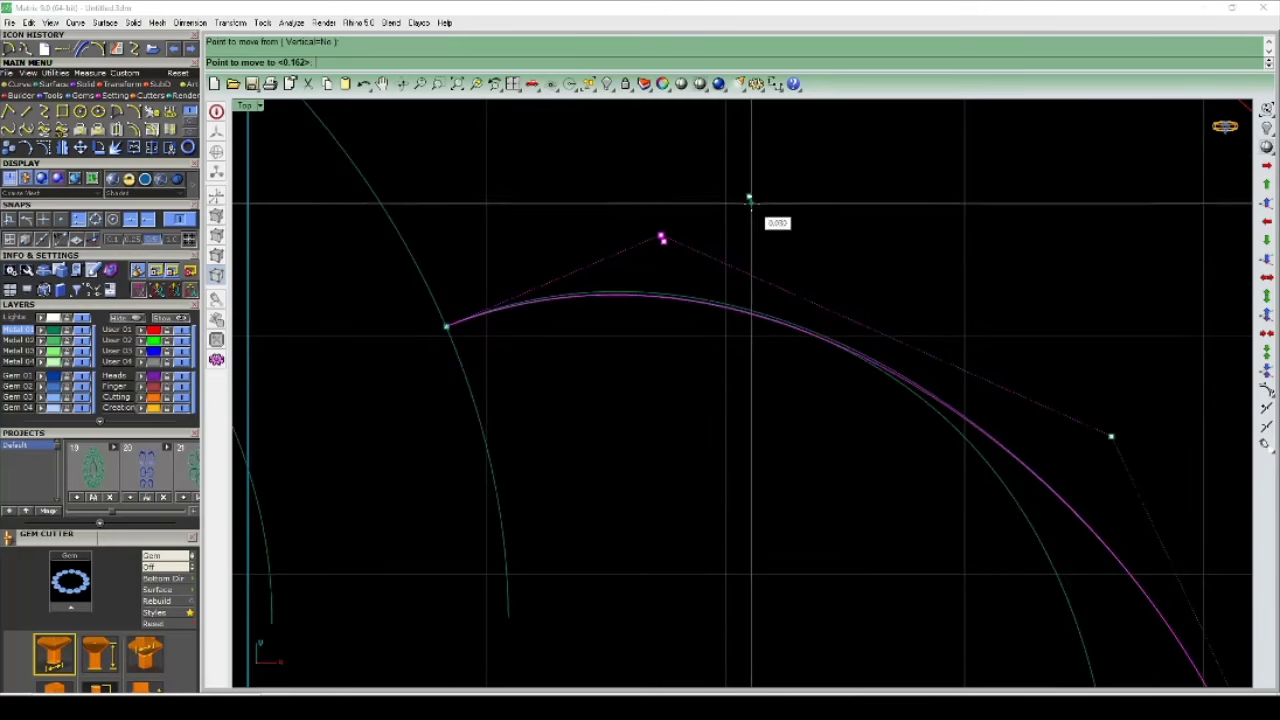
{"action": "key", "text": "Escape"}
{"action": "scroll", "coordinate": [900, 351], "scroll_direction": "down", "scroll_amount": 3}
{"action": "key", "text": "Escape"}
{"action": "left_click", "coordinate": [917, 354]}
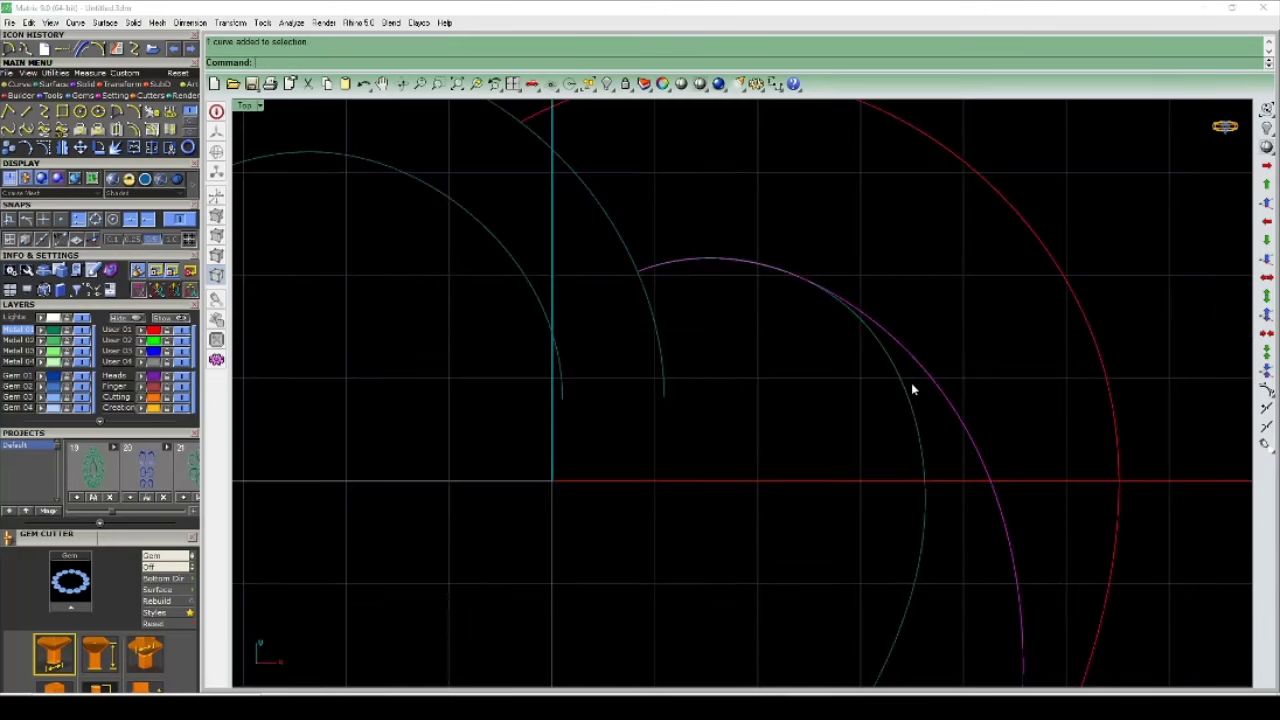
{"action": "right_click_drag", "start_coordinate": [911, 382], "coordinate": [832, 362]}
Step: Split the selected arc where the inner arc crosses it
{"action": "key", "text": "Return"}
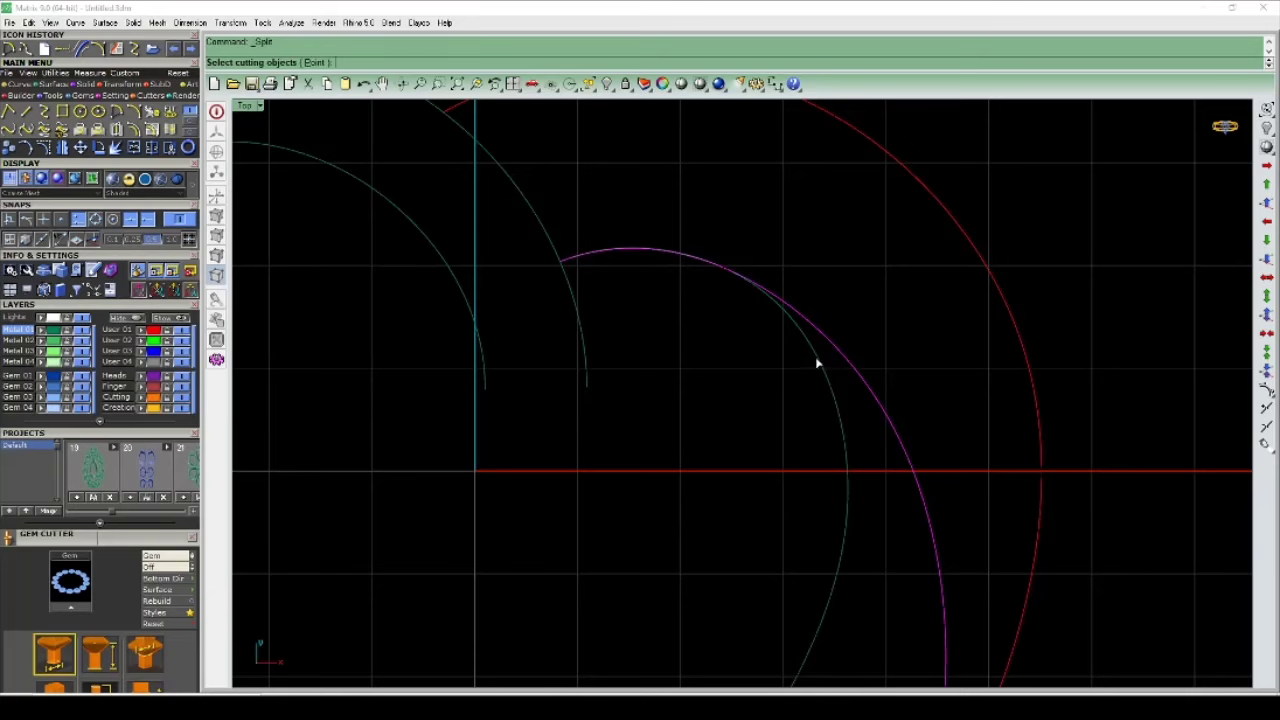
{"action": "left_click", "coordinate": [811, 346]}
{"action": "key", "text": "Return"}
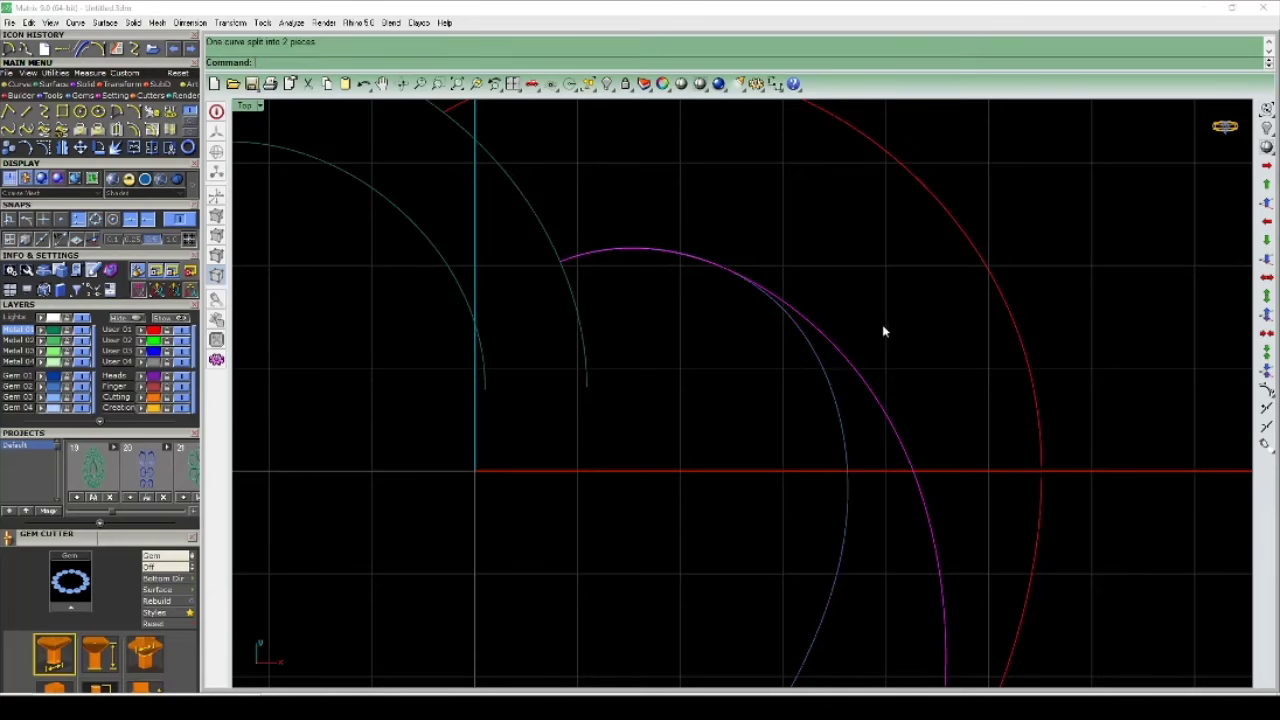
Step: Move one control point of the inner right arc down and to the right
{"action": "left_click_drag", "start_coordinate": [852, 345], "coordinate": [870, 390]}
{"action": "scroll", "coordinate": [870, 390], "scroll_direction": "down", "scroll_amount": 2}
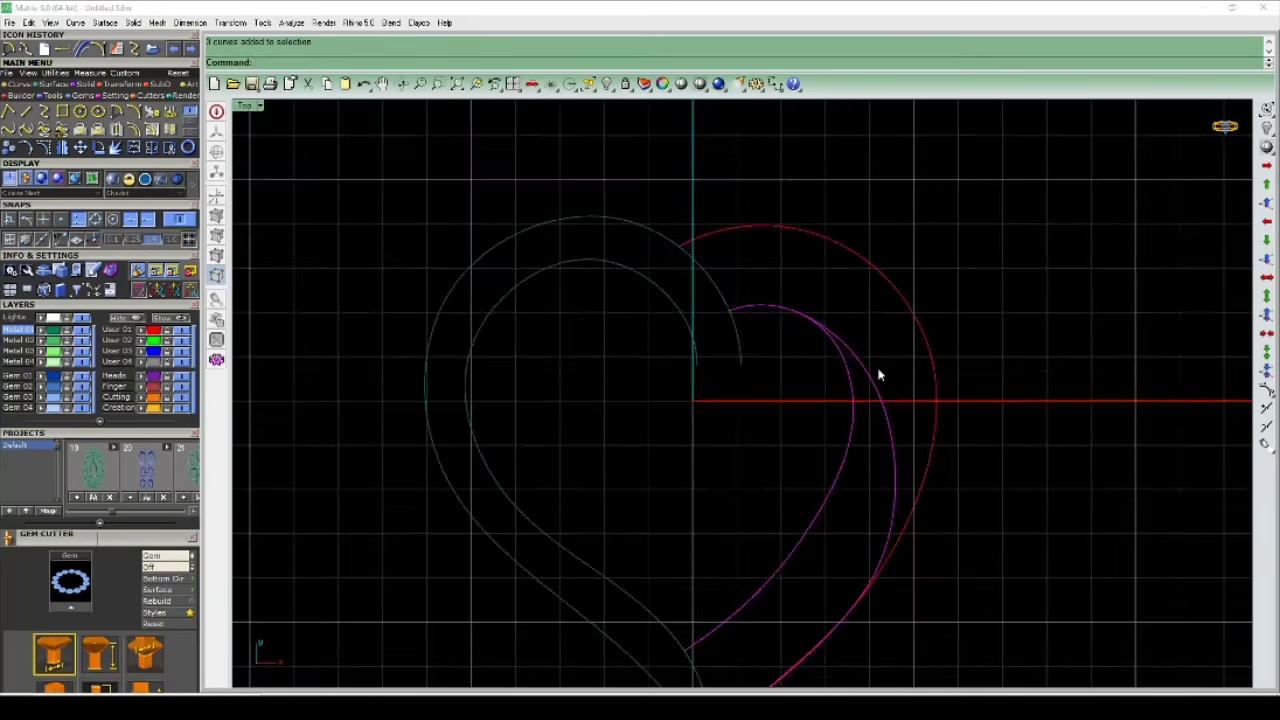
{"action": "right_click_drag", "start_coordinate": [889, 389], "coordinate": [850, 374]}
{"action": "scroll", "coordinate": [808, 537], "scroll_direction": "up", "scroll_amount": 4}
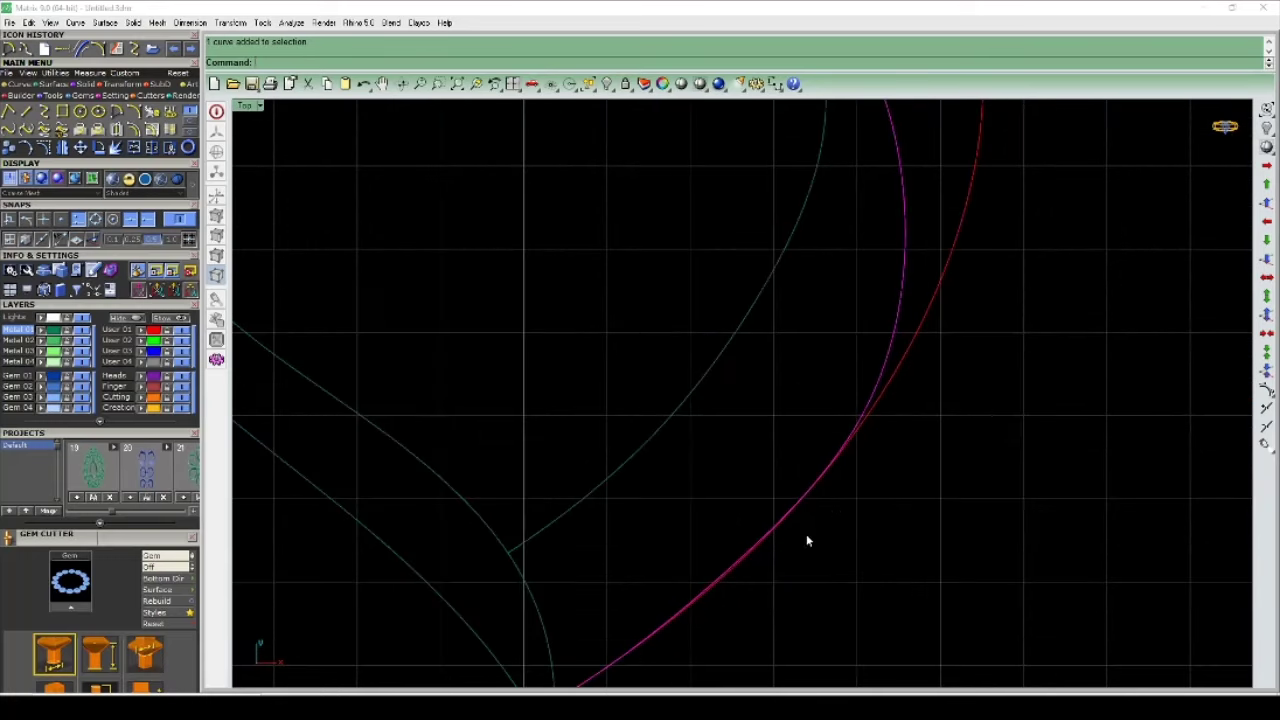
{"action": "scroll", "coordinate": [828, 406], "scroll_direction": "up", "scroll_amount": 2}
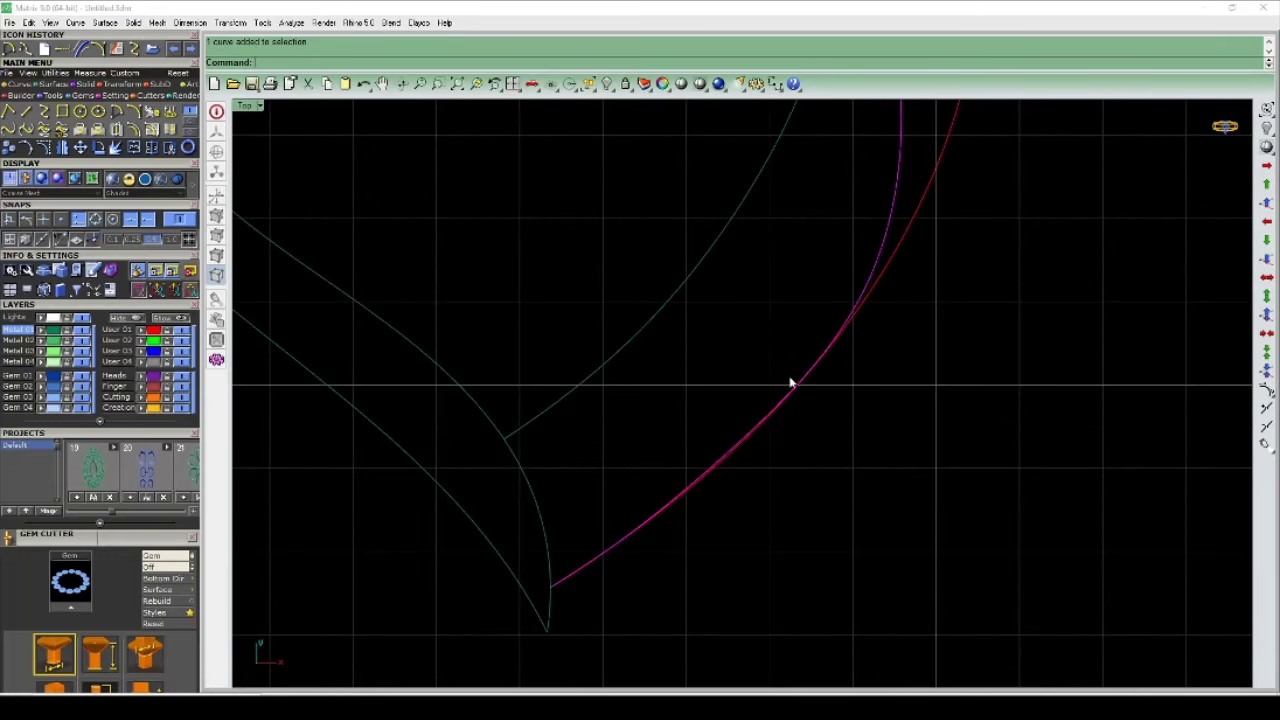
{"action": "scroll", "coordinate": [716, 476], "scroll_direction": "up", "scroll_amount": 2}
{"action": "scroll", "coordinate": [715, 470], "scroll_direction": "up", "scroll_amount": 1}
{"action": "key", "text": "F10"}
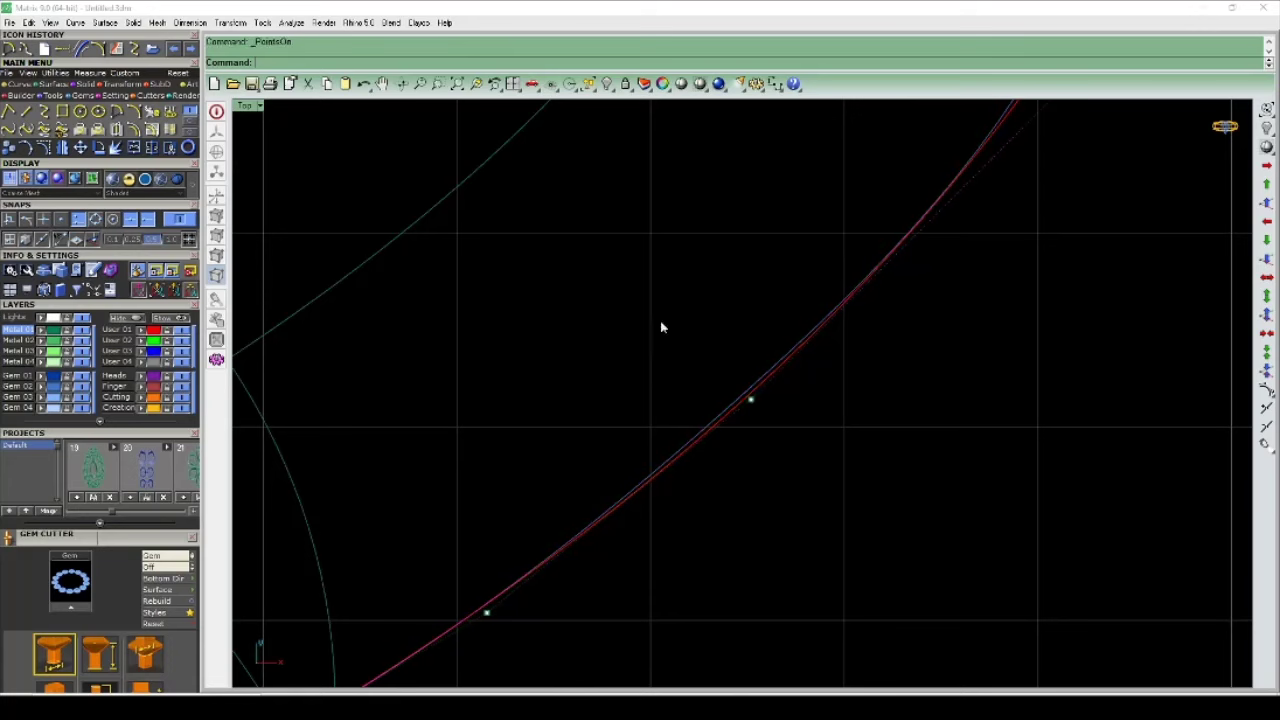
{"action": "scroll", "coordinate": [776, 456], "scroll_direction": "up", "scroll_amount": 2}
{"action": "left_click", "coordinate": [777, 427]}
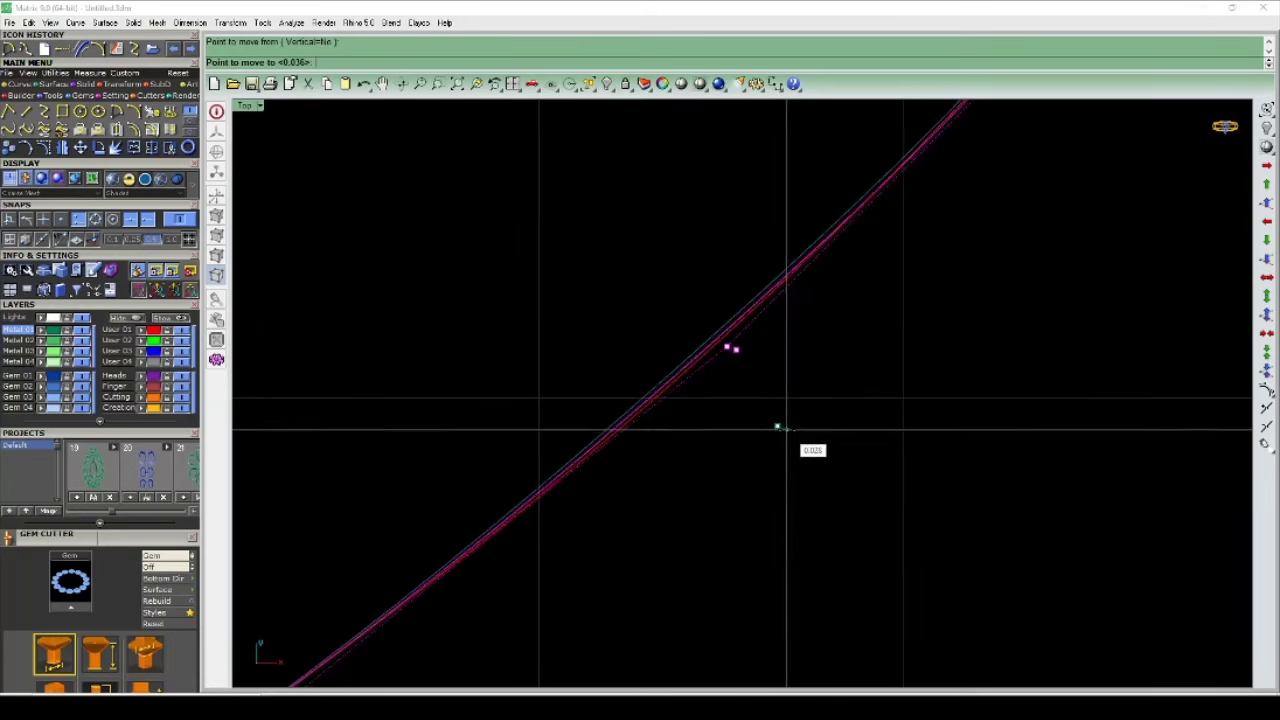
{"action": "left_click", "coordinate": [790, 438]}
{"action": "scroll", "coordinate": [805, 420], "scroll_direction": "down", "scroll_amount": 3}
{"action": "scroll", "coordinate": [813, 388], "scroll_direction": "down", "scroll_amount": 3}
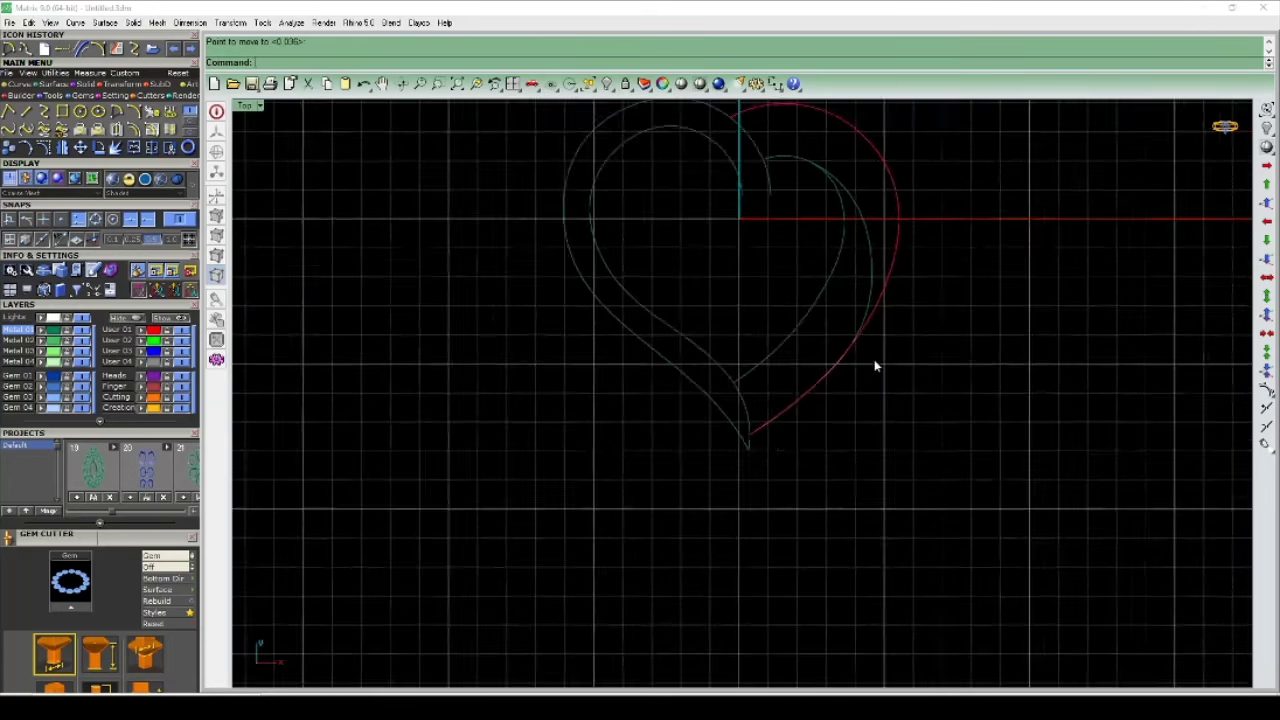
{"action": "scroll", "coordinate": [870, 350], "scroll_direction": "up", "scroll_amount": 3}
Step: Split the right-side curve with the cutting curve into four pieces
{"action": "left_click", "coordinate": [843, 387]}
{"action": "scroll", "coordinate": [833, 373], "scroll_direction": "up", "scroll_amount": 1}
{"action": "type", "text": "S"}
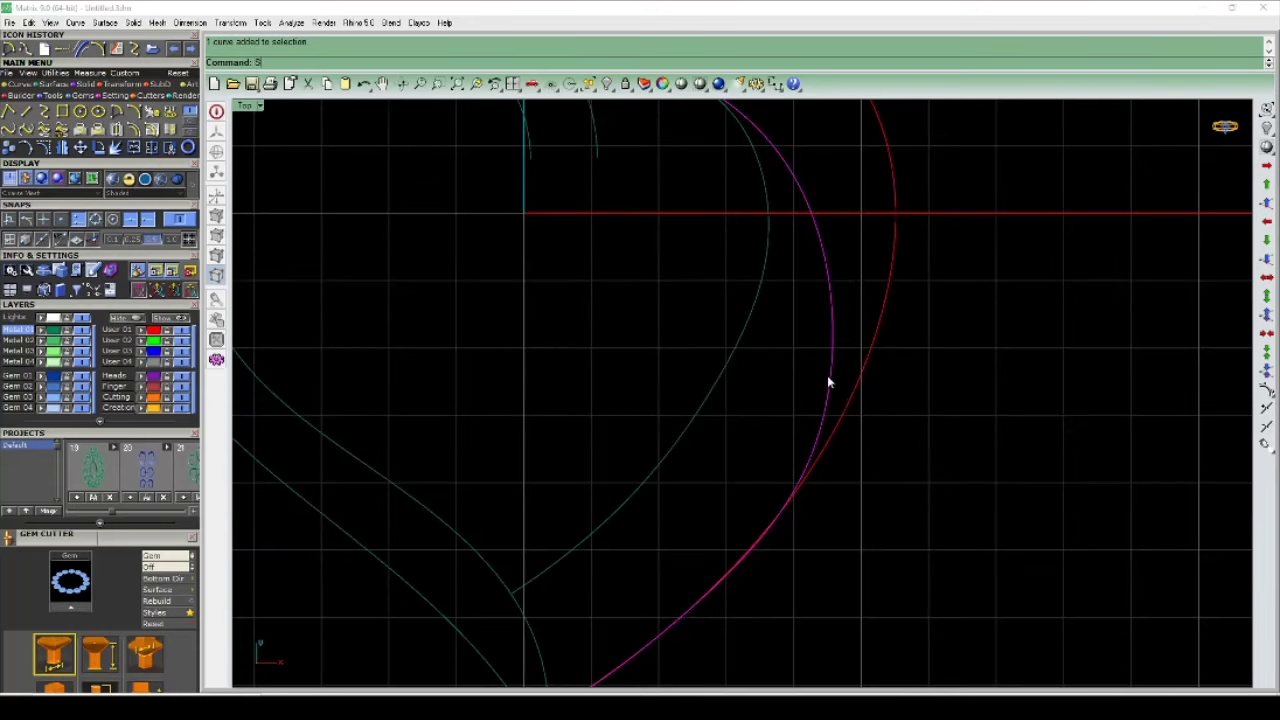
{"action": "type", "text": "plit"}
{"action": "key", "text": "Return"}
{"action": "left_click", "coordinate": [866, 343]}
{"action": "key", "text": "Return"}
Step: Rebuild one split piece as an 8-point, degree-3 curve
{"action": "left_click", "coordinate": [815, 310]}
{"action": "scroll", "coordinate": [818, 362], "scroll_direction": "down", "scroll_amount": 3}
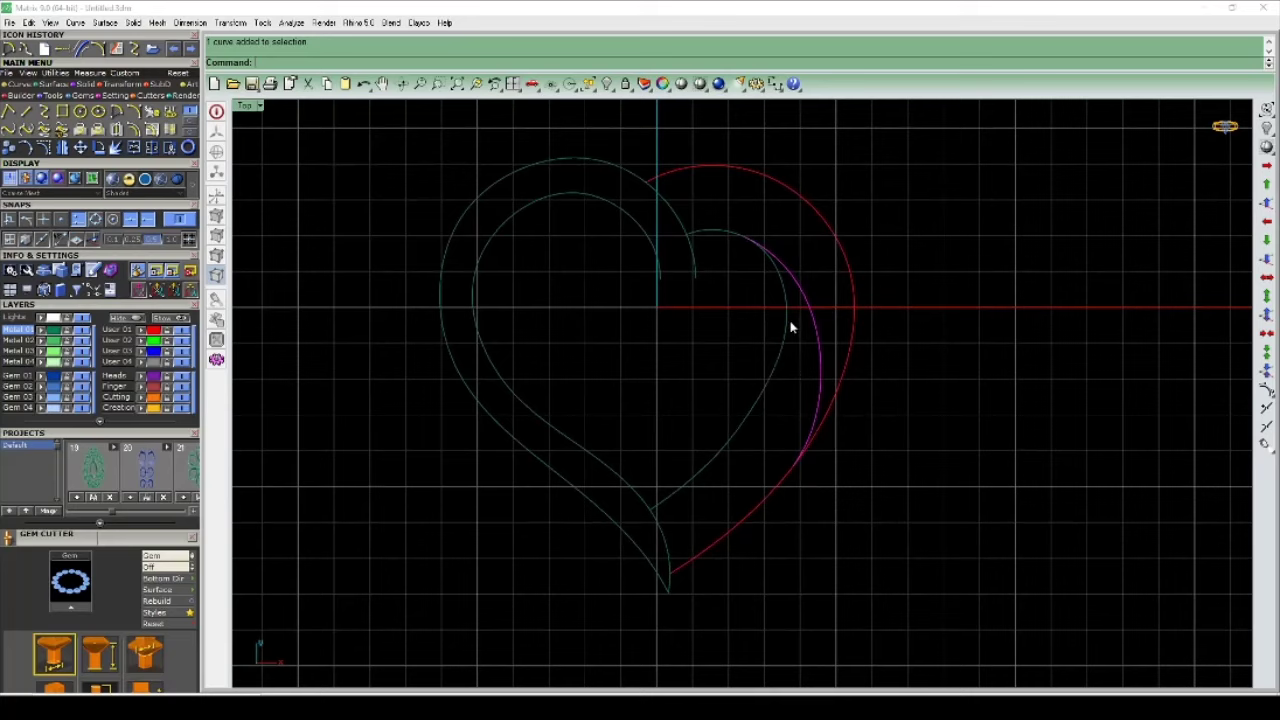
{"action": "key", "text": "F10"}
{"action": "key", "text": "F11"}
{"action": "type", "text": "rebuild"}
{"action": "key", "text": "Return"}
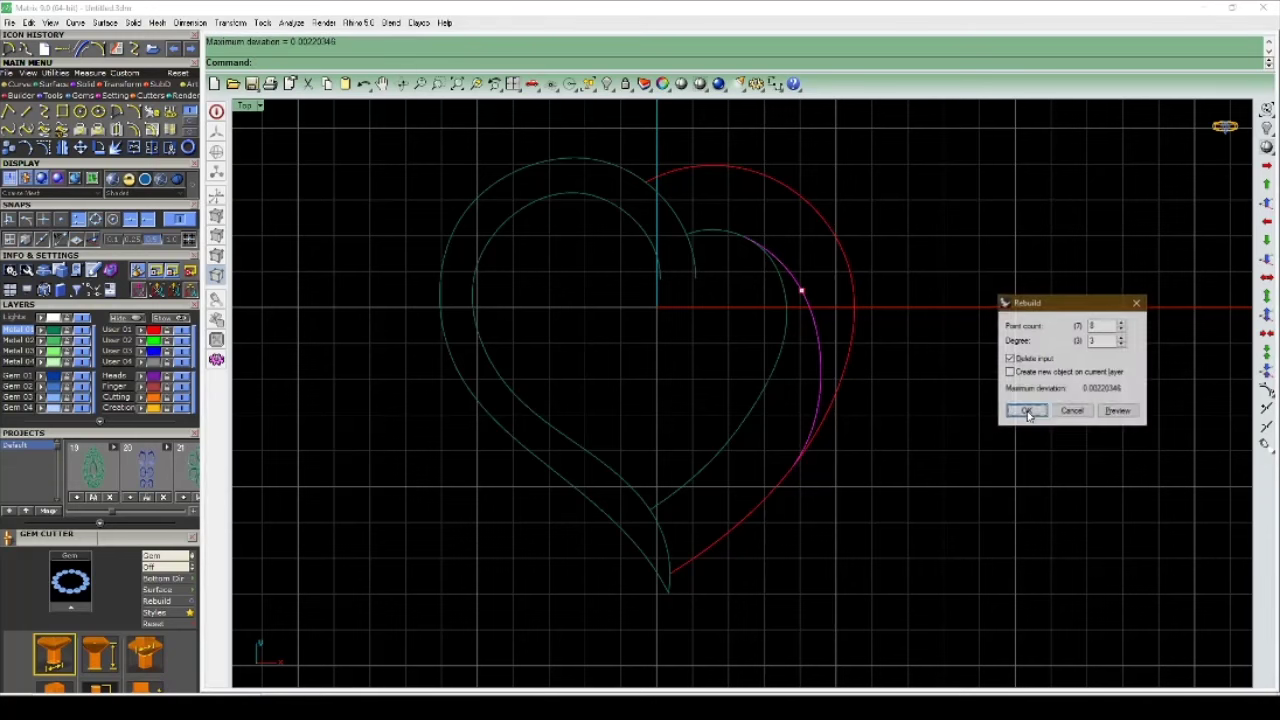
{"action": "left_click", "coordinate": [1027, 414]}
Step: Show the rebuilt curve's control points and select its middle points
{"action": "scroll", "coordinate": [797, 345], "scroll_direction": "up", "scroll_amount": 2}
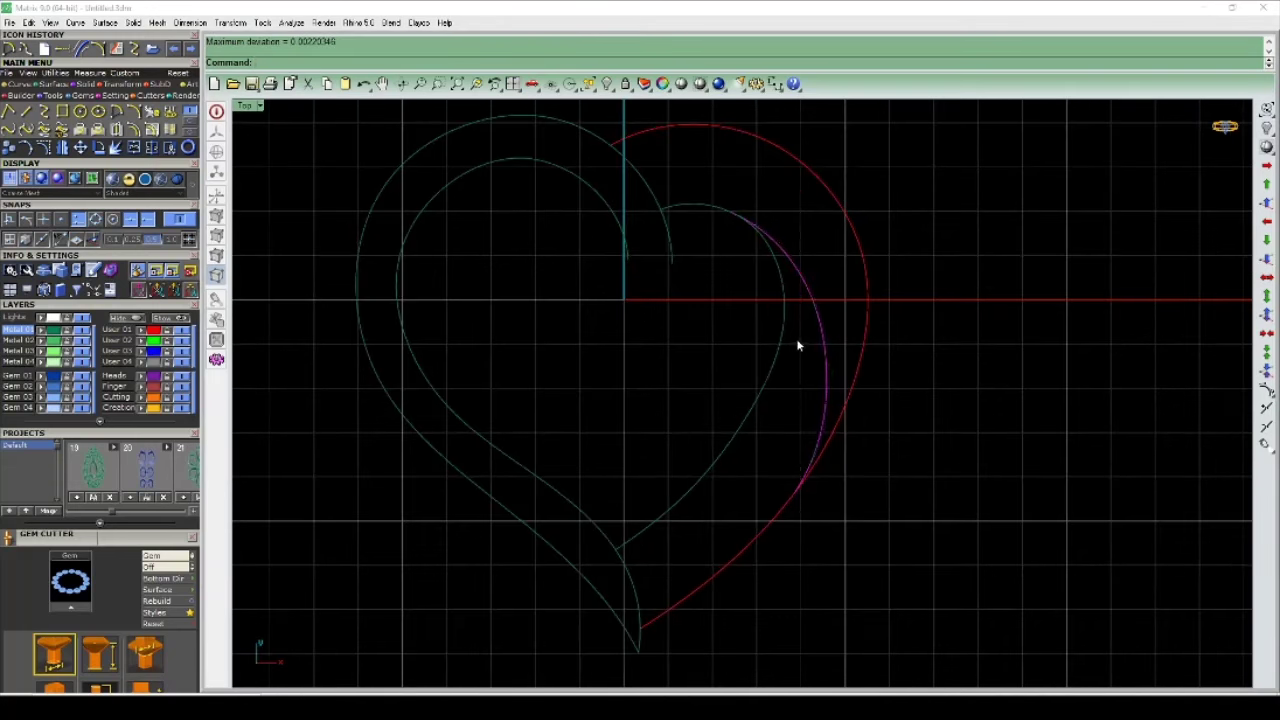
{"action": "key", "text": "F10"}
{"action": "left_click_drag", "start_coordinate": [700, 425], "coordinate": [852, 340]}
{"action": "left_click_drag", "start_coordinate": [711, 334], "coordinate": [874, 258], "text": "shift"}
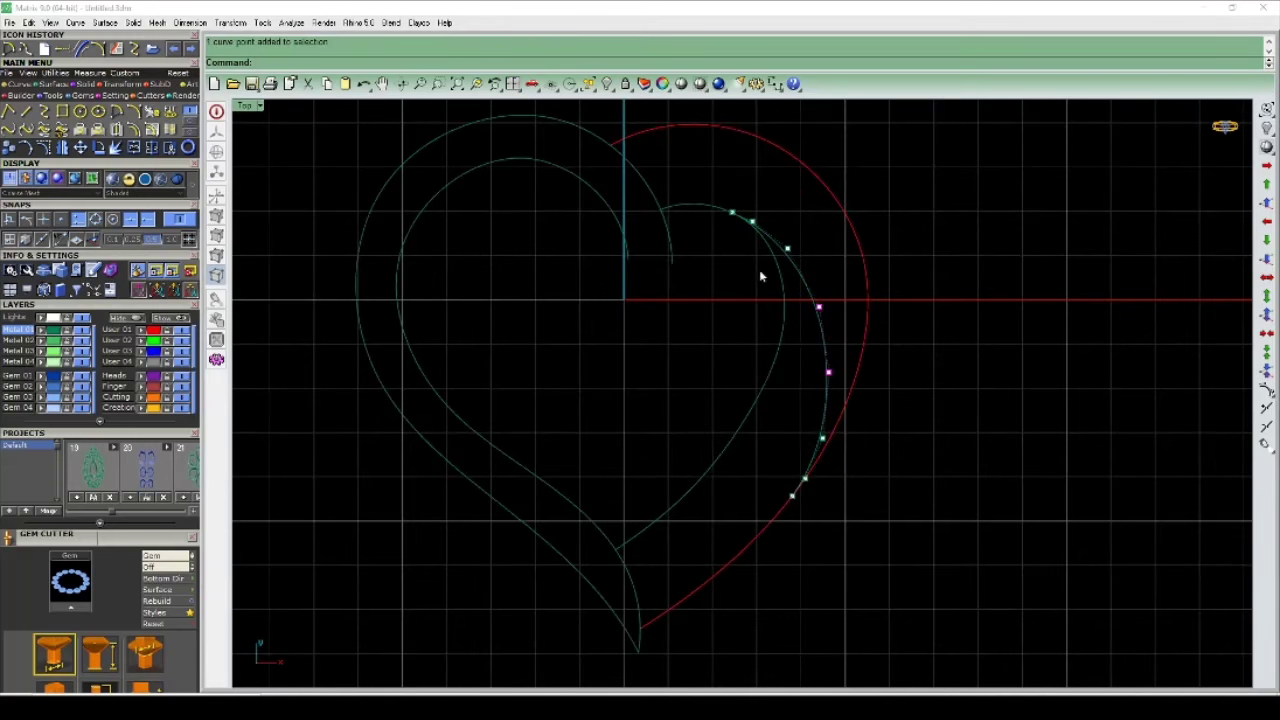
Step: Maximise the Perspective view and lift the selected points vertically by 1 unit
{"action": "key", "text": "ctrl+F4"}
{"action": "right_click_drag", "start_coordinate": [791, 291], "coordinate": [850, 457]}
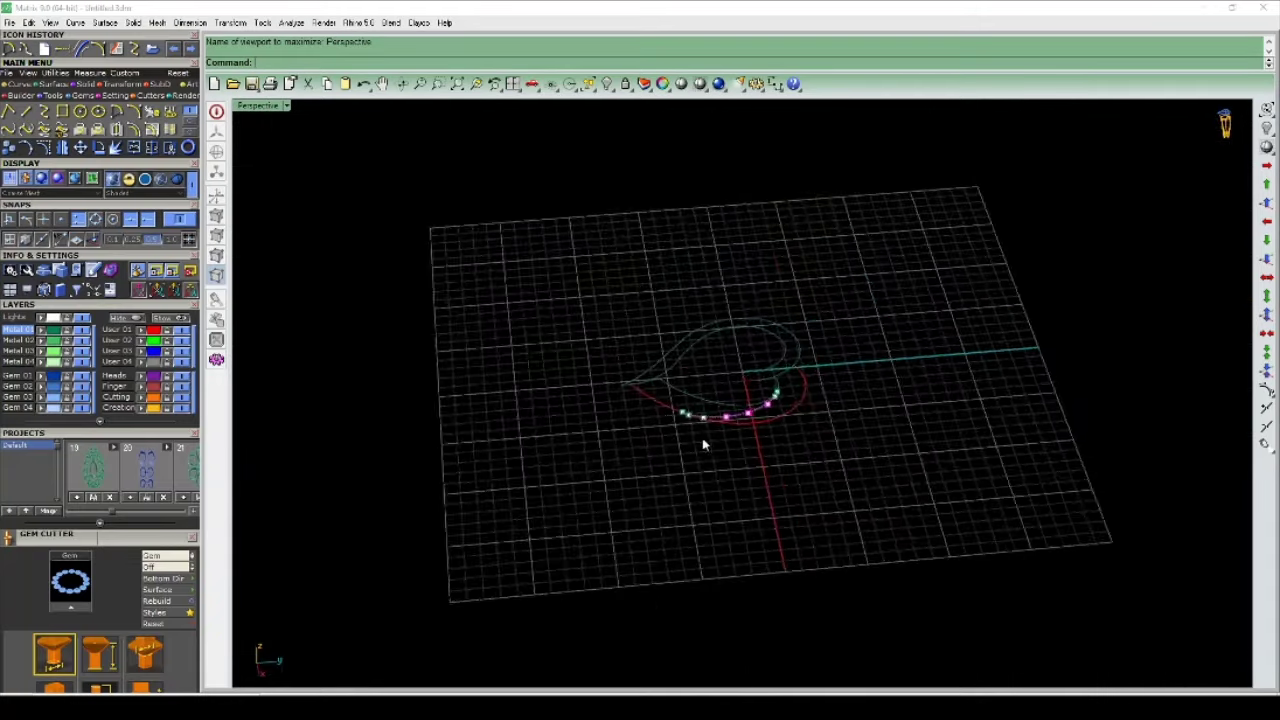
{"action": "scroll", "coordinate": [850, 457], "scroll_direction": "up", "scroll_amount": 3}
{"action": "type", "text": "v"}
{"action": "key", "text": "Return"}
{"action": "left_click", "coordinate": [928, 443]}
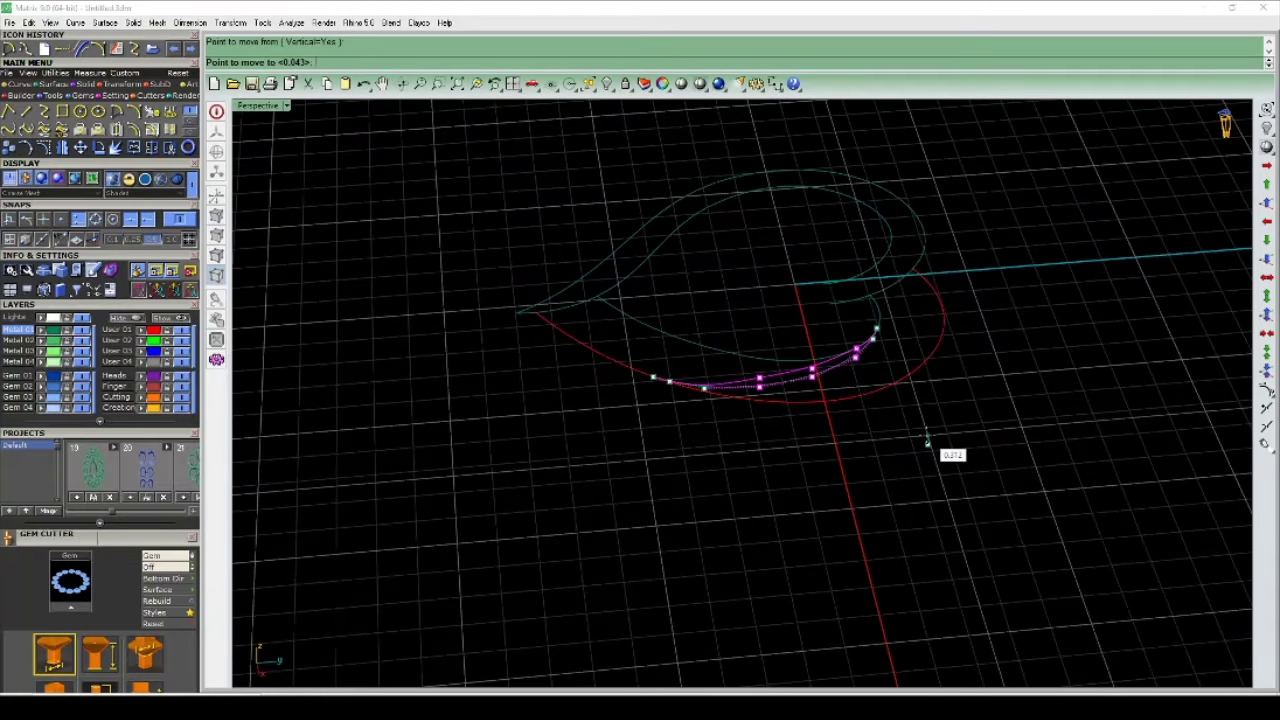
{"action": "type", "text": "1"}
{"action": "key", "text": "Return"}
Step: Drag individual curve points to shape and flatten the raised arch
{"action": "mouse_move", "coordinate": [926, 434]}
{"action": "right_mouse_down"}
{"action": "mouse_move", "coordinate": [815, 384]}
{"action": "mouse_move", "coordinate": [840, 375]}
{"action": "mouse_move", "coordinate": [777, 380]}
{"action": "right_mouse_up"}
{"action": "left_click", "coordinate": [833, 370]}
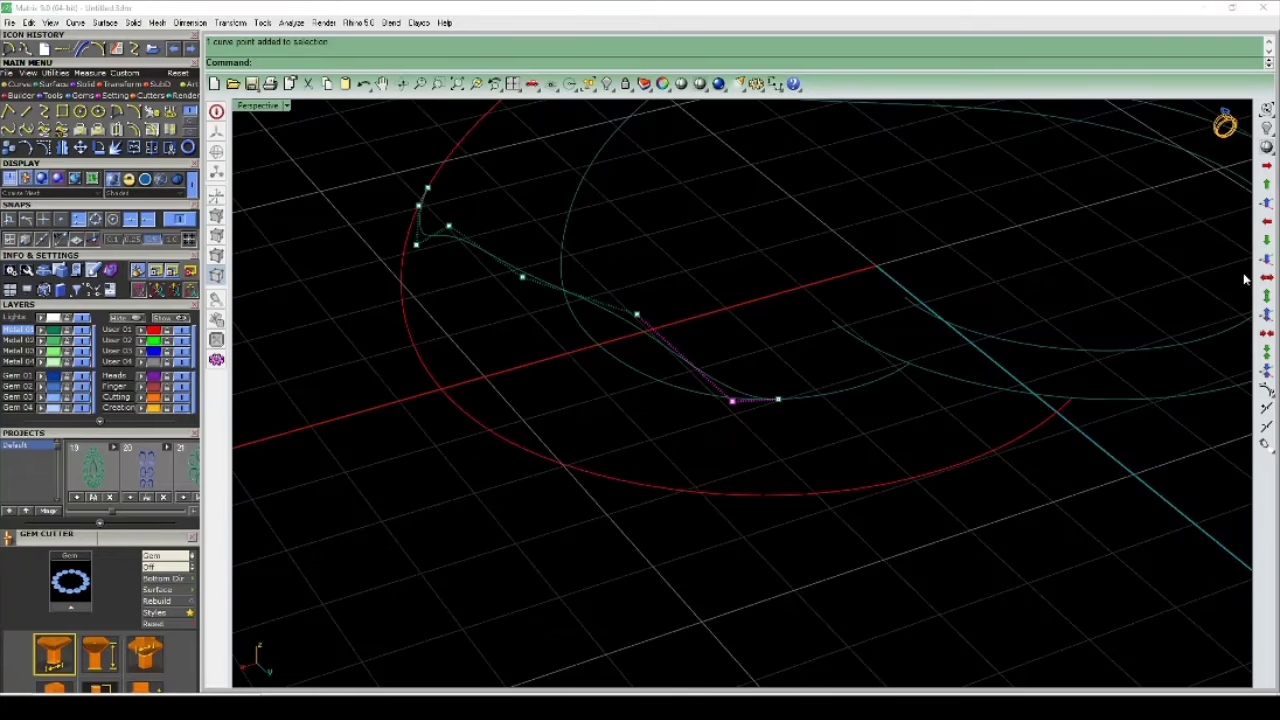
{"action": "left_click_drag", "start_coordinate": [730, 400], "coordinate": [714, 414]}
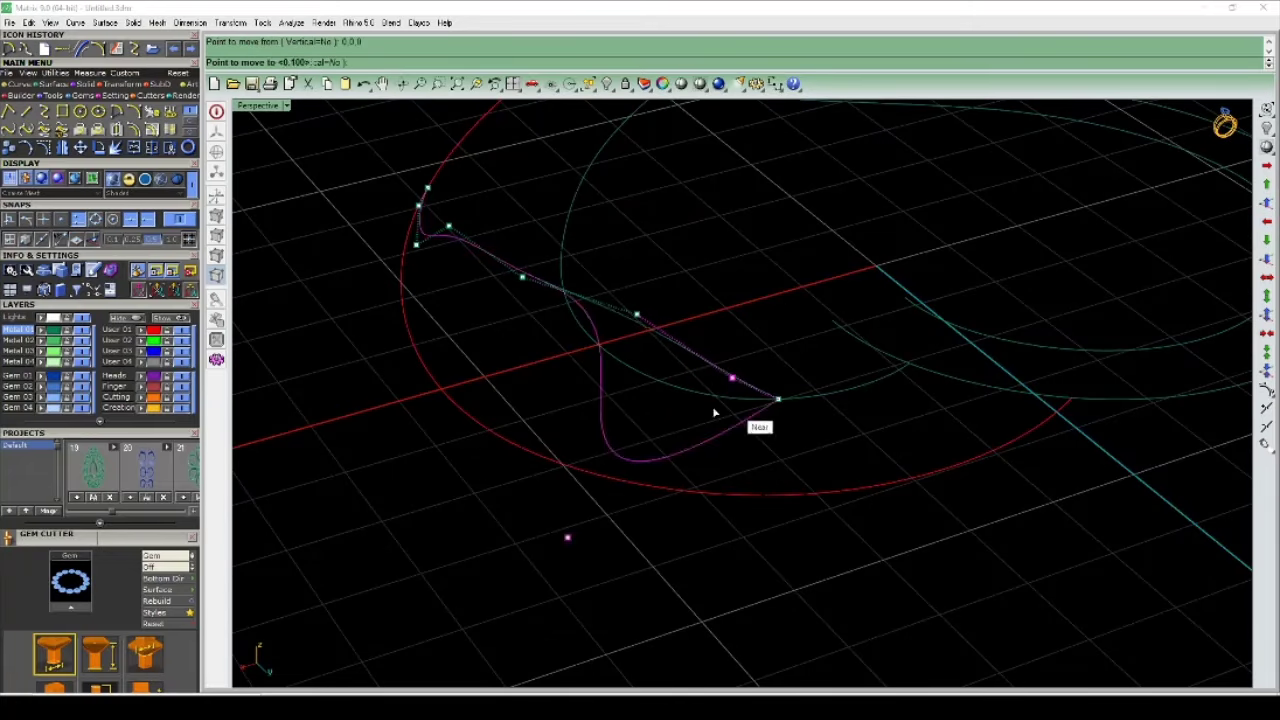
{"action": "right_click_drag", "start_coordinate": [714, 414], "coordinate": [773, 382]}
{"action": "left_click", "coordinate": [708, 314]}
{"action": "mouse_move", "coordinate": [743, 314]}
{"action": "right_mouse_down"}
{"action": "mouse_move", "coordinate": [760, 360]}
{"action": "mouse_move", "coordinate": [641, 370]}
{"action": "mouse_move", "coordinate": [804, 268]}
{"action": "right_mouse_up"}
Step: Select the right-hand curve points and orbit around the curves to inspect the arch
{"action": "left_click_drag", "start_coordinate": [765, 194], "coordinate": [875, 290]}
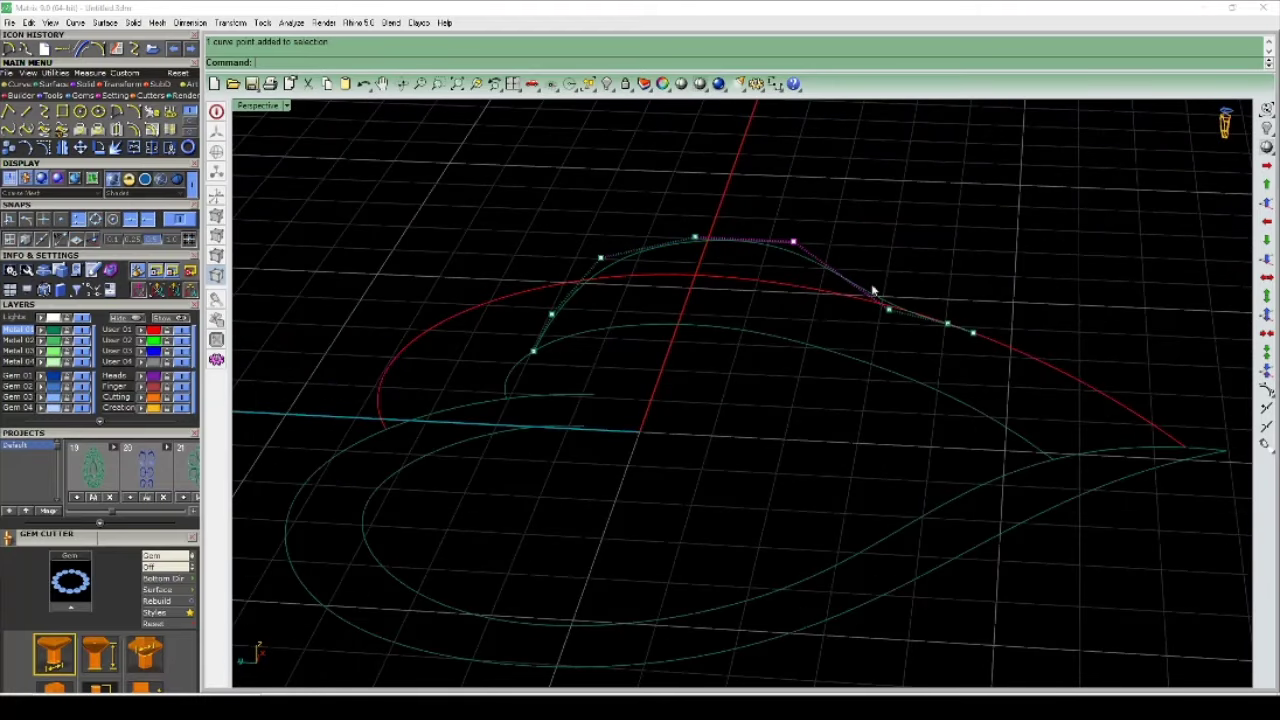
{"action": "left_click", "coordinate": [888, 309]}
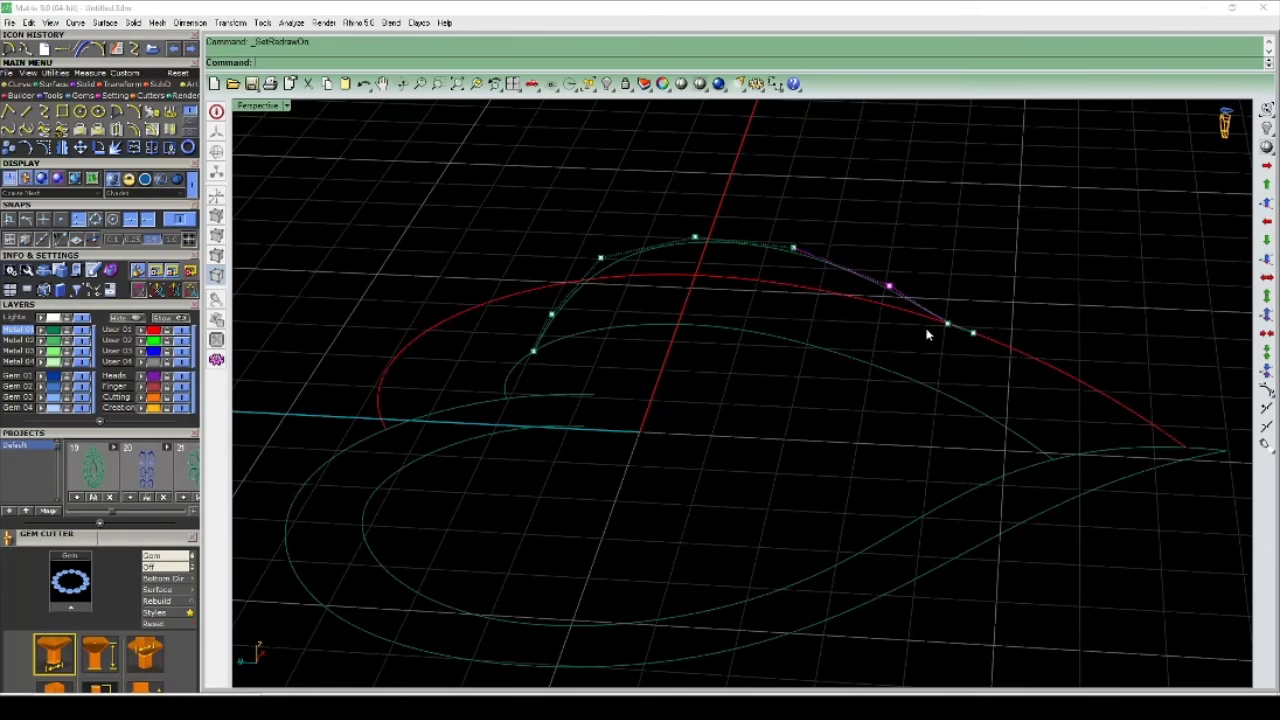
{"action": "left_click_drag", "start_coordinate": [928, 224], "coordinate": [978, 358]}
{"action": "right_click_drag", "start_coordinate": [978, 360], "coordinate": [792, 367]}
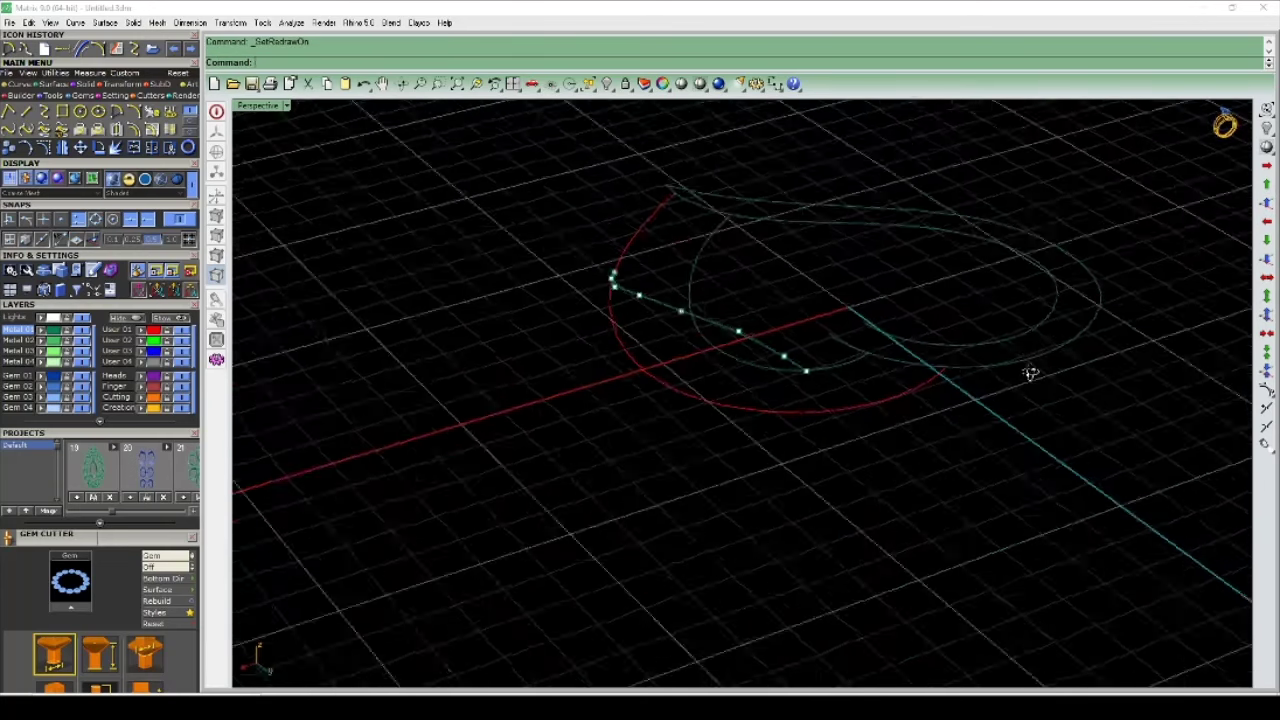
{"action": "scroll", "coordinate": [792, 367], "scroll_direction": "up", "scroll_amount": 3}
{"action": "mouse_move", "coordinate": [889, 357]}
{"action": "right_mouse_down"}
{"action": "mouse_move", "coordinate": [803, 397]}
{"action": "mouse_move", "coordinate": [1049, 357]}
{"action": "mouse_move", "coordinate": [1067, 394]}
{"action": "right_mouse_up"}
{"action": "key", "text": "Home"}
Step: Copy and paste the lifted arcs, then bring the hidden curves back into view
{"action": "key", "text": "Home"}
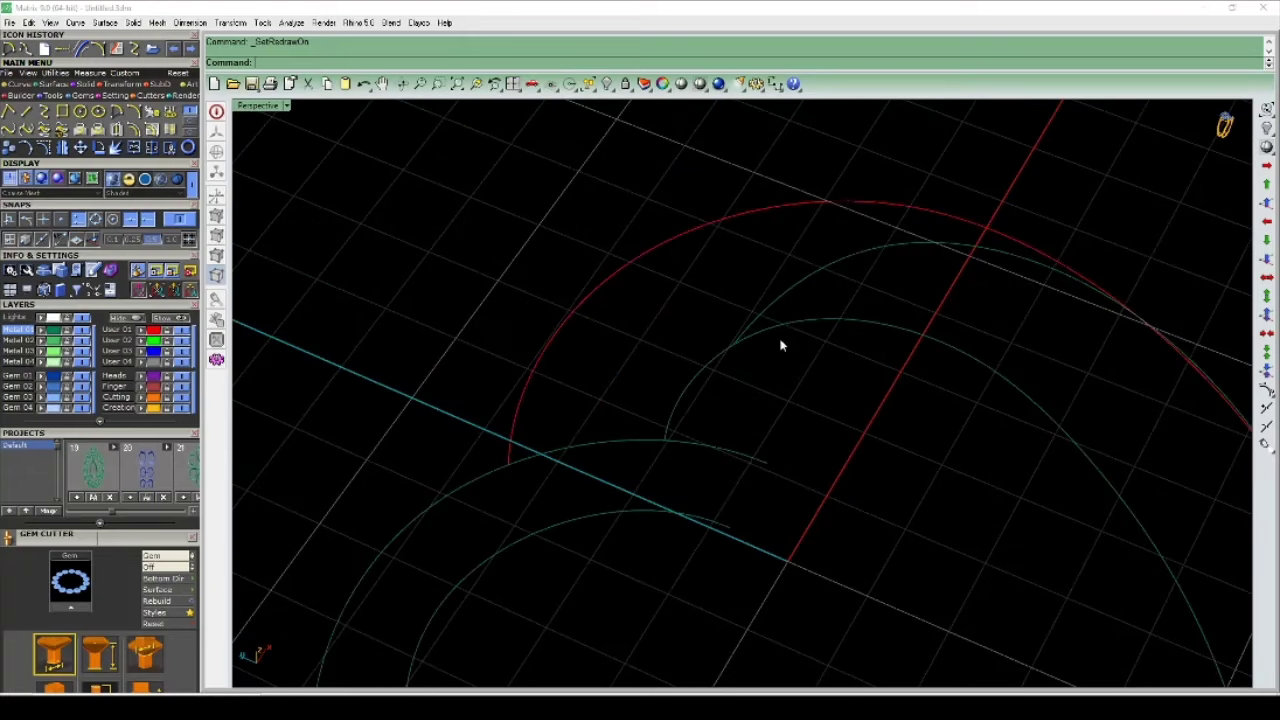
{"action": "left_click_drag", "start_coordinate": [1026, 302], "coordinate": [905, 440]}
{"action": "key", "text": "Home"}
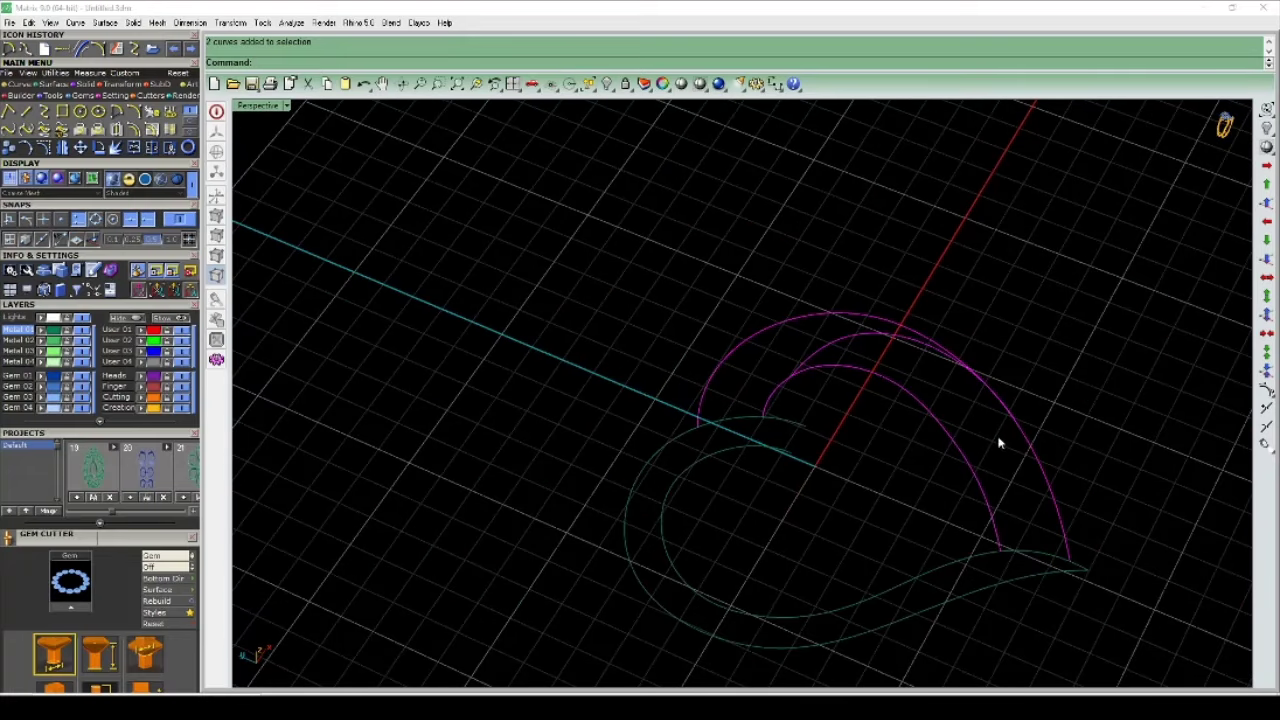
{"action": "key", "text": "Home"}
{"action": "left_click_drag", "start_coordinate": [1158, 530], "coordinate": [1077, 576]}
{"action": "left_click", "coordinate": [985, 492], "text": "shift"}
{"action": "key", "text": "ctrl+c"}
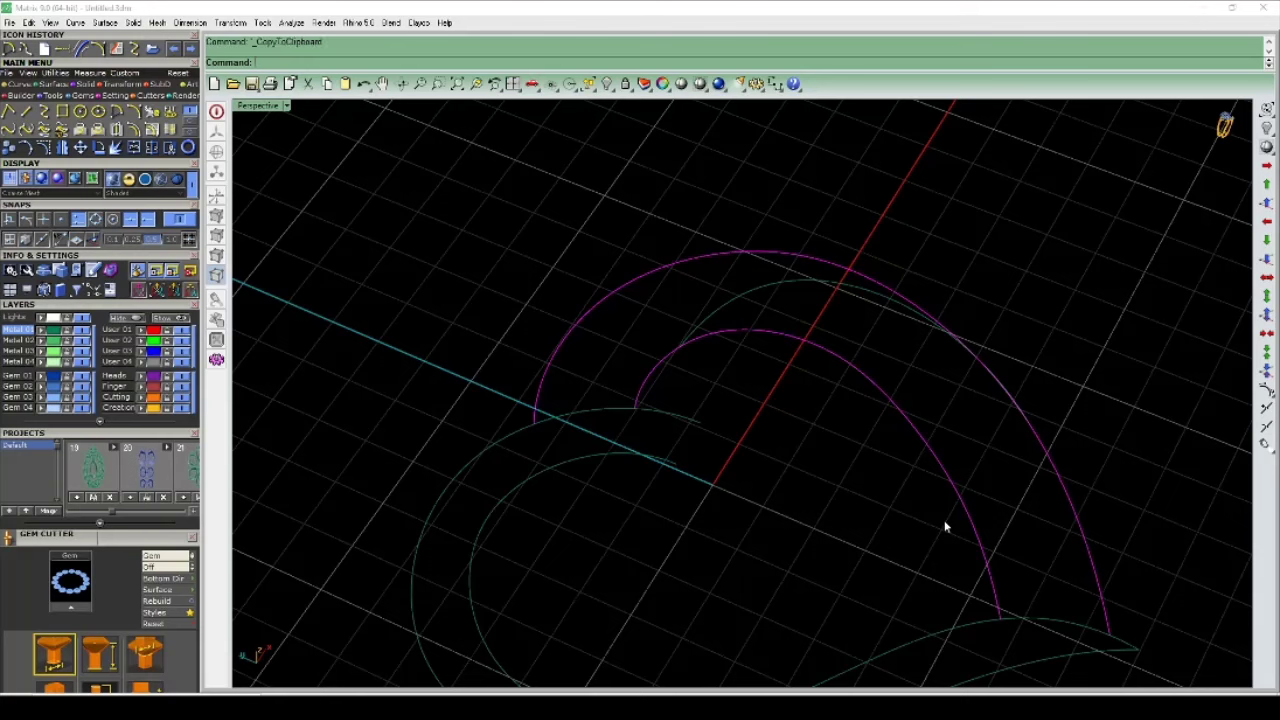
{"action": "key", "text": "ctrl+v"}
{"action": "key", "text": "ctrl+shift+h"}
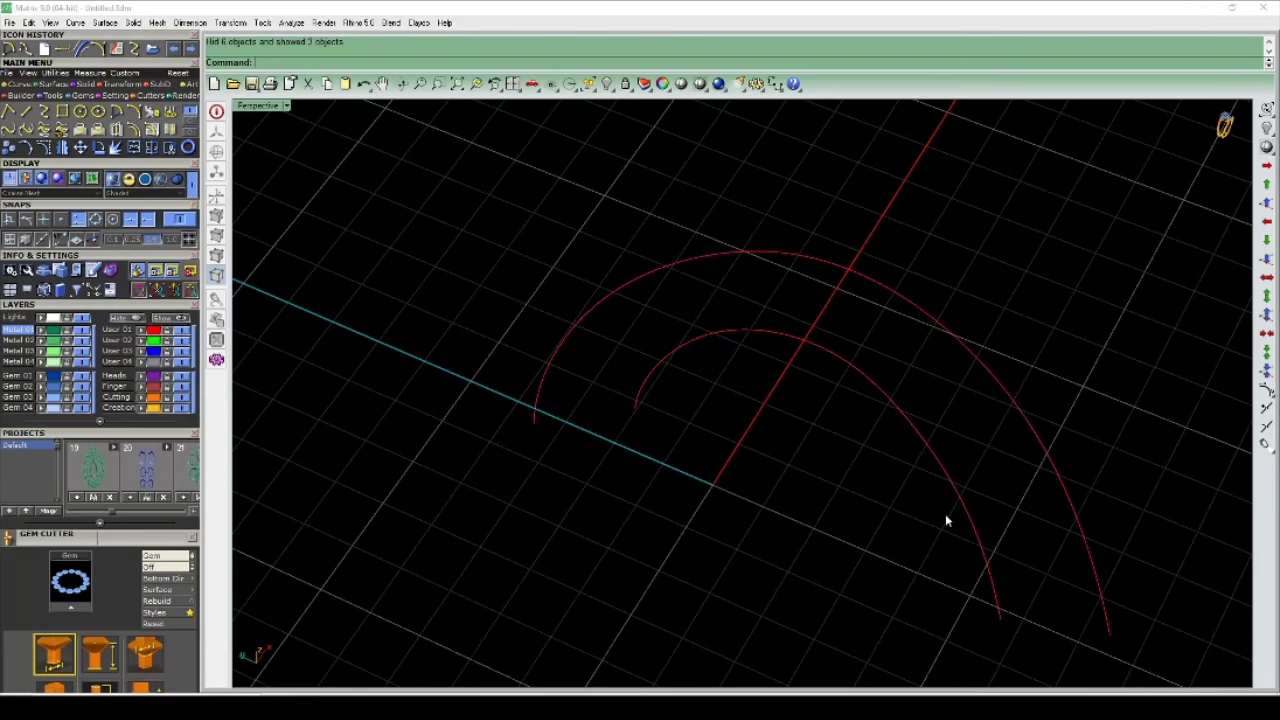
{"action": "key", "text": "ctrl+shift+h"}
{"action": "scroll", "coordinate": [730, 323], "scroll_direction": "up", "scroll_amount": 3}
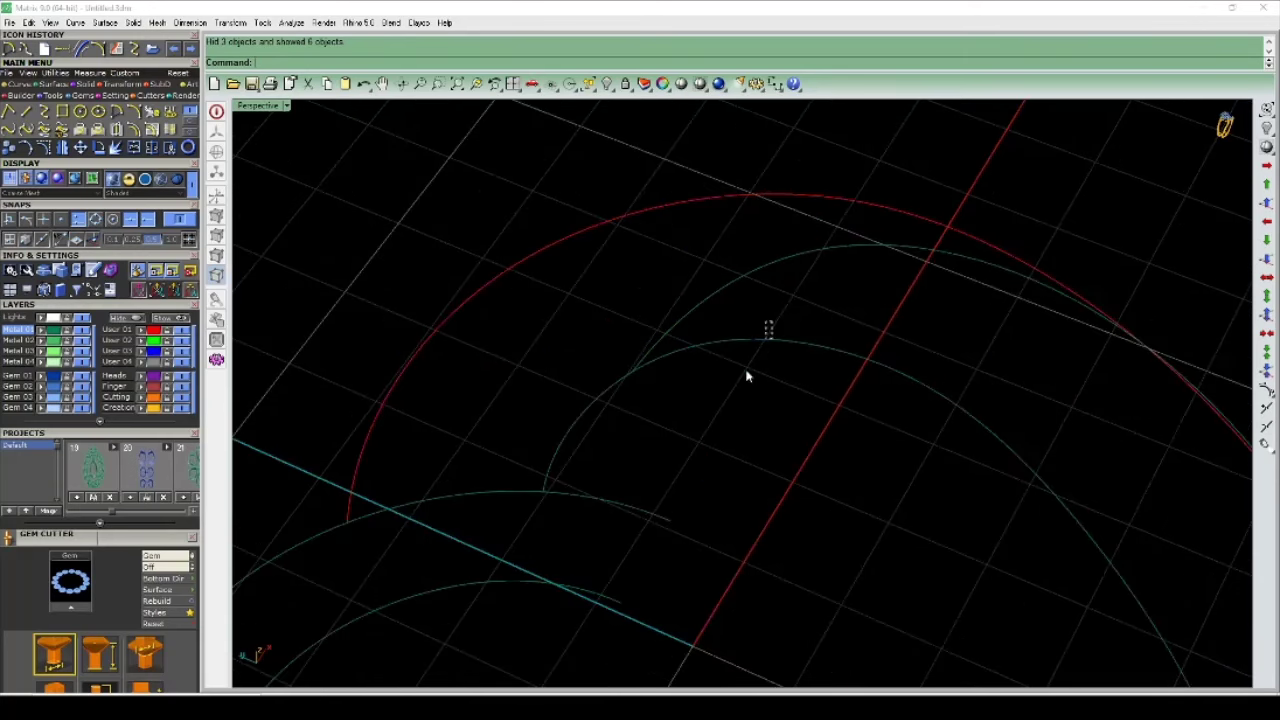
Step: Trim the inner arc against the upper arc
{"action": "left_click", "coordinate": [754, 343]}
{"action": "mouse_move", "coordinate": [754, 343]}
{"action": "right_mouse_down"}
{"action": "mouse_move", "coordinate": [922, 403]}
{"action": "mouse_move", "coordinate": [1020, 408]}
{"action": "mouse_move", "coordinate": [853, 384]}
{"action": "mouse_move", "coordinate": [923, 374]}
{"action": "mouse_move", "coordinate": [569, 300]}
{"action": "right_mouse_up"}
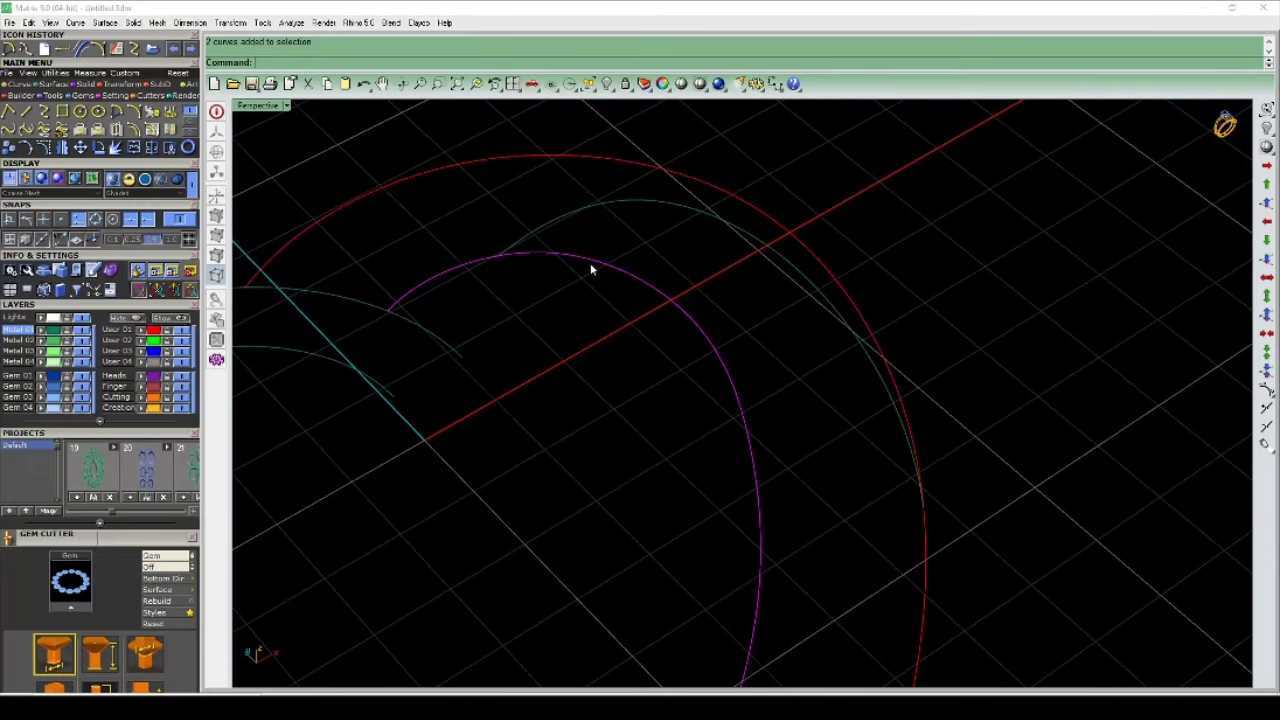
{"action": "left_click", "coordinate": [548, 222]}
{"action": "key", "text": "Return"}
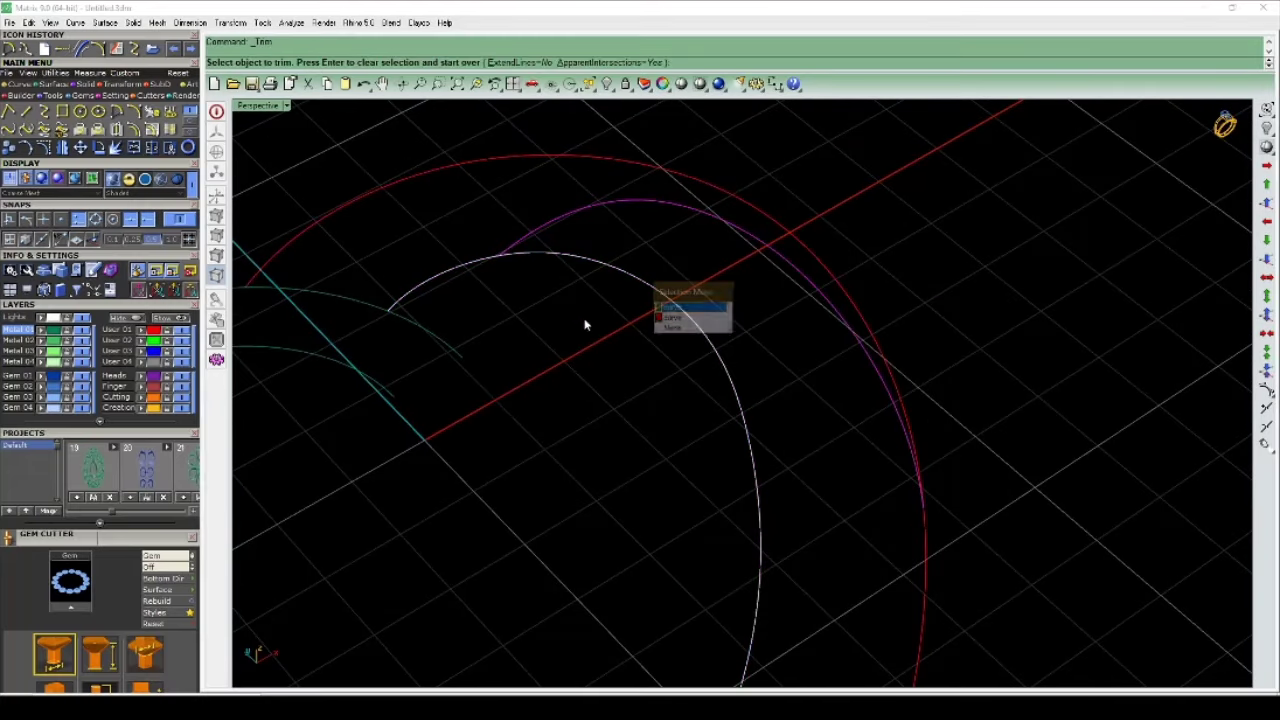
{"action": "left_click", "coordinate": [668, 295]}
{"action": "left_click", "coordinate": [668, 308]}
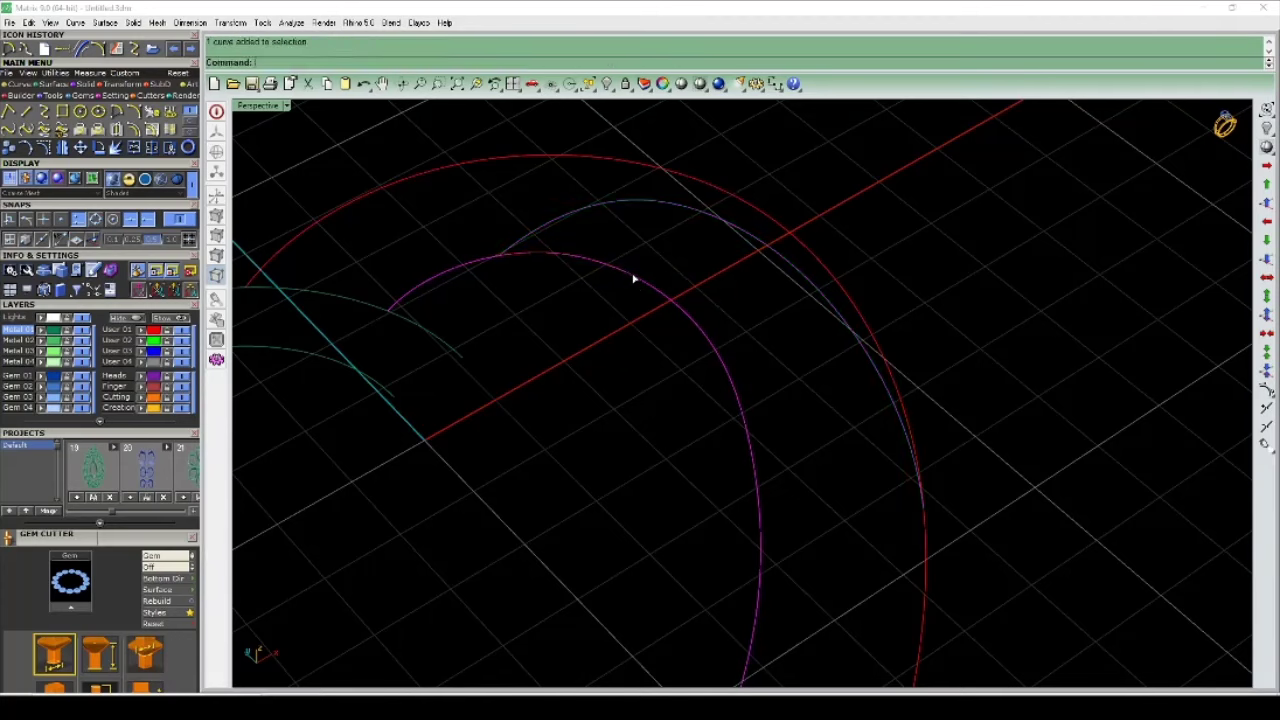
Step: Delete the leftover inner piece and join the two arc pieces into one curve
{"action": "key", "text": "Delete"}
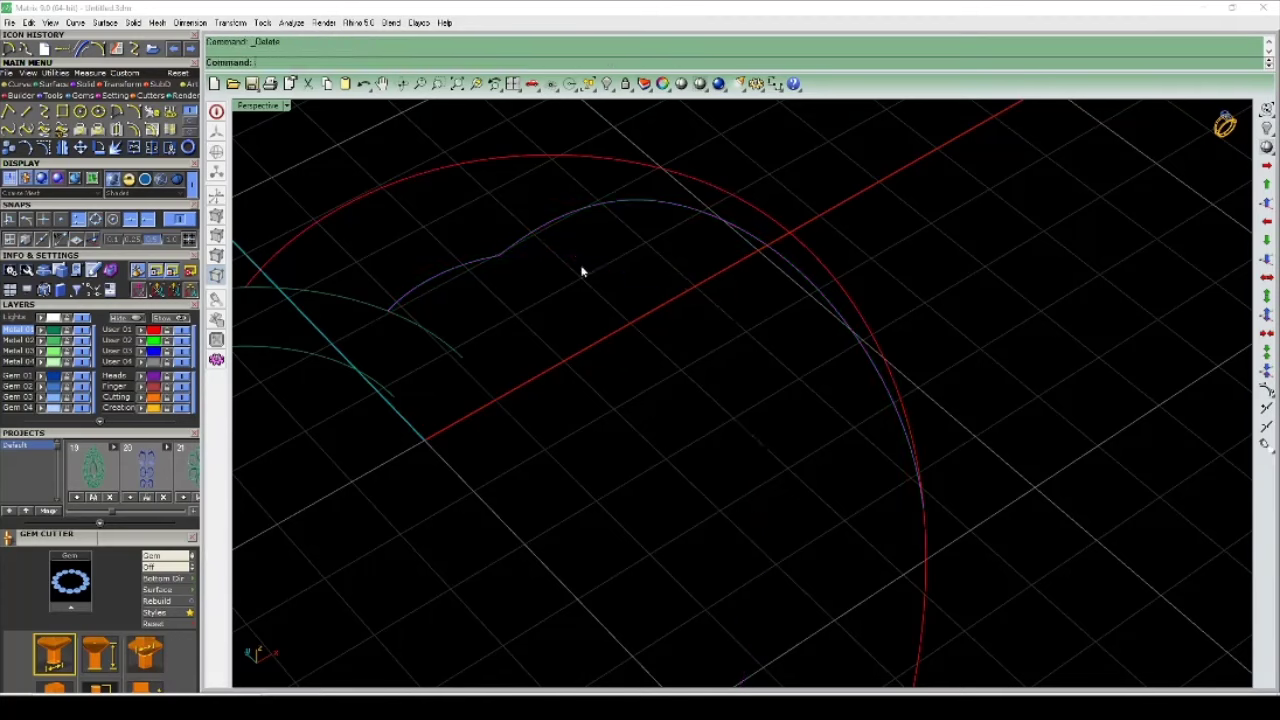
{"action": "key", "text": "ctrl+j"}
{"action": "left_click", "coordinate": [496, 262]}
{"action": "key", "text": "Return"}
Step: Rebuild the joined curve with a point count of 10 and display its control points
{"action": "type", "text": "rebuild"}
{"action": "key", "text": "Return"}
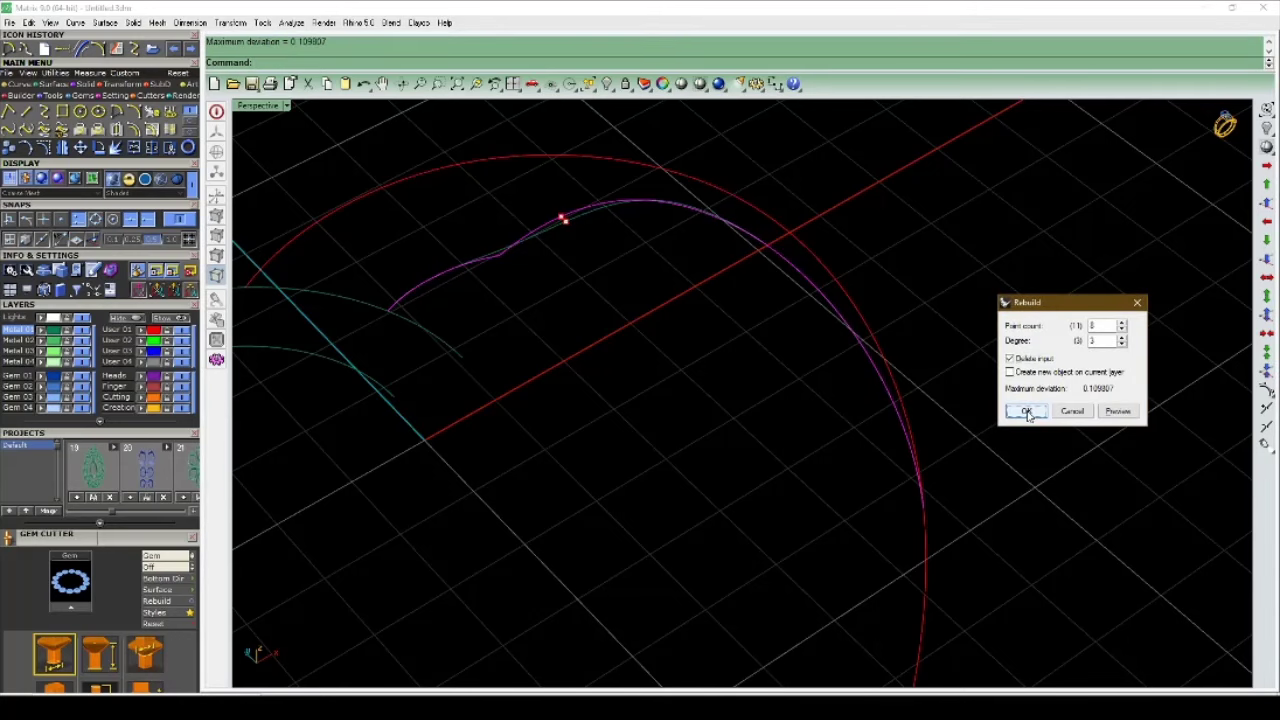
{"action": "double_click", "coordinate": [1100, 326]}
{"action": "type", "text": "10"}
{"action": "key", "text": "Return"}
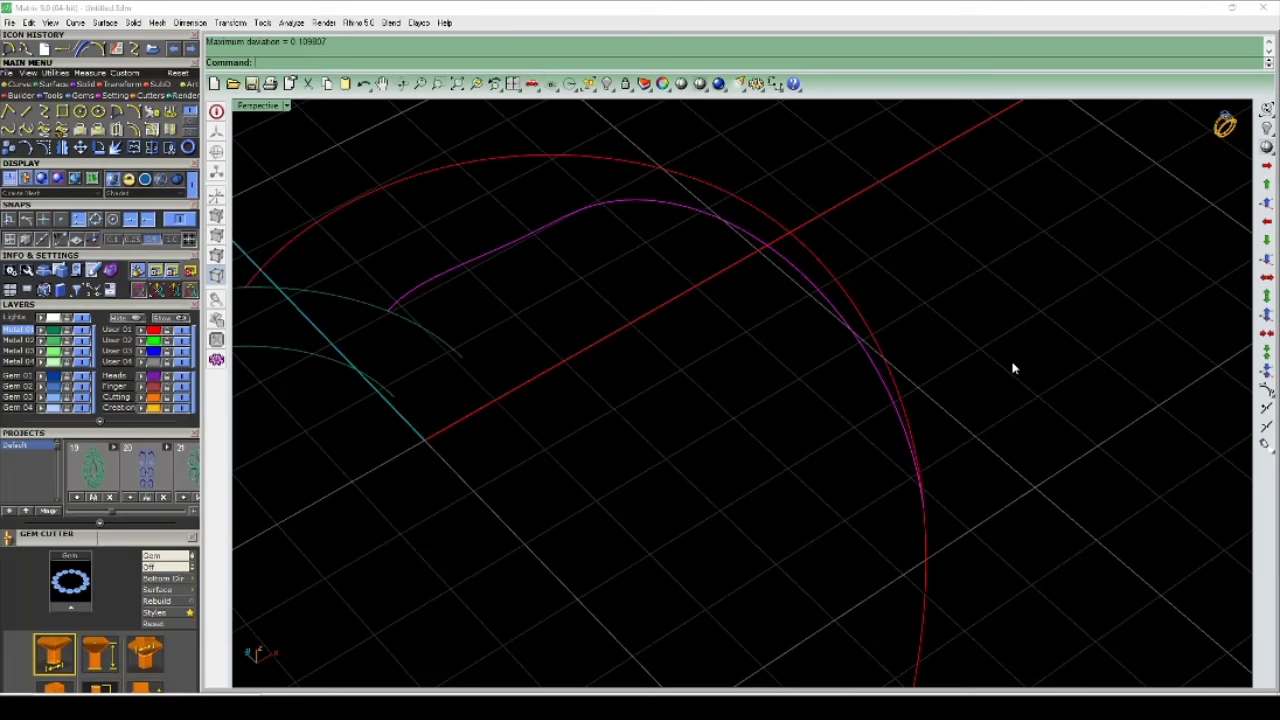
{"action": "key", "text": "F10"}
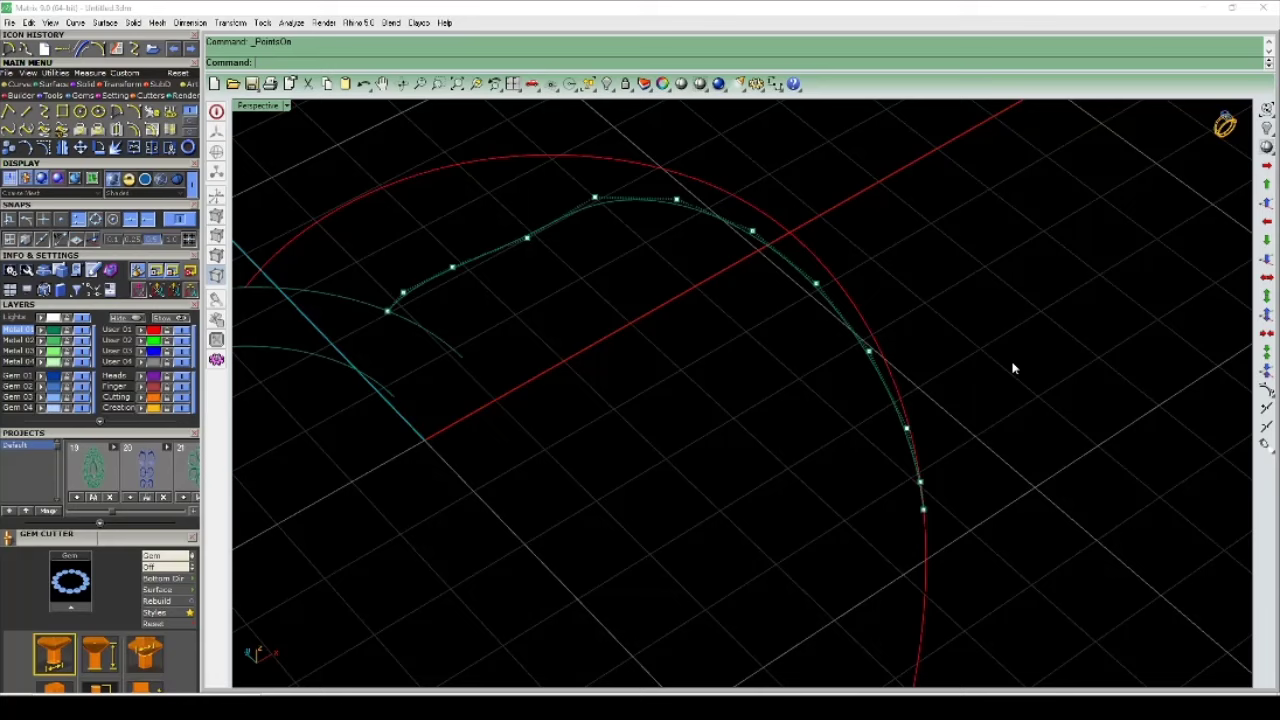
Step: Raise two control points on the curve's left part with alt+Up nudges
{"action": "left_click", "coordinate": [526, 237]}
{"action": "key", "text": "alt+Up"}
{"action": "key", "text": "alt+Up"}
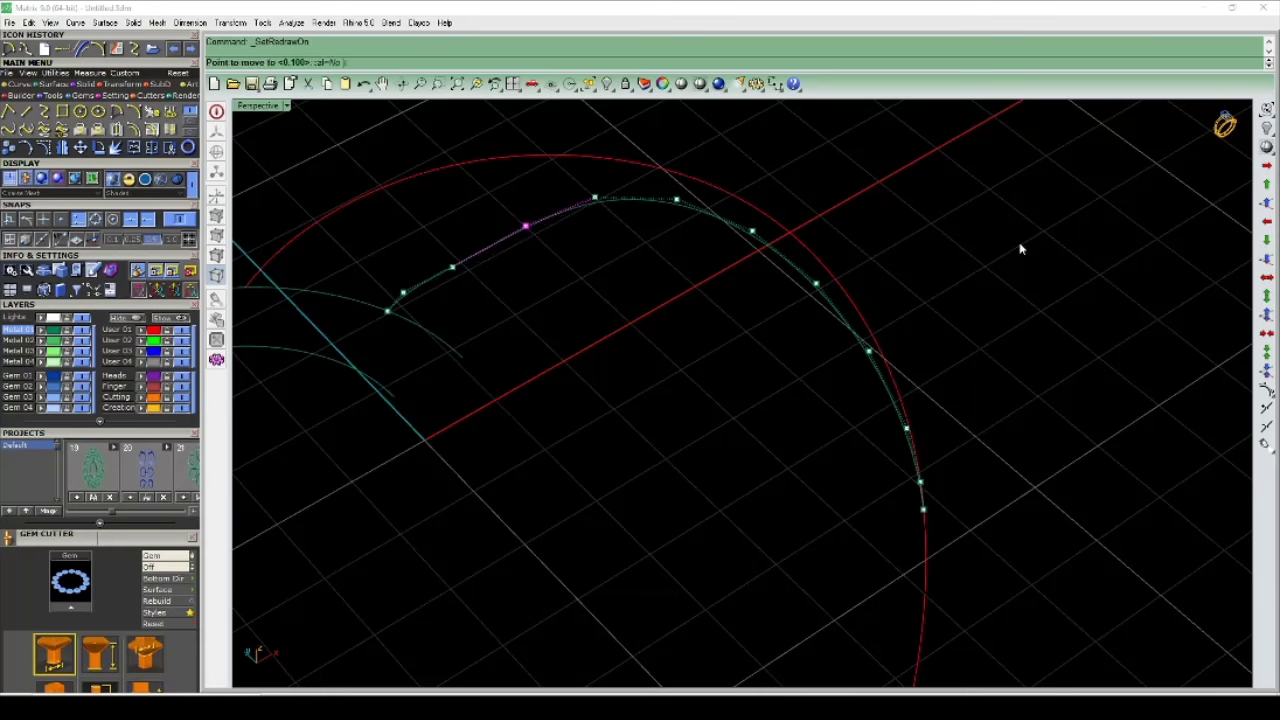
{"action": "left_click", "coordinate": [452, 267]}
{"action": "key", "text": "alt+Up"}
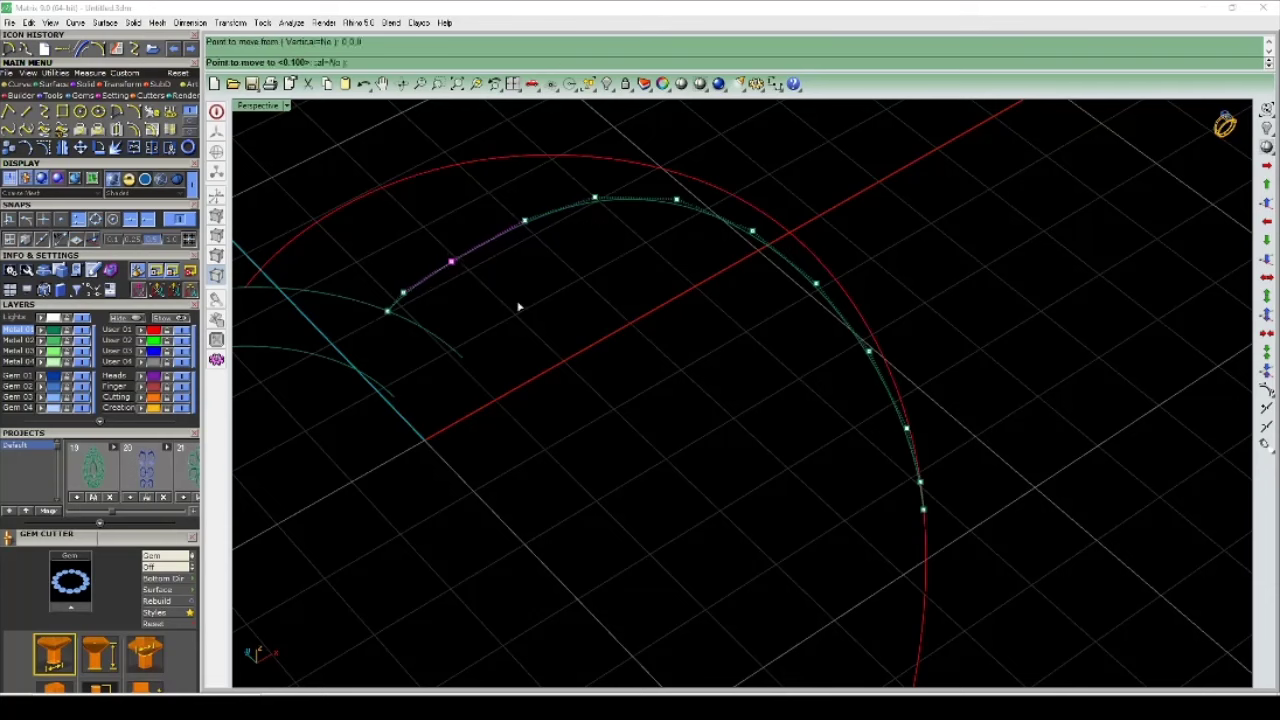
{"action": "key", "text": "alt+Up"}
{"action": "key", "text": "alt+Up"}
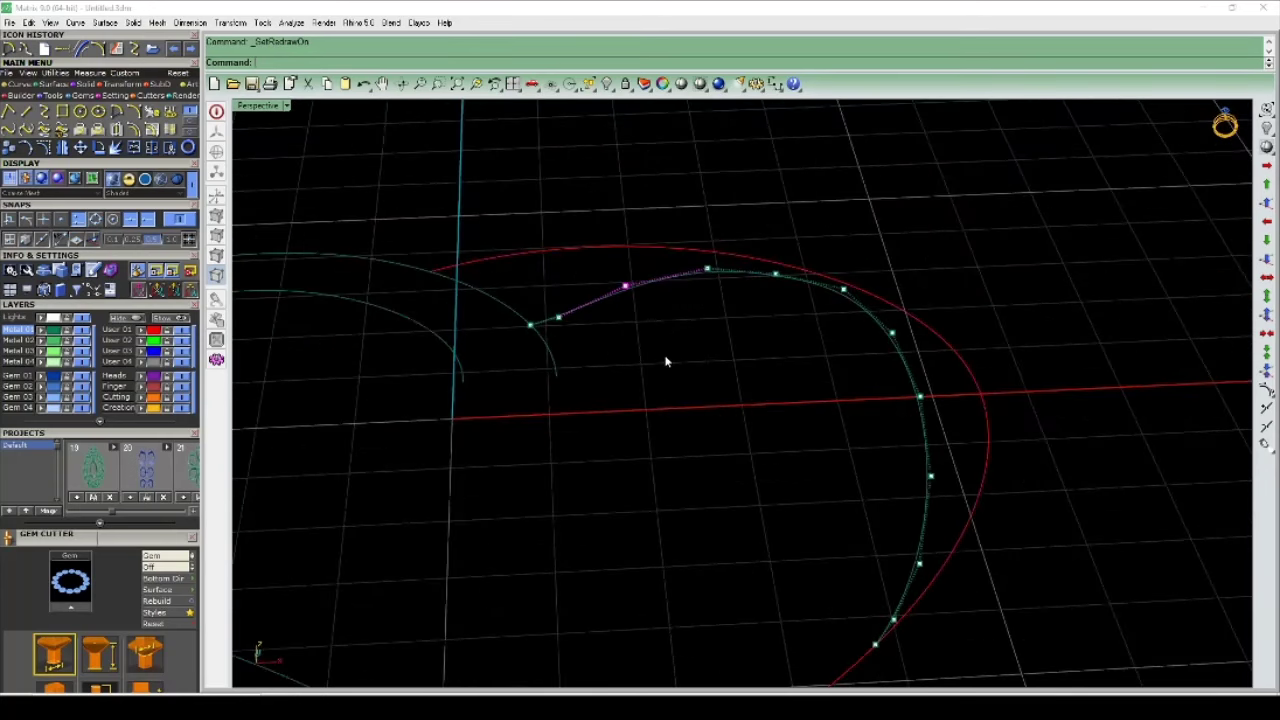
{"action": "left_click_drag", "start_coordinate": [540, 292], "coordinate": [588, 336]}
Step: Inspect the lifted stretch, turn off the points, and bring all heart curves back
{"action": "mouse_move", "coordinate": [646, 342]}
{"action": "right_mouse_down"}
{"action": "mouse_move", "coordinate": [925, 445]}
{"action": "mouse_move", "coordinate": [757, 414]}
{"action": "right_mouse_up"}
{"action": "mouse_move", "coordinate": [843, 306]}
{"action": "right_mouse_down"}
{"action": "mouse_move", "coordinate": [968, 338]}
{"action": "mouse_move", "coordinate": [871, 477]}
{"action": "right_mouse_up"}
{"action": "left_click_drag", "start_coordinate": [870, 440], "coordinate": [938, 312]}
{"action": "mouse_move", "coordinate": [946, 314]}
{"action": "right_mouse_down"}
{"action": "mouse_move", "coordinate": [995, 302]}
{"action": "mouse_move", "coordinate": [757, 366]}
{"action": "mouse_move", "coordinate": [722, 358]}
{"action": "right_mouse_up"}
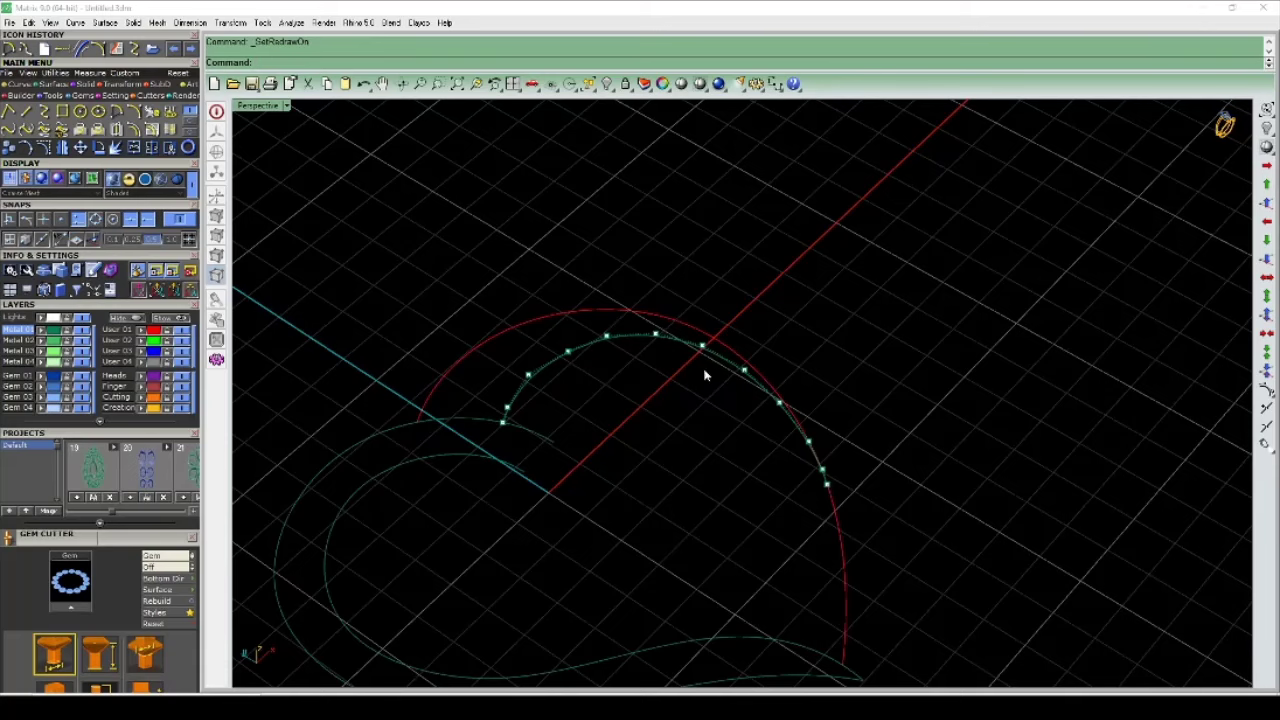
{"action": "right_click_drag", "start_coordinate": [754, 406], "coordinate": [662, 405]}
{"action": "scroll", "coordinate": [661, 320], "scroll_direction": "up", "scroll_amount": 3}
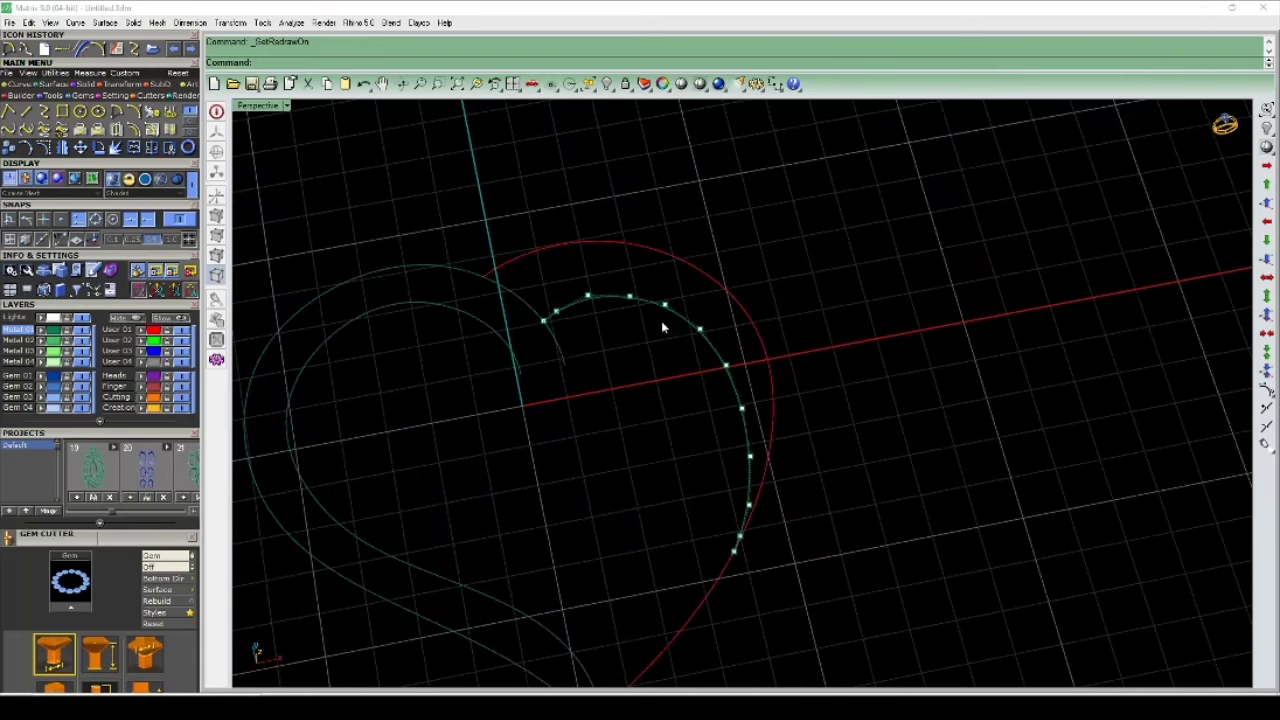
{"action": "key", "text": "Escape"}
{"action": "mouse_move", "coordinate": [648, 334]}
{"action": "right_mouse_down"}
{"action": "mouse_move", "coordinate": [574, 280]}
{"action": "mouse_move", "coordinate": [729, 286]}
{"action": "mouse_move", "coordinate": [775, 343]}
{"action": "right_mouse_up"}
{"action": "key", "text": "ctrl+h"}
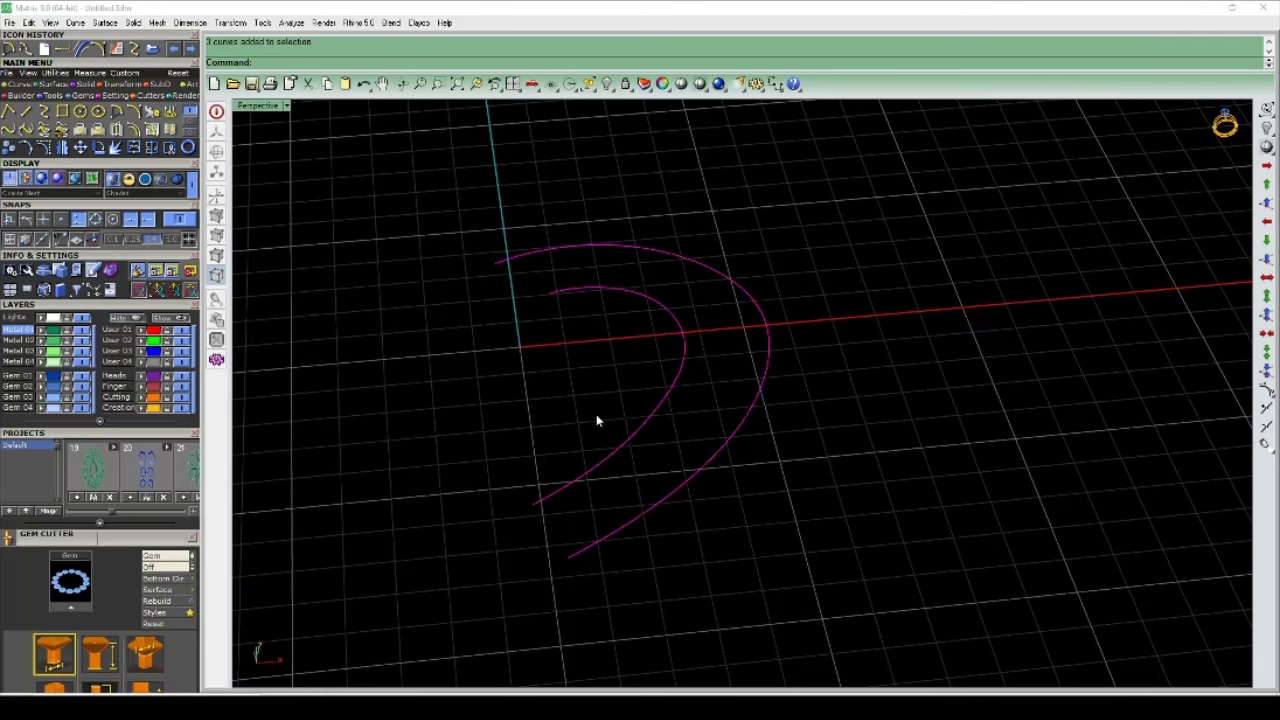
{"action": "key", "text": "Return"}
Step: Show the hidden heart curves and pick two curves on the right half
{"action": "key", "text": "ctrl+alt+h"}
{"action": "mouse_move", "coordinate": [766, 414]}
{"action": "right_mouse_down"}
{"action": "mouse_move", "coordinate": [683, 389]}
{"action": "mouse_move", "coordinate": [643, 420]}
{"action": "mouse_move", "coordinate": [954, 371]}
{"action": "mouse_move", "coordinate": [998, 403]}
{"action": "mouse_move", "coordinate": [587, 432]}
{"action": "right_mouse_up"}
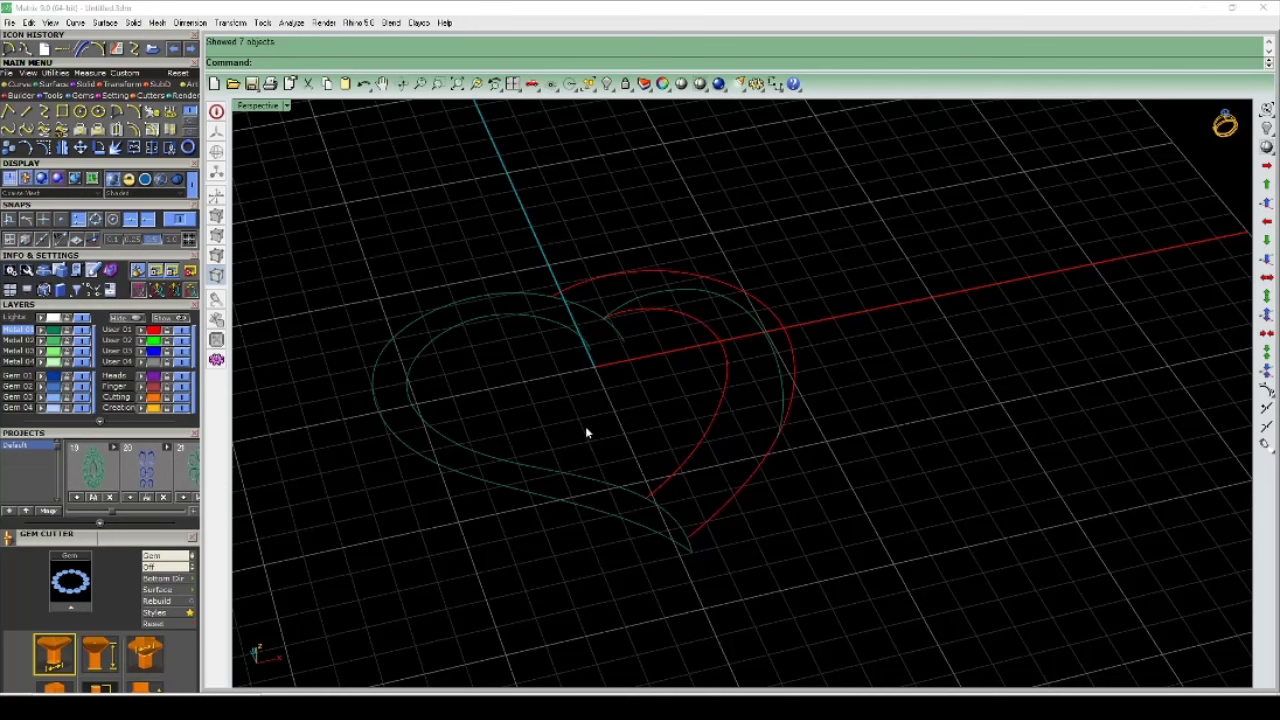
{"action": "scroll", "coordinate": [800, 370], "scroll_direction": "up", "scroll_amount": 2}
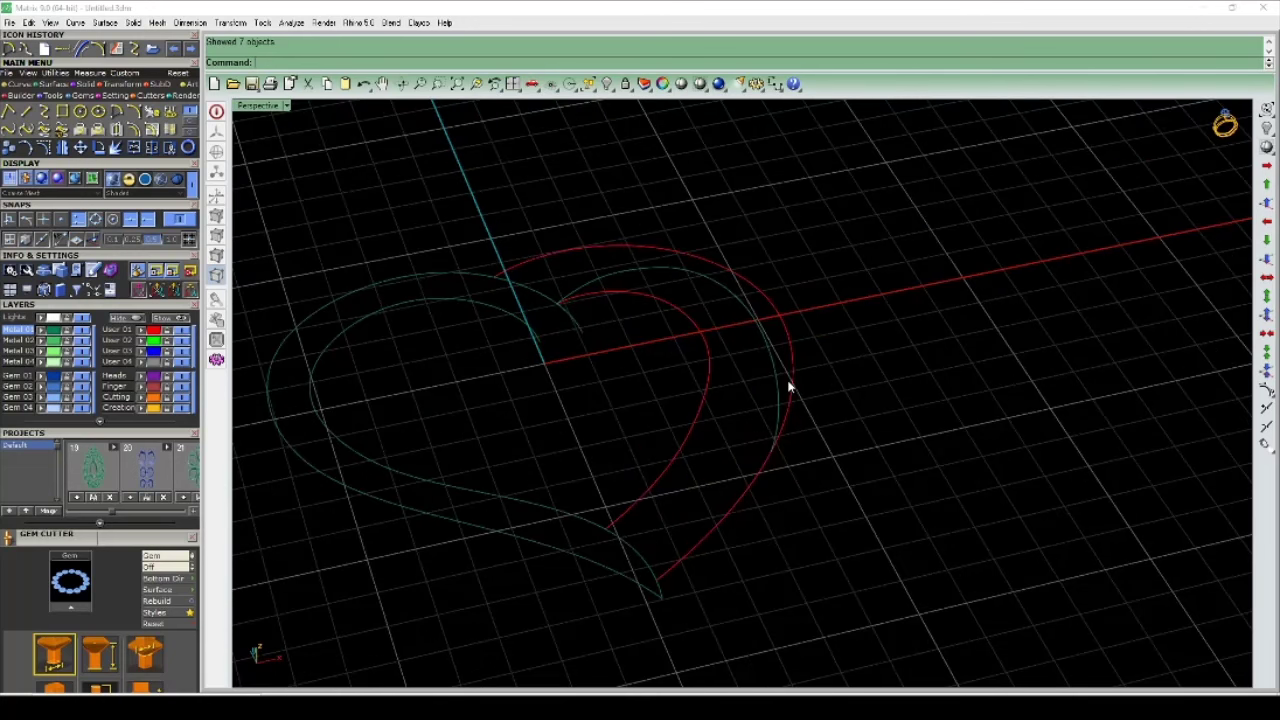
{"action": "left_click", "coordinate": [795, 378]}
{"action": "left_click", "coordinate": [838, 413]}
{"action": "mouse_move", "coordinate": [838, 413]}
{"action": "right_mouse_down"}
{"action": "mouse_move", "coordinate": [735, 440]}
{"action": "mouse_move", "coordinate": [886, 380]}
{"action": "mouse_move", "coordinate": [957, 414]}
{"action": "right_mouse_up"}
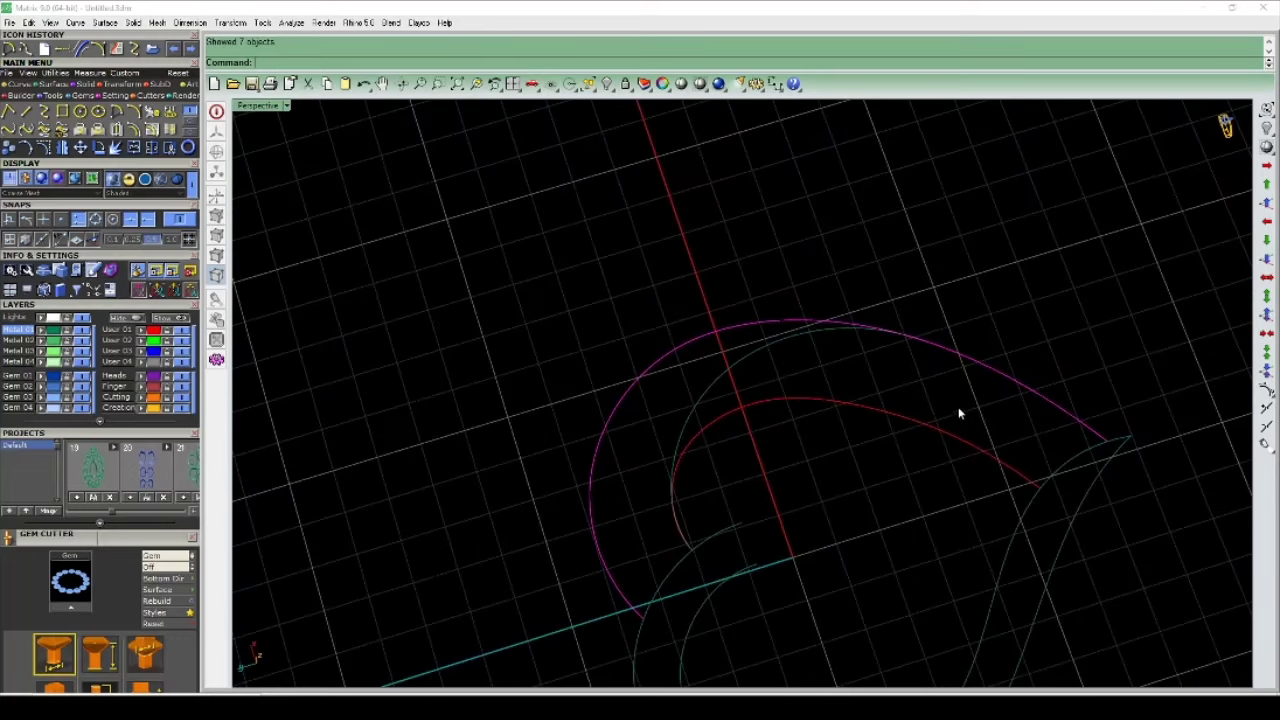
{"action": "left_click", "coordinate": [911, 430]}
Step: Select both outer right-half curve pieces with a crossing window
{"action": "right_click_drag", "start_coordinate": [881, 486], "coordinate": [806, 420]}
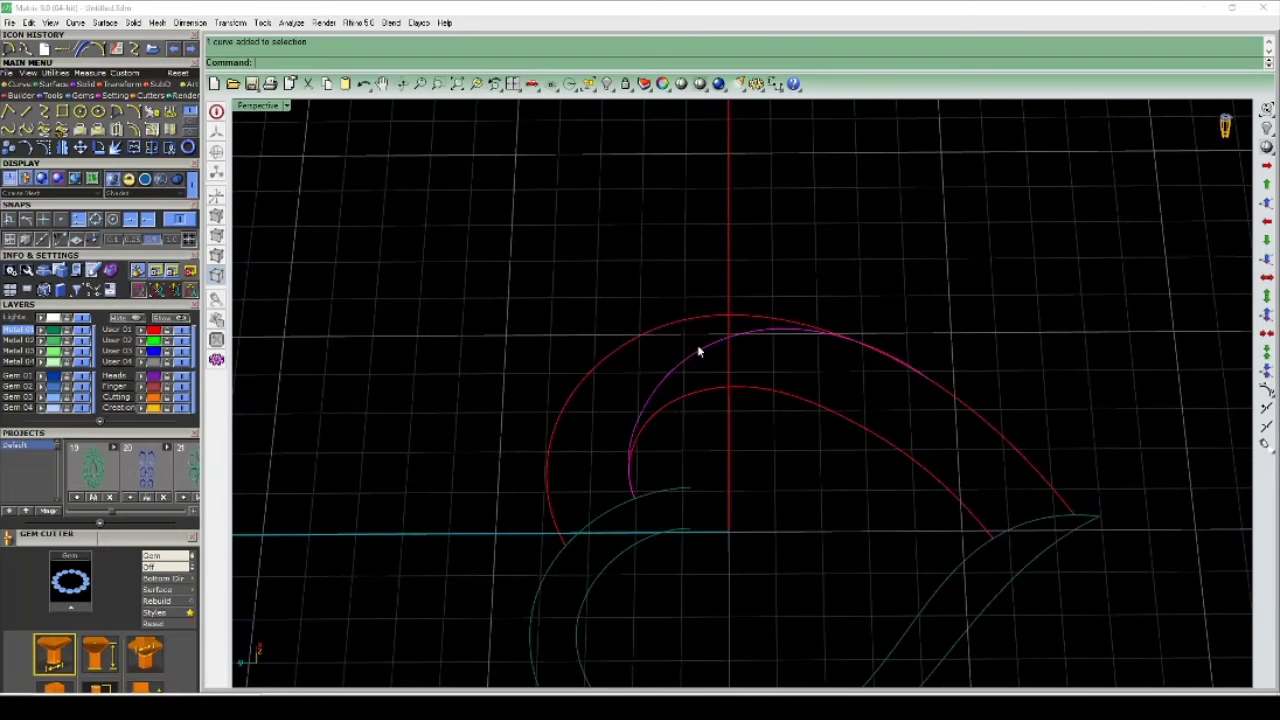
{"action": "mouse_move", "coordinate": [698, 350]}
{"action": "right_mouse_down"}
{"action": "mouse_move", "coordinate": [497, 346]}
{"action": "mouse_move", "coordinate": [763, 506]}
{"action": "right_mouse_up"}
{"action": "scroll", "coordinate": [760, 495], "scroll_direction": "up", "scroll_amount": 5}
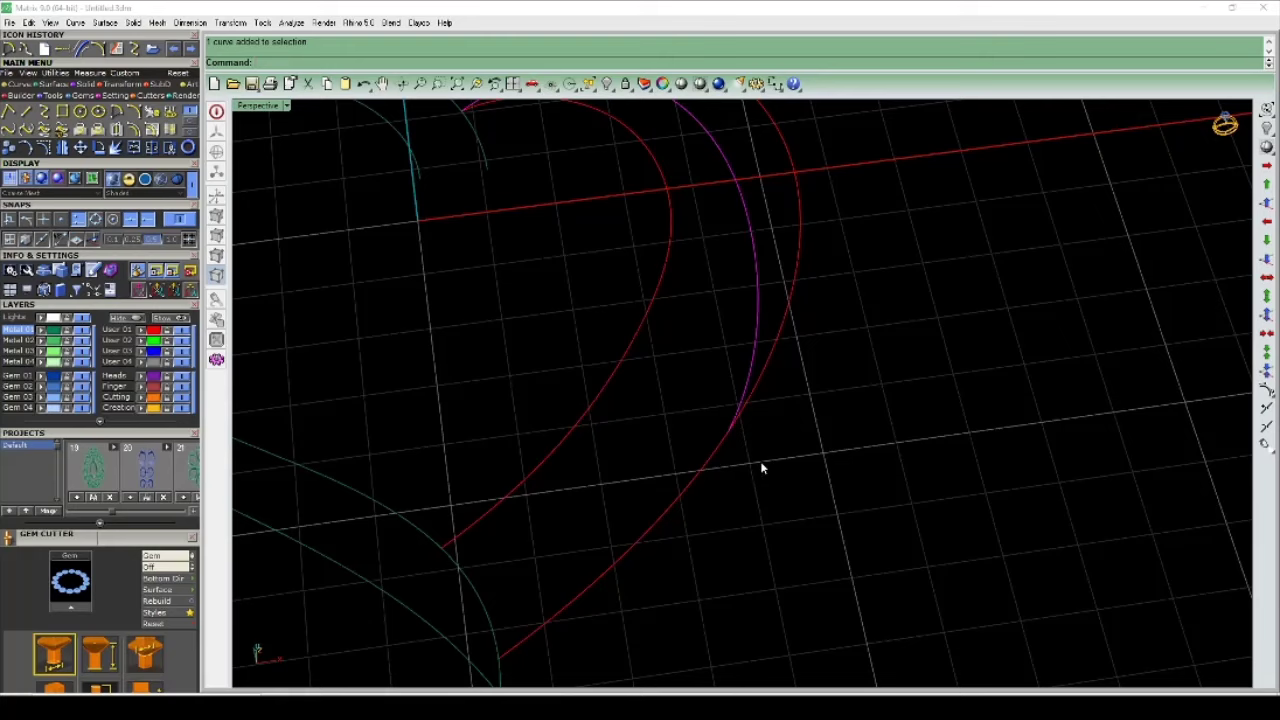
{"action": "left_click", "coordinate": [760, 467]}
{"action": "left_click", "coordinate": [757, 336]}
{"action": "left_click", "coordinate": [755, 389]}
{"action": "left_click", "coordinate": [772, 351]}
{"action": "left_click_drag", "start_coordinate": [826, 346], "coordinate": [727, 445]}
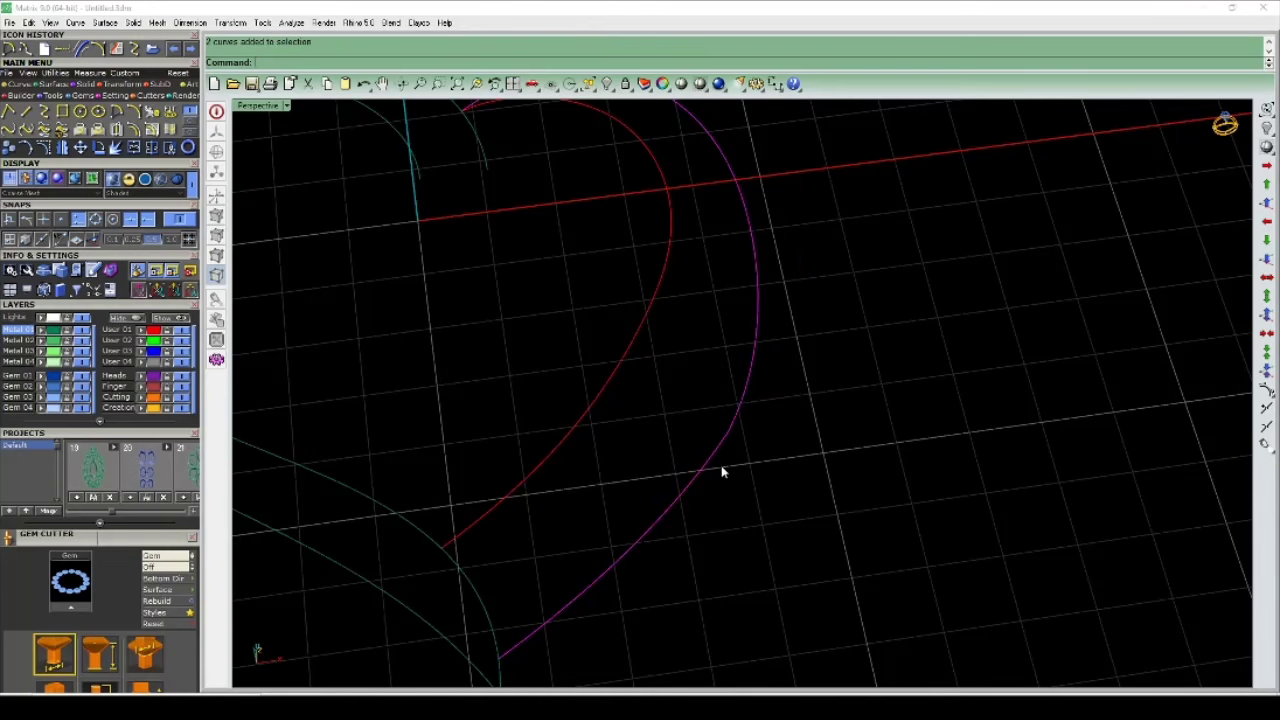
{"action": "scroll", "coordinate": [721, 465], "scroll_direction": "down", "scroll_amount": 5}
Step: Rebuild the joined outer curve with 12 points at degree 3
{"action": "scroll", "coordinate": [781, 433], "scroll_direction": "up", "scroll_amount": 2}
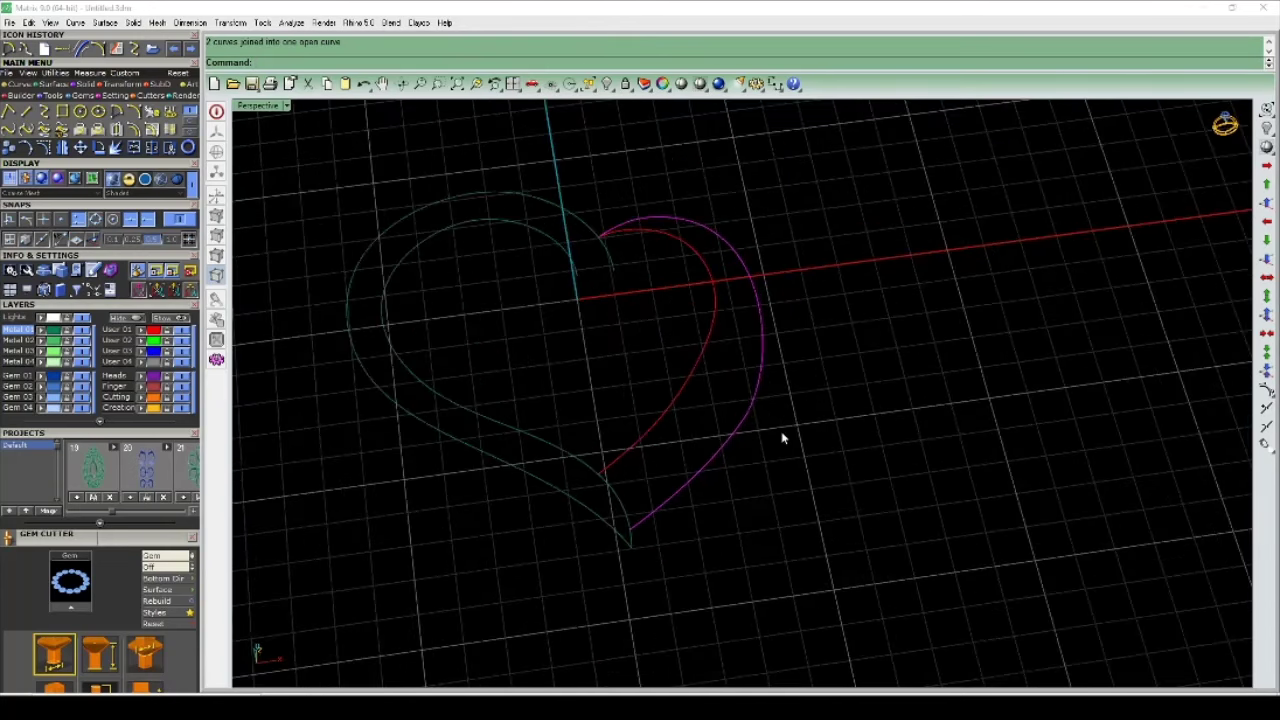
{"action": "type", "text": "rebuild"}
{"action": "key", "text": "Return"}
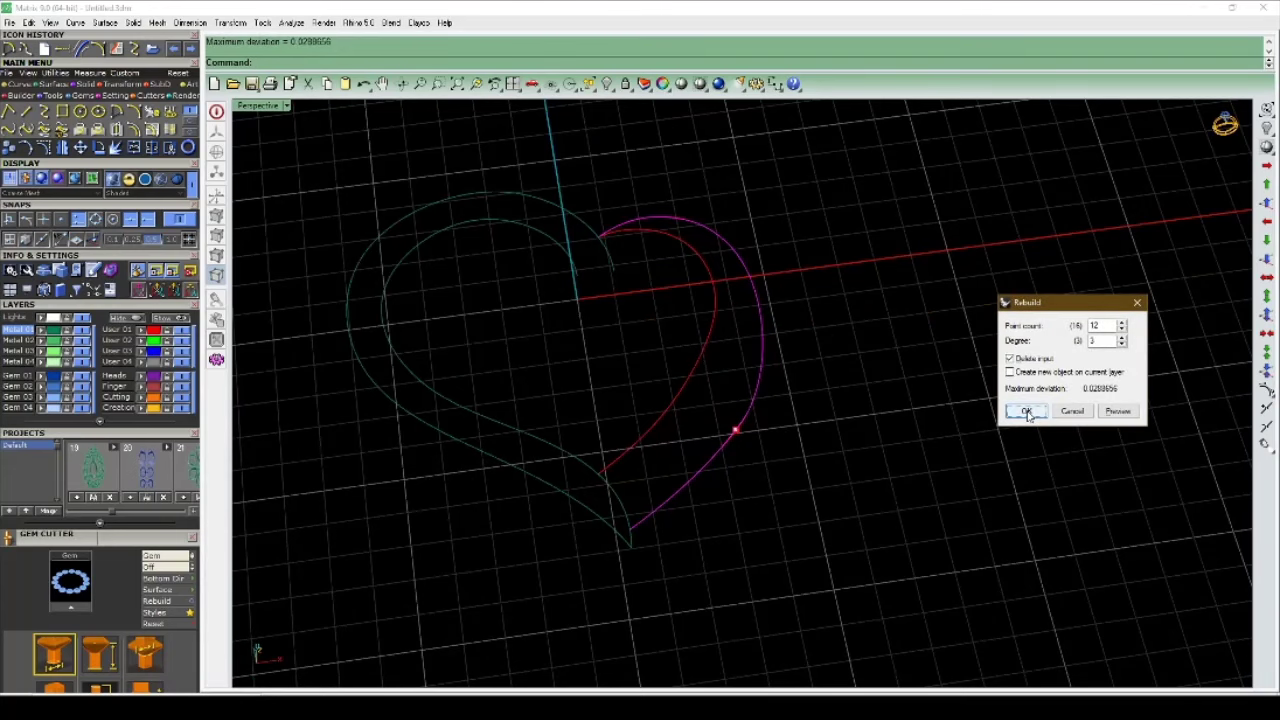
{"action": "left_click", "coordinate": [1027, 414]}
{"action": "scroll", "coordinate": [740, 449], "scroll_direction": "up", "scroll_amount": 2}
{"action": "scroll", "coordinate": [766, 451], "scroll_direction": "up", "scroll_amount": 2}
{"action": "scroll", "coordinate": [708, 423], "scroll_direction": "up", "scroll_amount": 2}
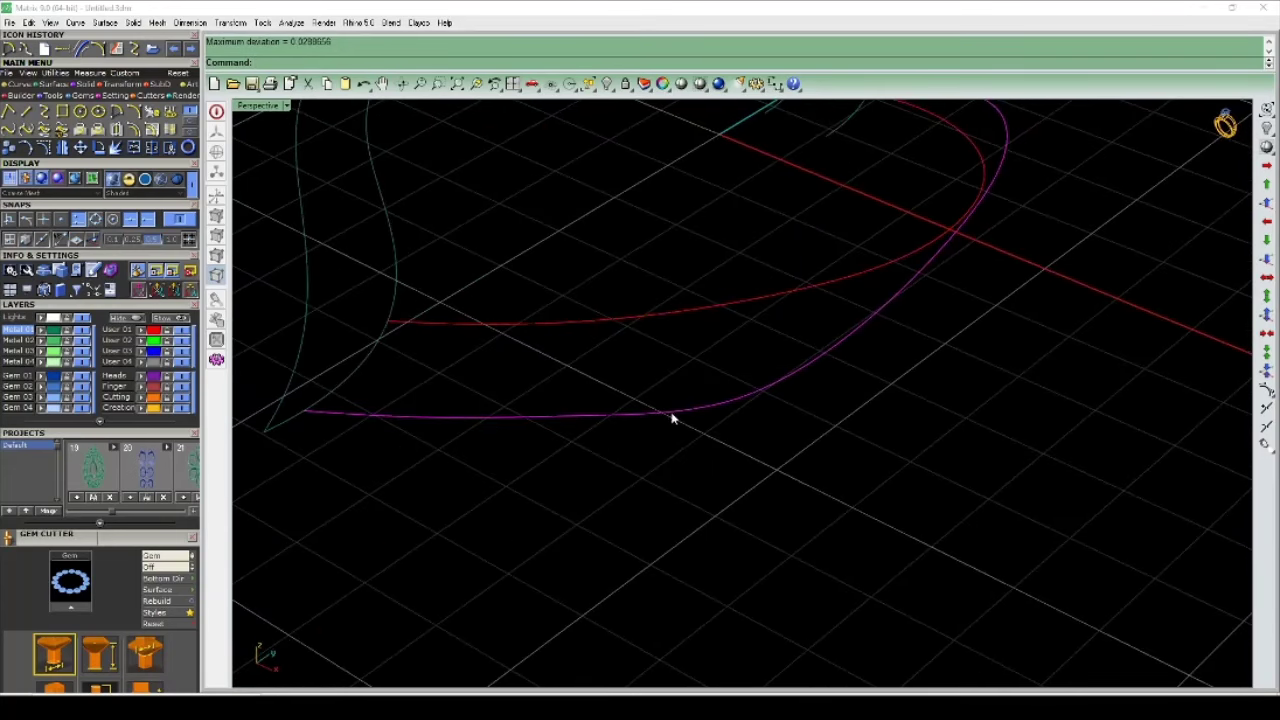
Step: Raise a control point near the curve's lower end, then hide the control points
{"action": "key", "text": "F10"}
{"action": "left_click", "coordinate": [733, 413]}
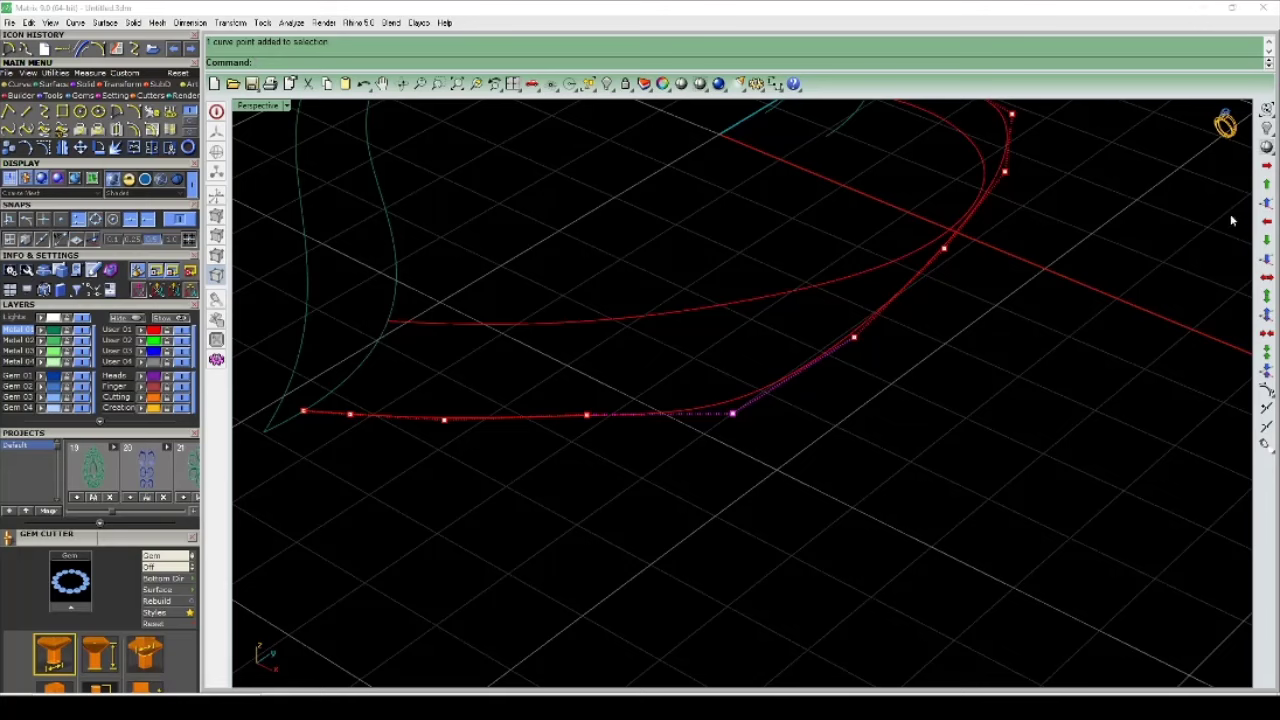
{"action": "key", "text": "alt+Up"}
{"action": "key", "text": "alt+Up"}
{"action": "key", "text": "alt+Up"}
{"action": "key", "text": "F11"}
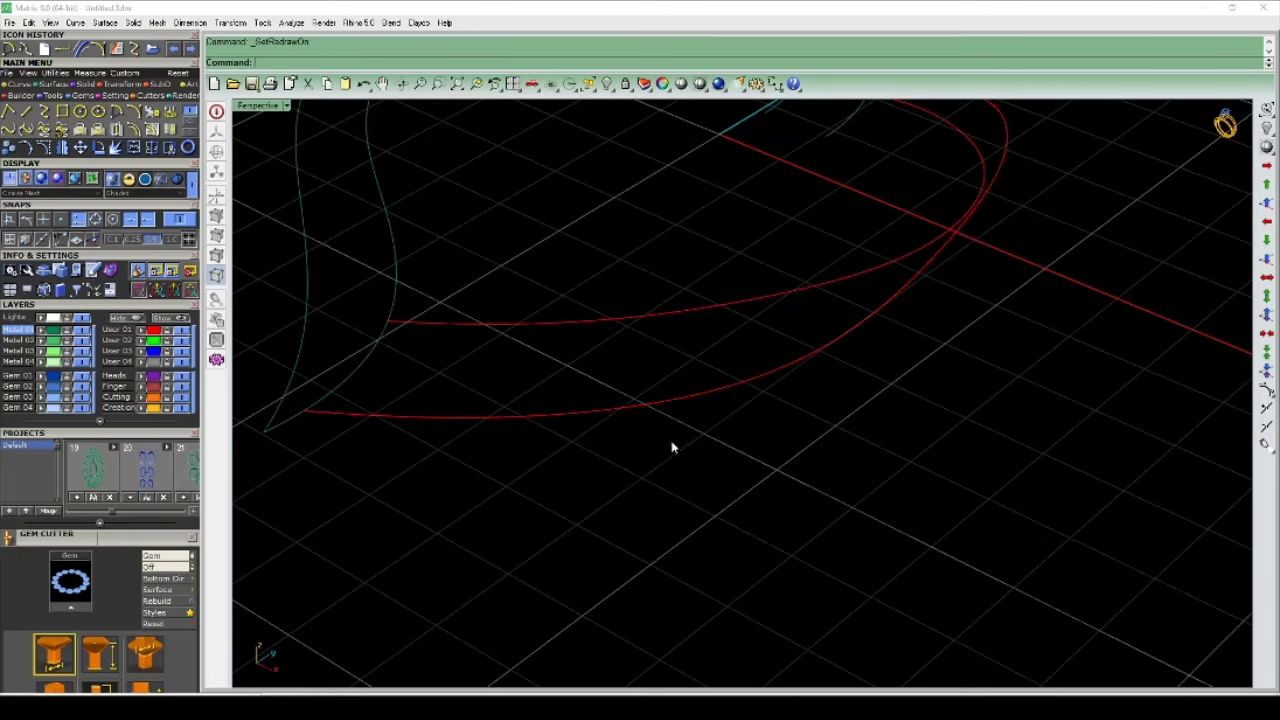
{"action": "scroll", "coordinate": [899, 448], "scroll_direction": "down", "scroll_amount": 3}
{"action": "mouse_move", "coordinate": [899, 448]}
{"action": "right_mouse_down"}
{"action": "mouse_move", "coordinate": [854, 417]}
{"action": "mouse_move", "coordinate": [928, 417]}
{"action": "right_mouse_up"}
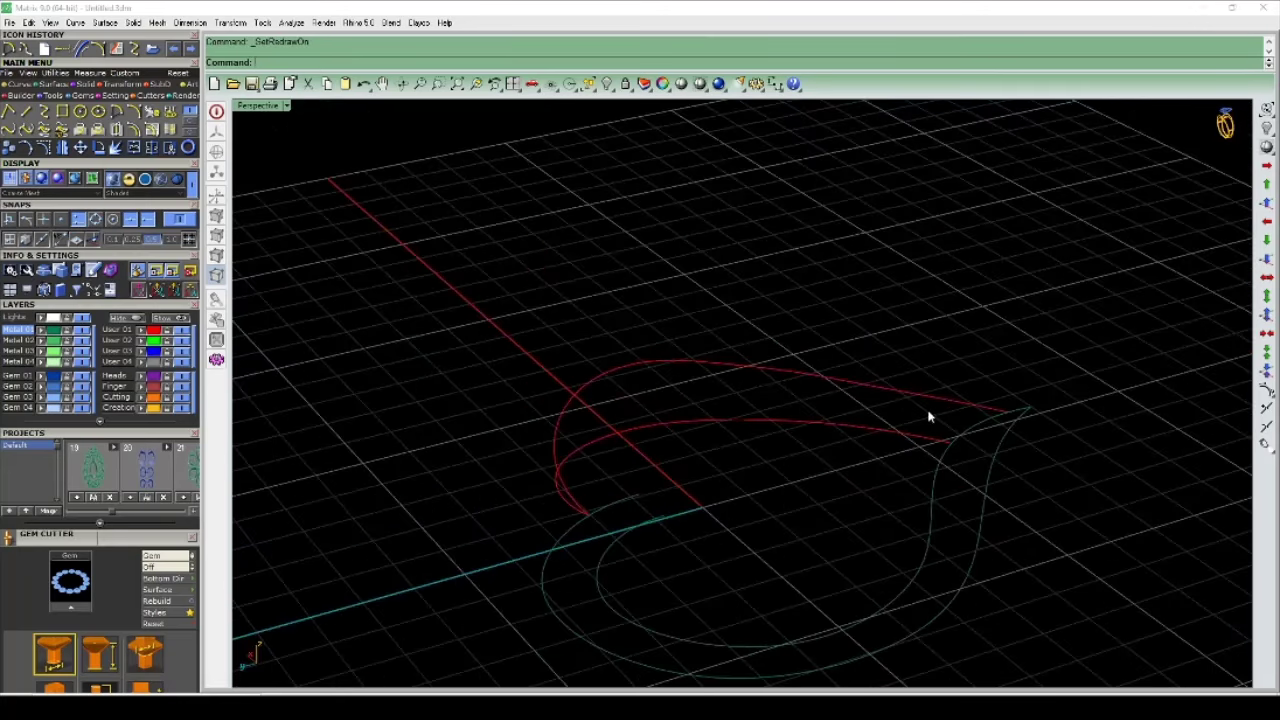
Step: Loft a ribbon surface between the two red curves, deleting and restoring it once
{"action": "scroll", "coordinate": [780, 363], "scroll_direction": "up", "scroll_amount": 3}
{"action": "left_click_drag", "start_coordinate": [780, 363], "coordinate": [774, 406]}
{"action": "mouse_move", "coordinate": [774, 406]}
{"action": "right_mouse_down"}
{"action": "mouse_move", "coordinate": [742, 479]}
{"action": "mouse_move", "coordinate": [883, 411]}
{"action": "mouse_move", "coordinate": [790, 456]}
{"action": "mouse_move", "coordinate": [671, 457]}
{"action": "mouse_move", "coordinate": [666, 474]}
{"action": "mouse_move", "coordinate": [980, 523]}
{"action": "mouse_move", "coordinate": [985, 481]}
{"action": "mouse_move", "coordinate": [789, 486]}
{"action": "mouse_move", "coordinate": [826, 443]}
{"action": "mouse_move", "coordinate": [620, 432]}
{"action": "mouse_move", "coordinate": [966, 343]}
{"action": "mouse_move", "coordinate": [920, 400]}
{"action": "mouse_move", "coordinate": [666, 394]}
{"action": "mouse_move", "coordinate": [746, 407]}
{"action": "right_mouse_up"}
{"action": "key", "text": "Return"}
{"action": "left_click", "coordinate": [684, 450]}
{"action": "key", "text": "Delete"}
{"action": "key", "text": "ctrl+z"}
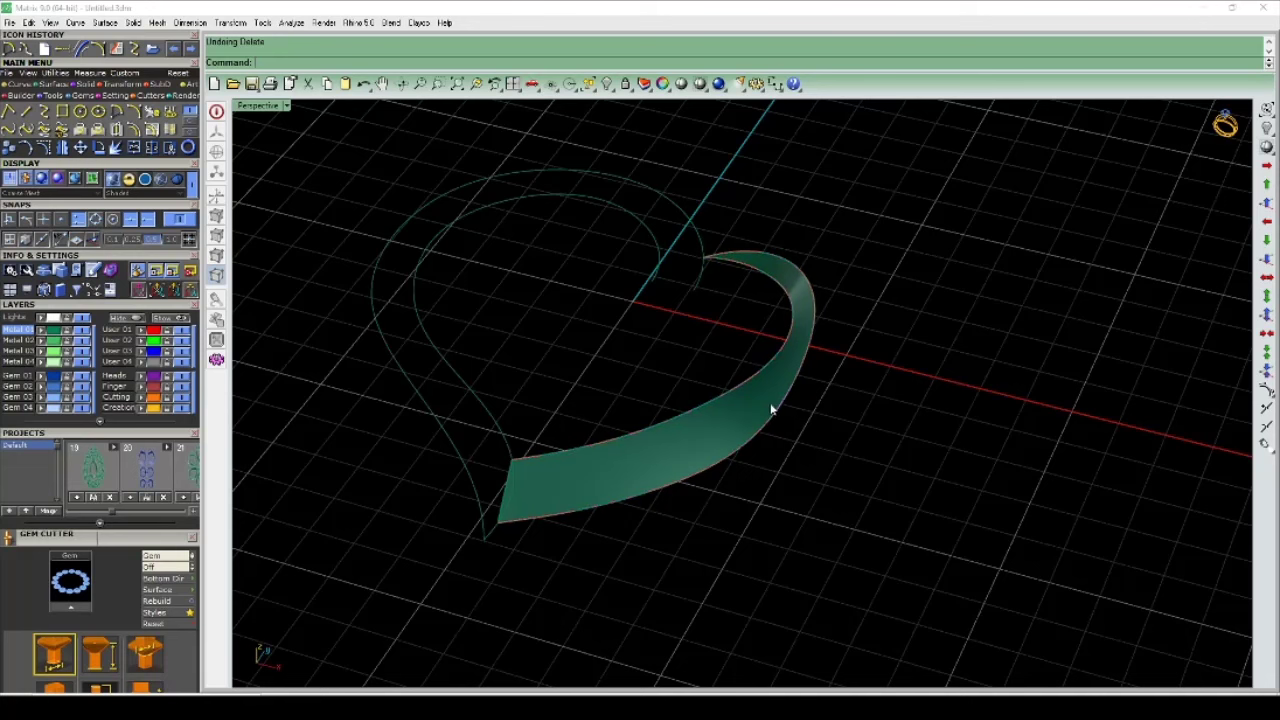
Step: Toggle visibility and attempt a Trim with the red curves to view the ribbon
{"action": "key", "text": "ctrl+shift+h"}
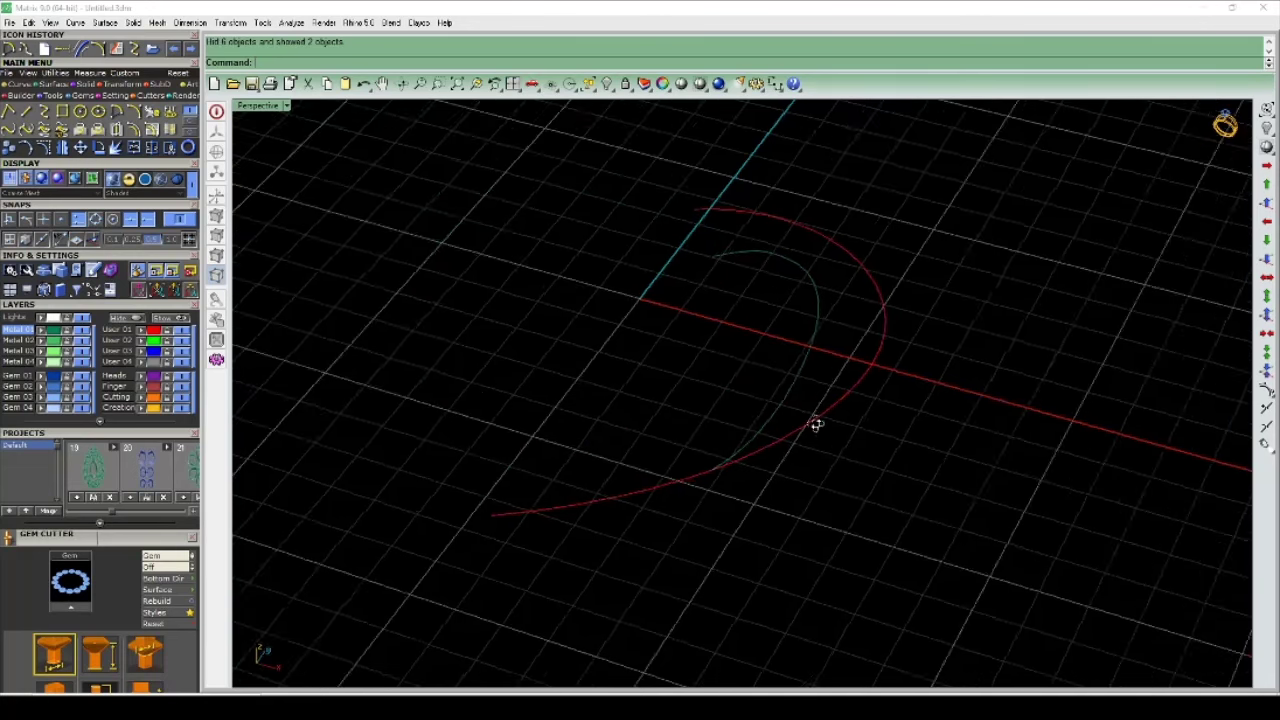
{"action": "mouse_move", "coordinate": [814, 423]}
{"action": "right_mouse_down"}
{"action": "mouse_move", "coordinate": [780, 480]}
{"action": "mouse_move", "coordinate": [1000, 446]}
{"action": "mouse_move", "coordinate": [995, 473]}
{"action": "right_mouse_up"}
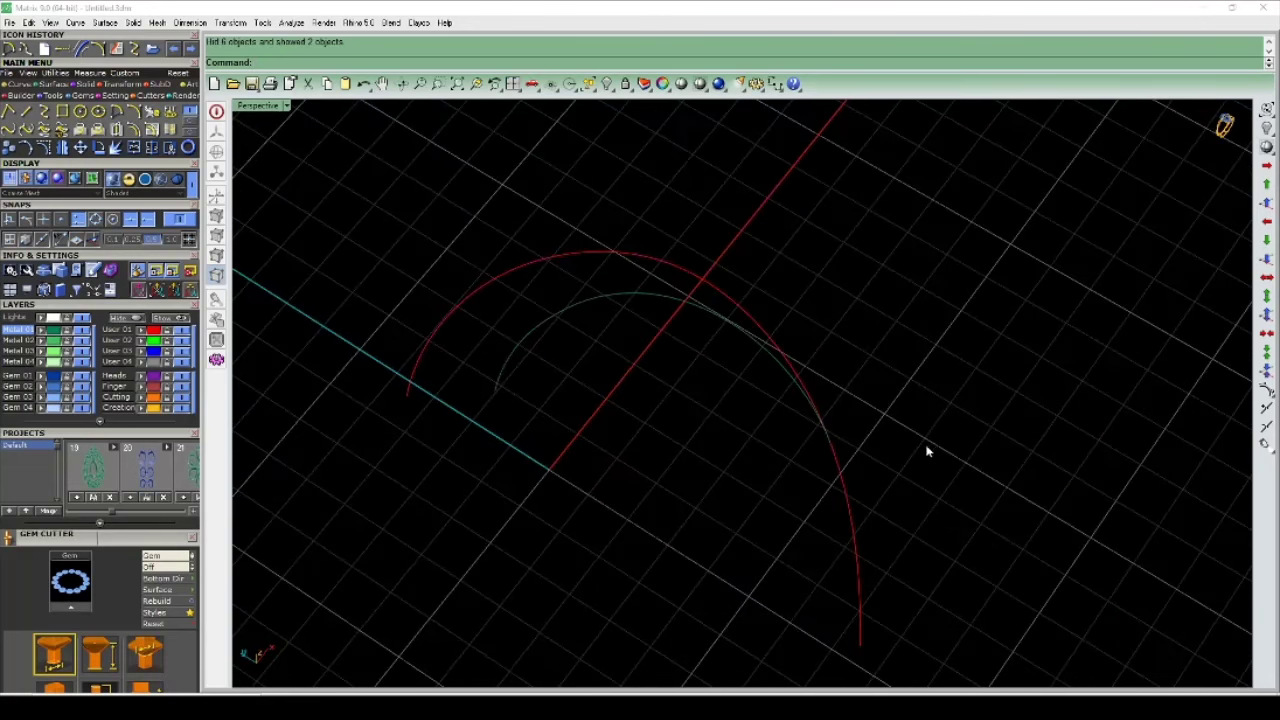
{"action": "key", "text": "ctrl+a"}
{"action": "type", "text": "trim"}
{"action": "key", "text": "Return"}
{"action": "mouse_move", "coordinate": [766, 571]}
{"action": "right_mouse_down"}
{"action": "mouse_move", "coordinate": [651, 423]}
{"action": "mouse_move", "coordinate": [1109, 395]}
{"action": "right_mouse_up"}
{"action": "left_click_drag", "start_coordinate": [924, 462], "coordinate": [924, 462]}
{"action": "mouse_move", "coordinate": [924, 462]}
{"action": "right_mouse_down"}
{"action": "mouse_move", "coordinate": [1149, 380]}
{"action": "mouse_move", "coordinate": [1014, 423]}
{"action": "mouse_move", "coordinate": [940, 426]}
{"action": "right_mouse_up"}
{"action": "key", "text": "ctrl+h"}
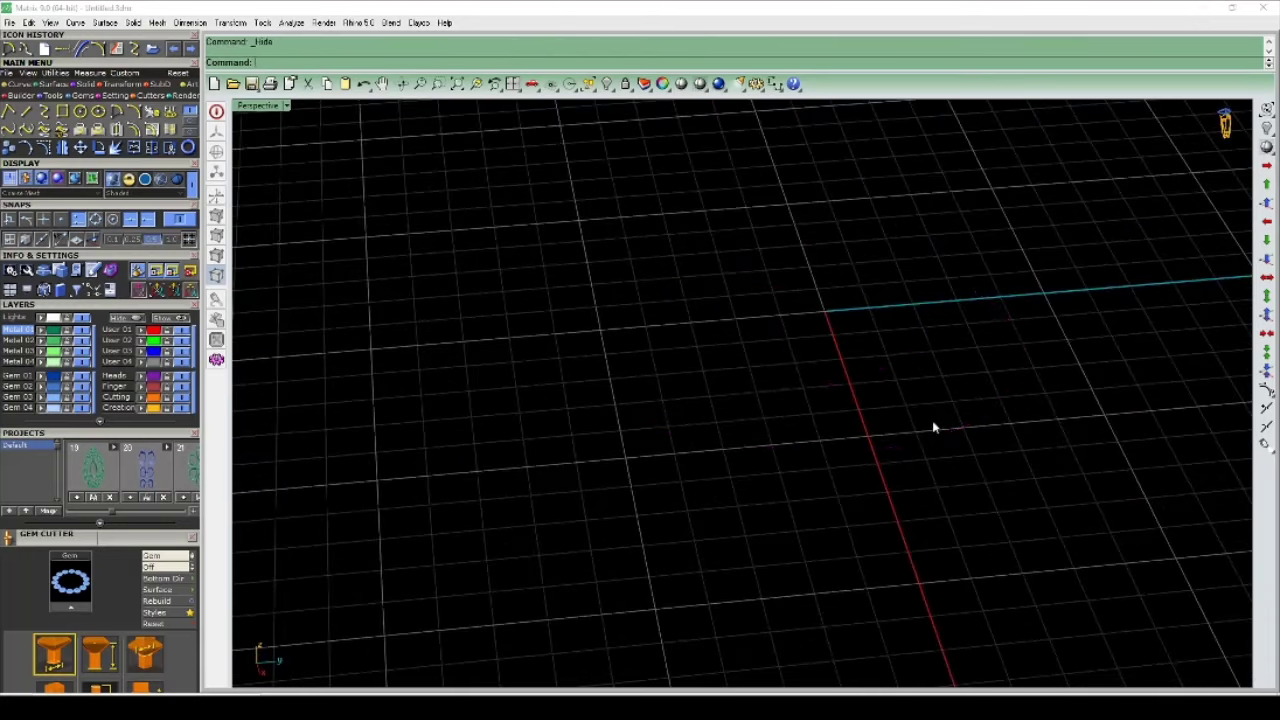
{"action": "key", "text": "ctrl+alt+h"}
{"action": "mouse_move", "coordinate": [851, 426]}
{"action": "right_mouse_down"}
{"action": "mouse_move", "coordinate": [857, 440]}
{"action": "mouse_move", "coordinate": [708, 443]}
{"action": "mouse_move", "coordinate": [741, 478]}
{"action": "mouse_move", "coordinate": [925, 503]}
{"action": "mouse_move", "coordinate": [857, 500]}
{"action": "mouse_move", "coordinate": [936, 453]}
{"action": "right_mouse_up"}
Step: Delete the stray curve from among the overlapping objects
{"action": "left_click", "coordinate": [851, 373]}
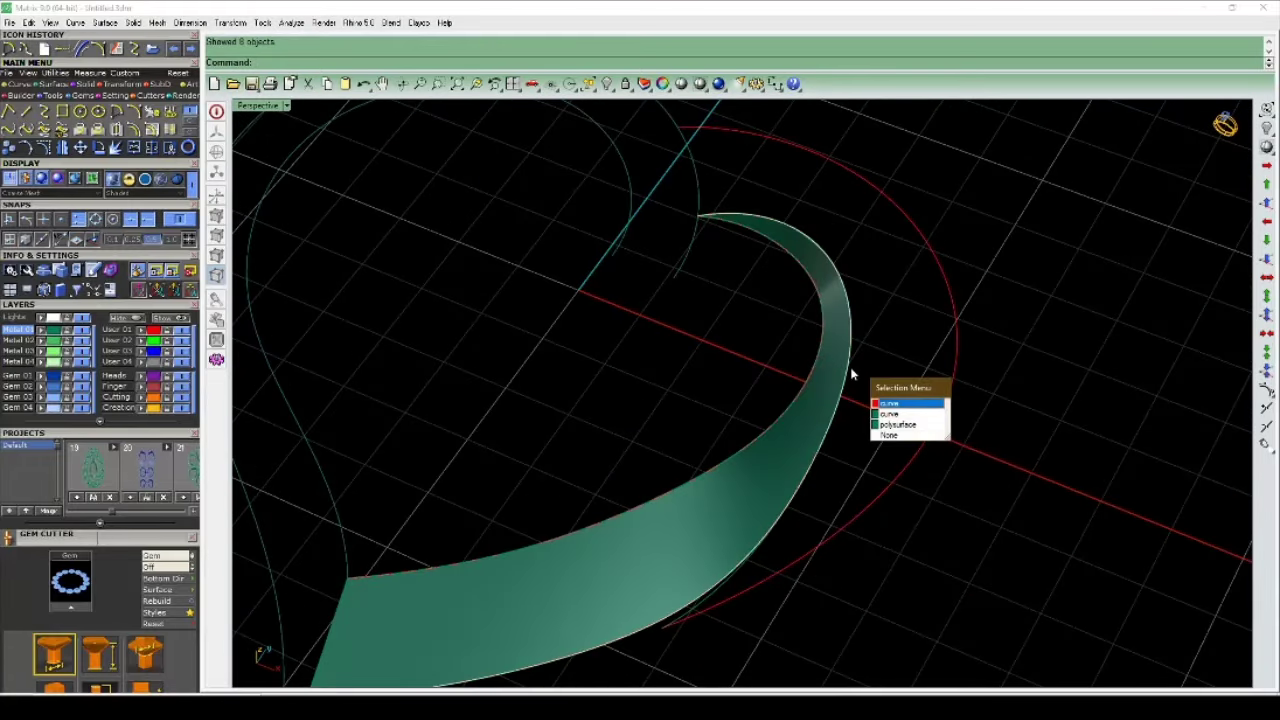
{"action": "mouse_move", "coordinate": [798, 544]}
{"action": "right_mouse_down"}
{"action": "mouse_move", "coordinate": [723, 600]}
{"action": "mouse_move", "coordinate": [769, 543]}
{"action": "mouse_move", "coordinate": [820, 529]}
{"action": "mouse_move", "coordinate": [800, 549]}
{"action": "mouse_move", "coordinate": [731, 523]}
{"action": "mouse_move", "coordinate": [680, 560]}
{"action": "mouse_move", "coordinate": [945, 474]}
{"action": "mouse_move", "coordinate": [829, 477]}
{"action": "mouse_move", "coordinate": [674, 580]}
{"action": "mouse_move", "coordinate": [896, 455]}
{"action": "right_mouse_up"}
{"action": "key", "text": "Delete"}
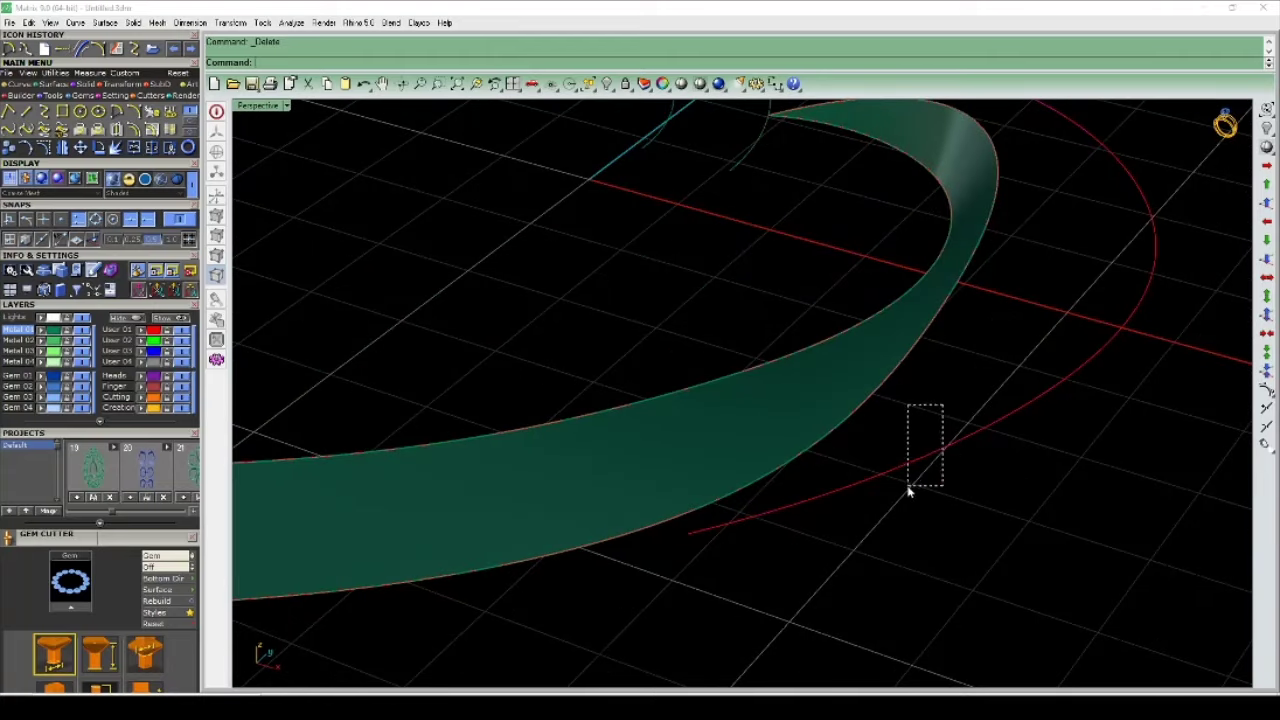
Step: Select the red curve beside the ribbon and display its control points
{"action": "left_click_drag", "start_coordinate": [908, 490], "coordinate": [908, 492]}
{"action": "mouse_move", "coordinate": [908, 492]}
{"action": "right_mouse_down"}
{"action": "mouse_move", "coordinate": [931, 503]}
{"action": "mouse_move", "coordinate": [731, 480]}
{"action": "mouse_move", "coordinate": [874, 508]}
{"action": "mouse_move", "coordinate": [986, 506]}
{"action": "mouse_move", "coordinate": [918, 515]}
{"action": "right_mouse_up"}
{"action": "key", "text": "F10"}
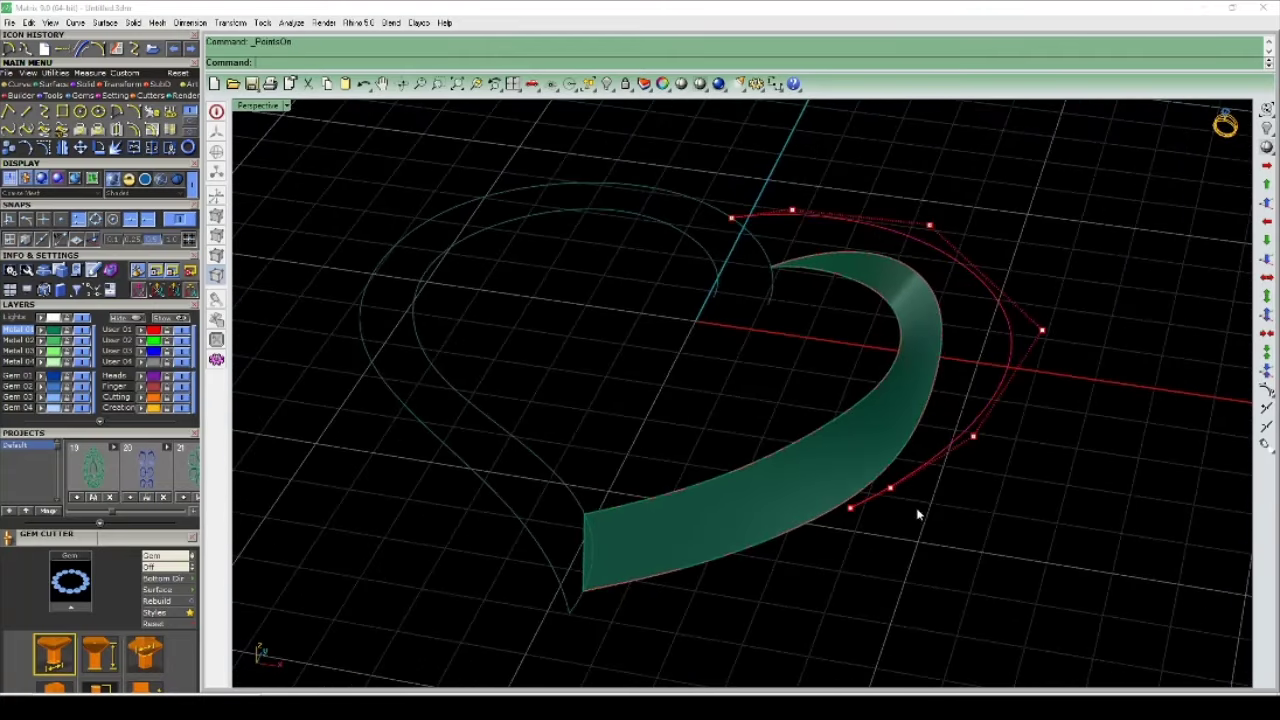
{"action": "scroll", "coordinate": [918, 515], "scroll_direction": "up", "scroll_amount": 5}
{"action": "scroll", "coordinate": [953, 482], "scroll_direction": "down", "scroll_amount": 3}
{"action": "scroll", "coordinate": [836, 523], "scroll_direction": "up", "scroll_amount": 3}
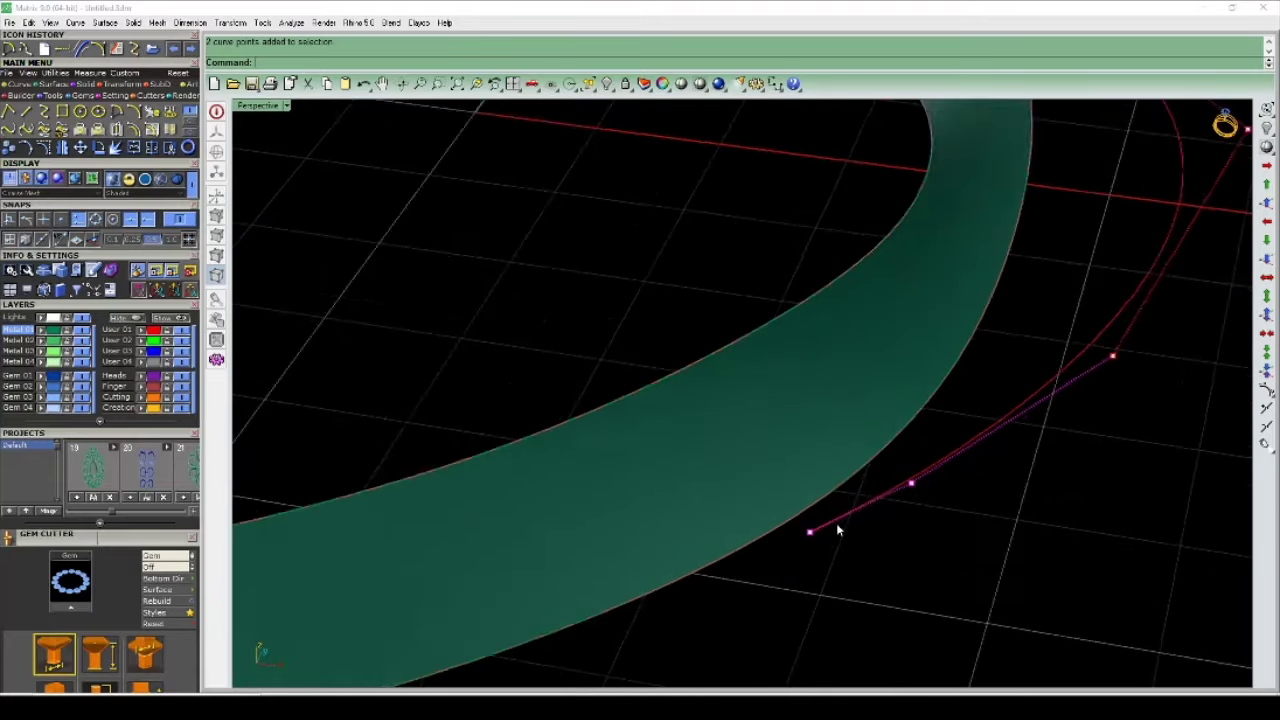
{"action": "scroll", "coordinate": [803, 535], "scroll_direction": "up", "scroll_amount": 2}
Step: Move the control point in the Right view with projected snapping, level with the curve
{"action": "type", "text": "m"}
{"action": "key", "text": "Return"}
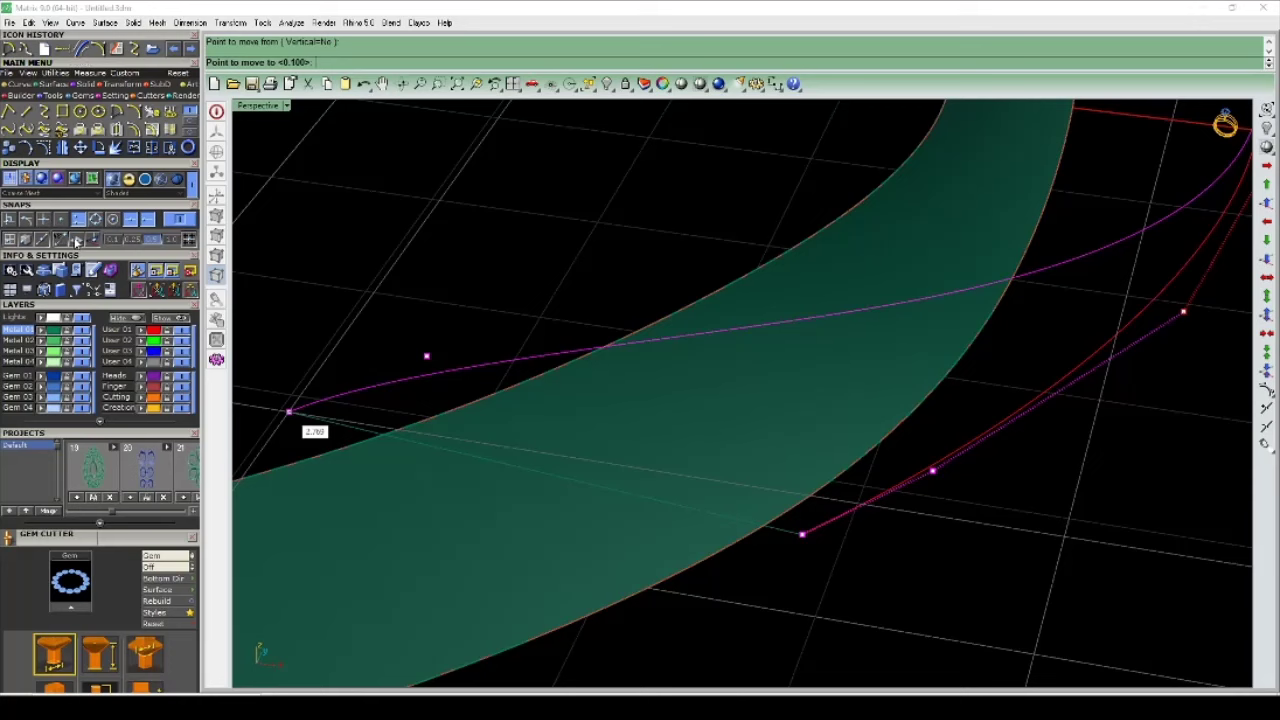
{"action": "left_click", "coordinate": [76, 241]}
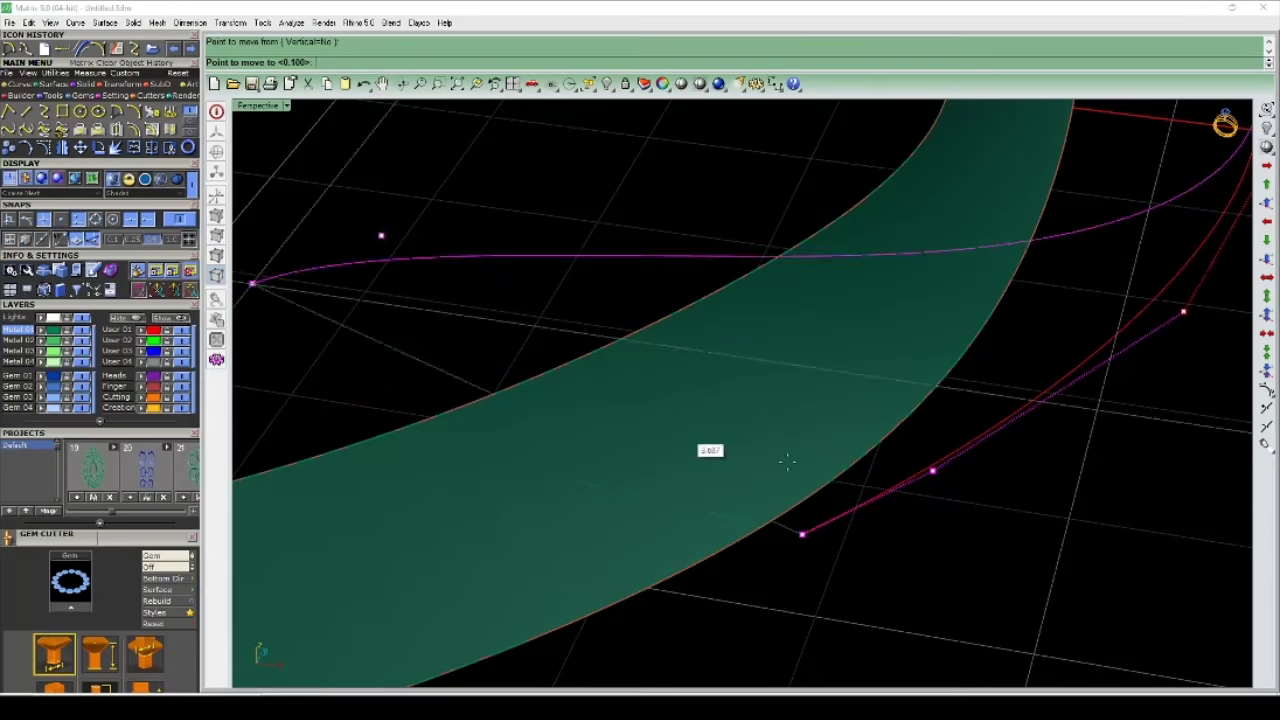
{"action": "key", "text": "ctrl+F3"}
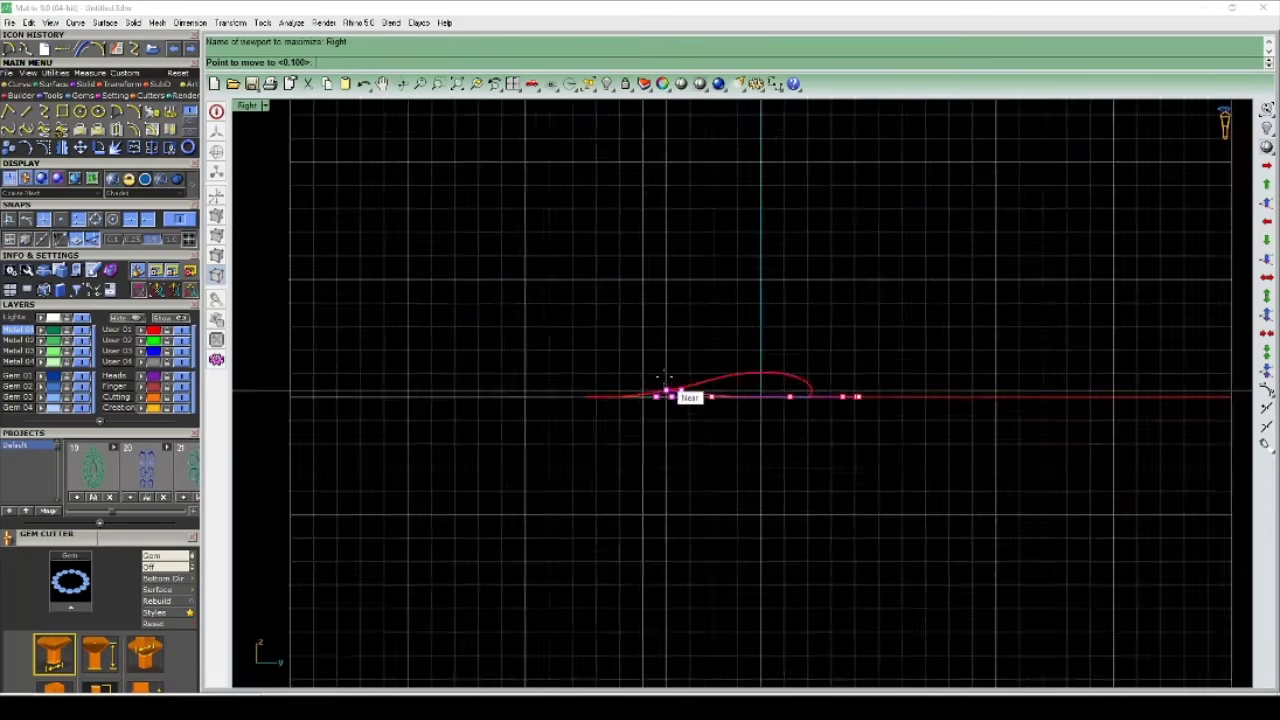
{"action": "scroll", "coordinate": [660, 395], "scroll_direction": "up", "scroll_amount": 3}
{"action": "scroll", "coordinate": [645, 395], "scroll_direction": "up", "scroll_amount": 3}
{"action": "scroll", "coordinate": [635, 350], "scroll_direction": "up", "scroll_amount": 2}
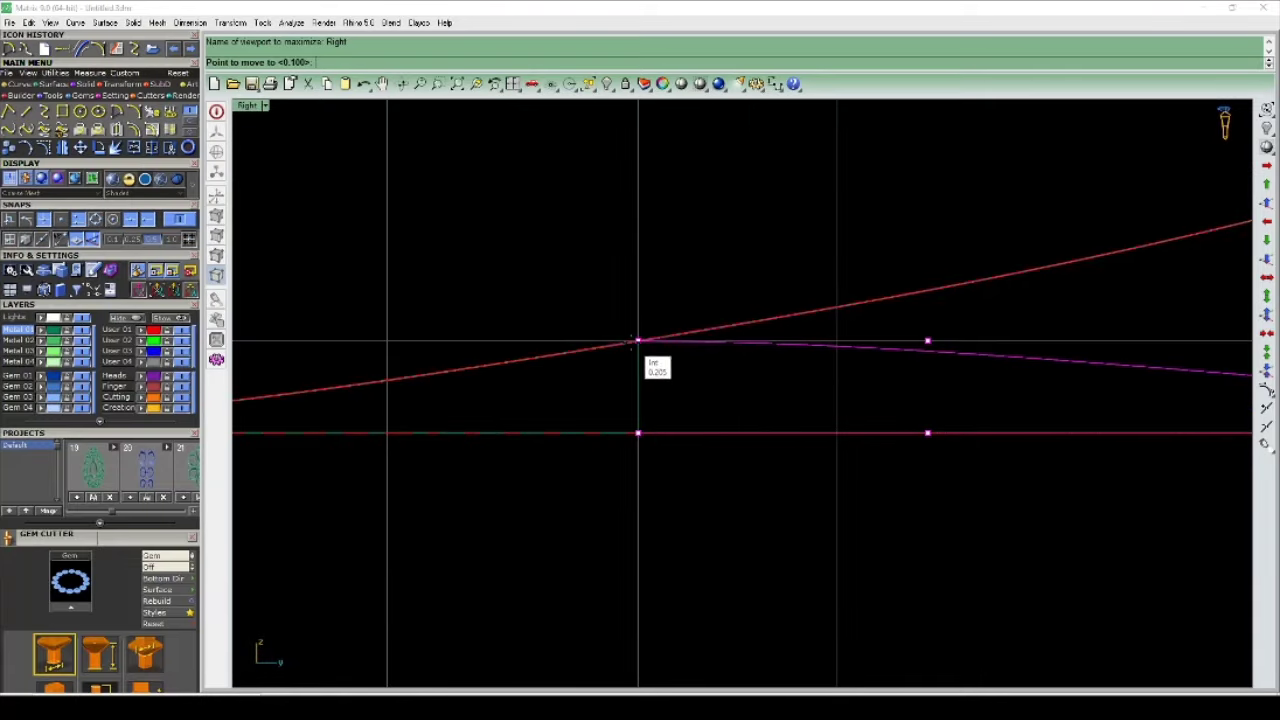
{"action": "left_click", "coordinate": [638, 341]}
{"action": "key", "text": "ctrl+F4"}
{"action": "scroll", "coordinate": [884, 503], "scroll_direction": "down", "scroll_amount": 5}
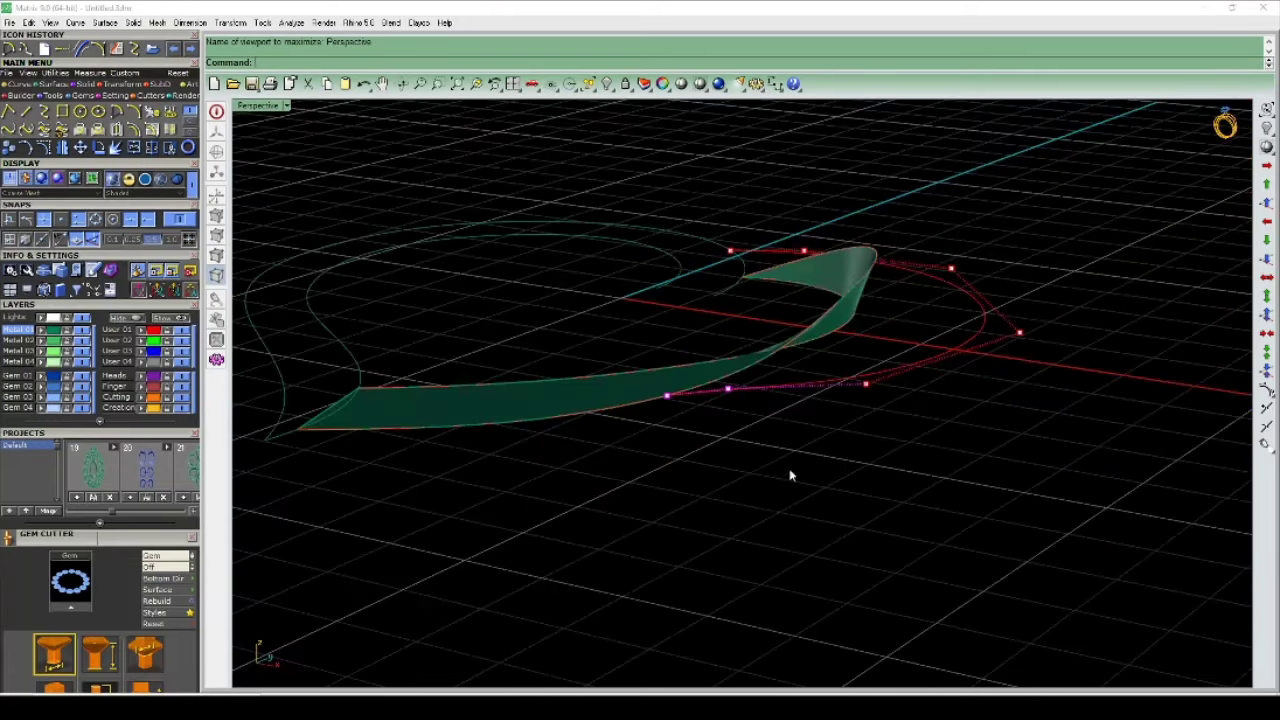
{"action": "mouse_move", "coordinate": [791, 471]}
{"action": "right_mouse_down"}
{"action": "mouse_move", "coordinate": [646, 477]}
{"action": "mouse_move", "coordinate": [613, 448]}
{"action": "mouse_move", "coordinate": [797, 480]}
{"action": "right_mouse_up"}
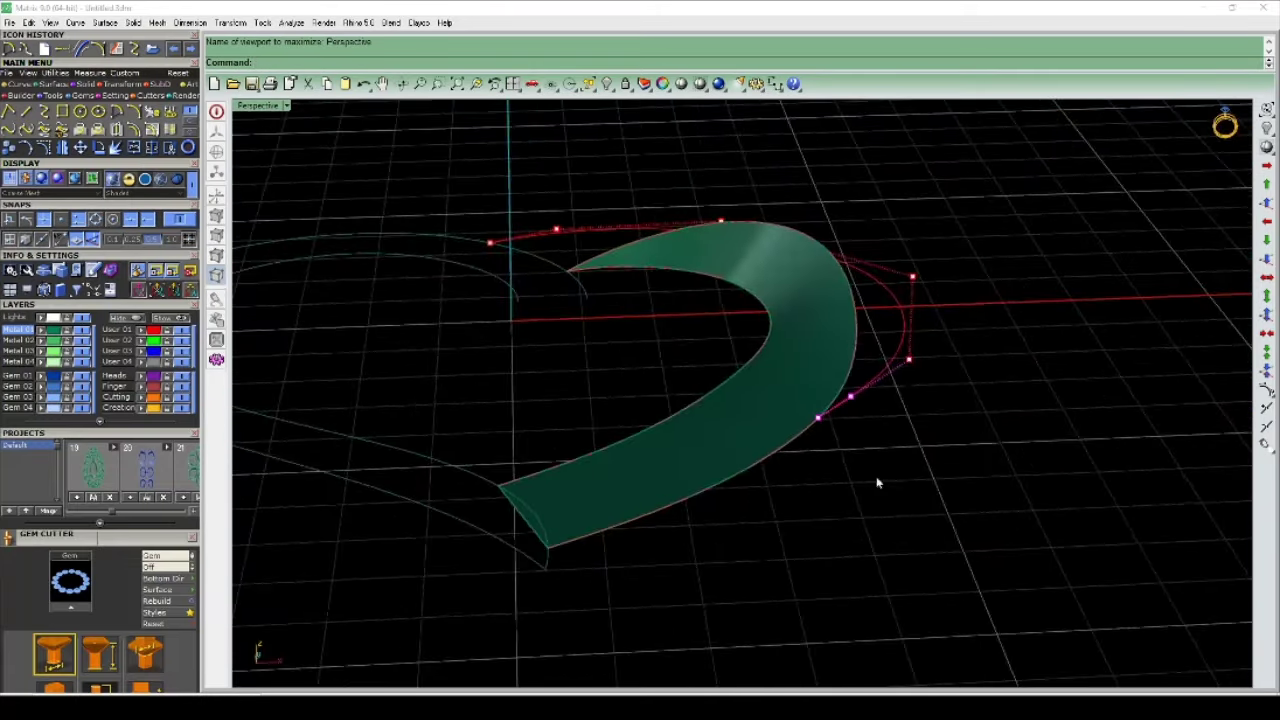
{"action": "scroll", "coordinate": [853, 433], "scroll_direction": "up", "scroll_amount": 3}
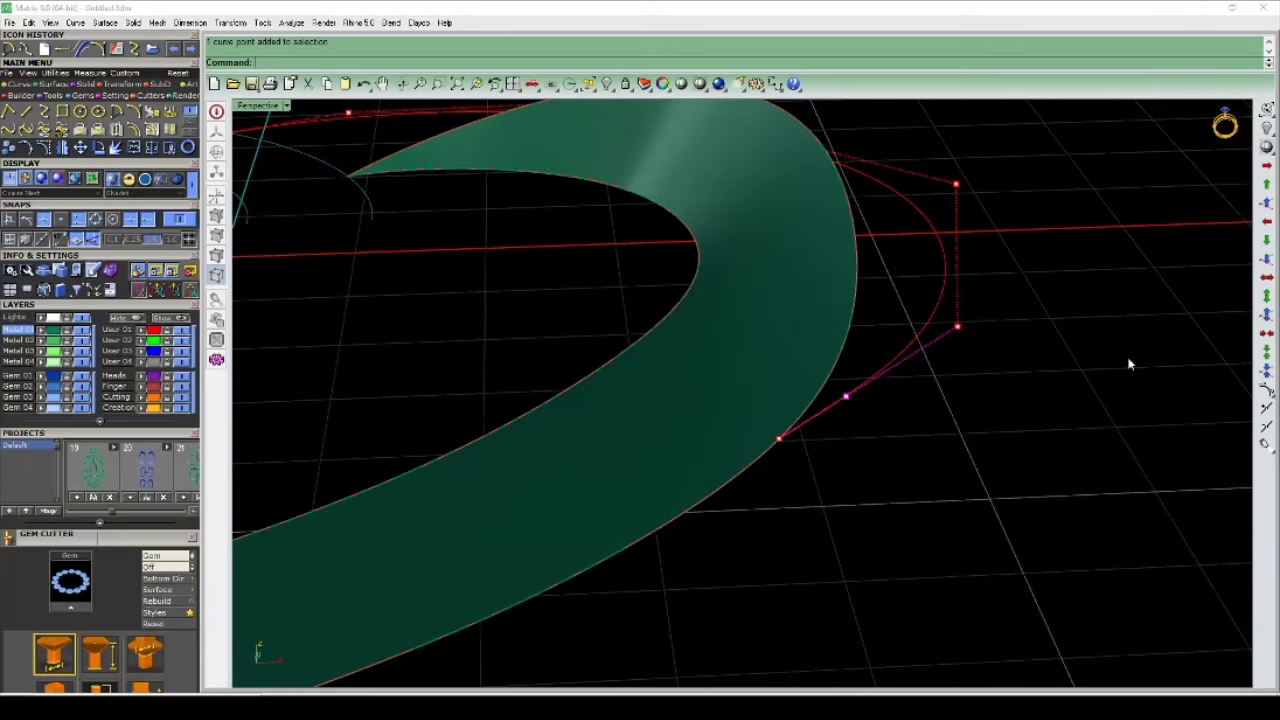
Step: Nudge the control point down by 0.05 and check the ribbon's shape
{"action": "key", "text": "alt+Page_Down"}
{"action": "scroll", "coordinate": [800, 423], "scroll_direction": "down", "scroll_amount": 3}
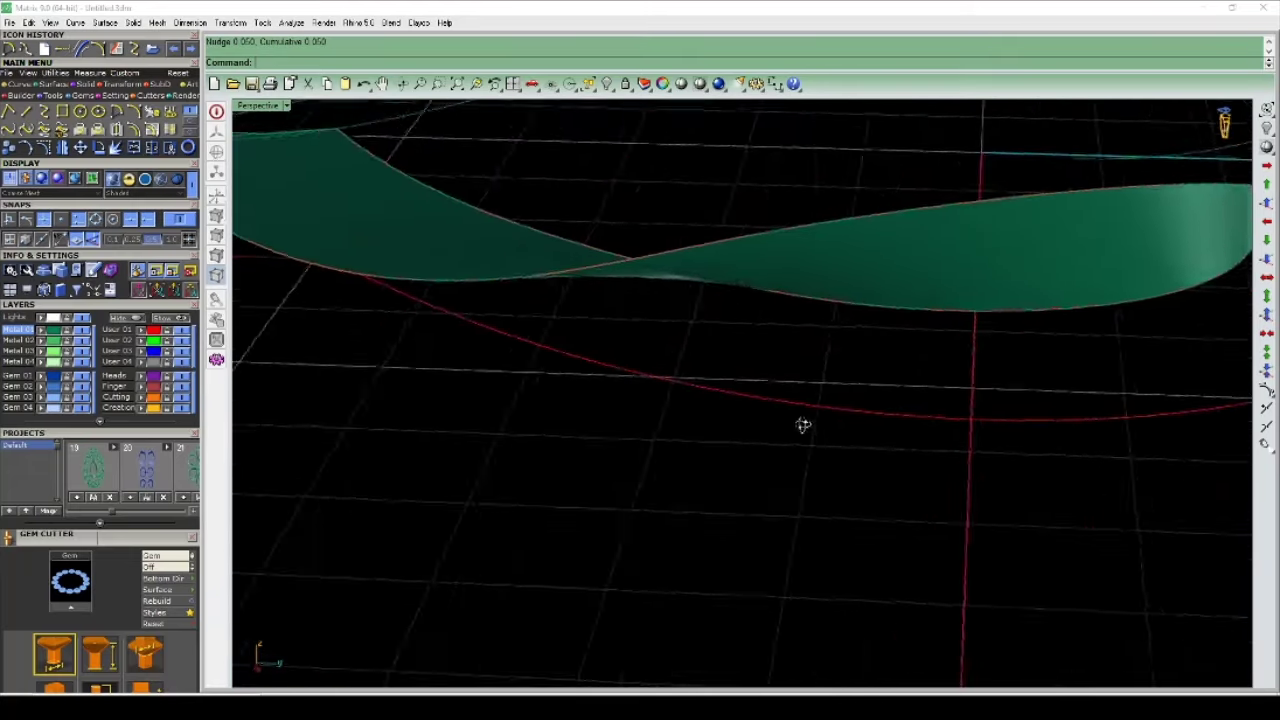
{"action": "scroll", "coordinate": [774, 423], "scroll_direction": "down", "scroll_amount": 2}
{"action": "mouse_move", "coordinate": [774, 423]}
{"action": "right_mouse_down"}
{"action": "mouse_move", "coordinate": [640, 414]}
{"action": "mouse_move", "coordinate": [665, 449]}
{"action": "mouse_move", "coordinate": [780, 480]}
{"action": "mouse_move", "coordinate": [949, 474]}
{"action": "mouse_move", "coordinate": [800, 403]}
{"action": "right_mouse_up"}
{"action": "left_click", "coordinate": [792, 384]}
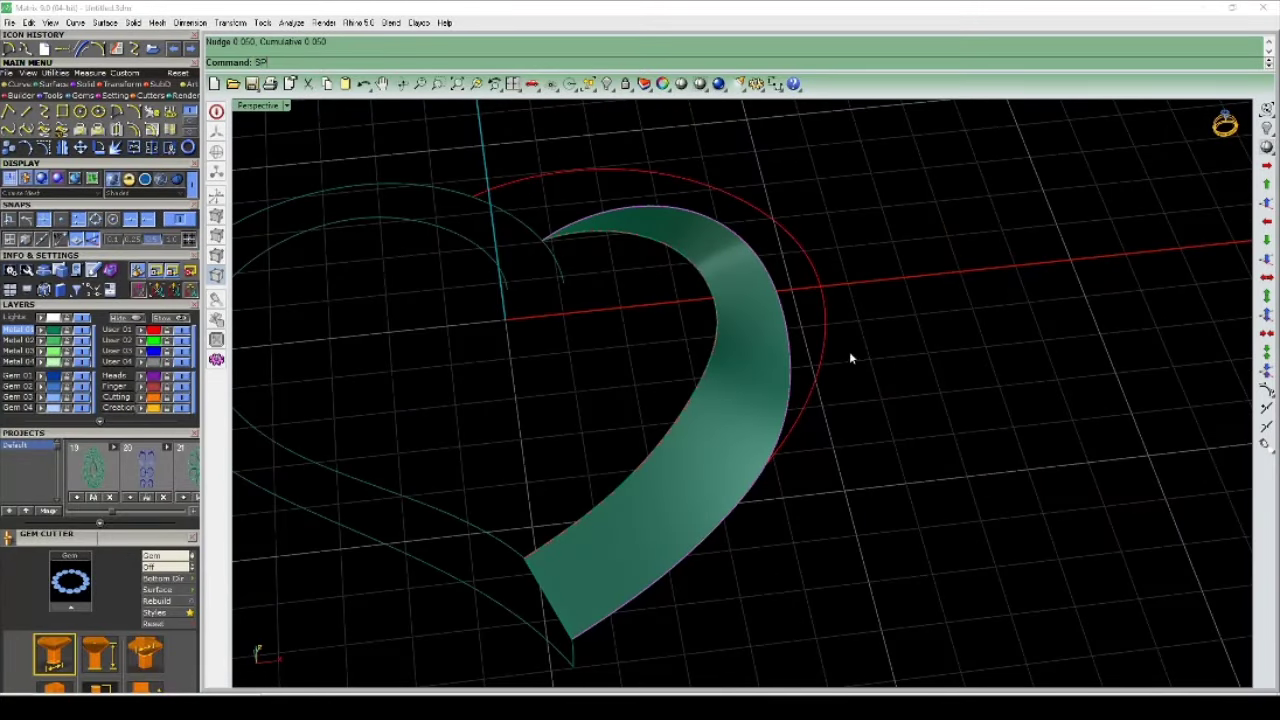
Step: Split the outer right curve into two pieces at the ribbon and orbit to review
{"action": "left_click_drag", "start_coordinate": [811, 342], "coordinate": [813, 346]}
{"action": "key", "text": "Return"}
{"action": "left_click", "coordinate": [790, 384]}
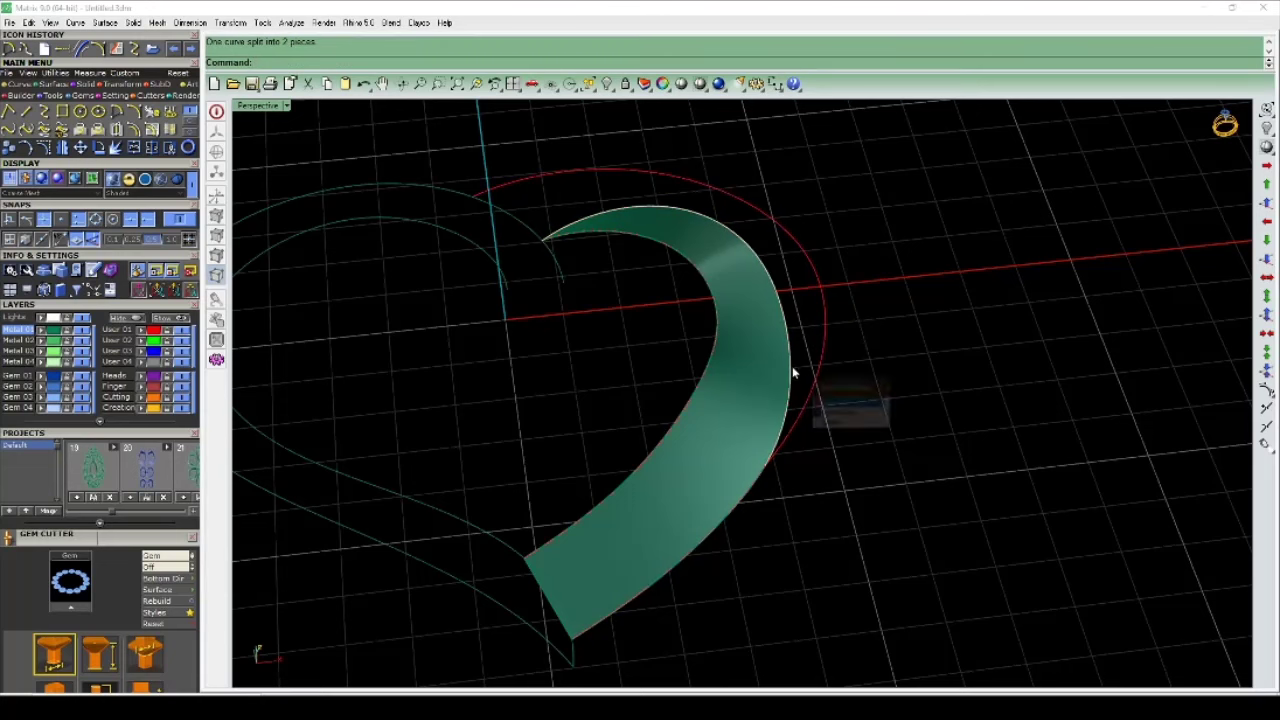
{"action": "scroll", "coordinate": [810, 385], "scroll_direction": "down", "scroll_amount": 3}
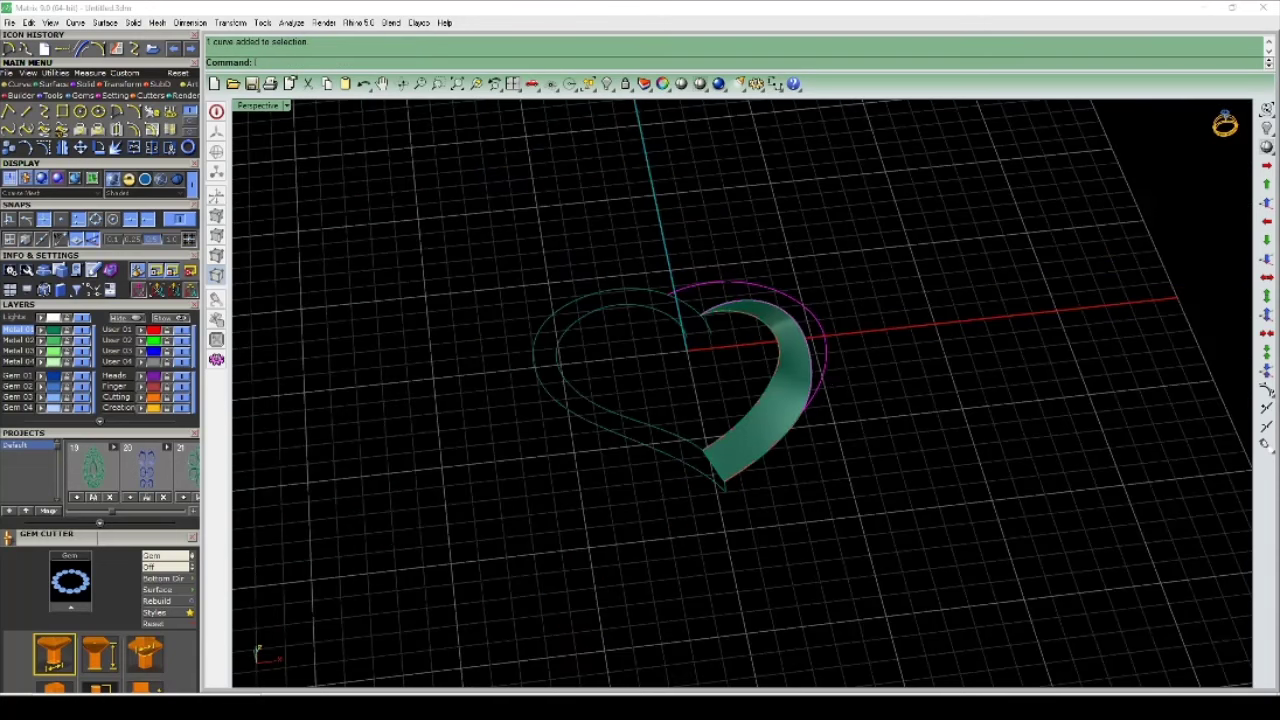
{"action": "mouse_move", "coordinate": [703, 449]}
{"action": "right_mouse_down"}
{"action": "mouse_move", "coordinate": [766, 409]}
{"action": "mouse_move", "coordinate": [723, 343]}
{"action": "mouse_move", "coordinate": [886, 371]}
{"action": "mouse_move", "coordinate": [1000, 354]}
{"action": "mouse_move", "coordinate": [1045, 474]}
{"action": "right_mouse_up"}
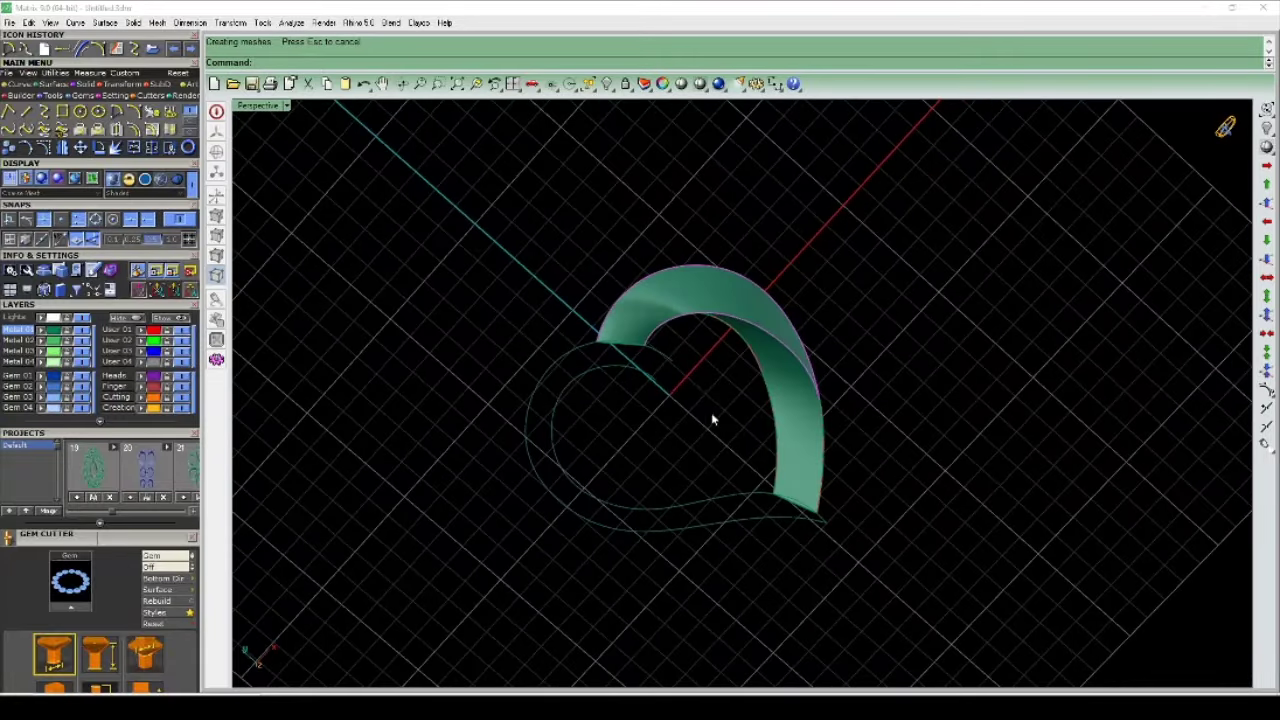
{"action": "mouse_move", "coordinate": [711, 419]}
{"action": "right_mouse_down"}
{"action": "mouse_move", "coordinate": [886, 286]}
{"action": "mouse_move", "coordinate": [700, 457]}
{"action": "mouse_move", "coordinate": [651, 457]}
{"action": "mouse_move", "coordinate": [1028, 451]}
{"action": "right_mouse_up"}
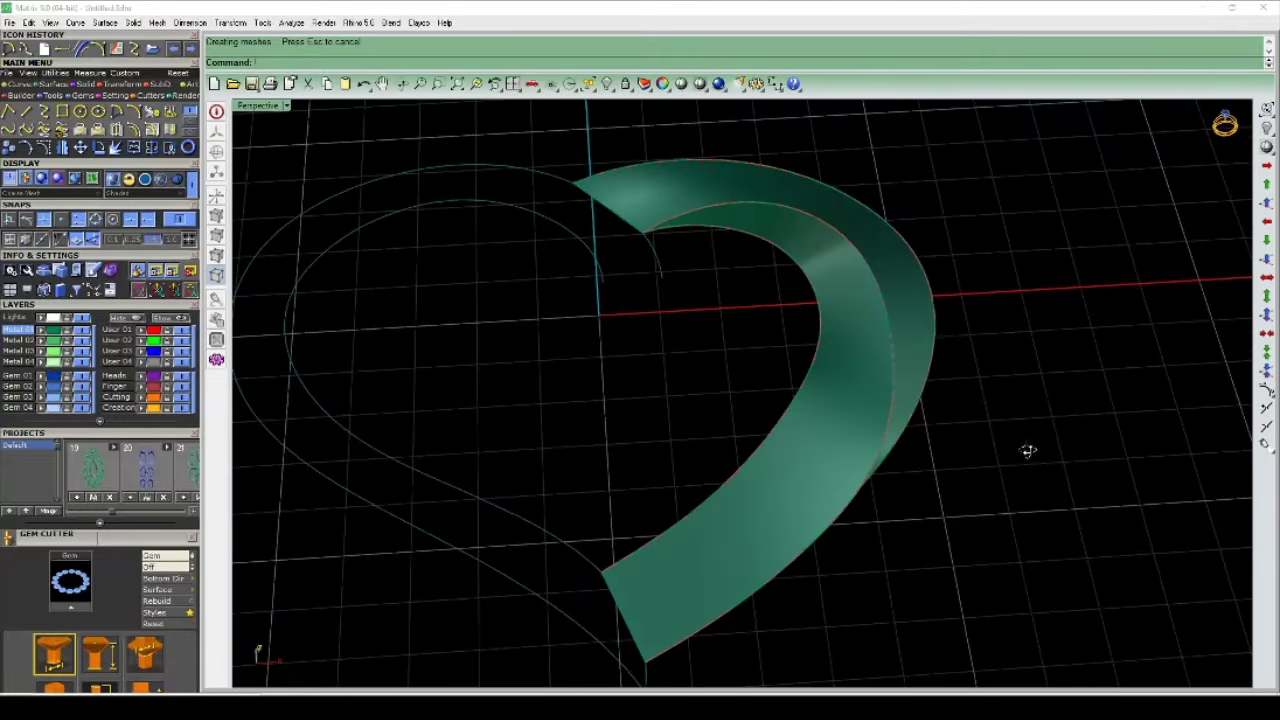
{"action": "scroll", "coordinate": [864, 376], "scroll_direction": "down", "scroll_amount": 5}
{"action": "mouse_move", "coordinate": [864, 376]}
{"action": "right_mouse_down"}
{"action": "mouse_move", "coordinate": [997, 380]}
{"action": "mouse_move", "coordinate": [961, 404]}
{"action": "right_mouse_up"}
{"action": "type", "text": "CC"}
{"action": "key", "text": "Return"}
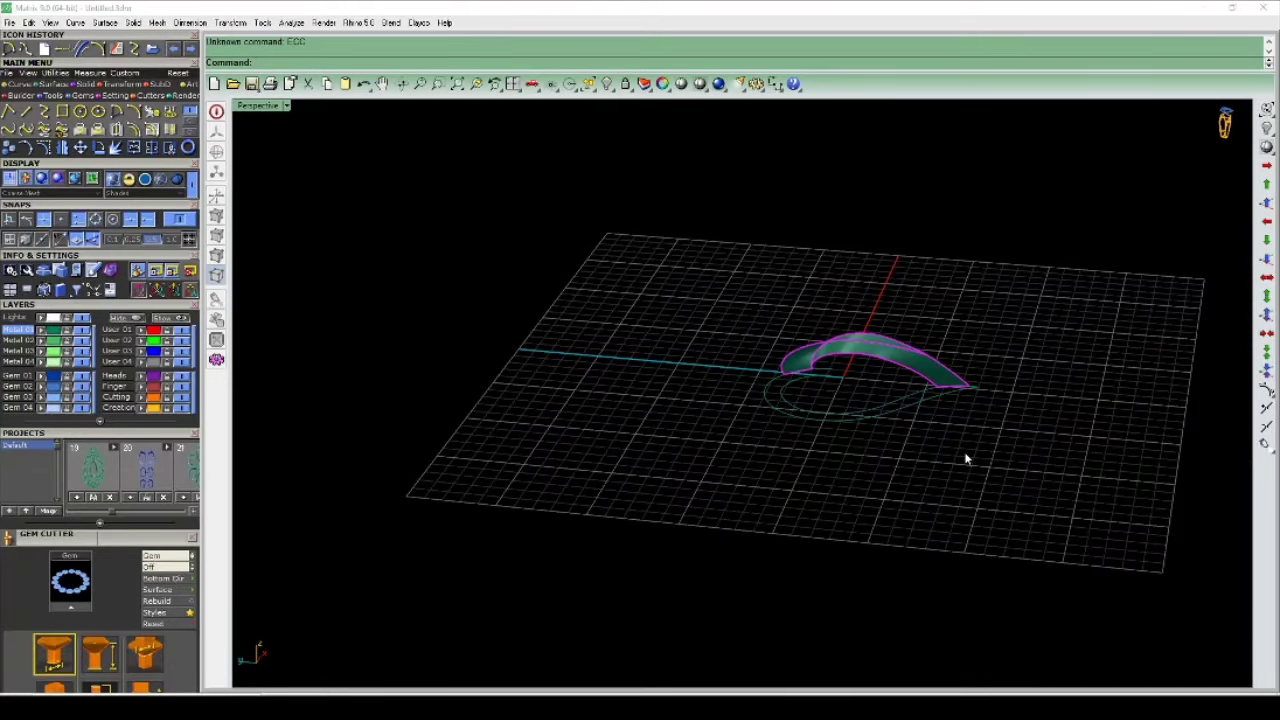
Step: Select the twisted green ribbon surface on the heart's right lobe
{"action": "scroll", "coordinate": [811, 351], "scroll_direction": "up", "scroll_amount": 5}
{"action": "mouse_move", "coordinate": [811, 351]}
{"action": "right_mouse_down"}
{"action": "mouse_move", "coordinate": [843, 403]}
{"action": "mouse_move", "coordinate": [886, 377]}
{"action": "mouse_move", "coordinate": [697, 334]}
{"action": "right_mouse_up"}
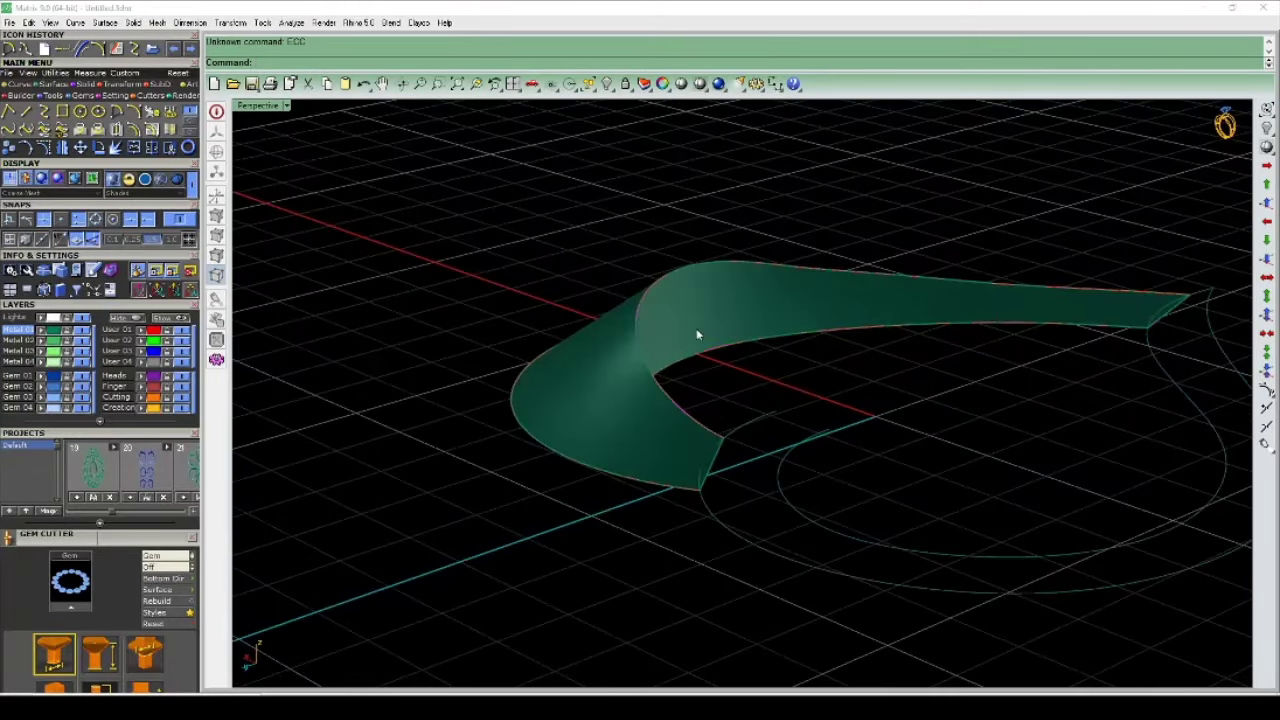
{"action": "left_click", "coordinate": [581, 366]}
{"action": "scroll", "coordinate": [650, 420], "scroll_direction": "down", "scroll_amount": 3}
{"action": "type", "text": "c"}
{"action": "key", "text": "Return"}
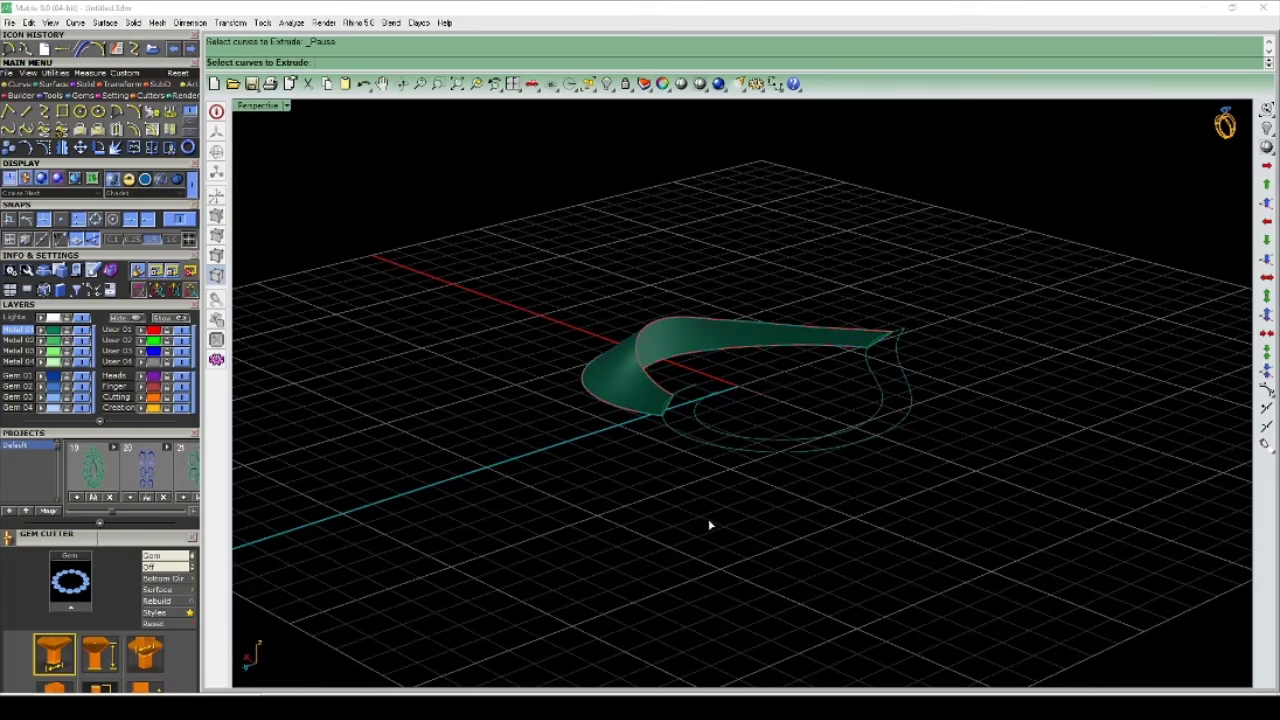
{"action": "scroll", "coordinate": [648, 363], "scroll_direction": "up", "scroll_amount": 2}
{"action": "left_click", "coordinate": [657, 342]}
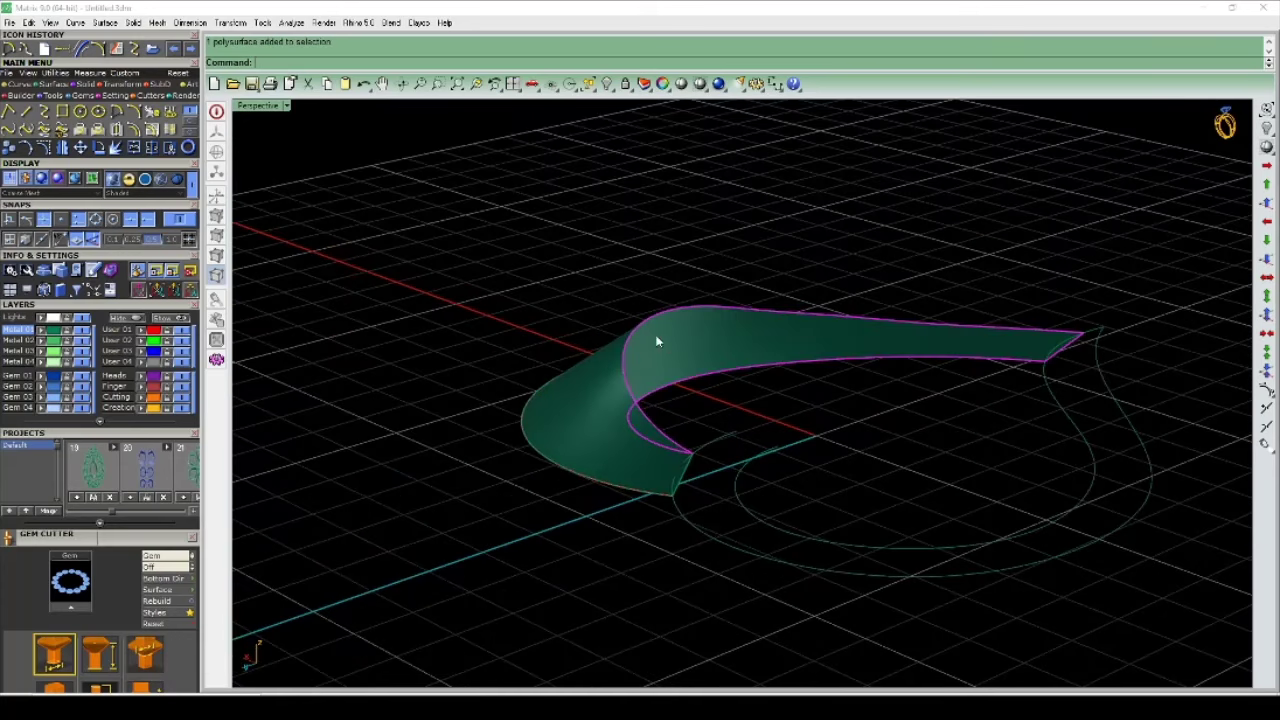
Step: Extrude the ribbon straight downward at the default distance into a thick polysurface band
{"action": "left_click", "coordinate": [61, 93]}
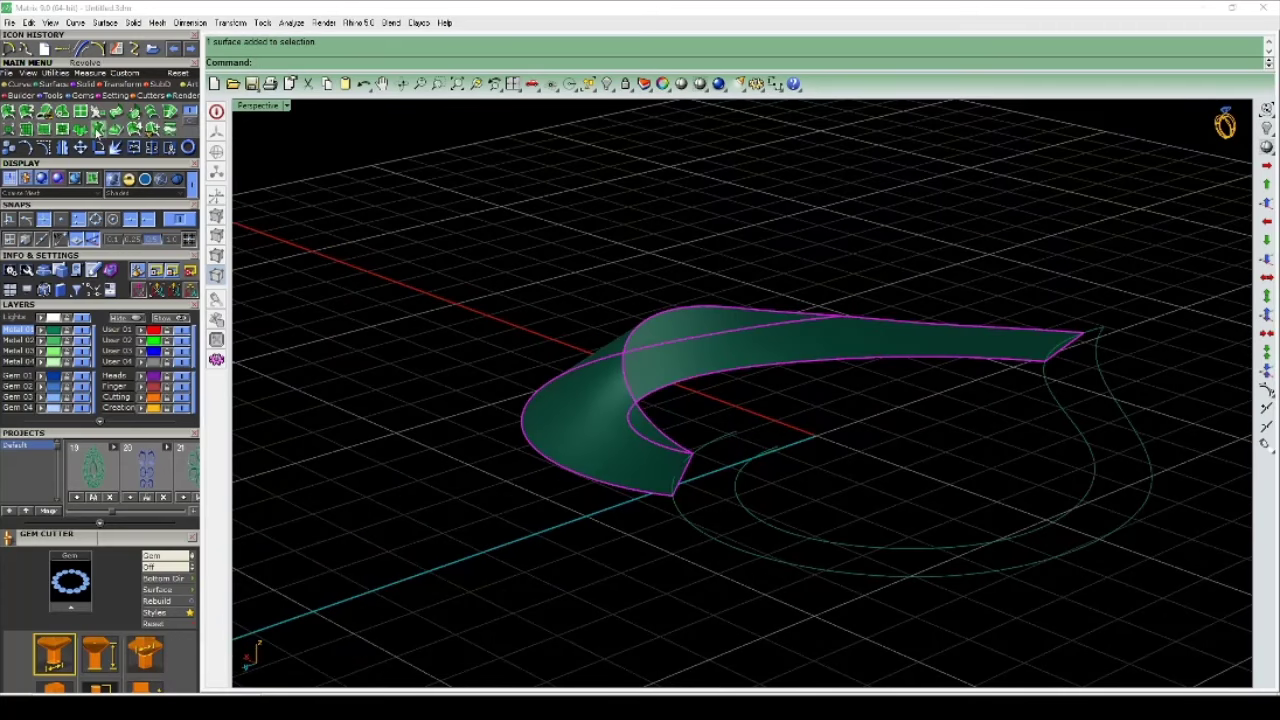
{"action": "left_click", "coordinate": [82, 131]}
{"action": "mouse_move", "coordinate": [424, 513]}
{"action": "right_mouse_down"}
{"action": "mouse_move", "coordinate": [806, 297]}
{"action": "mouse_move", "coordinate": [516, 239]}
{"action": "right_mouse_up"}
{"action": "left_click", "coordinate": [370, 65]}
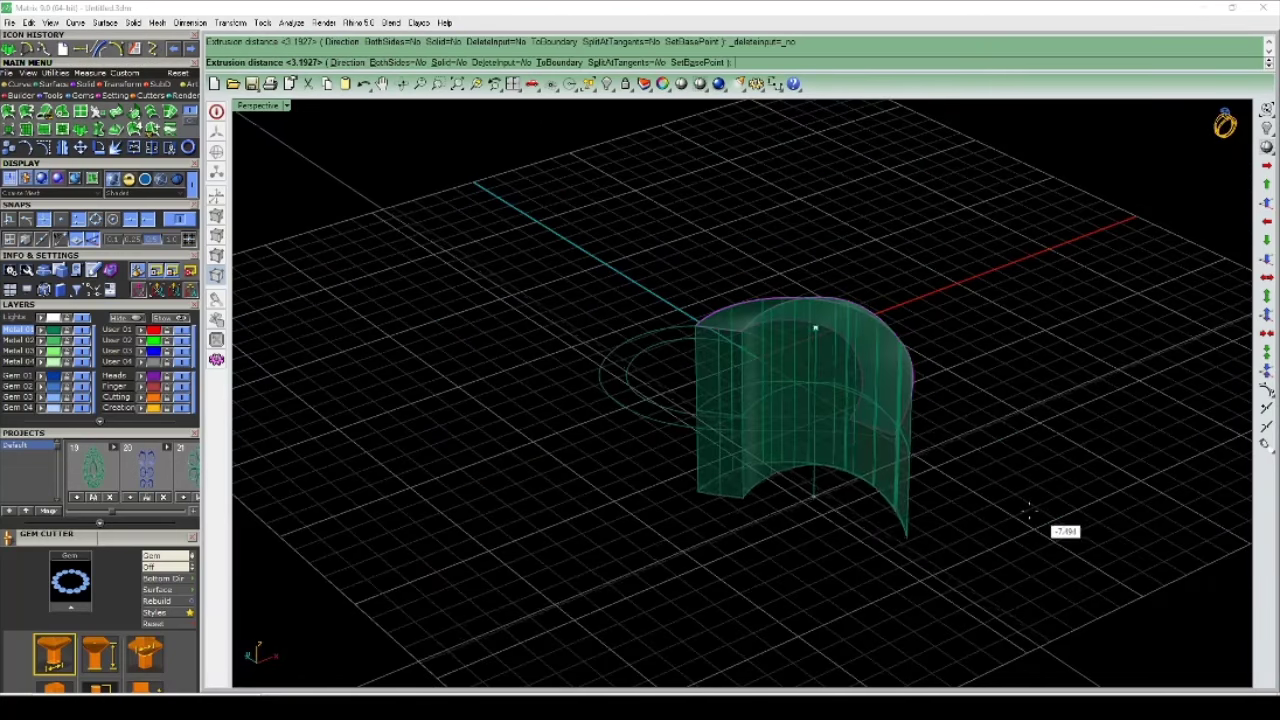
{"action": "right_click_drag", "start_coordinate": [1057, 531], "coordinate": [838, 520]}
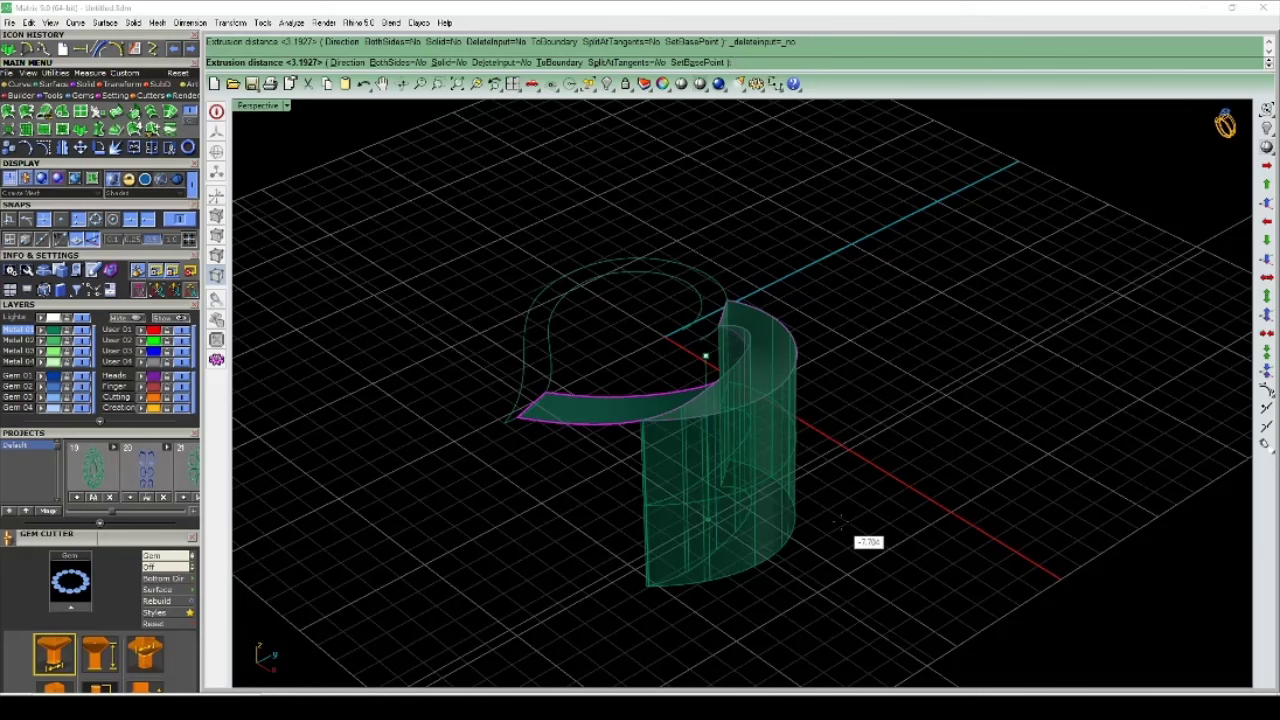
{"action": "type", "text": "1.2"}
{"action": "key", "text": "Return"}
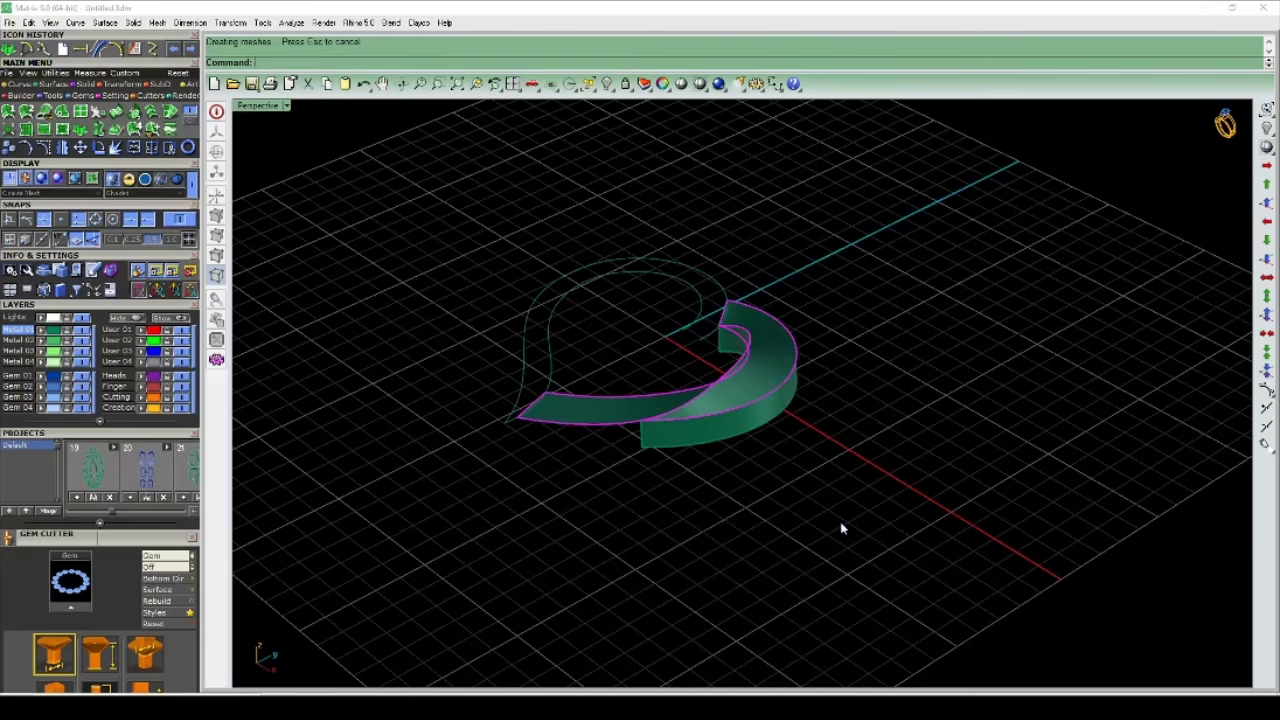
{"action": "scroll", "coordinate": [612, 443], "scroll_direction": "up", "scroll_amount": 5}
{"action": "left_click", "coordinate": [960, 303]}
{"action": "scroll", "coordinate": [960, 303], "scroll_direction": "down", "scroll_amount": 5}
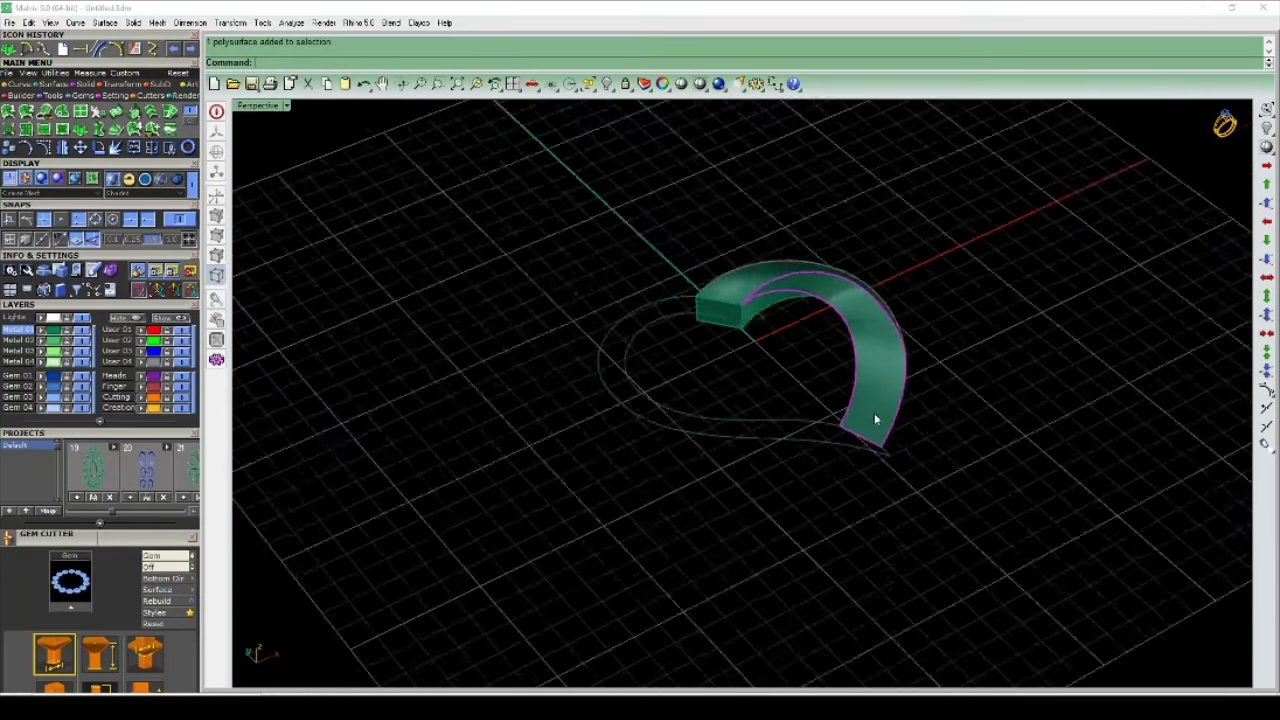
{"action": "mouse_move", "coordinate": [877, 423]}
{"action": "right_mouse_down"}
{"action": "mouse_move", "coordinate": [830, 405]}
{"action": "mouse_move", "coordinate": [890, 487]}
{"action": "right_mouse_up"}
{"action": "key", "text": "Return"}
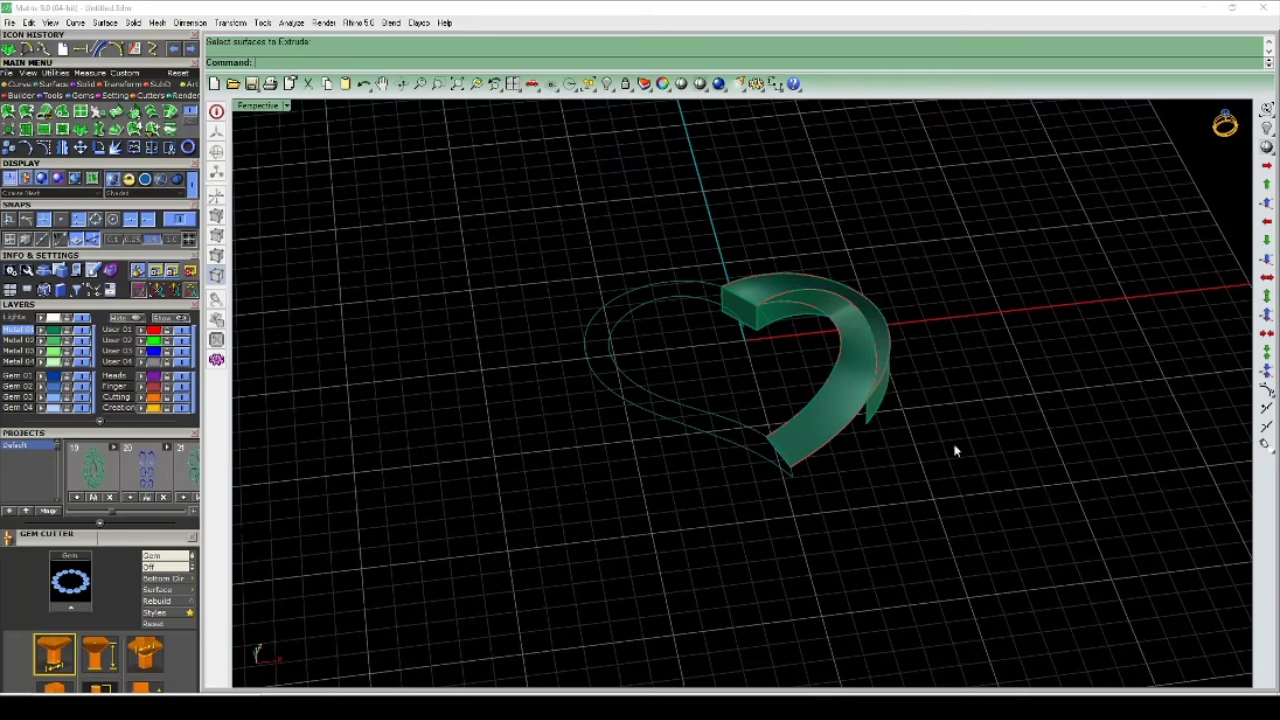
{"action": "scroll", "coordinate": [860, 395], "scroll_direction": "up", "scroll_amount": 2}
{"action": "type", "text": "E"}
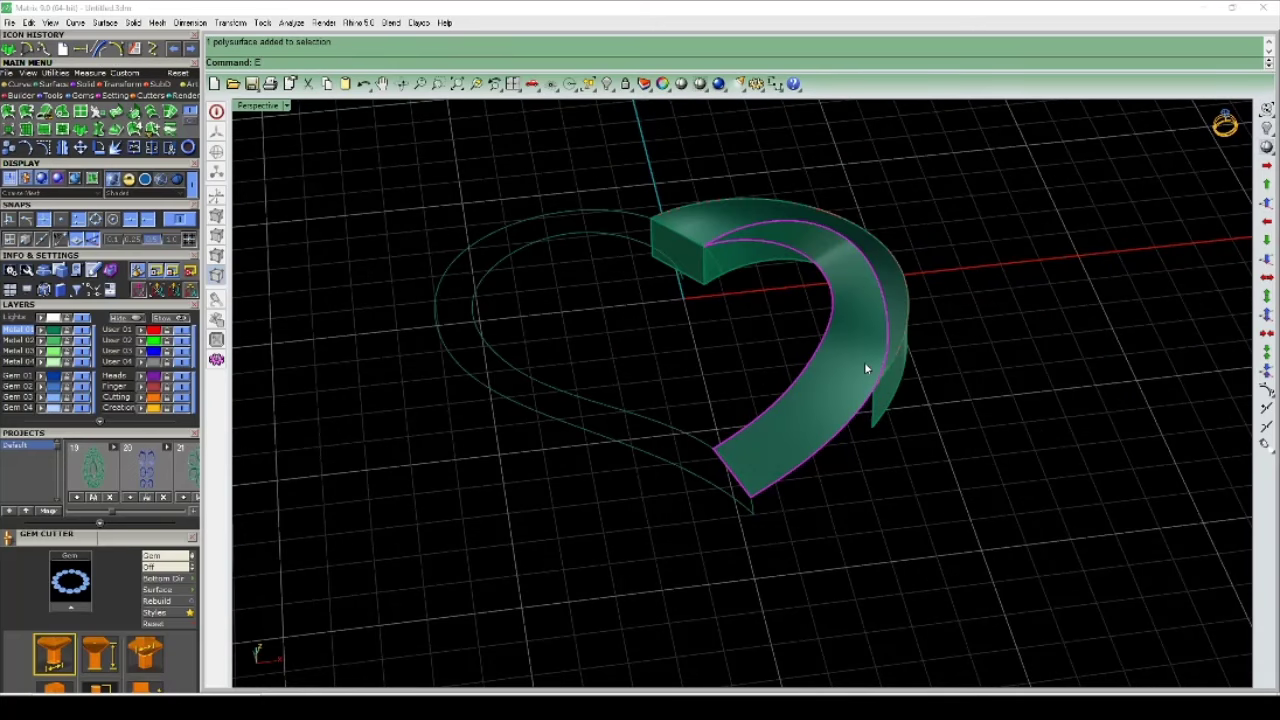
{"action": "key", "text": "Return"}
{"action": "type", "text": "build"}
{"action": "key", "text": "Return"}
{"action": "left_click", "coordinate": [824, 362]}
{"action": "type", "text": "xtractSrf"}
{"action": "key", "text": "Return"}
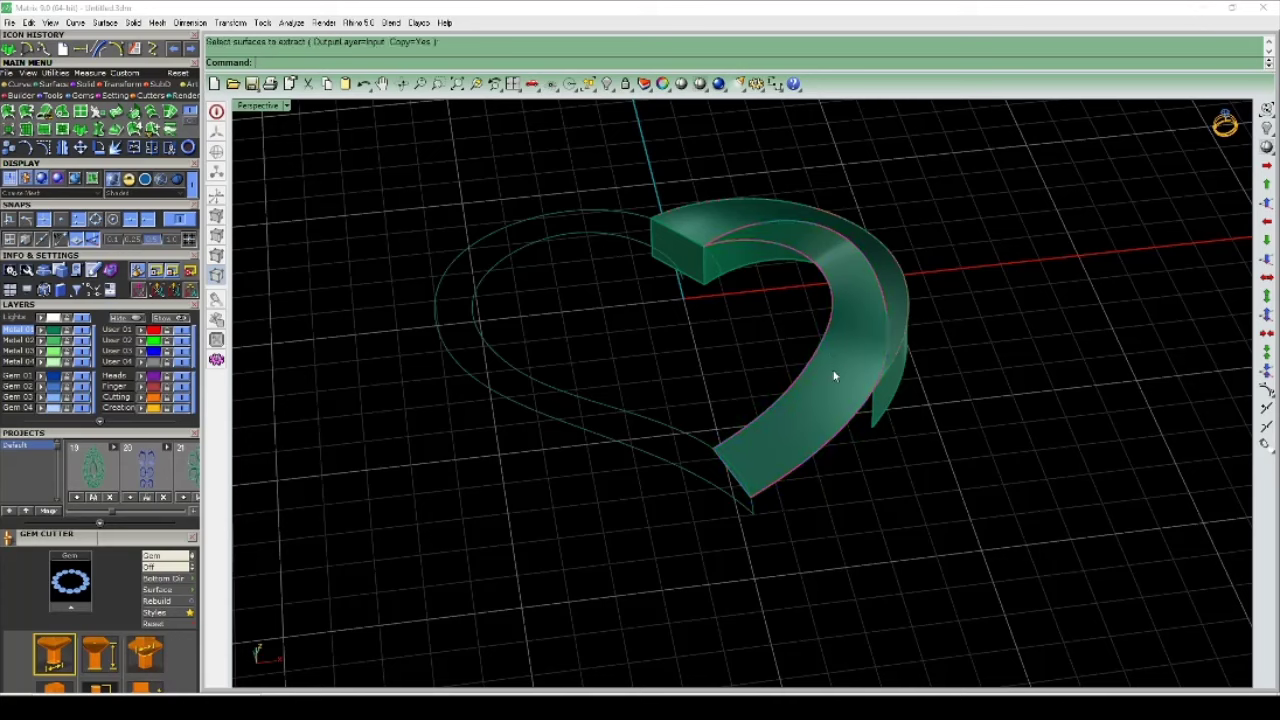
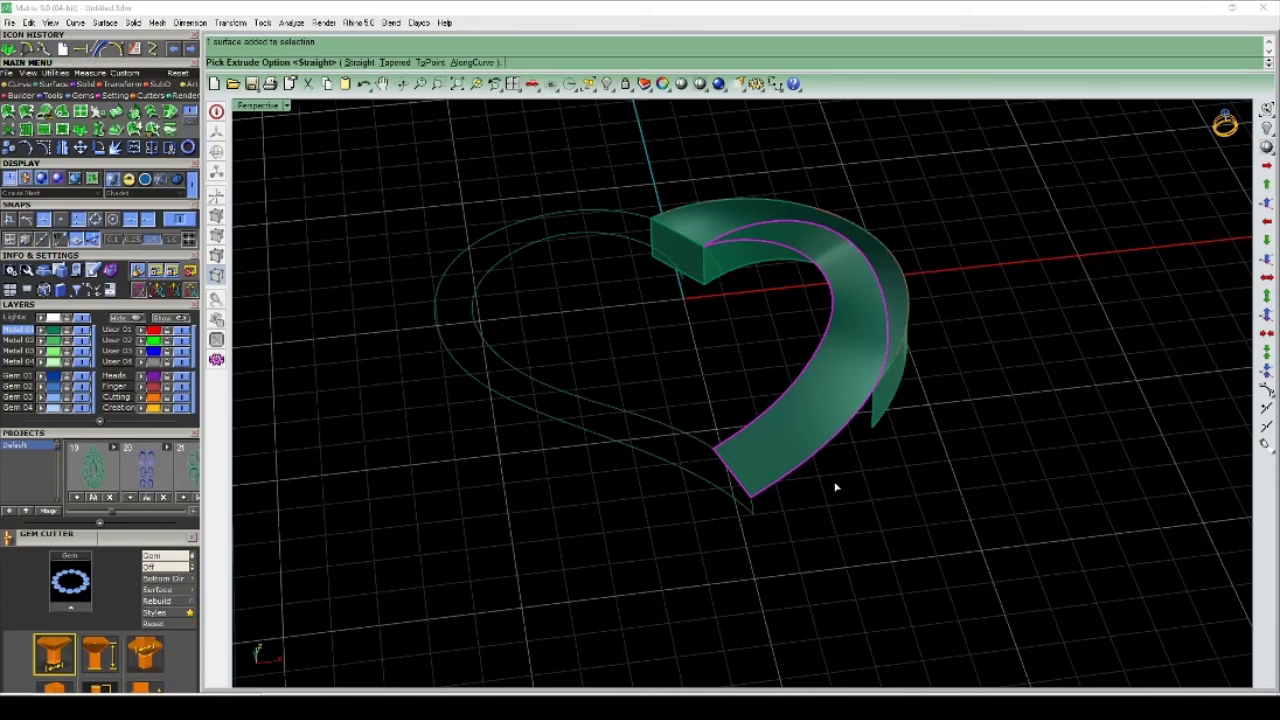
Step: Isolate the right band surface by hiding everything else
{"action": "right_click_drag", "start_coordinate": [823, 485], "coordinate": [460, 210]}
{"action": "left_click", "coordinate": [358, 63]}
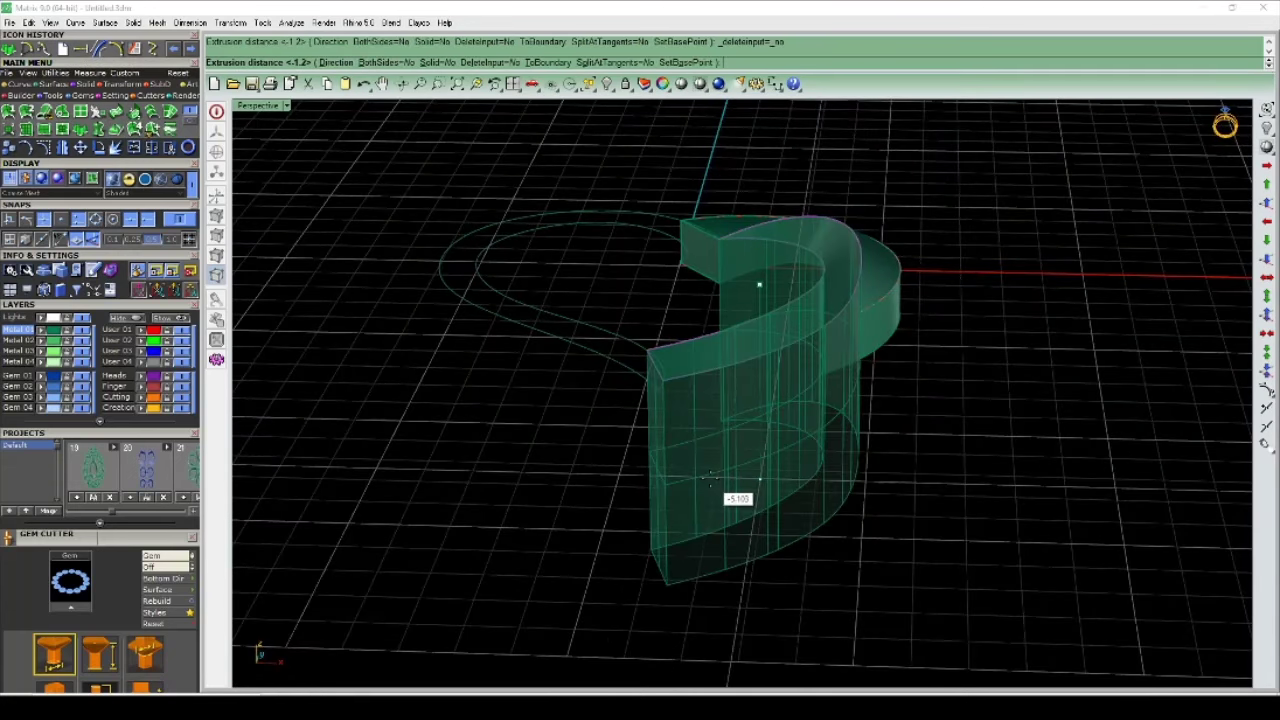
{"action": "key", "text": "Return"}
{"action": "key", "text": "Delete"}
{"action": "mouse_move", "coordinate": [910, 410]}
{"action": "right_mouse_down"}
{"action": "mouse_move", "coordinate": [854, 417]}
{"action": "mouse_move", "coordinate": [843, 454]}
{"action": "mouse_move", "coordinate": [1049, 419]}
{"action": "mouse_move", "coordinate": [784, 390]}
{"action": "mouse_move", "coordinate": [814, 394]}
{"action": "mouse_move", "coordinate": [841, 344]}
{"action": "mouse_move", "coordinate": [744, 358]}
{"action": "mouse_move", "coordinate": [809, 374]}
{"action": "mouse_move", "coordinate": [811, 387]}
{"action": "right_mouse_up"}
{"action": "key", "text": "ctrl+z"}
{"action": "key", "text": "ctrl+shift+h"}
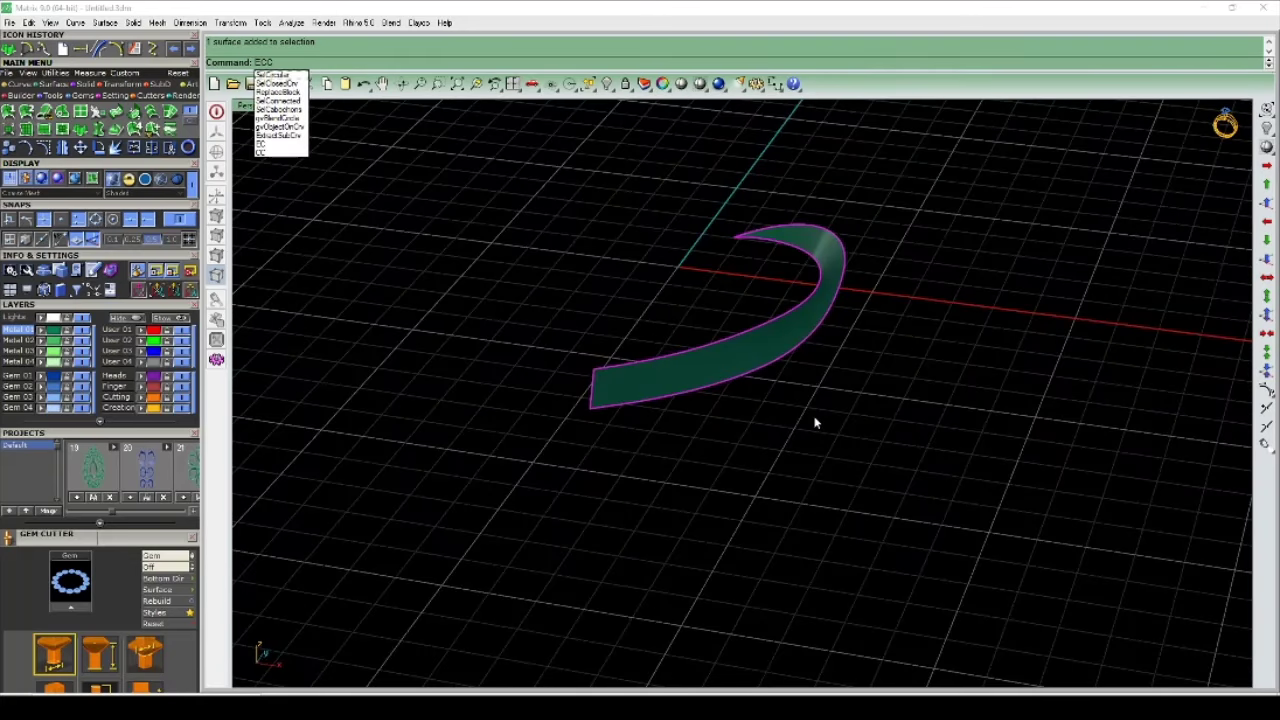
Step: Extrude the right band surface straight into a closed solid and delete the leftover thin surface
{"action": "key", "text": "Escape"}
{"action": "left_click", "coordinate": [79, 131]}
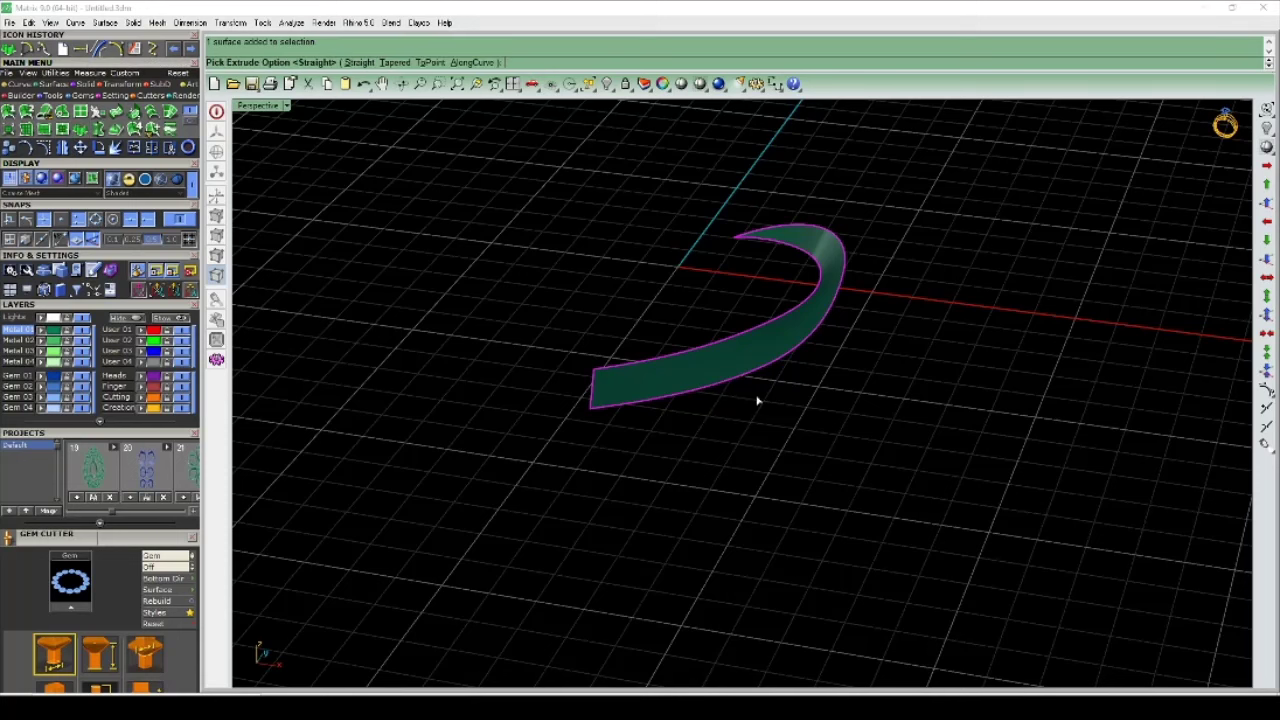
{"action": "left_click", "coordinate": [362, 62]}
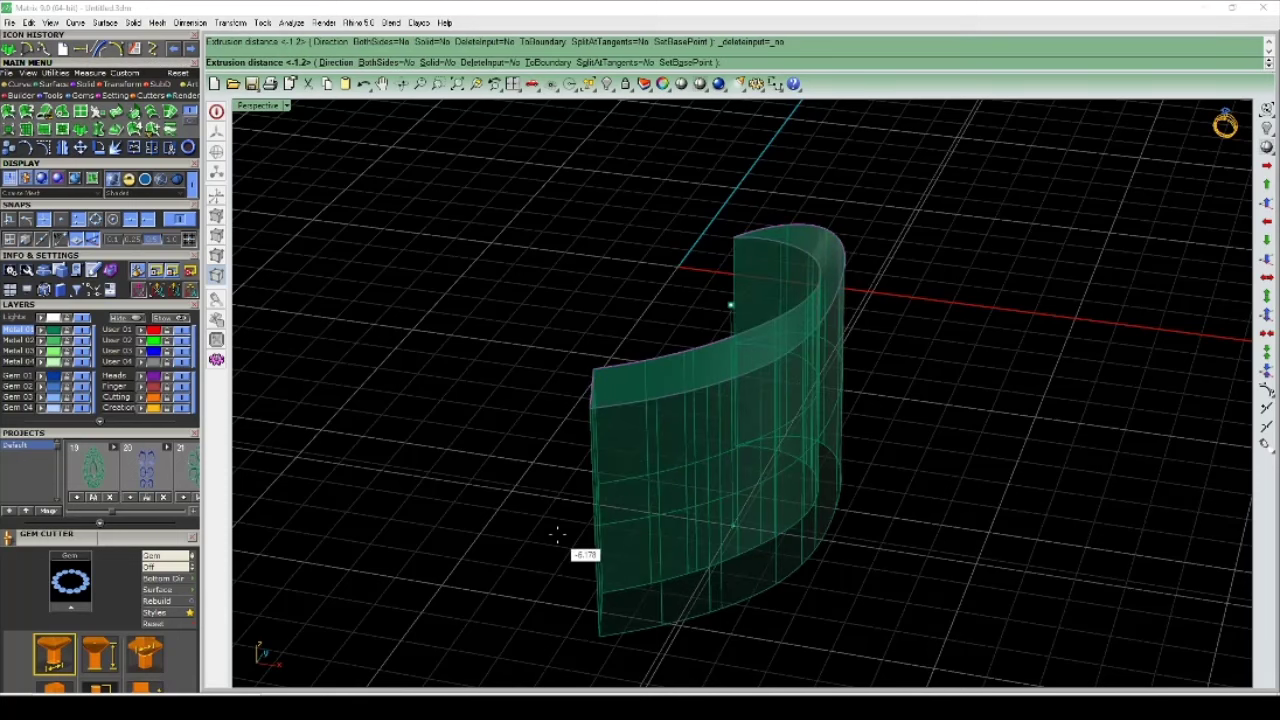
{"action": "left_click", "coordinate": [417, 62]}
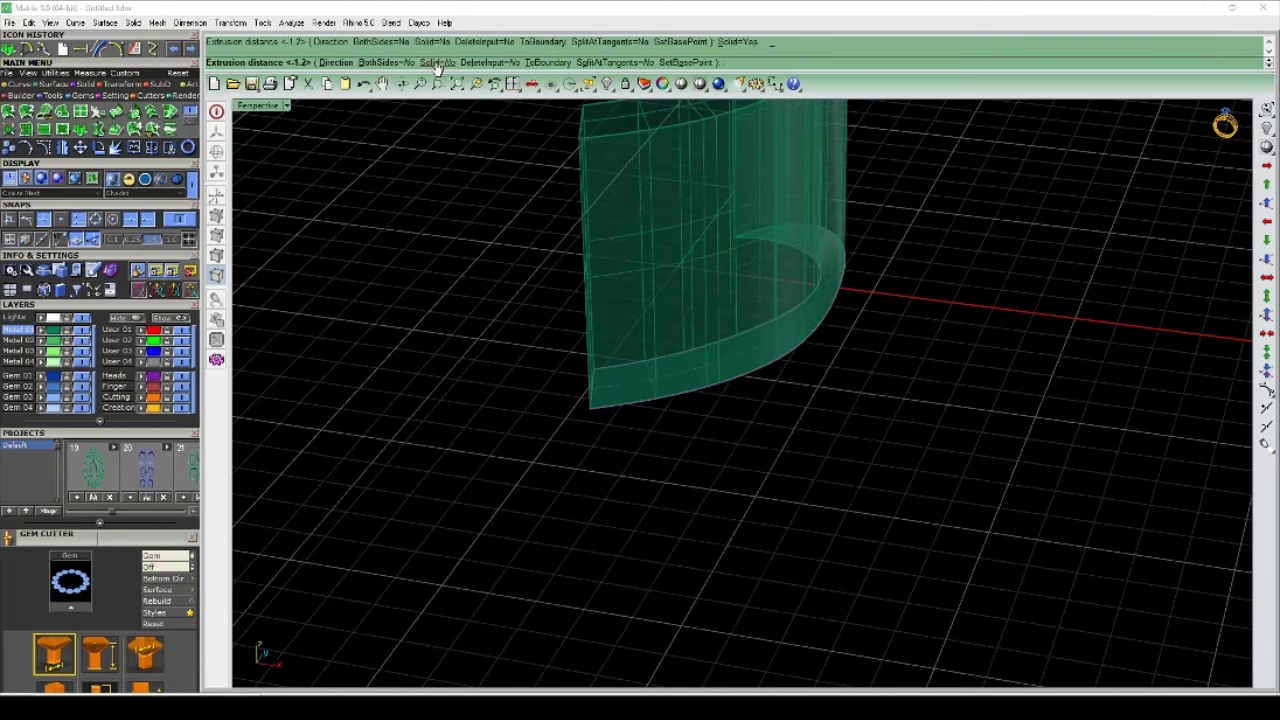
{"action": "left_click", "coordinate": [528, 385]}
{"action": "mouse_move", "coordinate": [528, 391]}
{"action": "right_mouse_down"}
{"action": "mouse_move", "coordinate": [720, 449]}
{"action": "mouse_move", "coordinate": [699, 423]}
{"action": "right_mouse_up"}
{"action": "key", "text": "Delete"}
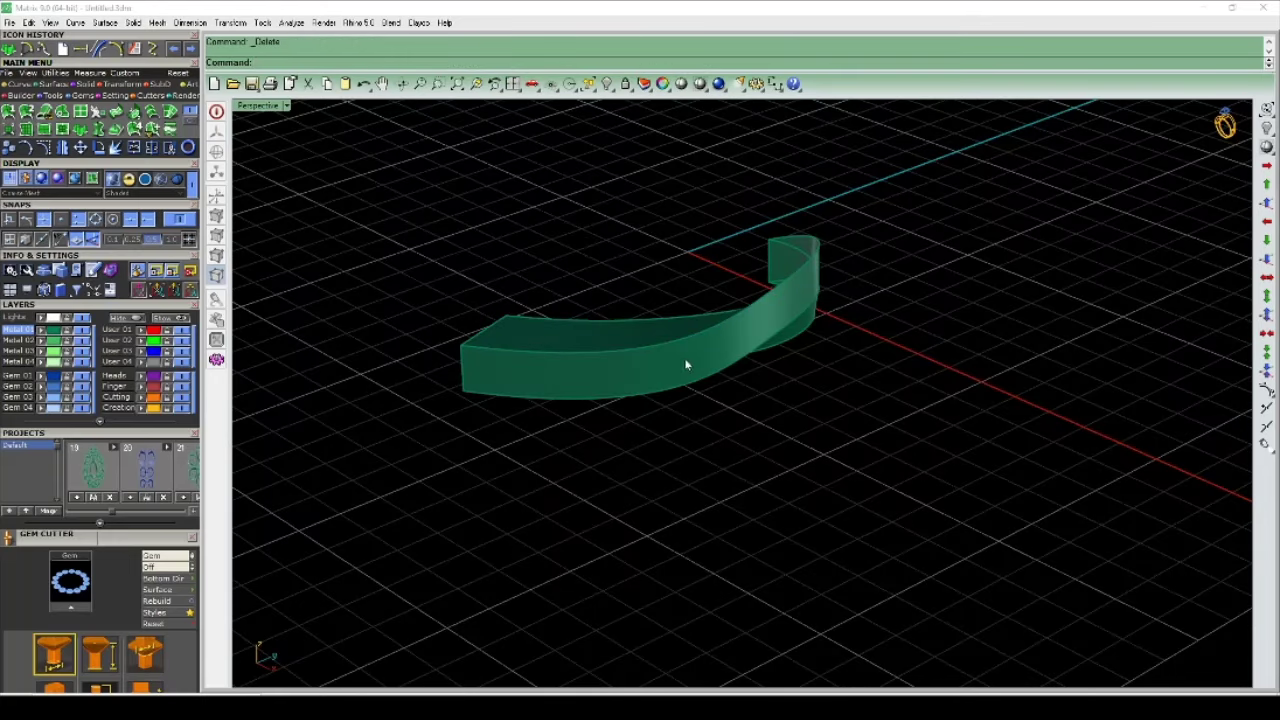
Step: Hide the solid half-heart band and bring the hidden outline curves back
{"action": "left_click", "coordinate": [686, 365]}
{"action": "mouse_move", "coordinate": [686, 365]}
{"action": "right_mouse_down"}
{"action": "mouse_move", "coordinate": [748, 408]}
{"action": "mouse_move", "coordinate": [894, 414]}
{"action": "mouse_move", "coordinate": [828, 400]}
{"action": "right_mouse_up"}
{"action": "key", "text": "Delete"}
{"action": "key", "text": "ctrl+alt+h"}
Step: Delete the extra curves so only the left half's two outline curves remain
{"action": "key", "text": "ctrl+shift+c"}
{"action": "scroll", "coordinate": [828, 410], "scroll_direction": "up", "scroll_amount": 2}
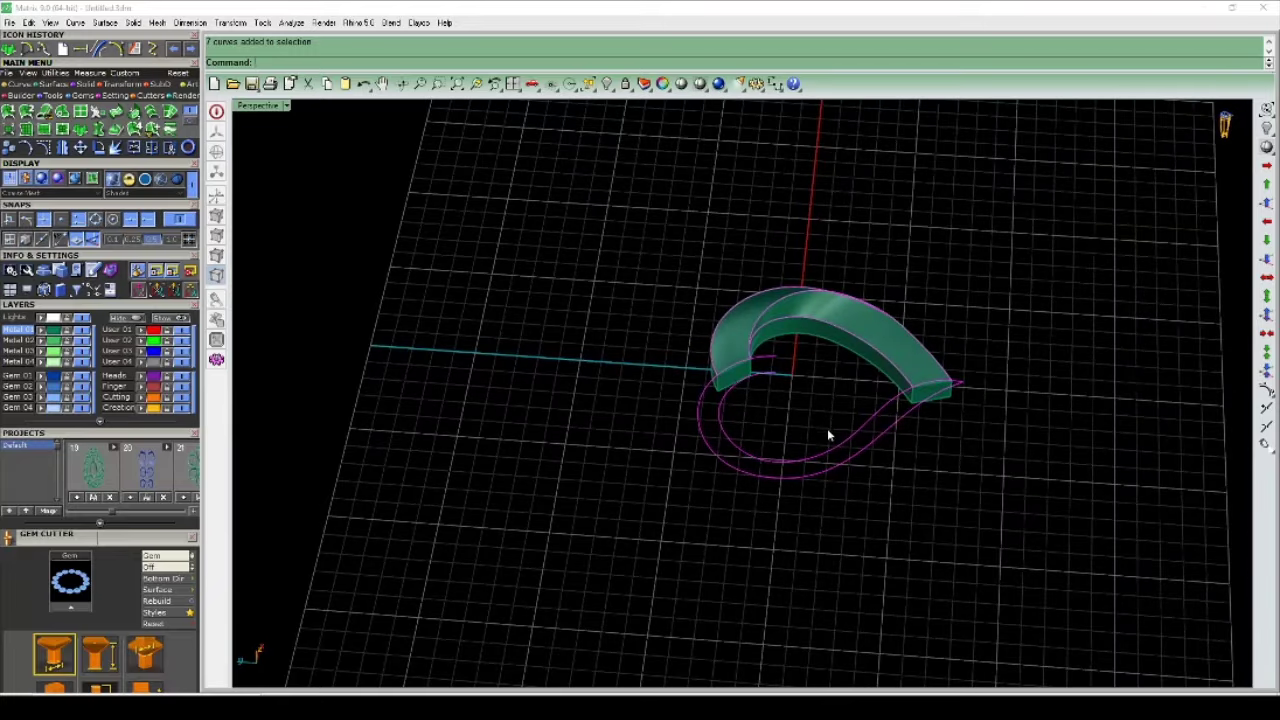
{"action": "scroll", "coordinate": [873, 428], "scroll_direction": "up", "scroll_amount": 1}
{"action": "left_click_drag", "start_coordinate": [829, 371], "coordinate": [763, 583]}
{"action": "scroll", "coordinate": [763, 583], "scroll_direction": "down", "scroll_amount": 3}
{"action": "key", "text": "Delete"}
{"action": "mouse_move", "coordinate": [729, 455]}
{"action": "right_mouse_down"}
{"action": "mouse_move", "coordinate": [823, 449]}
{"action": "mouse_move", "coordinate": [617, 447]}
{"action": "right_mouse_up"}
{"action": "scroll", "coordinate": [617, 447], "scroll_direction": "up", "scroll_amount": 3}
{"action": "mouse_move", "coordinate": [743, 316]}
{"action": "right_mouse_down"}
{"action": "mouse_move", "coordinate": [800, 479]}
{"action": "mouse_move", "coordinate": [780, 408]}
{"action": "mouse_move", "coordinate": [814, 374]}
{"action": "mouse_move", "coordinate": [531, 252]}
{"action": "right_mouse_up"}
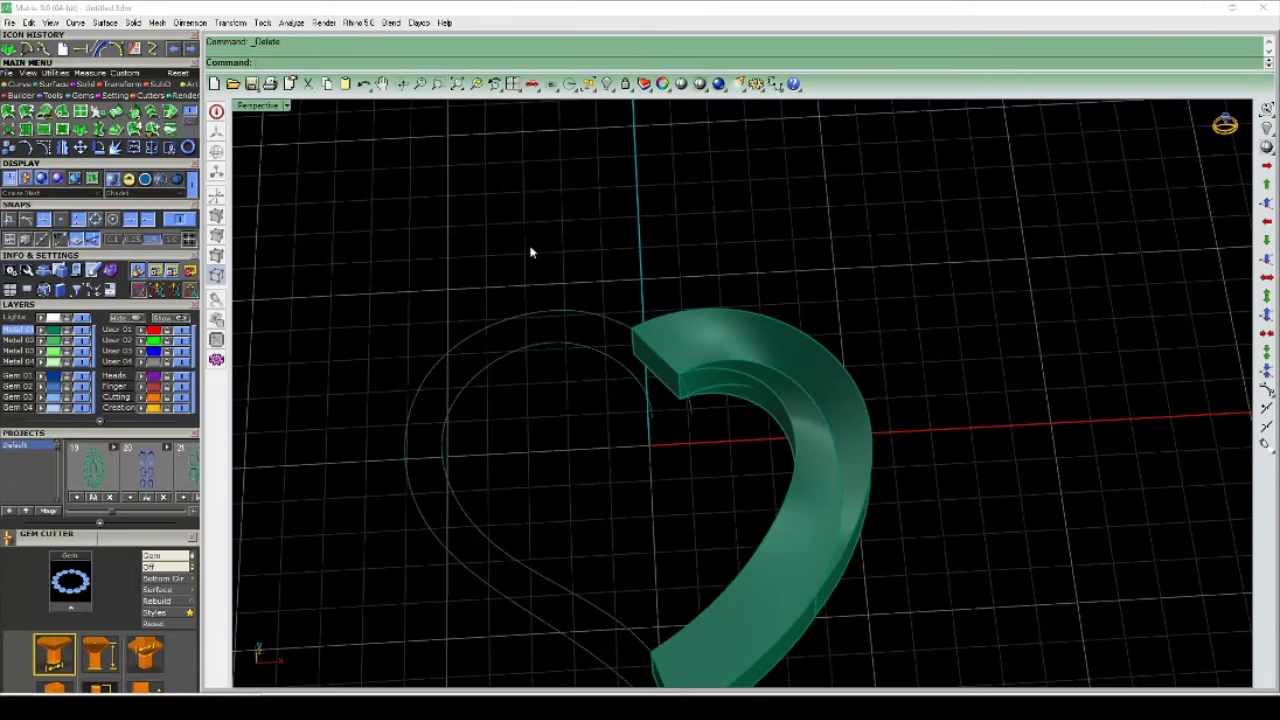
{"action": "scroll", "coordinate": [585, 373], "scroll_direction": "down", "scroll_amount": 3}
{"action": "scroll", "coordinate": [634, 394], "scroll_direction": "up", "scroll_amount": 3}
{"action": "mouse_move", "coordinate": [646, 380]}
{"action": "right_mouse_down"}
{"action": "mouse_move", "coordinate": [548, 366]}
{"action": "mouse_move", "coordinate": [560, 380]}
{"action": "right_mouse_up"}
Step: Draw a straight line joining the two top arc ends
{"action": "left_click", "coordinate": [20, 84]}
{"action": "left_click", "coordinate": [32, 112]}
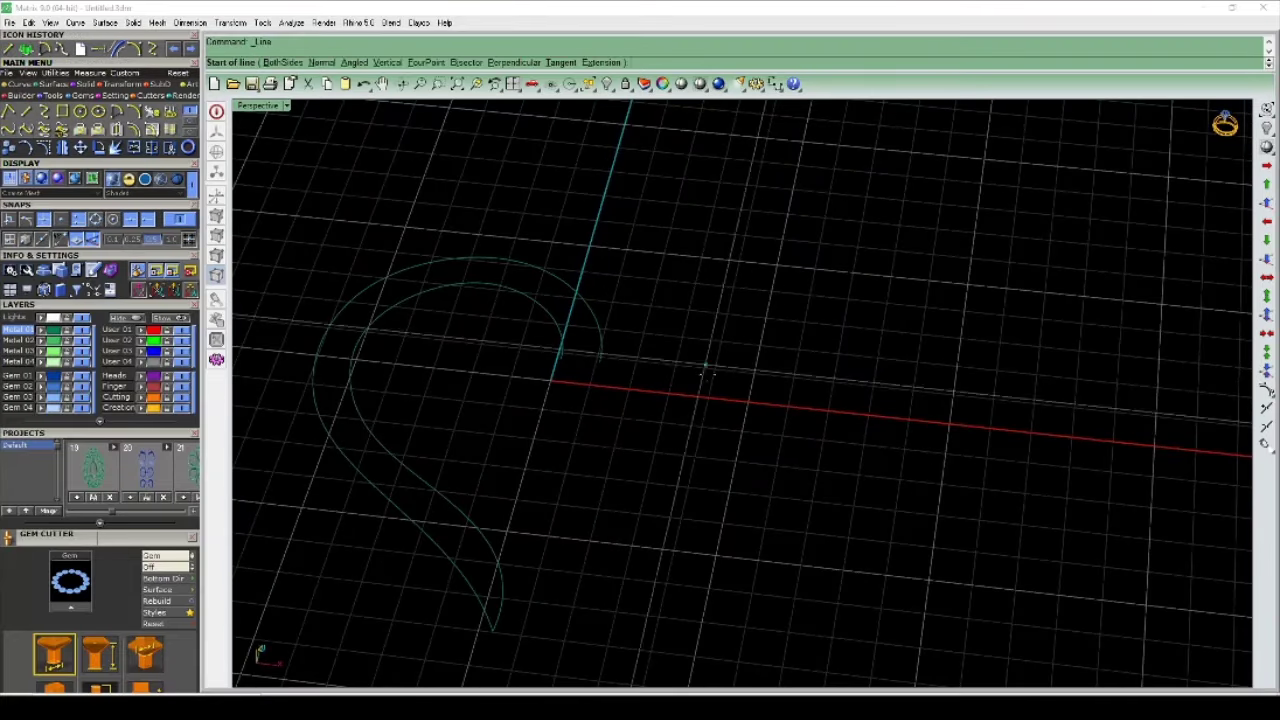
{"action": "scroll", "coordinate": [495, 348], "scroll_direction": "up", "scroll_amount": 3}
{"action": "scroll", "coordinate": [495, 348], "scroll_direction": "down", "scroll_amount": 1}
{"action": "left_click", "coordinate": [495, 347]}
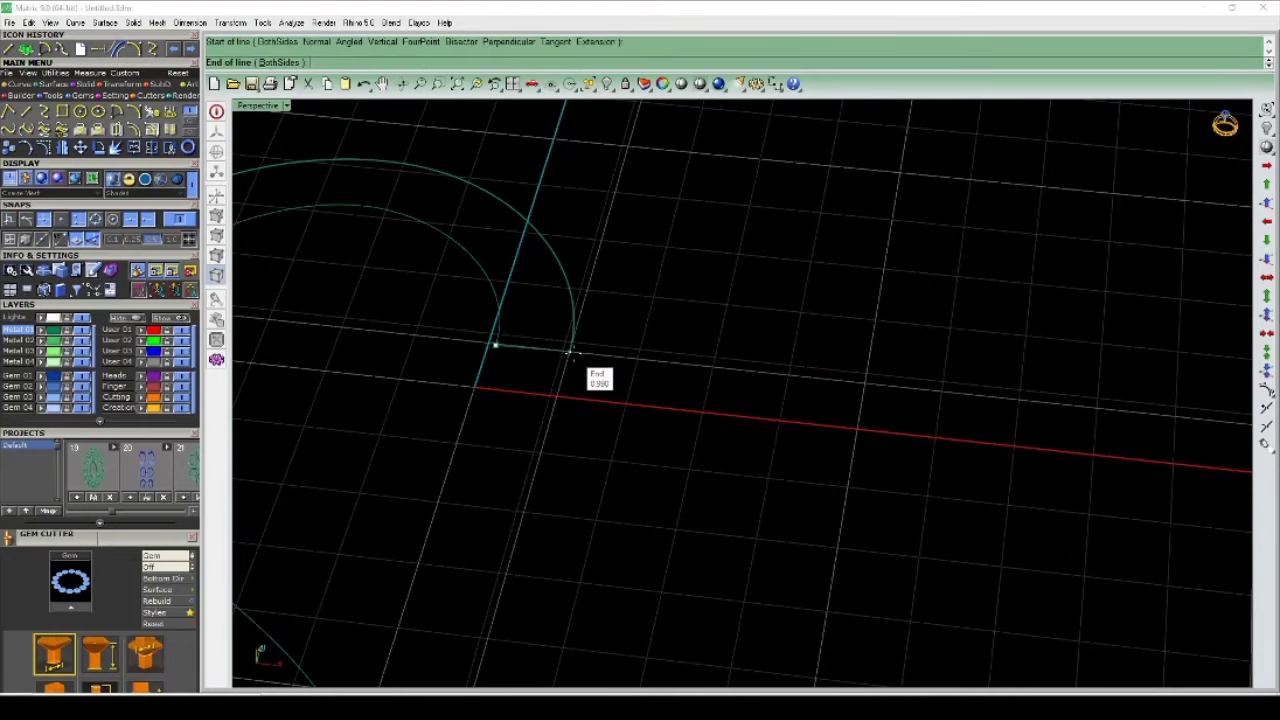
{"action": "left_click", "coordinate": [570, 350]}
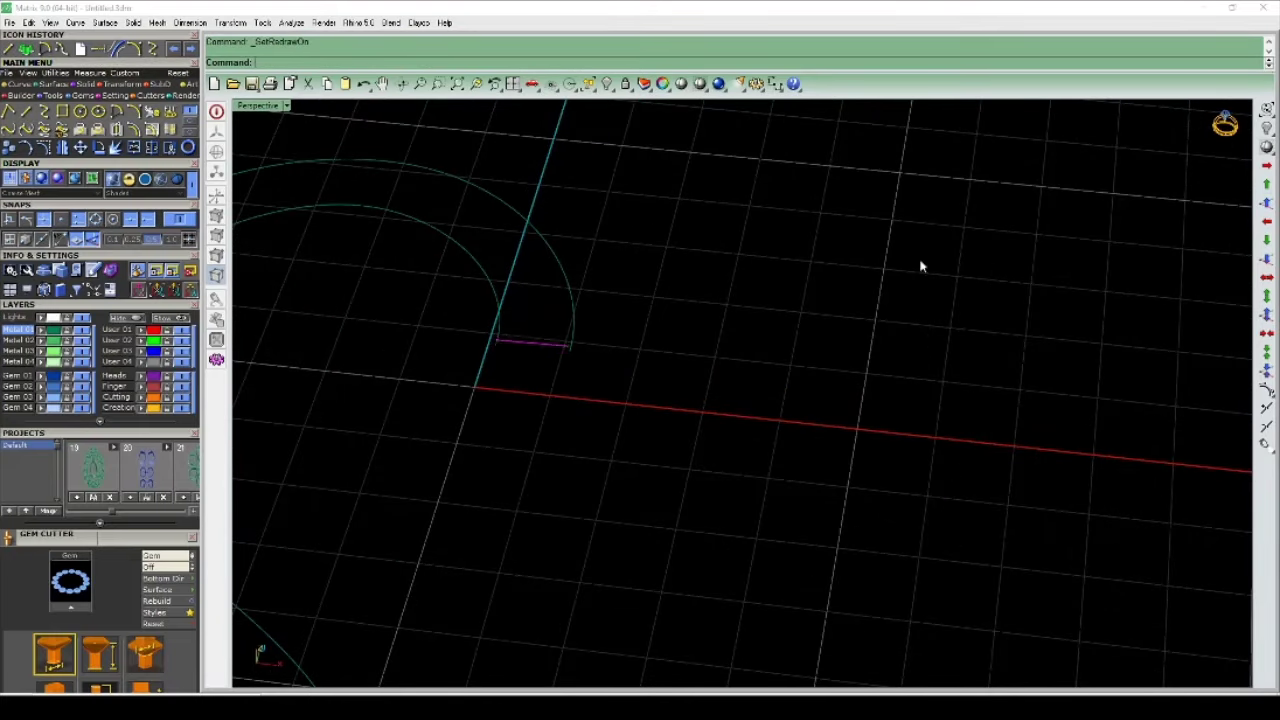
{"action": "right_click_drag", "start_coordinate": [560, 346], "coordinate": [426, 363]}
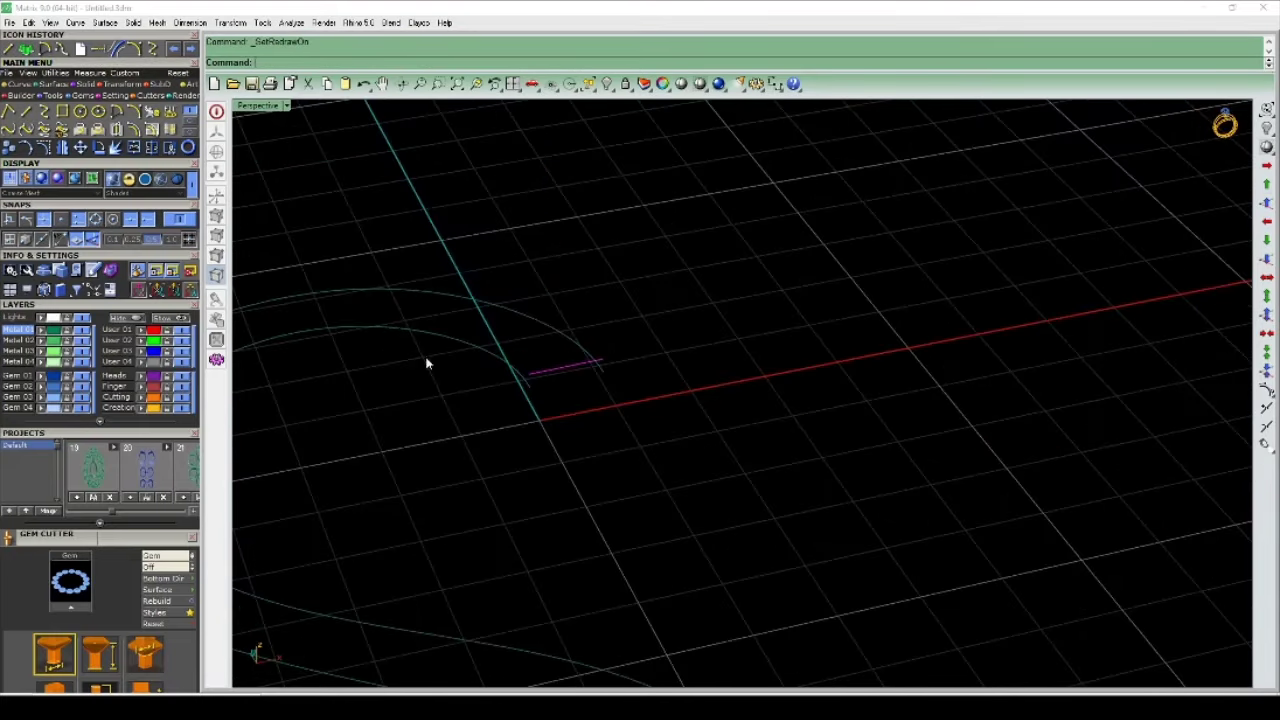
Step: Draw an arc starting from the line end across the band
{"action": "left_click", "coordinate": [134, 111]}
{"action": "left_click", "coordinate": [530, 388]}
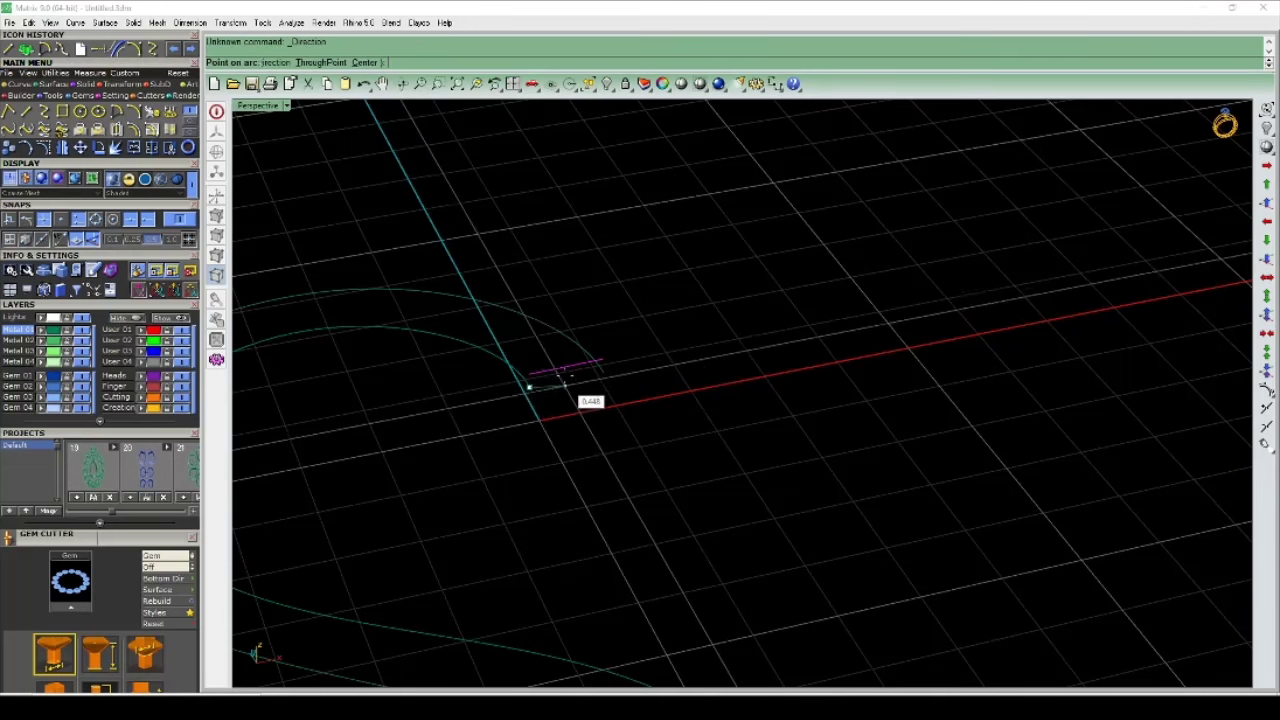
{"action": "left_click", "coordinate": [240, 356]}
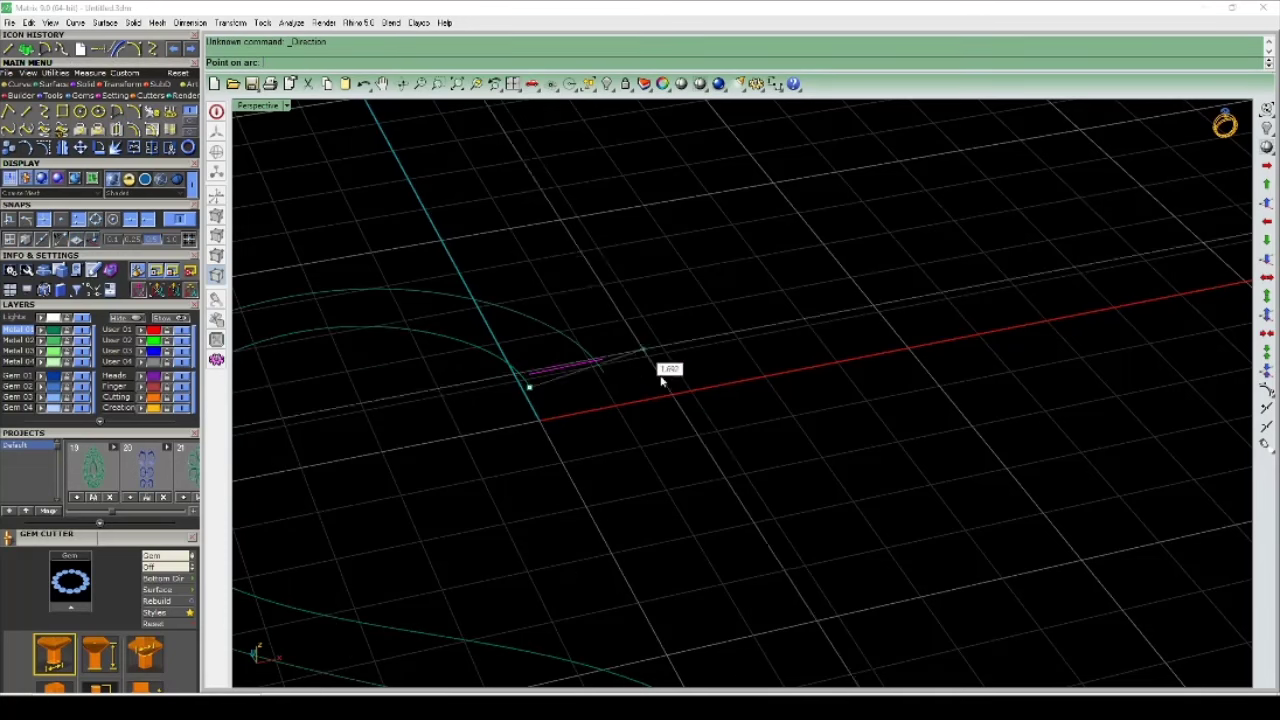
{"action": "left_click", "coordinate": [592, 378]}
{"action": "left_click", "coordinate": [603, 373]}
{"action": "scroll", "coordinate": [631, 382], "scroll_direction": "down", "scroll_amount": 2}
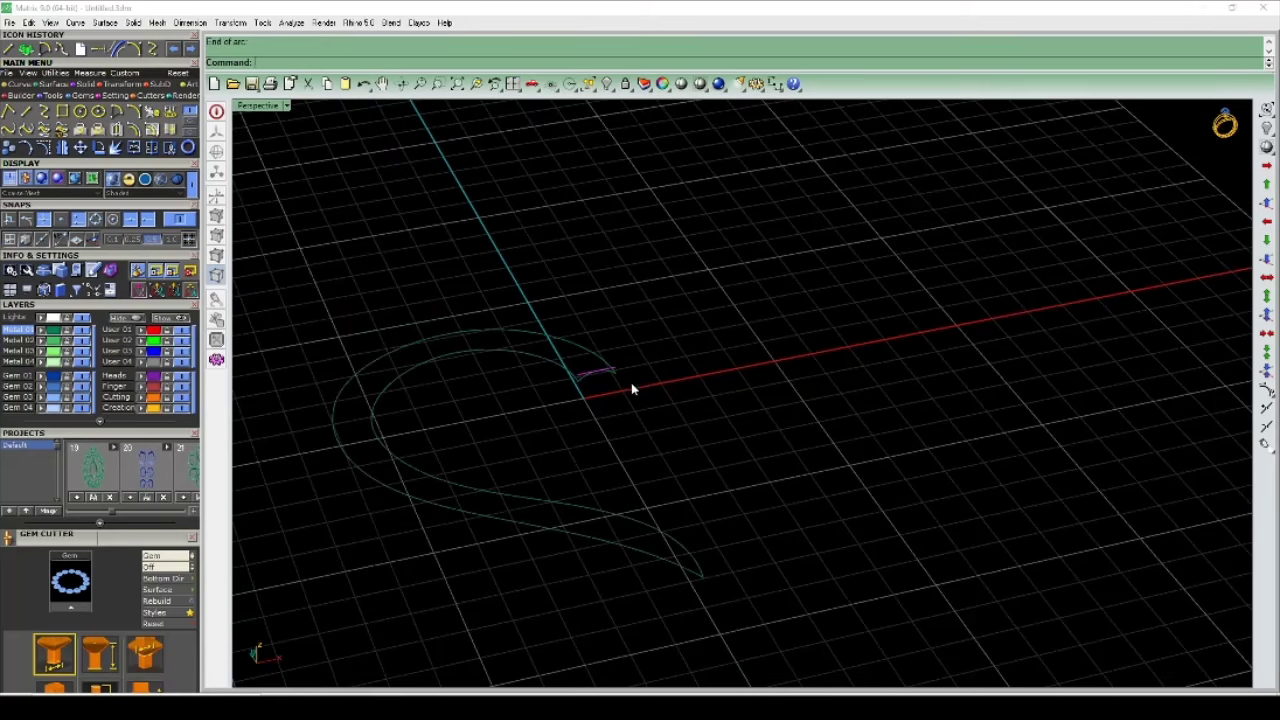
Step: Sweep2 the three curves with matching rail points to create the flat band surface
{"action": "left_click_drag", "start_coordinate": [669, 320], "coordinate": [486, 466]}
{"action": "key", "text": "Return"}
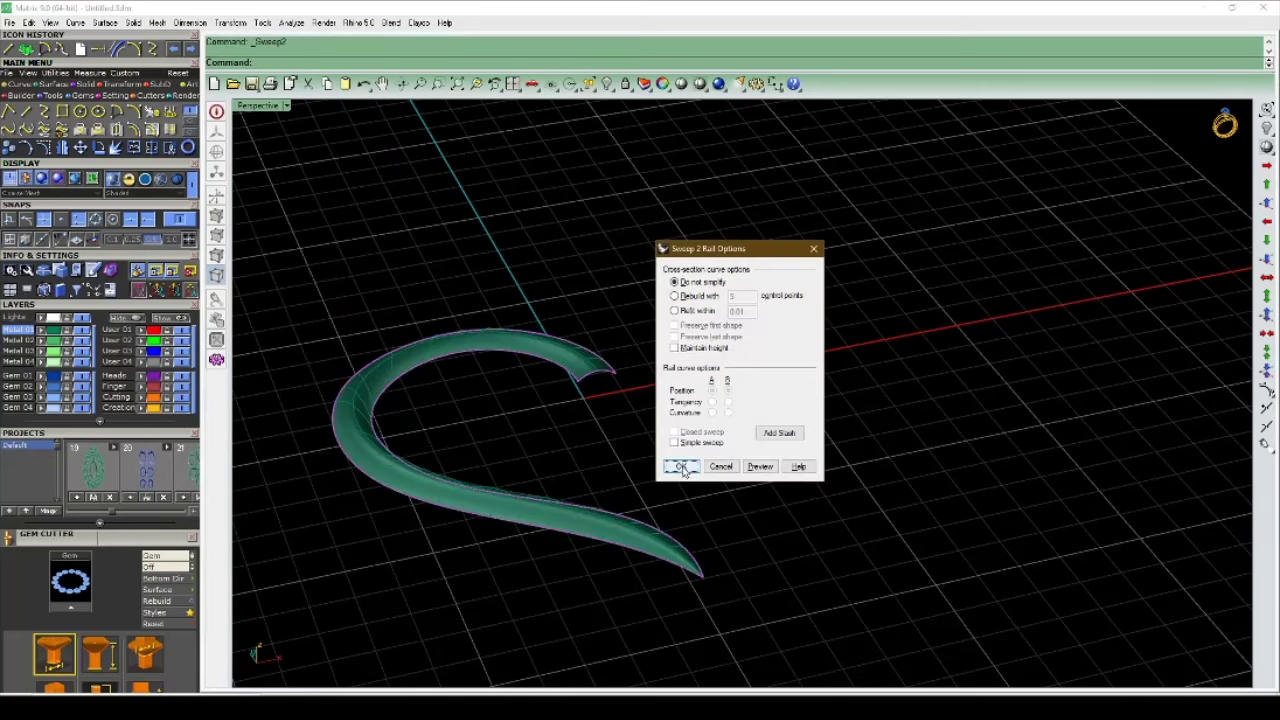
{"action": "left_click", "coordinate": [780, 433]}
{"action": "key", "text": "ctrl+F1"}
{"action": "scroll", "coordinate": [691, 377], "scroll_direction": "down", "scroll_amount": 3}
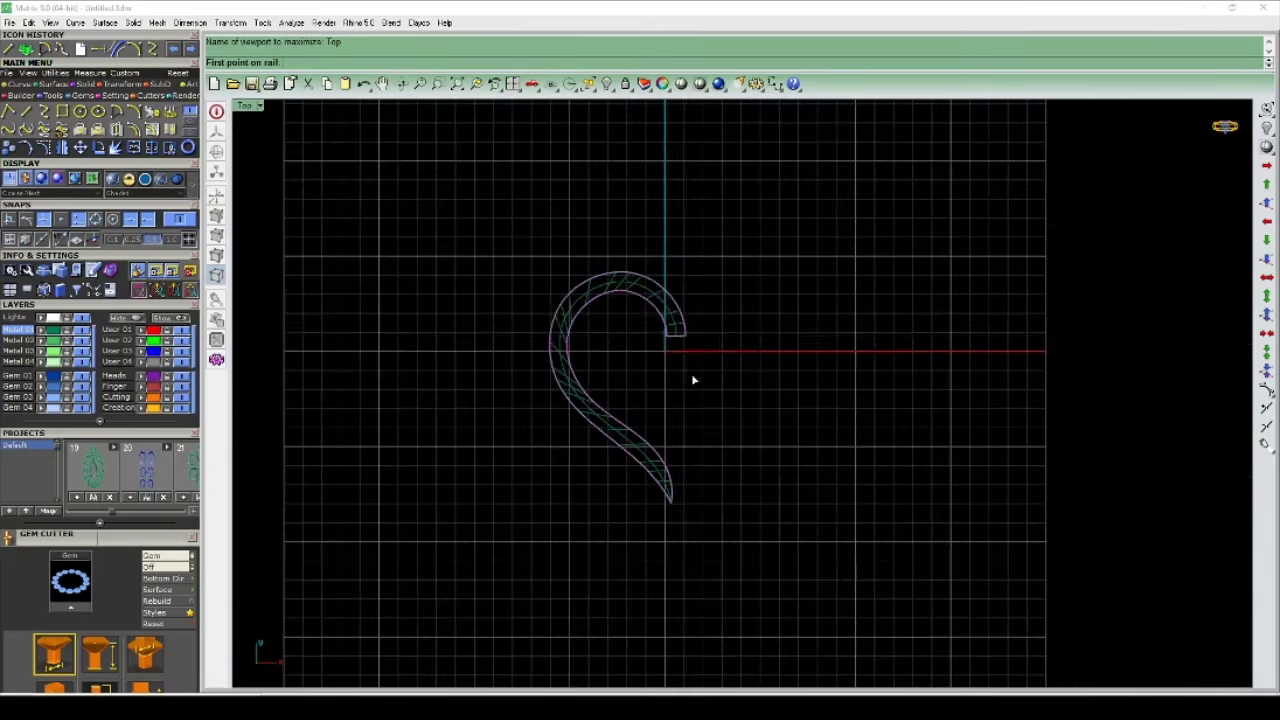
{"action": "scroll", "coordinate": [605, 297], "scroll_direction": "up", "scroll_amount": 2}
{"action": "left_click", "coordinate": [605, 296]}
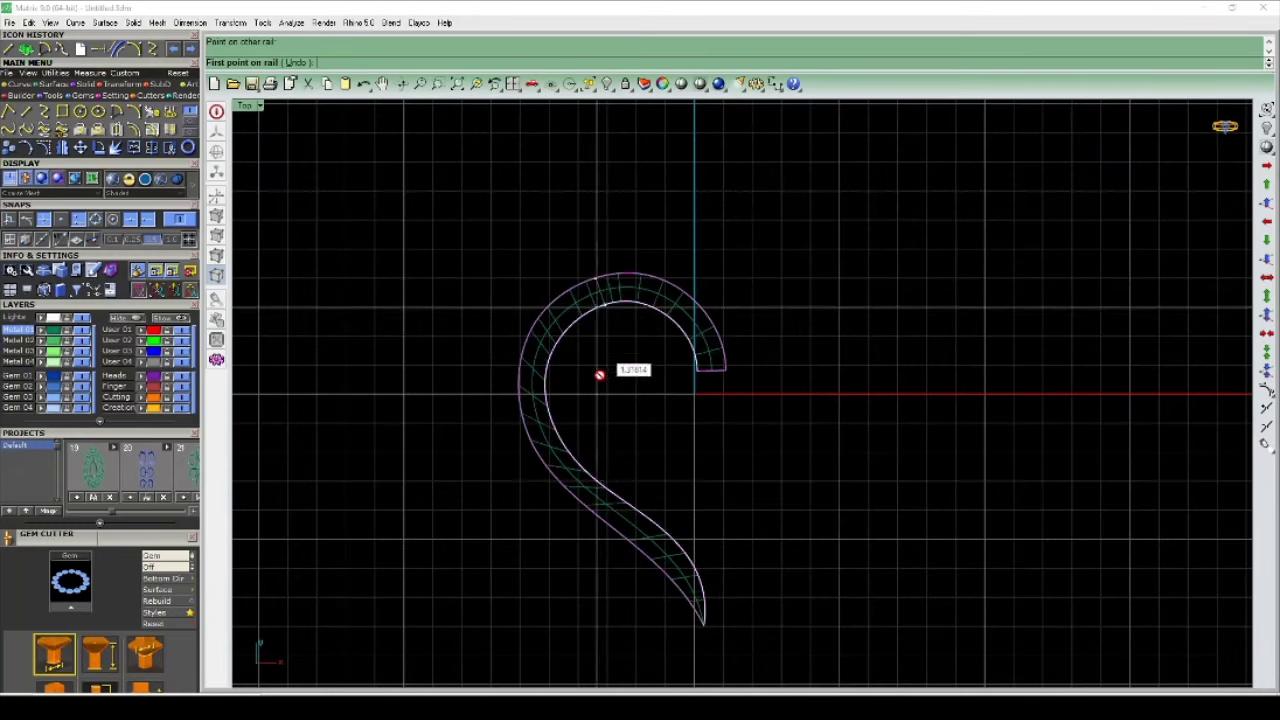
{"action": "left_click", "coordinate": [546, 458]}
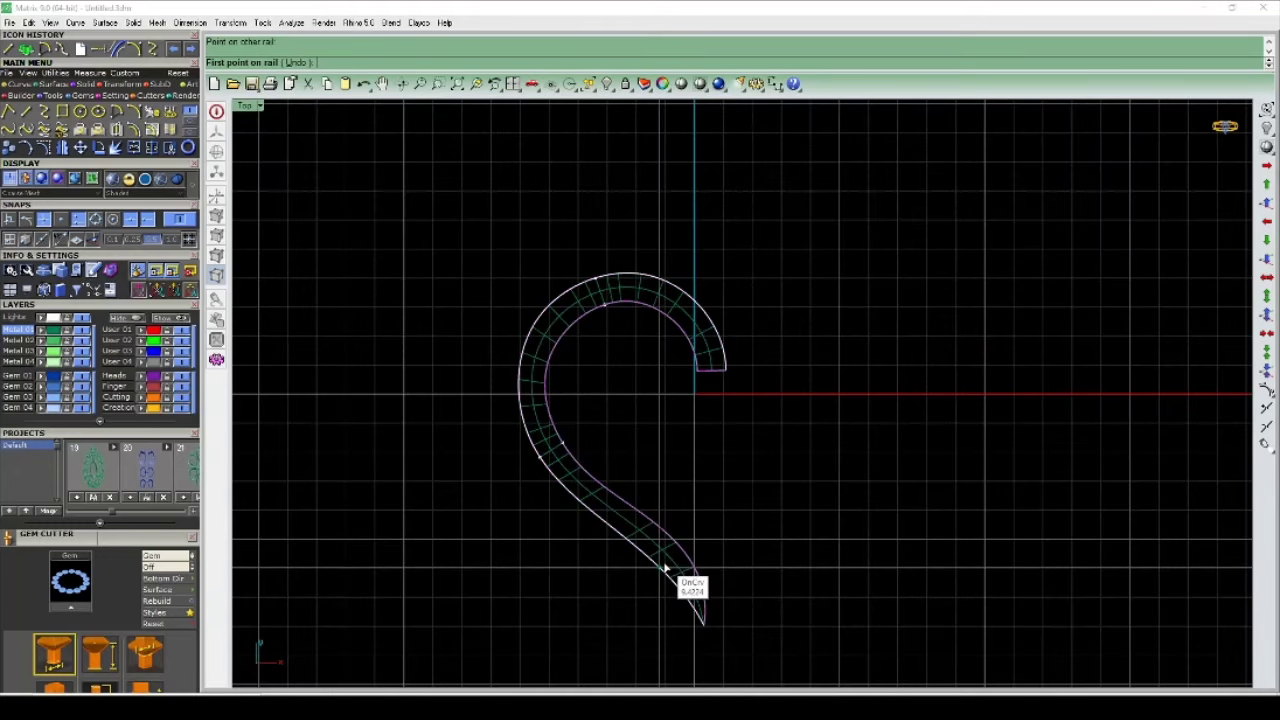
{"action": "left_click", "coordinate": [672, 563]}
{"action": "key", "text": "Return"}
{"action": "left_click", "coordinate": [704, 469]}
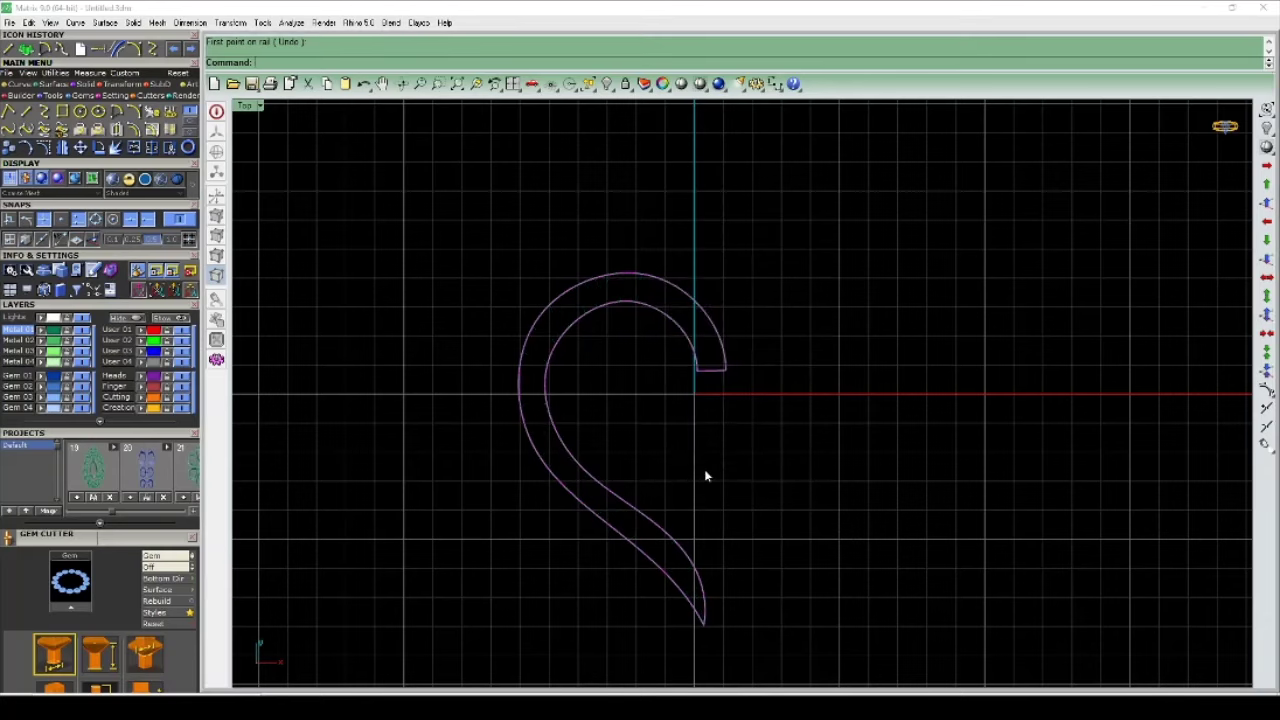
{"action": "right_click_drag", "start_coordinate": [704, 469], "coordinate": [715, 369]}
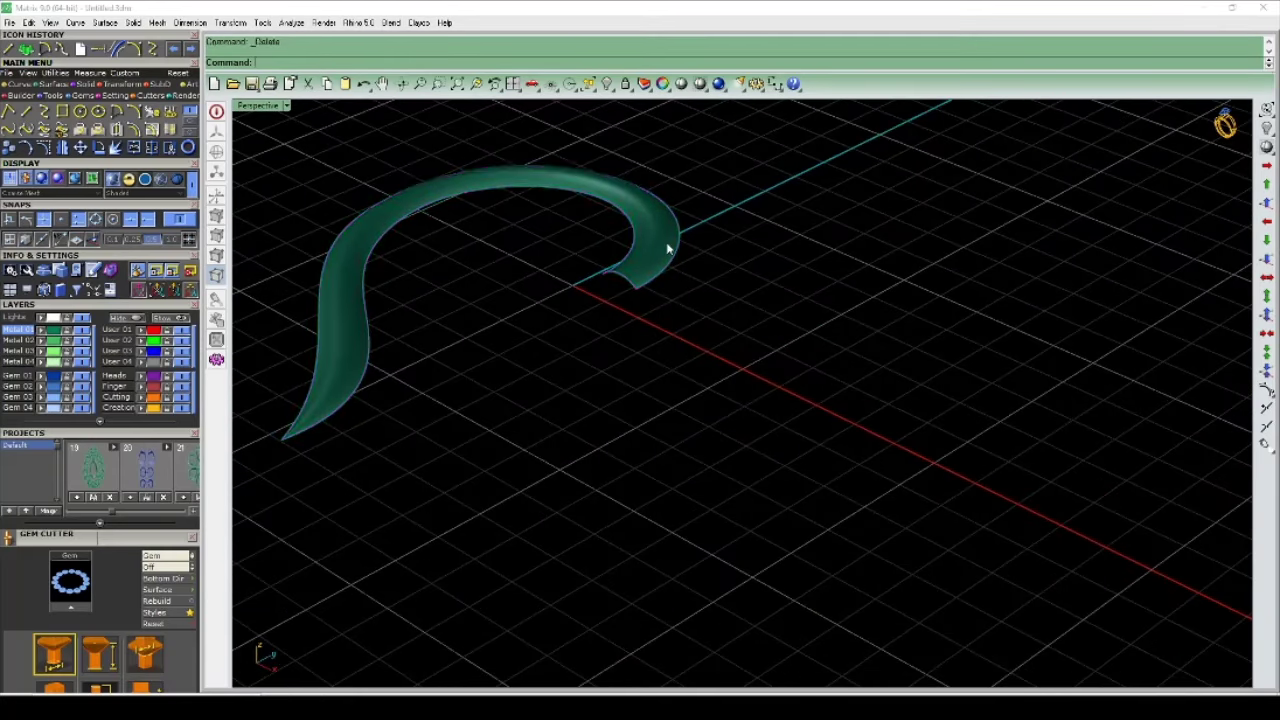
Step: Extrude the new left band surface straight into a closed solid band
{"action": "type", "text": "ecc"}
{"action": "key", "text": "Return"}
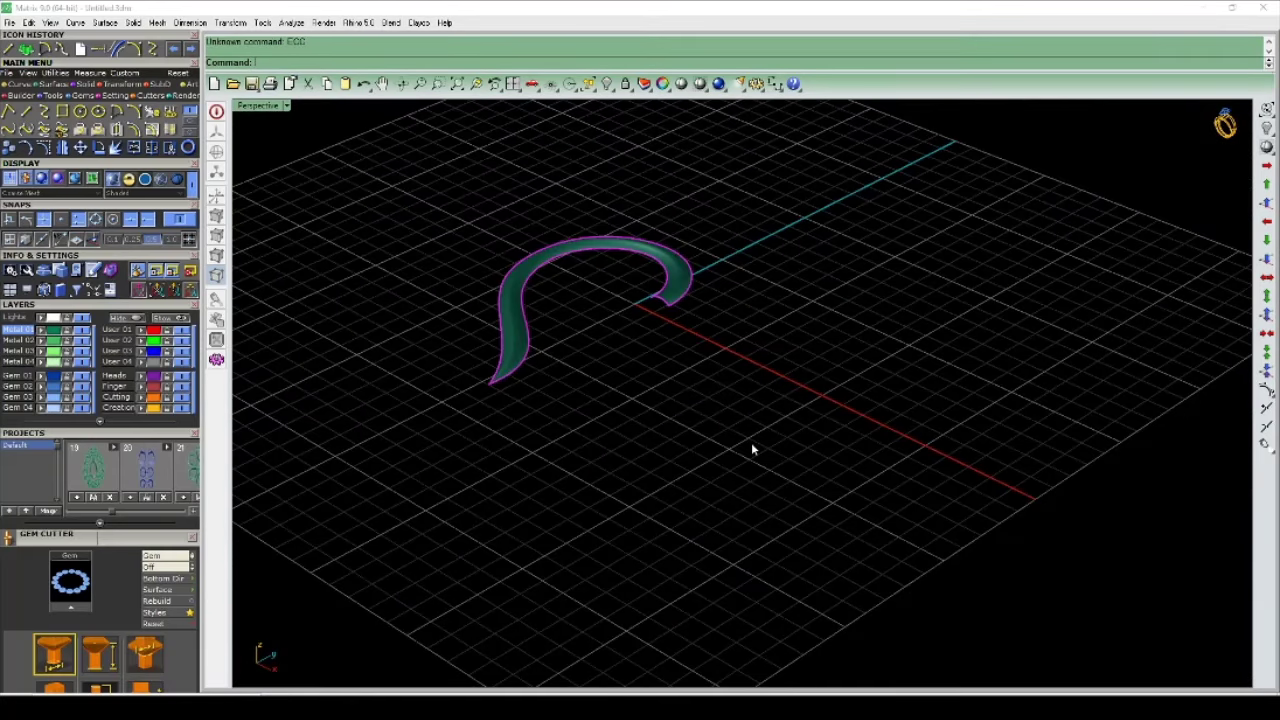
{"action": "left_click", "coordinate": [218, 171]}
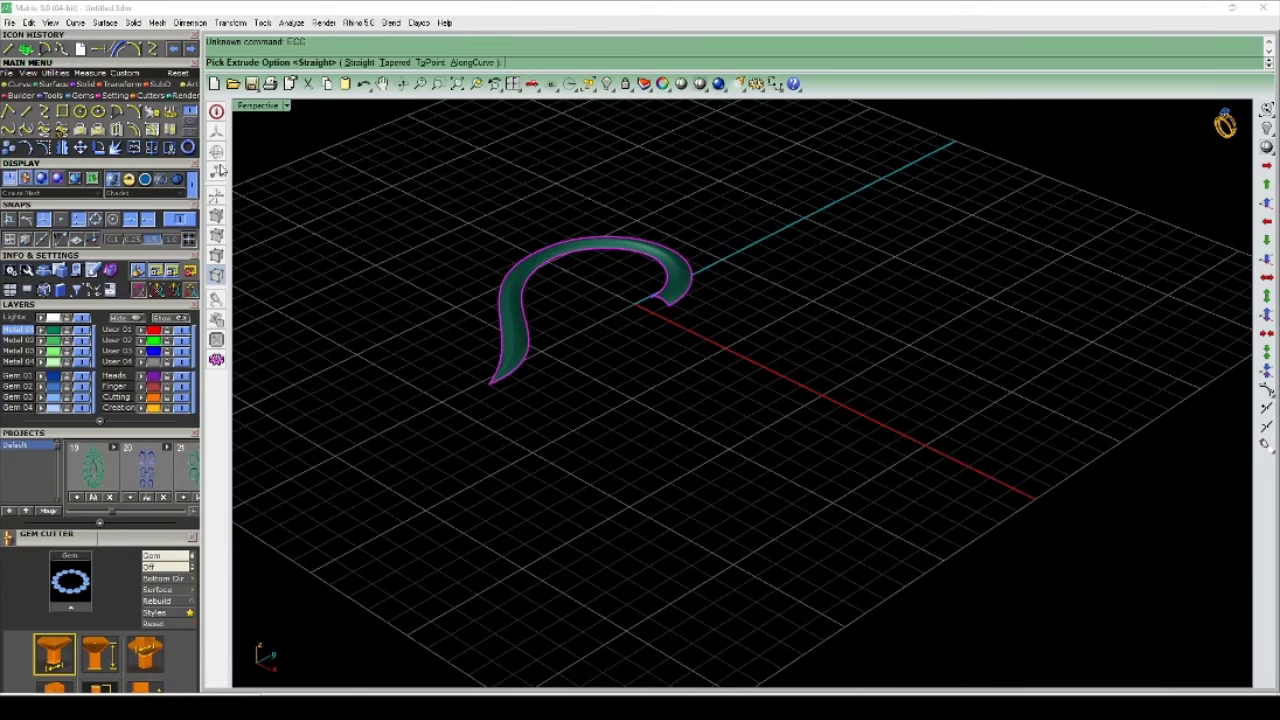
{"action": "left_click", "coordinate": [359, 62]}
{"action": "left_click", "coordinate": [524, 383]}
{"action": "key", "text": "ctrl+z"}
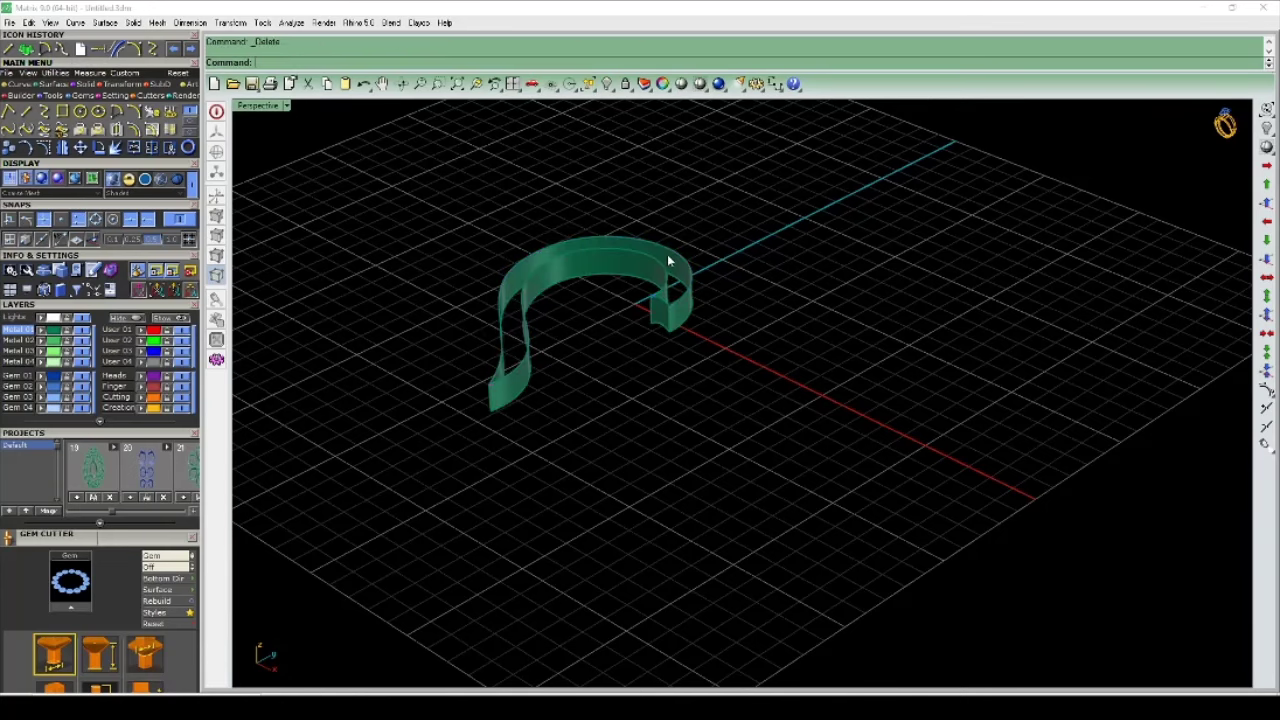
{"action": "scroll", "coordinate": [677, 275], "scroll_direction": "up", "scroll_amount": 2}
{"action": "key", "text": "ctrl+z"}
{"action": "key", "text": "Return"}
{"action": "type", "text": "1.8"}
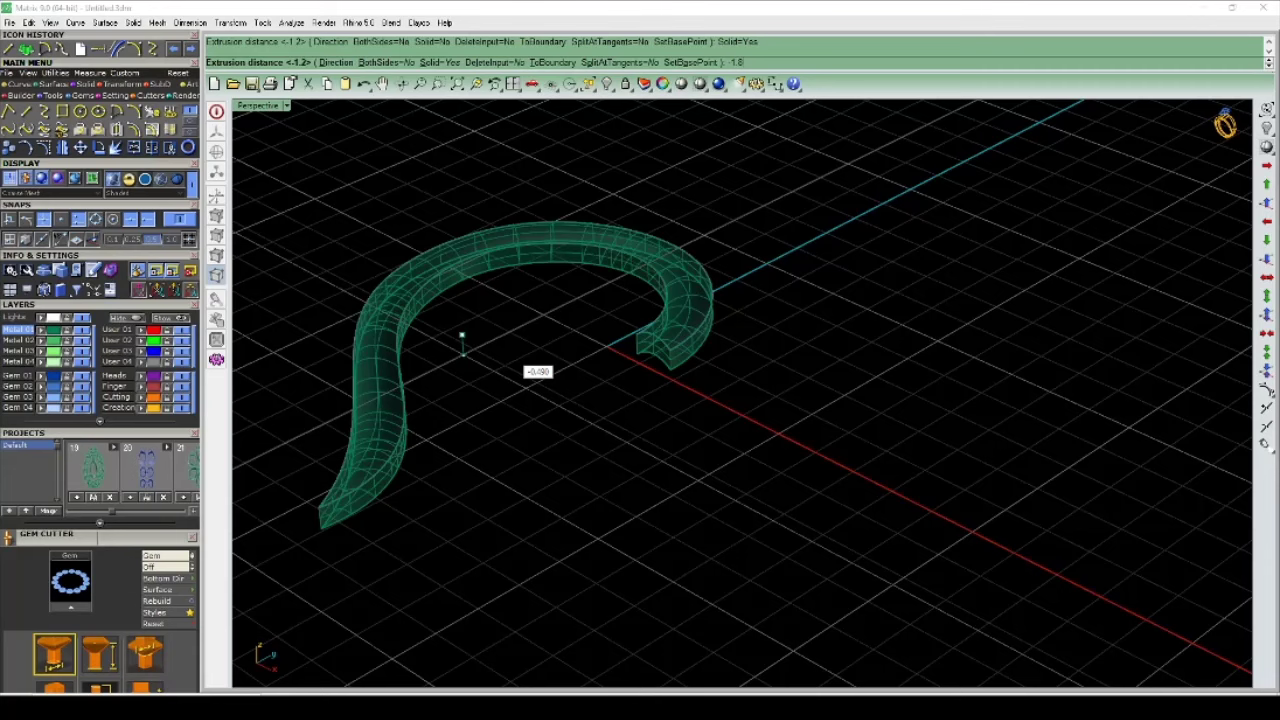
{"action": "left_click", "coordinate": [510, 357]}
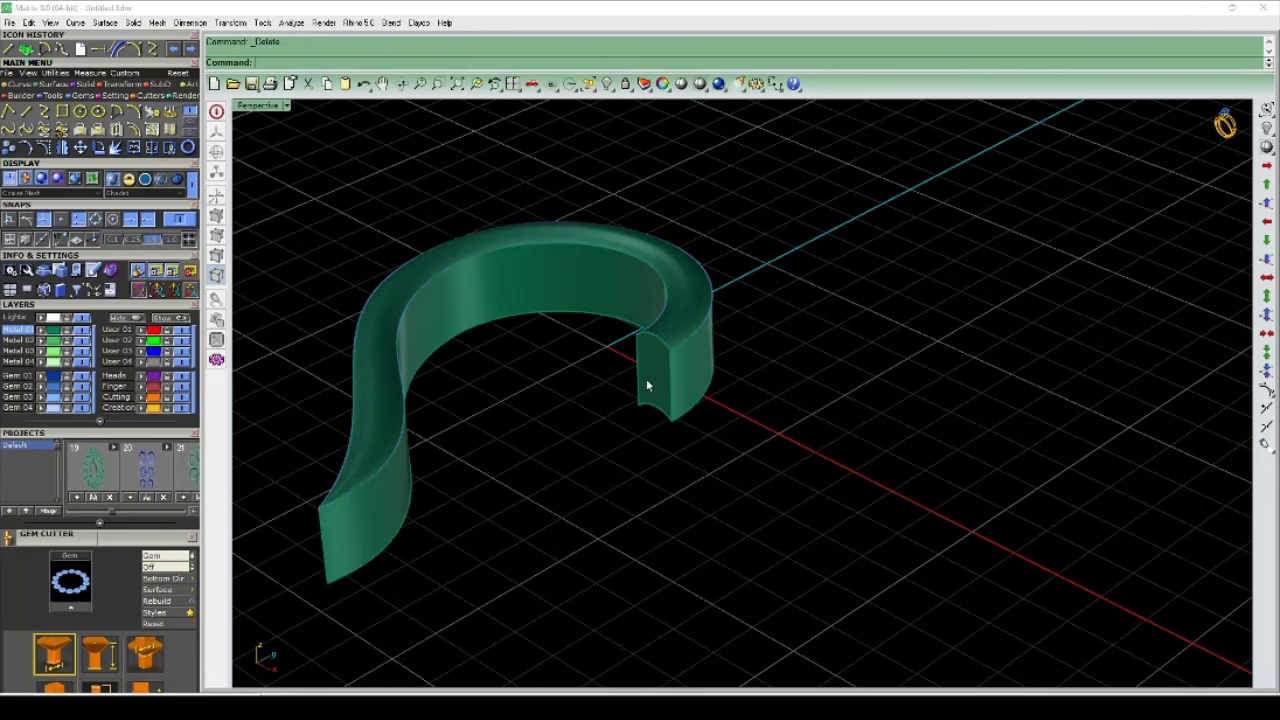
Step: Hide the new band, unhide the heart pieces, and join the left band to the heart
{"action": "left_click", "coordinate": [688, 385]}
{"action": "key", "text": "ctrl+h"}
{"action": "key", "text": "ctrl+alt+h"}
{"action": "mouse_move", "coordinate": [771, 437]}
{"action": "right_mouse_down"}
{"action": "mouse_move", "coordinate": [643, 417]}
{"action": "mouse_move", "coordinate": [820, 379]}
{"action": "mouse_move", "coordinate": [566, 428]}
{"action": "right_mouse_up"}
{"action": "left_click", "coordinate": [509, 334]}
{"action": "mouse_move", "coordinate": [509, 334]}
{"action": "right_mouse_down"}
{"action": "mouse_move", "coordinate": [834, 394]}
{"action": "mouse_move", "coordinate": [1272, 203]}
{"action": "right_mouse_up"}
{"action": "left_click", "coordinate": [1268, 203]}
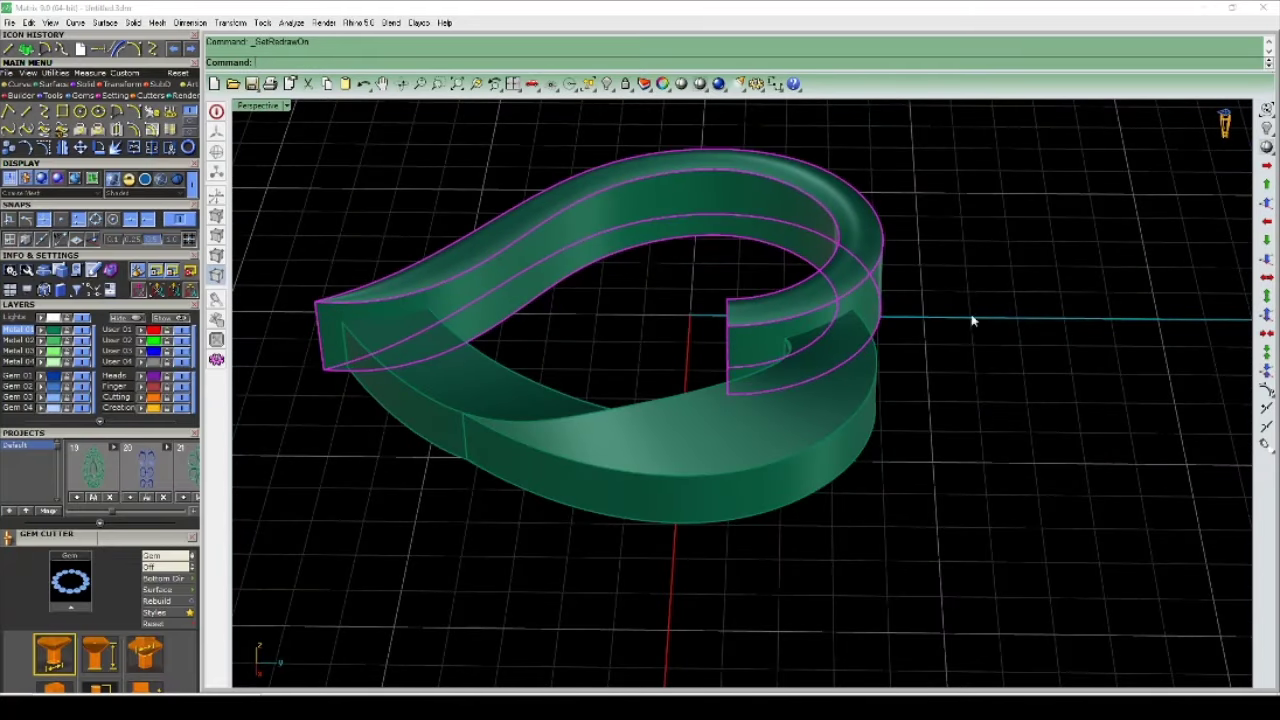
{"action": "mouse_move", "coordinate": [640, 426]}
{"action": "right_mouse_down"}
{"action": "mouse_move", "coordinate": [752, 194]}
{"action": "mouse_move", "coordinate": [763, 237]}
{"action": "mouse_move", "coordinate": [743, 277]}
{"action": "mouse_move", "coordinate": [855, 203]}
{"action": "mouse_move", "coordinate": [837, 229]}
{"action": "mouse_move", "coordinate": [869, 427]}
{"action": "right_mouse_up"}
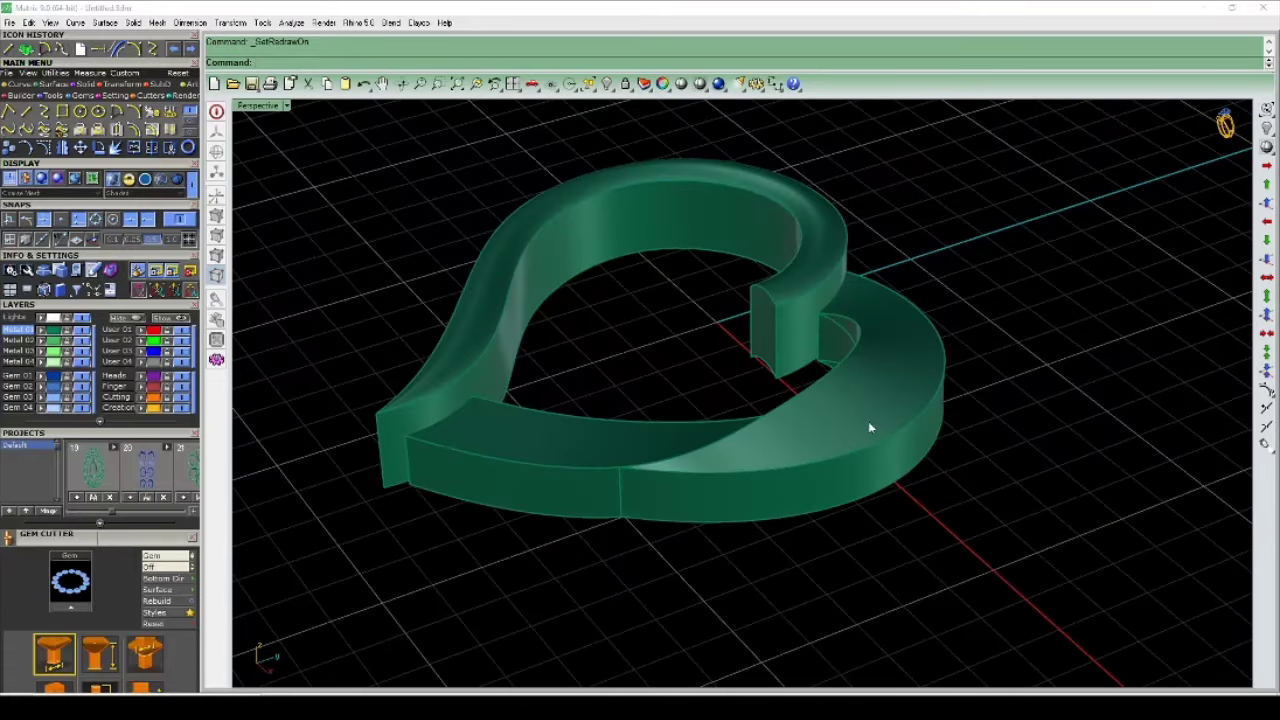
Step: Delete the unwanted half piece, extrude the flat half straight to matching height, remove the extra band
{"action": "scroll", "coordinate": [879, 401], "scroll_direction": "down", "scroll_amount": 2}
{"action": "scroll", "coordinate": [859, 379], "scroll_direction": "up", "scroll_amount": 2}
{"action": "left_click", "coordinate": [866, 454]}
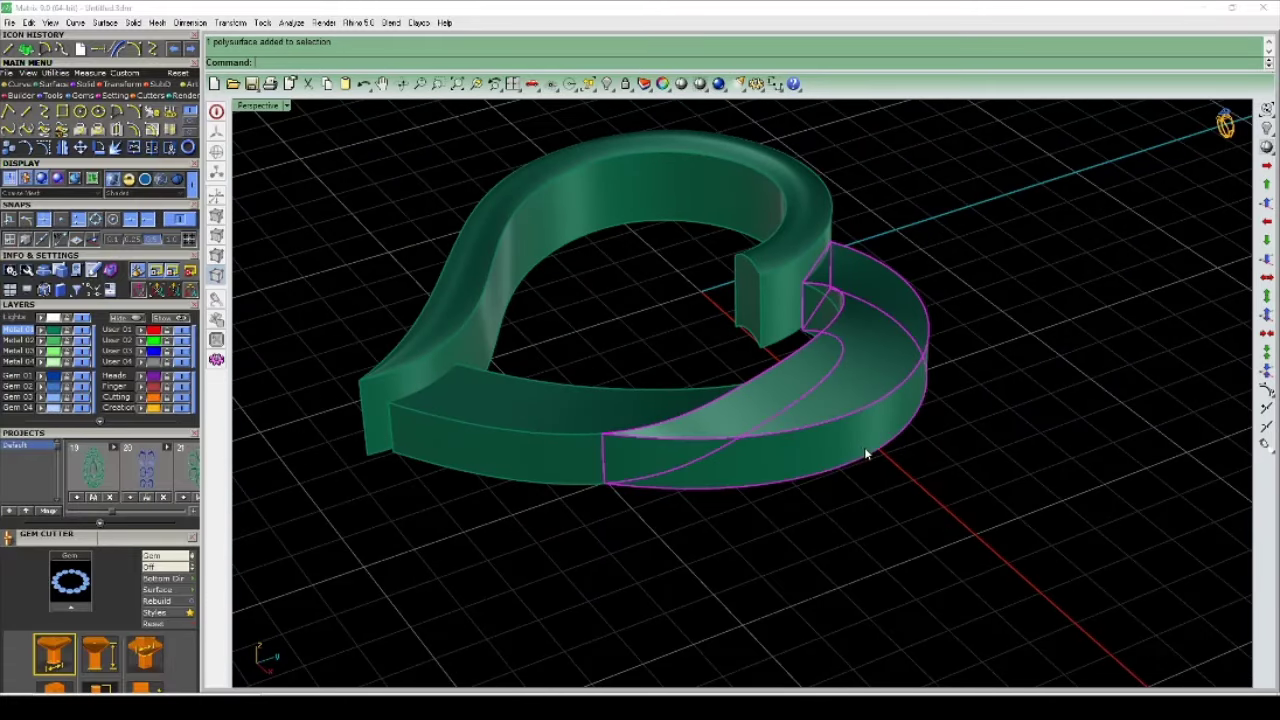
{"action": "key", "text": "Delete"}
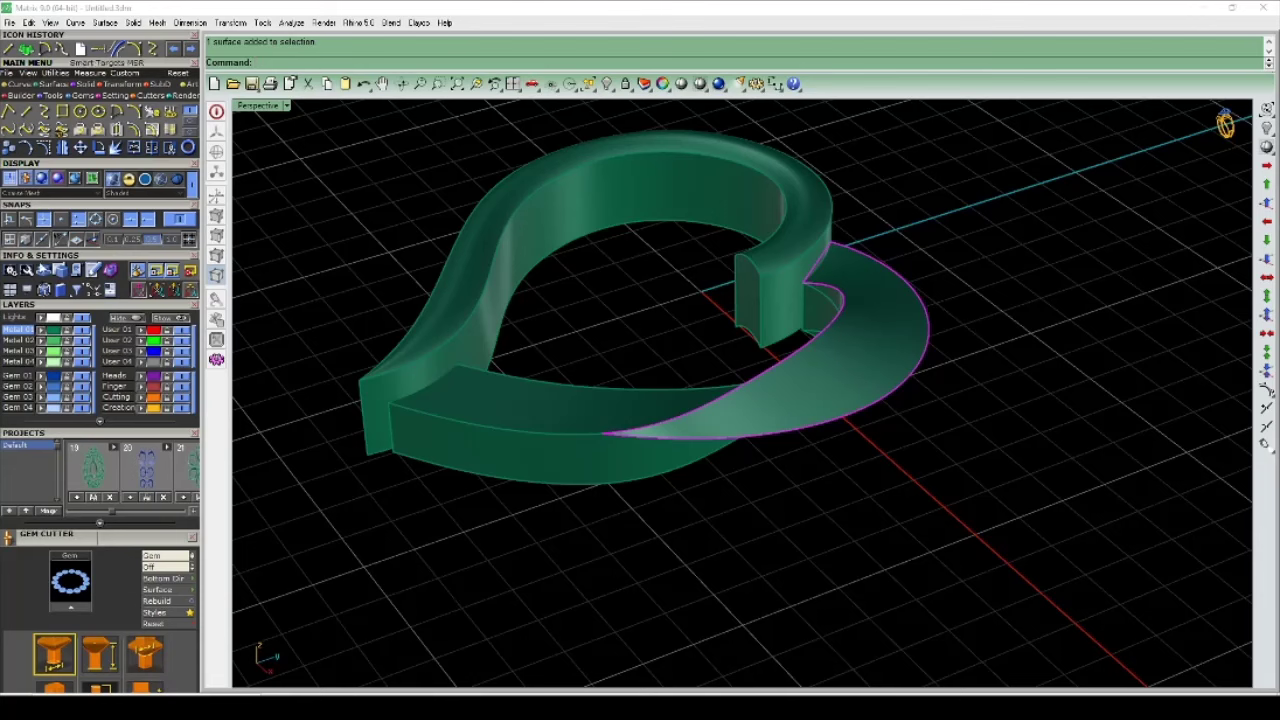
{"action": "left_click", "coordinate": [28, 50]}
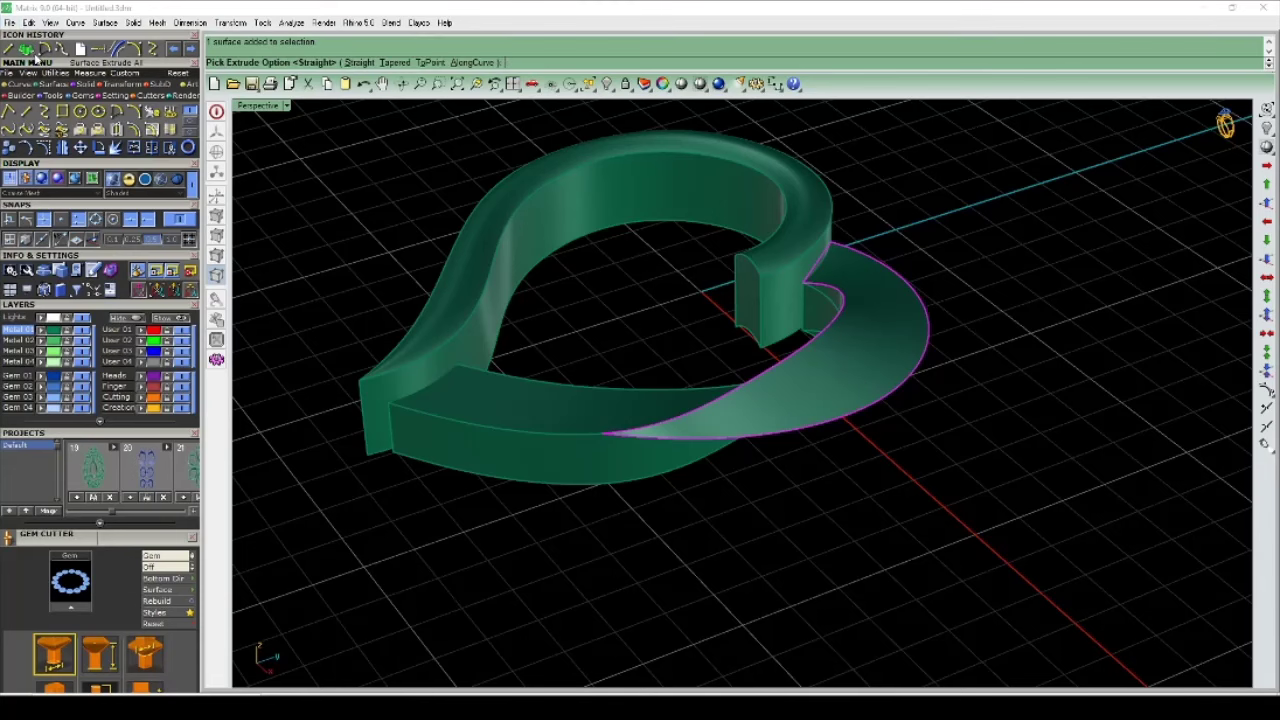
{"action": "left_click", "coordinate": [359, 62]}
{"action": "key", "text": "Return"}
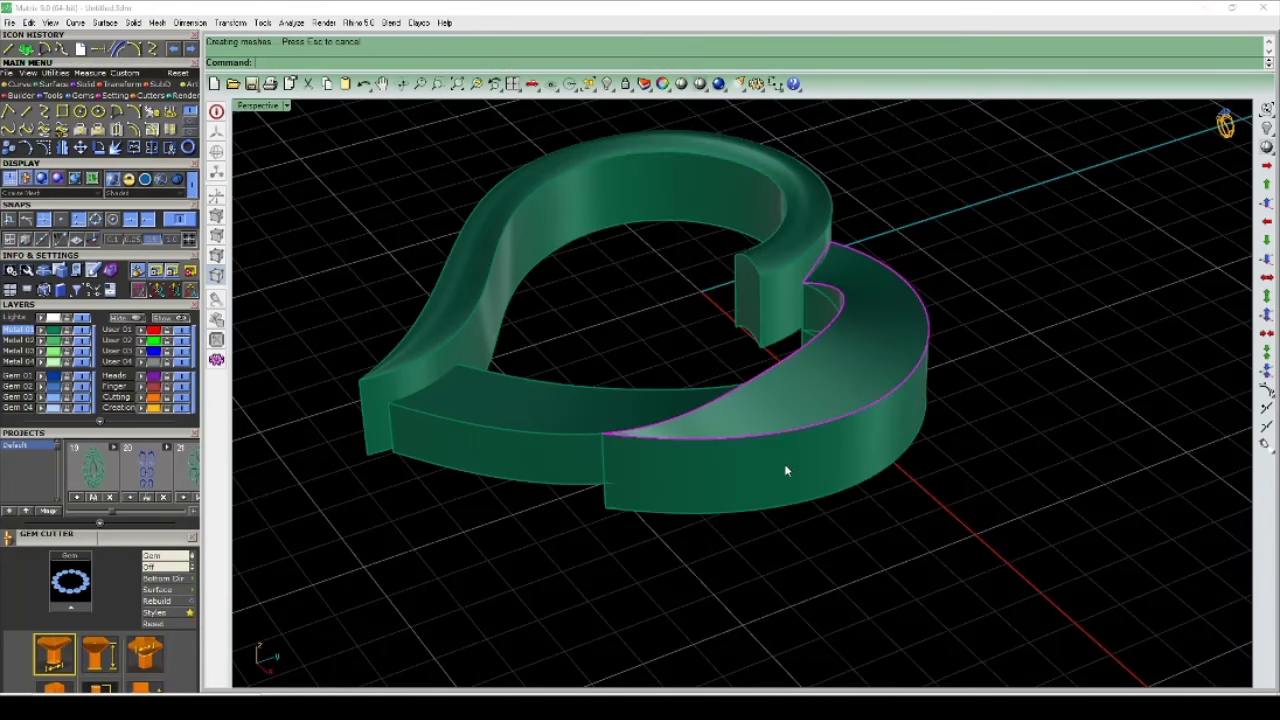
{"action": "key", "text": "Delete"}
{"action": "mouse_move", "coordinate": [796, 455]}
{"action": "right_mouse_down"}
{"action": "mouse_move", "coordinate": [606, 451]}
{"action": "mouse_move", "coordinate": [594, 626]}
{"action": "mouse_move", "coordinate": [768, 615]}
{"action": "mouse_move", "coordinate": [1080, 446]}
{"action": "mouse_move", "coordinate": [1091, 457]}
{"action": "mouse_move", "coordinate": [1031, 357]}
{"action": "mouse_move", "coordinate": [1038, 338]}
{"action": "mouse_move", "coordinate": [720, 286]}
{"action": "mouse_move", "coordinate": [634, 449]}
{"action": "mouse_move", "coordinate": [666, 334]}
{"action": "mouse_move", "coordinate": [786, 626]}
{"action": "mouse_move", "coordinate": [1093, 532]}
{"action": "right_mouse_up"}
Step: Hide the near half of the heart, leaving the hook band
{"action": "left_click", "coordinate": [580, 363]}
{"action": "scroll", "coordinate": [580, 363], "scroll_direction": "down", "scroll_amount": 5}
{"action": "key", "text": "ctrl+h"}
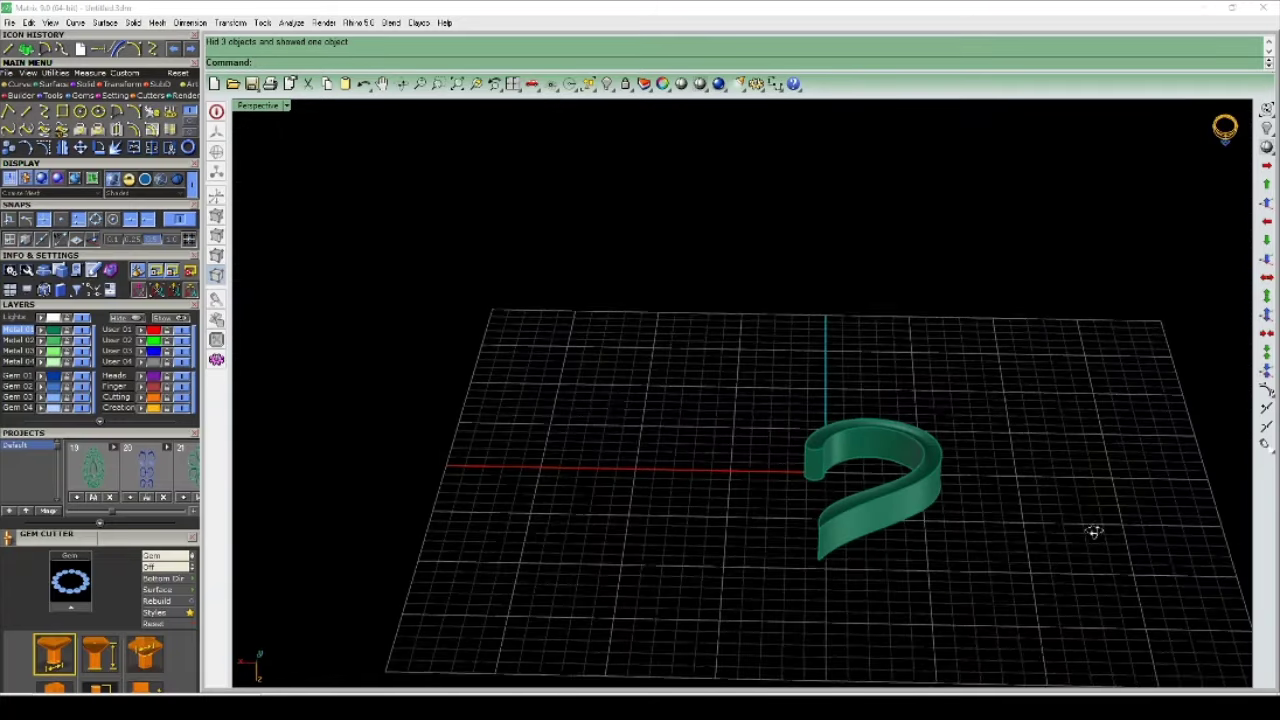
{"action": "scroll", "coordinate": [897, 486], "scroll_direction": "up", "scroll_amount": 3}
{"action": "right_click_drag", "start_coordinate": [897, 486], "coordinate": [832, 491]}
{"action": "scroll", "coordinate": [787, 484], "scroll_direction": "up", "scroll_amount": 3}
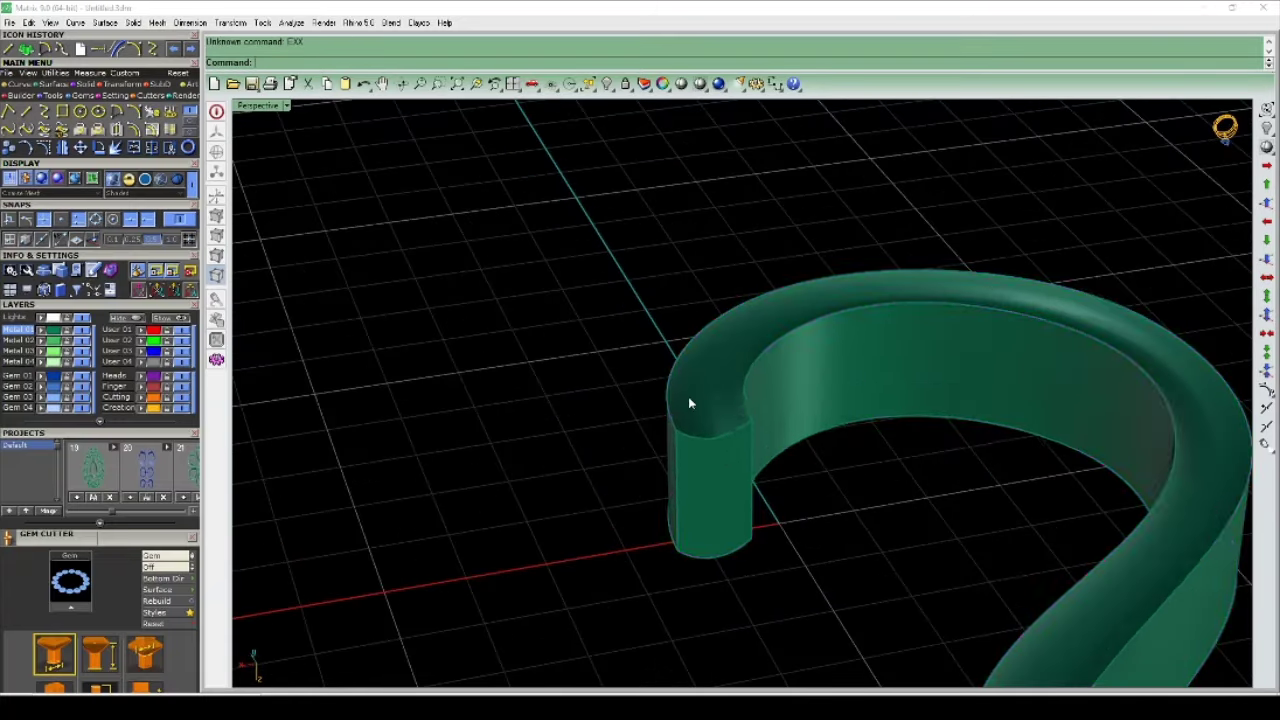
Step: Explode the hook band with X and delete its top face
{"action": "left_click", "coordinate": [727, 481]}
{"action": "left_click", "coordinate": [703, 388]}
{"action": "type", "text": "XC"}
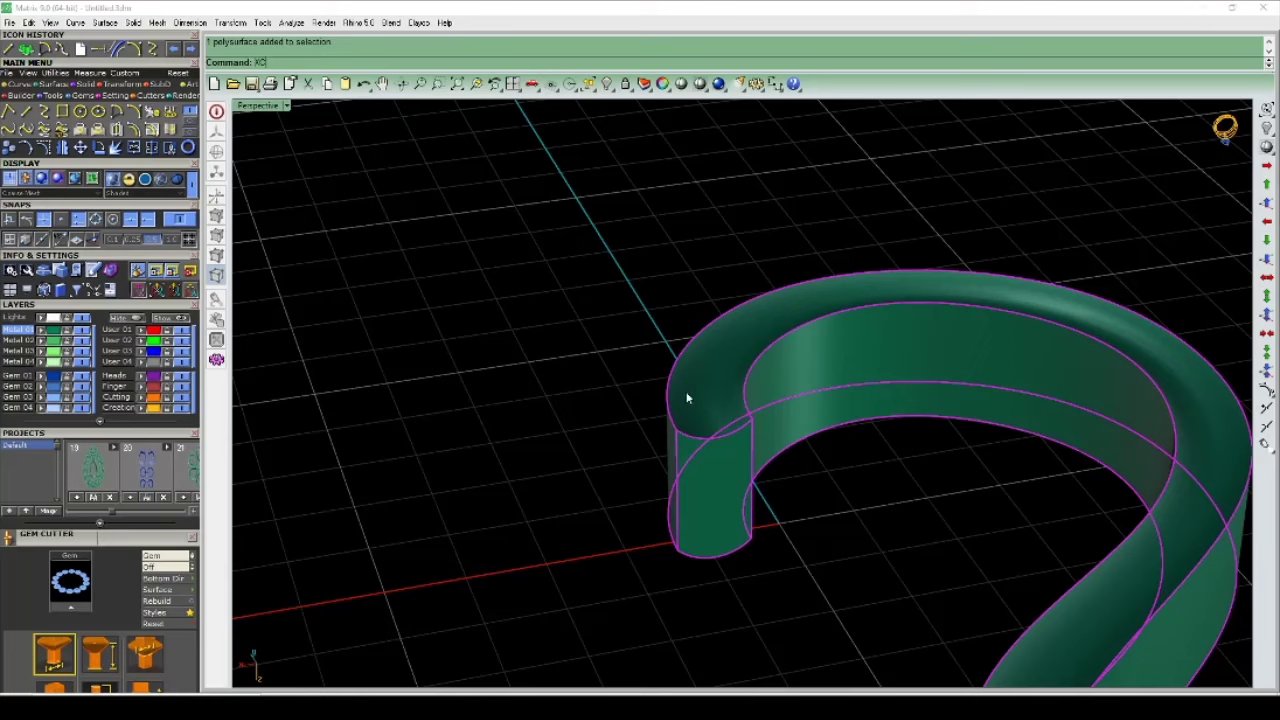
{"action": "key", "text": "Escape"}
{"action": "left_click", "coordinate": [712, 467]}
{"action": "type", "text": "X"}
{"action": "key", "text": "Return"}
{"action": "left_click", "coordinate": [713, 477]}
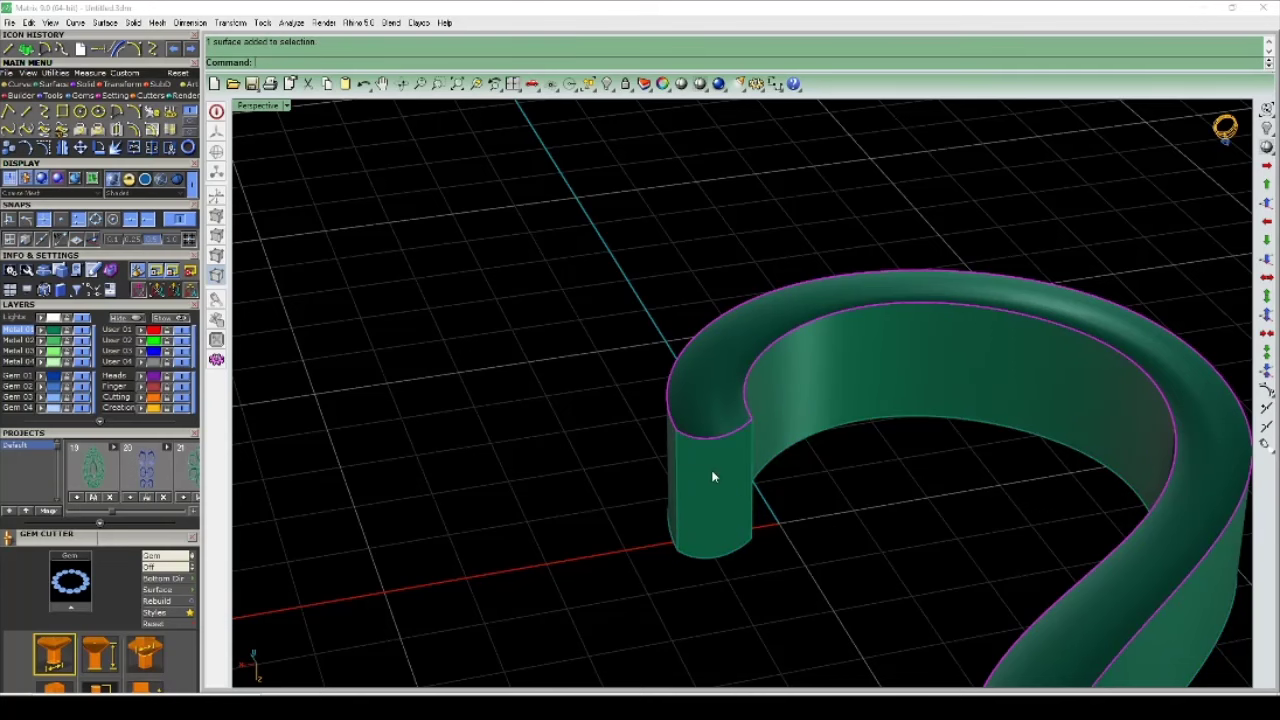
{"action": "key", "text": "Delete"}
Step: Try lofting between the two top edges, then undo the loft
{"action": "mouse_move", "coordinate": [714, 466]}
{"action": "right_mouse_down"}
{"action": "mouse_move", "coordinate": [751, 448]}
{"action": "mouse_move", "coordinate": [738, 470]}
{"action": "right_mouse_up"}
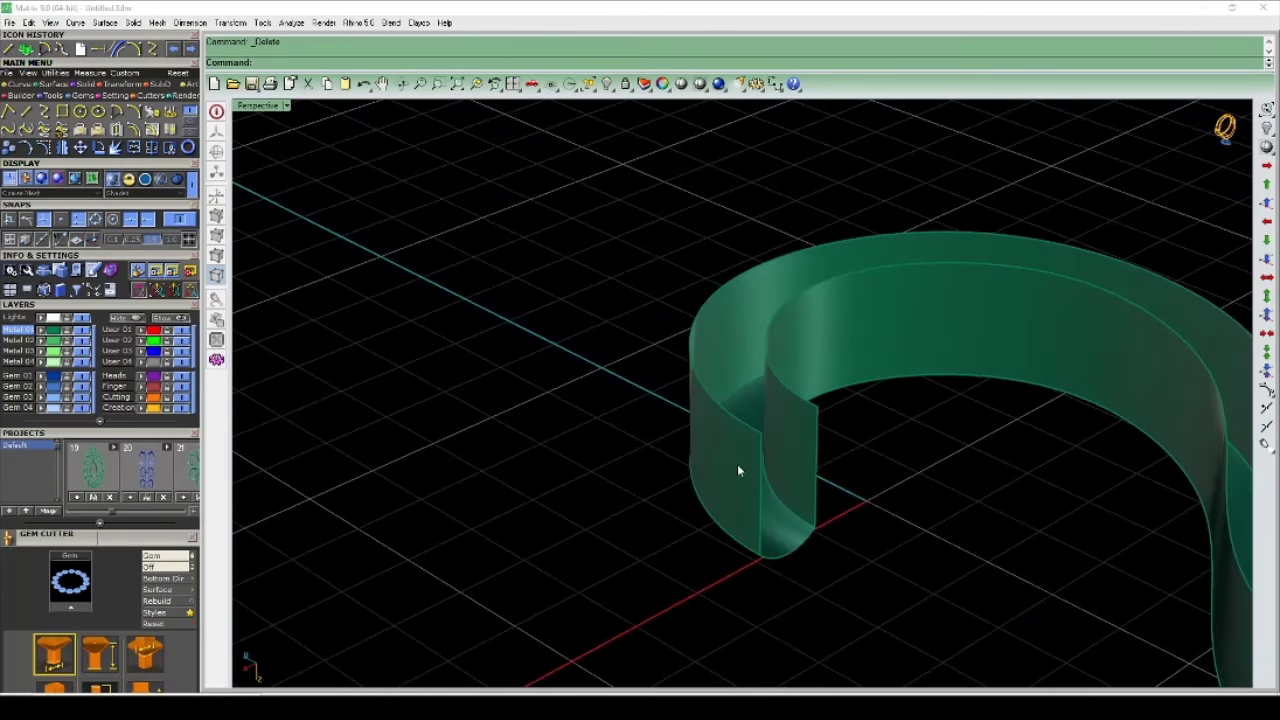
{"action": "left_click", "coordinate": [793, 401]}
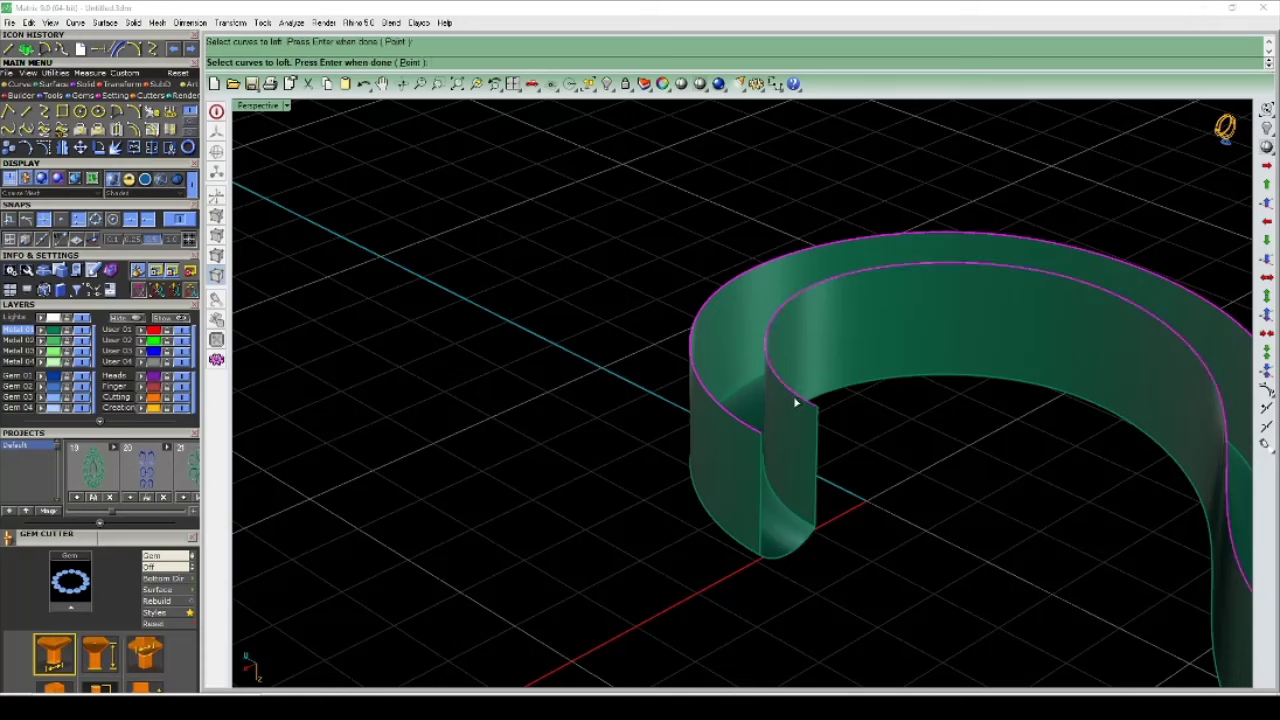
{"action": "key", "text": "Return"}
{"action": "scroll", "coordinate": [783, 329], "scroll_direction": "down", "scroll_amount": 3}
{"action": "key", "text": "ctrl+z"}
{"action": "scroll", "coordinate": [781, 316], "scroll_direction": "up", "scroll_amount": 3}
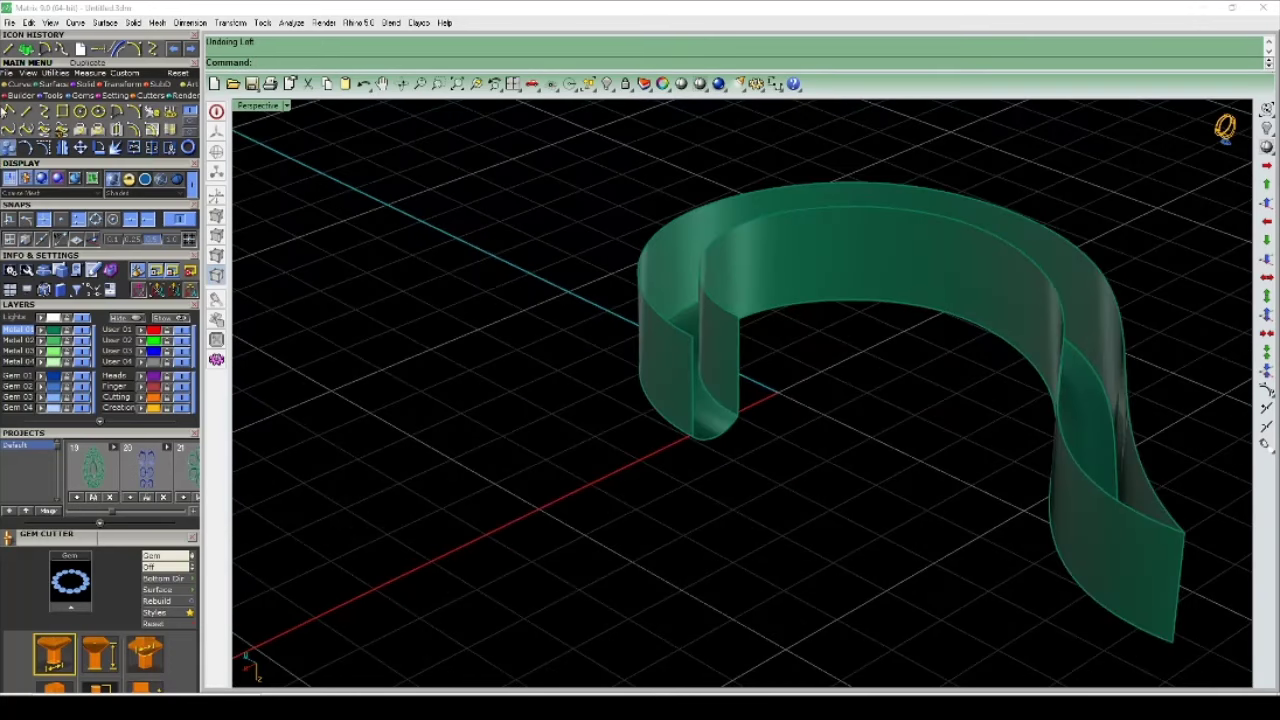
{"action": "left_click", "coordinate": [28, 113]}
{"action": "left_click", "coordinate": [736, 320]}
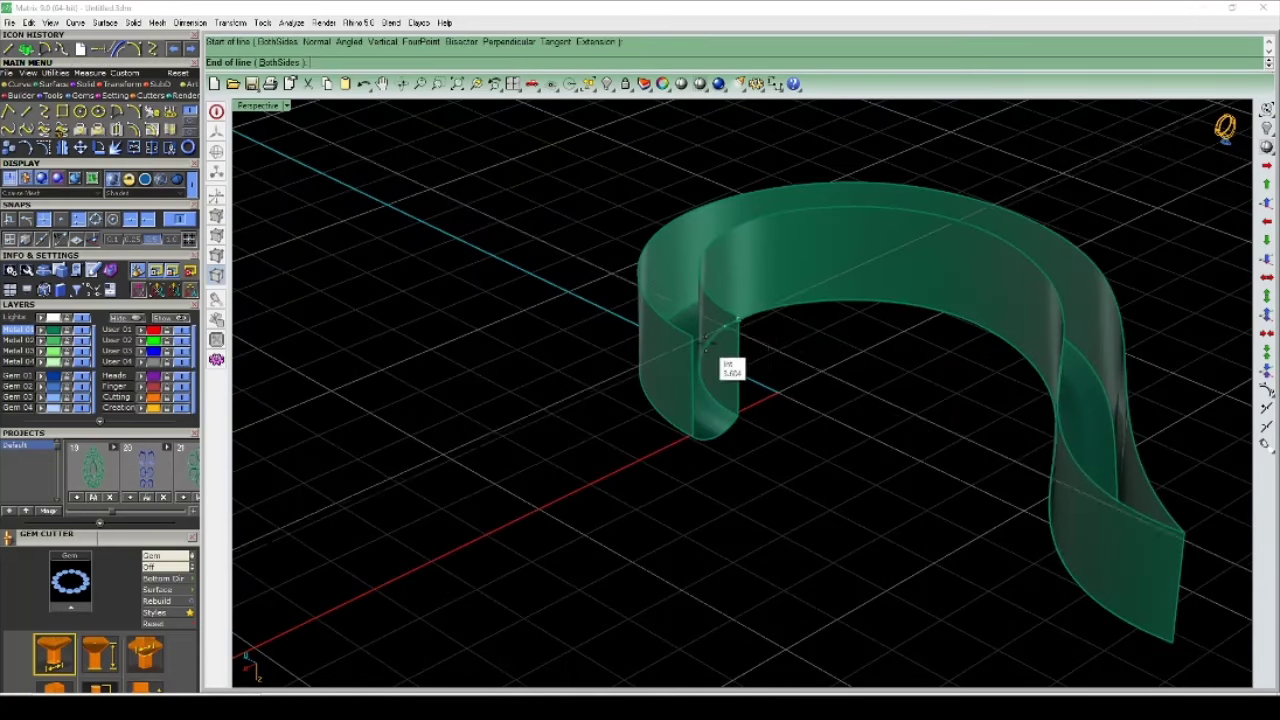
{"action": "left_click", "coordinate": [690, 343]}
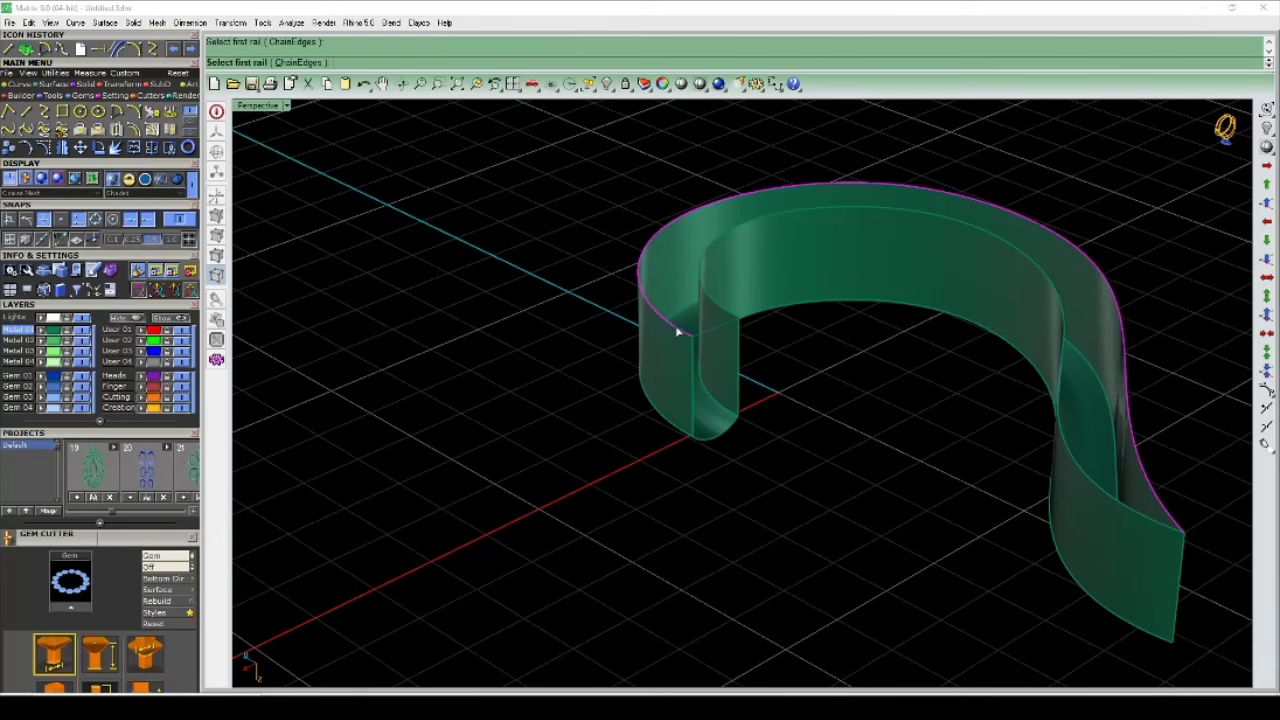
{"action": "left_click", "coordinate": [716, 300]}
{"action": "left_click", "coordinate": [717, 320]}
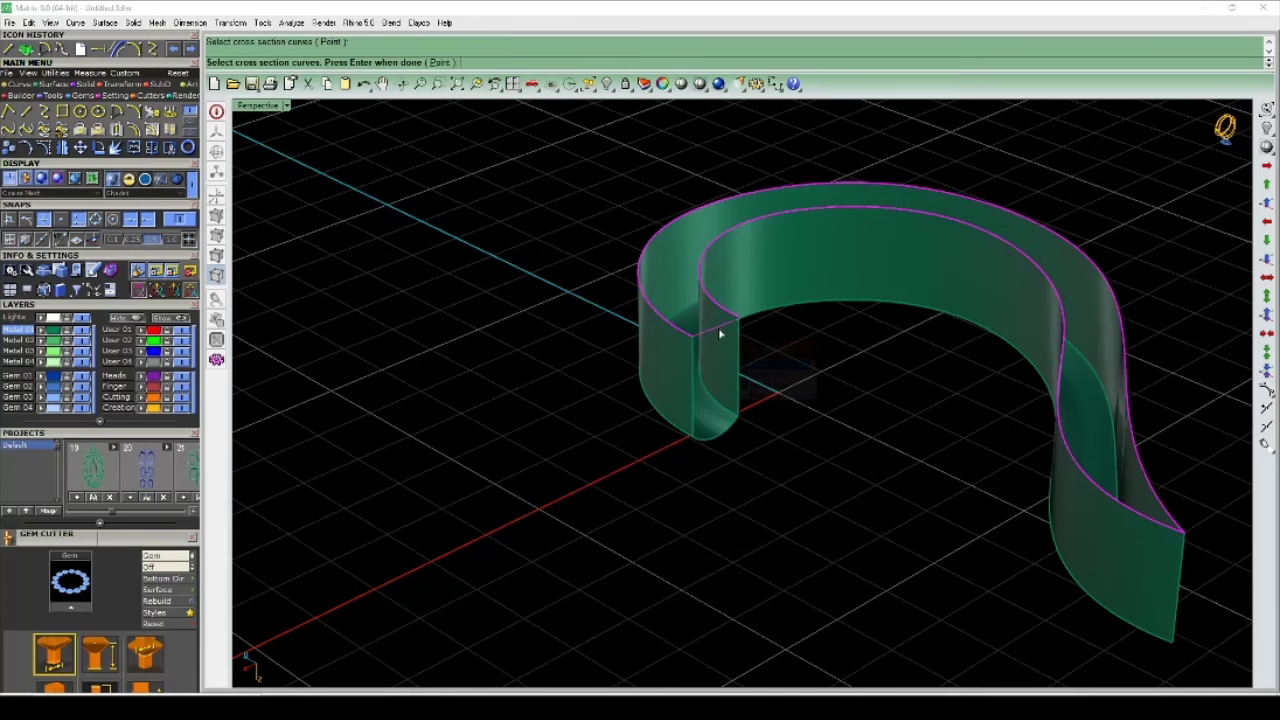
{"action": "key", "text": "Return"}
{"action": "left_click", "coordinate": [772, 436]}
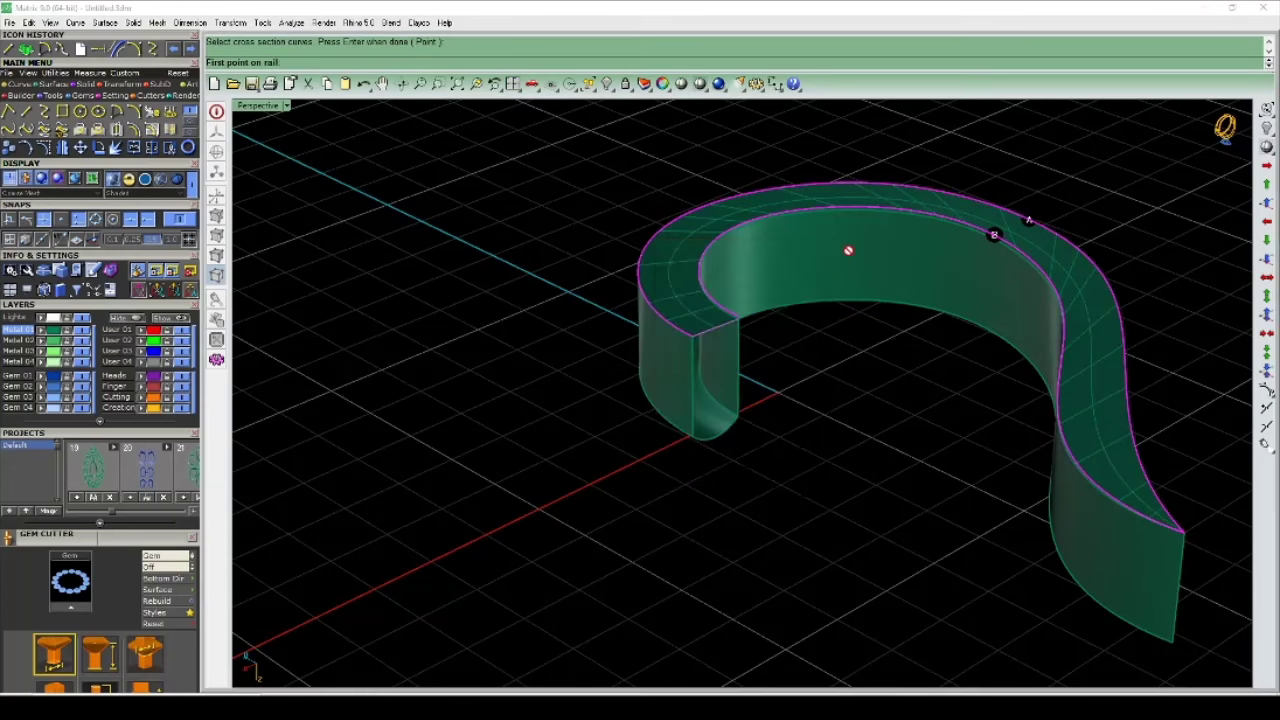
{"action": "right_click_drag", "start_coordinate": [846, 251], "coordinate": [843, 363]}
{"action": "left_click", "coordinate": [873, 257]}
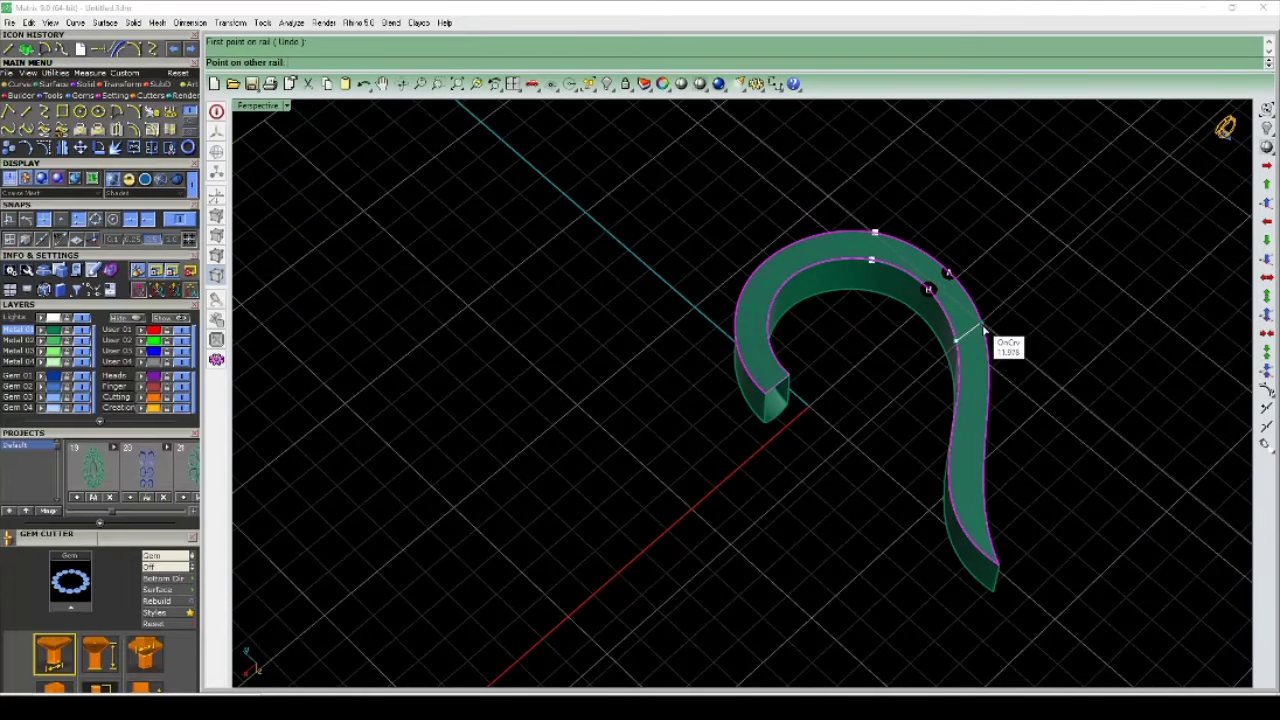
{"action": "left_click", "coordinate": [984, 344]}
{"action": "left_click", "coordinate": [948, 462]}
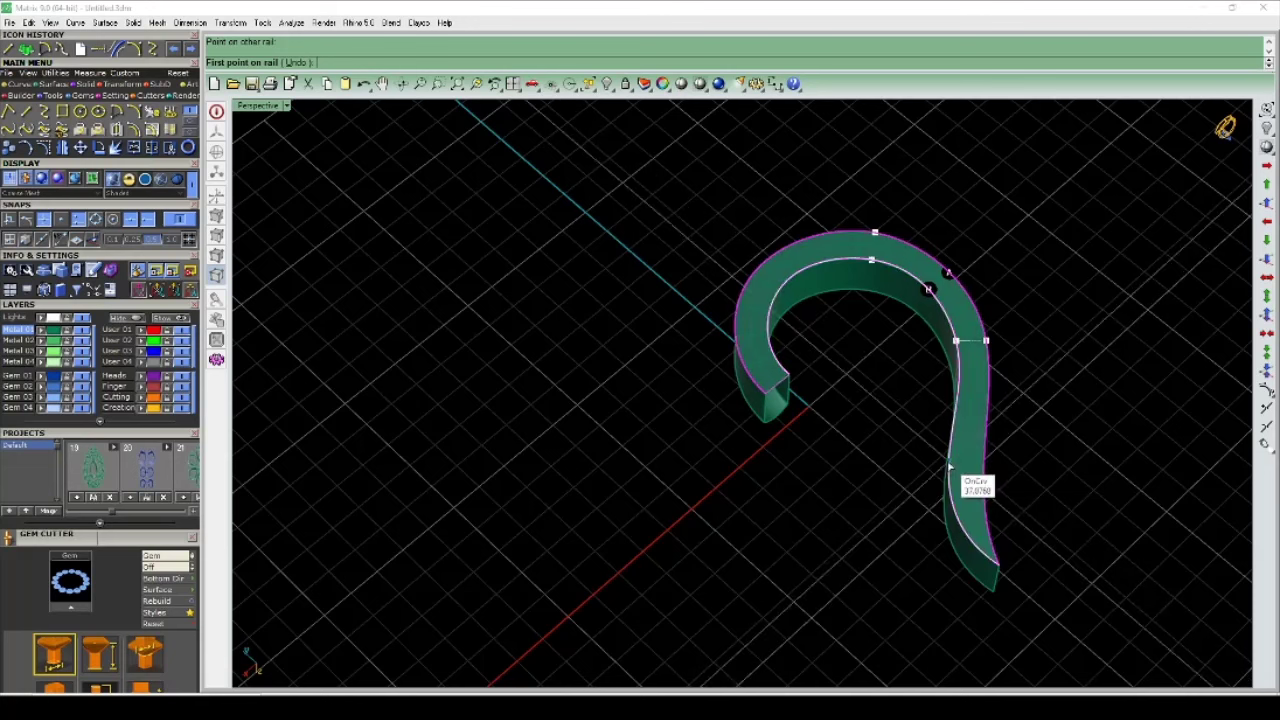
{"action": "left_click", "coordinate": [984, 462]}
{"action": "left_click", "coordinate": [741, 292]}
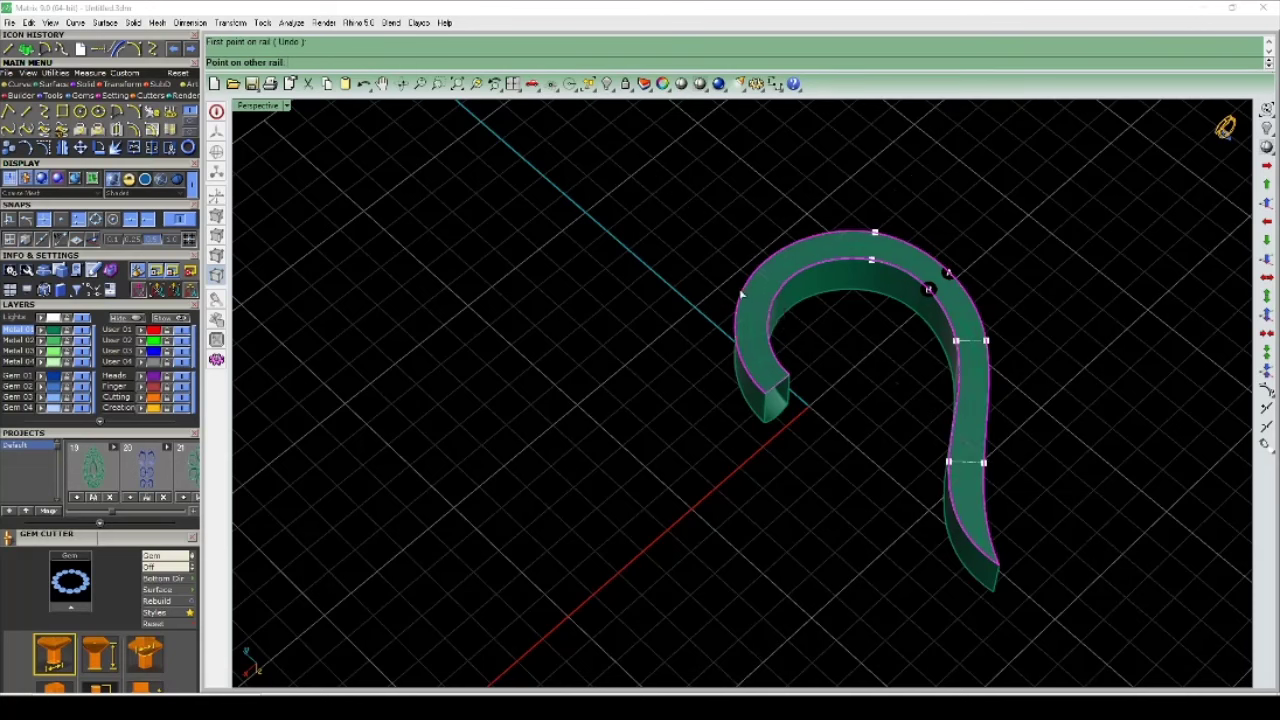
{"action": "left_click", "coordinate": [779, 308]}
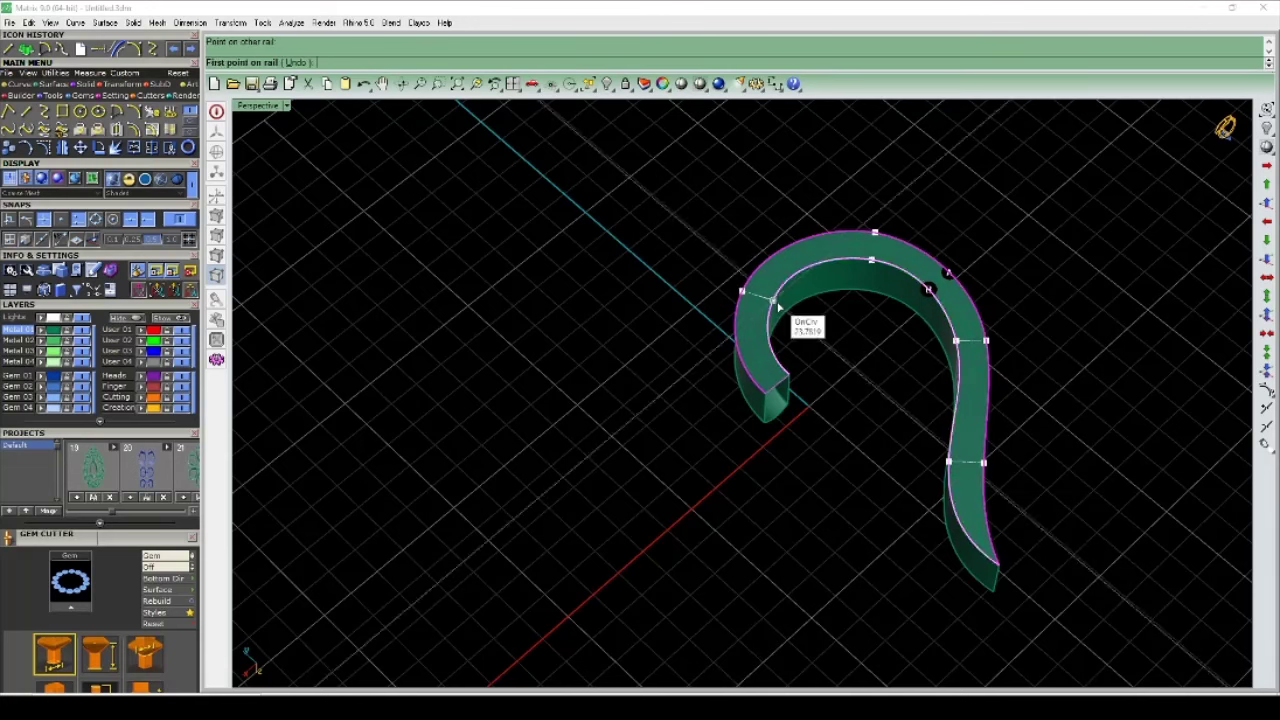
{"action": "key", "text": "Return"}
{"action": "right_click_drag", "start_coordinate": [681, 466], "coordinate": [1013, 230]}
{"action": "left_click_drag", "start_coordinate": [1013, 230], "coordinate": [791, 377]}
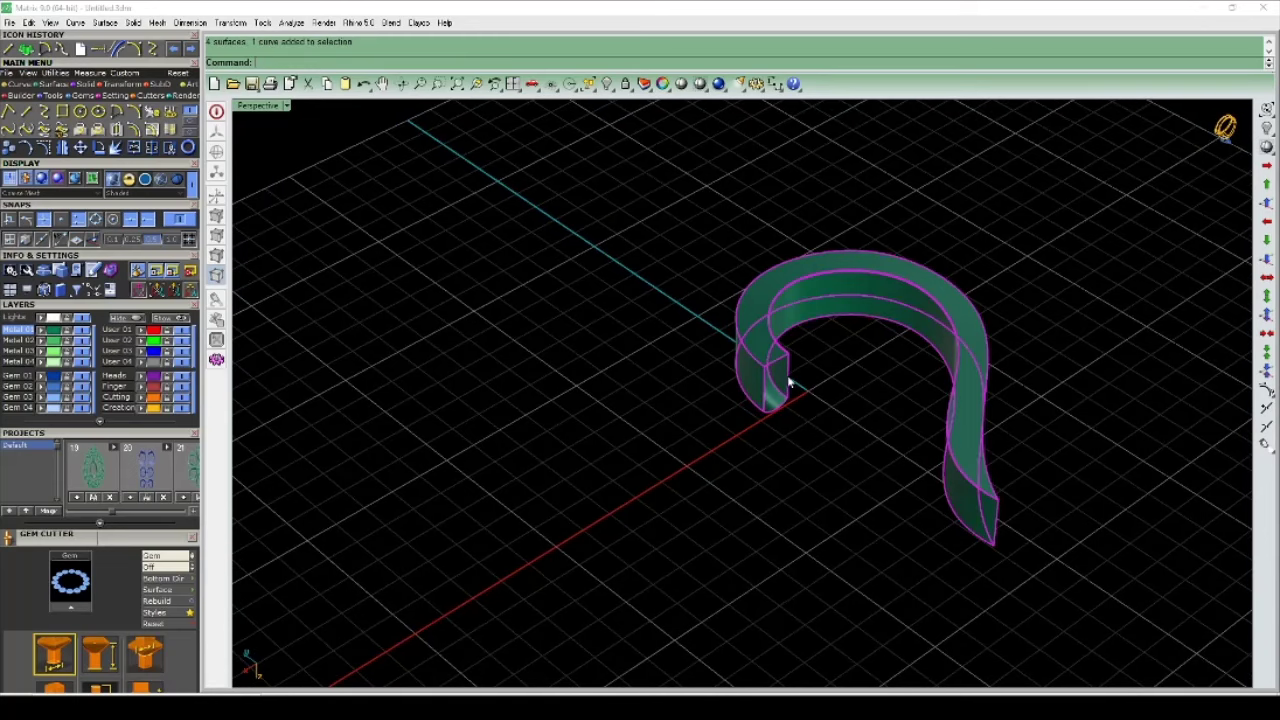
{"action": "scroll", "coordinate": [791, 377], "scroll_direction": "up", "scroll_amount": 5}
{"action": "right_click_drag", "start_coordinate": [920, 240], "coordinate": [645, 290]}
{"action": "scroll", "coordinate": [673, 352], "scroll_direction": "down", "scroll_amount": 3}
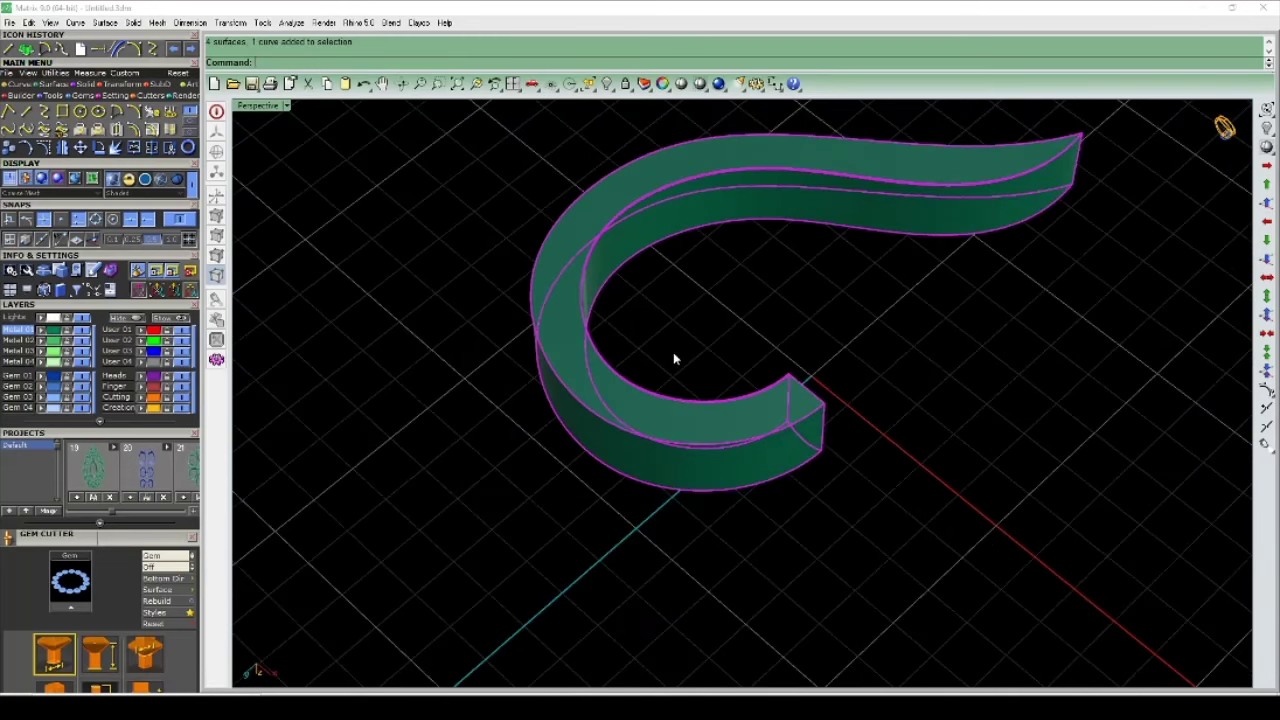
{"action": "scroll", "coordinate": [610, 225], "scroll_direction": "up", "scroll_amount": 5}
{"action": "scroll", "coordinate": [612, 234], "scroll_direction": "up", "scroll_amount": 3}
{"action": "scroll", "coordinate": [600, 225], "scroll_direction": "down", "scroll_amount": 2}
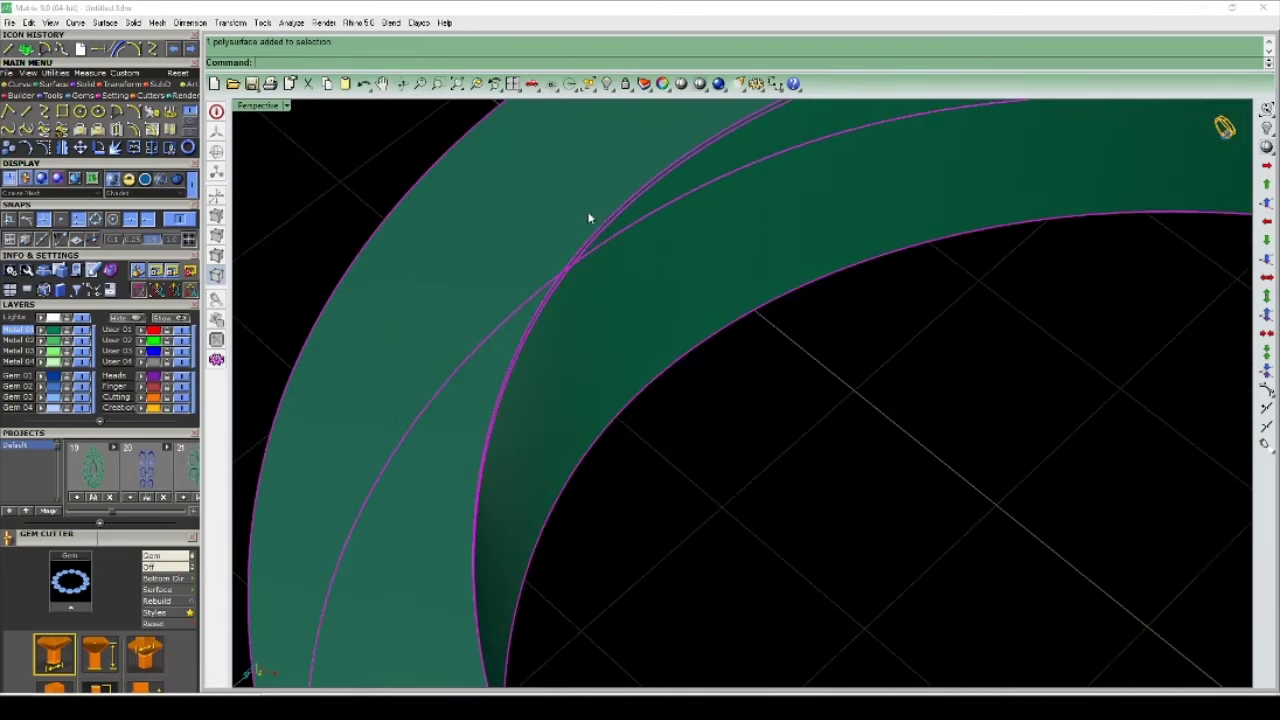
{"action": "scroll", "coordinate": [595, 295], "scroll_direction": "down", "scroll_amount": 3}
{"action": "key", "text": "ctrl+z"}
{"action": "left_click", "coordinate": [558, 258]}
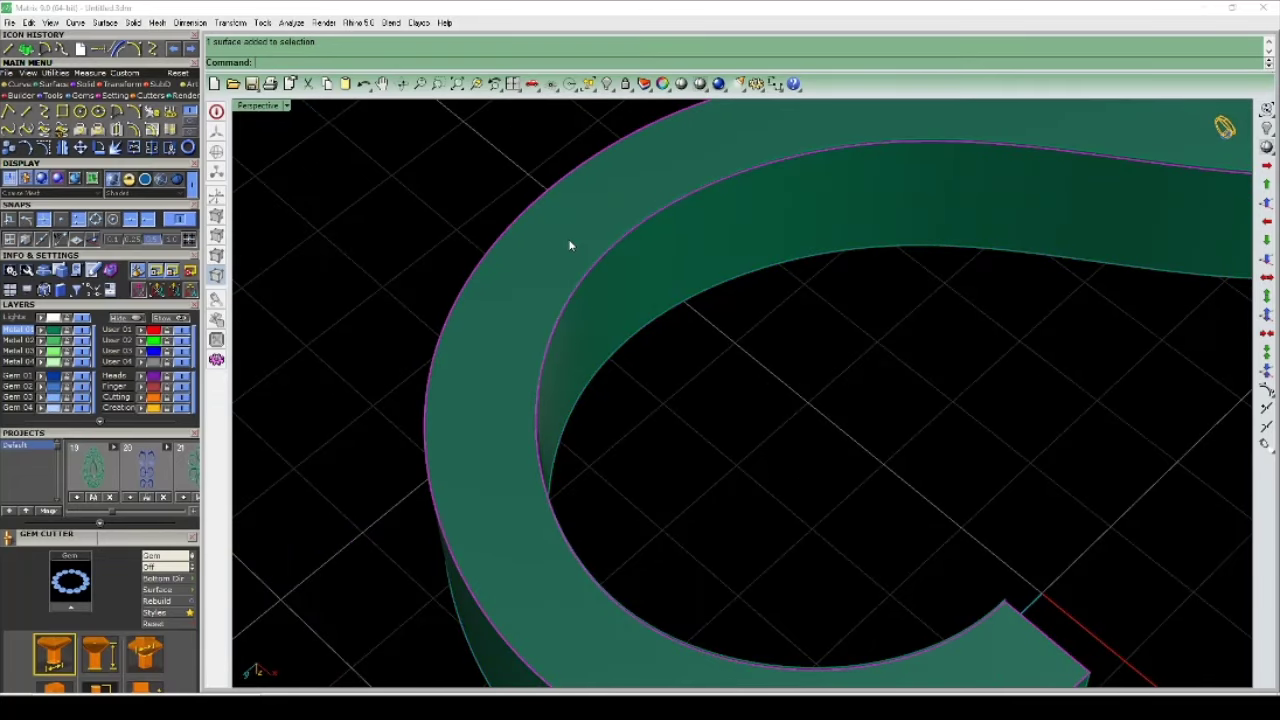
{"action": "scroll", "coordinate": [597, 286], "scroll_direction": "down", "scroll_amount": 3}
{"action": "key", "text": "Delete"}
{"action": "mouse_move", "coordinate": [686, 403]}
{"action": "right_mouse_down"}
{"action": "mouse_move", "coordinate": [494, 347]}
{"action": "mouse_move", "coordinate": [679, 398]}
{"action": "right_mouse_up"}
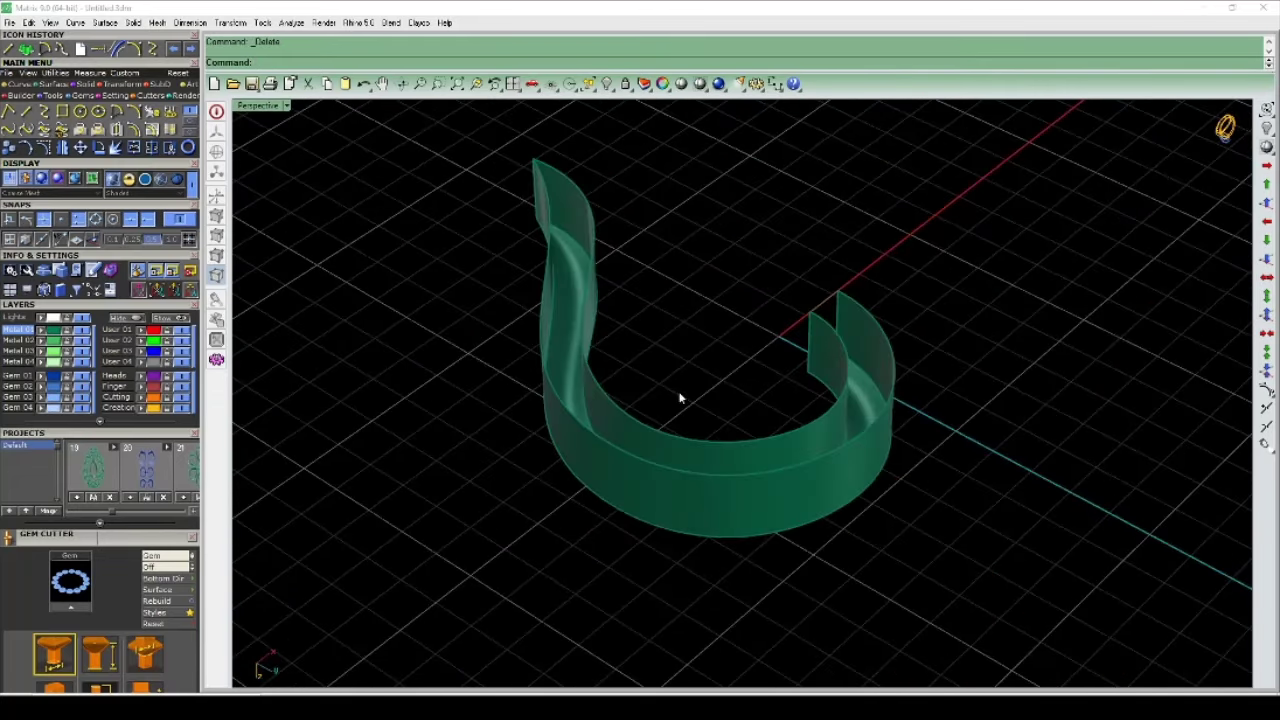
Step: Abandon a first sweep attempt and delete the selected wall surface
{"action": "mouse_move", "coordinate": [903, 410]}
{"action": "right_mouse_down"}
{"action": "mouse_move", "coordinate": [763, 380]}
{"action": "mouse_move", "coordinate": [672, 378]}
{"action": "right_mouse_up"}
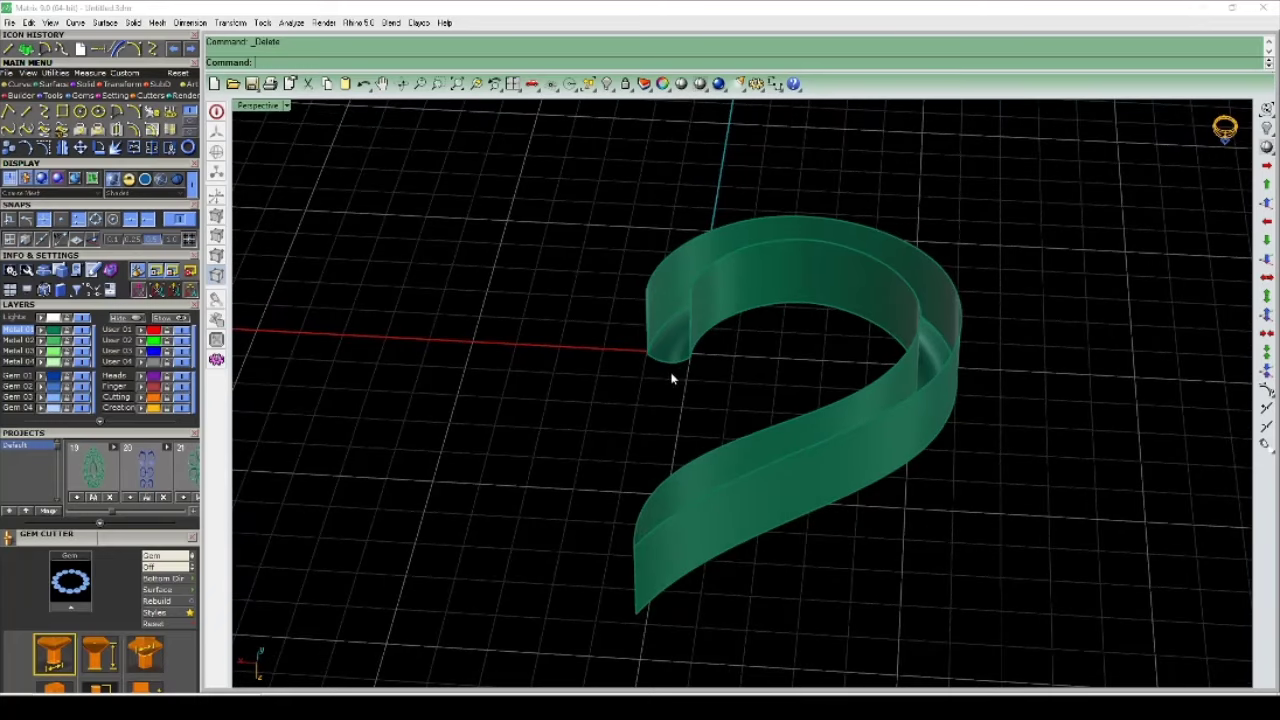
{"action": "left_click", "coordinate": [744, 478]}
{"action": "left_click", "coordinate": [737, 437]}
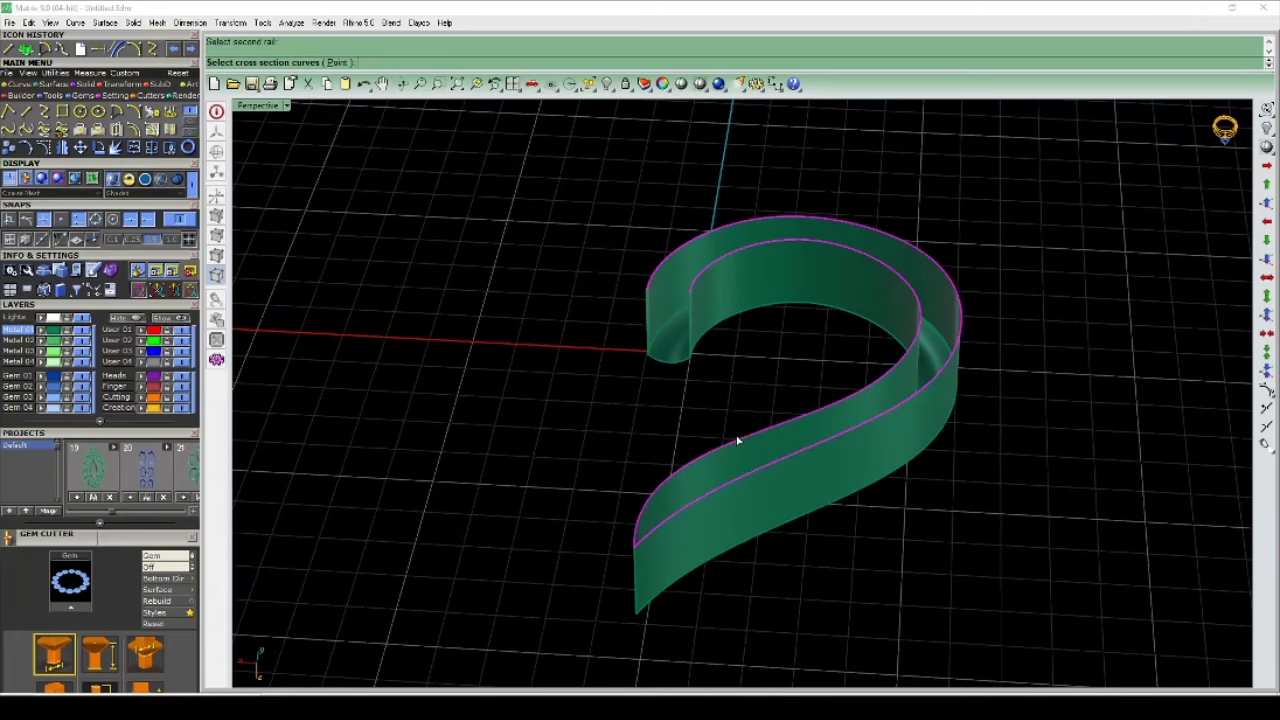
{"action": "scroll", "coordinate": [682, 288], "scroll_direction": "up", "scroll_amount": 3}
{"action": "scroll", "coordinate": [628, 321], "scroll_direction": "up", "scroll_amount": 2}
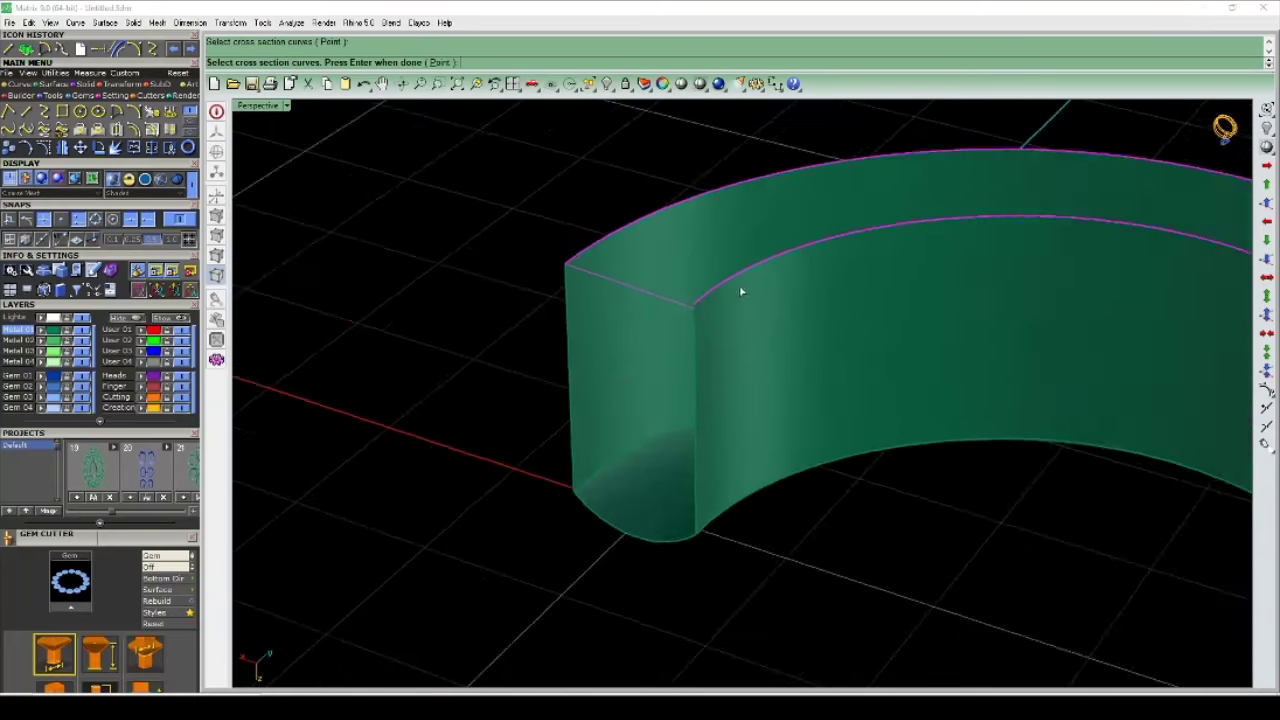
{"action": "scroll", "coordinate": [646, 346], "scroll_direction": "up", "scroll_amount": 3}
{"action": "key", "text": "Escape"}
{"action": "scroll", "coordinate": [600, 350], "scroll_direction": "down", "scroll_amount": 5}
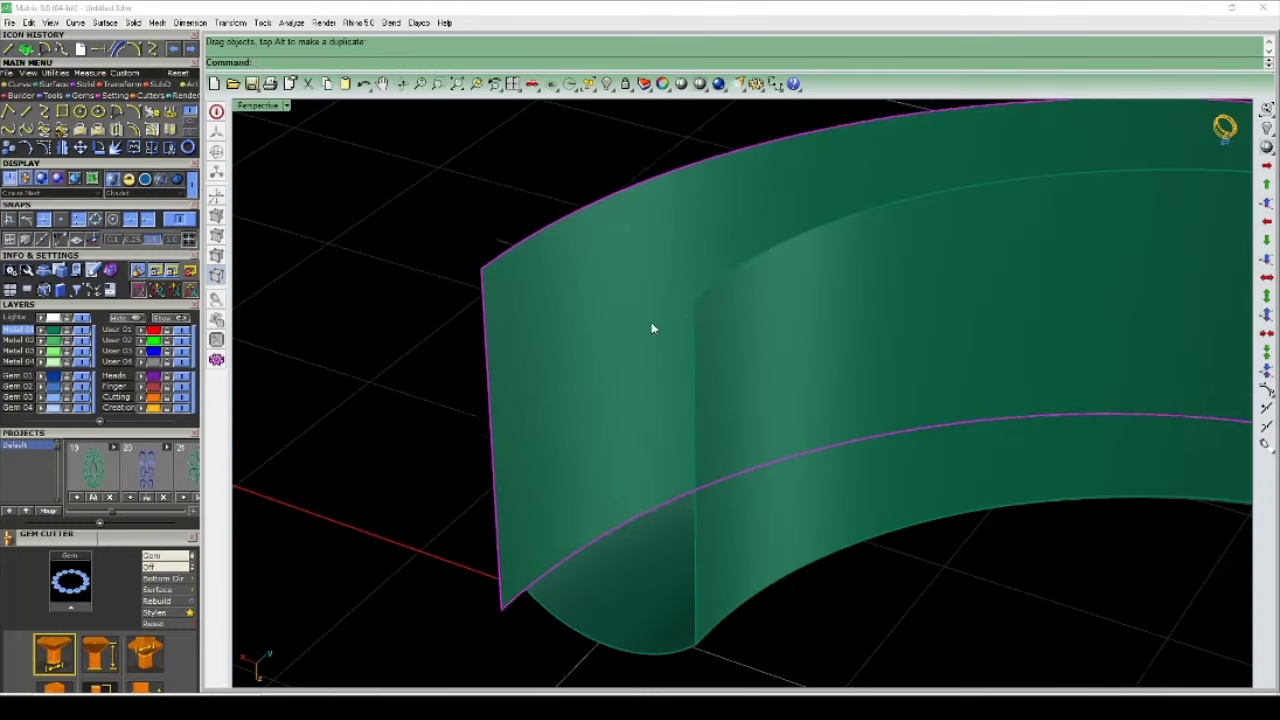
{"action": "left_click", "coordinate": [656, 305]}
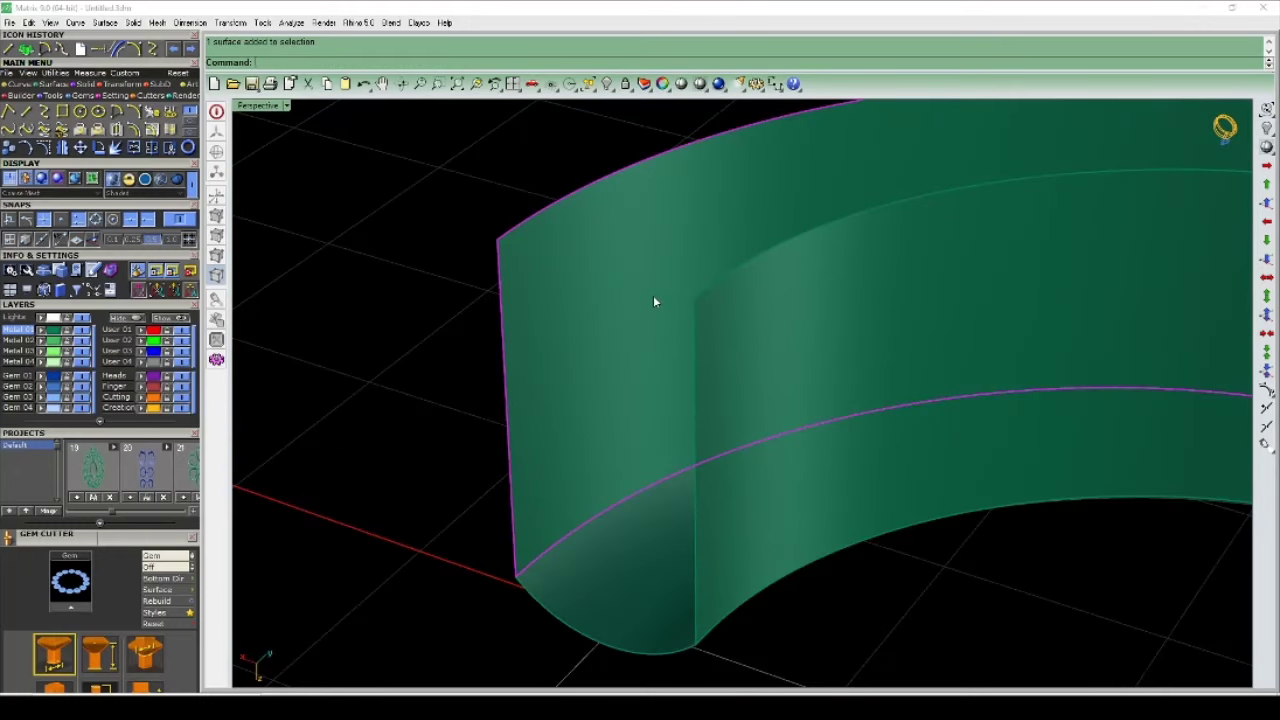
{"action": "key", "text": "Delete"}
Step: Draw a line from the outer wall's corner to the inner wall's corner
{"action": "left_click", "coordinate": [26, 113]}
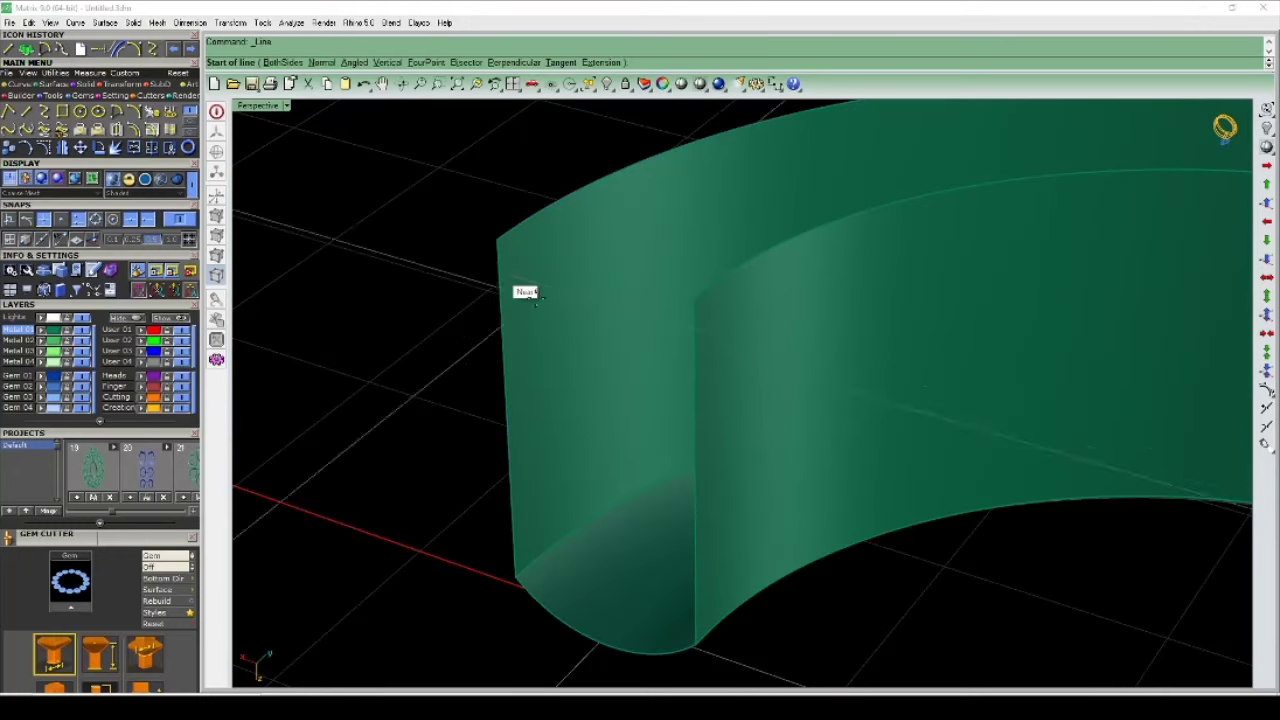
{"action": "left_click", "coordinate": [497, 240]}
{"action": "left_click", "coordinate": [692, 295]}
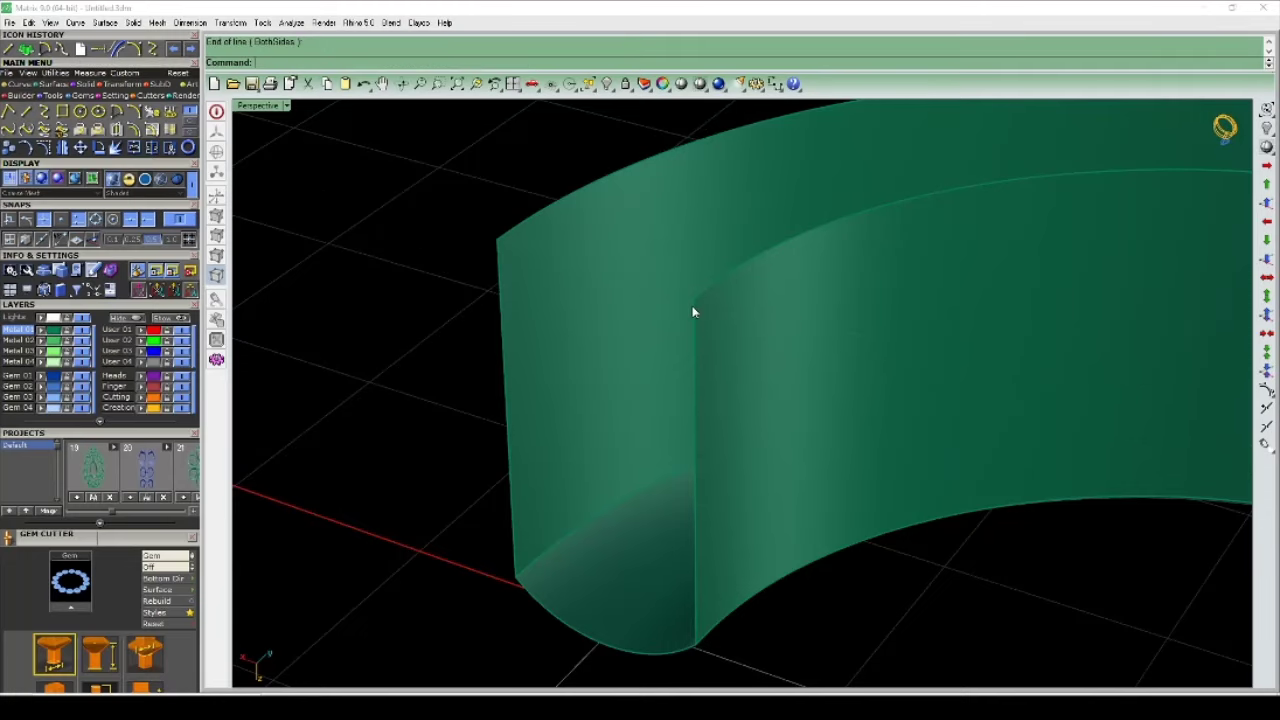
{"action": "type", "text": "SW"}
Step: Run a two-rail sweep on the top edges using the new line as cross section
{"action": "key", "text": "Return"}
{"action": "left_click", "coordinate": [700, 293]}
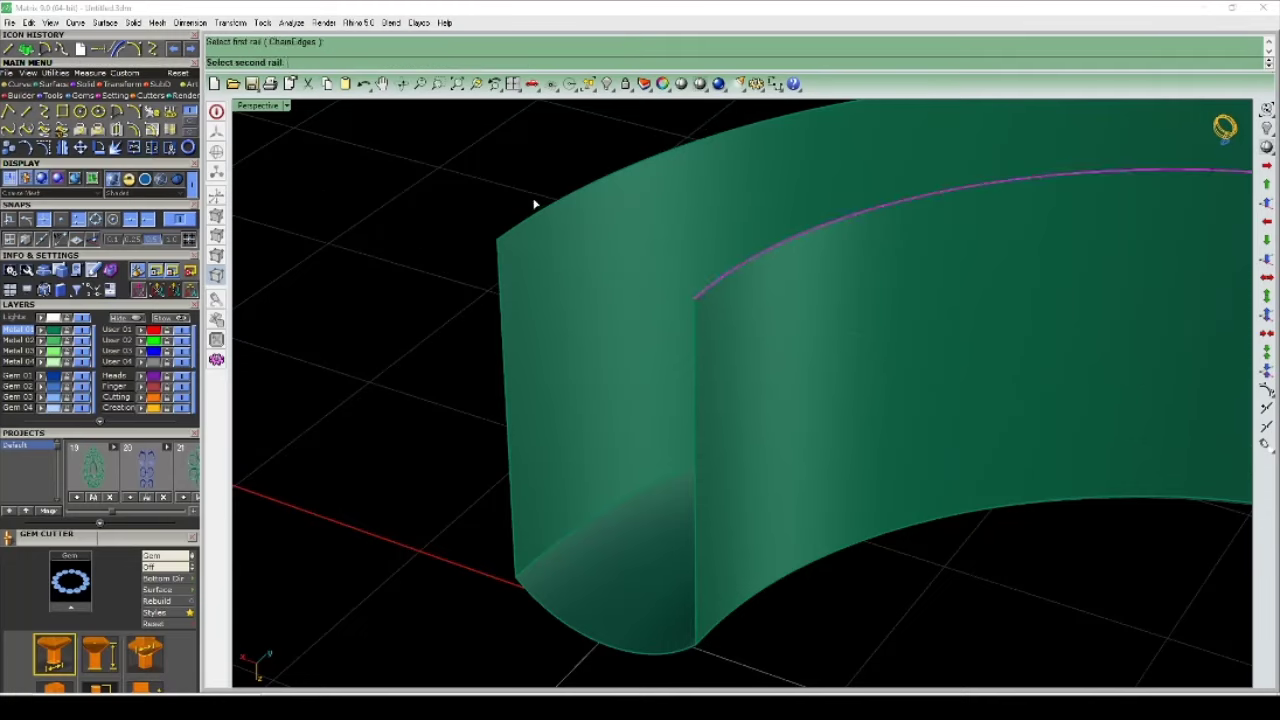
{"action": "scroll", "coordinate": [487, 249], "scroll_direction": "up", "scroll_amount": 3}
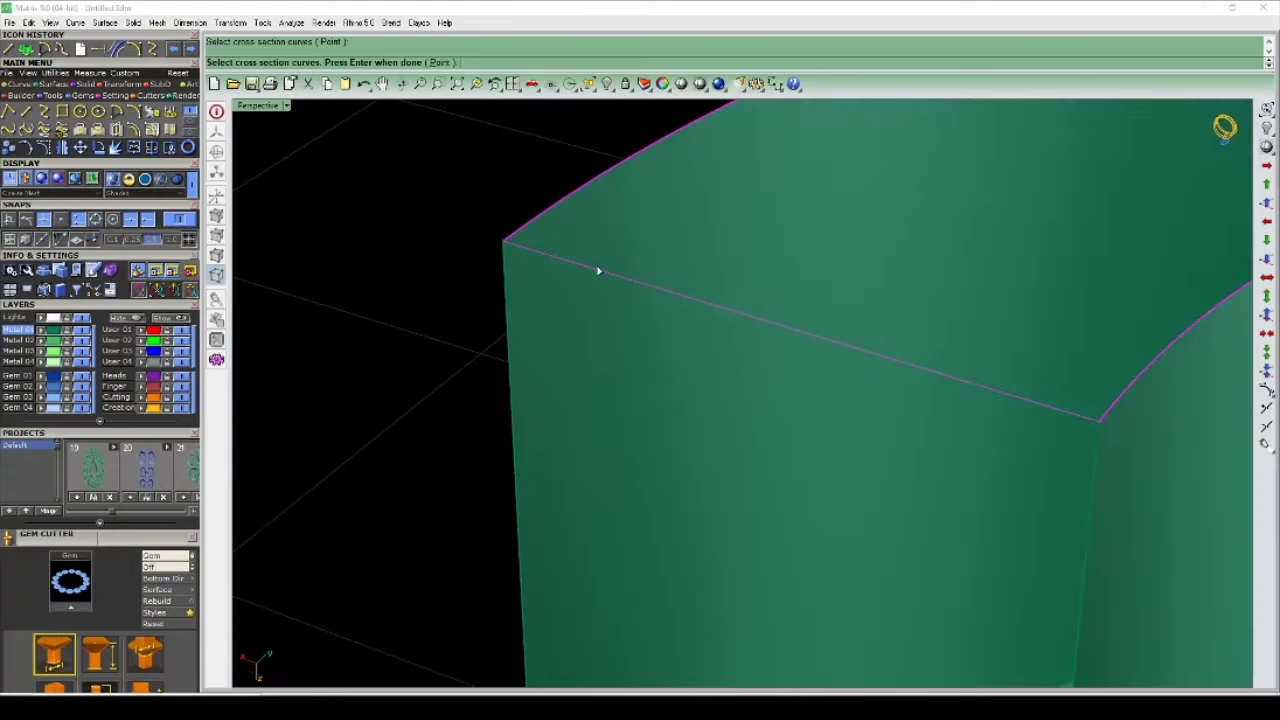
{"action": "key", "text": "Return"}
{"action": "left_click", "coordinate": [766, 437]}
{"action": "scroll", "coordinate": [560, 420], "scroll_direction": "down", "scroll_amount": 2}
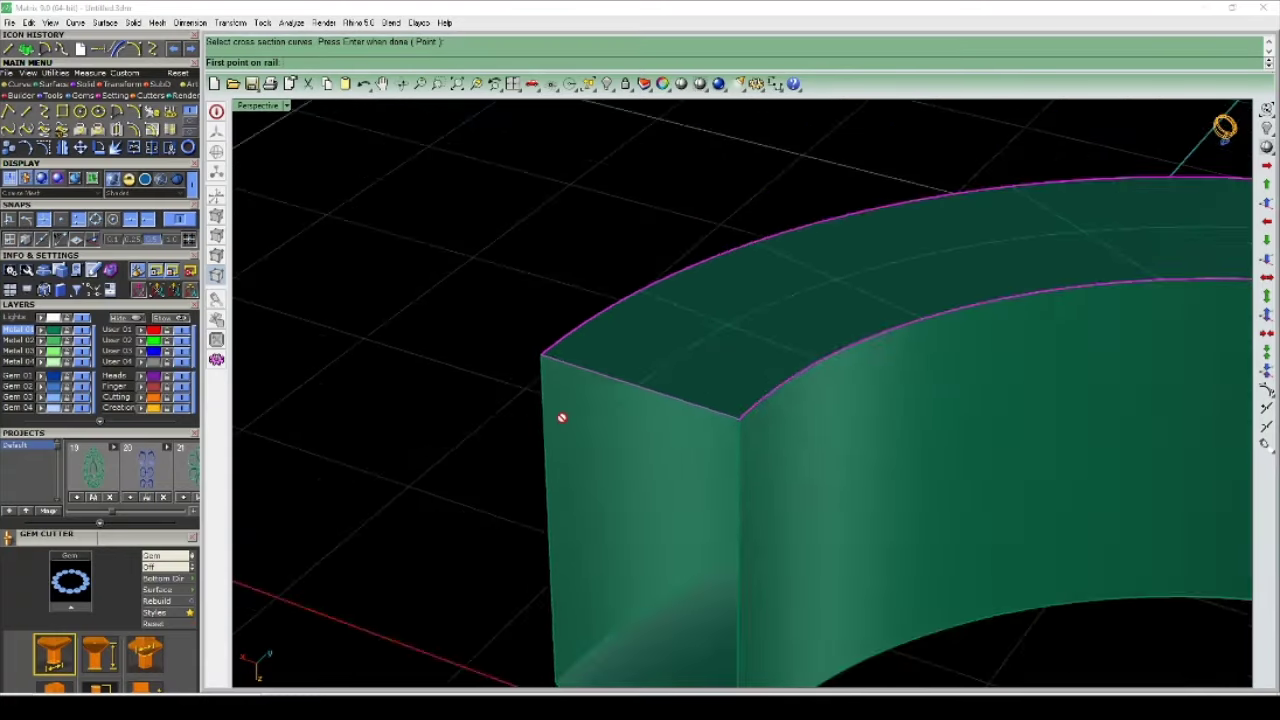
{"action": "scroll", "coordinate": [608, 360], "scroll_direction": "down", "scroll_amount": 3}
{"action": "scroll", "coordinate": [737, 428], "scroll_direction": "up", "scroll_amount": 1}
{"action": "scroll", "coordinate": [727, 407], "scroll_direction": "up", "scroll_amount": 1}
Step: Add slashes matching points across the rails and build the swept top surface
{"action": "left_click", "coordinate": [727, 407]}
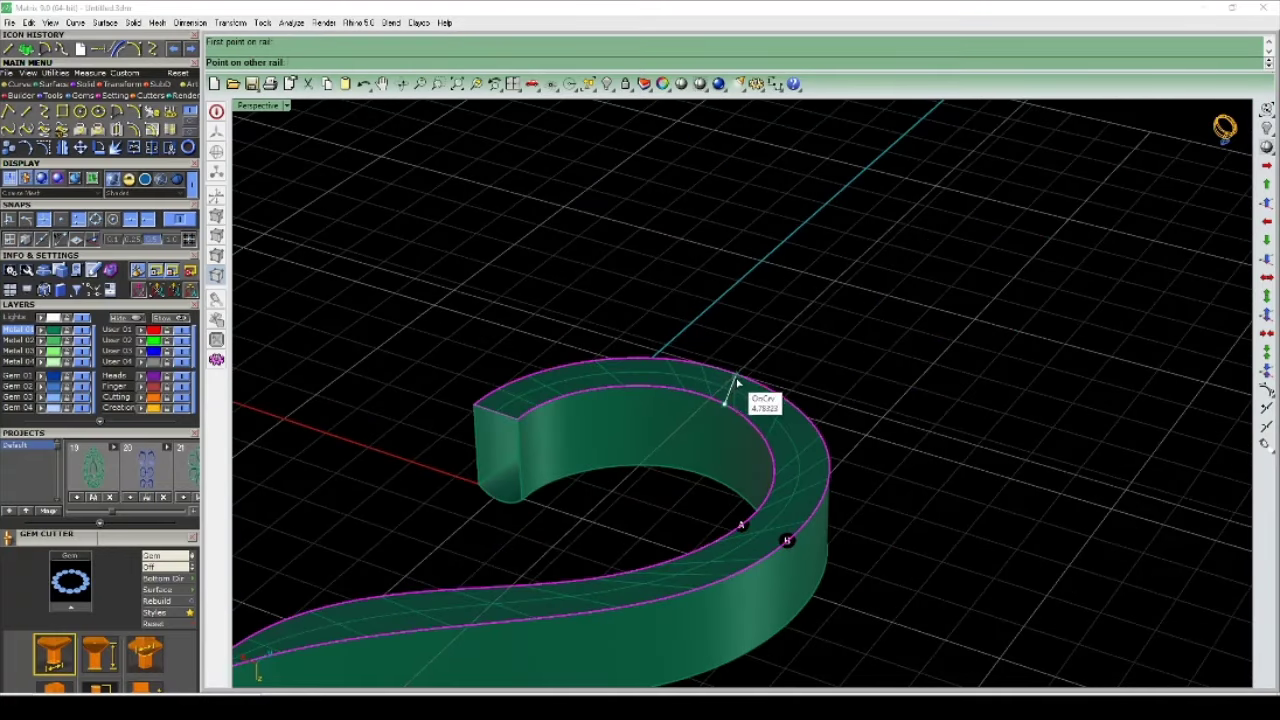
{"action": "left_click", "coordinate": [745, 373]}
{"action": "scroll", "coordinate": [748, 380], "scroll_direction": "down", "scroll_amount": 2}
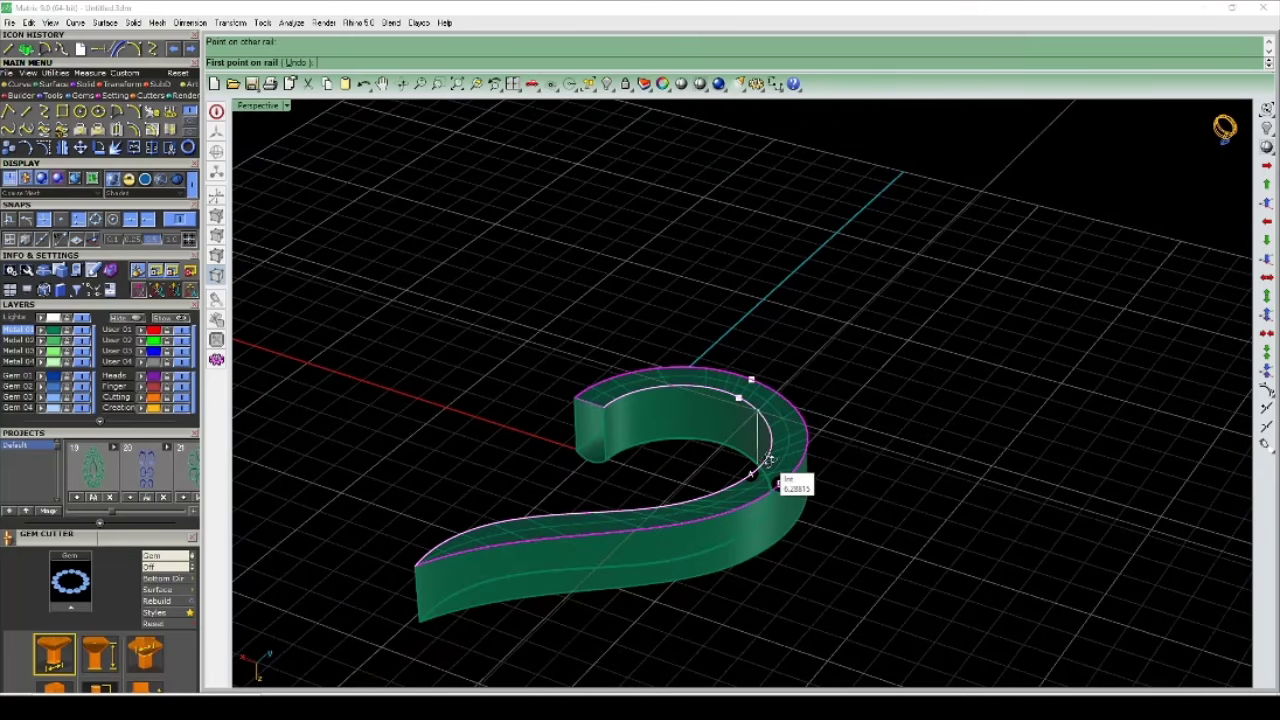
{"action": "right_click_drag", "start_coordinate": [768, 460], "coordinate": [757, 523]}
{"action": "left_click", "coordinate": [742, 516]}
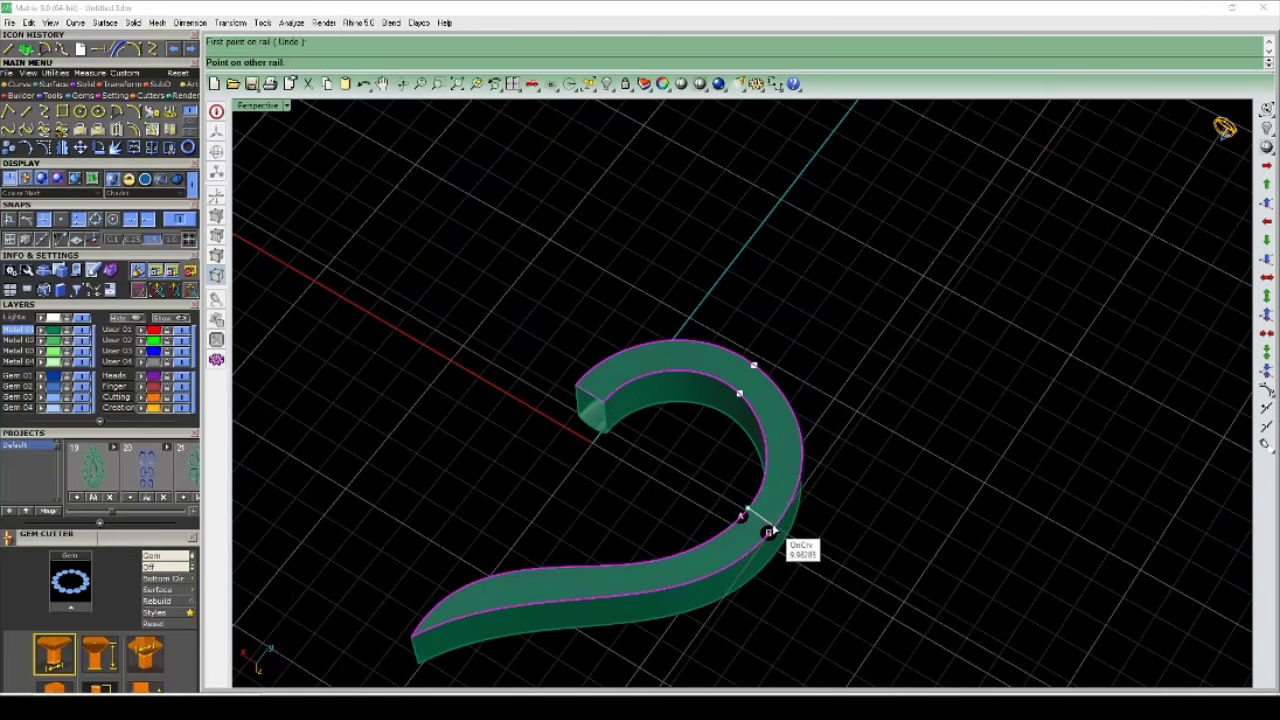
{"action": "left_click", "coordinate": [770, 532]}
{"action": "scroll", "coordinate": [700, 545], "scroll_direction": "up", "scroll_amount": 2}
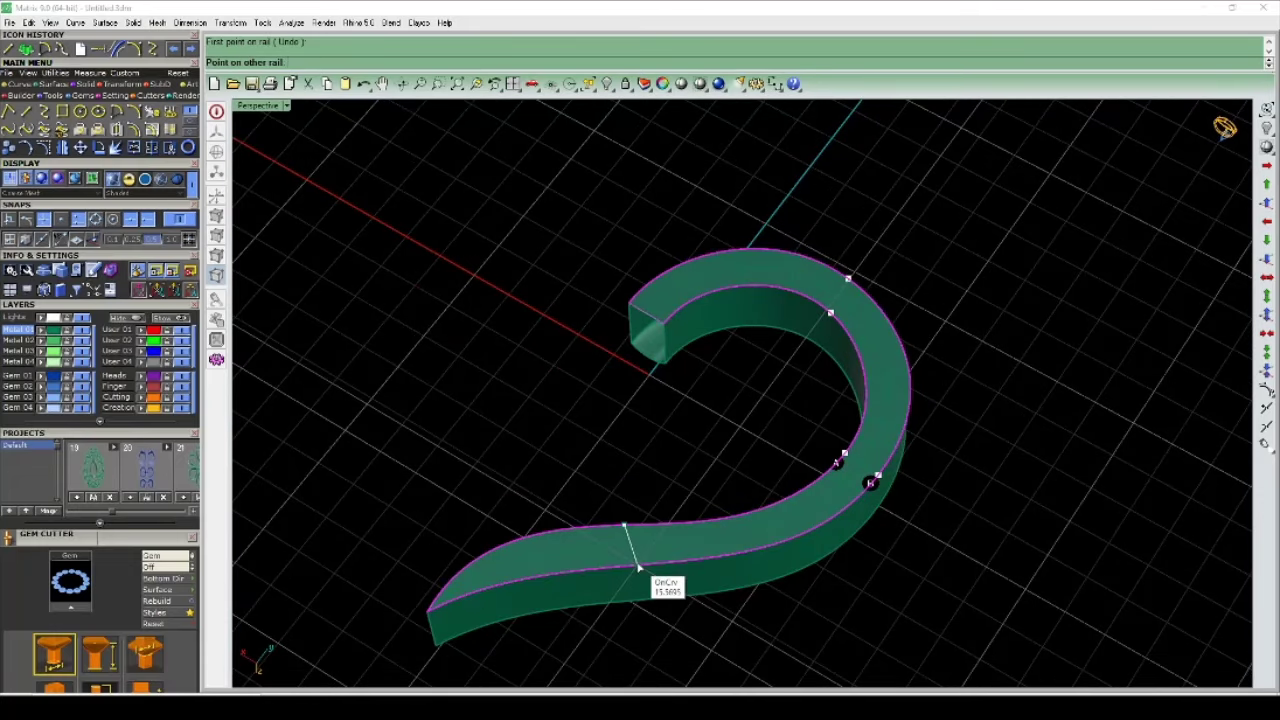
{"action": "left_click", "coordinate": [638, 567]}
Step: Select the S-shaped swept band and show the hidden pendant pieces again
{"action": "right_click_drag", "start_coordinate": [688, 454], "coordinate": [980, 218]}
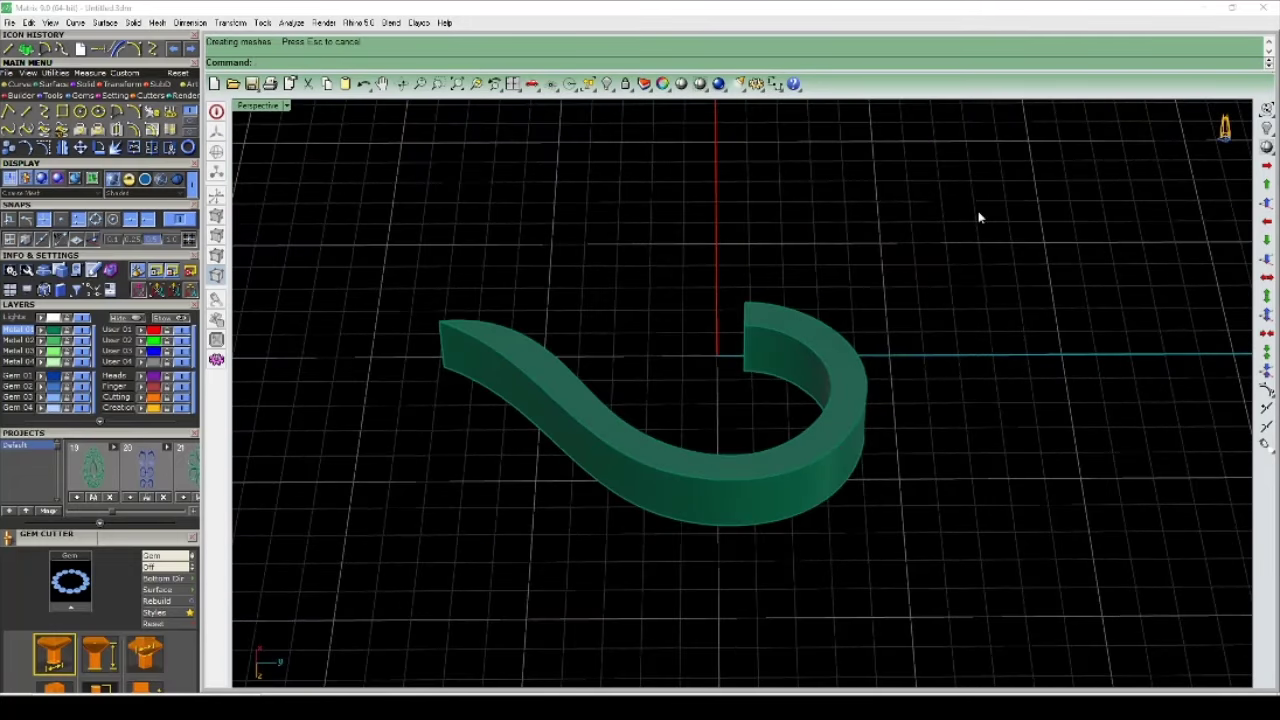
{"action": "left_click_drag", "start_coordinate": [980, 218], "coordinate": [623, 533]}
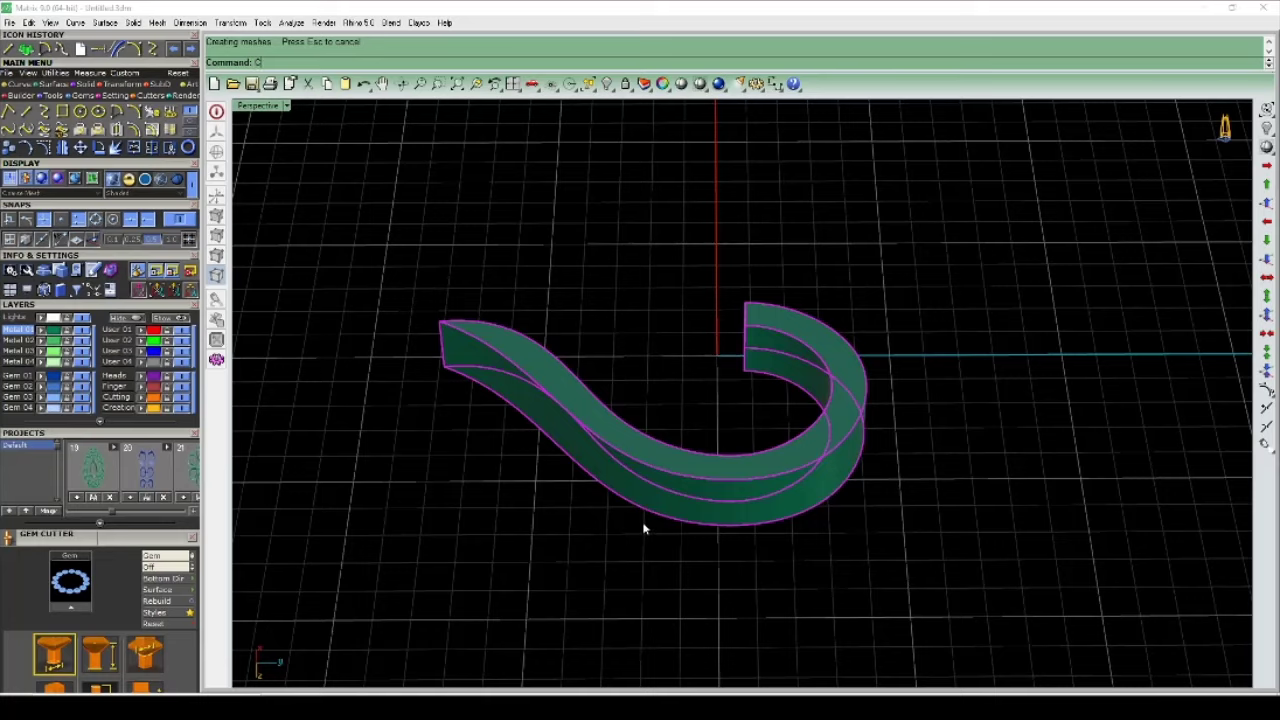
{"action": "mouse_move", "coordinate": [702, 493]}
{"action": "right_mouse_down"}
{"action": "mouse_move", "coordinate": [740, 337]}
{"action": "mouse_move", "coordinate": [700, 374]}
{"action": "right_mouse_up"}
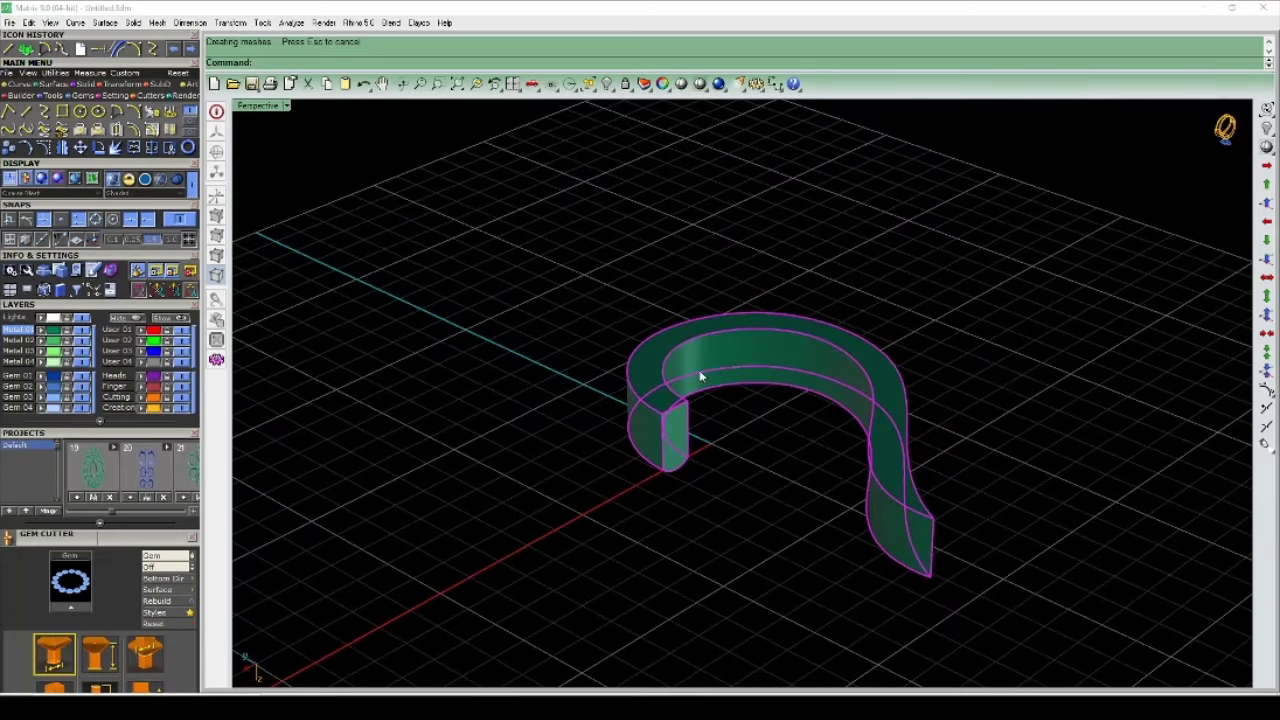
{"action": "key", "text": "Delete"}
{"action": "key", "text": "ctrl+alt+h"}
Step: Delete the redundant inner piece at the heart's joint
{"action": "mouse_move", "coordinate": [746, 328]}
{"action": "right_mouse_down"}
{"action": "mouse_move", "coordinate": [777, 137]}
{"action": "mouse_move", "coordinate": [988, 138]}
{"action": "mouse_move", "coordinate": [880, 120]}
{"action": "right_mouse_up"}
{"action": "right_click_drag", "start_coordinate": [737, 289], "coordinate": [857, 423]}
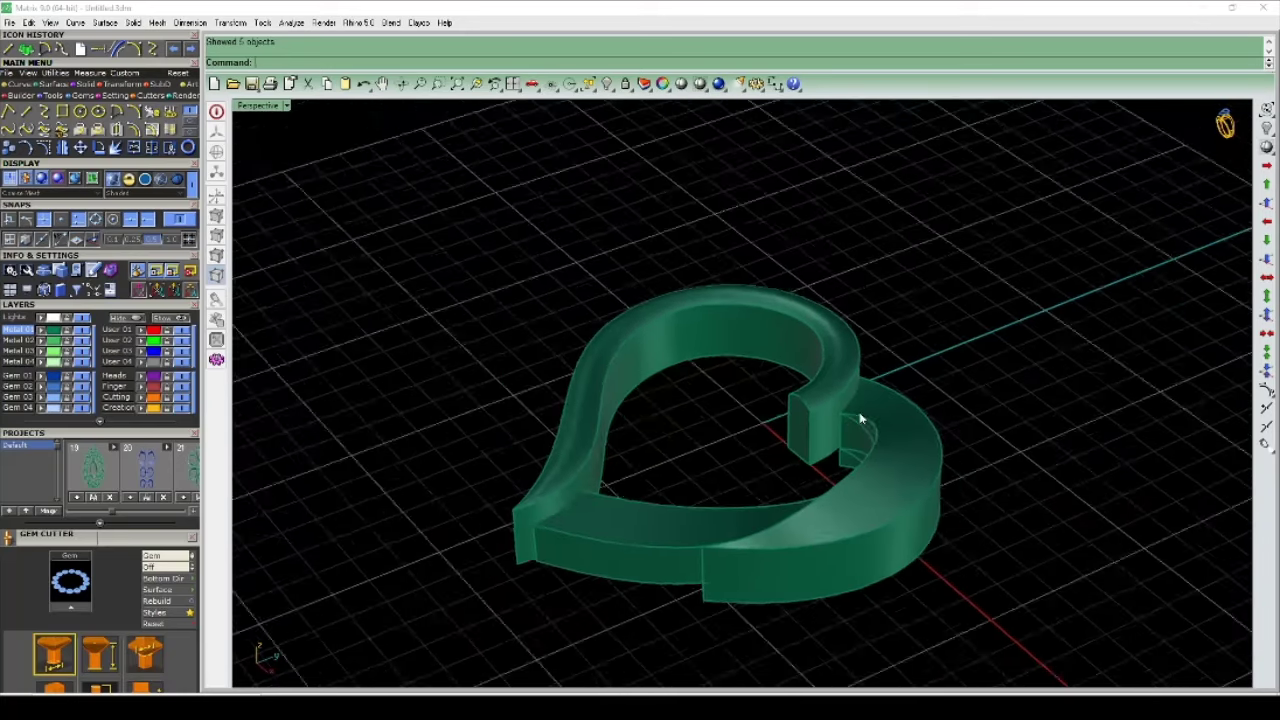
{"action": "scroll", "coordinate": [857, 423], "scroll_direction": "up", "scroll_amount": 3}
{"action": "left_click", "coordinate": [832, 355]}
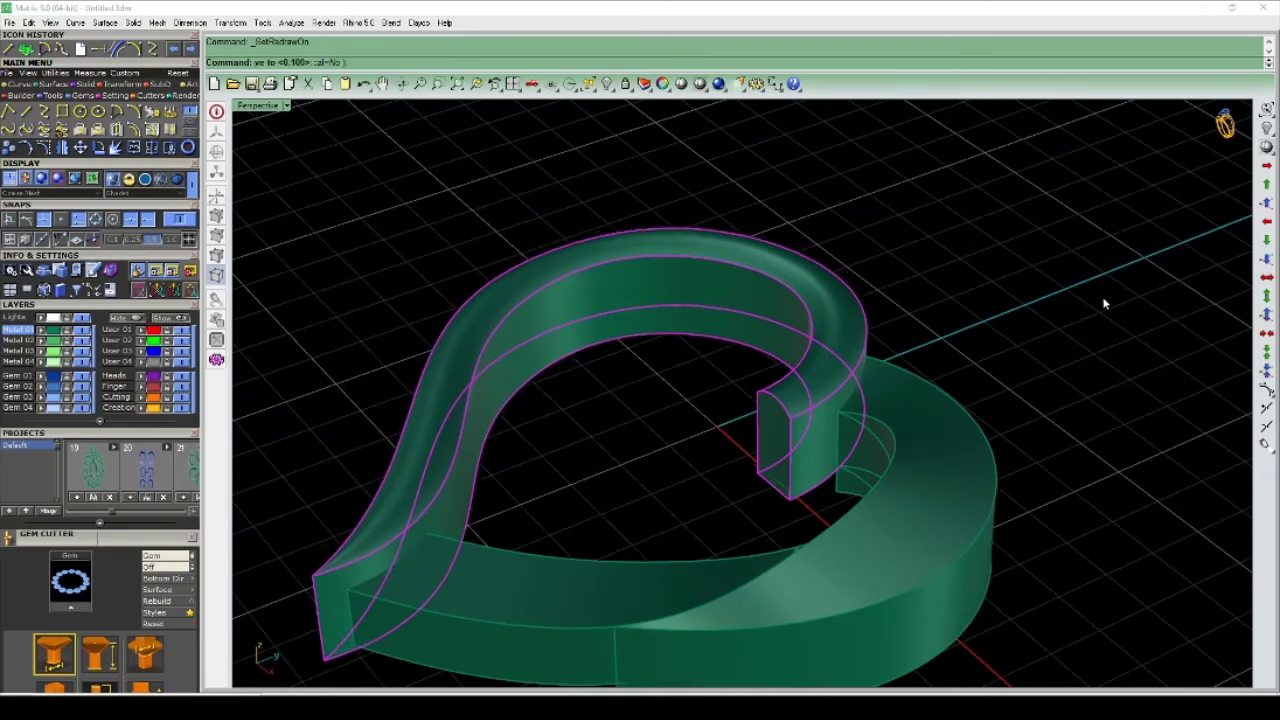
{"action": "key", "text": "Delete"}
{"action": "mouse_move", "coordinate": [1054, 328]}
{"action": "right_mouse_down"}
{"action": "mouse_move", "coordinate": [814, 398]}
{"action": "mouse_move", "coordinate": [800, 609]}
{"action": "mouse_move", "coordinate": [809, 586]}
{"action": "right_mouse_up"}
{"action": "scroll", "coordinate": [843, 409], "scroll_direction": "down", "scroll_amount": 3}
{"action": "mouse_move", "coordinate": [843, 409]}
{"action": "right_mouse_down"}
{"action": "mouse_move", "coordinate": [972, 473]}
{"action": "mouse_move", "coordinate": [1009, 131]}
{"action": "mouse_move", "coordinate": [1011, 171]}
{"action": "mouse_move", "coordinate": [1163, 137]}
{"action": "mouse_move", "coordinate": [909, 158]}
{"action": "mouse_move", "coordinate": [925, 228]}
{"action": "right_mouse_up"}
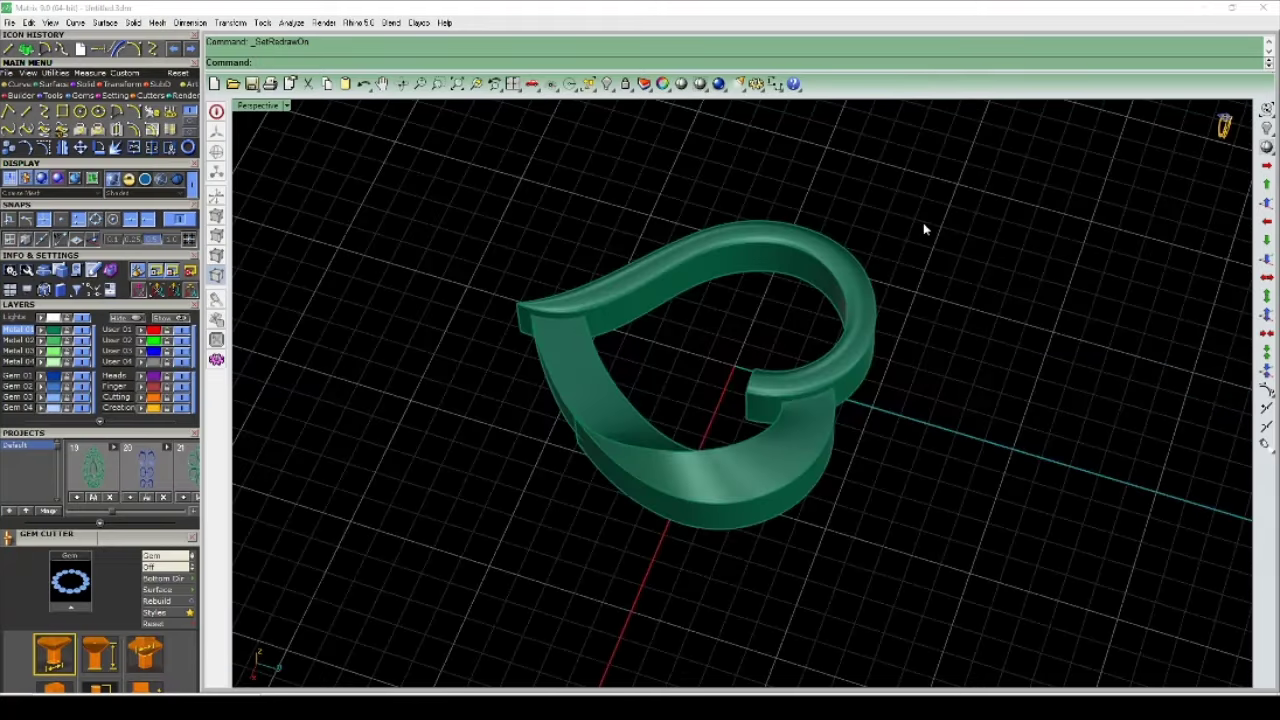
Step: View the heart in a shaded Top view, then close in on the joint in Perspective
{"action": "key", "text": "ctrl+F1"}
{"action": "key", "text": "ctrl+alt+s"}
{"action": "scroll", "coordinate": [745, 395], "scroll_direction": "up", "scroll_amount": 2}
{"action": "scroll", "coordinate": [729, 375], "scroll_direction": "up", "scroll_amount": 2}
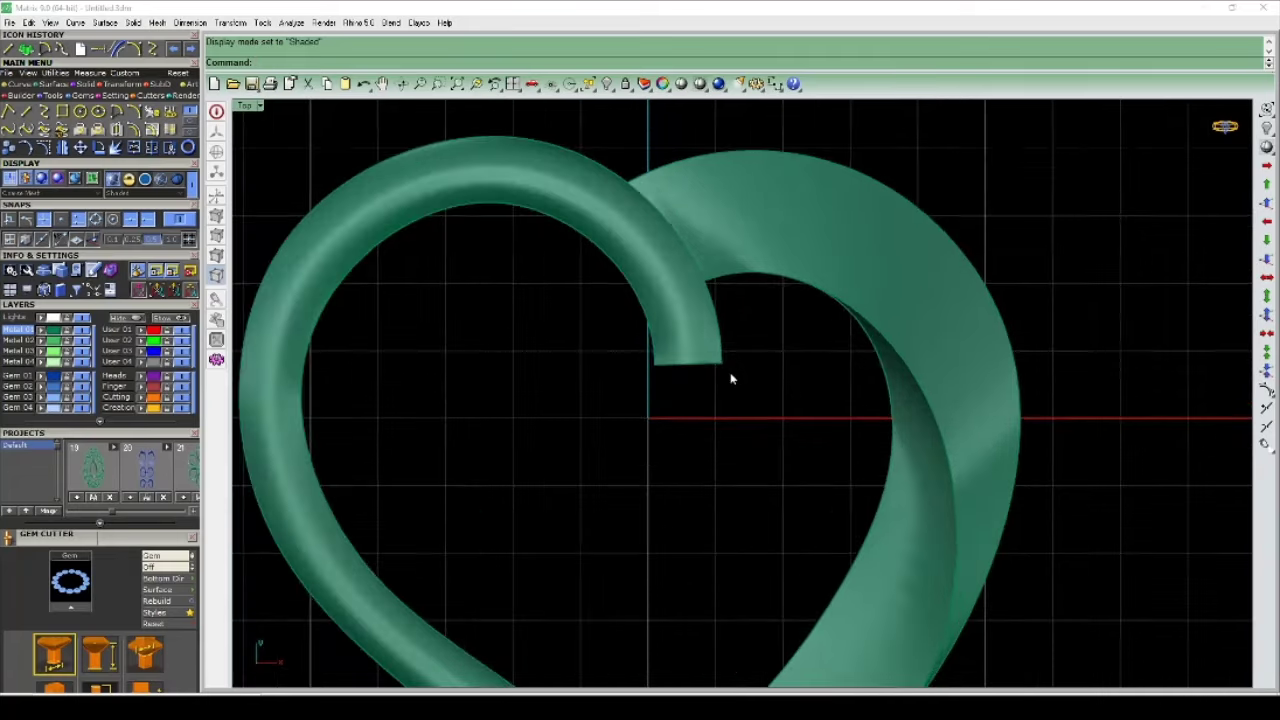
{"action": "key", "text": "ctrl+F4"}
{"action": "right_click_drag", "start_coordinate": [730, 374], "coordinate": [848, 395]}
{"action": "scroll", "coordinate": [786, 397], "scroll_direction": "up", "scroll_amount": 3}
{"action": "scroll", "coordinate": [786, 397], "scroll_direction": "up", "scroll_amount": 2}
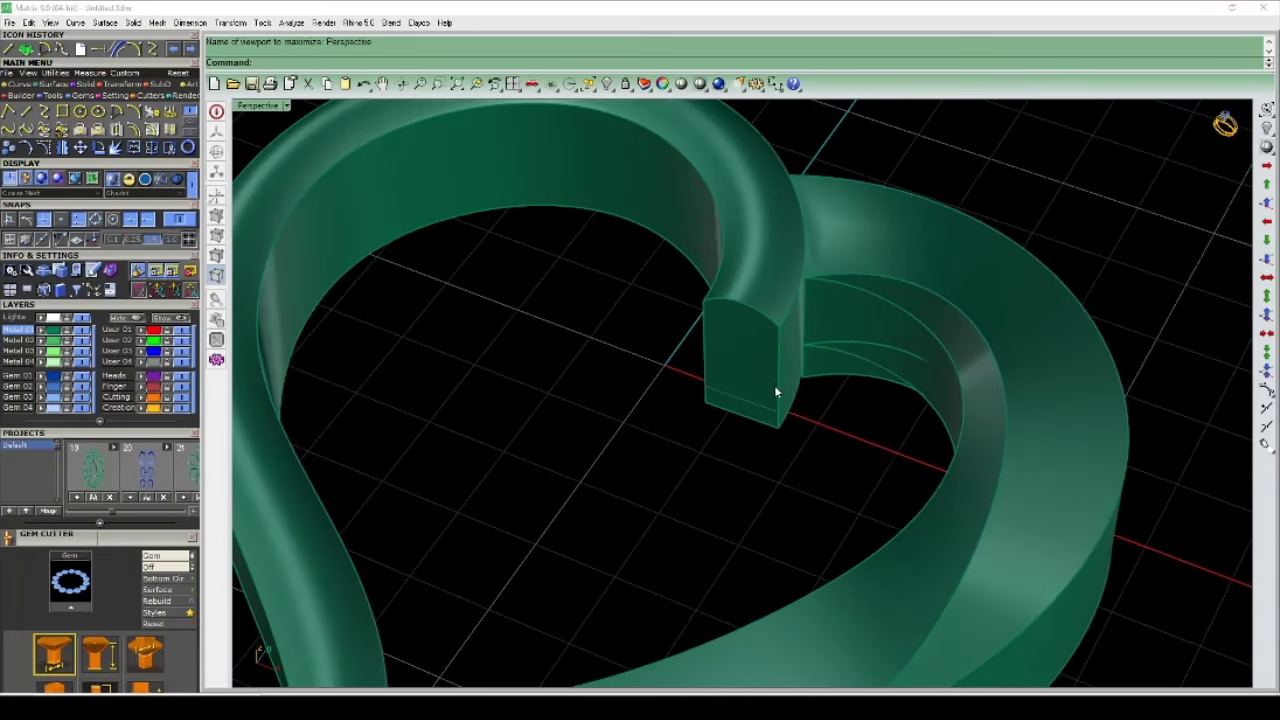
Step: Try the face-folding command (oldFace) on the band's end face, cancel it, and return to Top view
{"action": "type", "text": "FoldFace"}
{"action": "key", "text": "Return"}
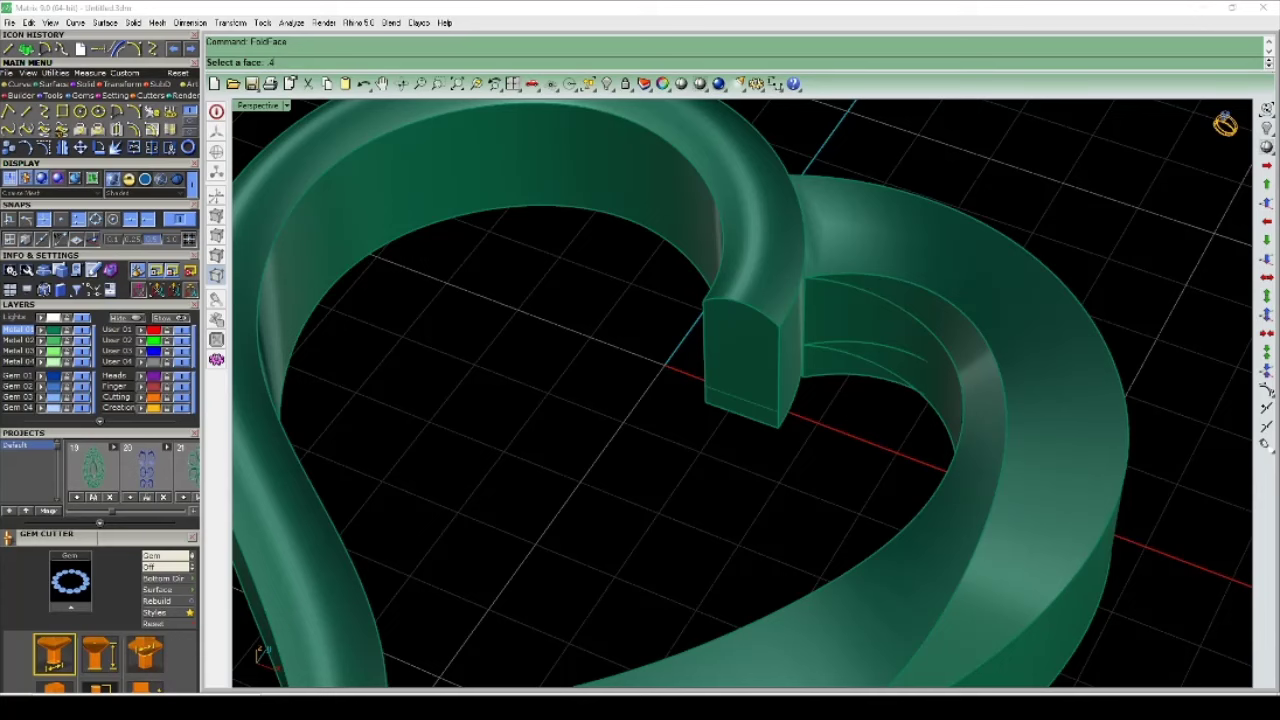
{"action": "left_click", "coordinate": [778, 380]}
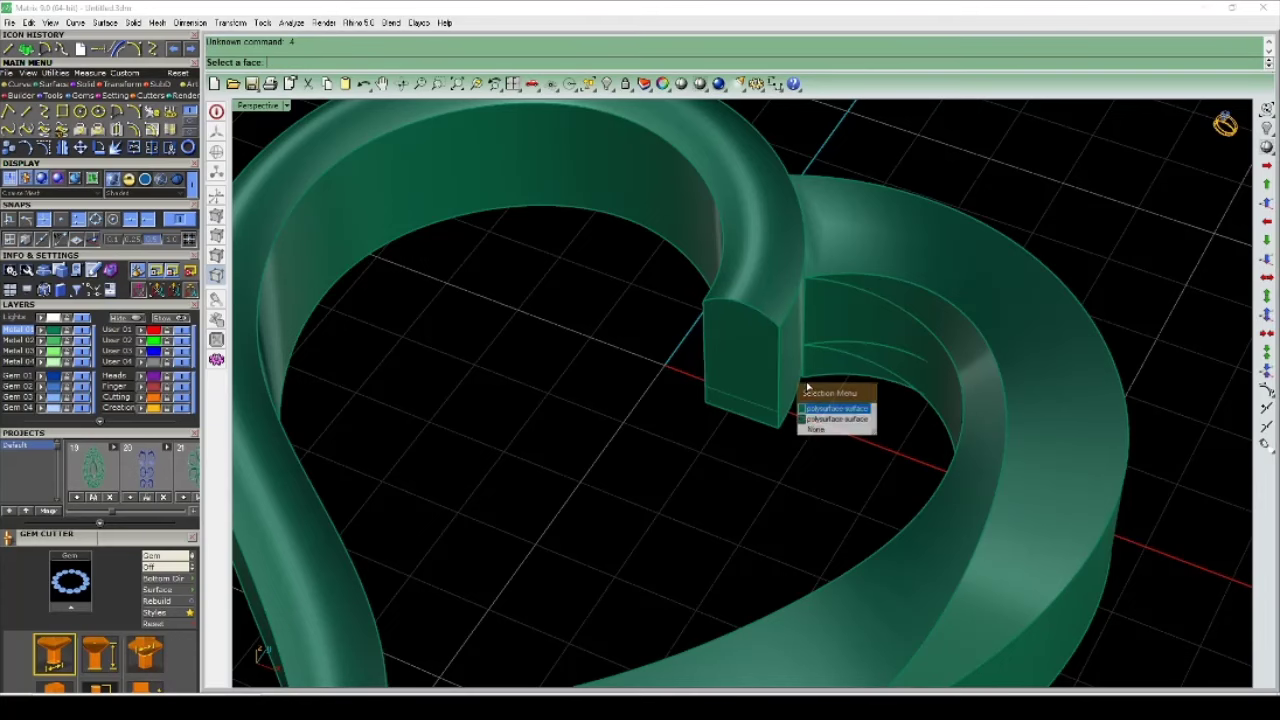
{"action": "key", "text": "Escape"}
{"action": "key", "text": "ctrl+F1"}
{"action": "scroll", "coordinate": [769, 413], "scroll_direction": "down", "scroll_amount": 5}
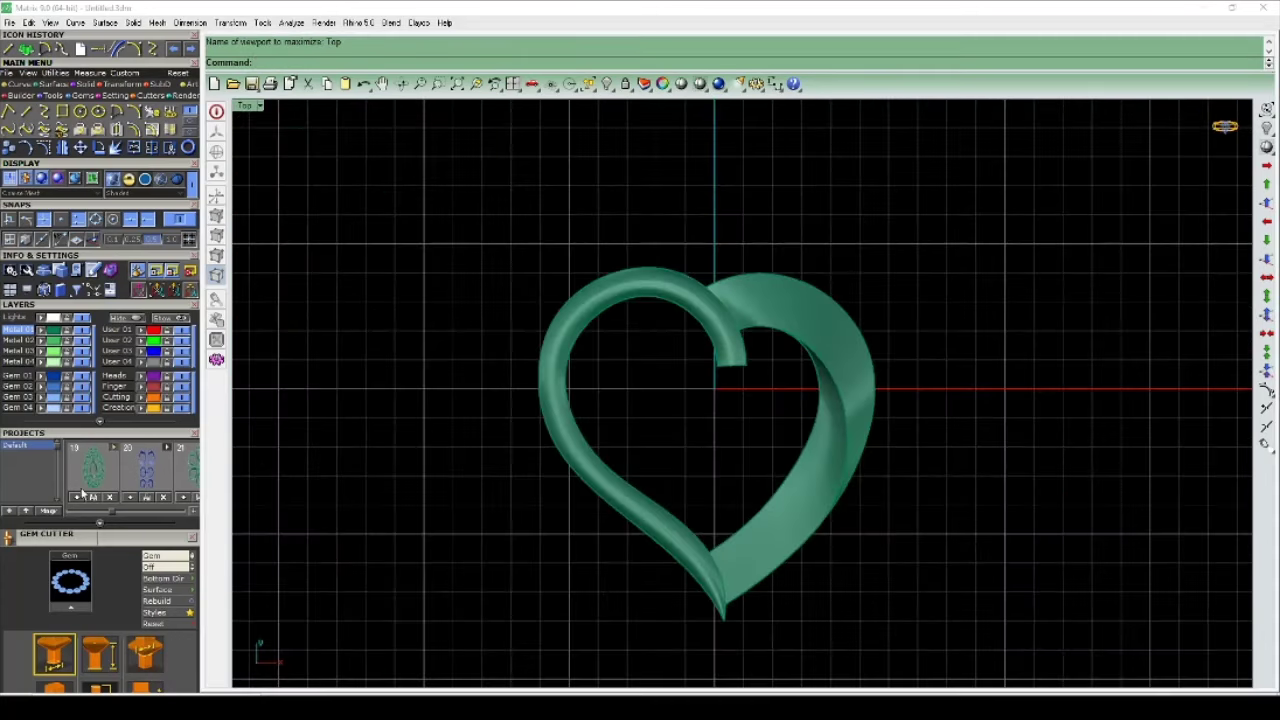
Step: Bring in the saved gem set and keep only the three-prong stone head visible
{"action": "scroll", "coordinate": [127, 477], "scroll_direction": "up", "scroll_amount": 3}
{"action": "scroll", "coordinate": [125, 477], "scroll_direction": "up", "scroll_amount": 3}
{"action": "scroll", "coordinate": [122, 477], "scroll_direction": "up", "scroll_amount": 3}
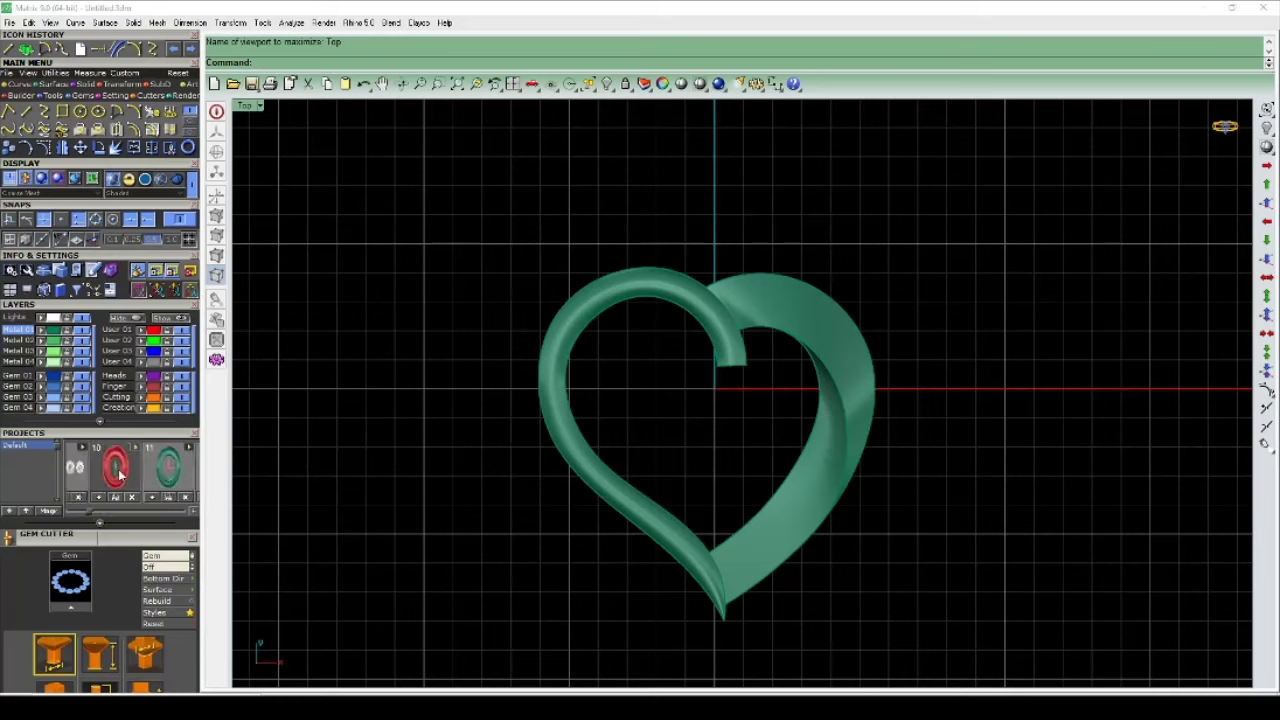
{"action": "scroll", "coordinate": [120, 477], "scroll_direction": "up", "scroll_amount": 3}
{"action": "scroll", "coordinate": [118, 474], "scroll_direction": "up", "scroll_amount": 2}
{"action": "scroll", "coordinate": [118, 474], "scroll_direction": "up", "scroll_amount": 1}
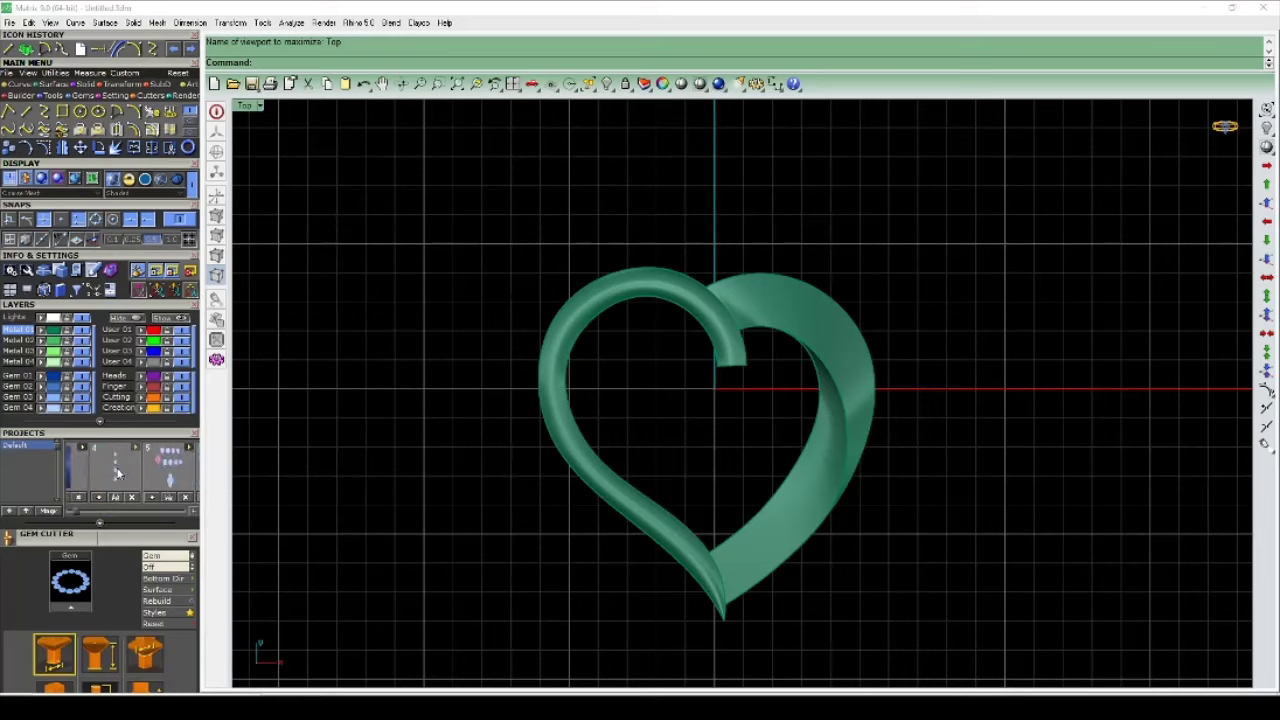
{"action": "left_click_drag", "start_coordinate": [157, 474], "coordinate": [777, 423]}
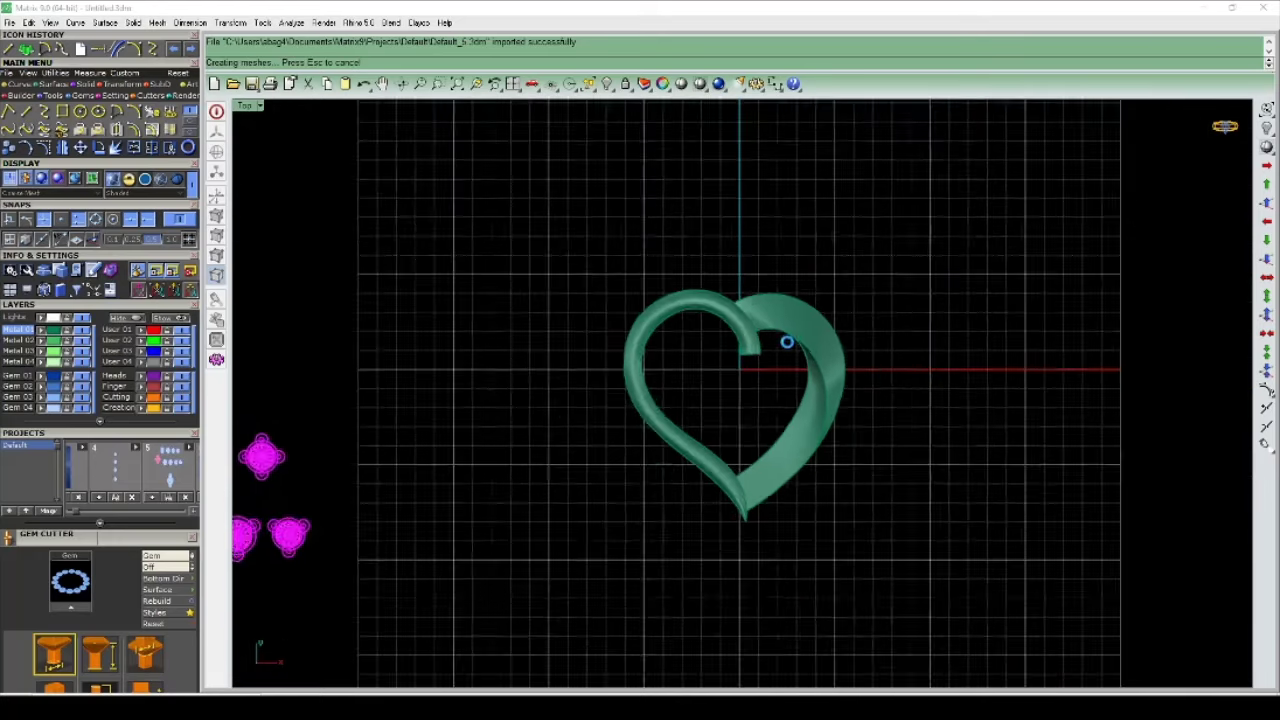
{"action": "scroll", "coordinate": [377, 438], "scroll_direction": "down", "scroll_amount": 1}
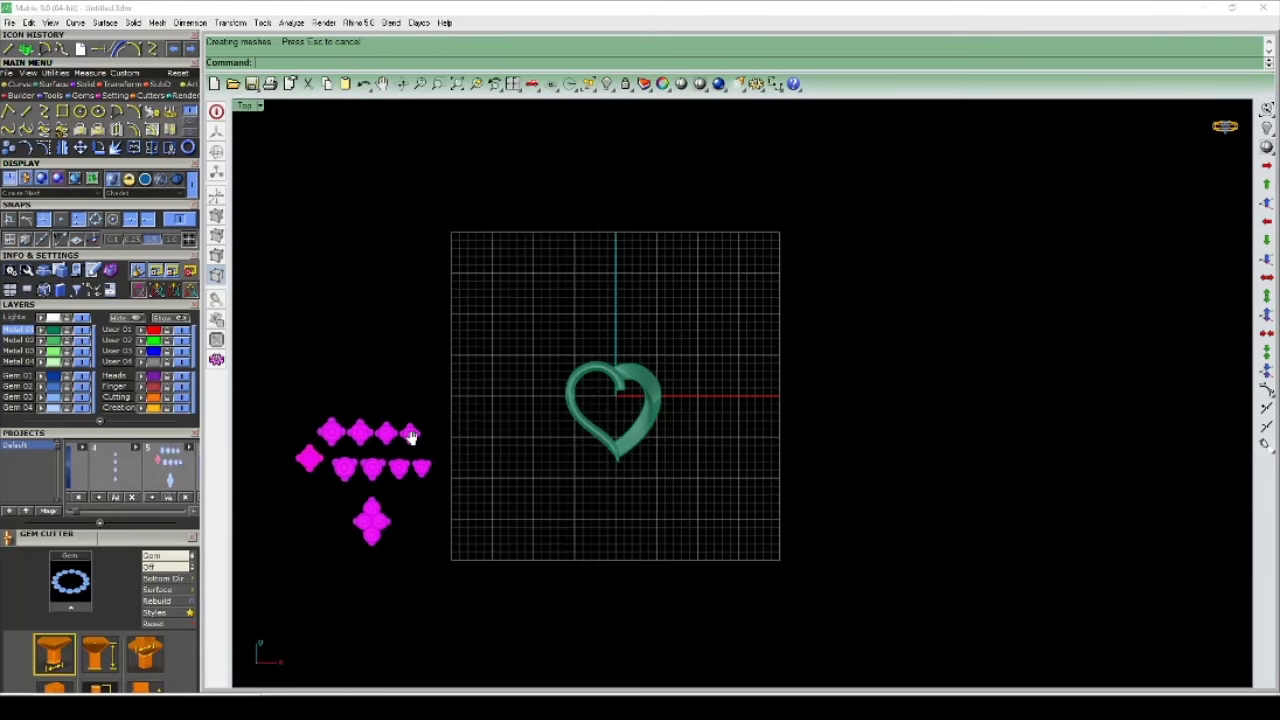
{"action": "scroll", "coordinate": [400, 430], "scroll_direction": "up", "scroll_amount": 3}
{"action": "scroll", "coordinate": [458, 318], "scroll_direction": "up", "scroll_amount": 2}
{"action": "left_click", "coordinate": [428, 465], "text": "ctrl"}
{"action": "scroll", "coordinate": [428, 465], "scroll_direction": "down", "scroll_amount": 1}
{"action": "key", "text": "ctrl+h"}
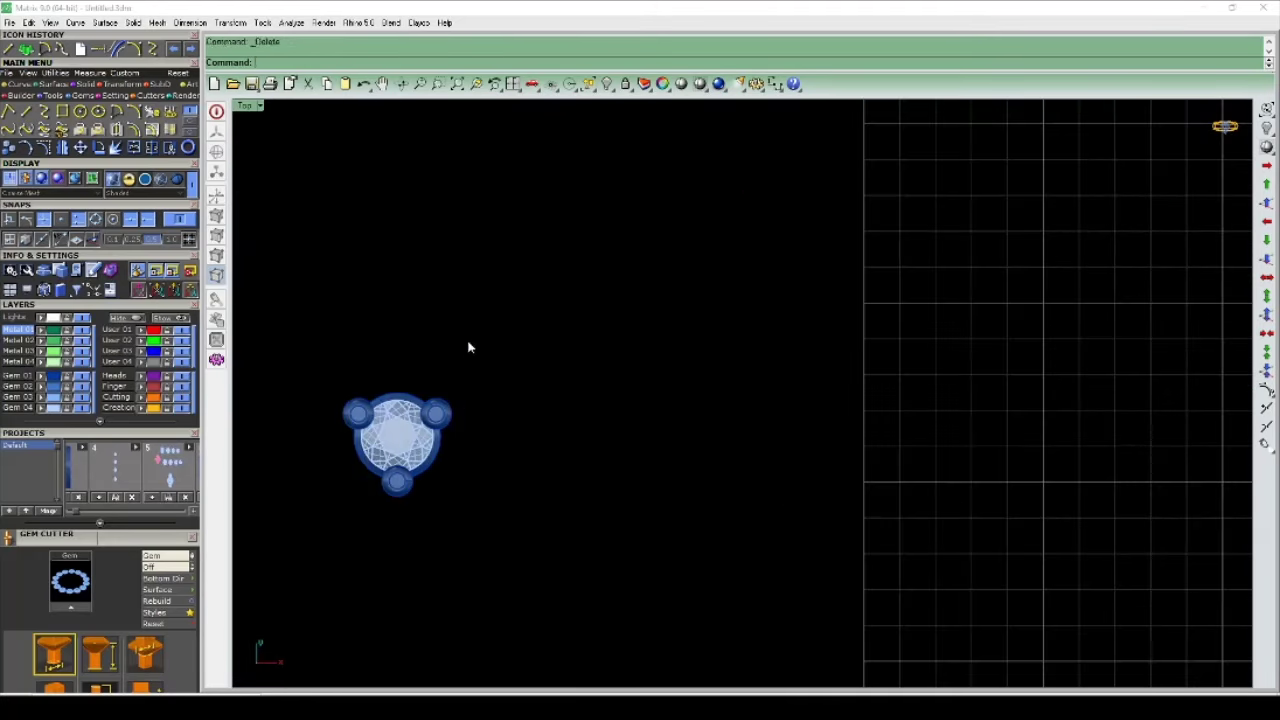
Step: Move the three-prong stone head from its centre to the heart's joint
{"action": "left_click", "coordinate": [400, 440]}
{"action": "scroll", "coordinate": [425, 420], "scroll_direction": "up", "scroll_amount": 2}
{"action": "scroll", "coordinate": [428, 405], "scroll_direction": "up", "scroll_amount": 2}
{"action": "left_click", "coordinate": [428, 405]}
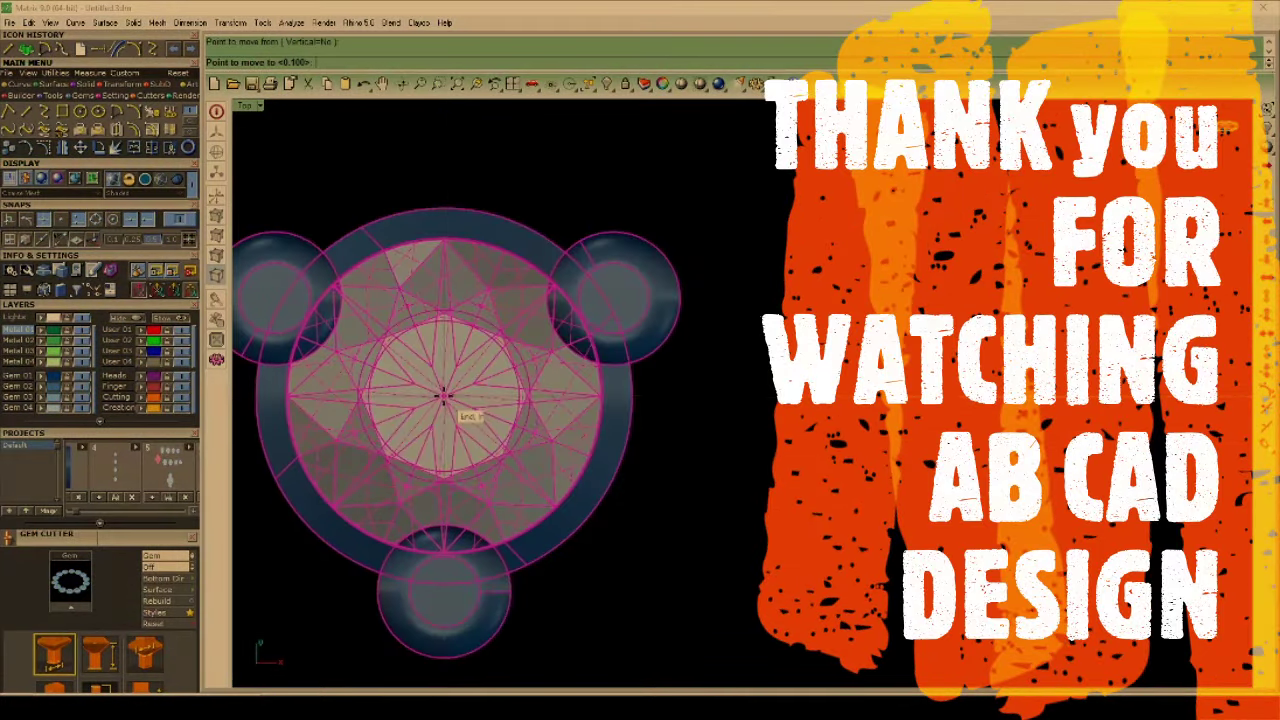
{"action": "middle_click", "coordinate": [428, 405]}
{"action": "scroll", "coordinate": [428, 405], "scroll_direction": "down", "scroll_amount": 3}
{"action": "scroll", "coordinate": [500, 500], "scroll_direction": "down", "scroll_amount": 2}
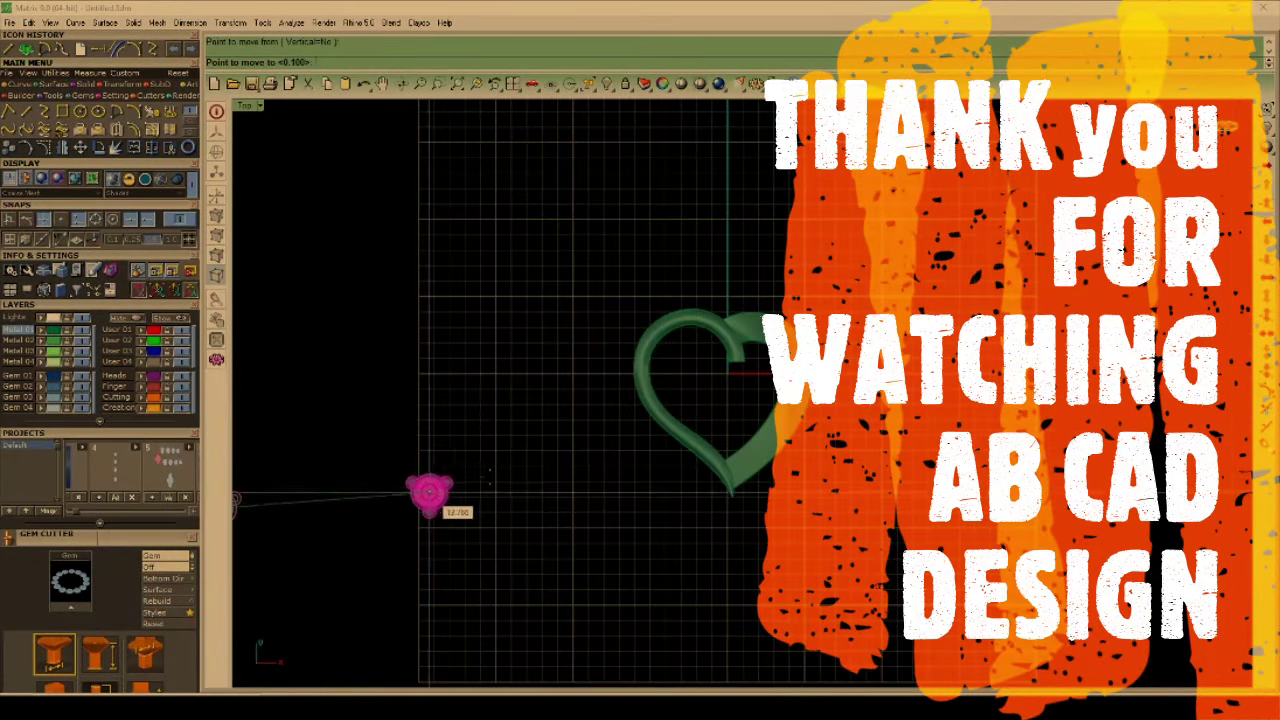
{"action": "scroll", "coordinate": [700, 386], "scroll_direction": "up", "scroll_amount": 2}
{"action": "scroll", "coordinate": [700, 386], "scroll_direction": "up", "scroll_amount": 2}
{"action": "scroll", "coordinate": [720, 380], "scroll_direction": "up", "scroll_amount": 1}
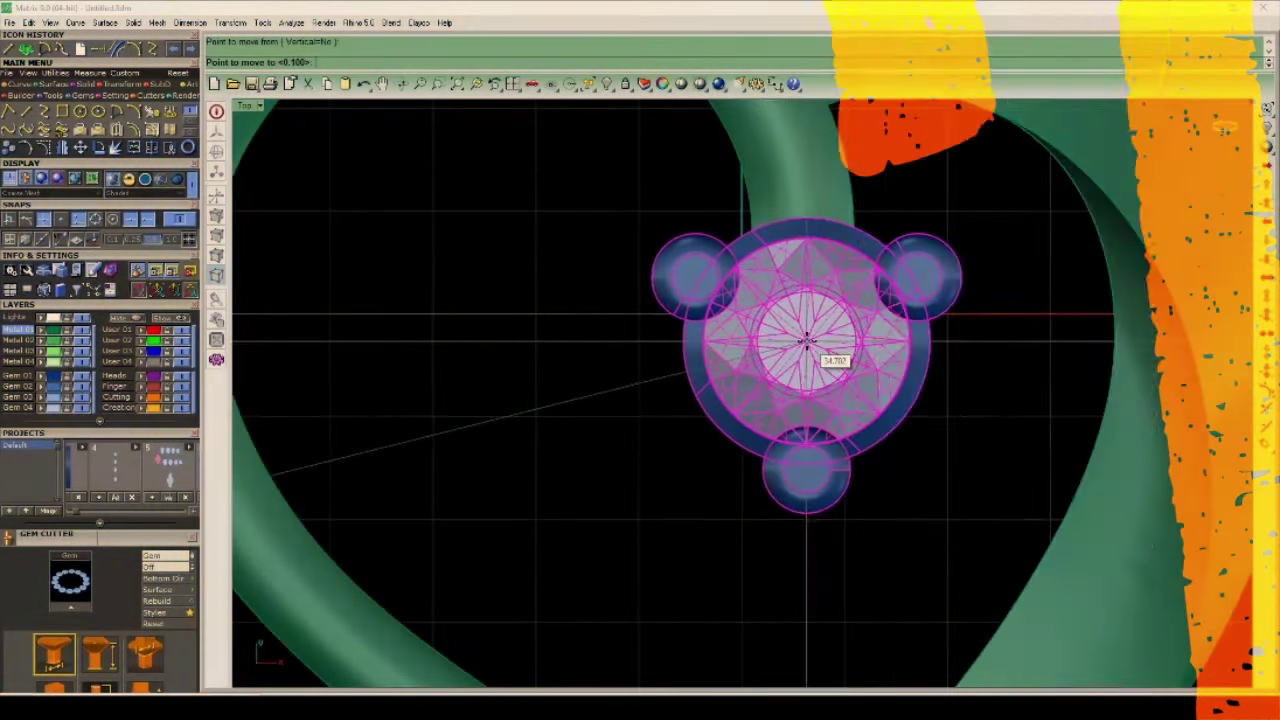
{"action": "scroll", "coordinate": [800, 345], "scroll_direction": "down", "scroll_amount": 3}
{"action": "left_click", "coordinate": [799, 355]}
{"action": "scroll", "coordinate": [697, 408], "scroll_direction": "down", "scroll_amount": 1}
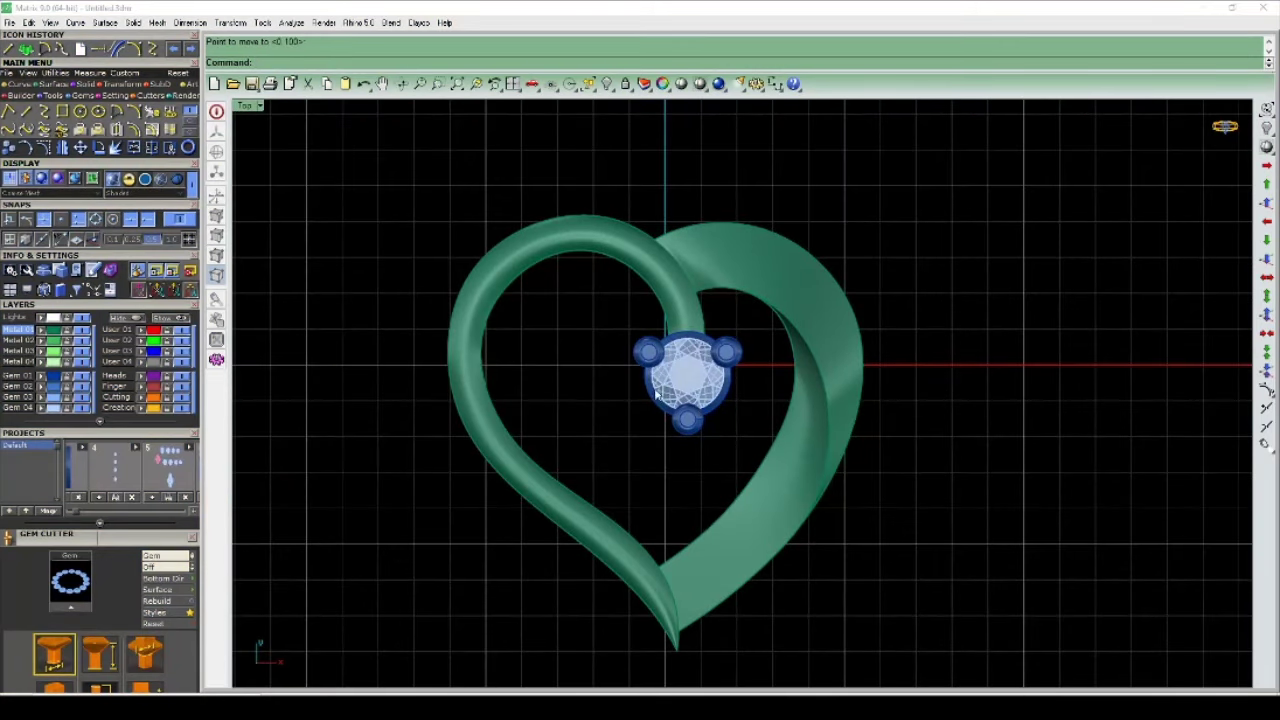
Step: Select the centre stone with its prong head and group them, ending in the maximized Top view
{"action": "key", "text": "ctrl+F4"}
{"action": "mouse_move", "coordinate": [699, 397]}
{"action": "right_mouse_down"}
{"action": "mouse_move", "coordinate": [683, 681]}
{"action": "mouse_move", "coordinate": [603, 351]}
{"action": "mouse_move", "coordinate": [535, 329]}
{"action": "right_mouse_up"}
{"action": "left_click", "coordinate": [540, 331]}
{"action": "left_click", "coordinate": [694, 229]}
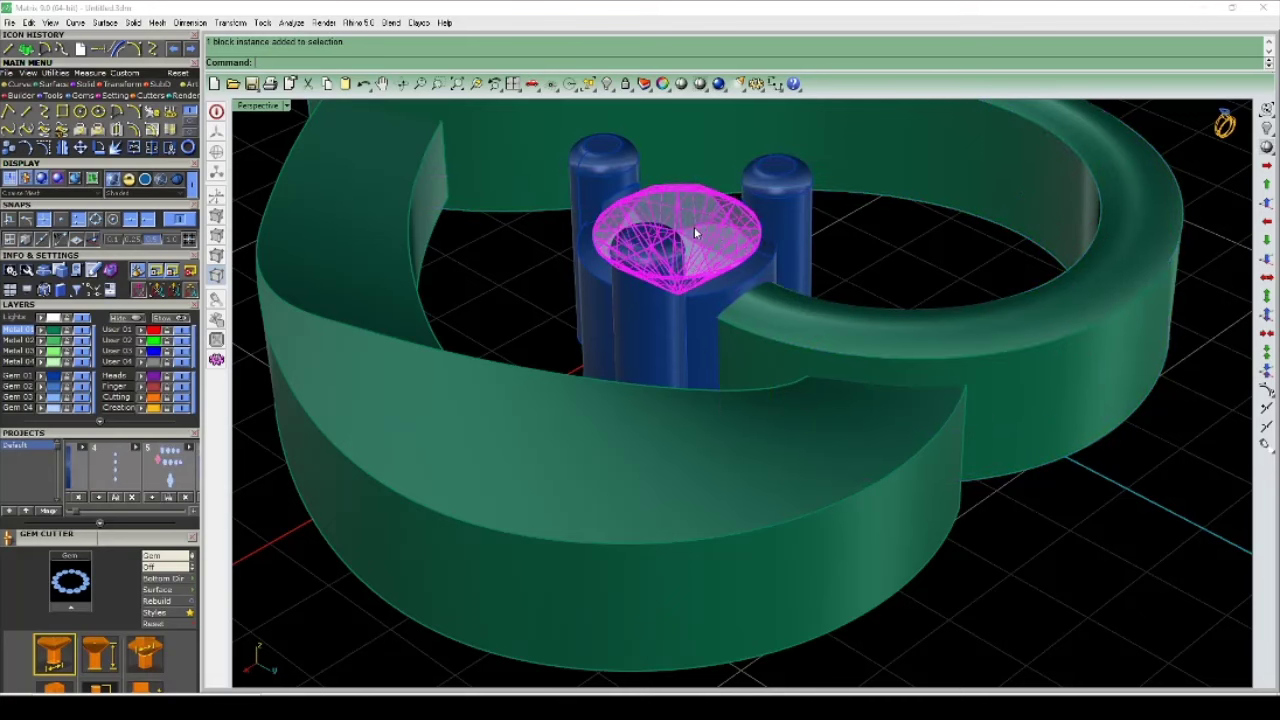
{"action": "left_click", "coordinate": [781, 210], "text": "shift"}
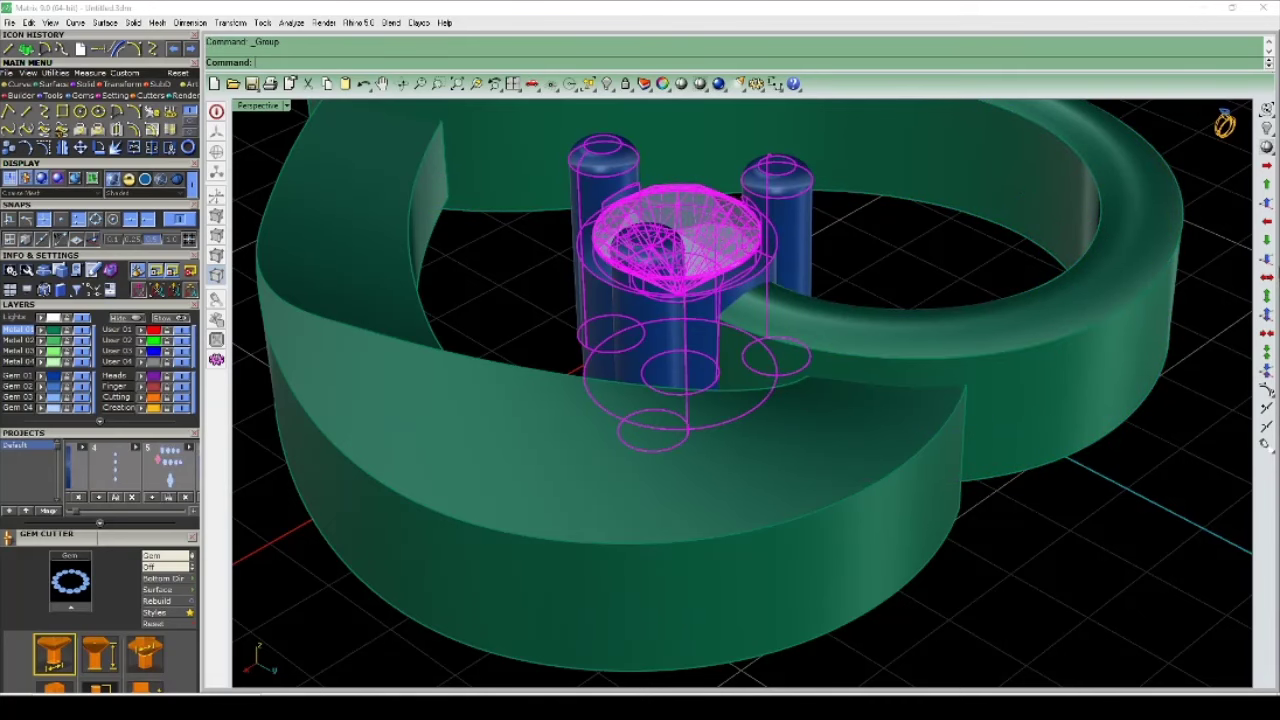
{"action": "key", "text": "Escape"}
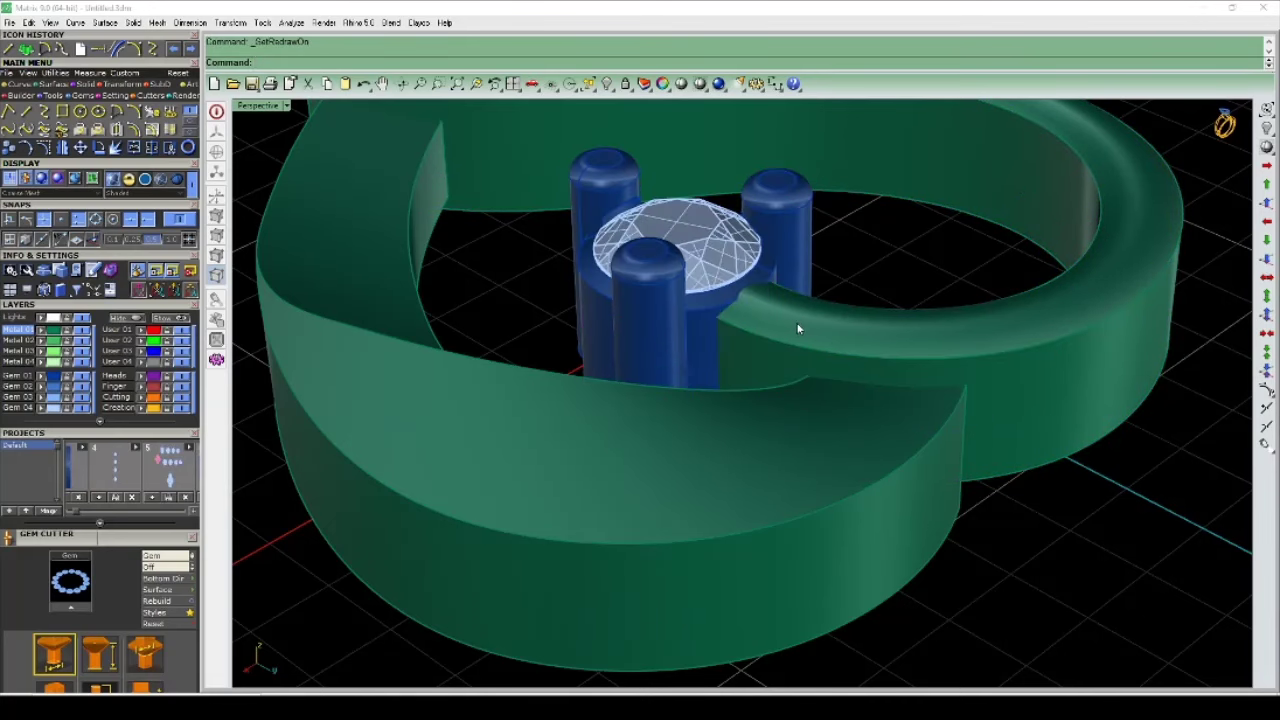
{"action": "key", "text": "ctrl+z"}
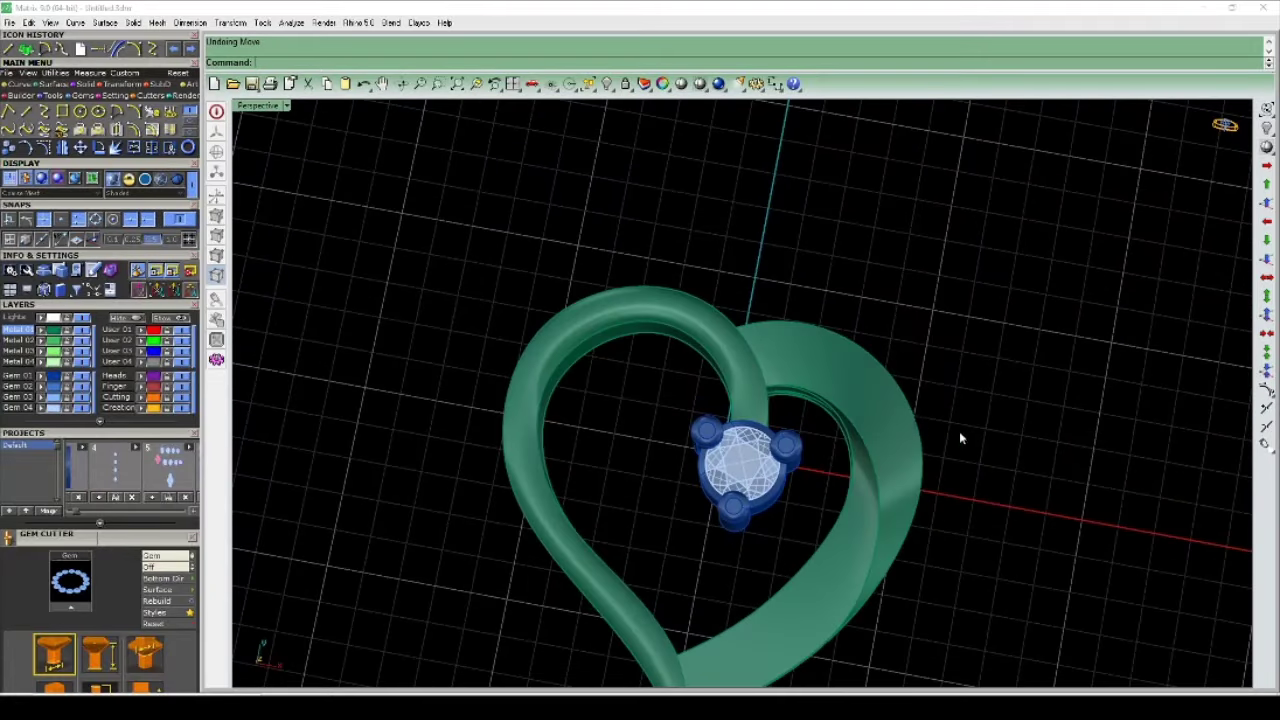
{"action": "key", "text": "ctrl+F1"}
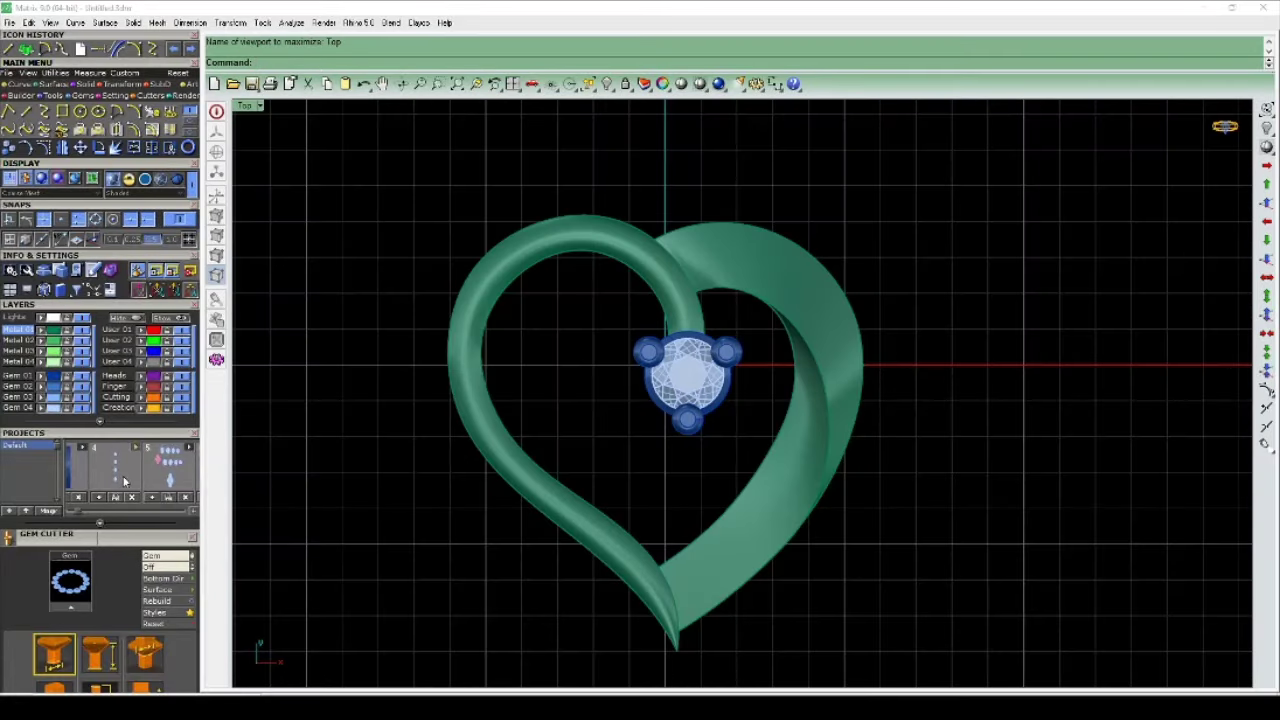
Step: Import the bail ring and move it to the top of the heart
{"action": "scroll", "coordinate": [122, 485], "scroll_direction": "down", "scroll_amount": 3}
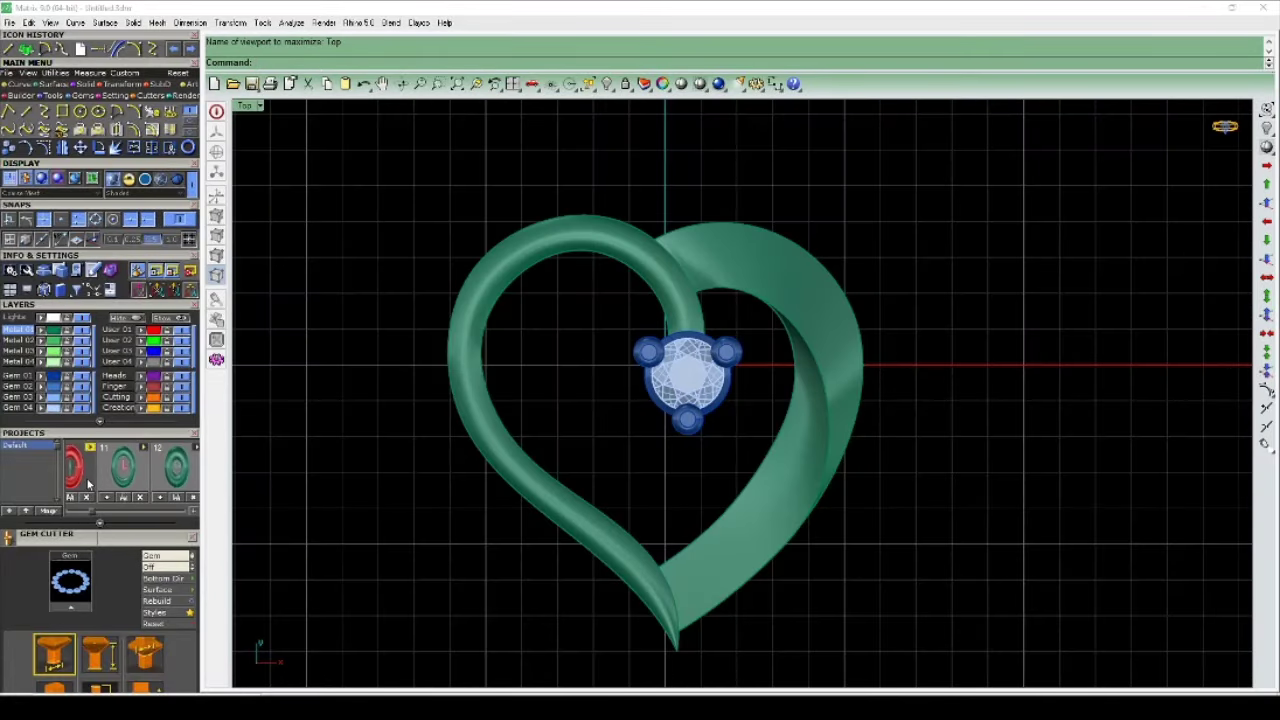
{"action": "double_click", "coordinate": [75, 472]}
{"action": "right_click_drag", "start_coordinate": [843, 251], "coordinate": [851, 386]}
{"action": "left_click", "coordinate": [905, 462]}
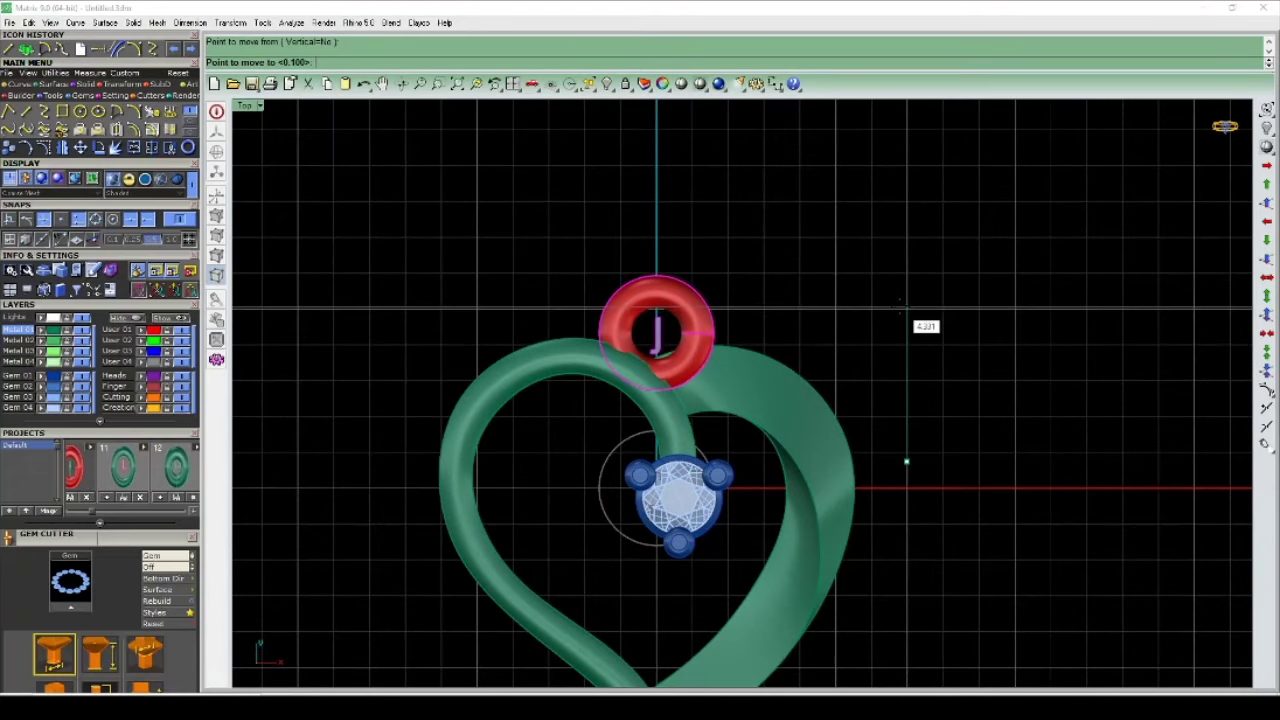
{"action": "left_click", "coordinate": [906, 462]}
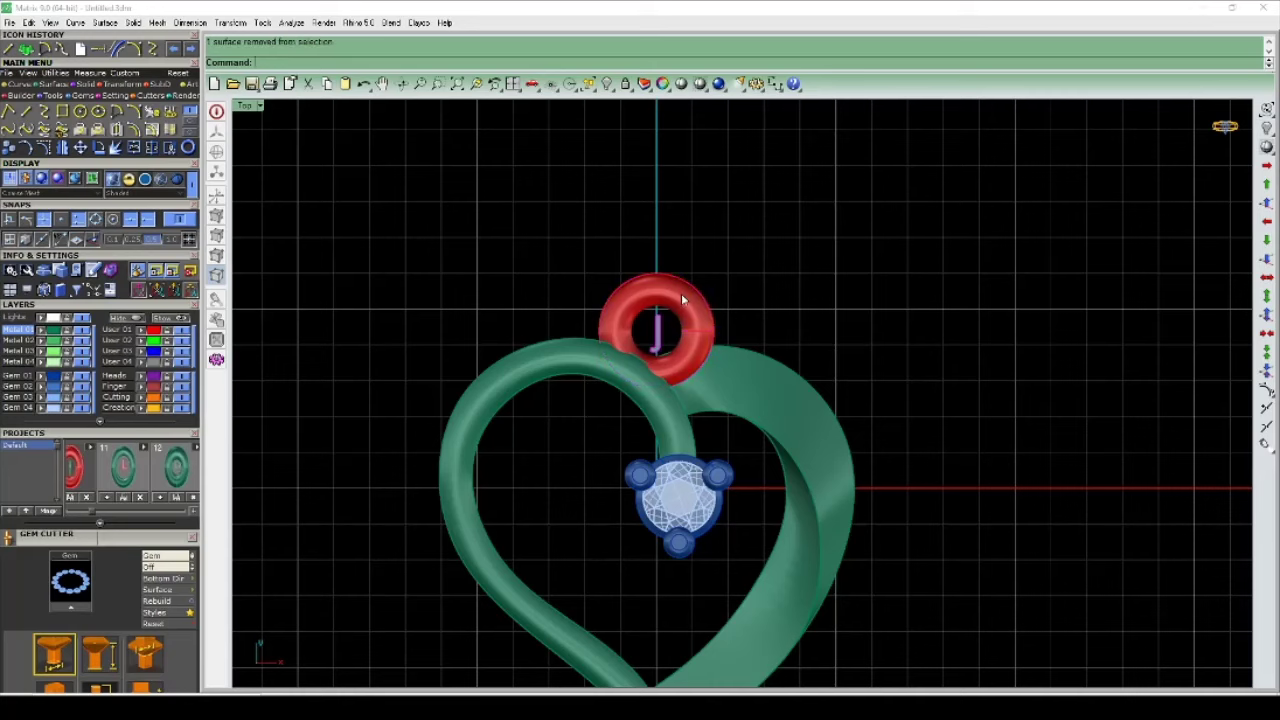
Step: Check the bail ring's position and height in the Perspective and Top views
{"action": "key", "text": "ctrl+F4"}
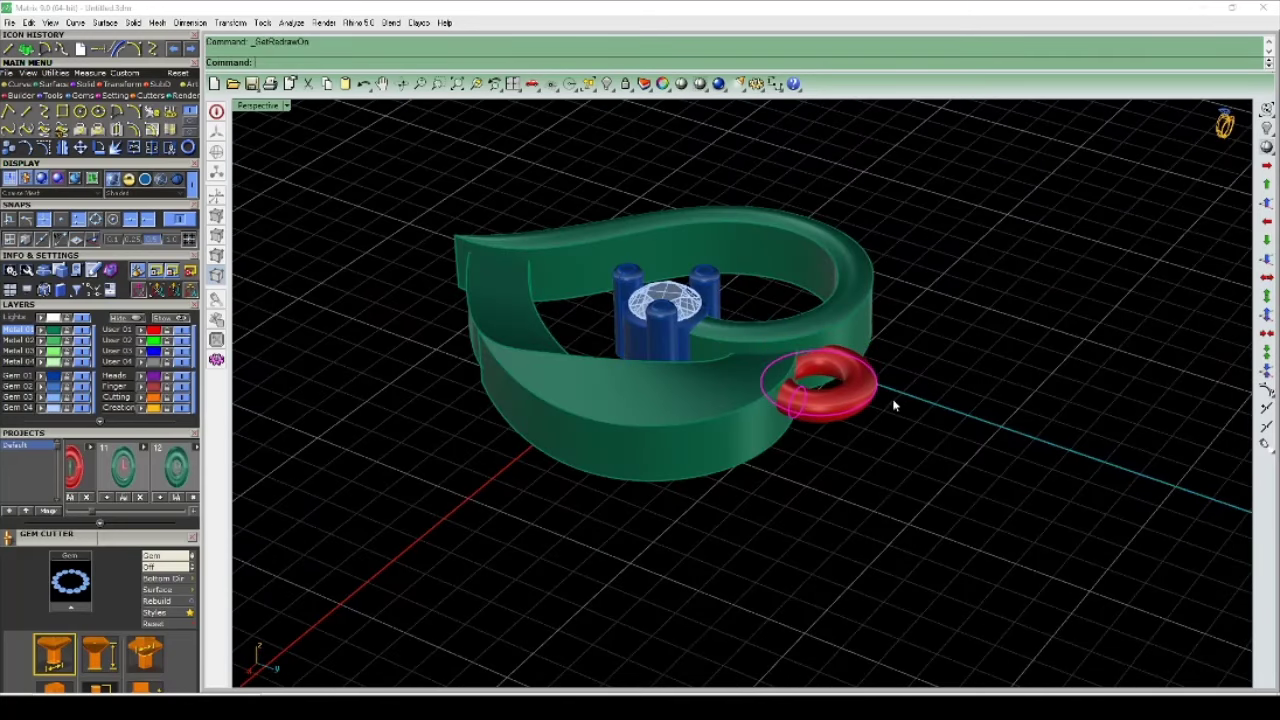
{"action": "scroll", "coordinate": [892, 398], "scroll_direction": "up", "scroll_amount": 5}
{"action": "mouse_move", "coordinate": [892, 398]}
{"action": "right_mouse_down"}
{"action": "mouse_move", "coordinate": [741, 263]}
{"action": "mouse_move", "coordinate": [753, 309]}
{"action": "right_mouse_up"}
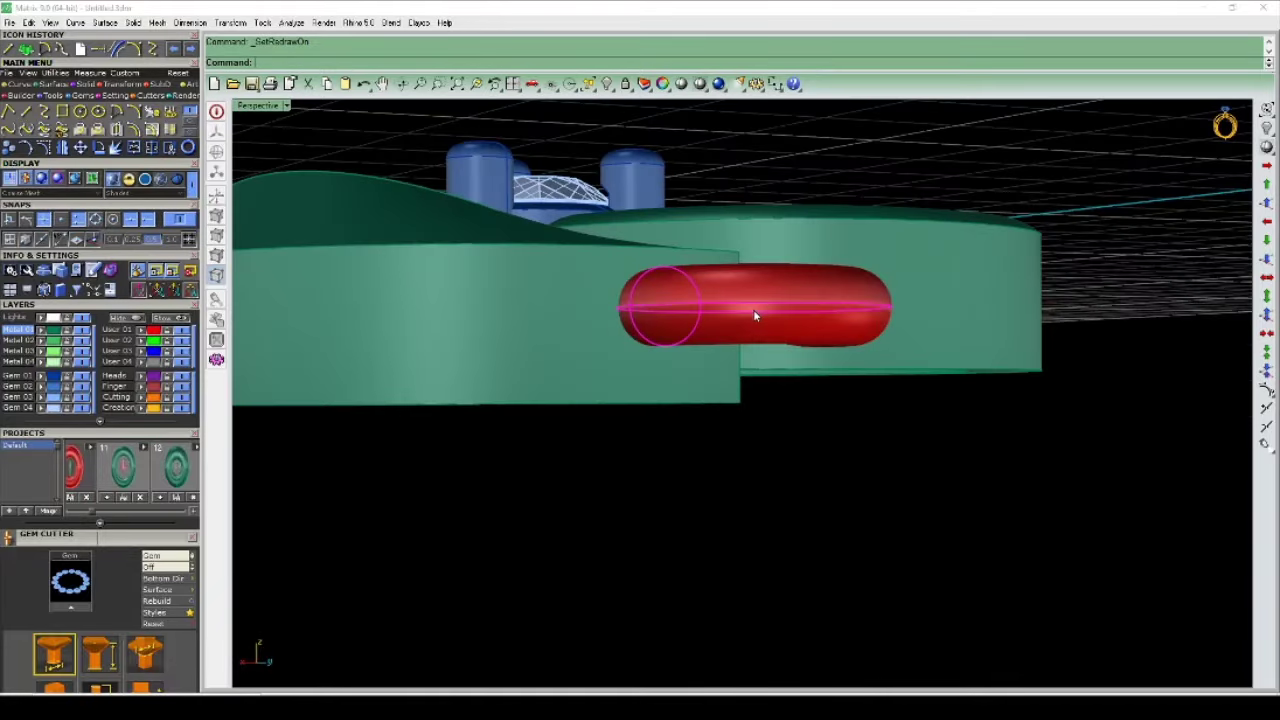
{"action": "key", "text": "ctrl+F1"}
{"action": "scroll", "coordinate": [751, 331], "scroll_direction": "down", "scroll_amount": 2}
{"action": "scroll", "coordinate": [737, 343], "scroll_direction": "up", "scroll_amount": 2}
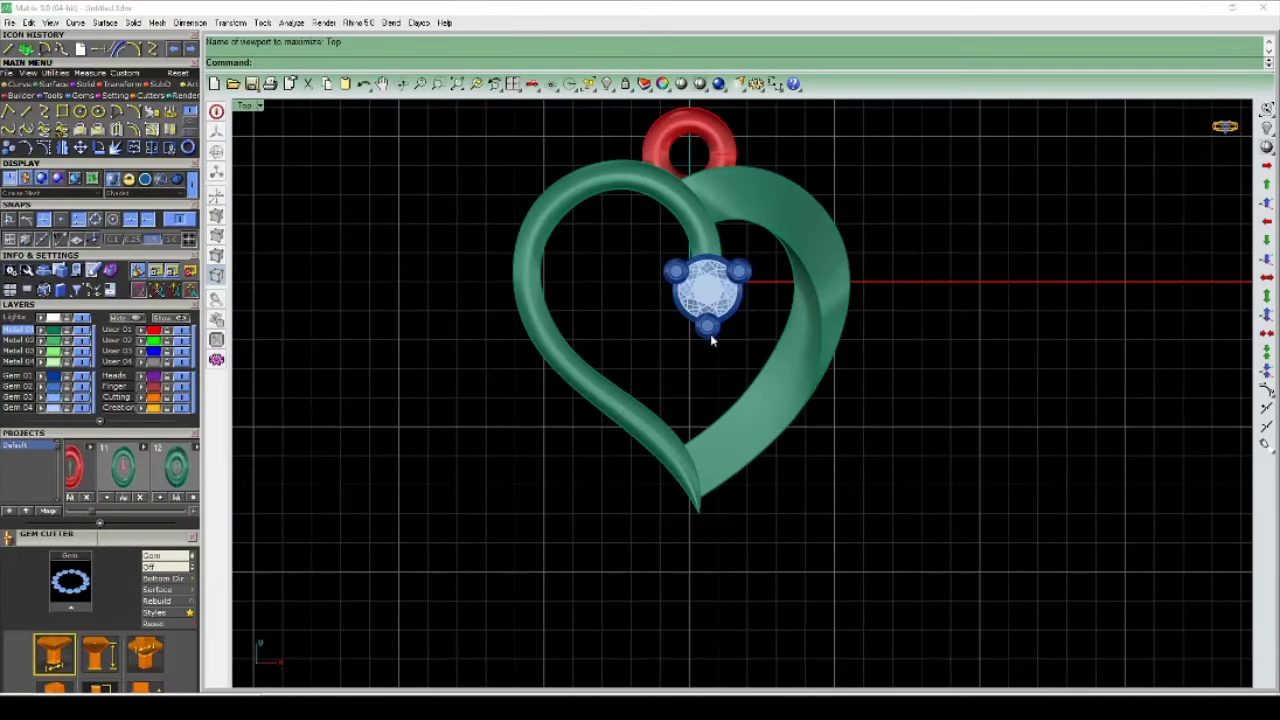
{"action": "scroll", "coordinate": [709, 337], "scroll_direction": "up", "scroll_amount": 1}
{"action": "scroll", "coordinate": [703, 297], "scroll_direction": "down", "scroll_amount": 3}
{"action": "scroll", "coordinate": [706, 363], "scroll_direction": "up", "scroll_amount": 3}
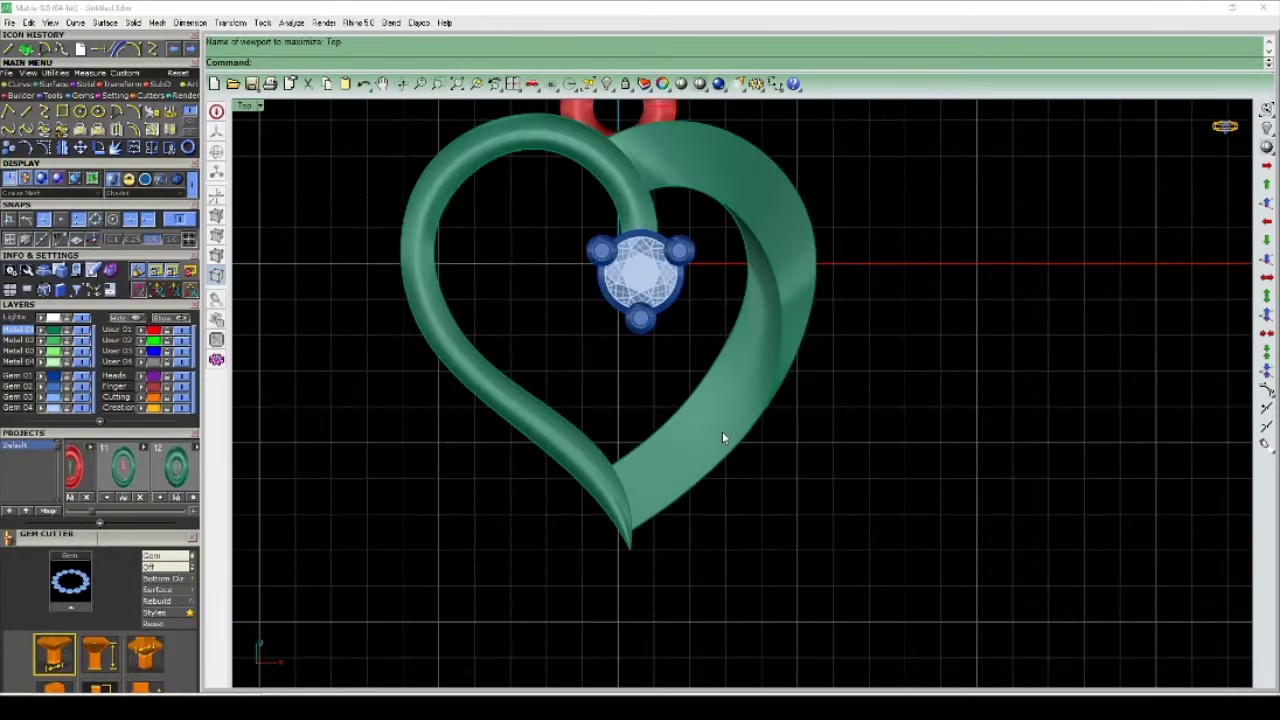
{"action": "key", "text": "ctrl+F4"}
{"action": "right_click_drag", "start_coordinate": [715, 430], "coordinate": [836, 374]}
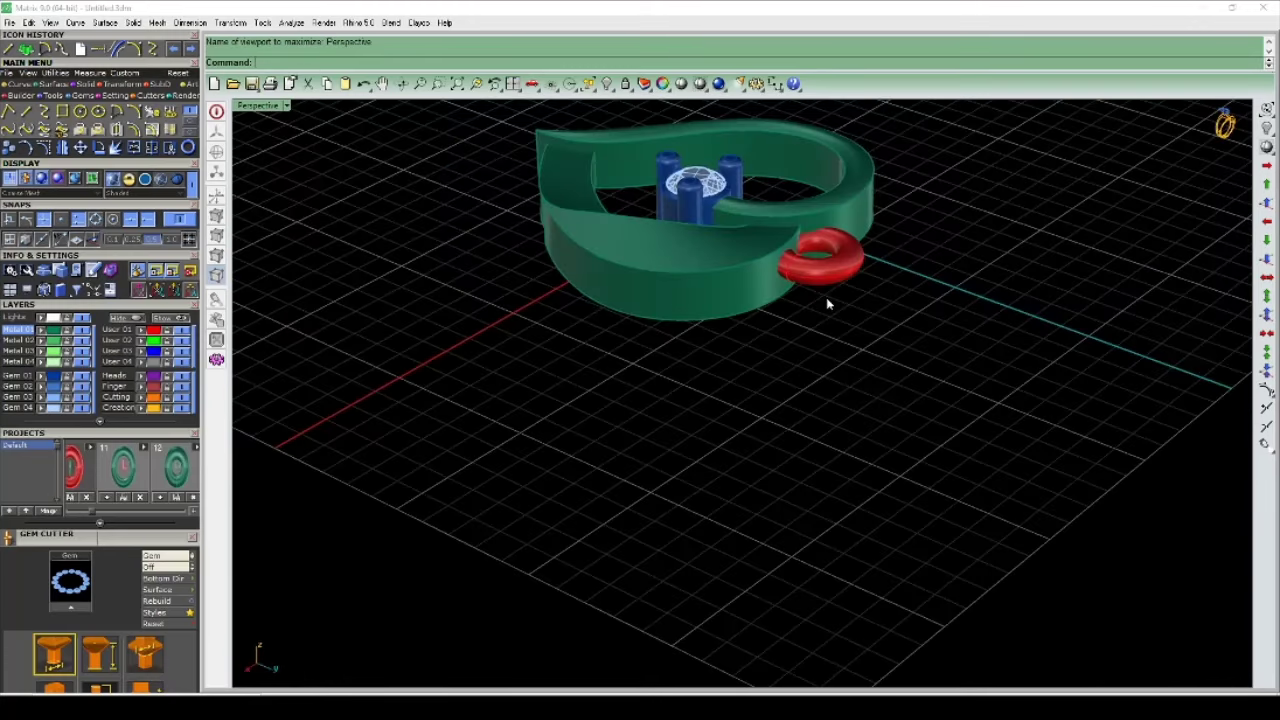
{"action": "scroll", "coordinate": [836, 374], "scroll_direction": "up", "scroll_amount": 3}
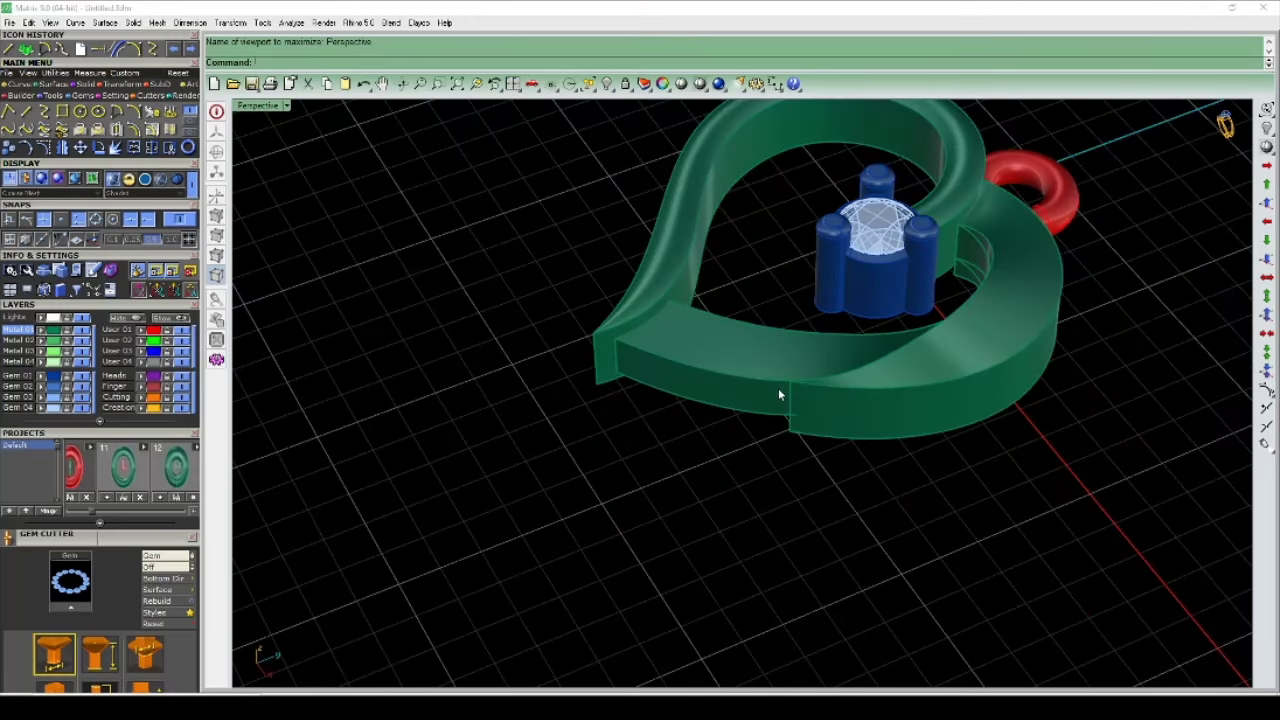
Step: Attempt a MergeSrf surface merge twice and cancel it
{"action": "type", "text": "MergeSrf"}
{"action": "key", "text": "Return"}
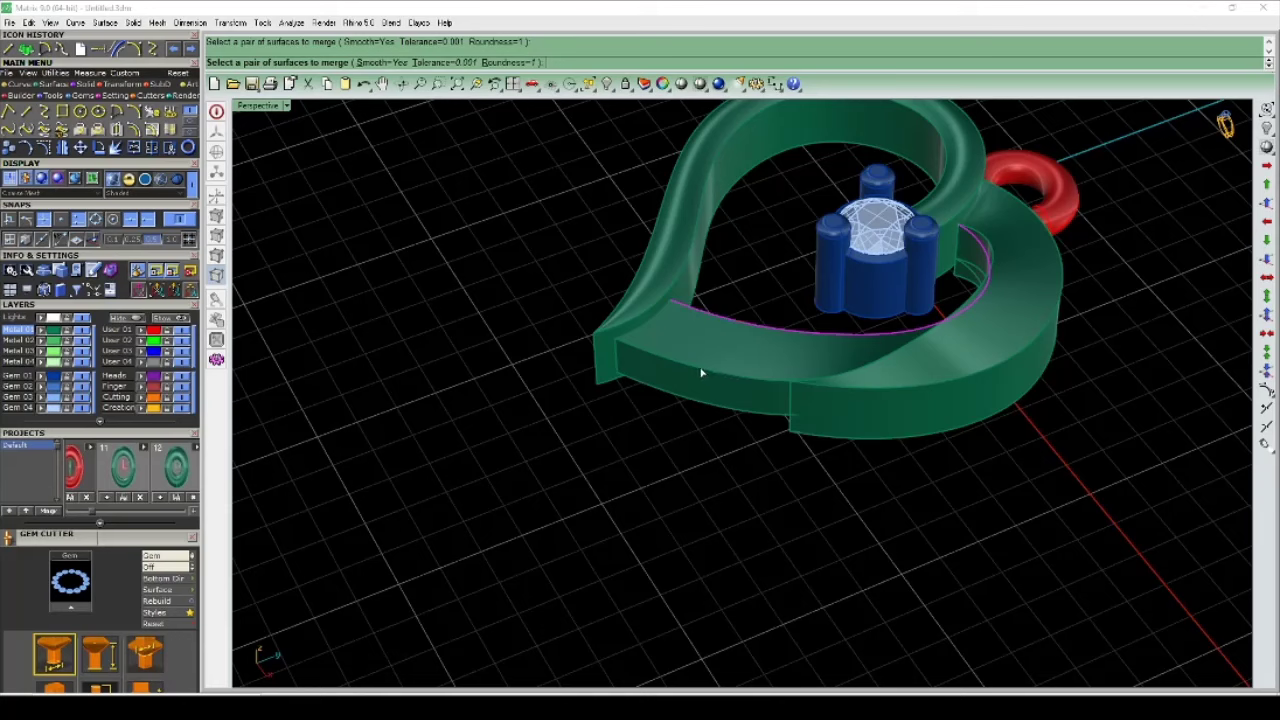
{"action": "left_click", "coordinate": [660, 360]}
{"action": "type", "text": "M"}
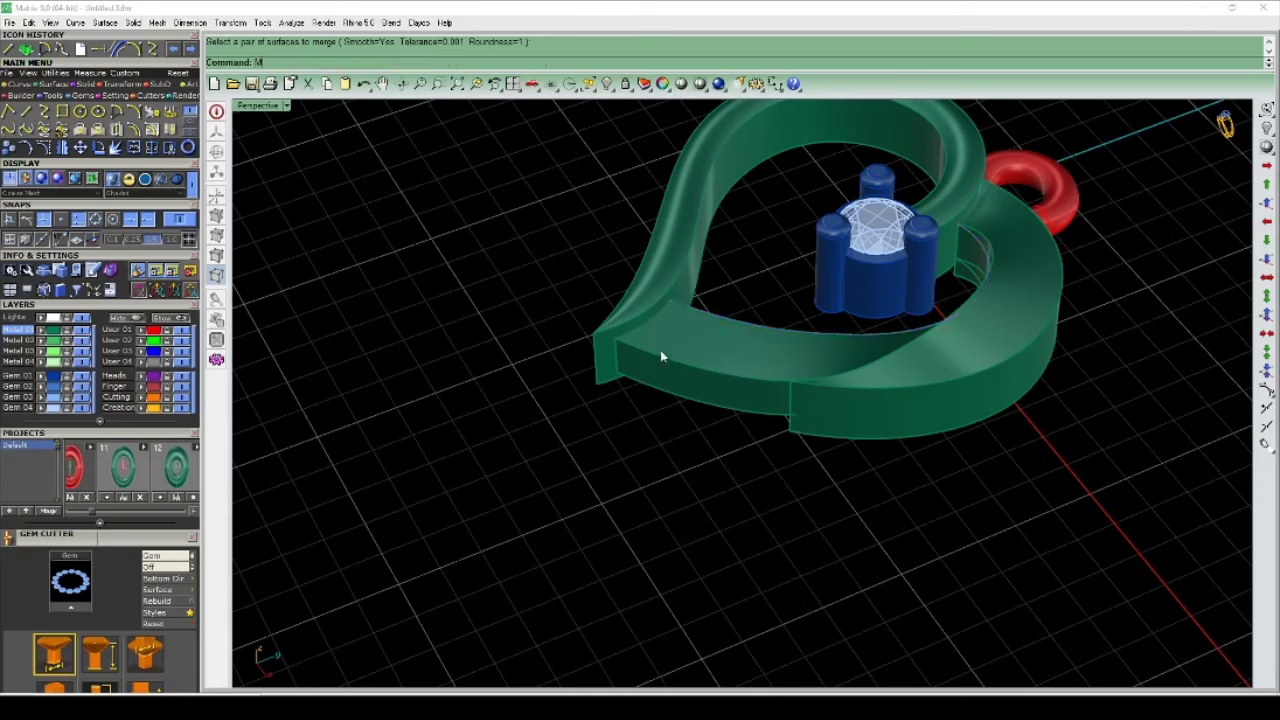
{"action": "type", "text": "ergeSrf"}
{"action": "key", "text": "Return"}
{"action": "key", "text": "Escape"}
Step: Create one tween curve between the band's two edges with Number set to 1
{"action": "type", "text": "weenCurves"}
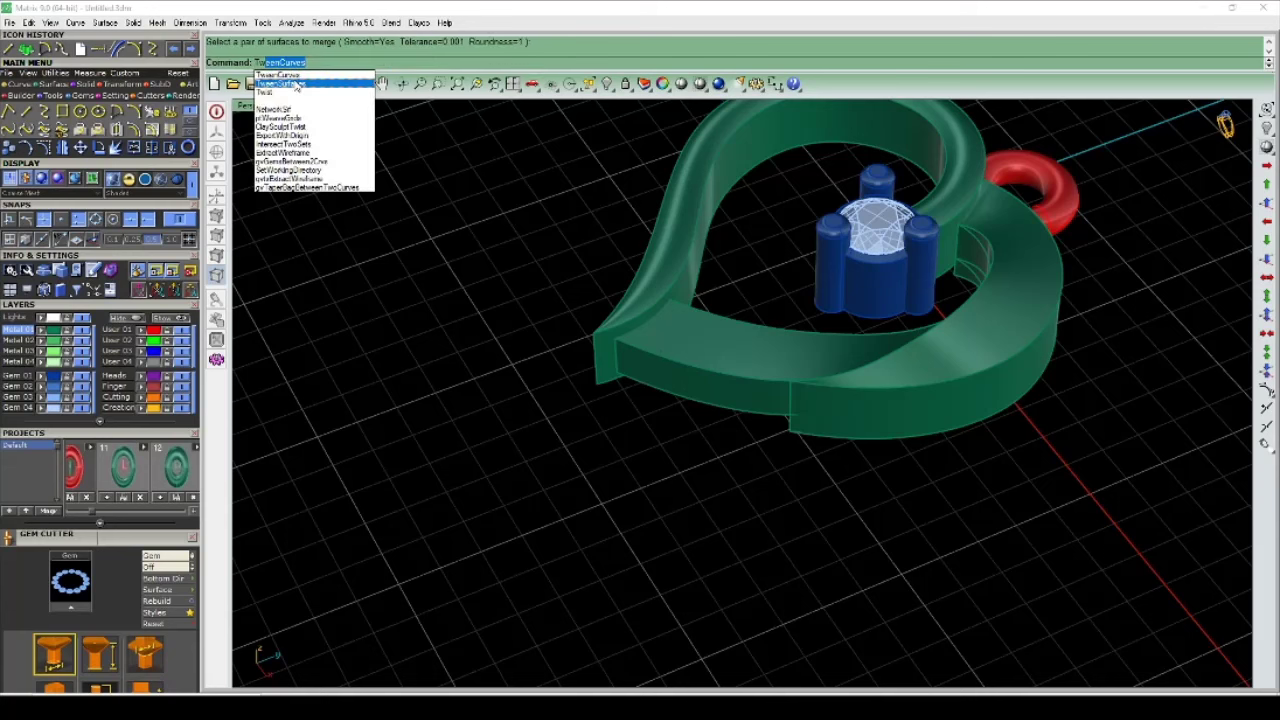
{"action": "key", "text": "Return"}
{"action": "left_click", "coordinate": [711, 314]}
{"action": "left_click", "coordinate": [700, 359]}
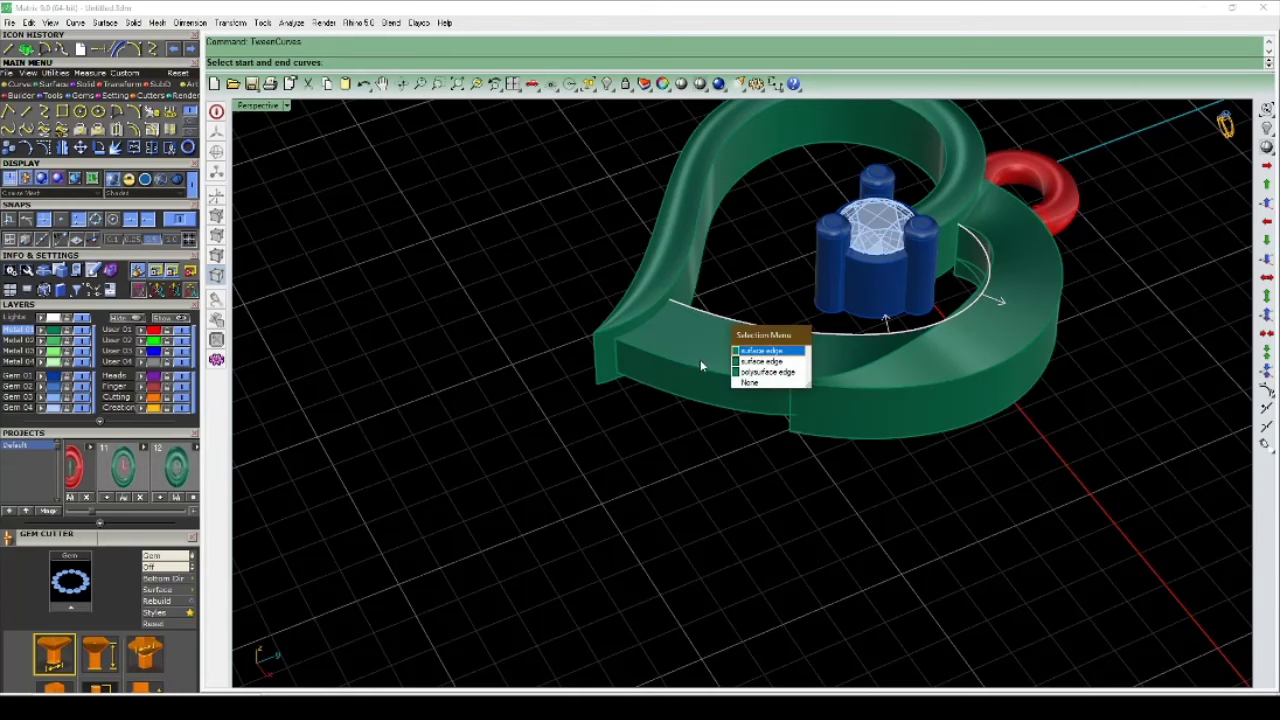
{"action": "left_click", "coordinate": [760, 350]}
{"action": "left_click", "coordinate": [352, 62]}
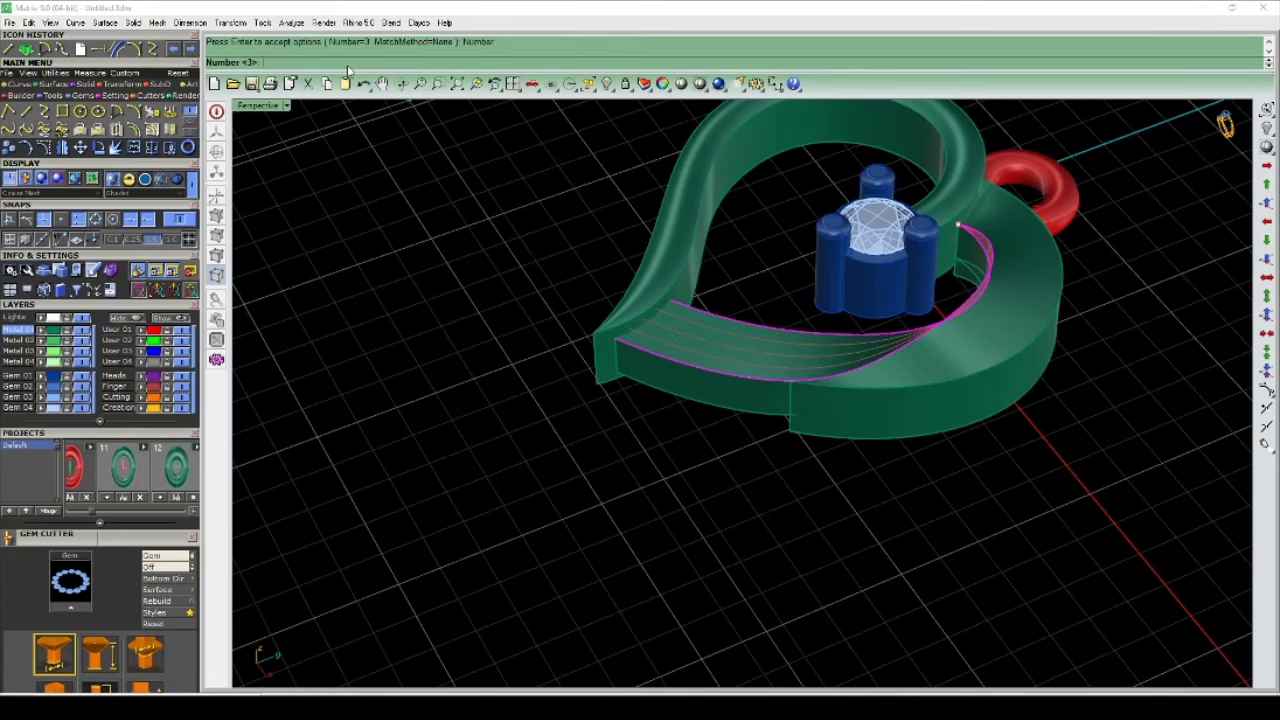
{"action": "type", "text": "1"}
{"action": "key", "text": "Return"}
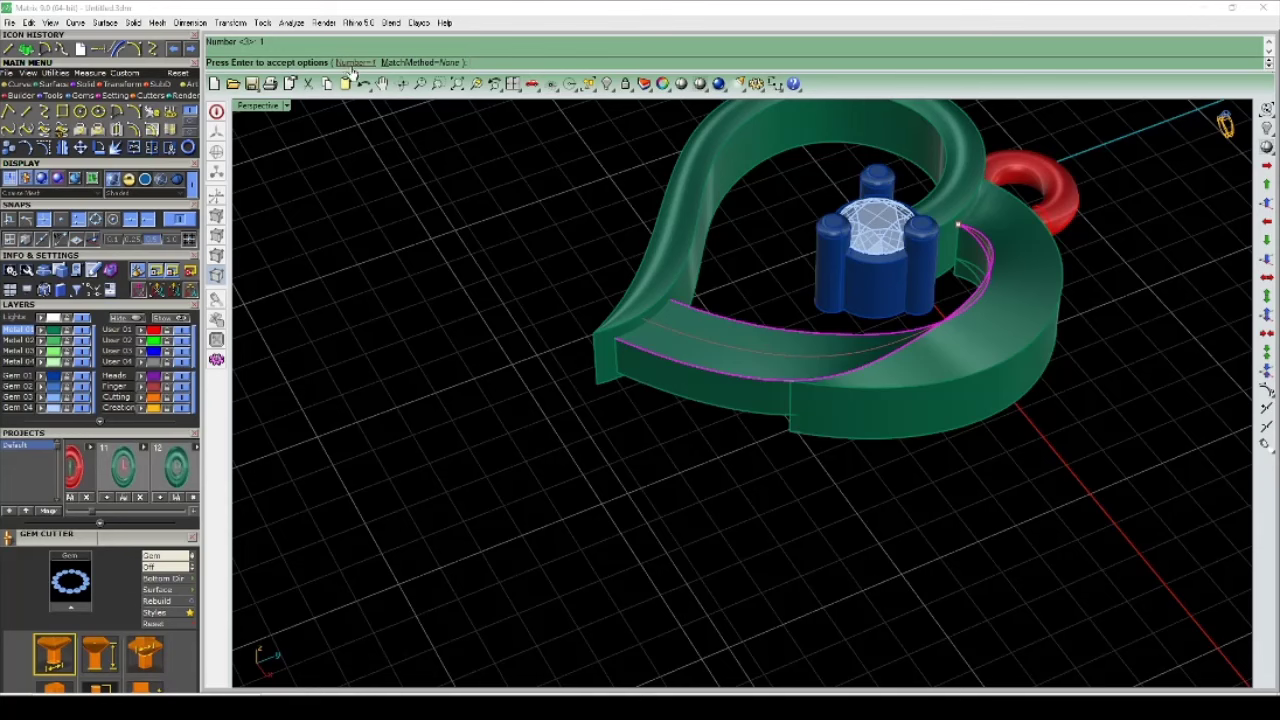
{"action": "key", "text": "Return"}
Step: Add a second single tween curve between the other pair of band edges
{"action": "key", "text": "Return"}
{"action": "scroll", "coordinate": [982, 397], "scroll_direction": "up", "scroll_amount": 3}
{"action": "scroll", "coordinate": [830, 345], "scroll_direction": "up", "scroll_amount": 2}
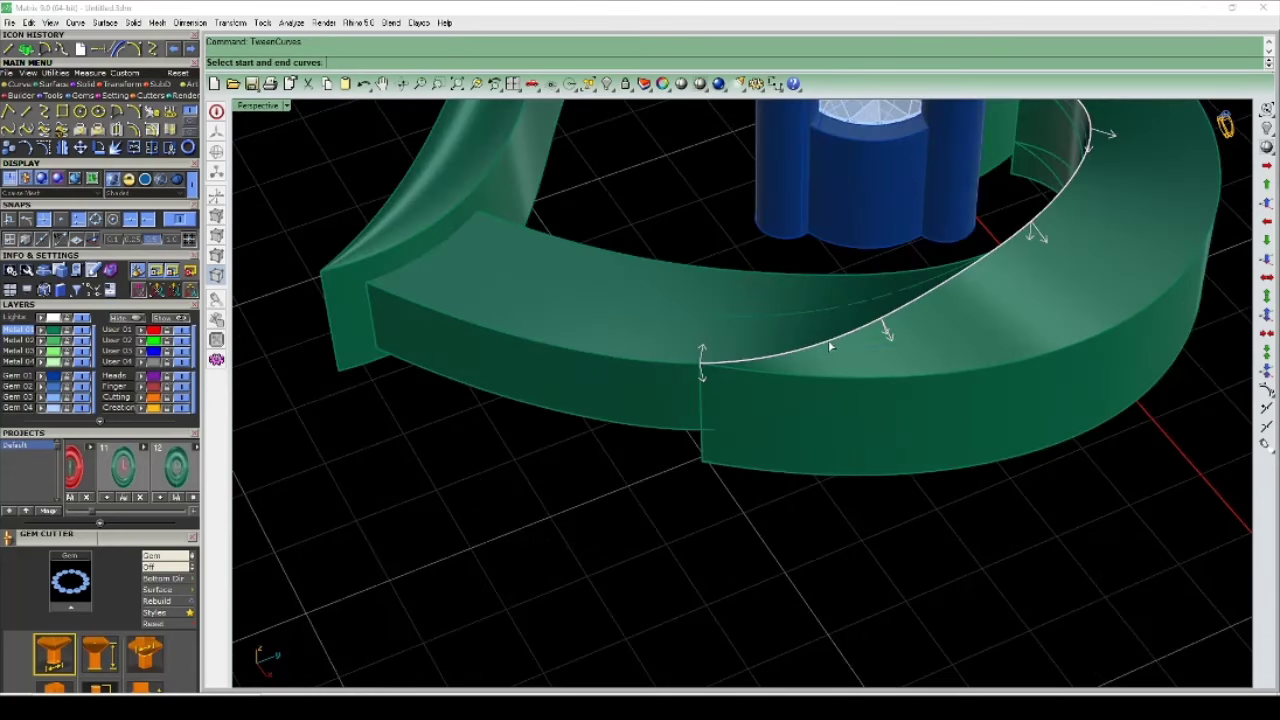
{"action": "left_click", "coordinate": [828, 340]}
{"action": "left_click", "coordinate": [879, 388]}
{"action": "left_click", "coordinate": [879, 386]}
{"action": "key", "text": "Return"}
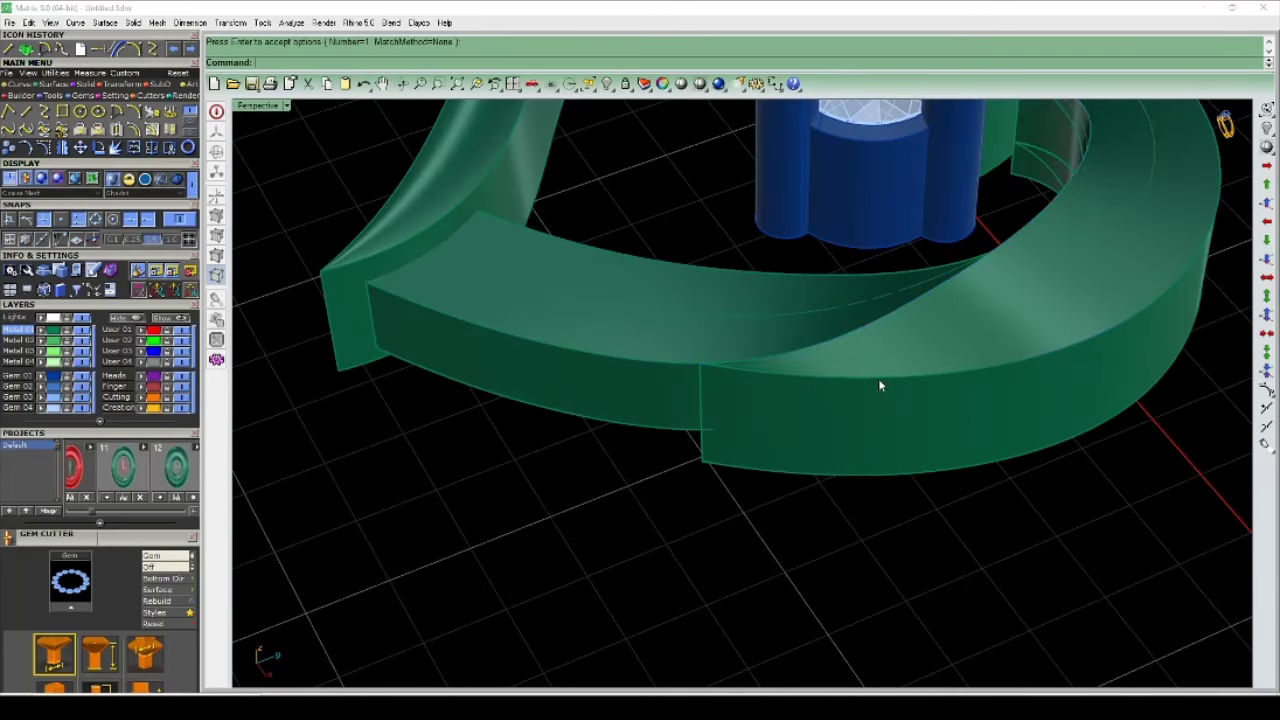
{"action": "scroll", "coordinate": [878, 380], "scroll_direction": "down", "scroll_amount": 5}
{"action": "key", "text": "Return"}
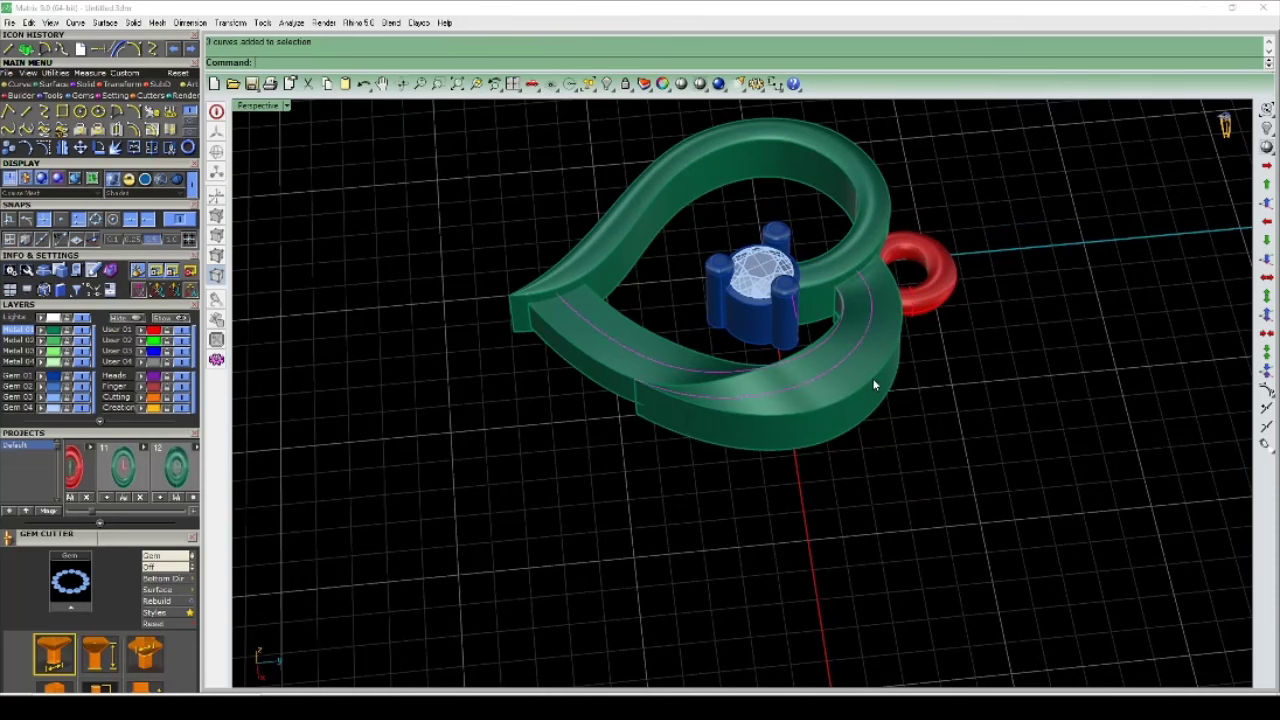
Step: Pull the three new tween curves onto the band surface
{"action": "right_click_drag", "start_coordinate": [823, 357], "coordinate": [815, 386]}
{"action": "scroll", "coordinate": [815, 390], "scroll_direction": "up", "scroll_amount": 2}
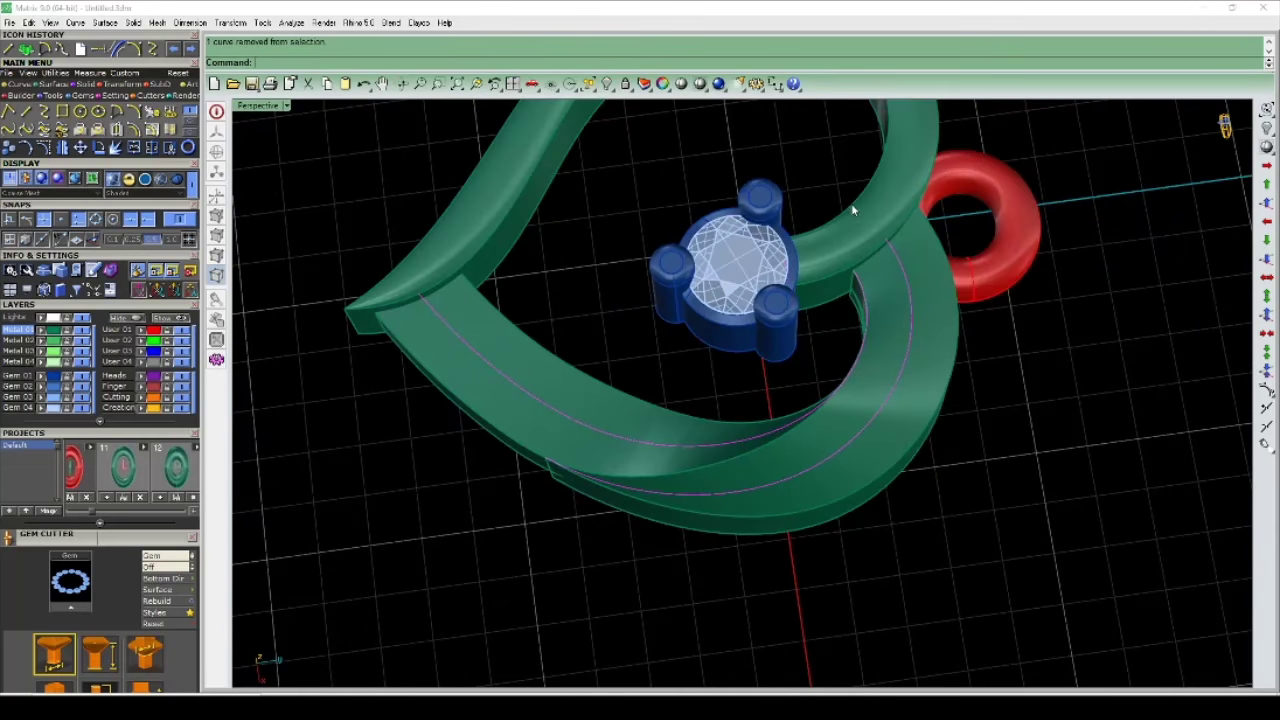
{"action": "type", "text": "Pull"}
{"action": "key", "text": "Return"}
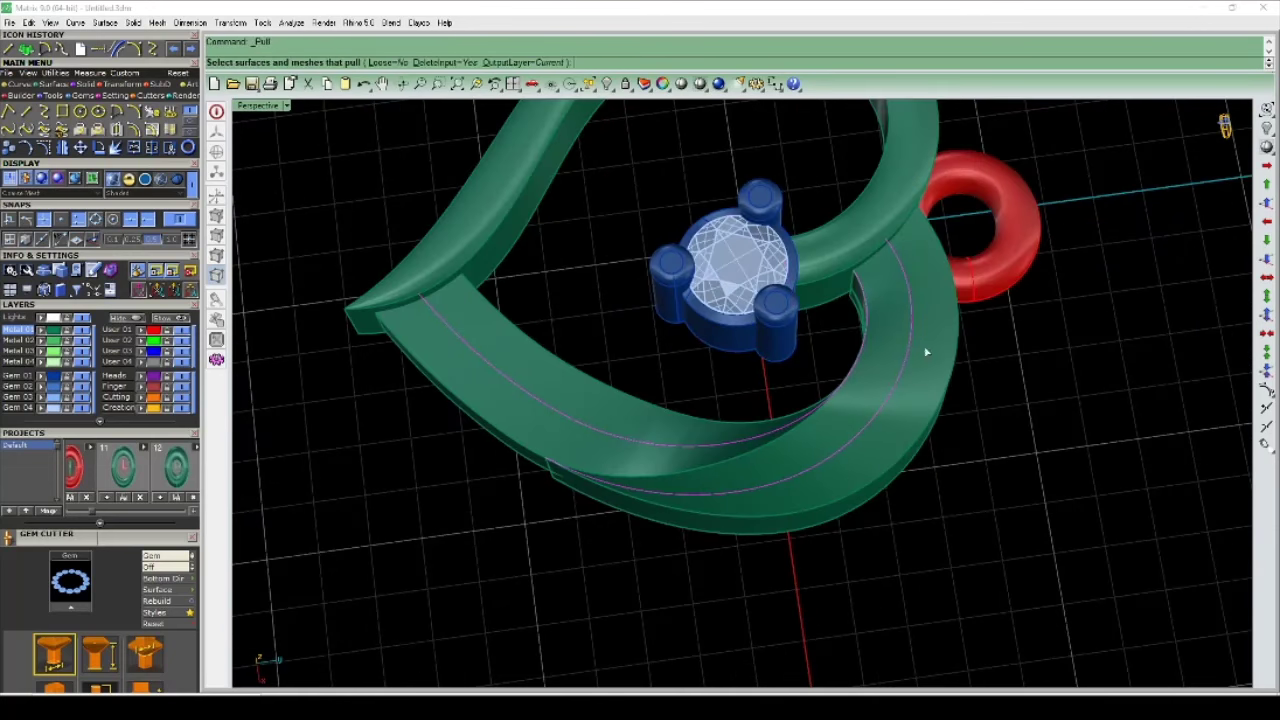
{"action": "left_click", "coordinate": [920, 350]}
{"action": "scroll", "coordinate": [614, 422], "scroll_direction": "up", "scroll_amount": 2}
{"action": "key", "text": "Return"}
{"action": "scroll", "coordinate": [614, 417], "scroll_direction": "down", "scroll_amount": 3}
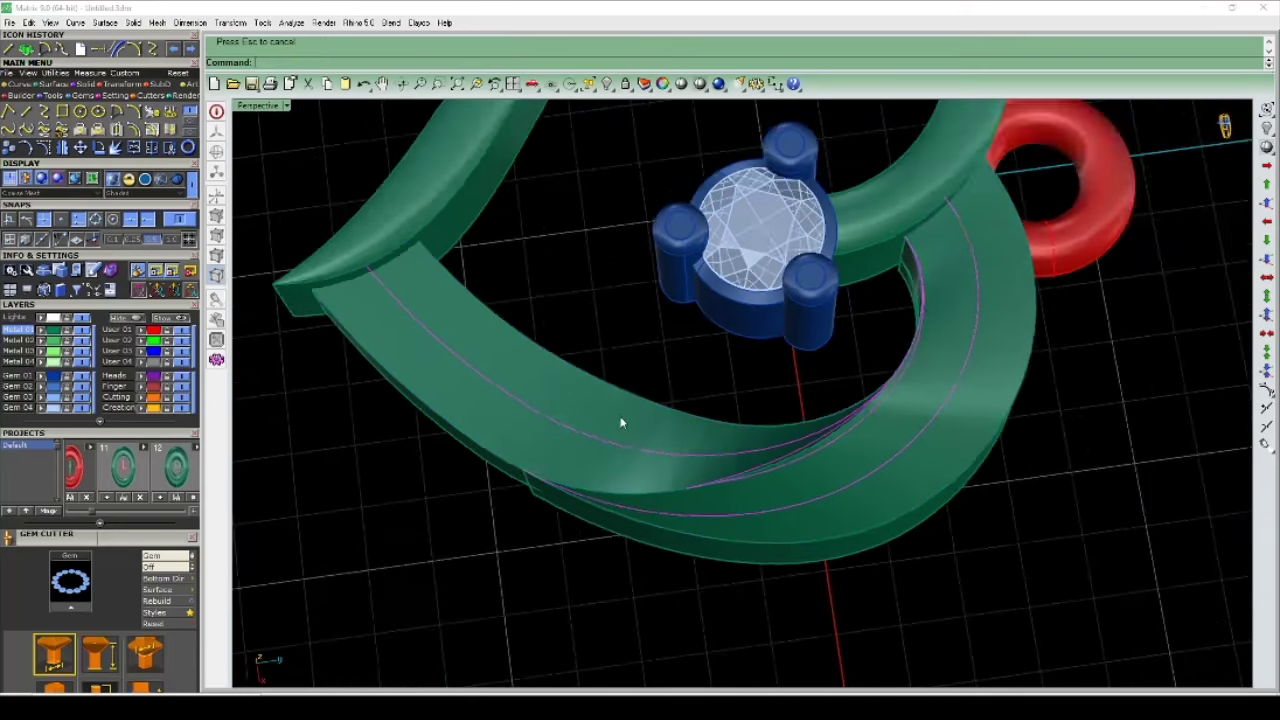
Step: Select the pulled curve running along the wide band from the pick list
{"action": "mouse_move", "coordinate": [620, 423]}
{"action": "right_mouse_down"}
{"action": "mouse_move", "coordinate": [863, 443]}
{"action": "mouse_move", "coordinate": [877, 420]}
{"action": "mouse_move", "coordinate": [834, 380]}
{"action": "mouse_move", "coordinate": [772, 380]}
{"action": "right_mouse_up"}
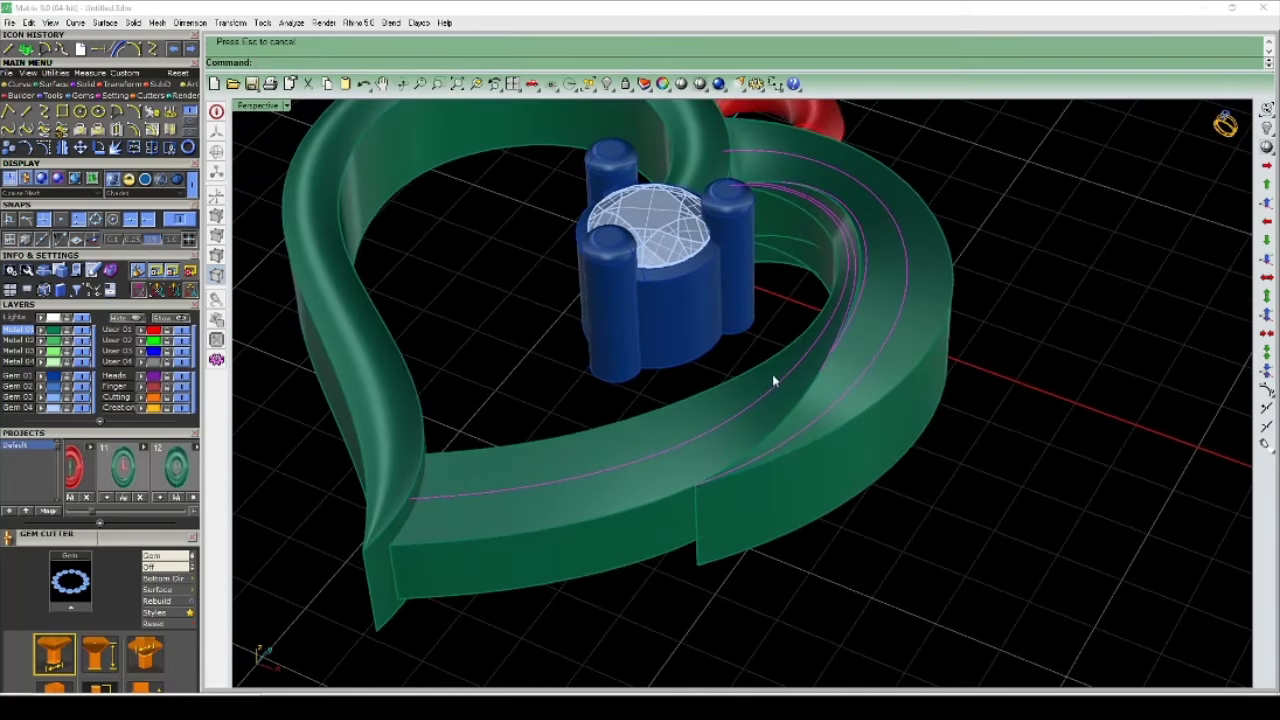
{"action": "left_click", "coordinate": [786, 376]}
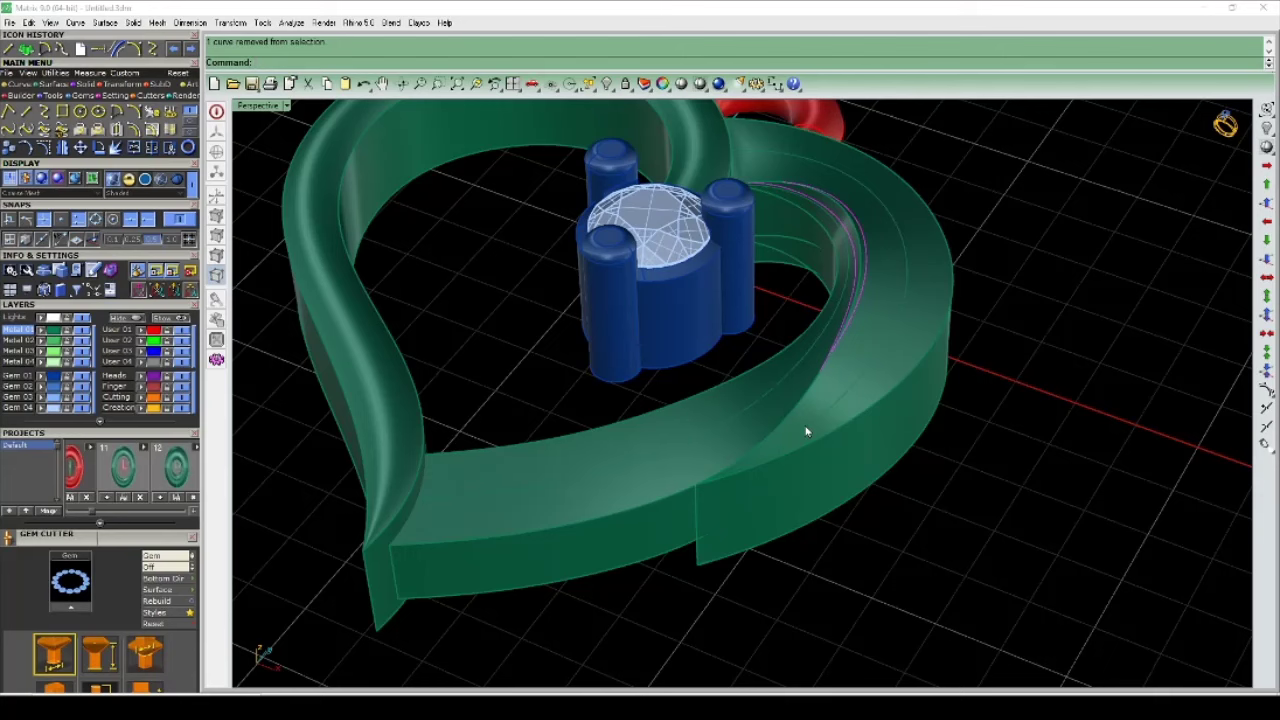
{"action": "key", "text": "Delete"}
{"action": "key", "text": "ctrl+z"}
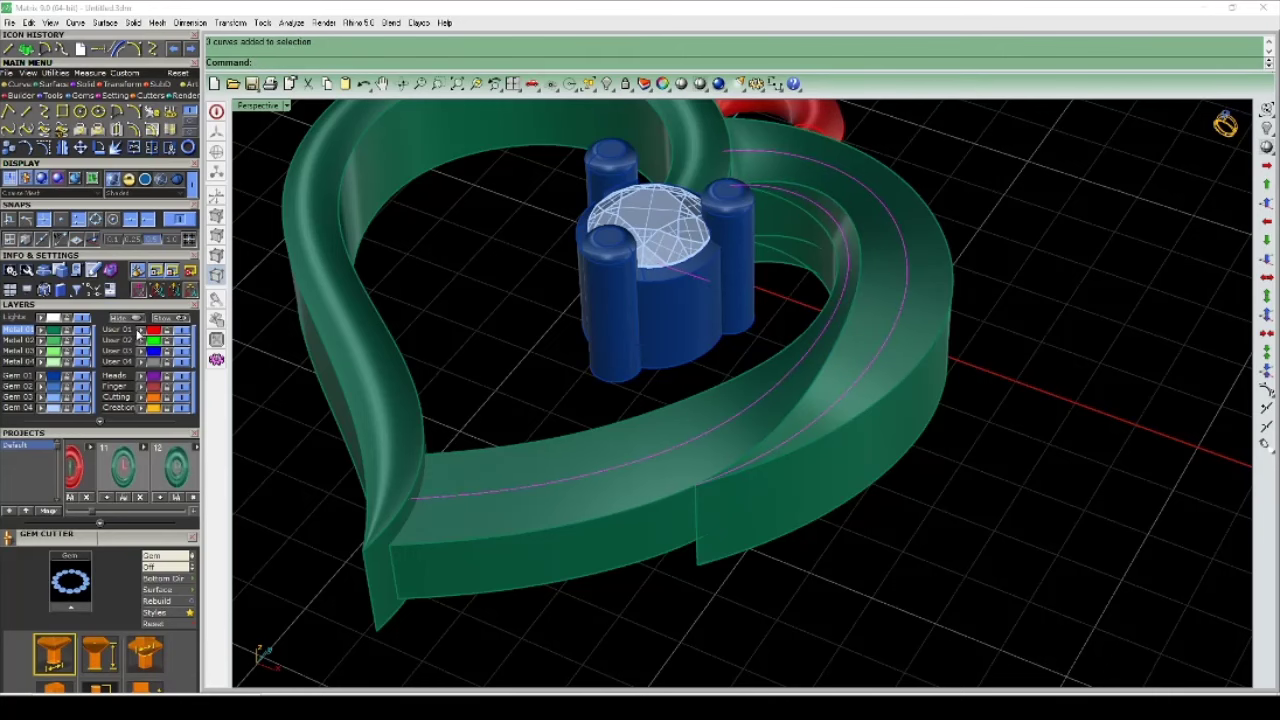
{"action": "scroll", "coordinate": [310, 365], "scroll_direction": "down", "scroll_amount": 3}
{"action": "right_click_drag", "start_coordinate": [310, 365], "coordinate": [819, 463]}
{"action": "scroll", "coordinate": [819, 463], "scroll_direction": "up", "scroll_amount": 3}
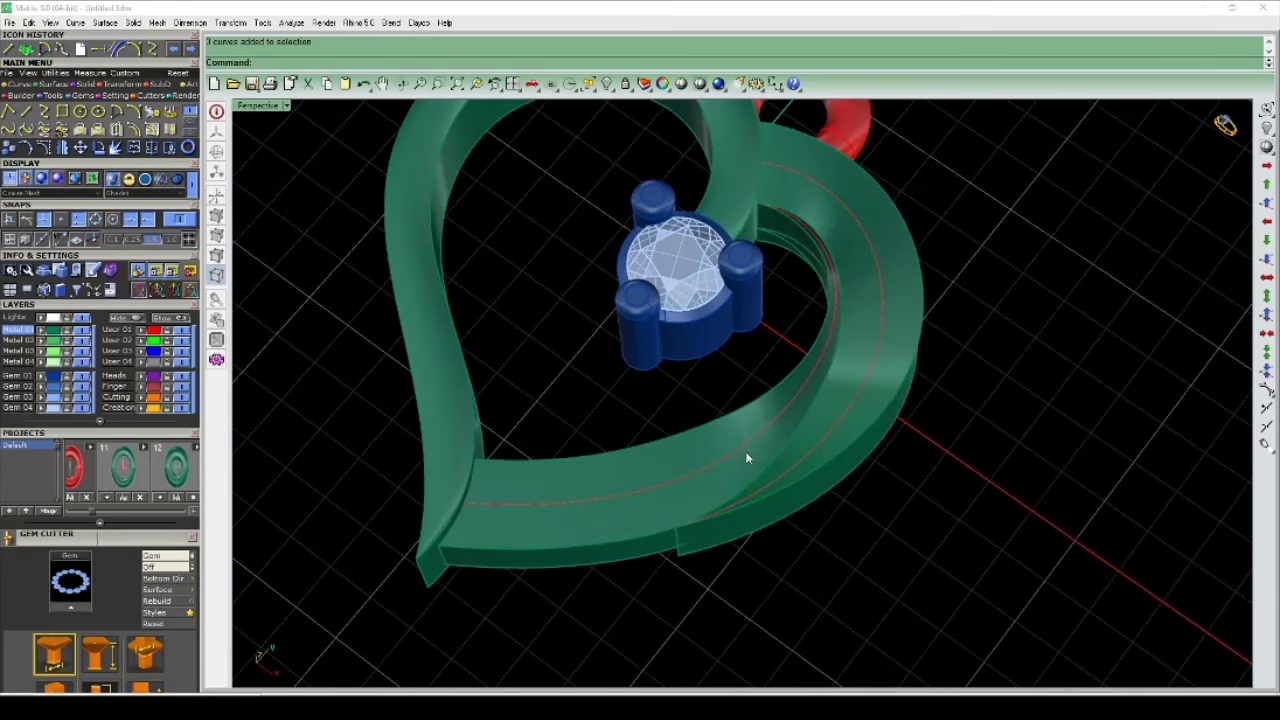
{"action": "left_click", "coordinate": [746, 458]}
{"action": "left_click", "coordinate": [790, 490]}
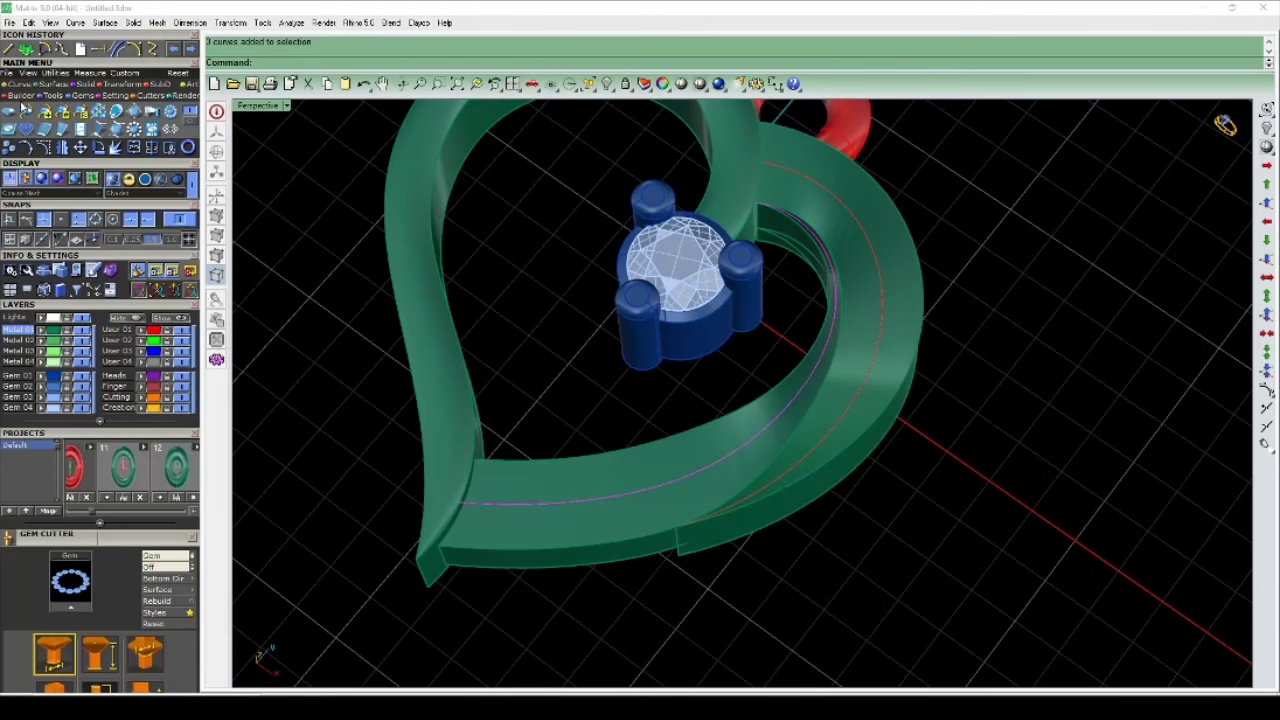
Step: Place gems on the band with culet direction set to the band object, fixed spacing and wireframe display
{"action": "scroll", "coordinate": [130, 545], "scroll_direction": "down", "scroll_amount": 5}
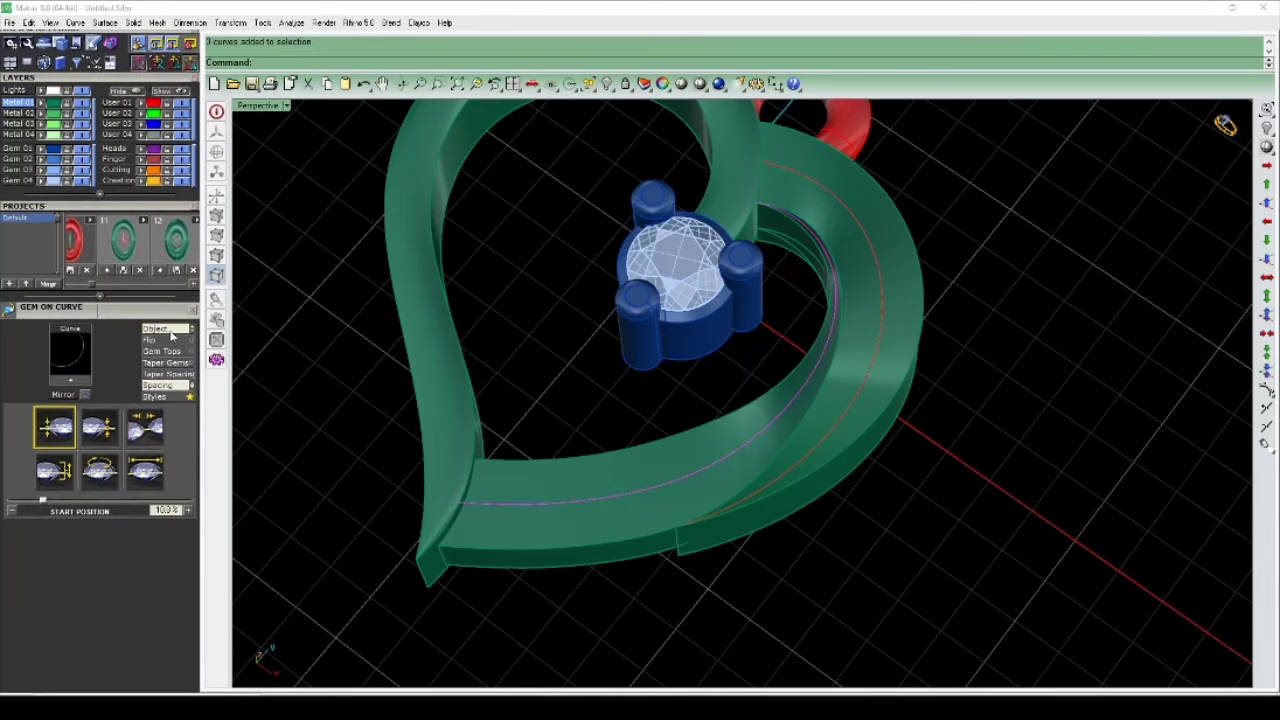
{"action": "left_click", "coordinate": [72, 384]}
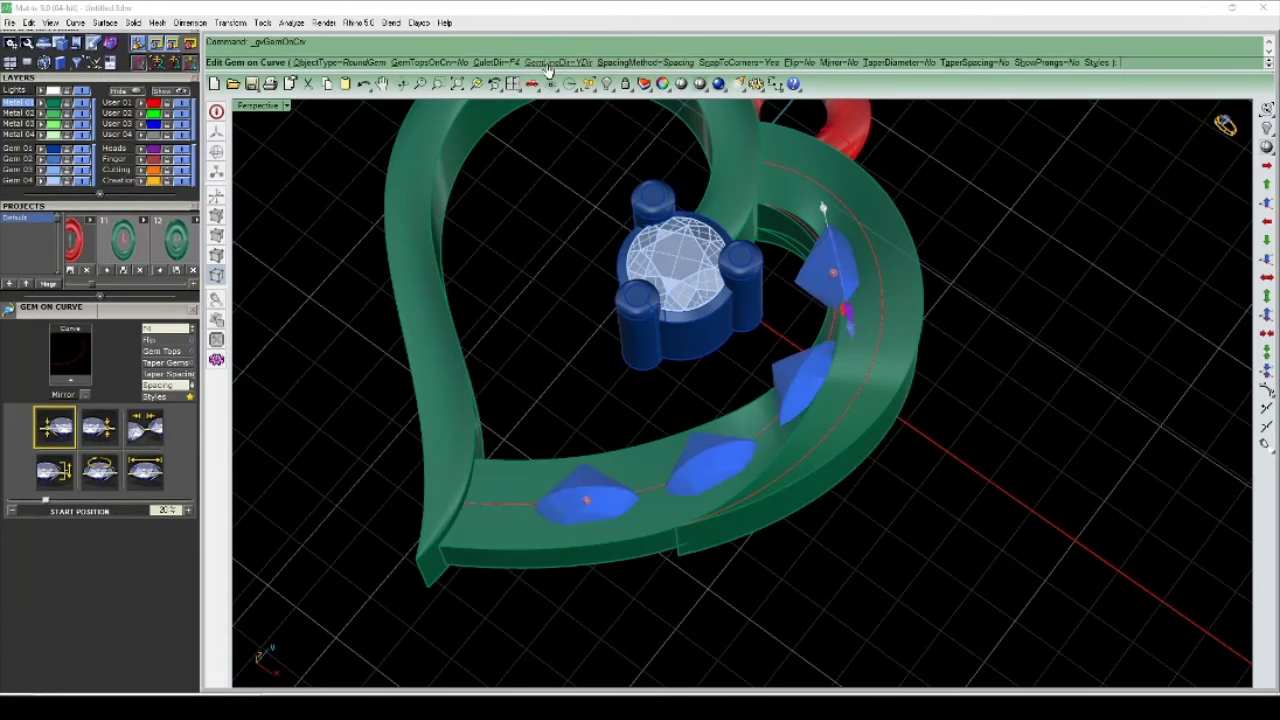
{"action": "left_click", "coordinate": [327, 63]}
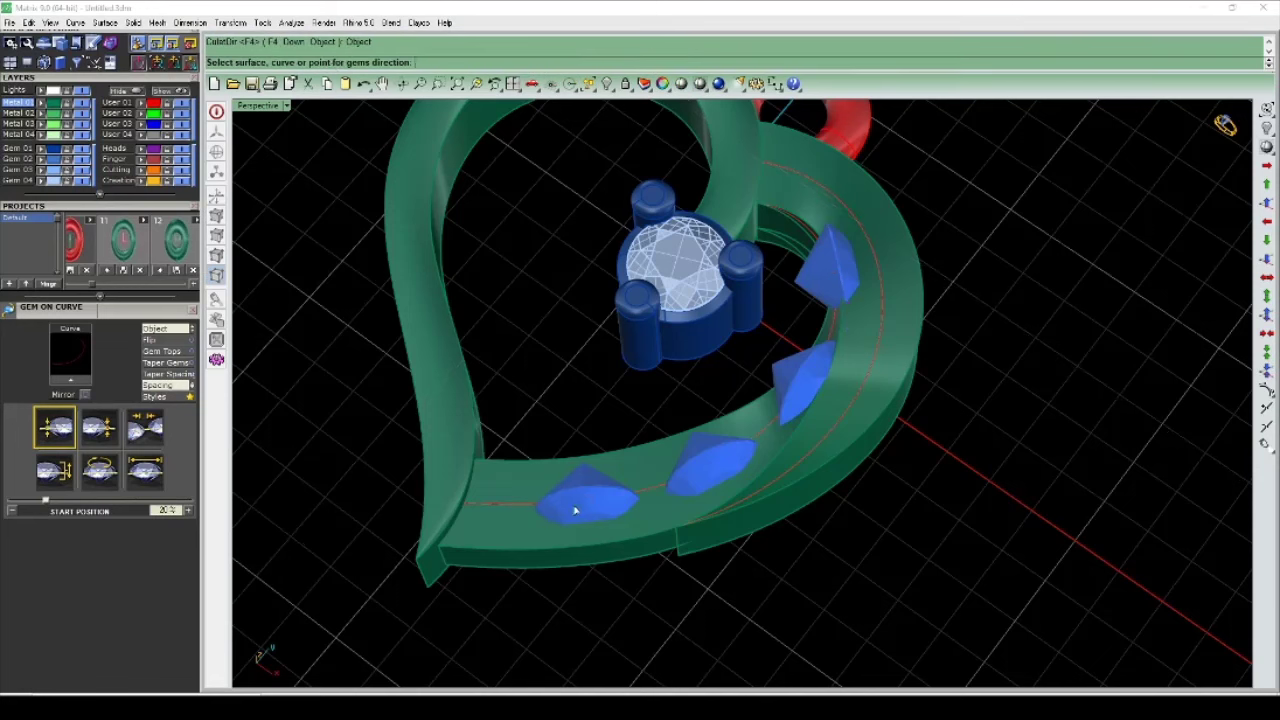
{"action": "left_click", "coordinate": [505, 491]}
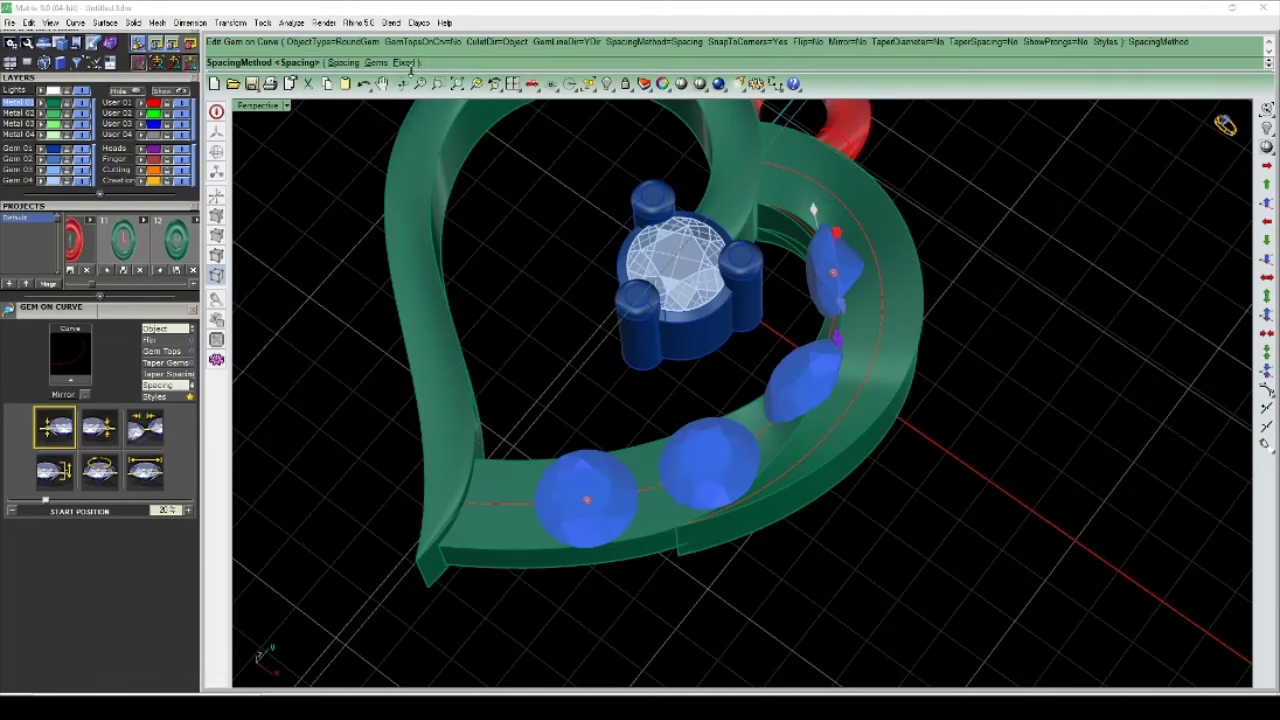
{"action": "left_click", "coordinate": [405, 63]}
{"action": "scroll", "coordinate": [133, 210], "scroll_direction": "up", "scroll_amount": 5}
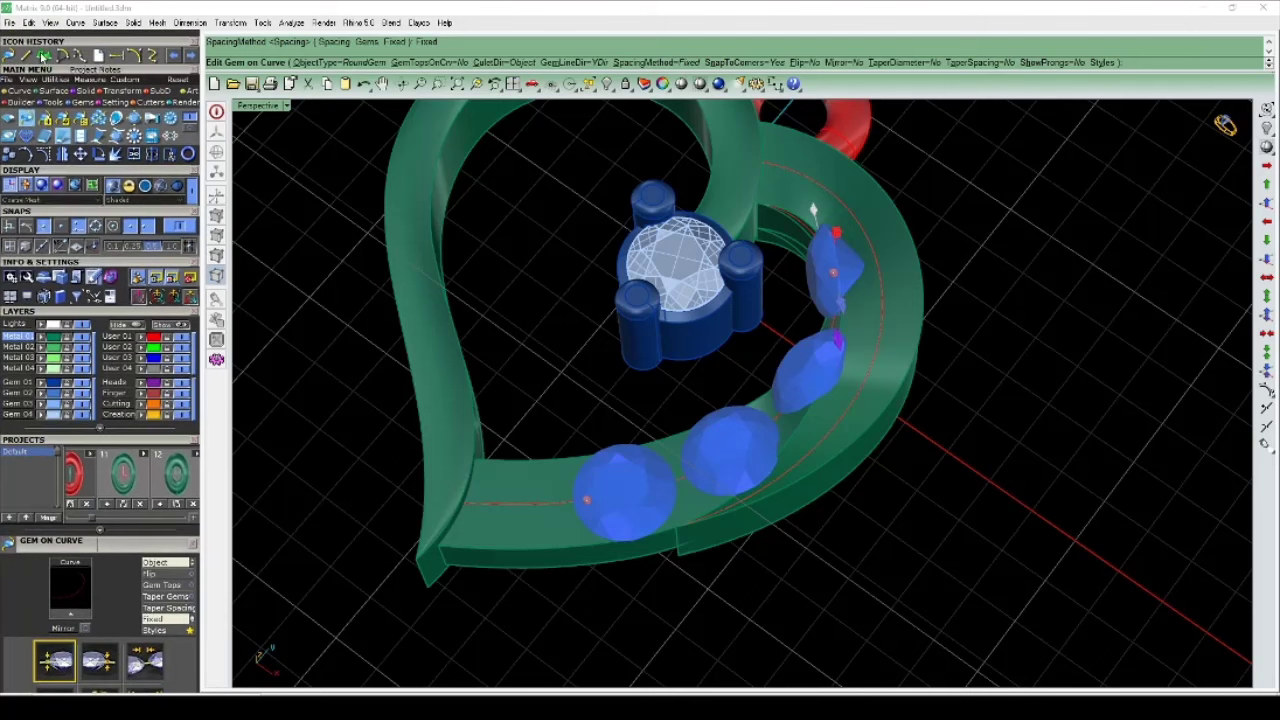
{"action": "left_click", "coordinate": [43, 185]}
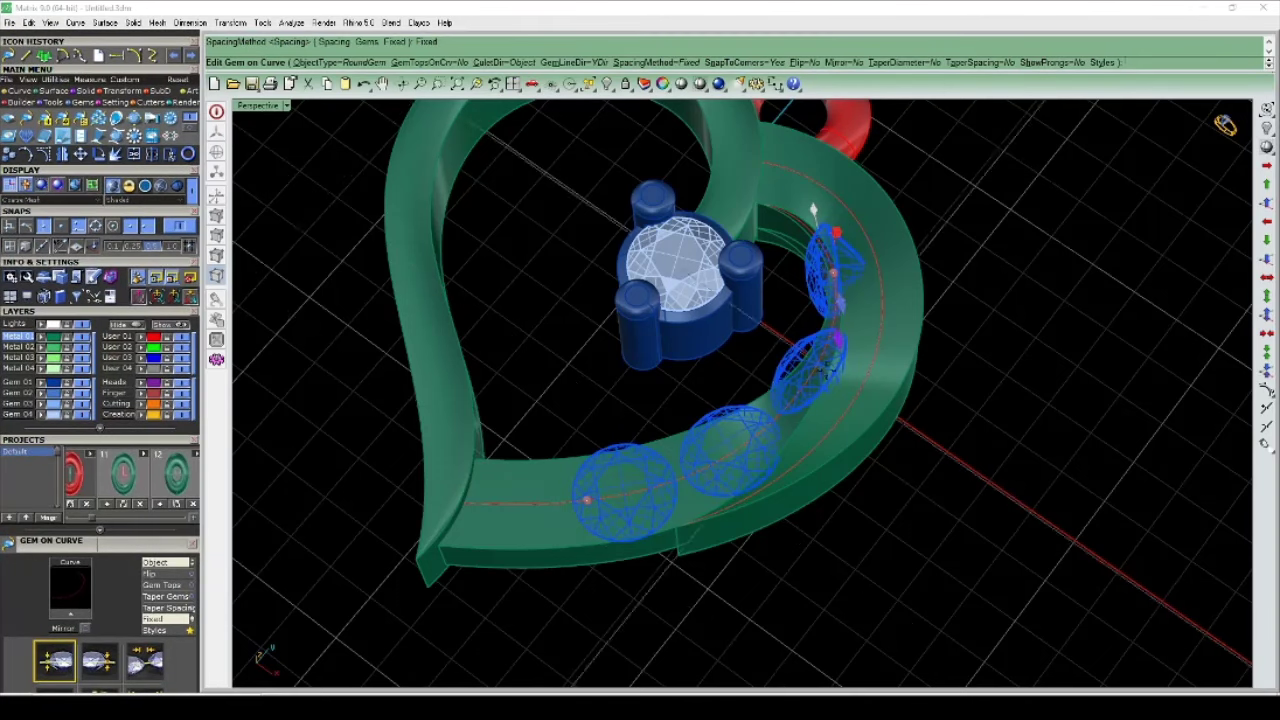
{"action": "scroll", "coordinate": [843, 434], "scroll_direction": "down", "scroll_amount": 5}
{"action": "scroll", "coordinate": [124, 548], "scroll_direction": "down", "scroll_amount": 5}
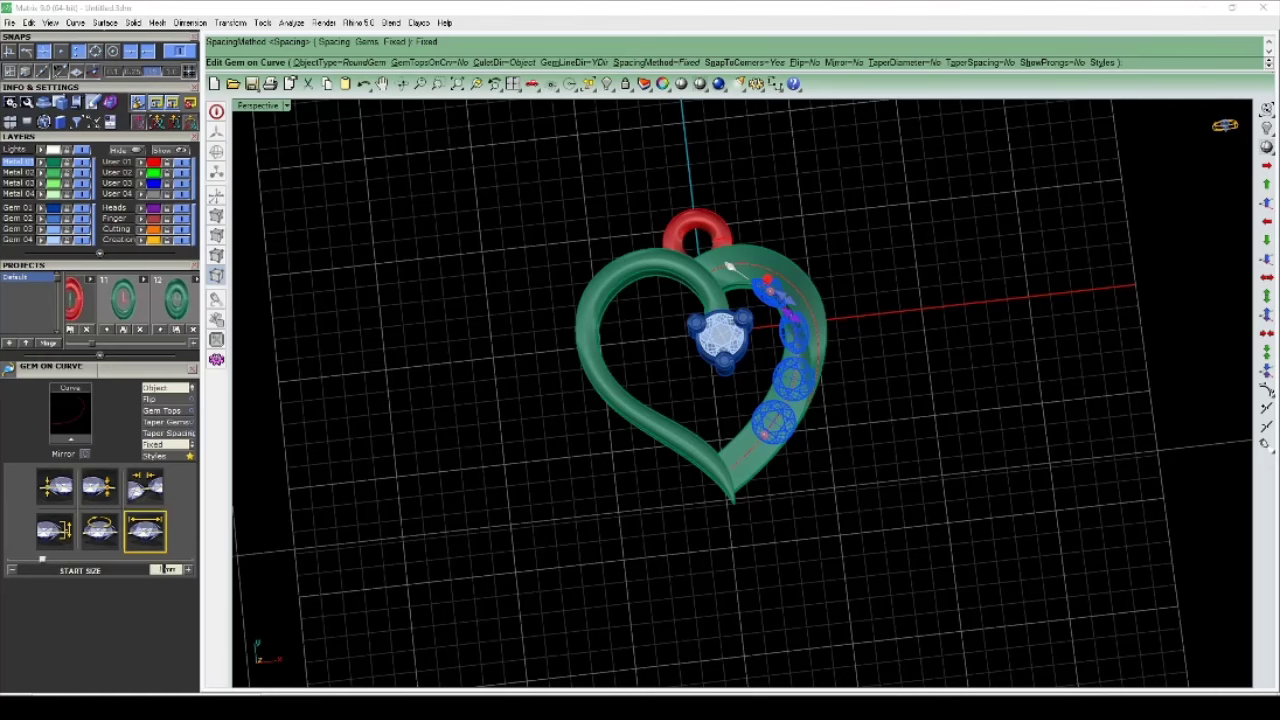
Step: Slide the gem row's start toward the heart's tip and extend its end up the band
{"action": "left_click", "coordinate": [145, 487]}
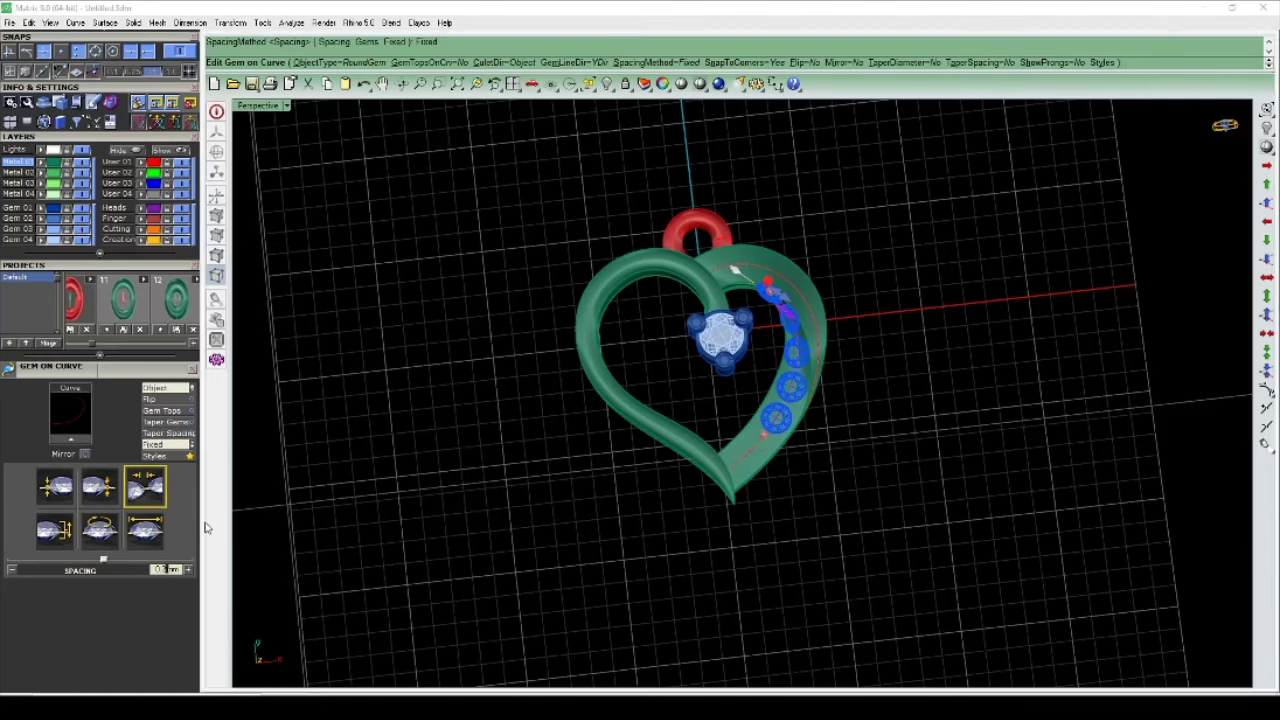
{"action": "scroll", "coordinate": [736, 480], "scroll_direction": "up", "scroll_amount": 3}
{"action": "scroll", "coordinate": [733, 481], "scroll_direction": "up", "scroll_amount": 3}
{"action": "scroll", "coordinate": [733, 481], "scroll_direction": "down", "scroll_amount": 3}
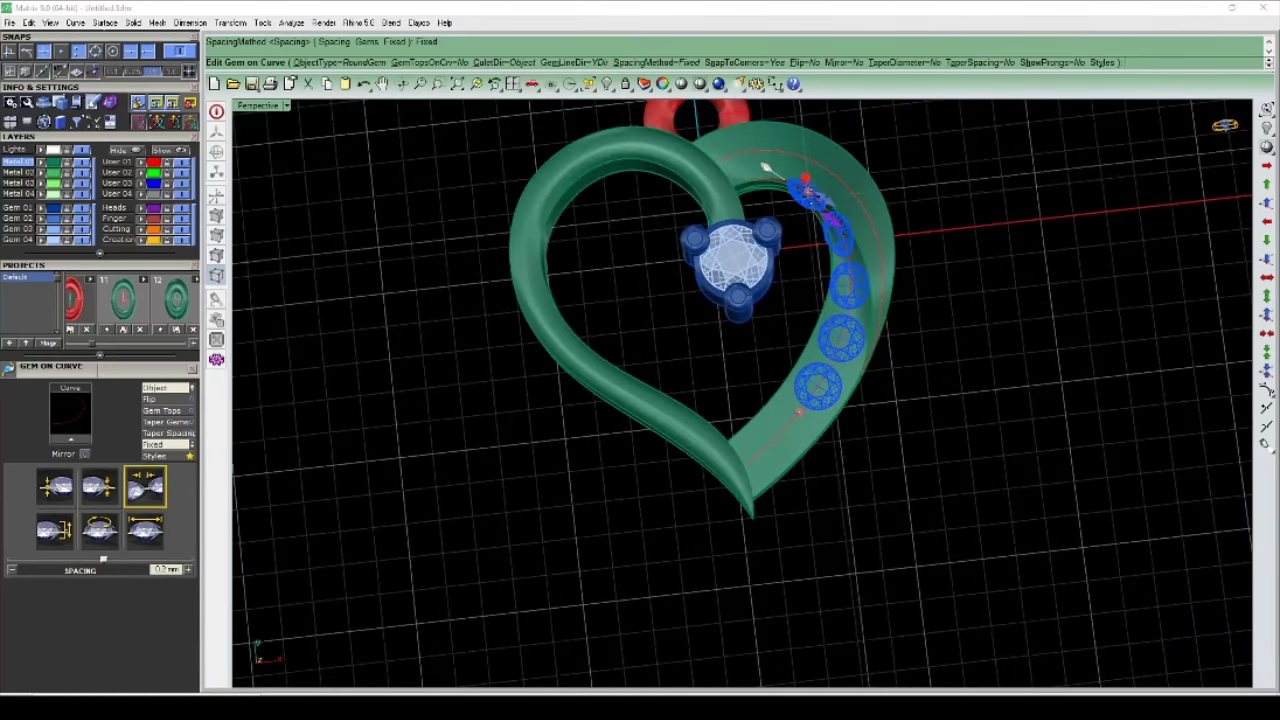
{"action": "mouse_move", "coordinate": [848, 272]}
{"action": "left_mouse_down"}
{"action": "mouse_move", "coordinate": [800, 403]}
{"action": "mouse_move", "coordinate": [768, 438]}
{"action": "mouse_move", "coordinate": [849, 303]}
{"action": "mouse_move", "coordinate": [843, 289]}
{"action": "left_mouse_up"}
{"action": "right_click_drag", "start_coordinate": [843, 289], "coordinate": [1009, 286]}
{"action": "scroll", "coordinate": [768, 203], "scroll_direction": "up", "scroll_amount": 2}
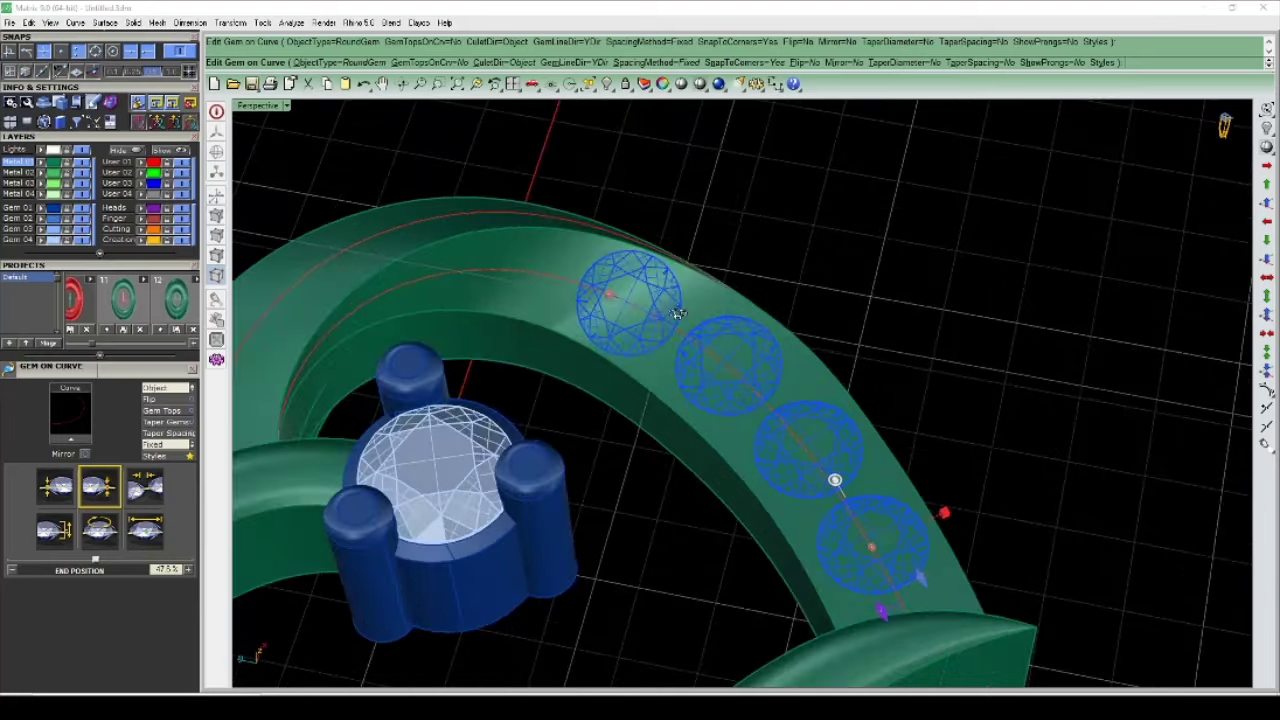
{"action": "scroll", "coordinate": [768, 203], "scroll_direction": "up", "scroll_amount": 2}
{"action": "scroll", "coordinate": [768, 203], "scroll_direction": "up", "scroll_amount": 2}
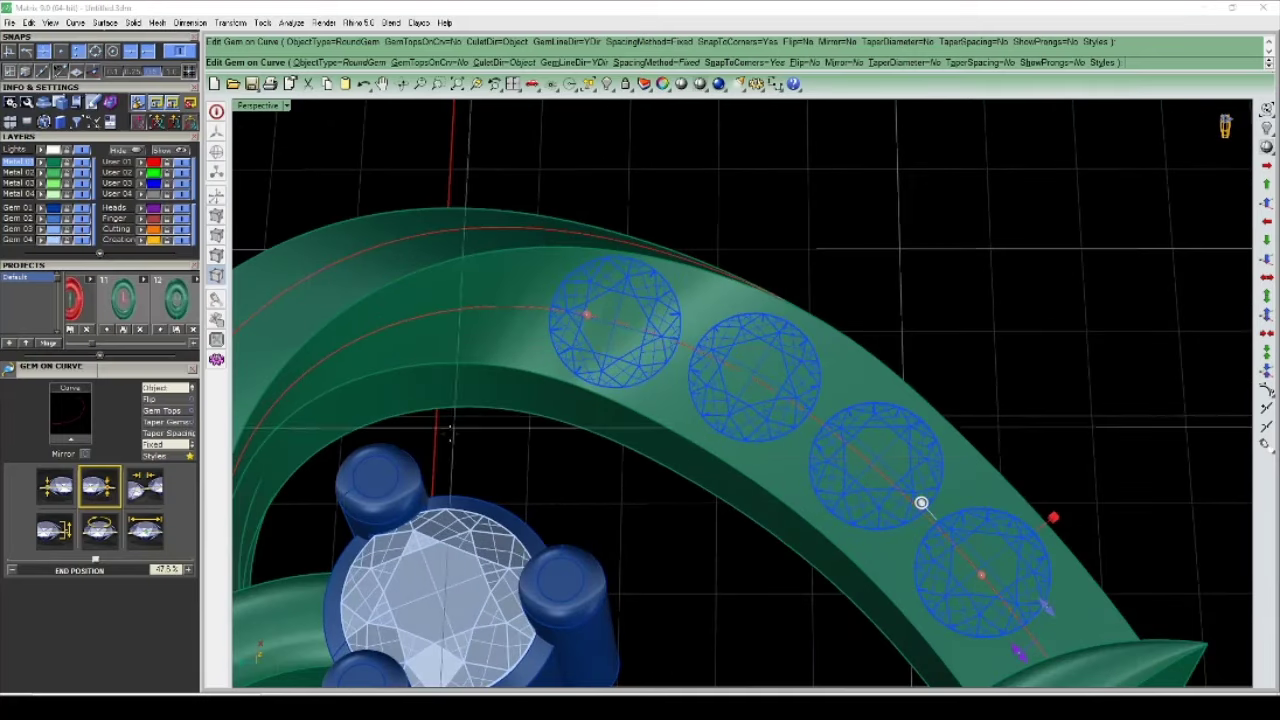
Step: Taper the gem diameters from a 1.4 mm start size and accept the four gems
{"action": "left_click", "coordinate": [157, 425]}
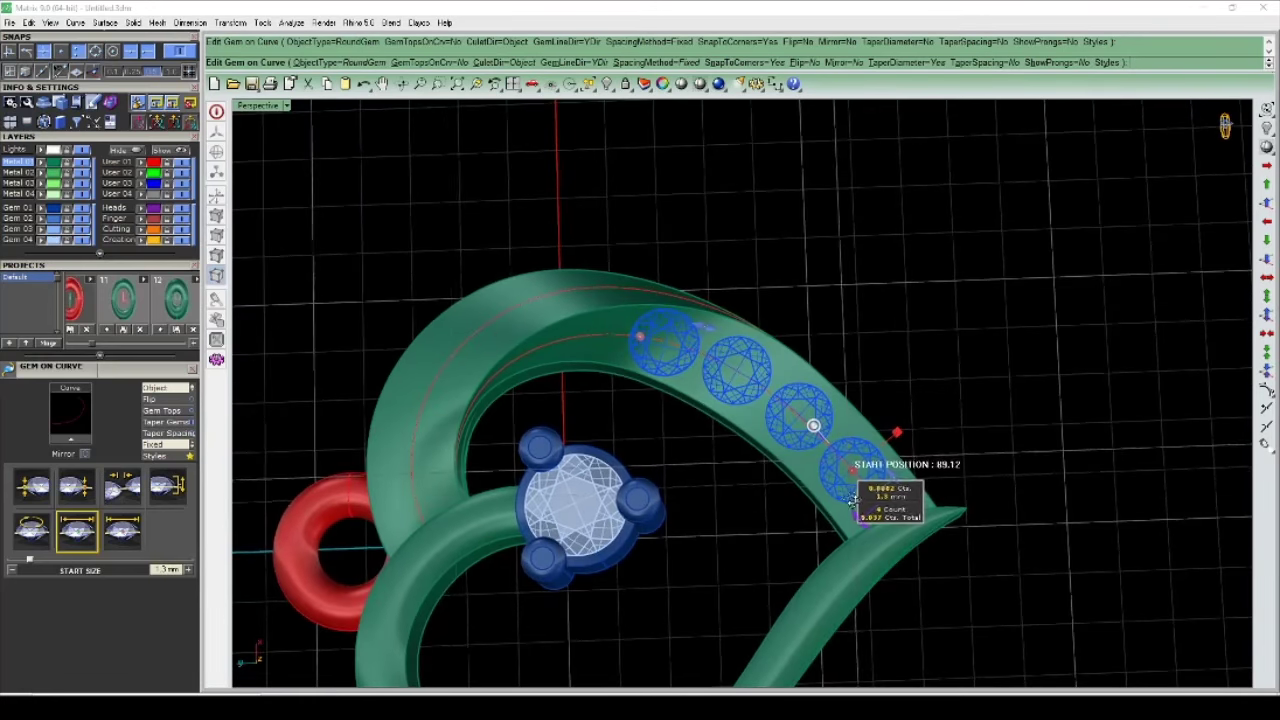
{"action": "key", "text": "BackSpace"}
{"action": "key", "text": "BackSpace"}
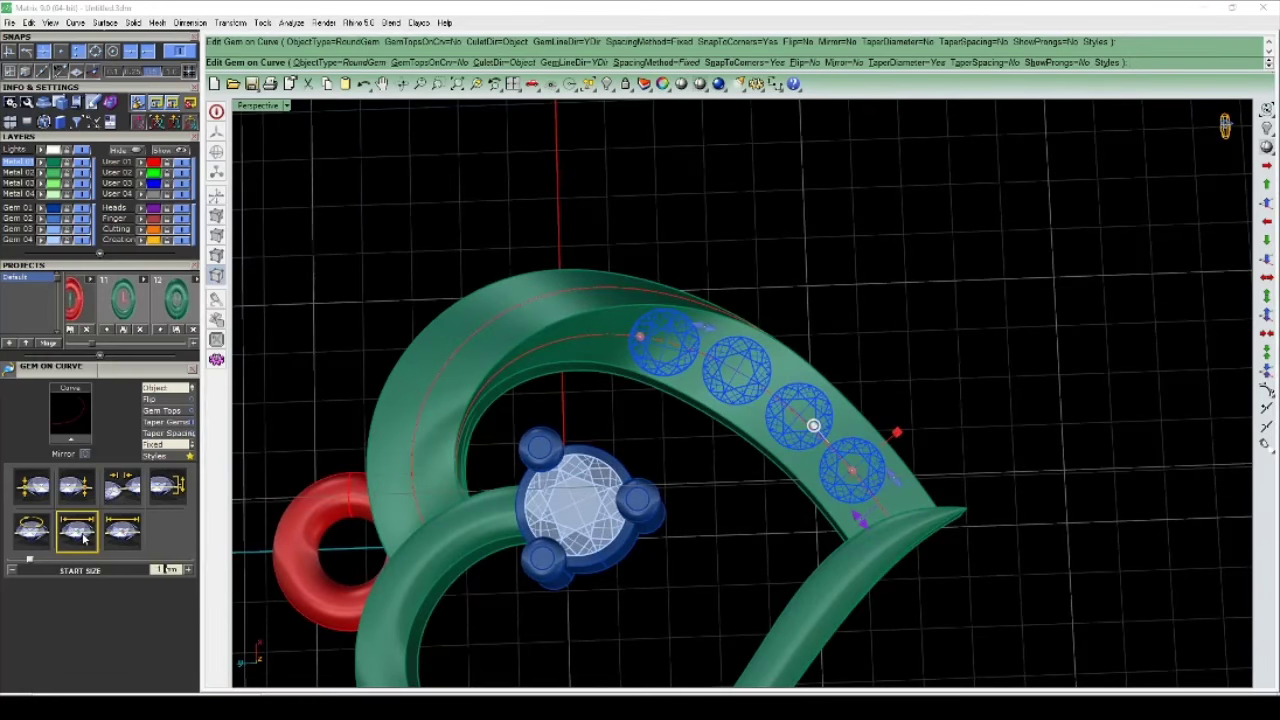
{"action": "type", "text": ".4"}
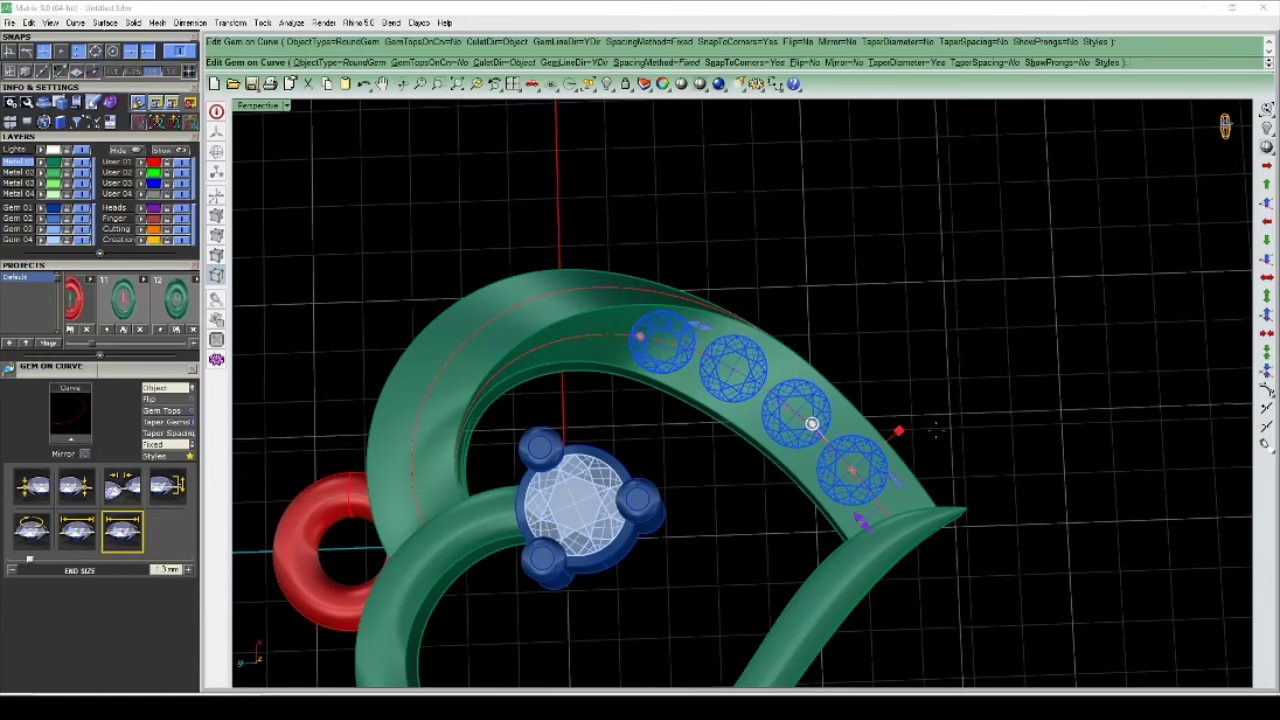
{"action": "key", "text": "Return"}
{"action": "mouse_move", "coordinate": [820, 330]}
{"action": "right_mouse_down"}
{"action": "mouse_move", "coordinate": [897, 322]}
{"action": "mouse_move", "coordinate": [938, 521]}
{"action": "right_mouse_up"}
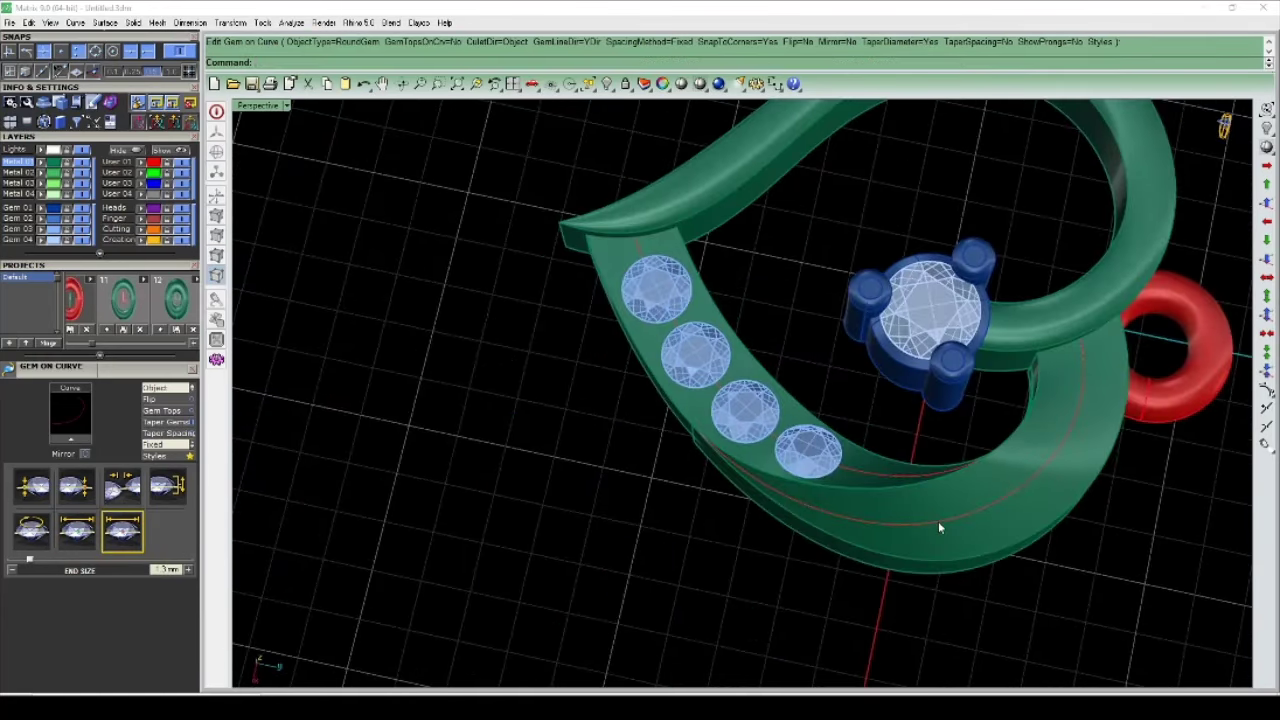
{"action": "key", "text": "Return"}
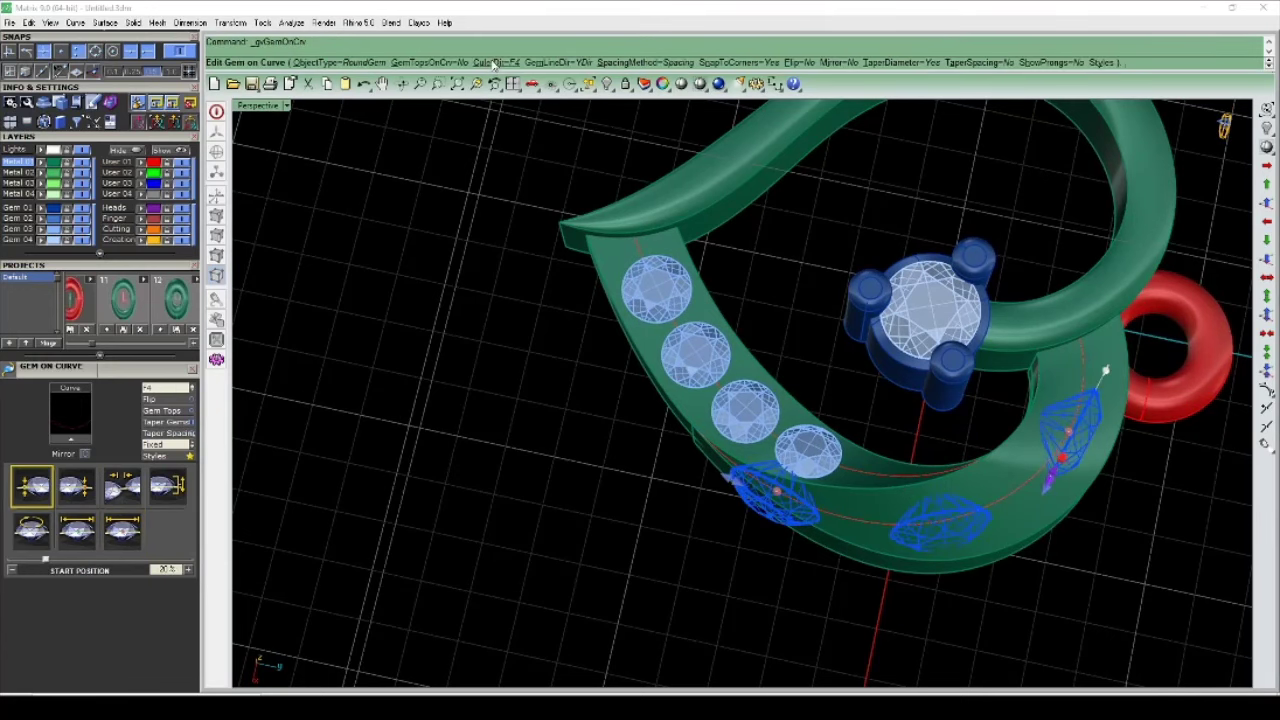
Step: Orient the second row's gems to the band object with fixed spacing
{"action": "left_click", "coordinate": [493, 62]}
{"action": "left_click", "coordinate": [1025, 480]}
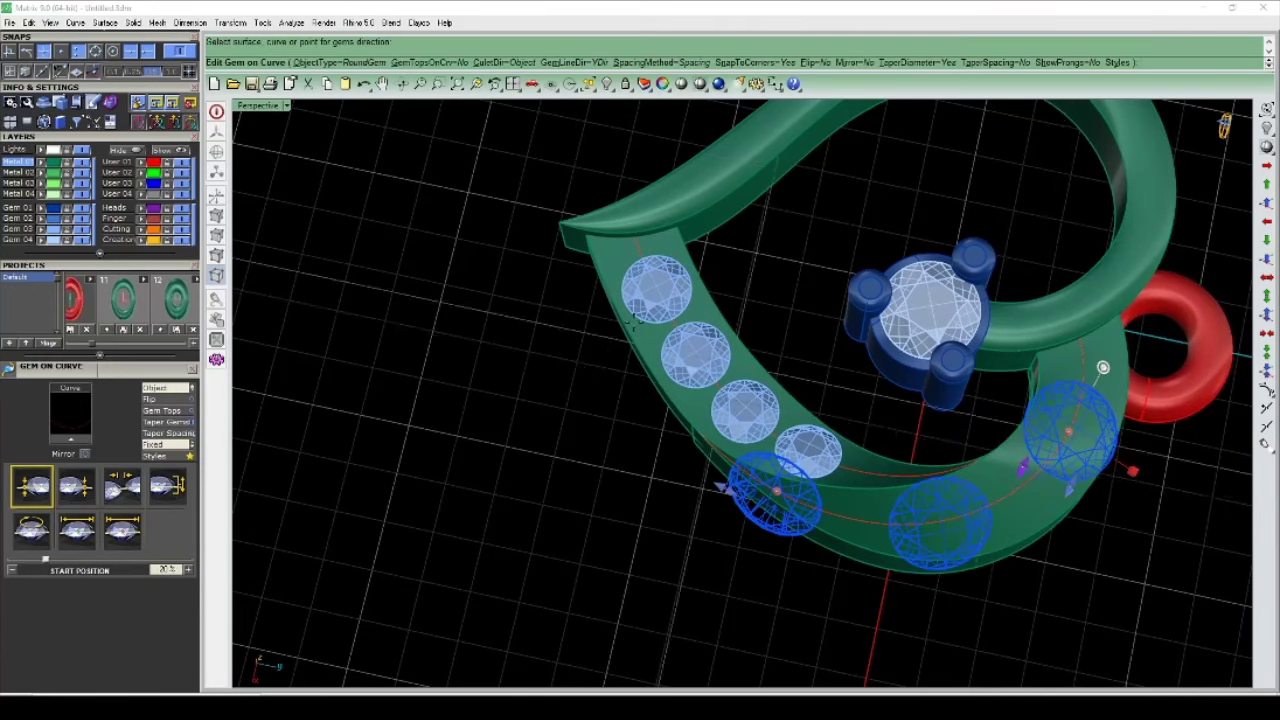
{"action": "left_click", "coordinate": [678, 62]}
{"action": "left_click", "coordinate": [405, 42]}
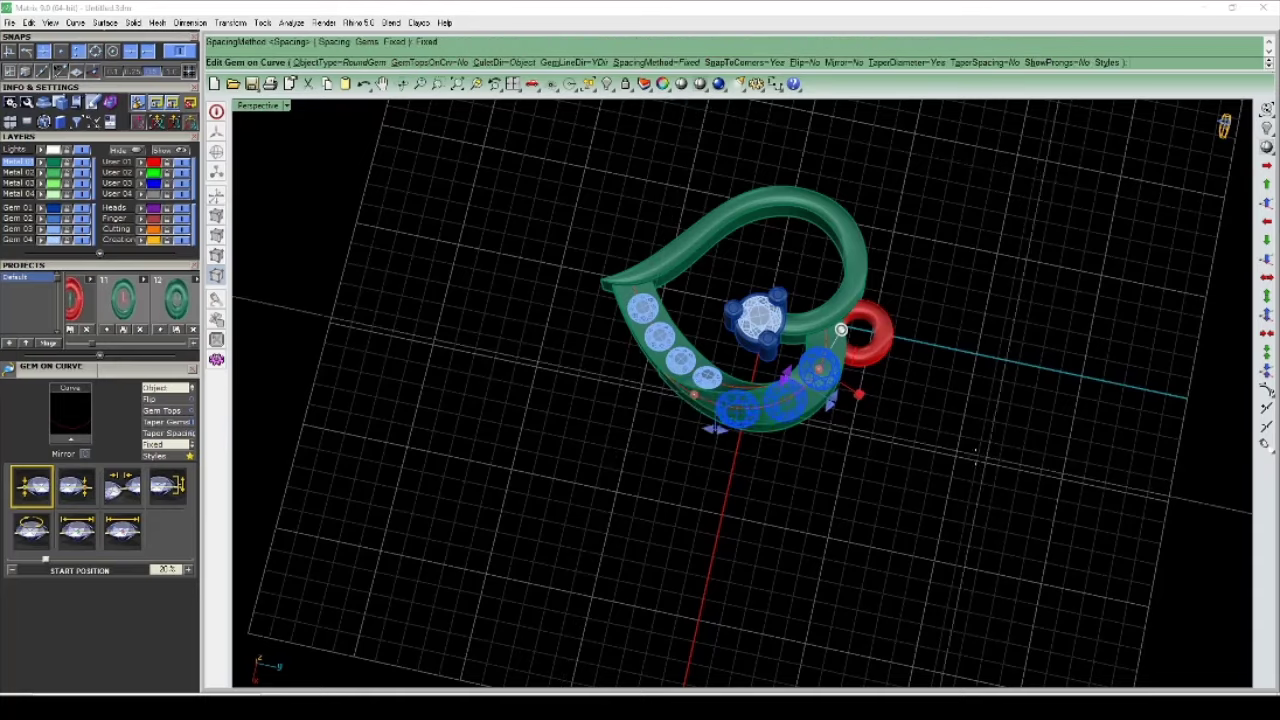
{"action": "right_click_drag", "start_coordinate": [760, 450], "coordinate": [872, 473]}
{"action": "left_click", "coordinate": [122, 531]}
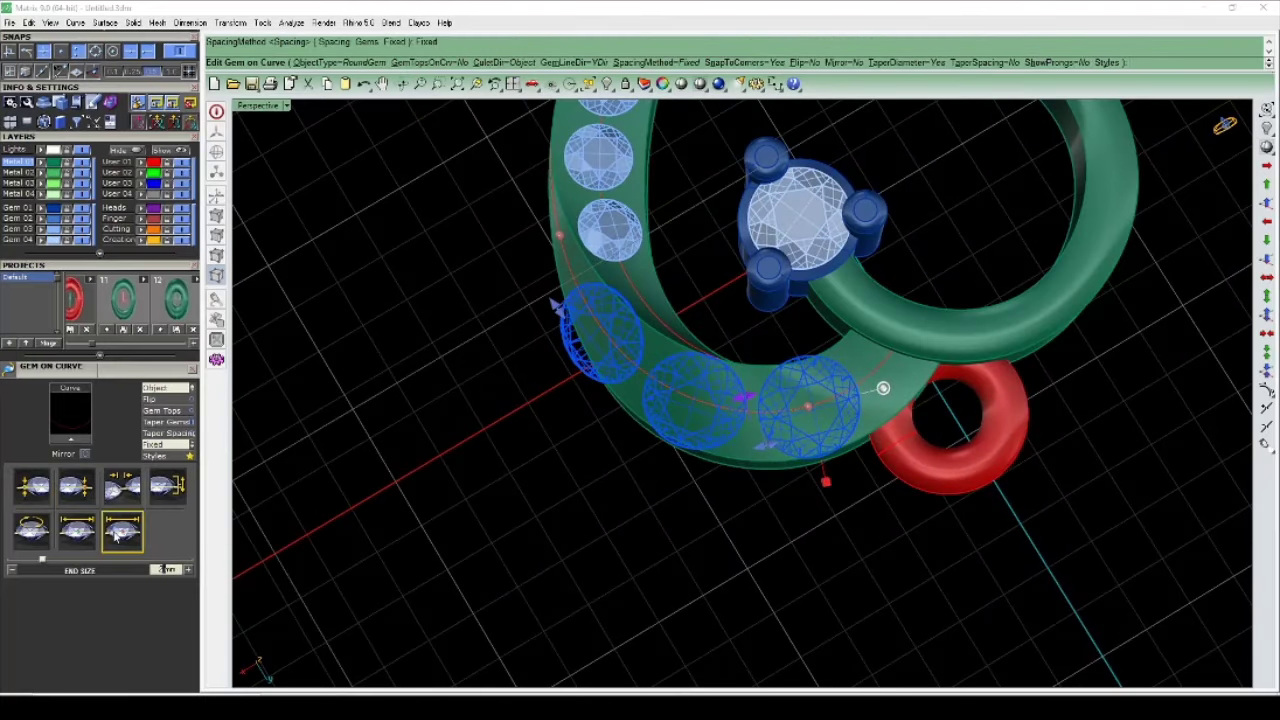
{"action": "left_click", "coordinate": [176, 443]}
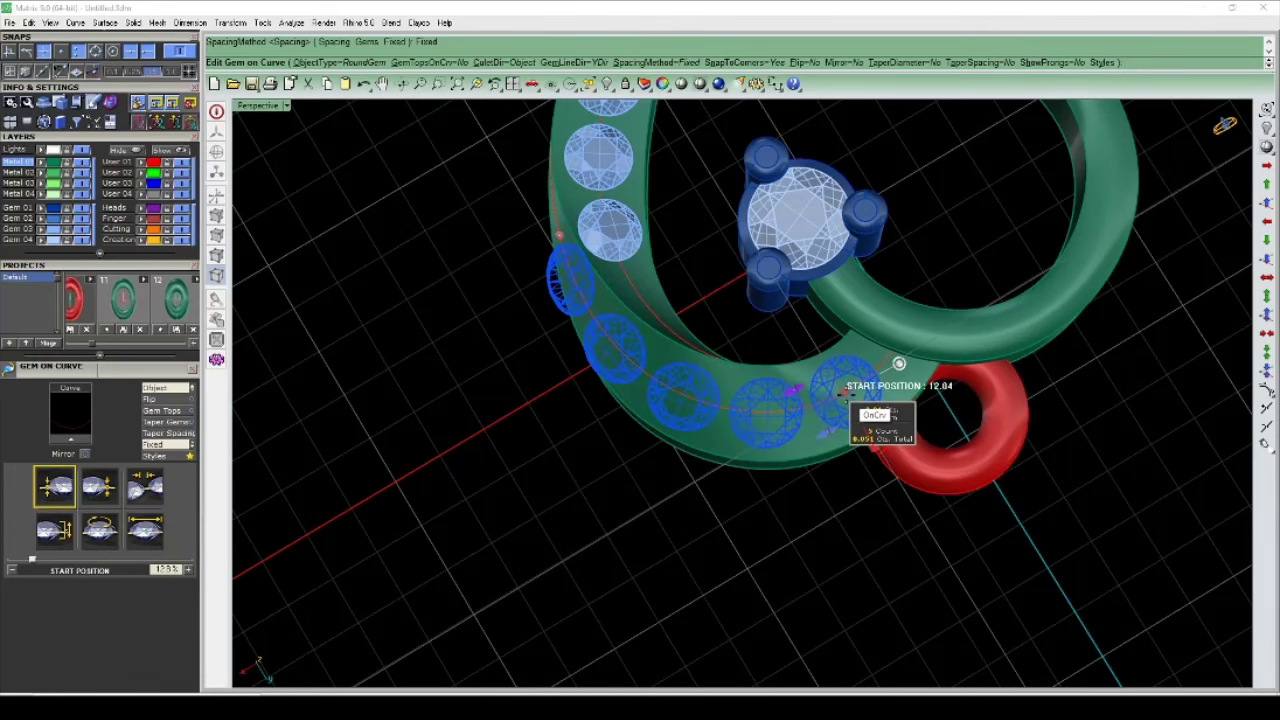
Step: Pull the row's end back to four gems, taper their sizes and commit the second row
{"action": "right_click_drag", "start_coordinate": [840, 415], "coordinate": [760, 378]}
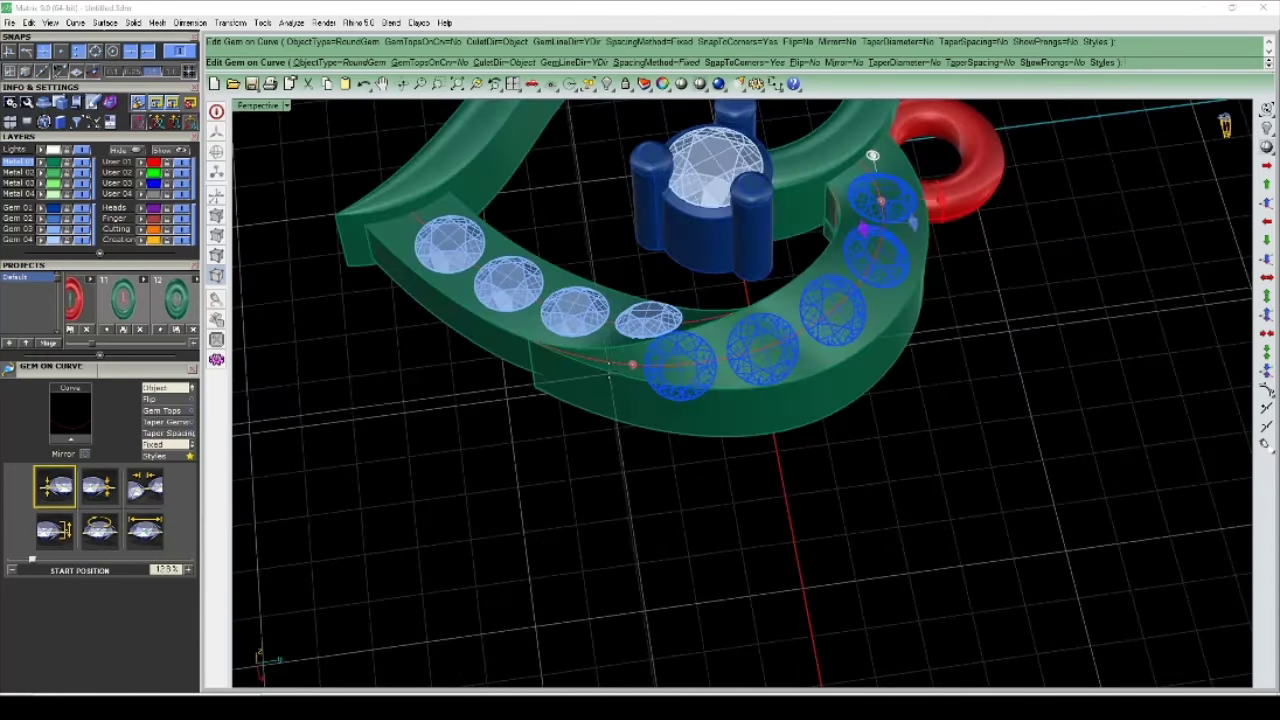
{"action": "left_click_drag", "start_coordinate": [632, 366], "coordinate": [757, 347]}
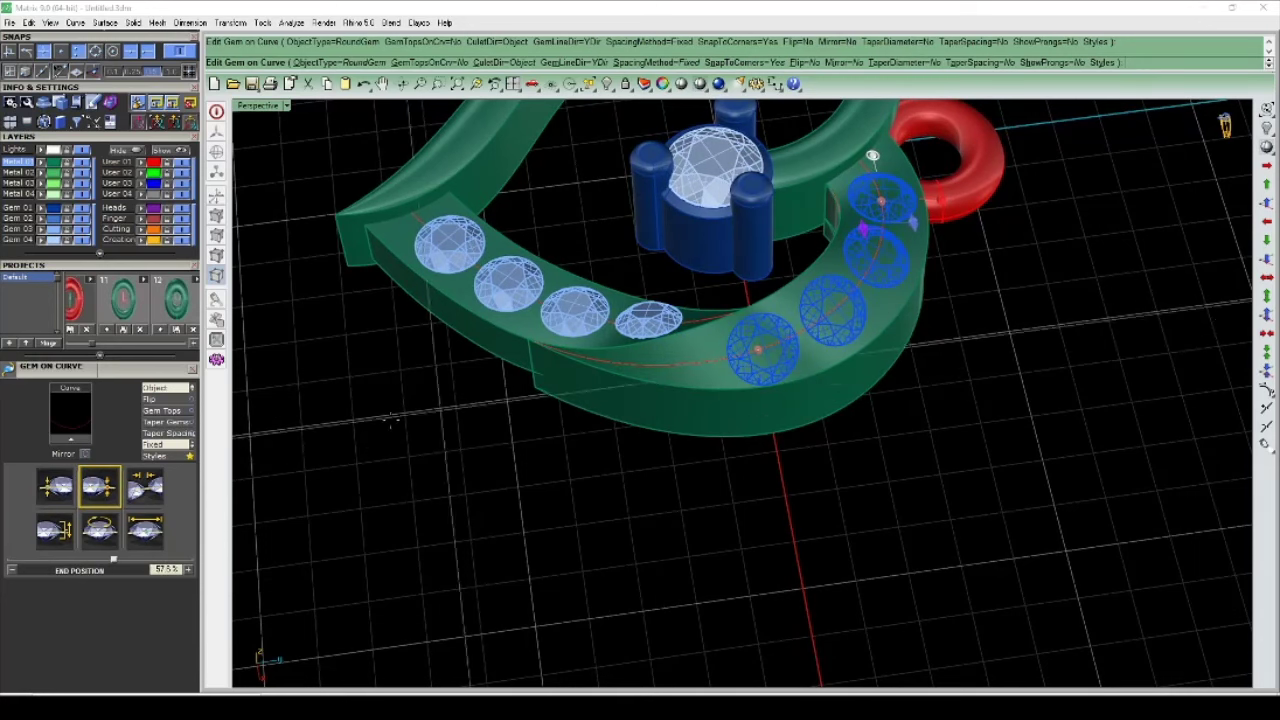
{"action": "left_click", "coordinate": [155, 535]}
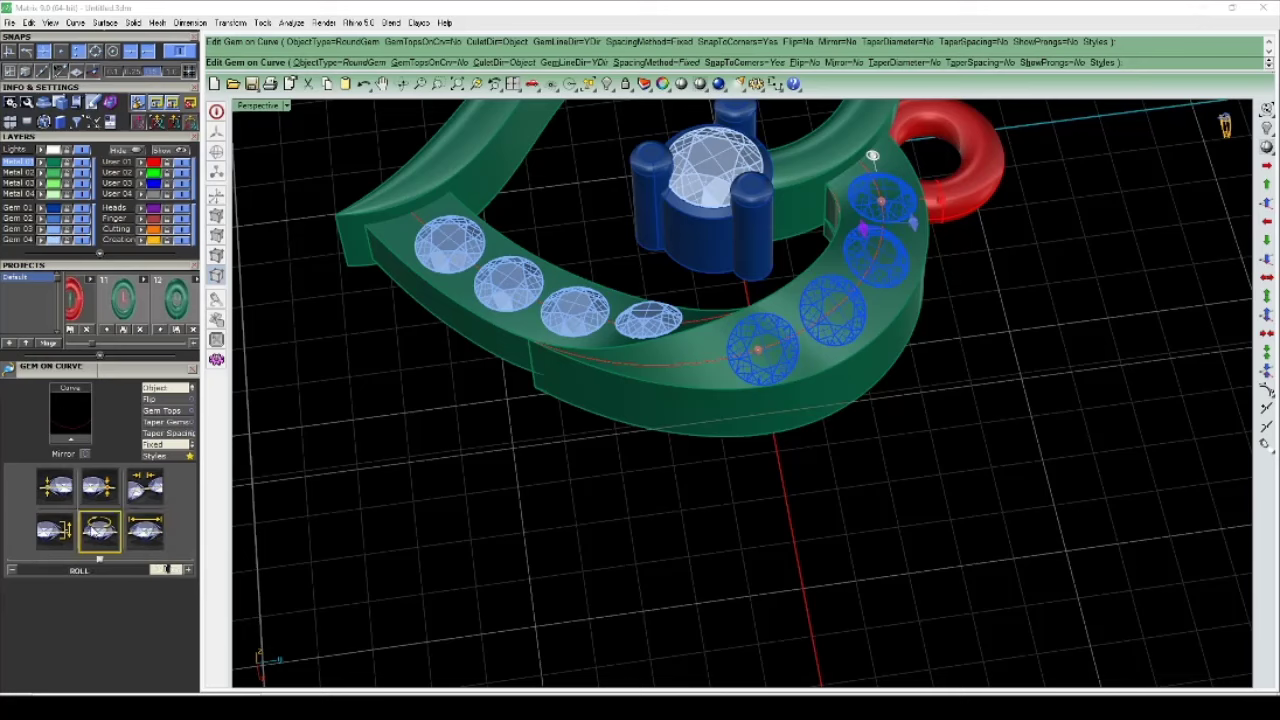
{"action": "left_click", "coordinate": [170, 422]}
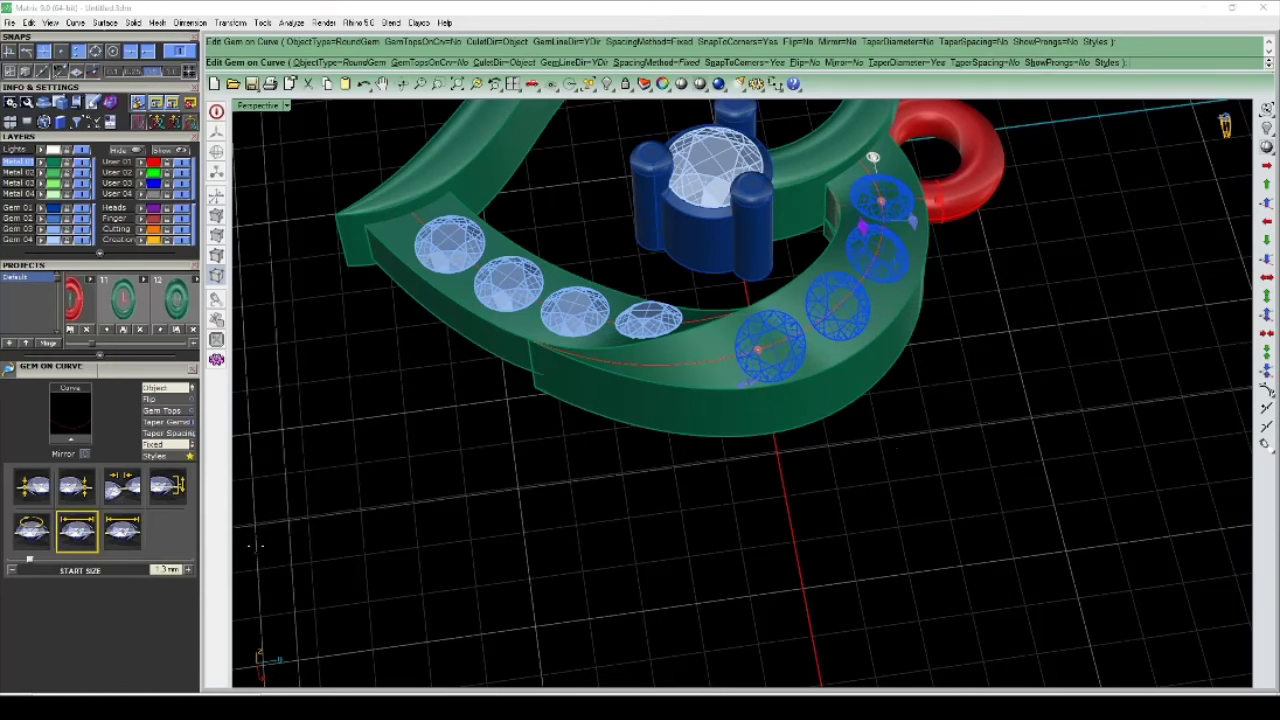
{"action": "left_click", "coordinate": [132, 538]}
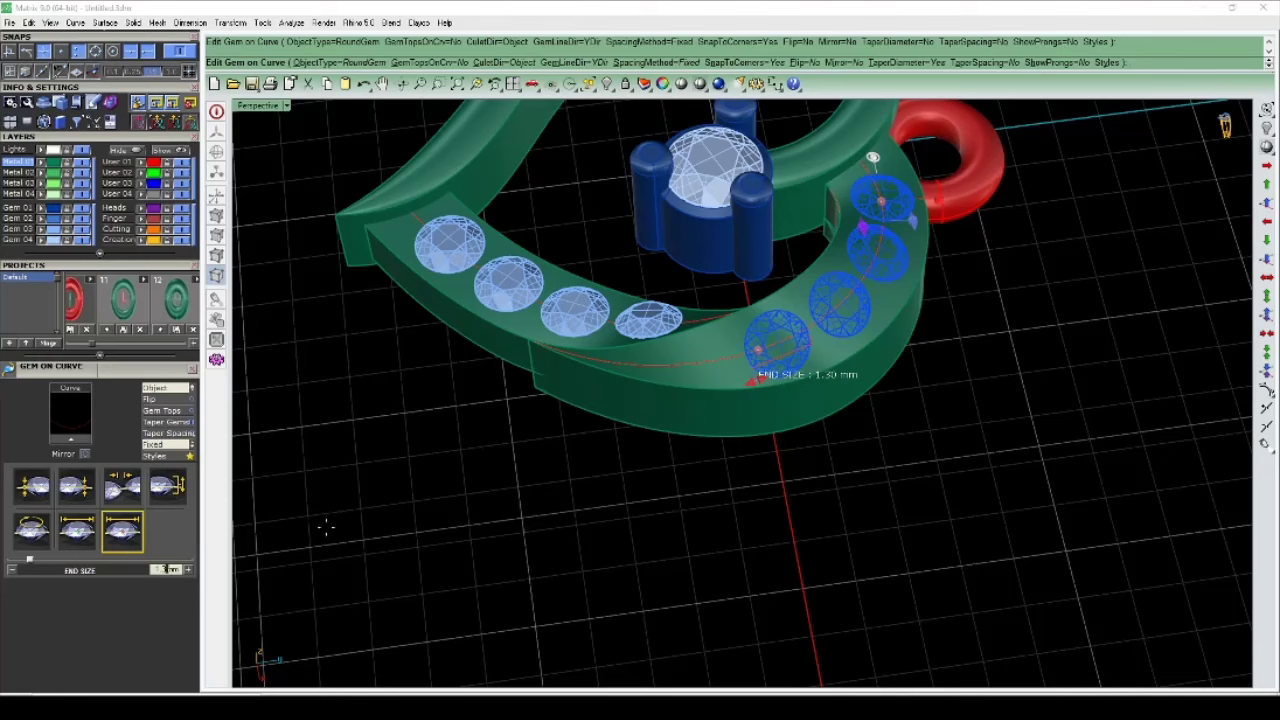
{"action": "left_click", "coordinate": [80, 533]}
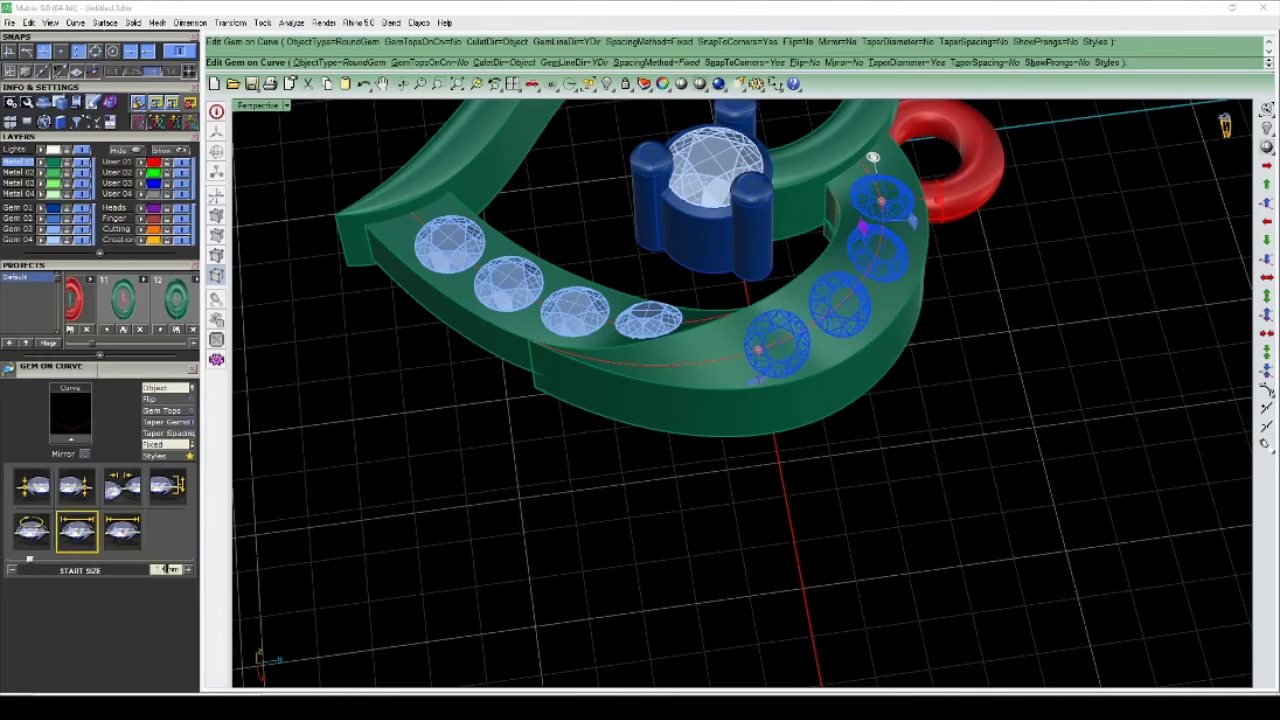
{"action": "right_click", "coordinate": [994, 403]}
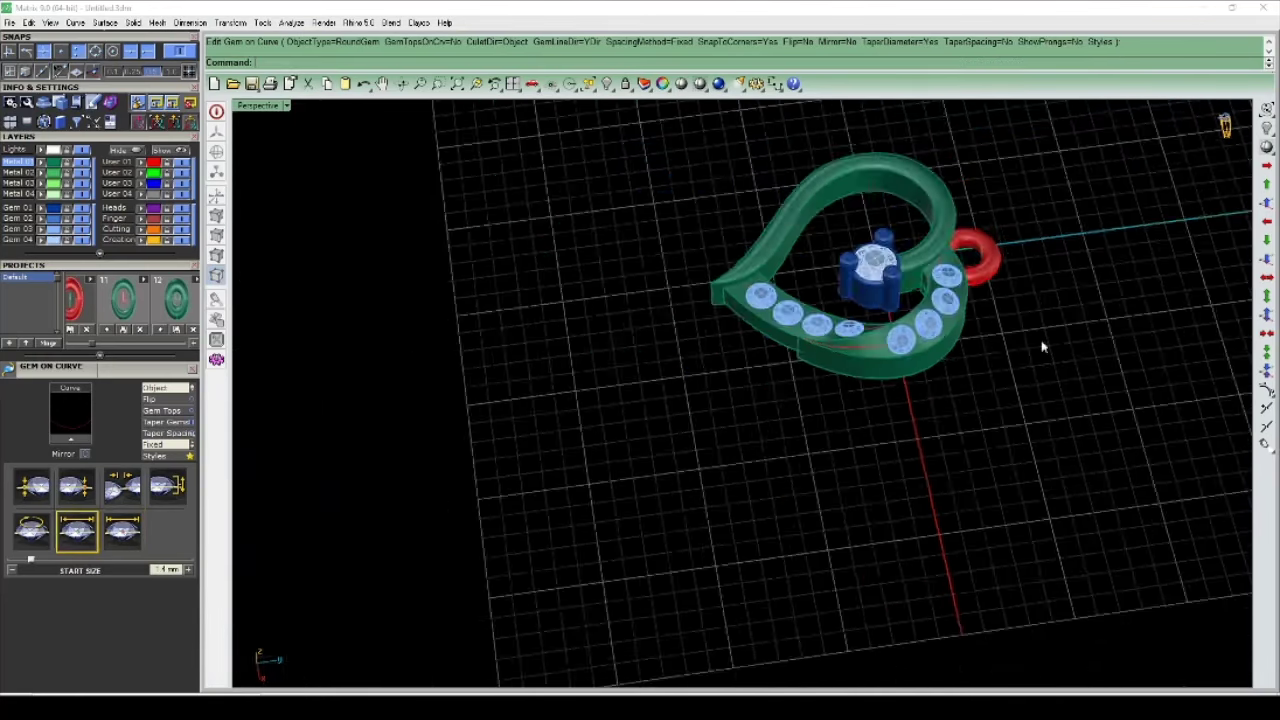
{"action": "mouse_move", "coordinate": [807, 587]}
{"action": "right_mouse_down"}
{"action": "mouse_move", "coordinate": [846, 428]}
{"action": "mouse_move", "coordinate": [882, 388]}
{"action": "right_mouse_up"}
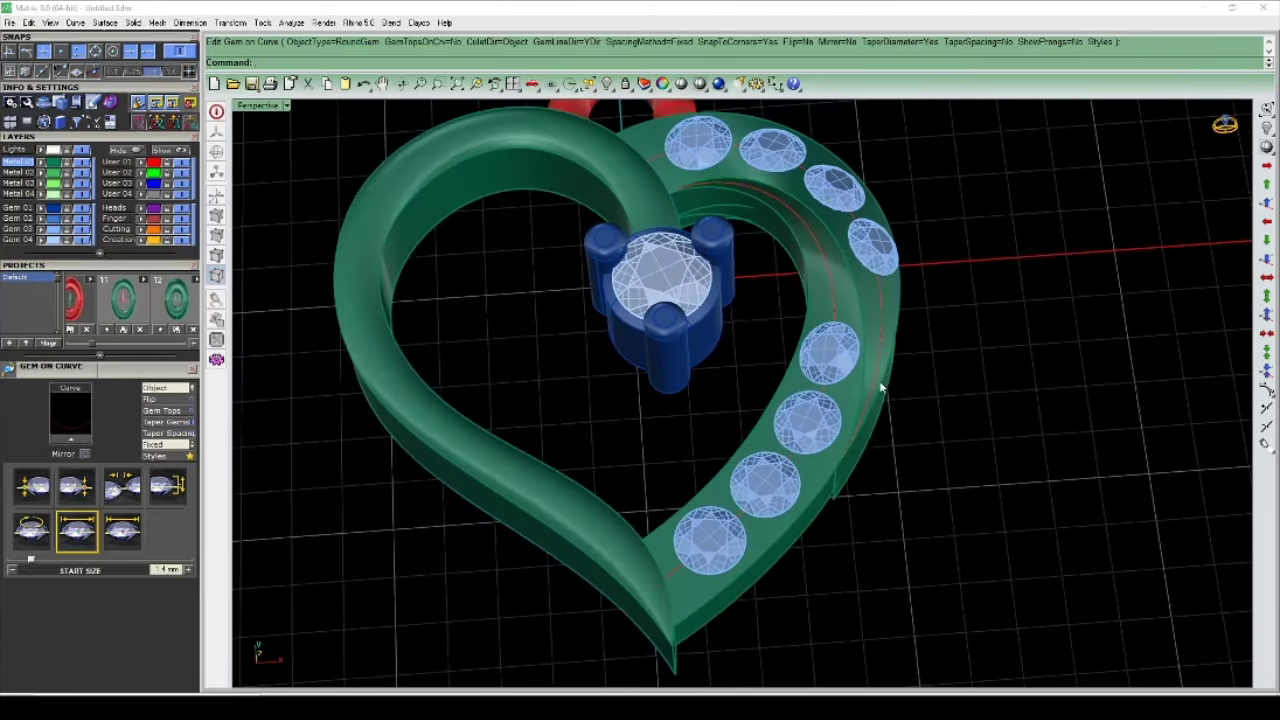
{"action": "left_click", "coordinate": [853, 357]}
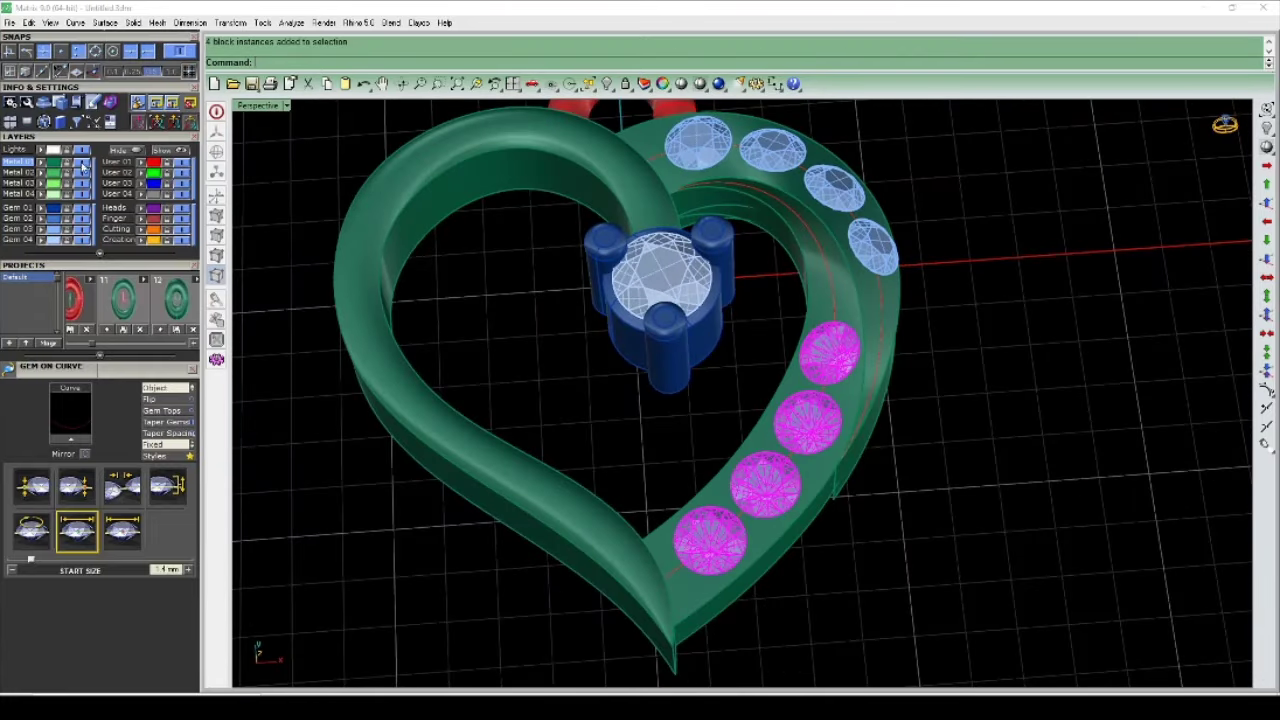
Step: Select all eight accent gems and create gem cutters under them
{"action": "left_click", "coordinate": [760, 172]}
{"action": "left_click_drag", "start_coordinate": [141, 281], "coordinate": [143, 519]}
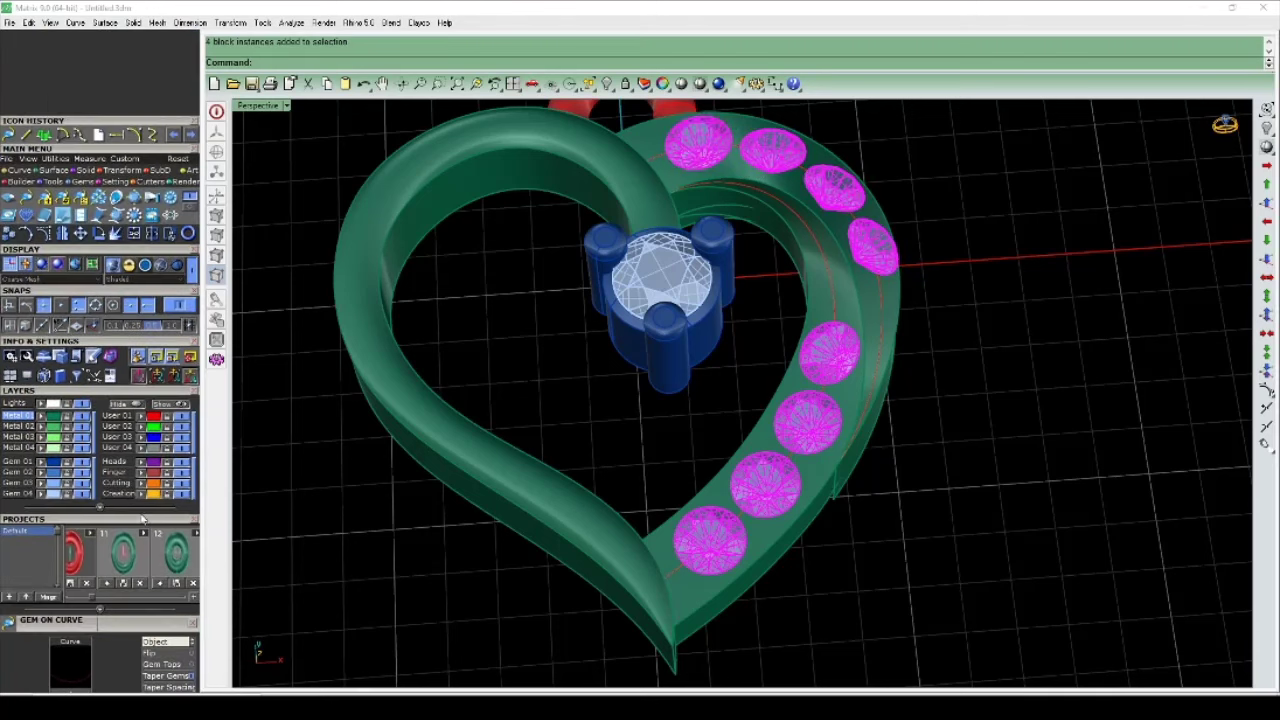
{"action": "left_click", "coordinate": [135, 183]}
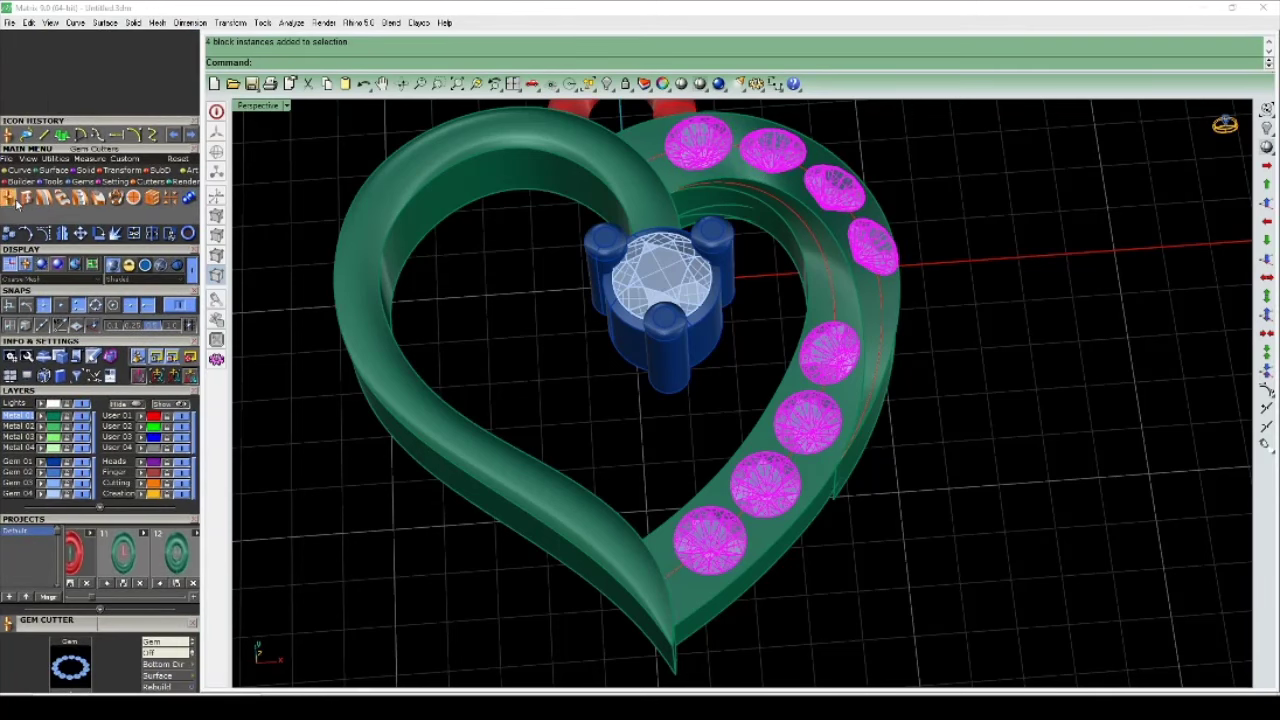
{"action": "left_click", "coordinate": [137, 626]}
{"action": "left_click", "coordinate": [54, 437]}
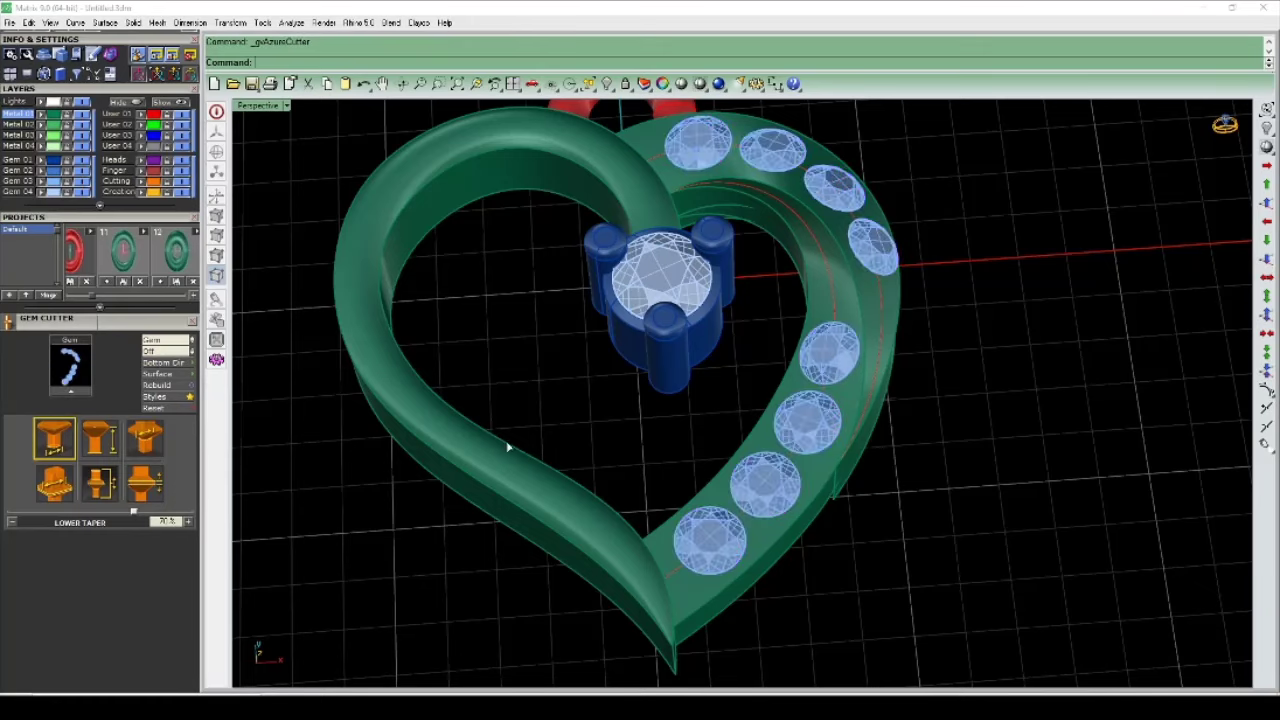
Step: Deepen the cutters' lower depth to about -344% and build them as solid objects
{"action": "mouse_move", "coordinate": [509, 443]}
{"action": "right_mouse_down"}
{"action": "mouse_move", "coordinate": [912, 283]}
{"action": "mouse_move", "coordinate": [600, 300]}
{"action": "right_mouse_up"}
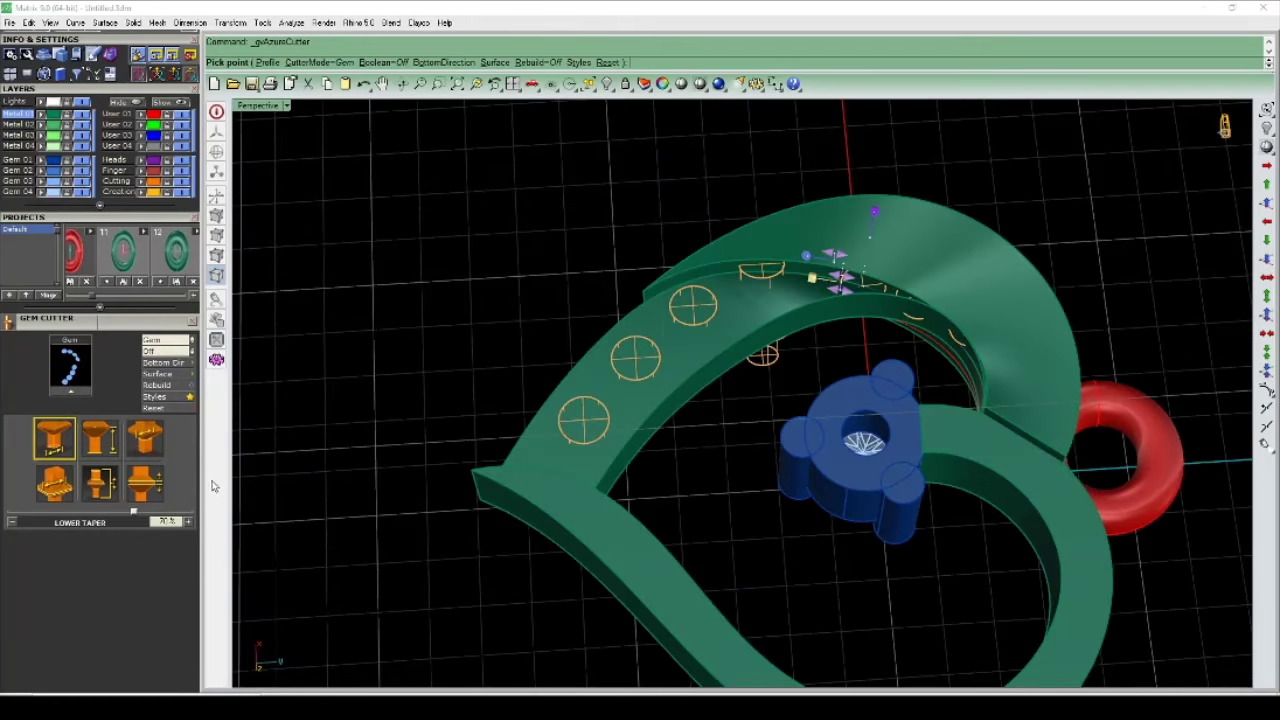
{"action": "left_click", "coordinate": [142, 487]}
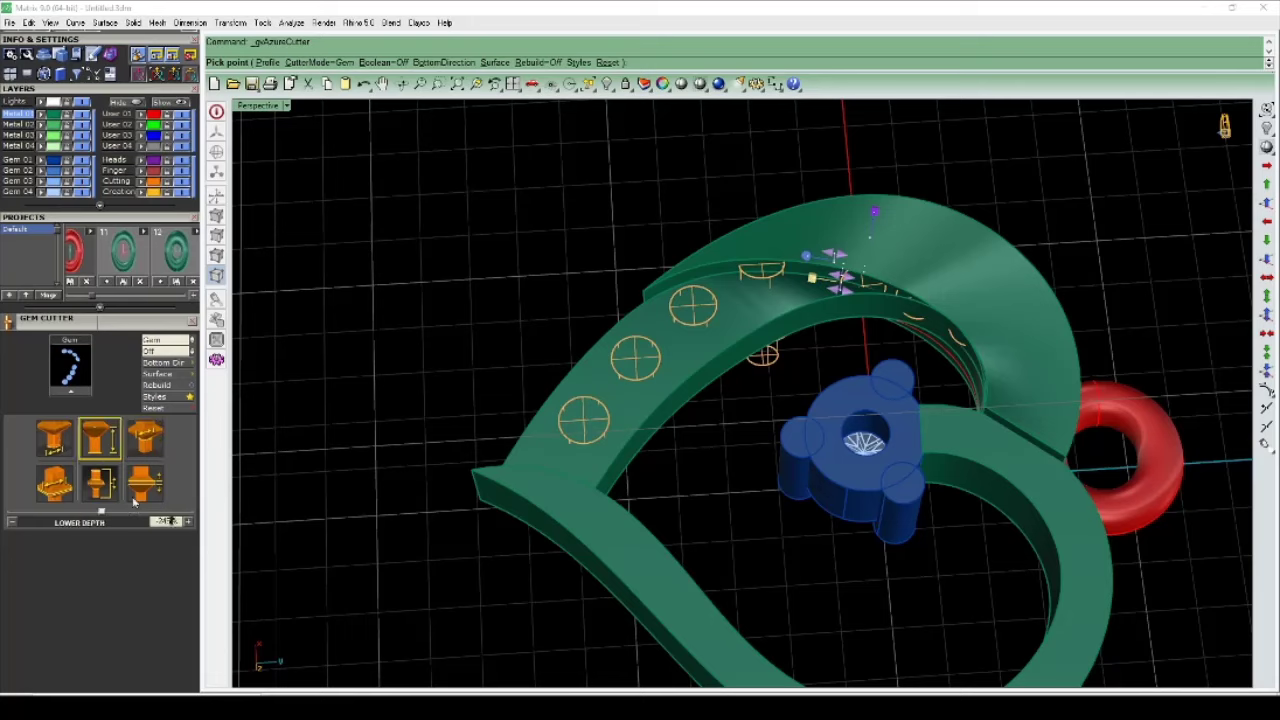
{"action": "left_click_drag", "start_coordinate": [95, 515], "coordinate": [62, 514]}
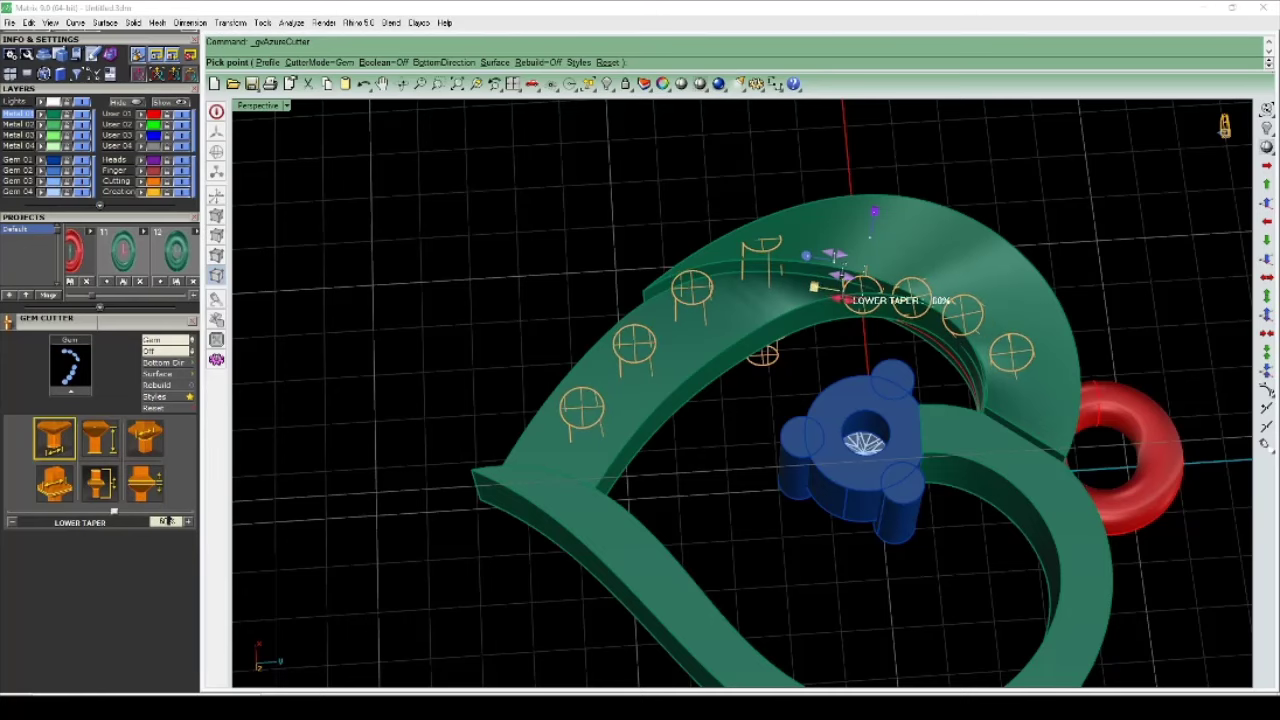
{"action": "mouse_move", "coordinate": [760, 340]}
{"action": "right_mouse_down"}
{"action": "mouse_move", "coordinate": [789, 249]}
{"action": "mouse_move", "coordinate": [806, 420]}
{"action": "mouse_move", "coordinate": [757, 383]}
{"action": "mouse_move", "coordinate": [815, 252]}
{"action": "mouse_move", "coordinate": [741, 285]}
{"action": "mouse_move", "coordinate": [797, 351]}
{"action": "right_mouse_up"}
{"action": "right_click", "coordinate": [815, 252]}
{"action": "scroll", "coordinate": [741, 285], "scroll_direction": "up", "scroll_amount": 5}
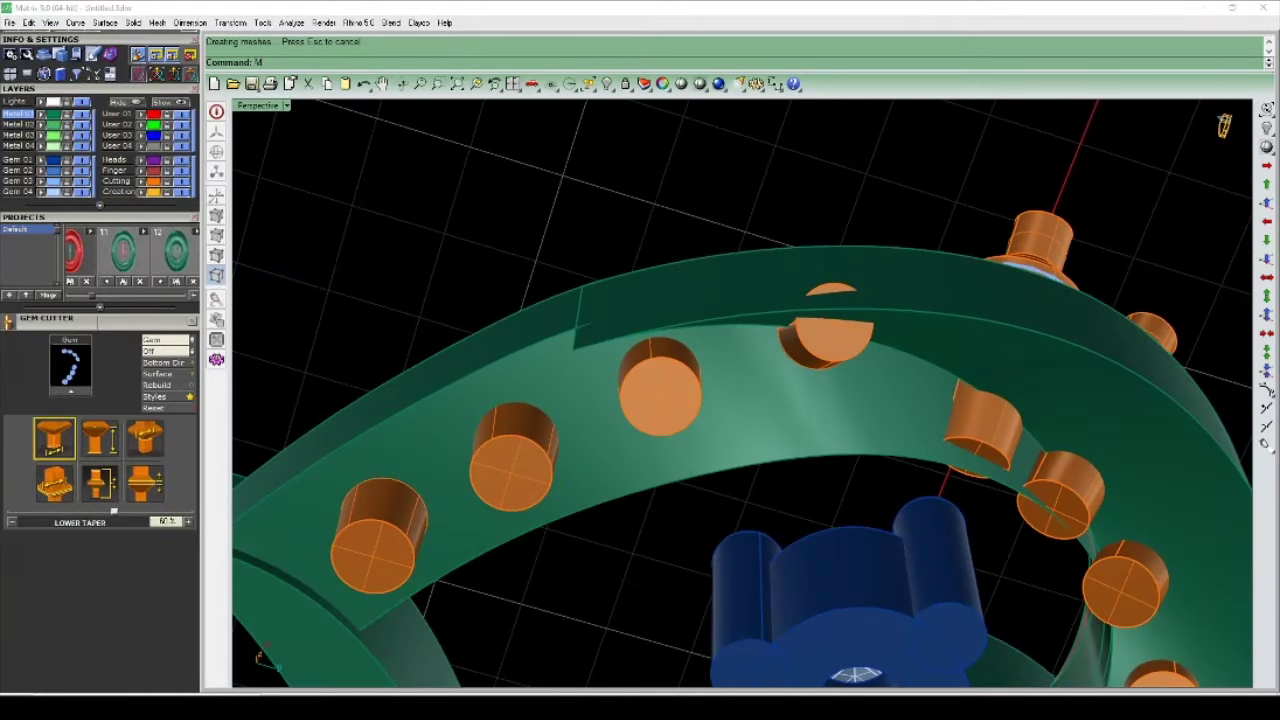
Step: Select the first cutter's top face and move it outward to a new point
{"action": "left_click", "coordinate": [641, 392]}
{"action": "key", "text": "Return"}
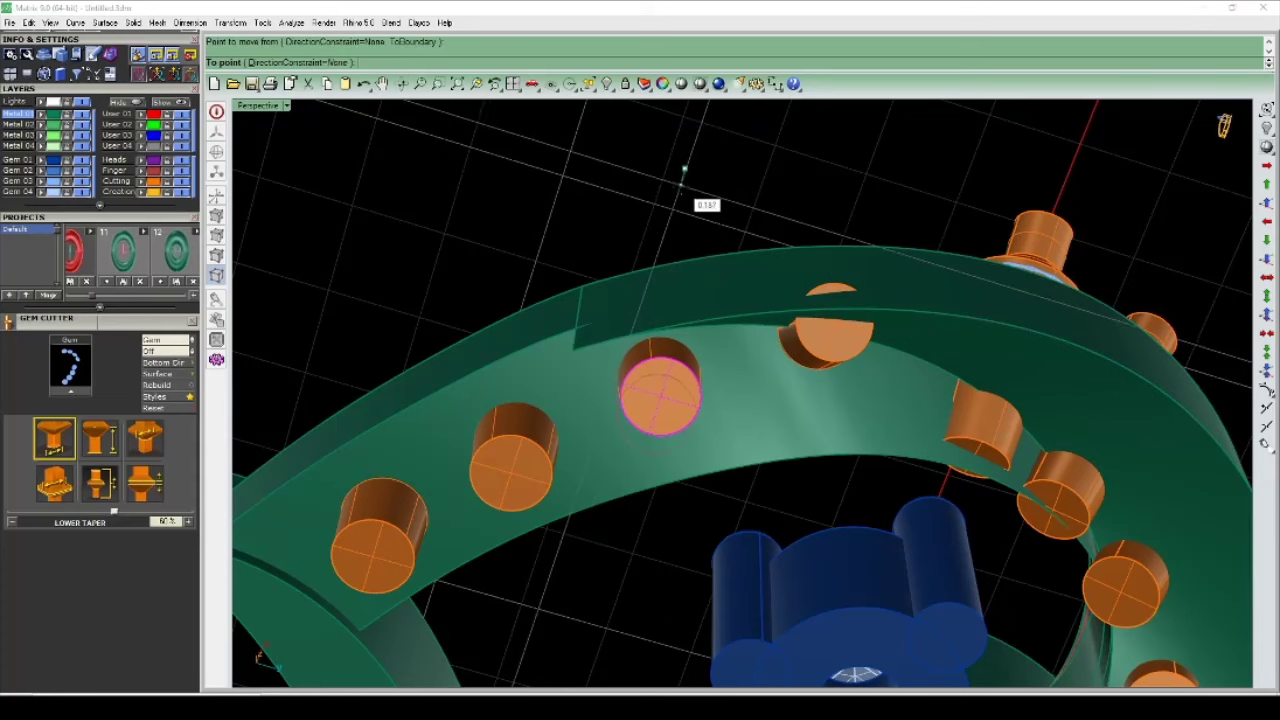
{"action": "left_click", "coordinate": [816, 352]}
{"action": "key", "text": "Return"}
{"action": "left_click", "coordinate": [830, 148]}
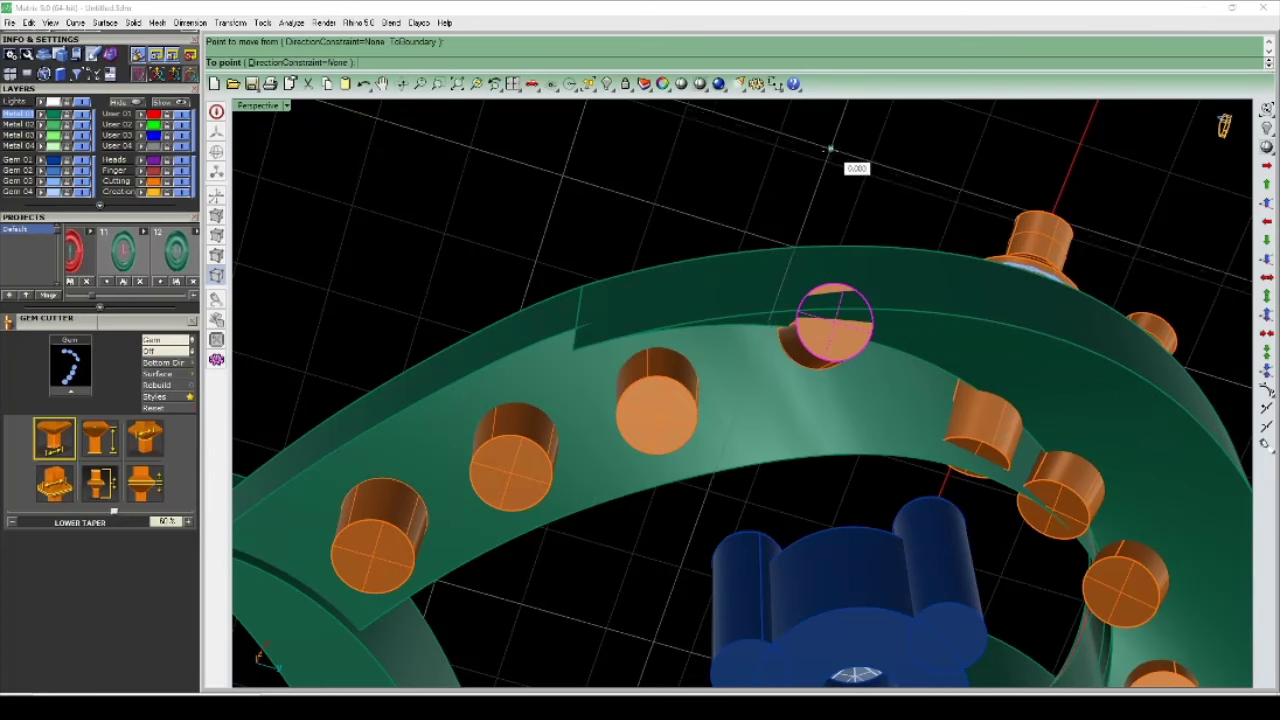
{"action": "left_click", "coordinate": [803, 208]}
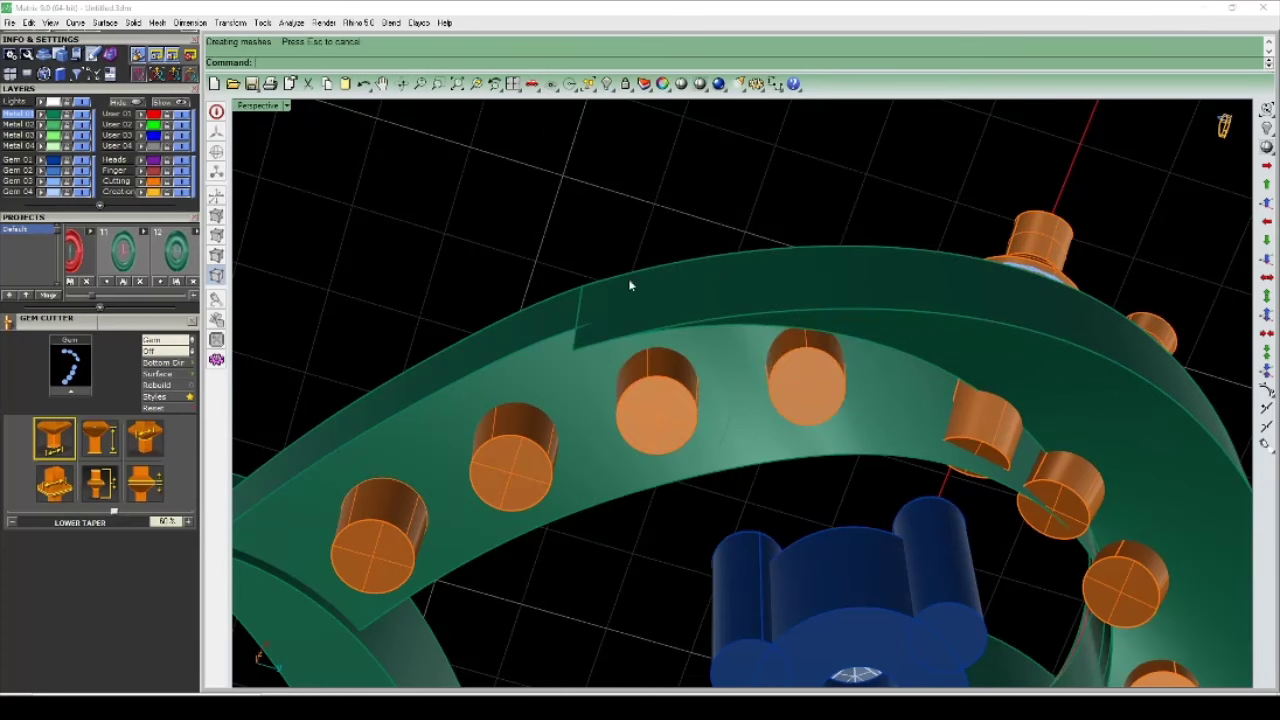
{"action": "scroll", "coordinate": [803, 208], "scroll_direction": "down", "scroll_amount": 5}
{"action": "right_click_drag", "start_coordinate": [803, 208], "coordinate": [855, 342]}
{"action": "scroll", "coordinate": [855, 342], "scroll_direction": "up", "scroll_amount": 3}
Step: Move the next cutter's top face upward, then end the move
{"action": "left_click", "coordinate": [856, 341]}
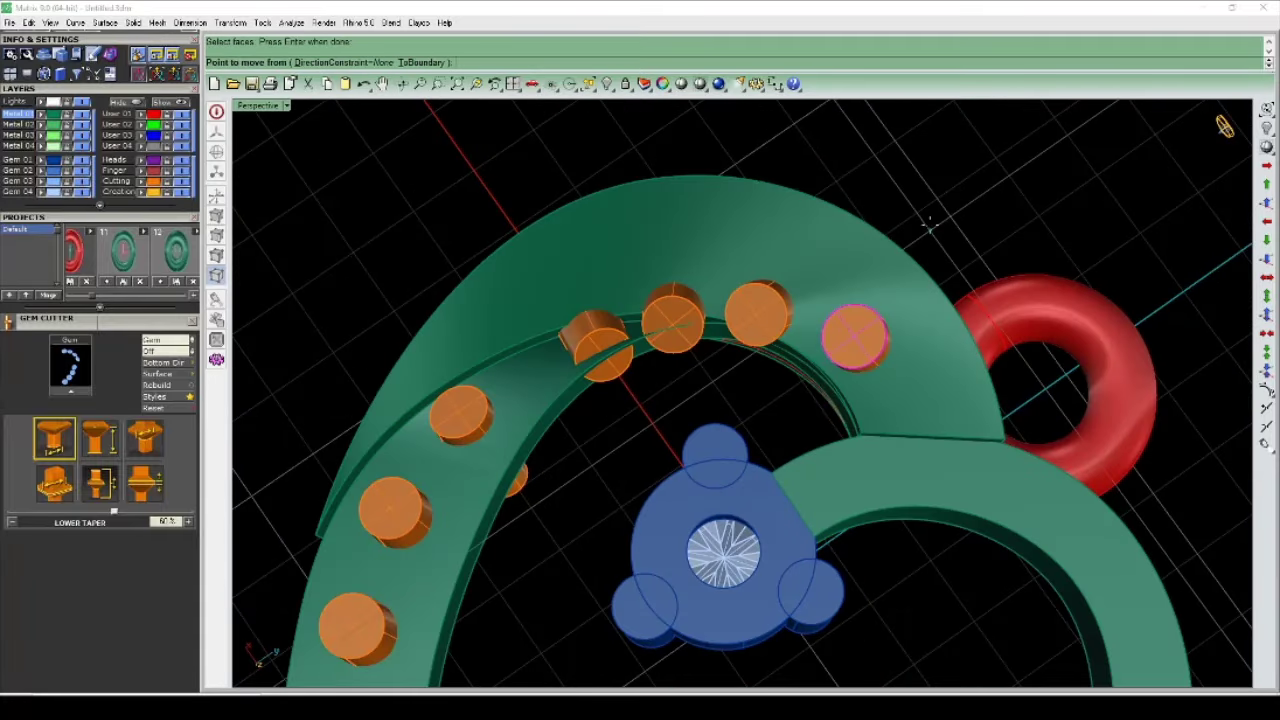
{"action": "left_click", "coordinate": [757, 313]}
{"action": "key", "text": "Return"}
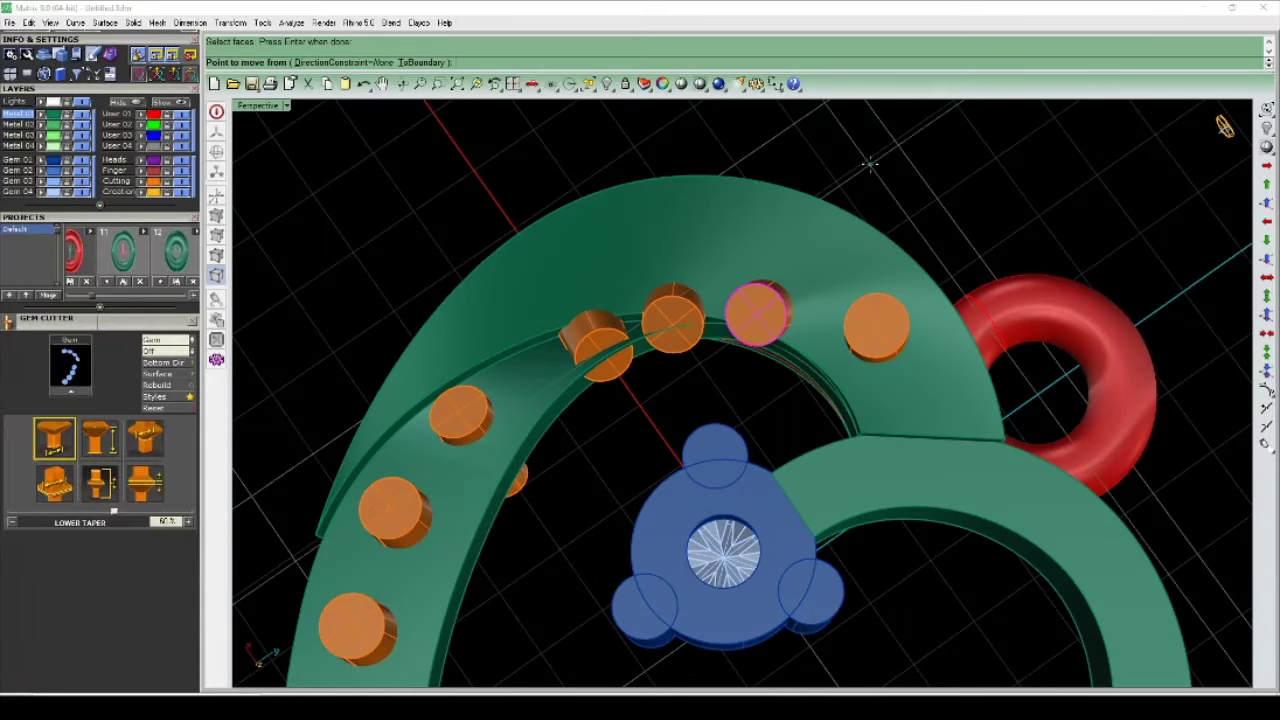
{"action": "left_click", "coordinate": [870, 171]}
{"action": "left_click", "coordinate": [900, 128]}
{"action": "scroll", "coordinate": [835, 241], "scroll_direction": "down", "scroll_amount": 5}
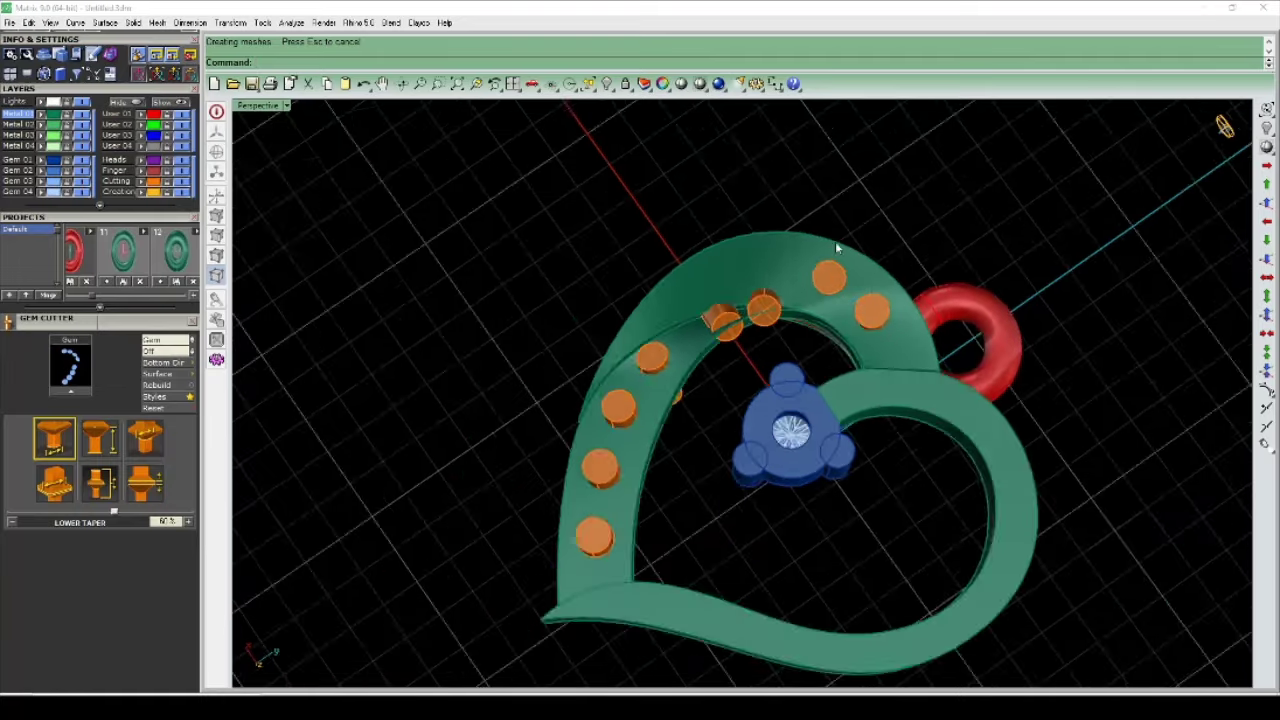
{"action": "right_click_drag", "start_coordinate": [835, 241], "coordinate": [797, 300]}
{"action": "scroll", "coordinate": [797, 300], "scroll_direction": "up", "scroll_amount": 4}
{"action": "scroll", "coordinate": [797, 300], "scroll_direction": "down", "scroll_amount": 4}
{"action": "key", "text": "Return"}
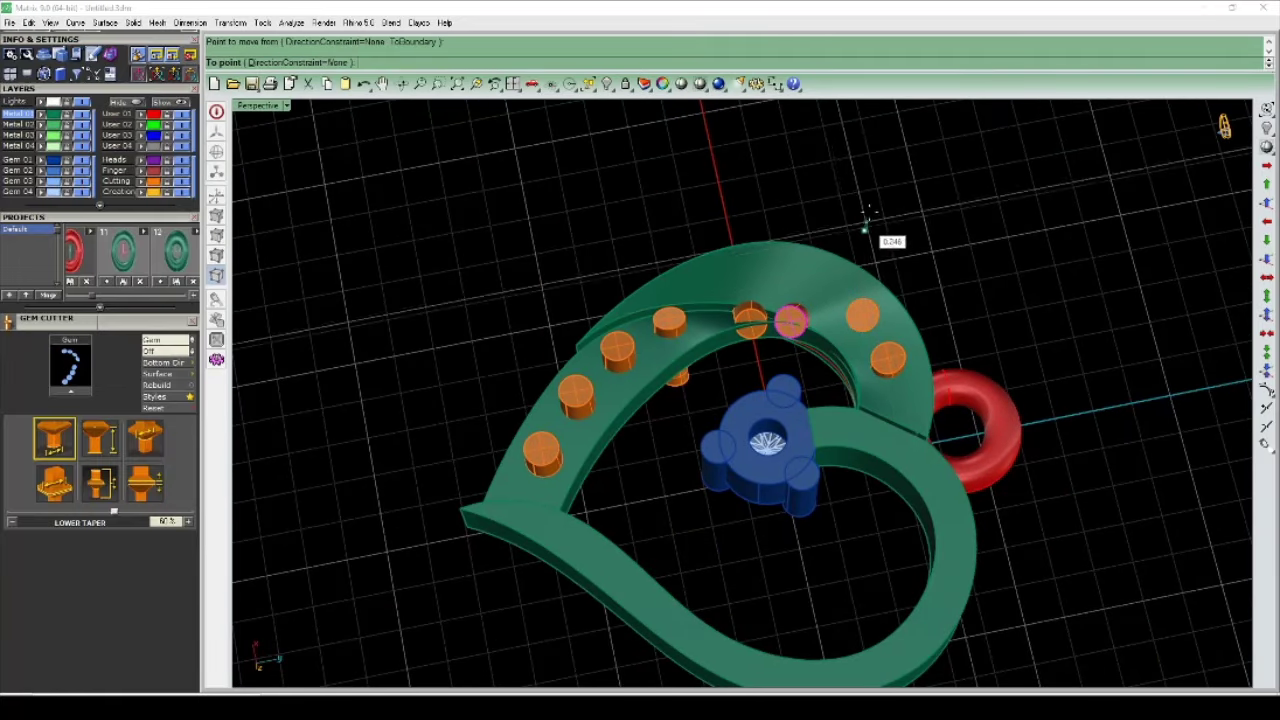
Step: Move two more cutter top faces up-left along the band
{"action": "scroll", "coordinate": [855, 283], "scroll_direction": "up", "scroll_amount": 1}
{"action": "left_click", "coordinate": [774, 303]}
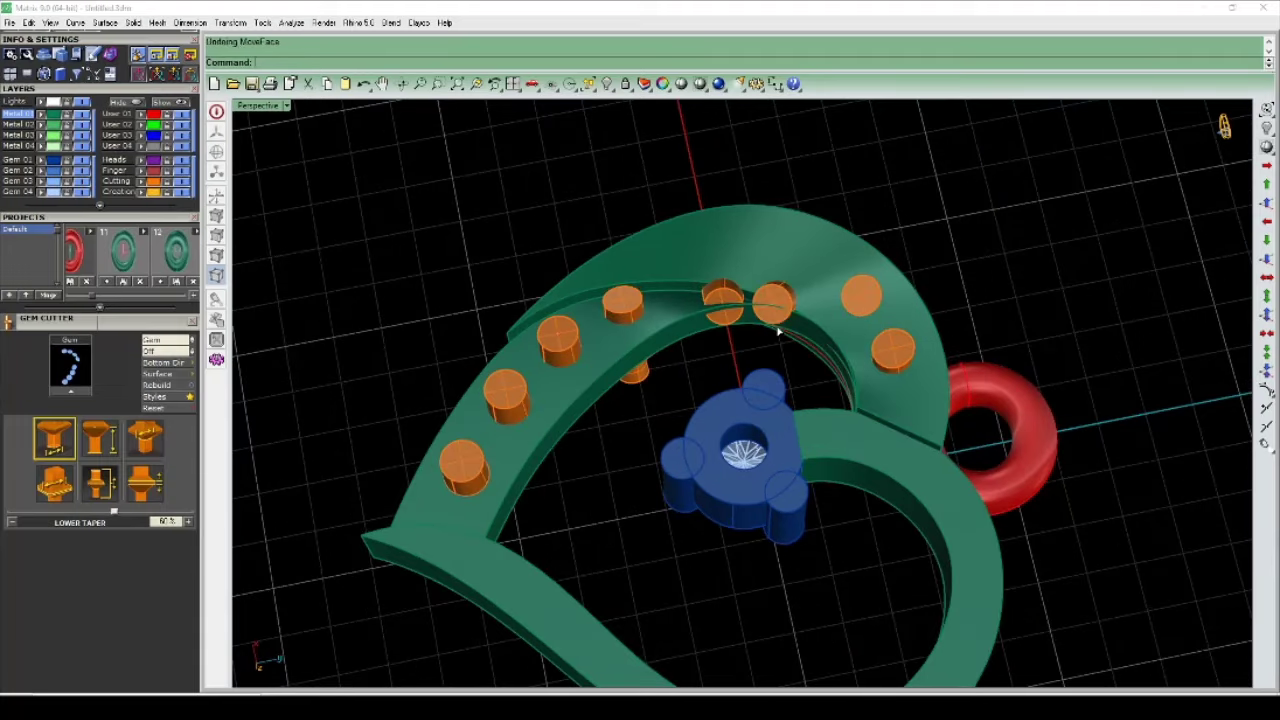
{"action": "mouse_move", "coordinate": [774, 303]}
{"action": "right_mouse_down"}
{"action": "mouse_move", "coordinate": [852, 229]}
{"action": "mouse_move", "coordinate": [650, 170]}
{"action": "right_mouse_up"}
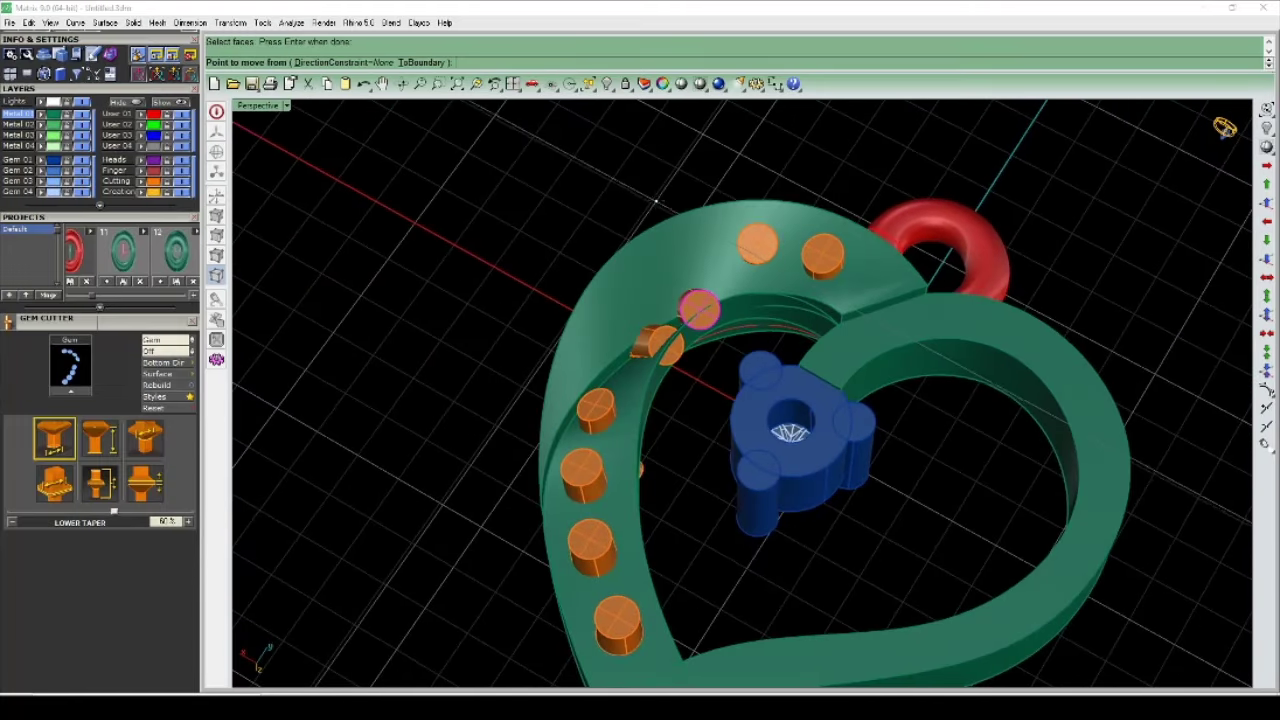
{"action": "key", "text": "Return"}
{"action": "left_click", "coordinate": [650, 170]}
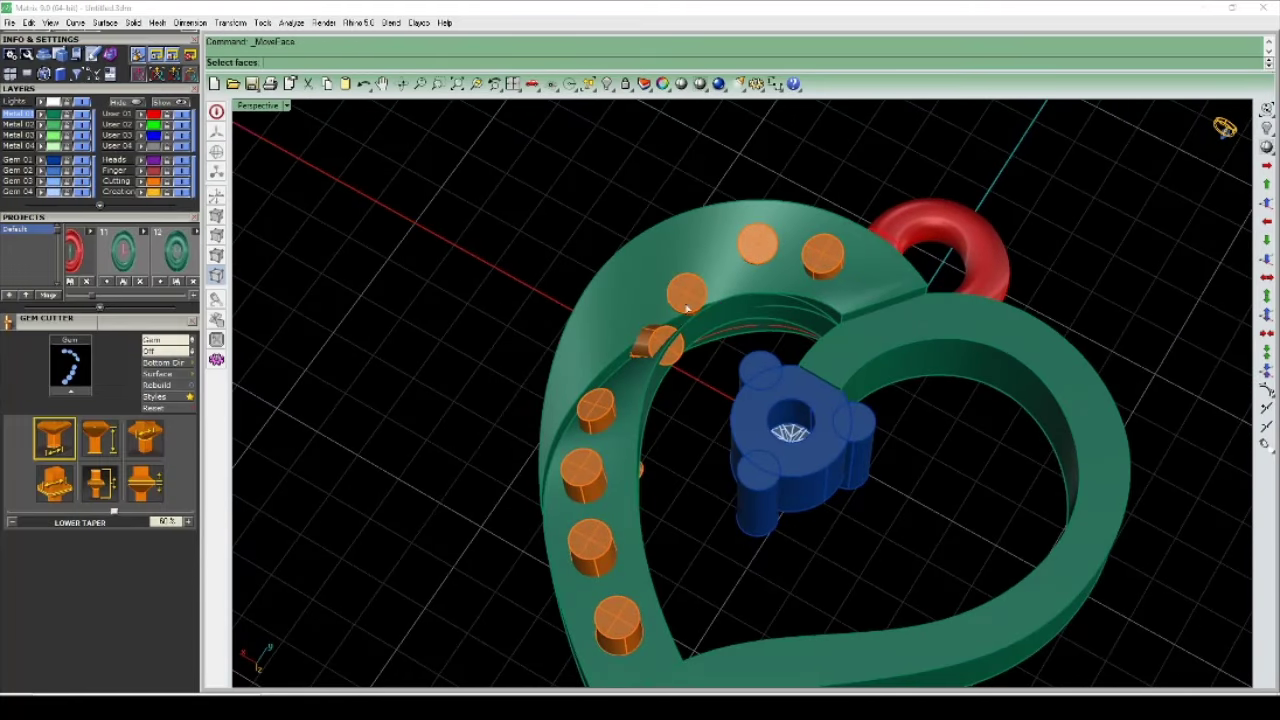
{"action": "key", "text": "Return"}
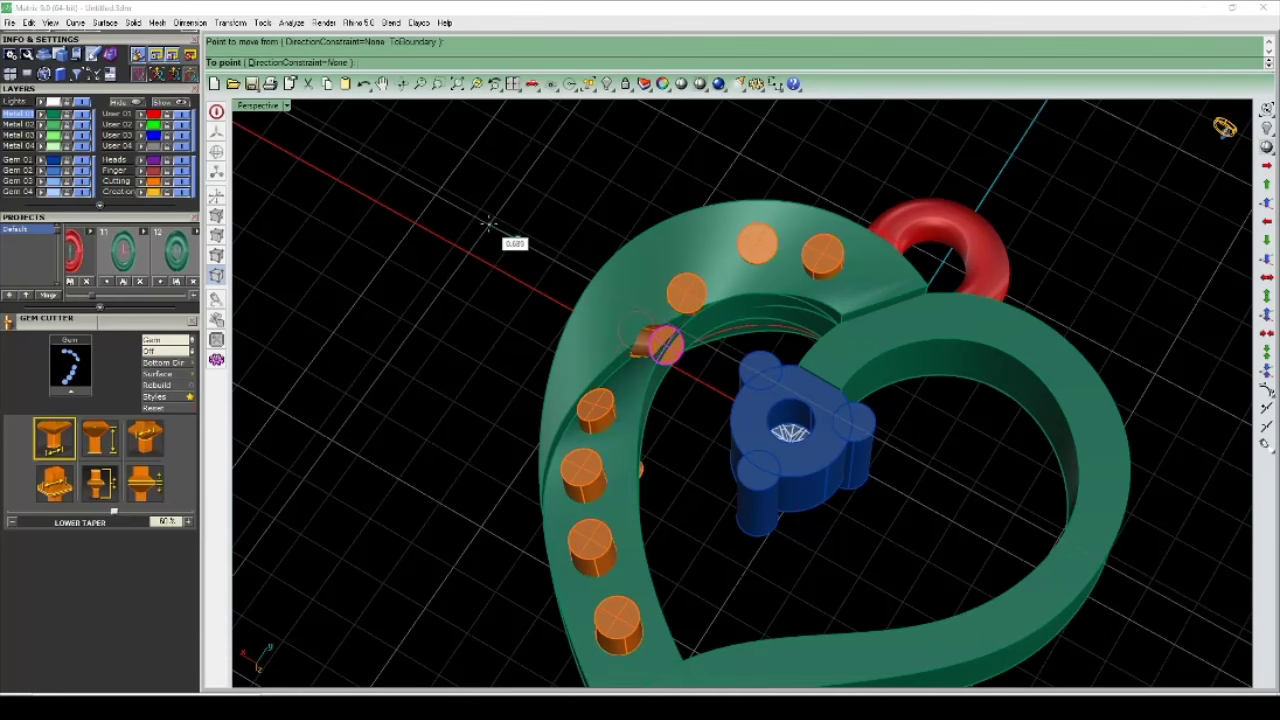
{"action": "left_click", "coordinate": [502, 234]}
{"action": "scroll", "coordinate": [645, 365], "scroll_direction": "up", "scroll_amount": 2}
{"action": "left_click", "coordinate": [634, 325]}
{"action": "key", "text": "Return"}
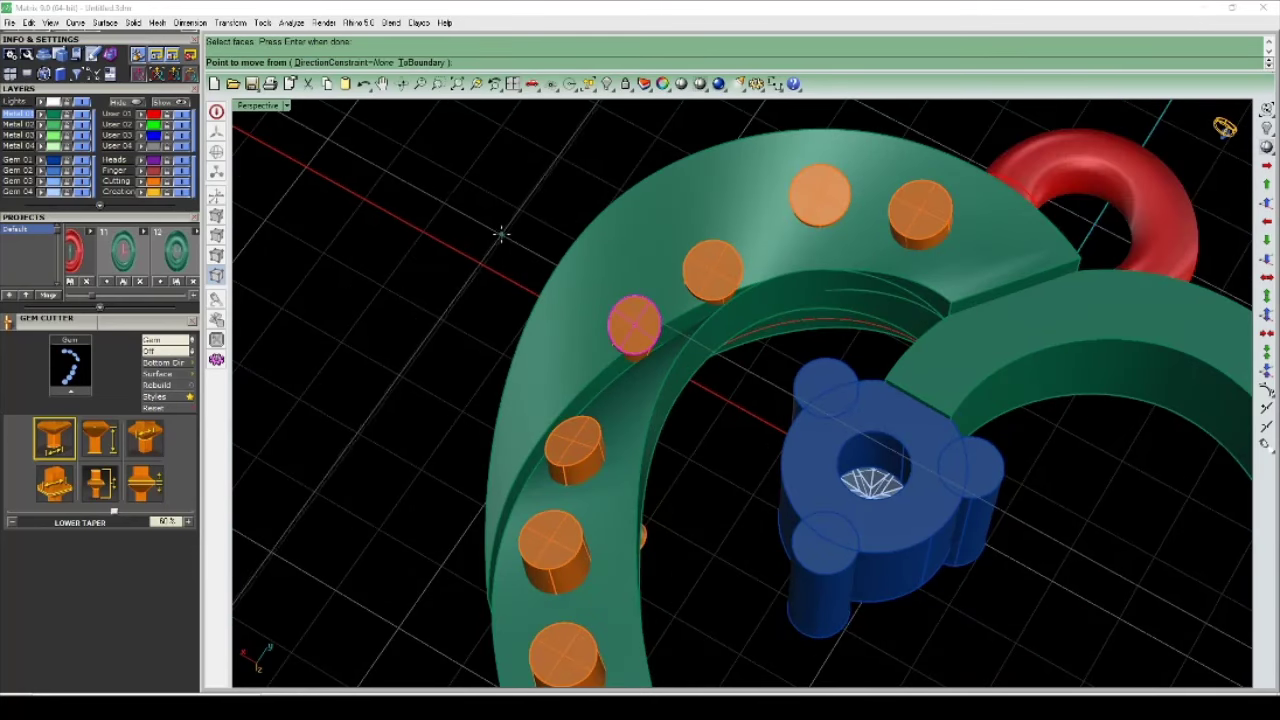
{"action": "left_click", "coordinate": [498, 230]}
{"action": "left_click", "coordinate": [496, 231]}
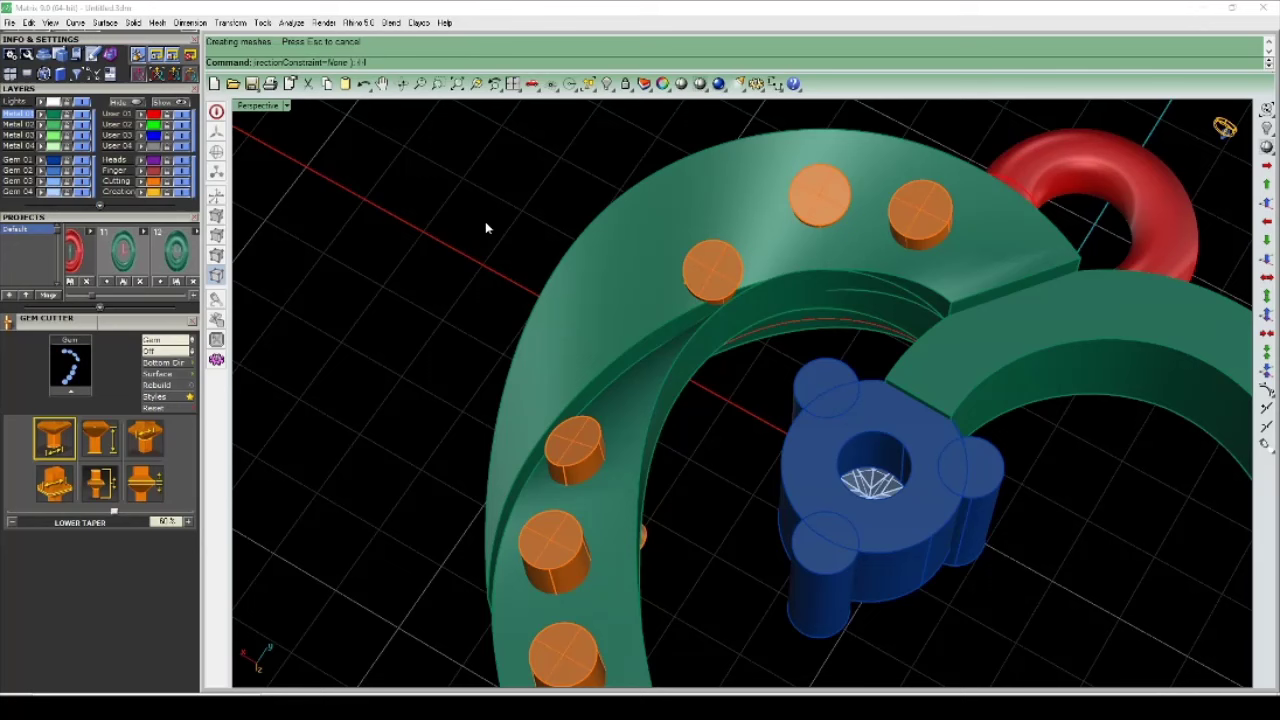
Step: Reposition the next cutter face and one on the left band
{"action": "left_click", "coordinate": [634, 323]}
{"action": "key", "text": "Return"}
{"action": "mouse_move", "coordinate": [735, 285]}
{"action": "right_mouse_down"}
{"action": "mouse_move", "coordinate": [714, 222]}
{"action": "mouse_move", "coordinate": [590, 500]}
{"action": "right_mouse_up"}
{"action": "scroll", "coordinate": [580, 530], "scroll_direction": "up", "scroll_amount": 3}
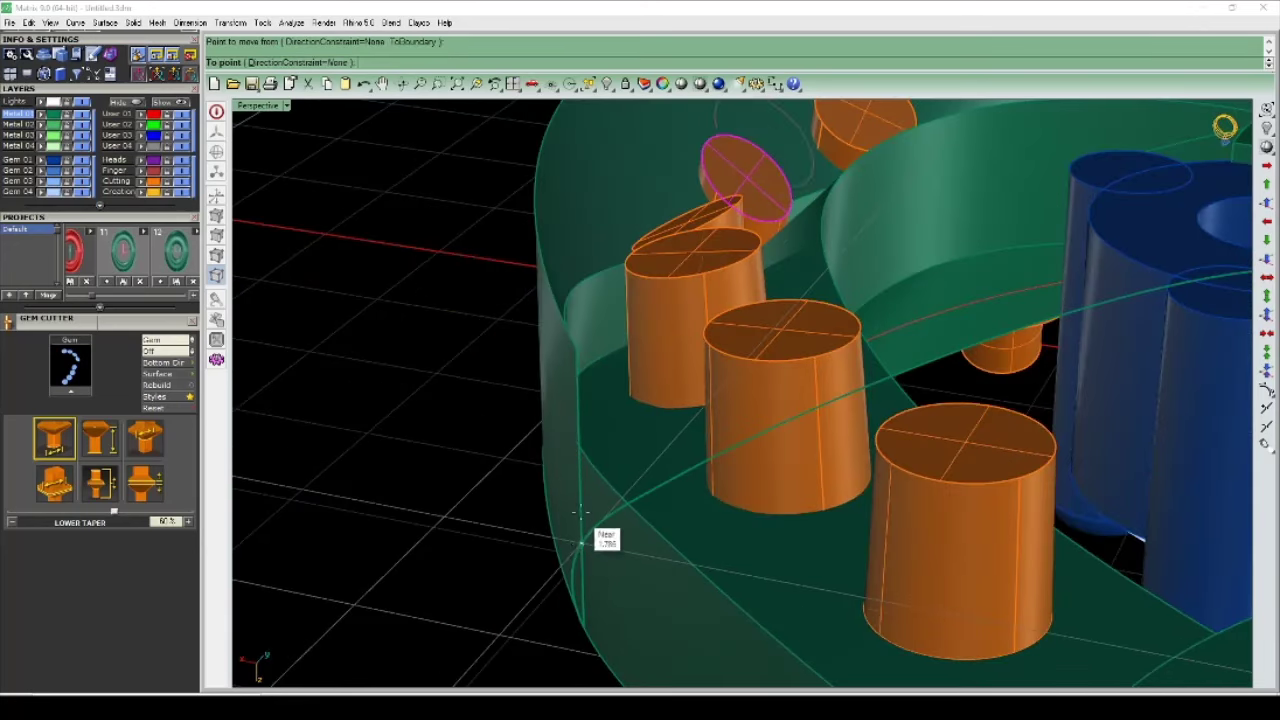
{"action": "left_click", "coordinate": [582, 478]}
{"action": "scroll", "coordinate": [712, 437], "scroll_direction": "down", "scroll_amount": 5}
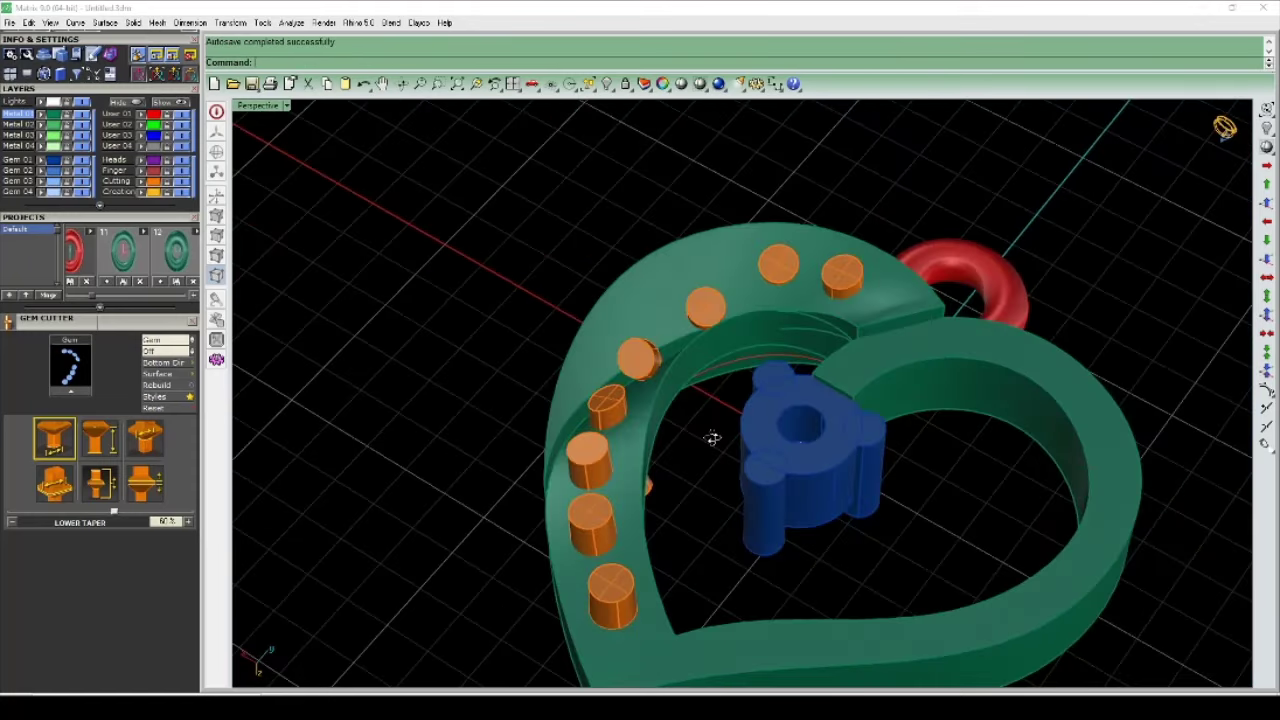
{"action": "right_click_drag", "start_coordinate": [712, 437], "coordinate": [655, 460]}
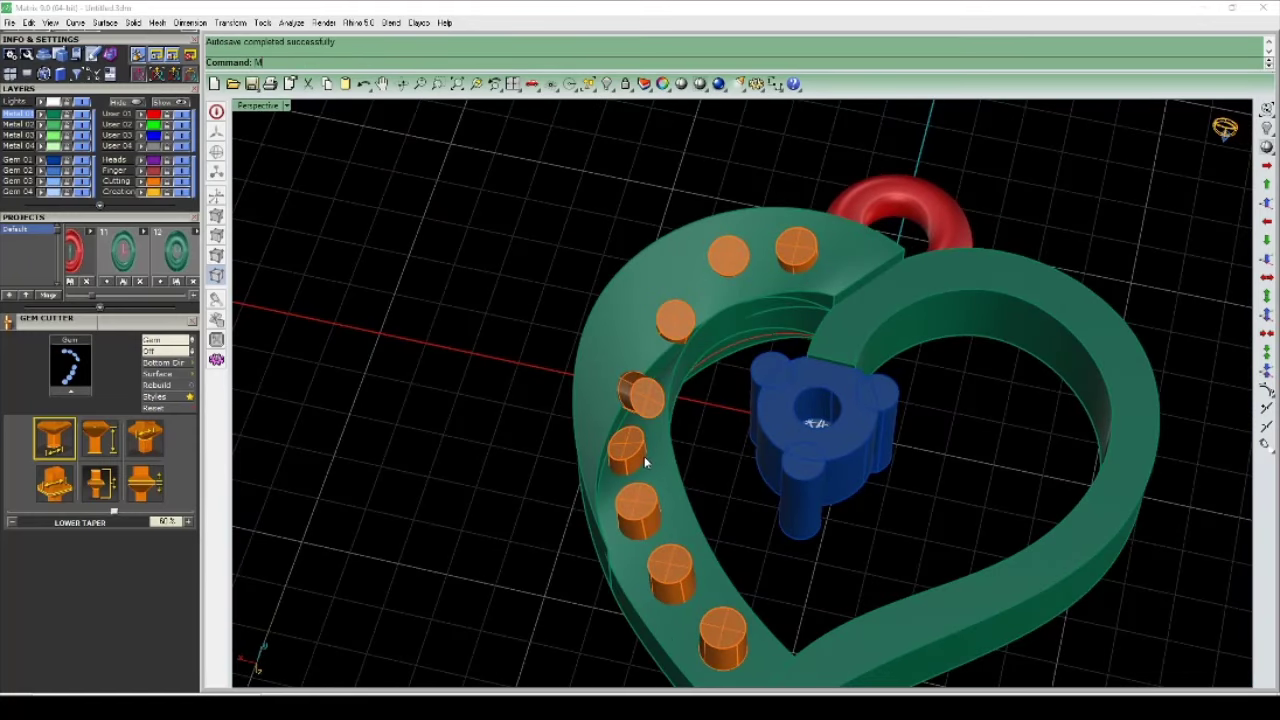
{"action": "left_click", "coordinate": [632, 403]}
{"action": "key", "text": "Return"}
{"action": "left_click", "coordinate": [588, 391]}
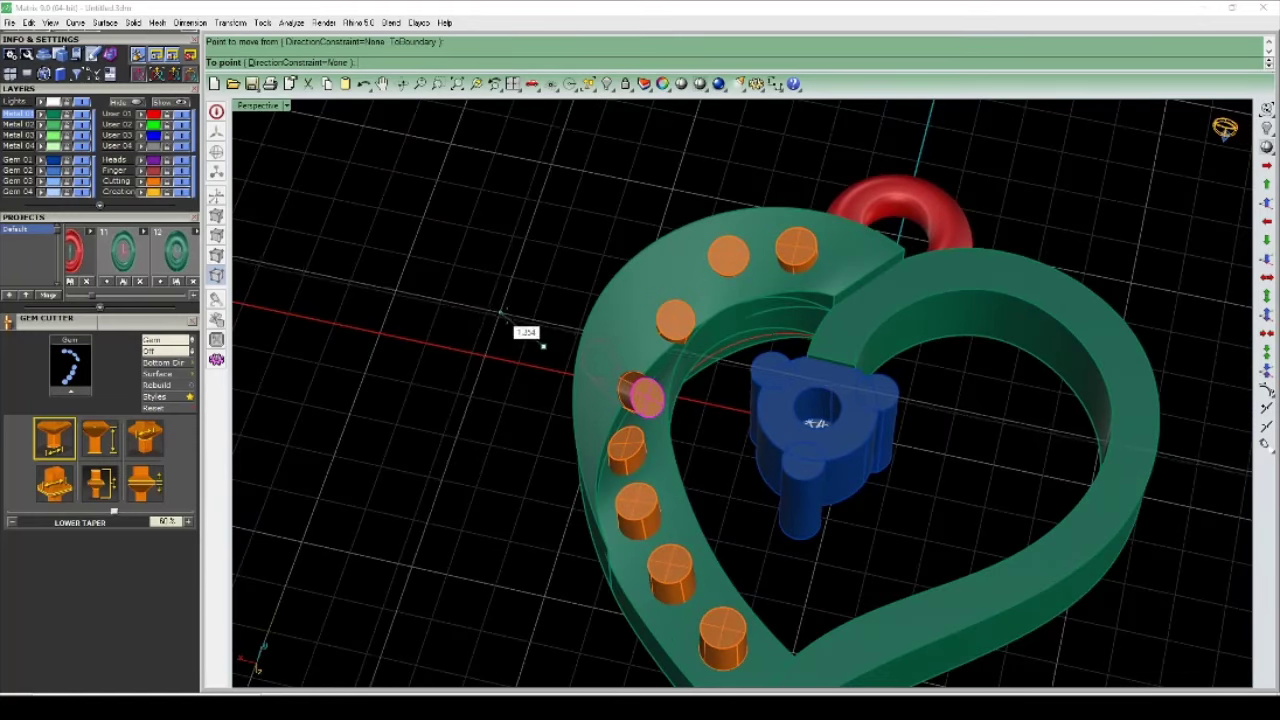
{"action": "left_click", "coordinate": [515, 321]}
{"action": "mouse_move", "coordinate": [515, 321]}
{"action": "right_mouse_down"}
{"action": "mouse_move", "coordinate": [629, 362]}
{"action": "mouse_move", "coordinate": [552, 220]}
{"action": "mouse_move", "coordinate": [469, 249]}
{"action": "mouse_move", "coordinate": [684, 367]}
{"action": "mouse_move", "coordinate": [652, 398]}
{"action": "right_mouse_up"}
{"action": "scroll", "coordinate": [650, 398], "scroll_direction": "up", "scroll_amount": 3}
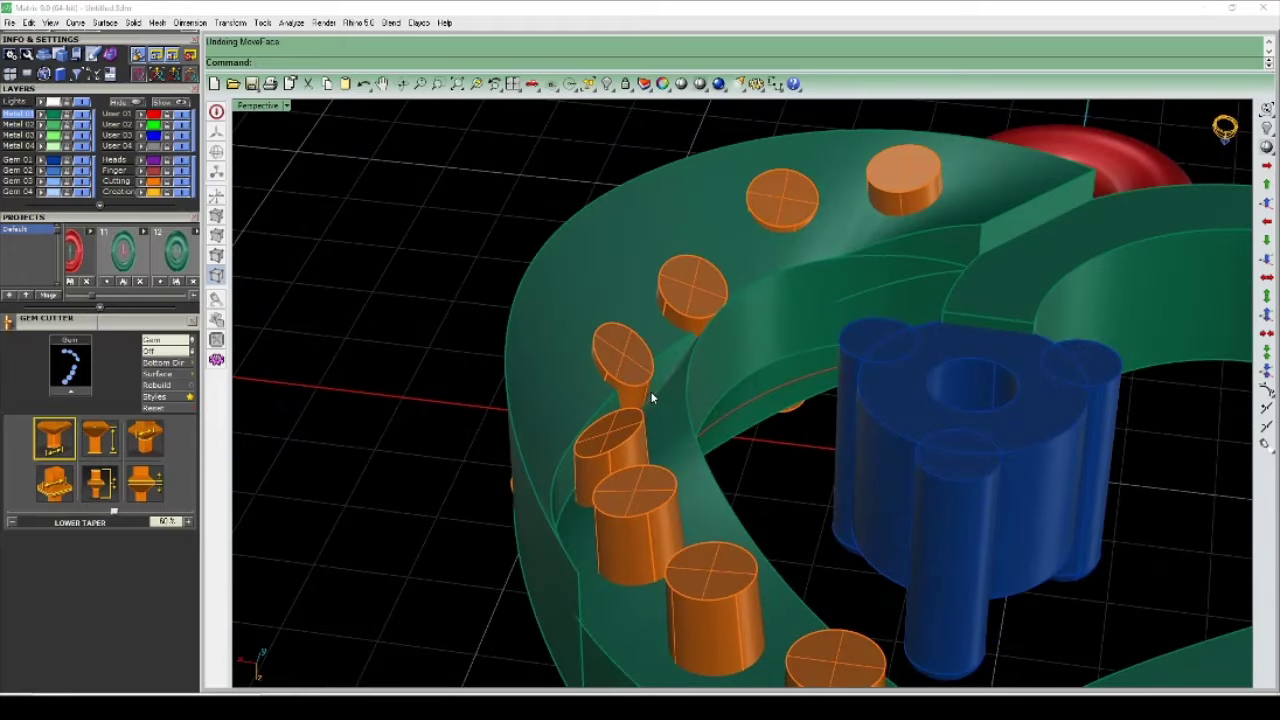
Step: Move two more cutter faces to new spots, checking them from above
{"action": "mouse_move", "coordinate": [634, 352]}
{"action": "right_mouse_down"}
{"action": "mouse_move", "coordinate": [672, 372]}
{"action": "mouse_move", "coordinate": [325, 365]}
{"action": "mouse_move", "coordinate": [369, 369]}
{"action": "right_mouse_up"}
{"action": "key", "text": "Return"}
{"action": "scroll", "coordinate": [325, 365], "scroll_direction": "up", "scroll_amount": 3}
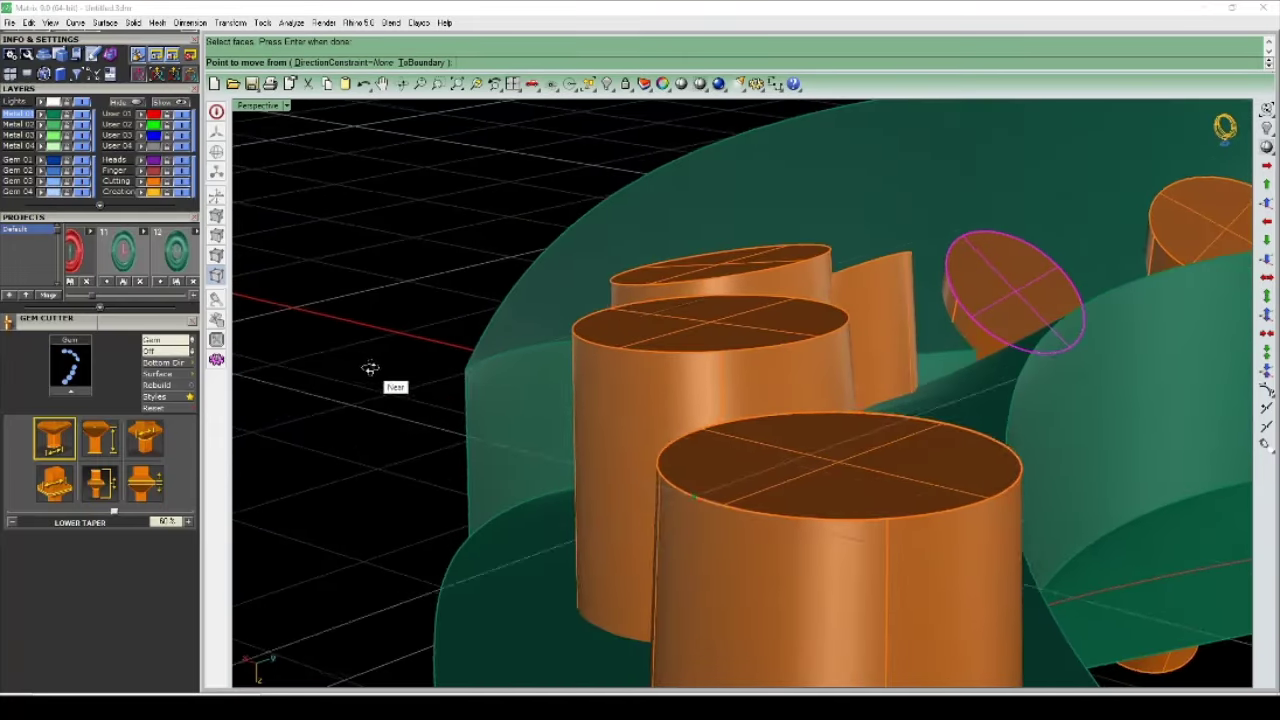
{"action": "left_click", "coordinate": [474, 443]}
{"action": "left_click", "coordinate": [467, 395]}
{"action": "scroll", "coordinate": [467, 395], "scroll_direction": "down", "scroll_amount": 3}
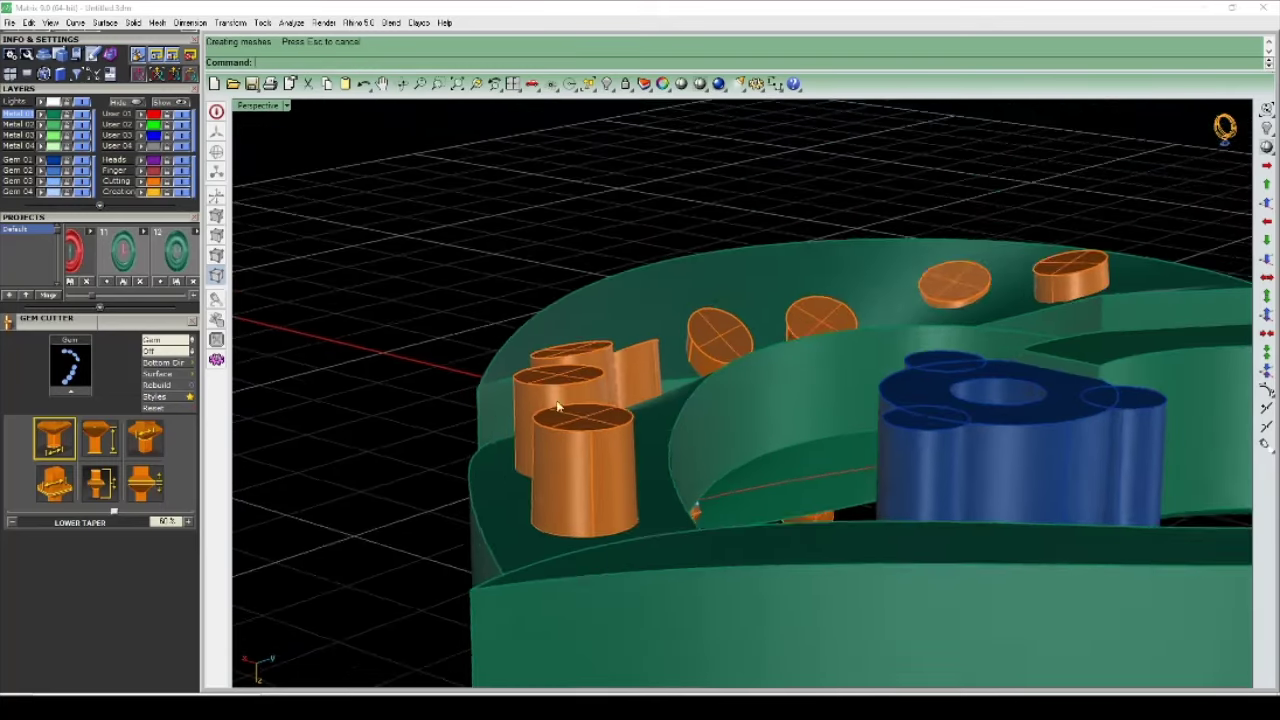
{"action": "mouse_move", "coordinate": [467, 395]}
{"action": "right_mouse_down"}
{"action": "mouse_move", "coordinate": [800, 511]}
{"action": "mouse_move", "coordinate": [820, 486]}
{"action": "mouse_move", "coordinate": [822, 553]}
{"action": "mouse_move", "coordinate": [814, 523]}
{"action": "mouse_move", "coordinate": [843, 280]}
{"action": "right_mouse_up"}
{"action": "mouse_move", "coordinate": [797, 345]}
{"action": "right_mouse_down"}
{"action": "mouse_move", "coordinate": [686, 331]}
{"action": "mouse_move", "coordinate": [520, 471]}
{"action": "right_mouse_up"}
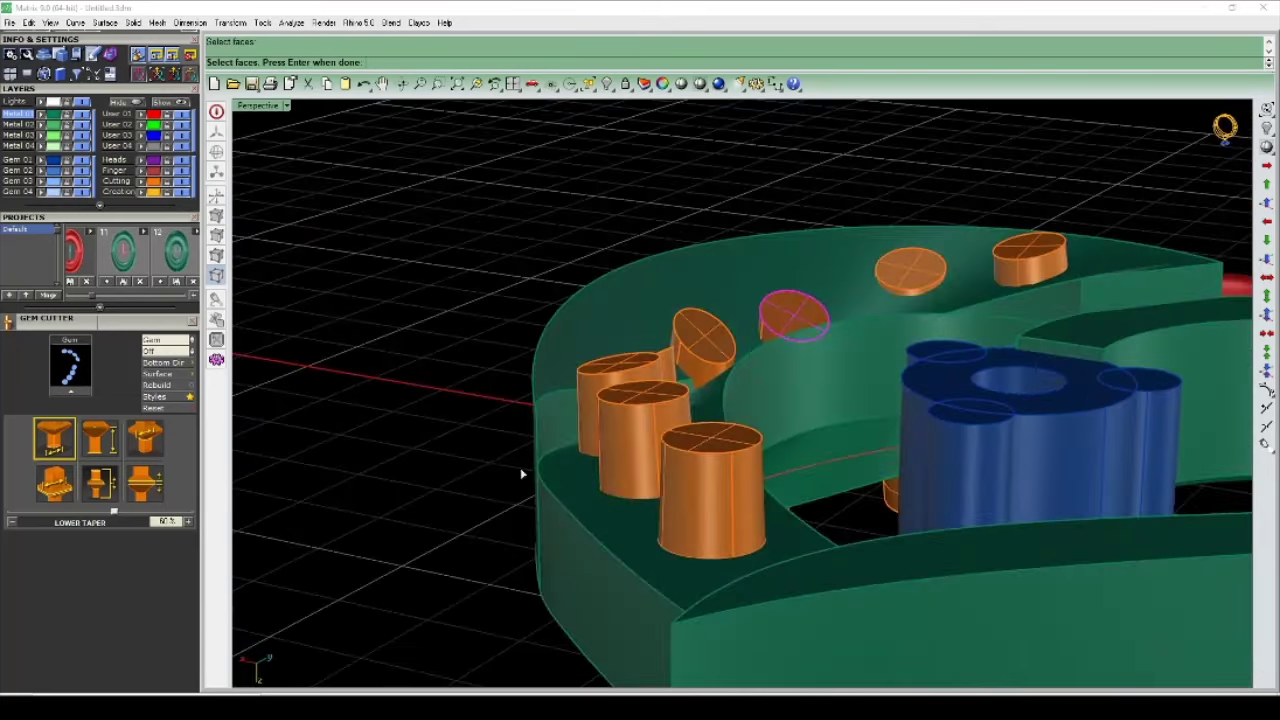
{"action": "scroll", "coordinate": [520, 471], "scroll_direction": "up", "scroll_amount": 5}
{"action": "key", "text": "Return"}
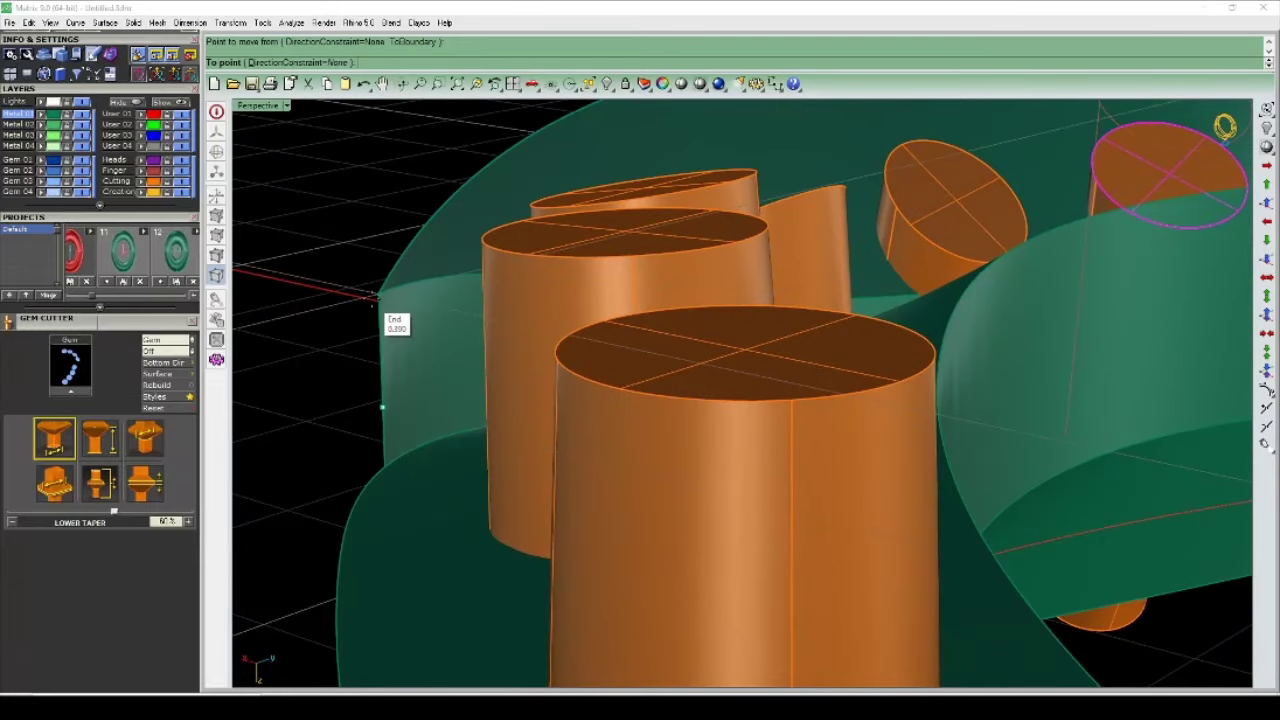
{"action": "key", "text": "Escape"}
{"action": "scroll", "coordinate": [400, 323], "scroll_direction": "down", "scroll_amount": 5}
{"action": "right_click_drag", "start_coordinate": [744, 258], "coordinate": [739, 397]}
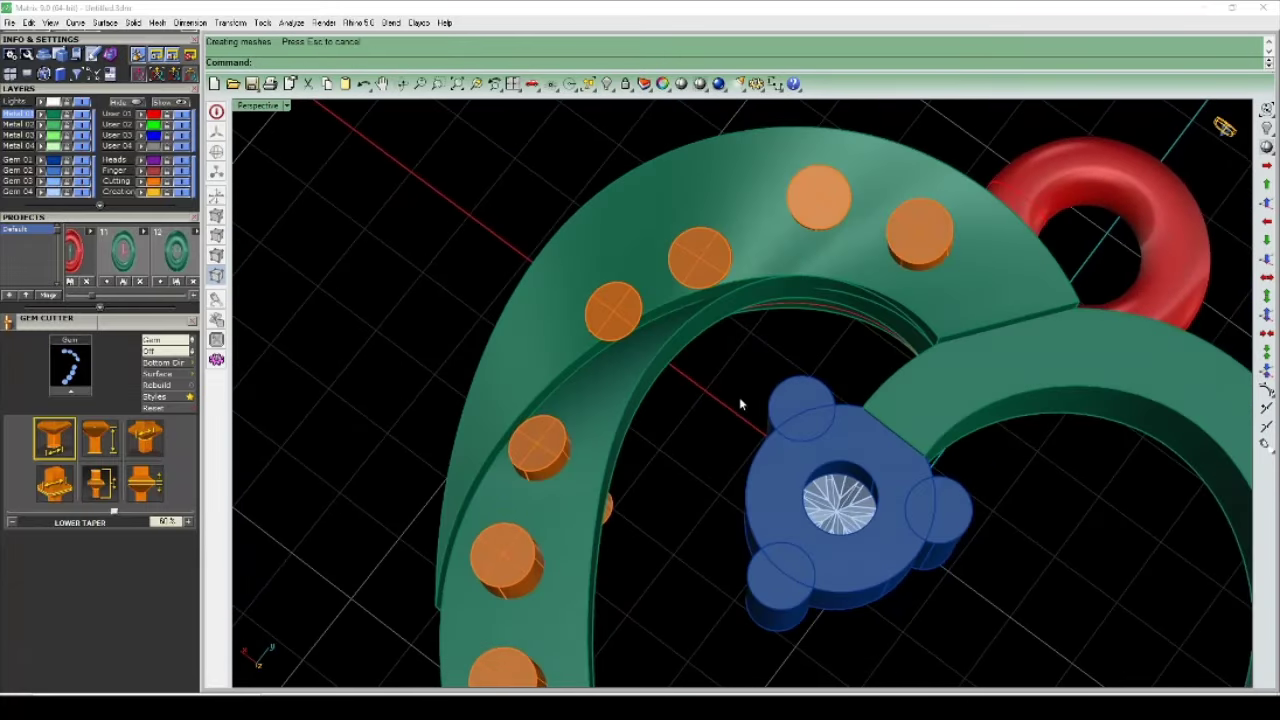
{"action": "scroll", "coordinate": [736, 379], "scroll_direction": "down", "scroll_amount": 3}
{"action": "key", "text": "Return"}
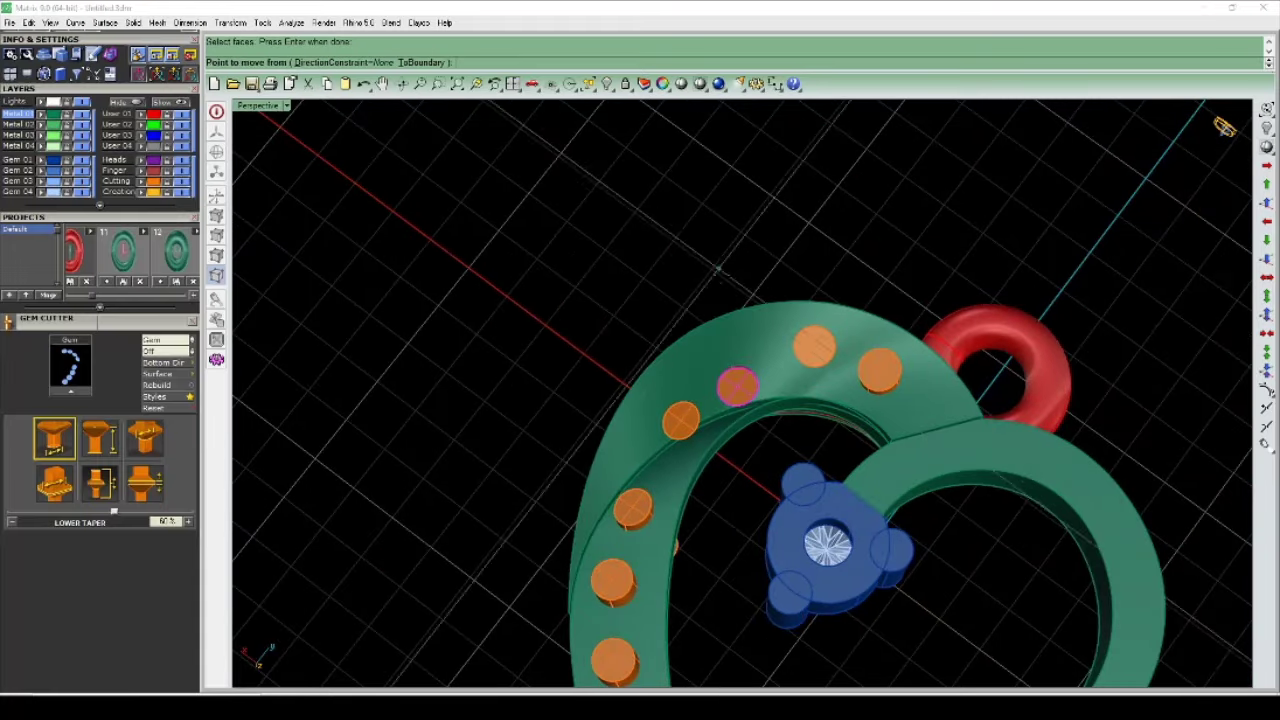
{"action": "left_click", "coordinate": [726, 288]}
{"action": "left_click", "coordinate": [729, 260]}
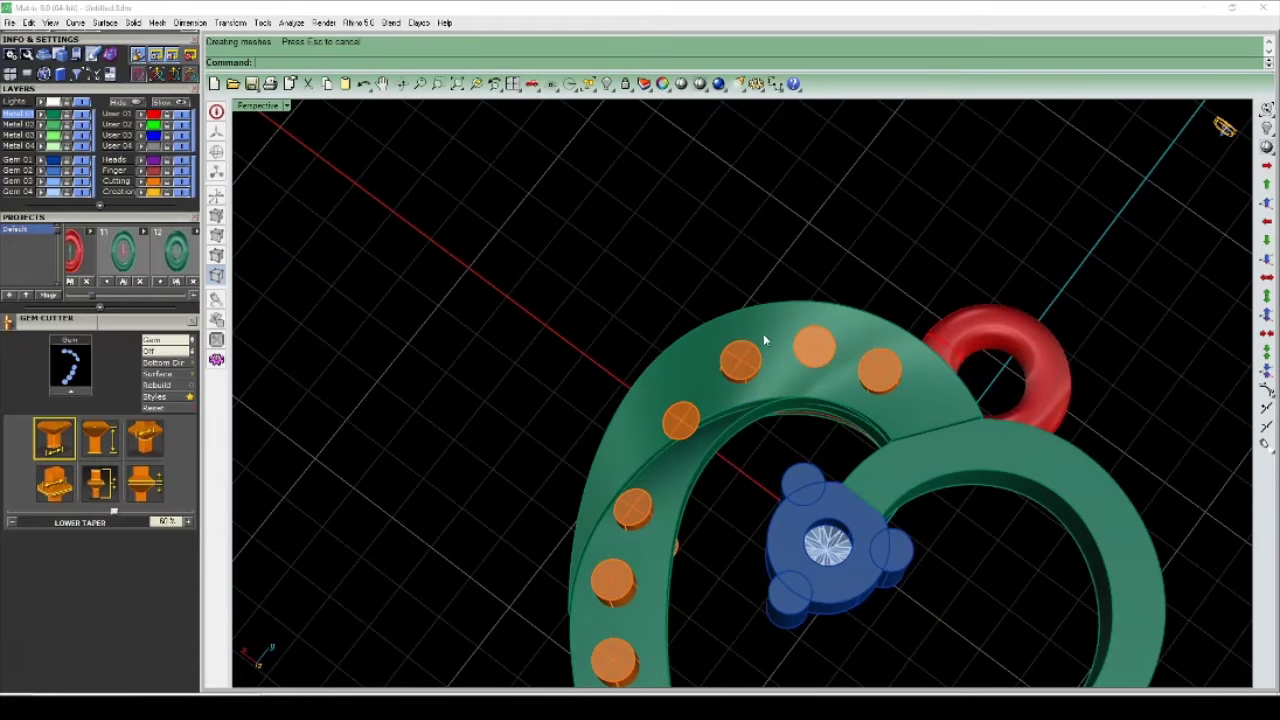
{"action": "mouse_move", "coordinate": [763, 333]}
{"action": "right_mouse_down"}
{"action": "mouse_move", "coordinate": [737, 266]}
{"action": "mouse_move", "coordinate": [694, 223]}
{"action": "mouse_move", "coordinate": [755, 270]}
{"action": "mouse_move", "coordinate": [654, 371]}
{"action": "right_mouse_up"}
Step: Move the last cutter face slightly and orbit the Perspective view to check all cutters
{"action": "key", "text": "Return"}
{"action": "scroll", "coordinate": [517, 457], "scroll_direction": "up", "scroll_amount": 4}
{"action": "right_click_drag", "start_coordinate": [517, 457], "coordinate": [627, 421]}
{"action": "key", "text": "Return"}
{"action": "scroll", "coordinate": [545, 408], "scroll_direction": "up", "scroll_amount": 2}
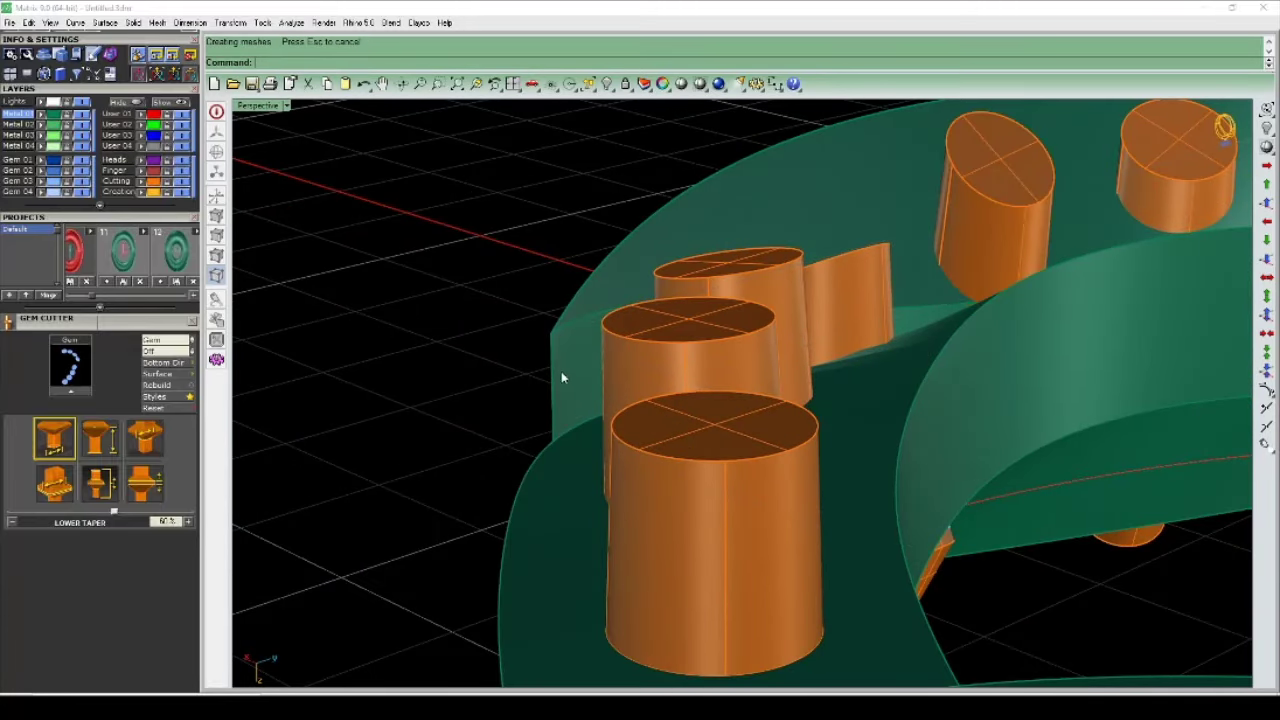
{"action": "scroll", "coordinate": [561, 377], "scroll_direction": "down", "scroll_amount": 4}
{"action": "mouse_move", "coordinate": [561, 377]}
{"action": "right_mouse_down"}
{"action": "mouse_move", "coordinate": [700, 330]}
{"action": "mouse_move", "coordinate": [746, 410]}
{"action": "right_mouse_up"}
{"action": "scroll", "coordinate": [746, 410], "scroll_direction": "up", "scroll_amount": 3}
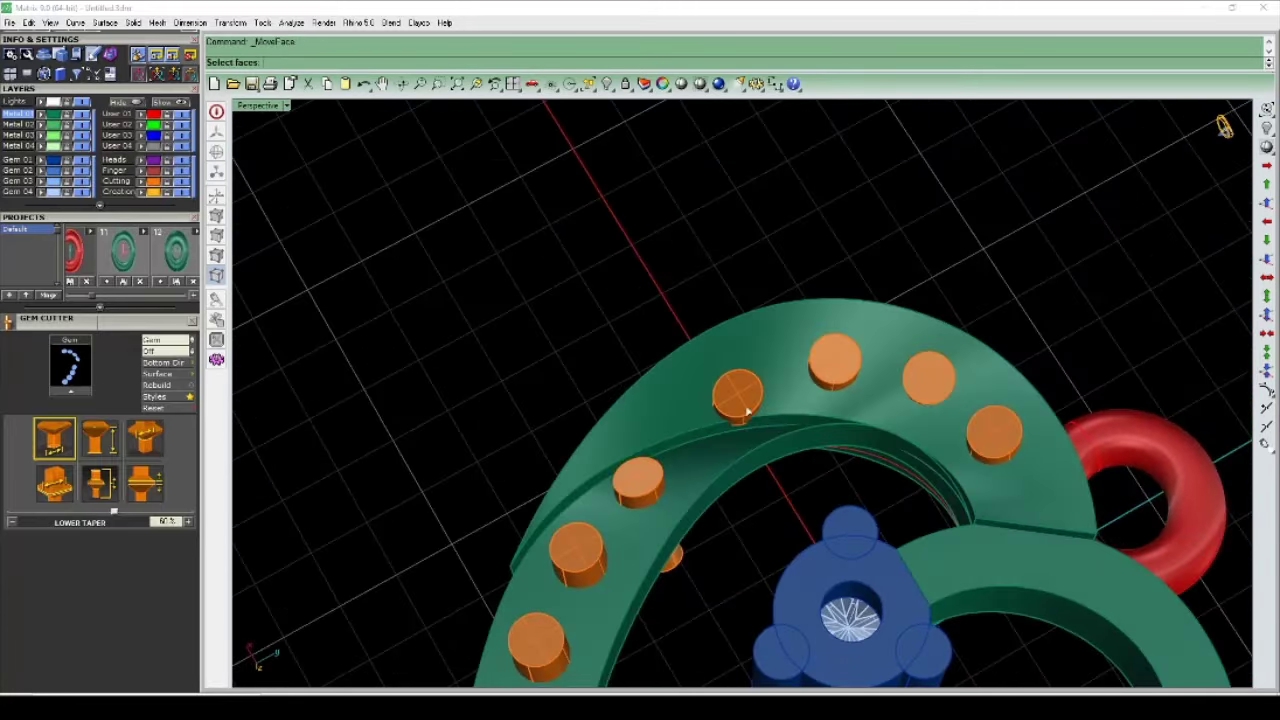
{"action": "left_click", "coordinate": [746, 277]}
{"action": "left_click", "coordinate": [752, 270]}
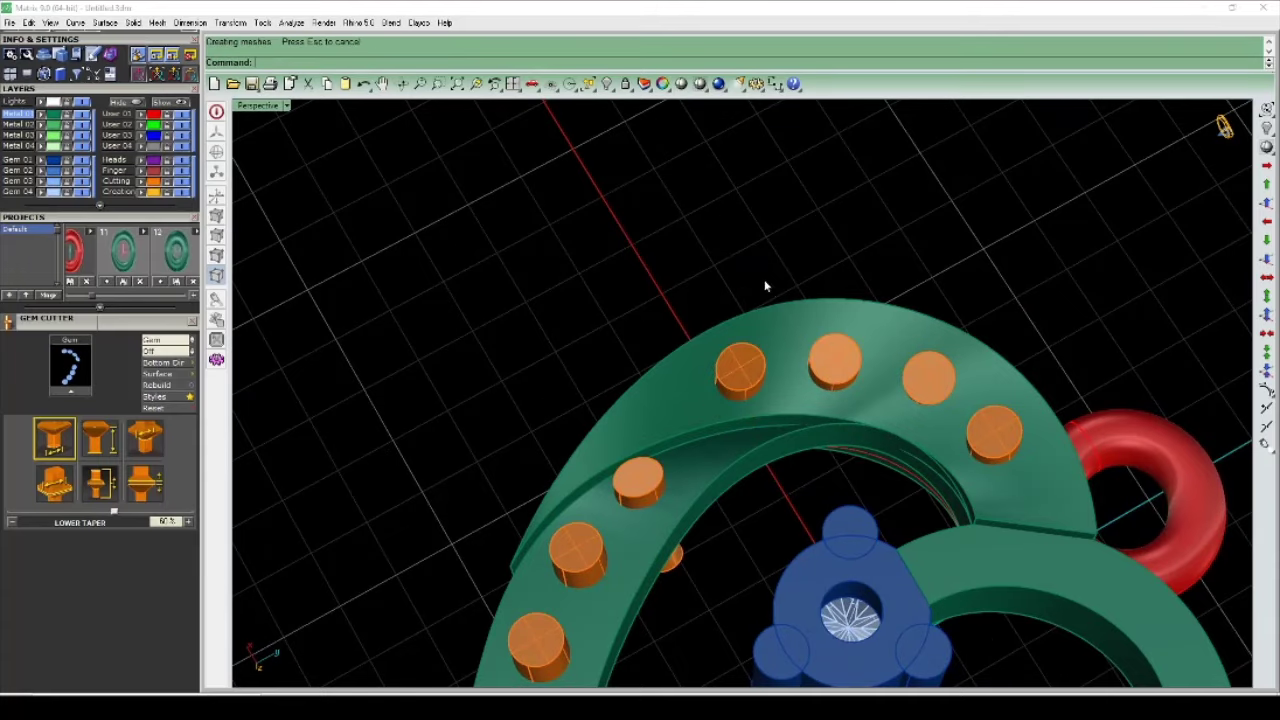
{"action": "mouse_move", "coordinate": [766, 283]}
{"action": "right_mouse_down"}
{"action": "mouse_move", "coordinate": [674, 326]}
{"action": "mouse_move", "coordinate": [578, 293]}
{"action": "mouse_move", "coordinate": [771, 226]}
{"action": "mouse_move", "coordinate": [803, 334]}
{"action": "mouse_move", "coordinate": [787, 441]}
{"action": "right_mouse_up"}
Step: Start Prong on Surface and pick the accent-gem band as the prong surface
{"action": "right_click_drag", "start_coordinate": [930, 187], "coordinate": [960, 121]}
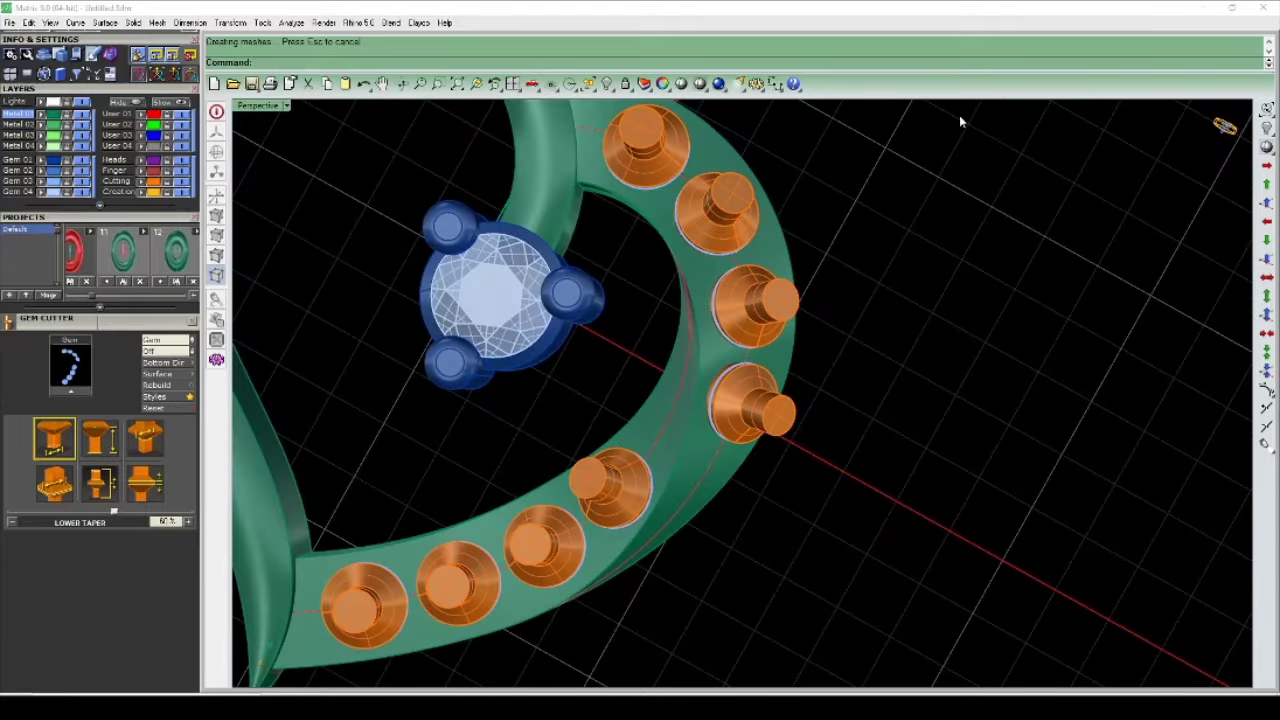
{"action": "scroll", "coordinate": [802, 363], "scroll_direction": "down", "scroll_amount": 5}
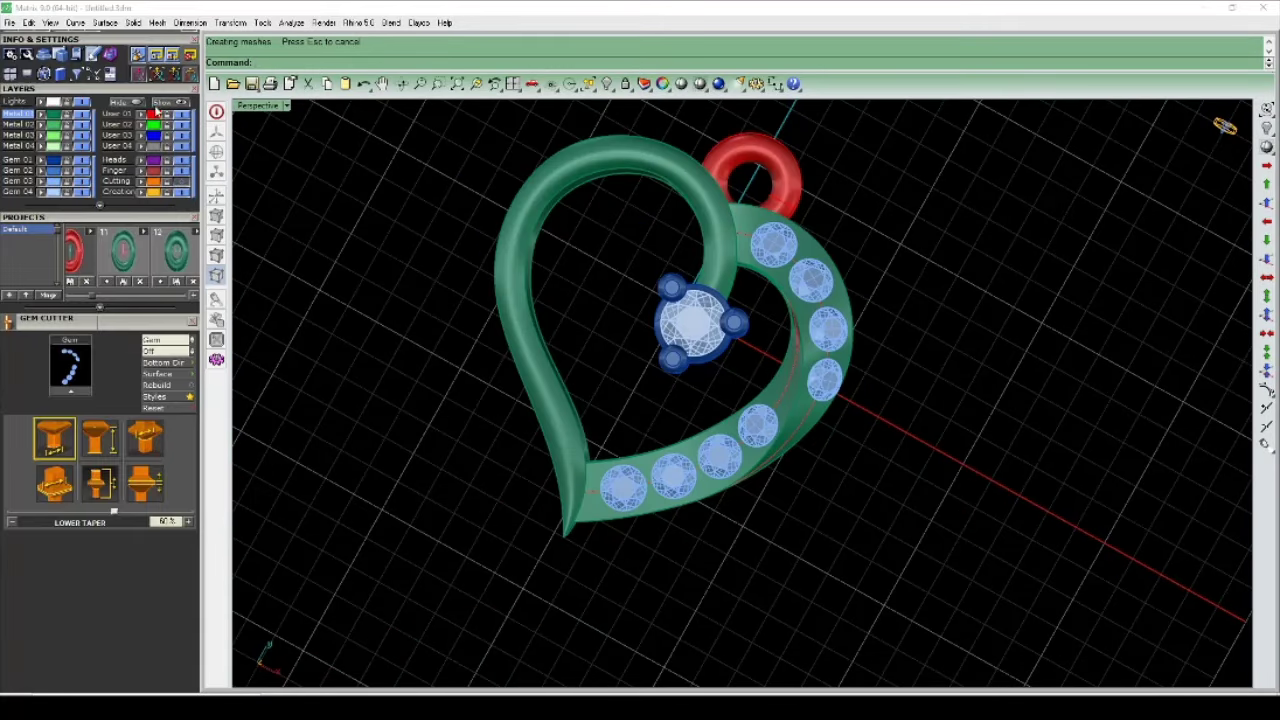
{"action": "scroll", "coordinate": [137, 369], "scroll_direction": "up", "scroll_amount": 5}
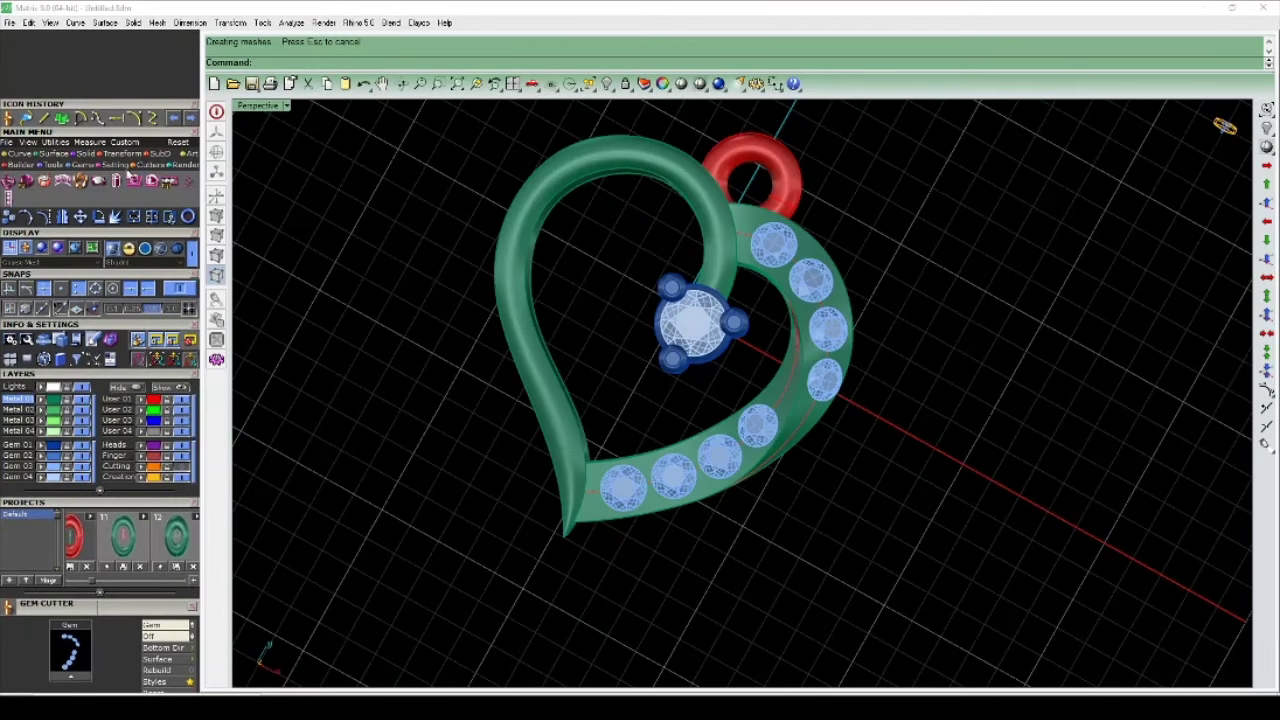
{"action": "left_click", "coordinate": [136, 181]}
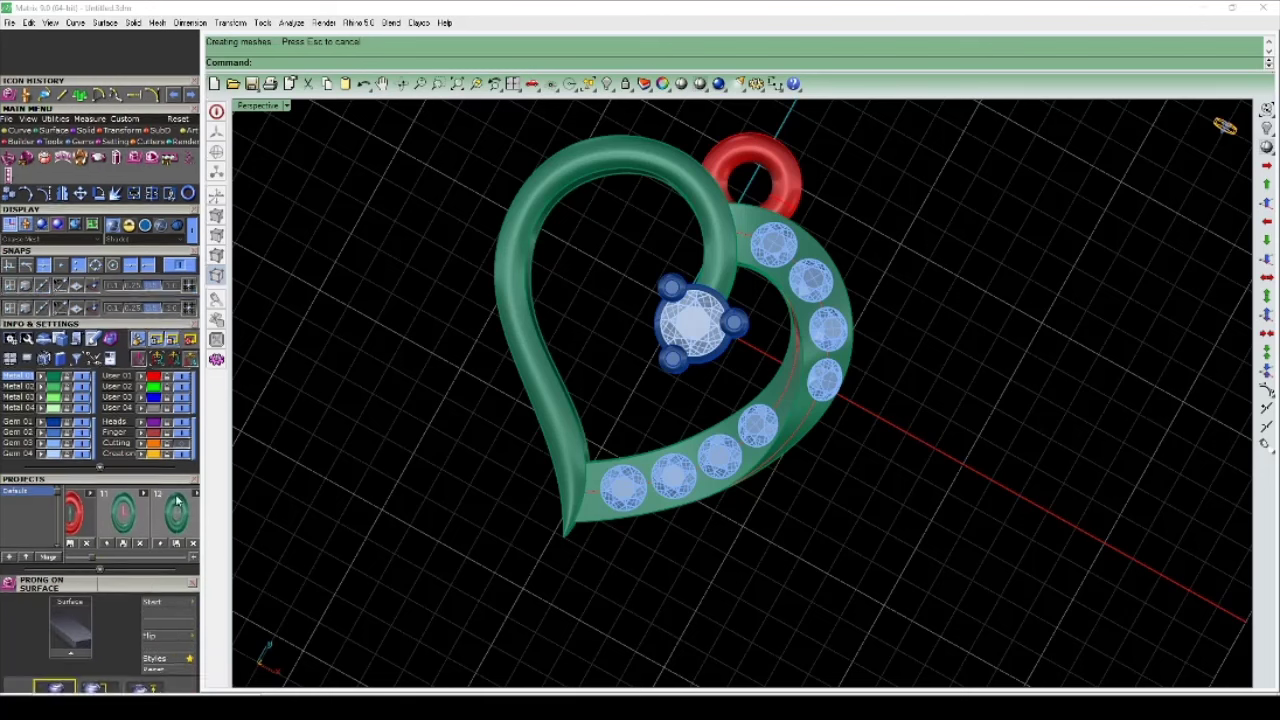
{"action": "scroll", "coordinate": [186, 387], "scroll_direction": "down", "scroll_amount": 5}
{"action": "scroll", "coordinate": [630, 477], "scroll_direction": "up", "scroll_amount": 3}
{"action": "left_click", "coordinate": [768, 441]}
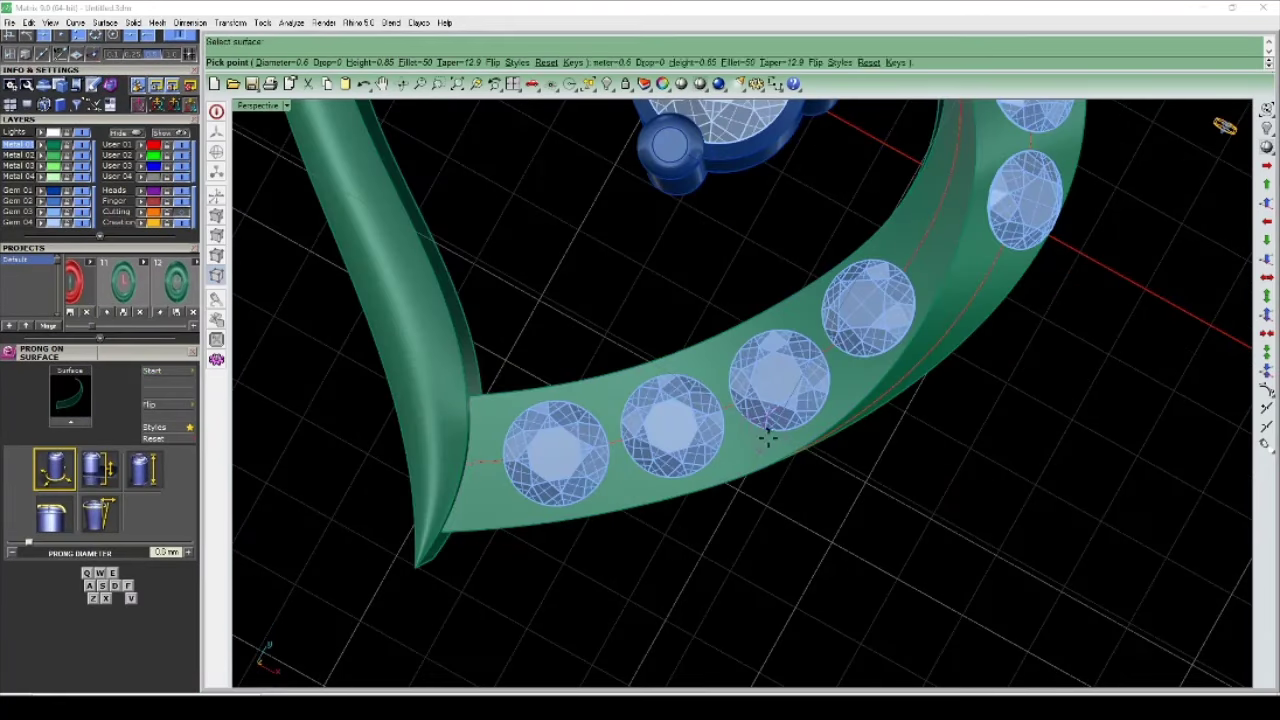
{"action": "right_click_drag", "start_coordinate": [766, 442], "coordinate": [435, 110]}
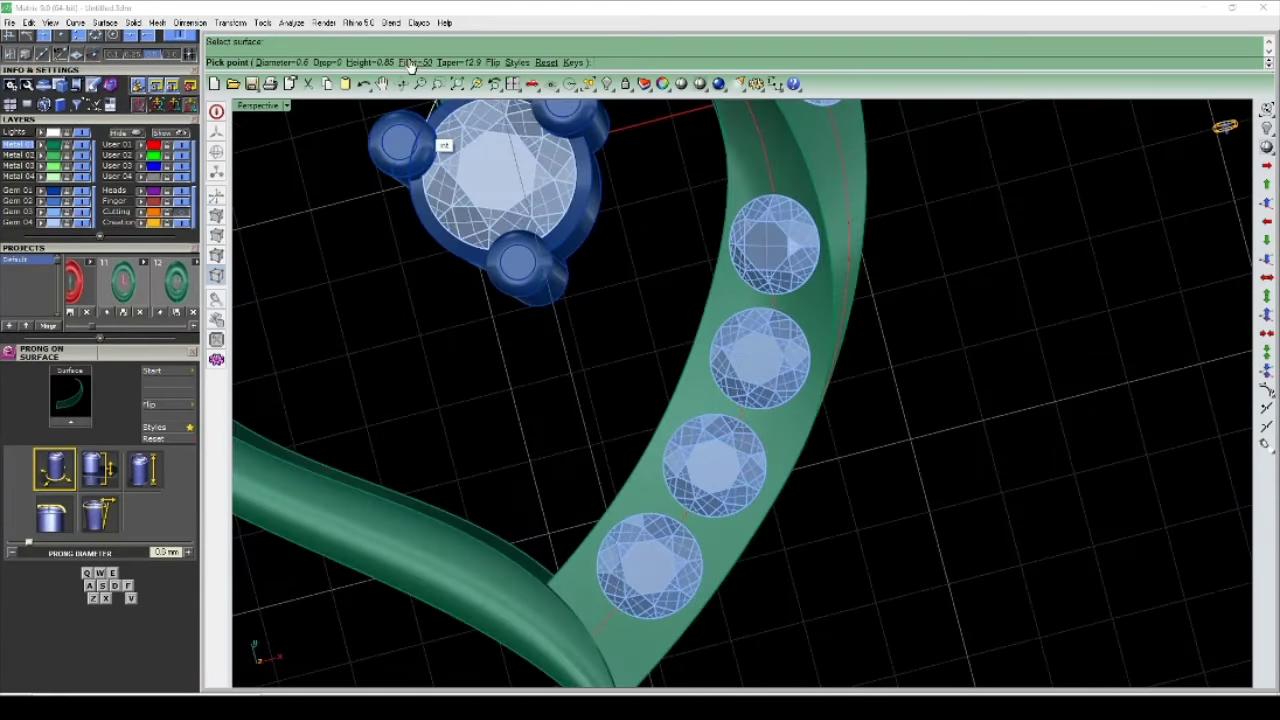
Step: Set the prong fillet to 90, taper 0, height 0.75 and drop 0.2
{"action": "left_click", "coordinate": [410, 63]}
{"action": "key", "text": "Return"}
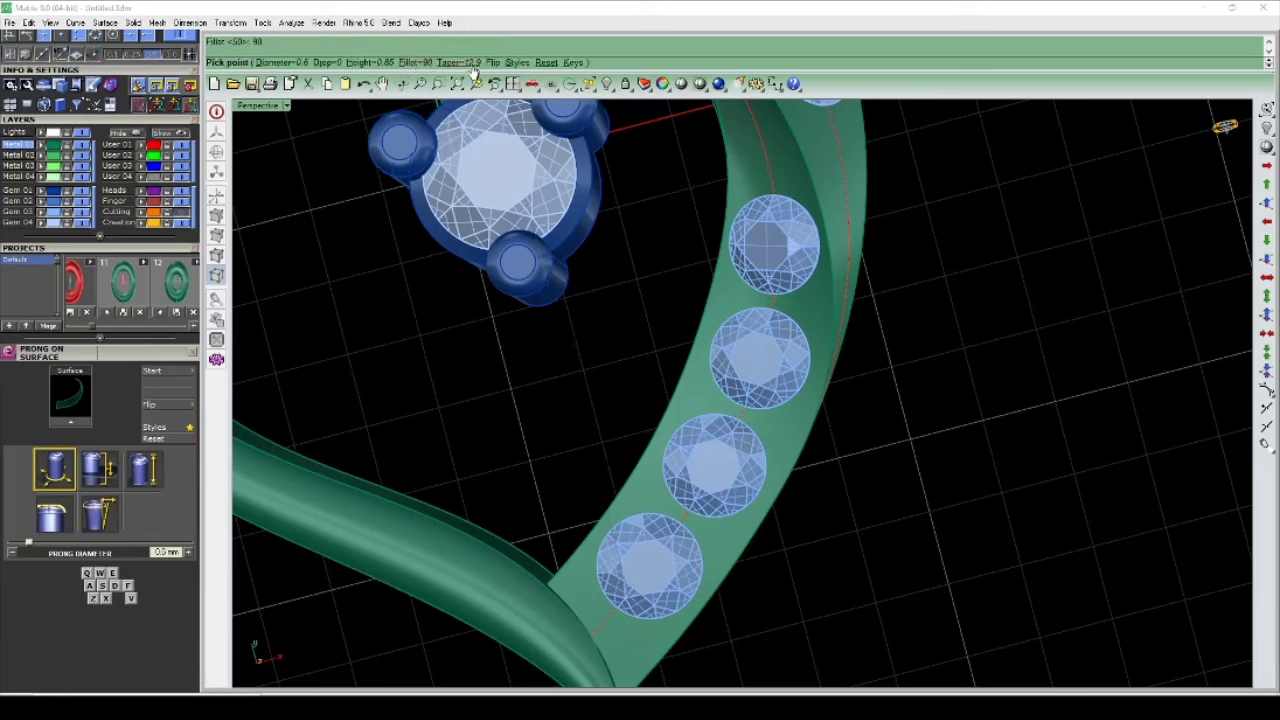
{"action": "left_click", "coordinate": [469, 64]}
{"action": "type", "text": "0"}
{"action": "key", "text": "Return"}
{"action": "left_click", "coordinate": [385, 63]}
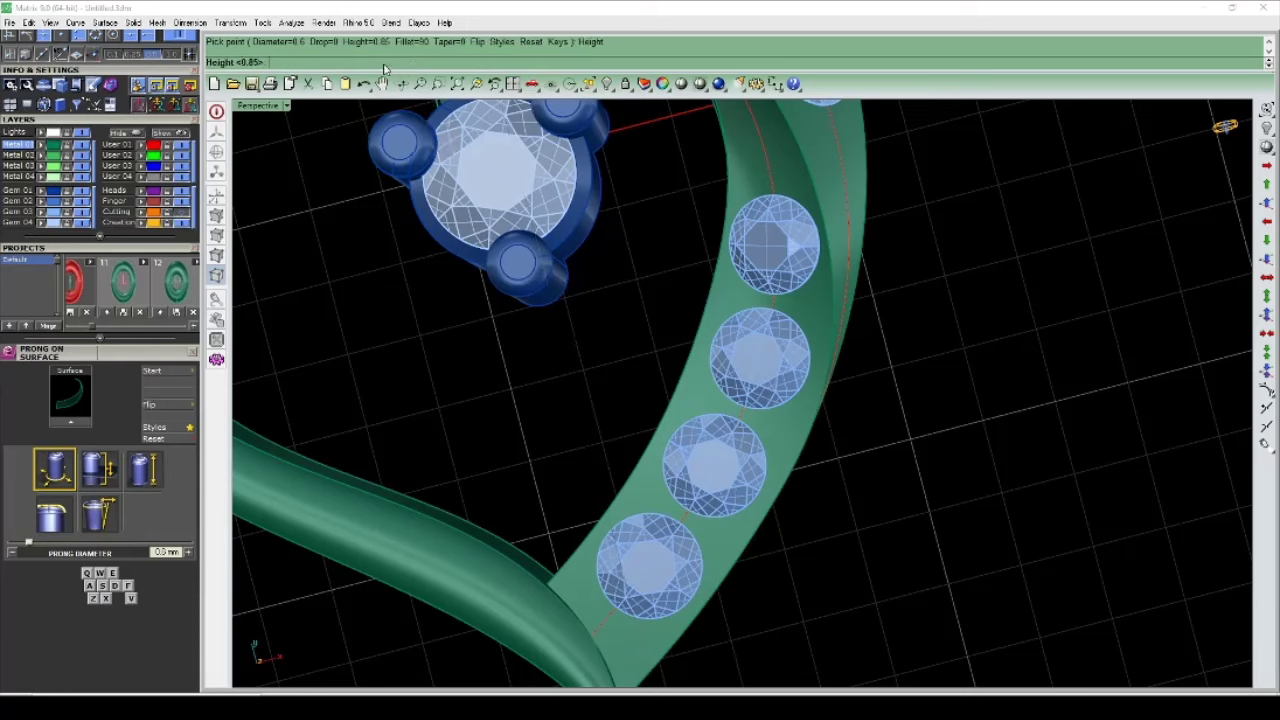
{"action": "type", "text": ".75"}
{"action": "key", "text": "Return"}
{"action": "left_click", "coordinate": [321, 63]}
{"action": "type", "text": ".2"}
{"action": "key", "text": "Return"}
{"action": "scroll", "coordinate": [771, 534], "scroll_direction": "down", "scroll_amount": 5}
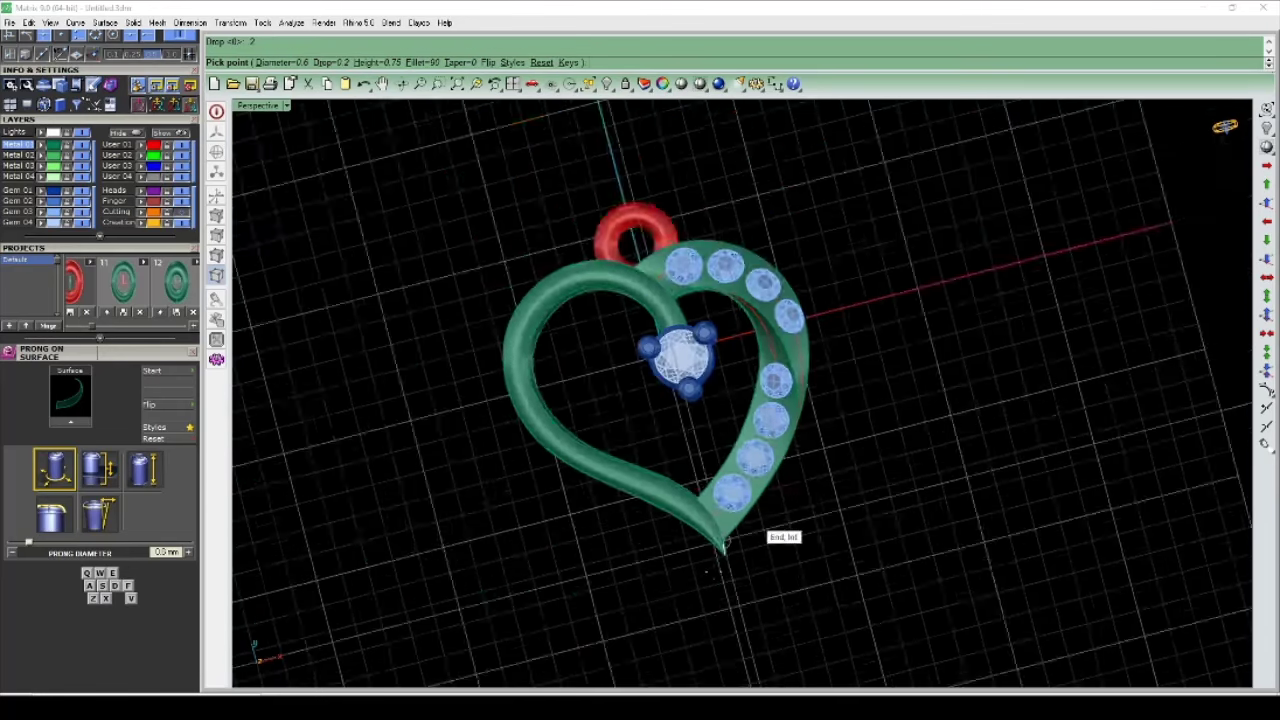
{"action": "scroll", "coordinate": [887, 421], "scroll_direction": "up", "scroll_amount": 5}
{"action": "scroll", "coordinate": [887, 421], "scroll_direction": "up", "scroll_amount": 3}
{"action": "scroll", "coordinate": [771, 457], "scroll_direction": "up", "scroll_amount": 2}
{"action": "scroll", "coordinate": [846, 426], "scroll_direction": "up", "scroll_amount": 2}
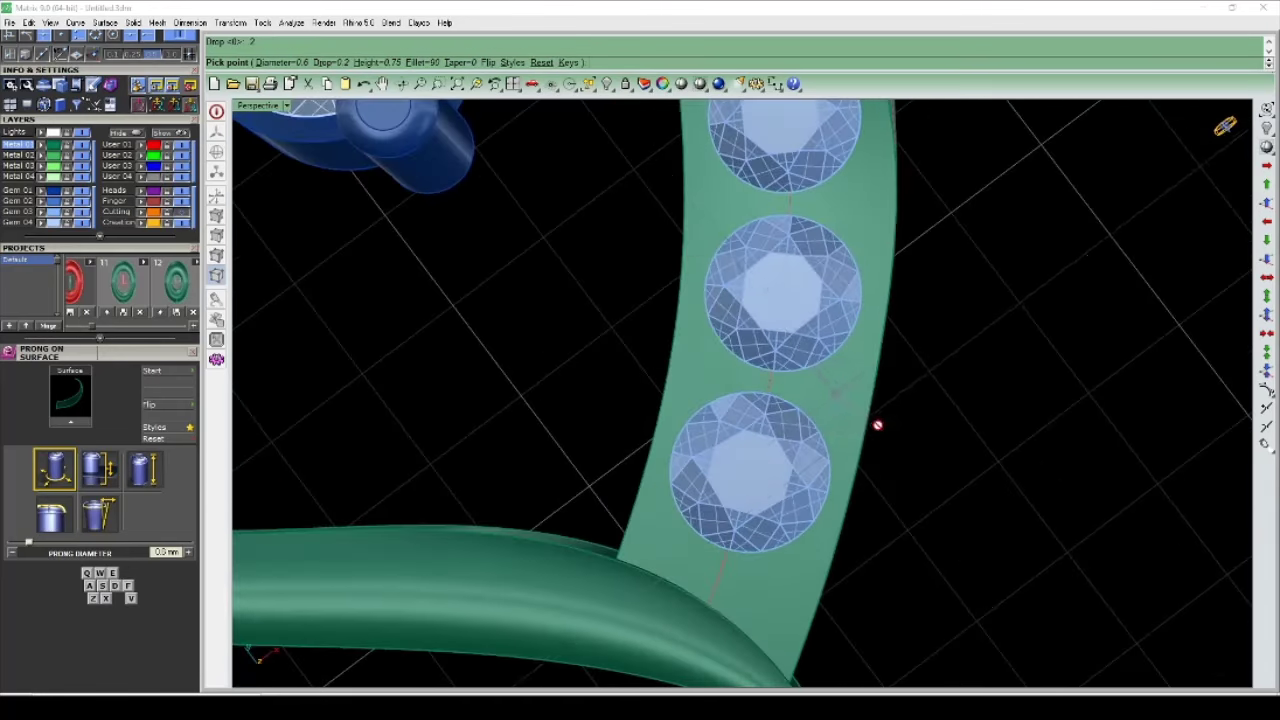
{"action": "scroll", "coordinate": [877, 426], "scroll_direction": "up", "scroll_amount": 2}
{"action": "mouse_move", "coordinate": [827, 405]}
{"action": "right_mouse_down"}
{"action": "mouse_move", "coordinate": [843, 371]}
{"action": "mouse_move", "coordinate": [806, 351]}
{"action": "right_mouse_up"}
{"action": "type", "text": "E"}
Step: Raise the prong diameter to 0.75 and place four prongs around the first accent gem
{"action": "key", "text": "w"}
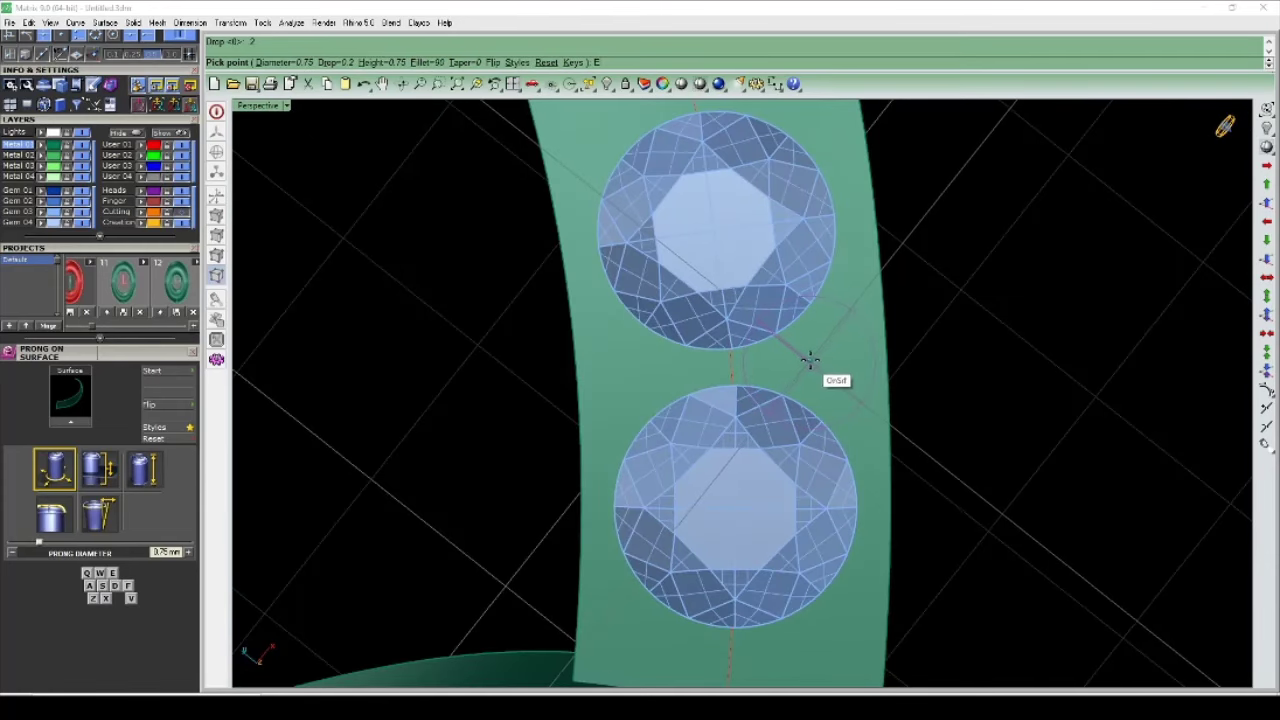
{"action": "left_click", "coordinate": [810, 360]}
{"action": "scroll", "coordinate": [909, 368], "scroll_direction": "down", "scroll_amount": 2}
{"action": "scroll", "coordinate": [719, 365], "scroll_direction": "up", "scroll_amount": 2}
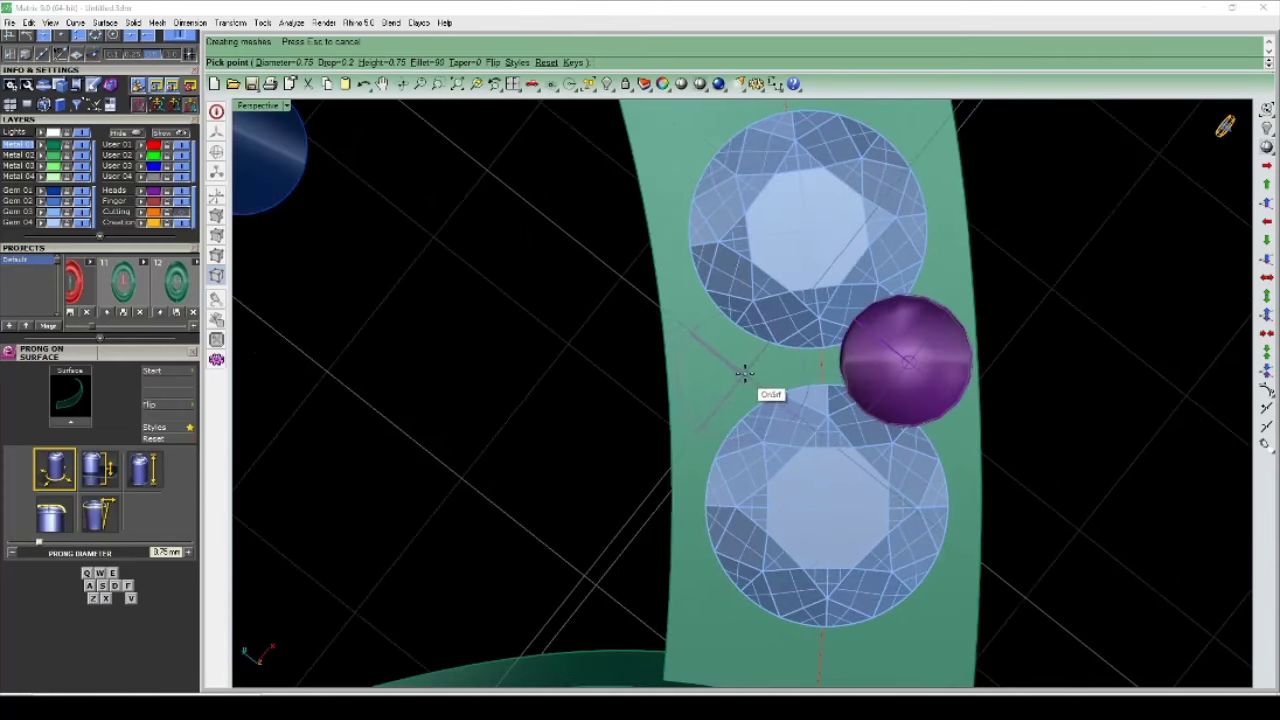
{"action": "left_click", "coordinate": [744, 372]}
{"action": "scroll", "coordinate": [800, 365], "scroll_direction": "down", "scroll_amount": 3}
{"action": "scroll", "coordinate": [808, 420], "scroll_direction": "up", "scroll_amount": 3}
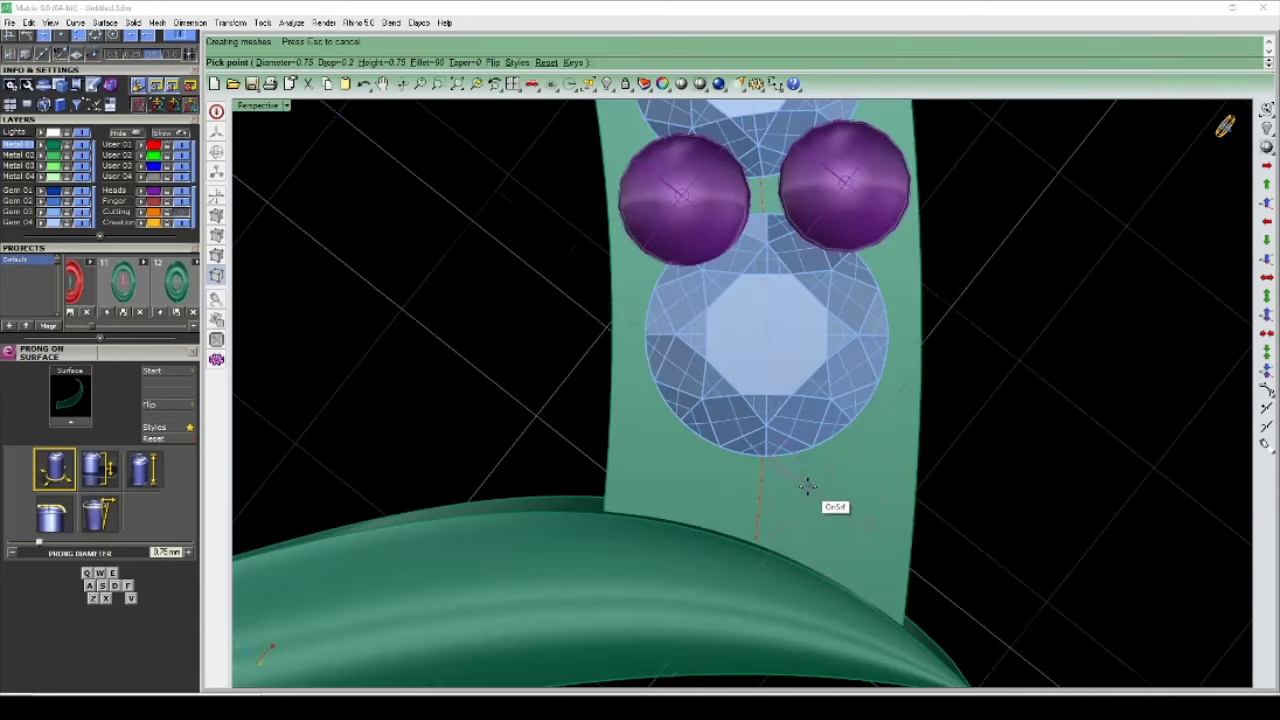
{"action": "scroll", "coordinate": [815, 475], "scroll_direction": "down", "scroll_amount": 1}
{"action": "scroll", "coordinate": [823, 466], "scroll_direction": "up", "scroll_amount": 1}
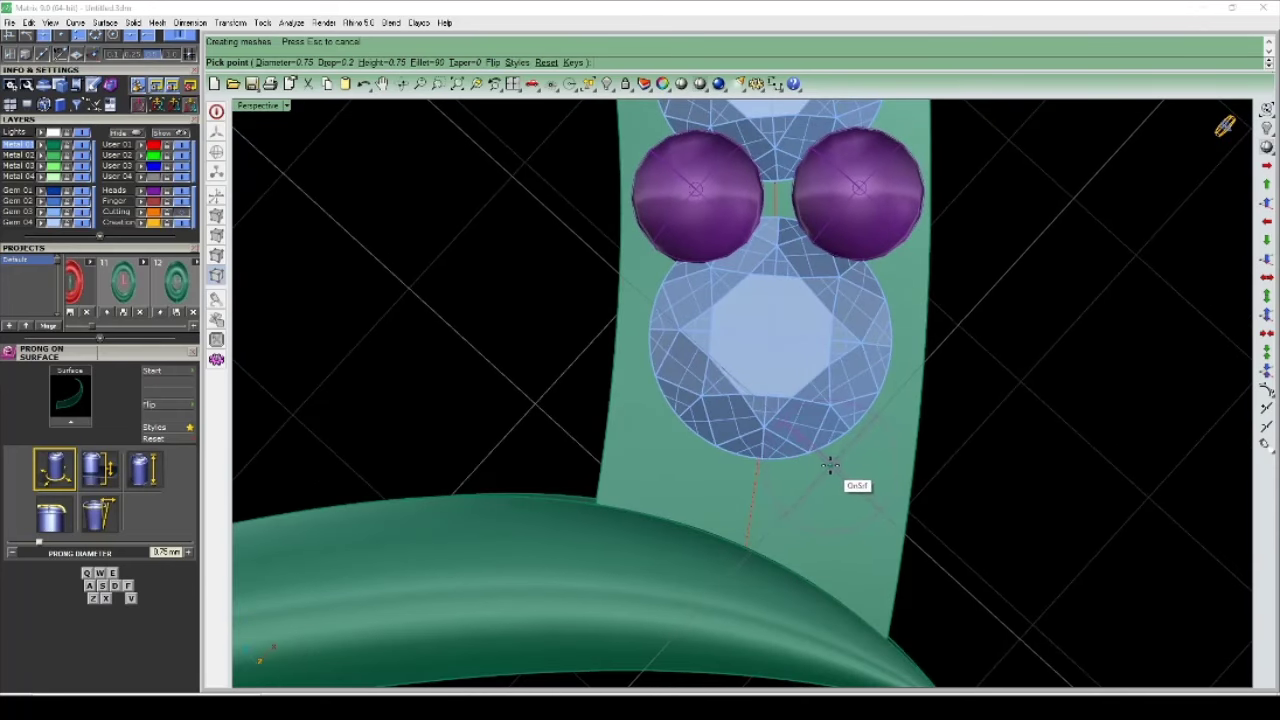
{"action": "left_click", "coordinate": [830, 465]}
{"action": "scroll", "coordinate": [830, 465], "scroll_direction": "down", "scroll_amount": 2}
{"action": "scroll", "coordinate": [805, 455], "scroll_direction": "up", "scroll_amount": 2}
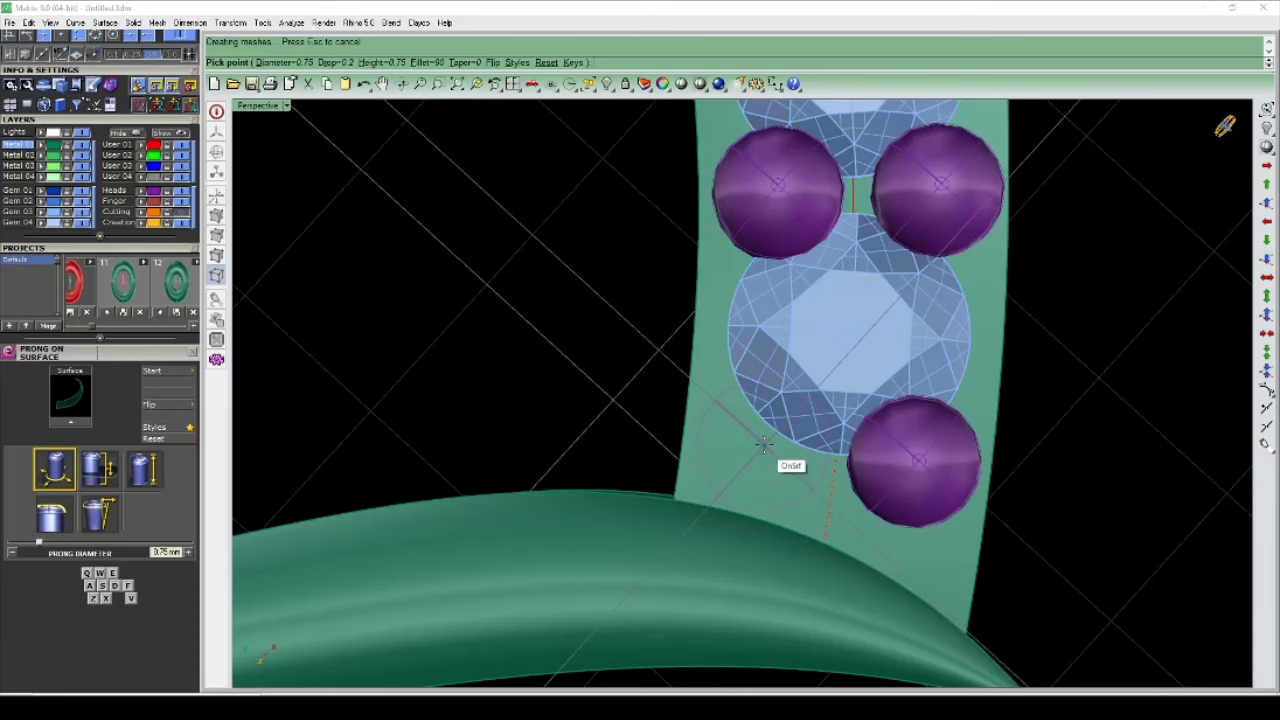
{"action": "left_click", "coordinate": [762, 443]}
{"action": "scroll", "coordinate": [829, 514], "scroll_direction": "down", "scroll_amount": 3}
{"action": "scroll", "coordinate": [794, 400], "scroll_direction": "up", "scroll_amount": 3}
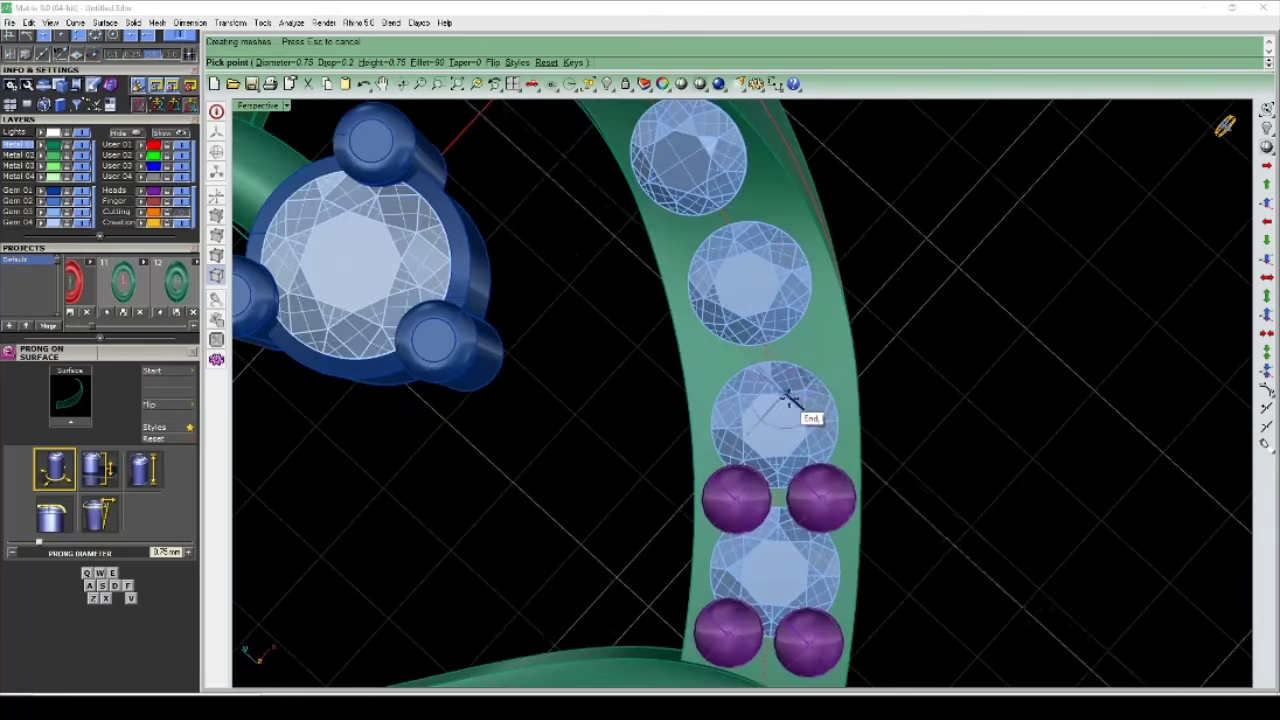
{"action": "scroll", "coordinate": [797, 340], "scroll_direction": "up", "scroll_amount": 1}
Step: Place three more shared prongs between neighbouring gems further along the band
{"action": "key", "text": "Left"}
{"action": "key", "text": "Left"}
{"action": "key", "text": "Left"}
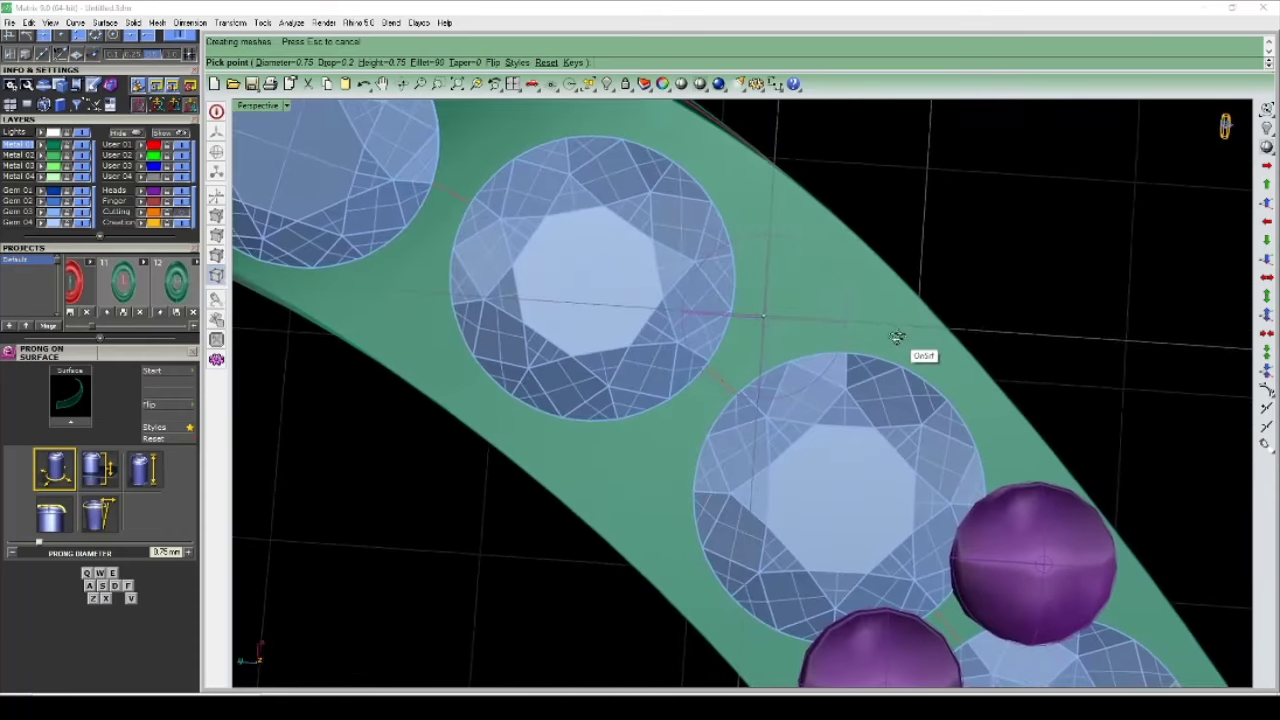
{"action": "key", "text": "Left"}
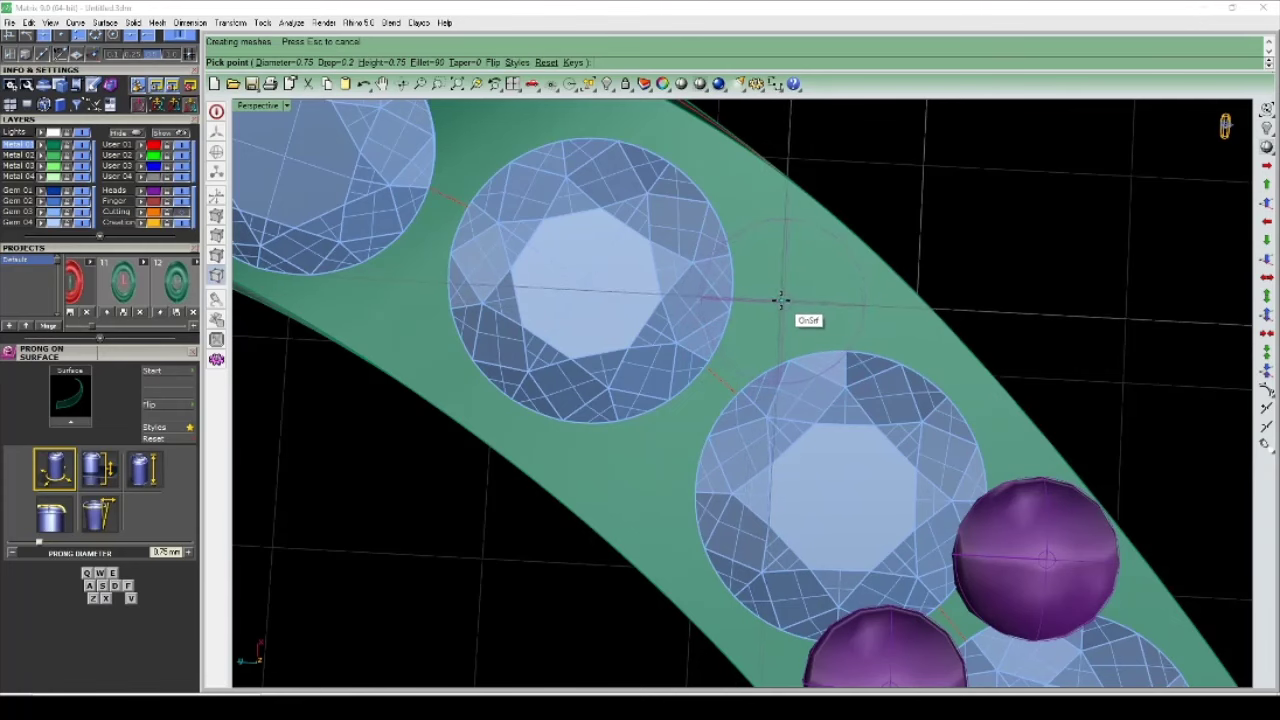
{"action": "left_click", "coordinate": [778, 300]}
{"action": "scroll", "coordinate": [800, 330], "scroll_direction": "down", "scroll_amount": 3}
{"action": "scroll", "coordinate": [709, 397], "scroll_direction": "up", "scroll_amount": 3}
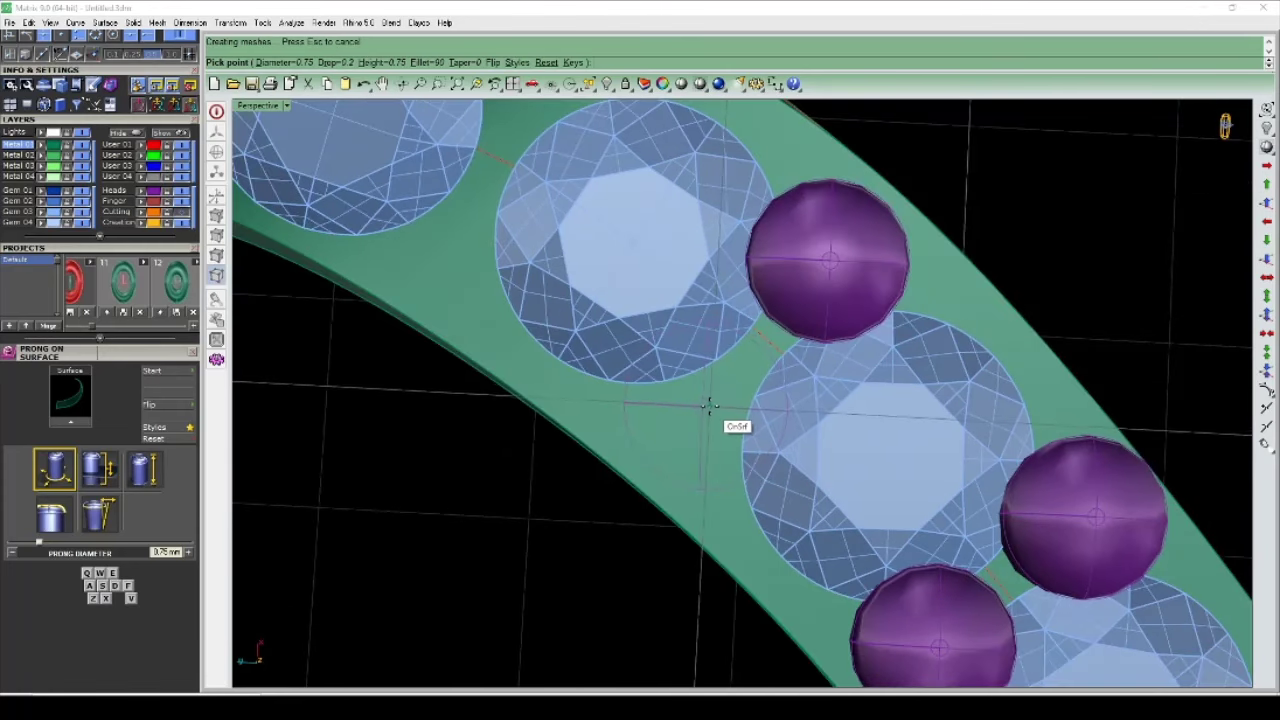
{"action": "left_click", "coordinate": [706, 407]}
{"action": "scroll", "coordinate": [871, 451], "scroll_direction": "down", "scroll_amount": 2}
{"action": "scroll", "coordinate": [829, 437], "scroll_direction": "down", "scroll_amount": 2}
{"action": "scroll", "coordinate": [737, 409], "scroll_direction": "up", "scroll_amount": 2}
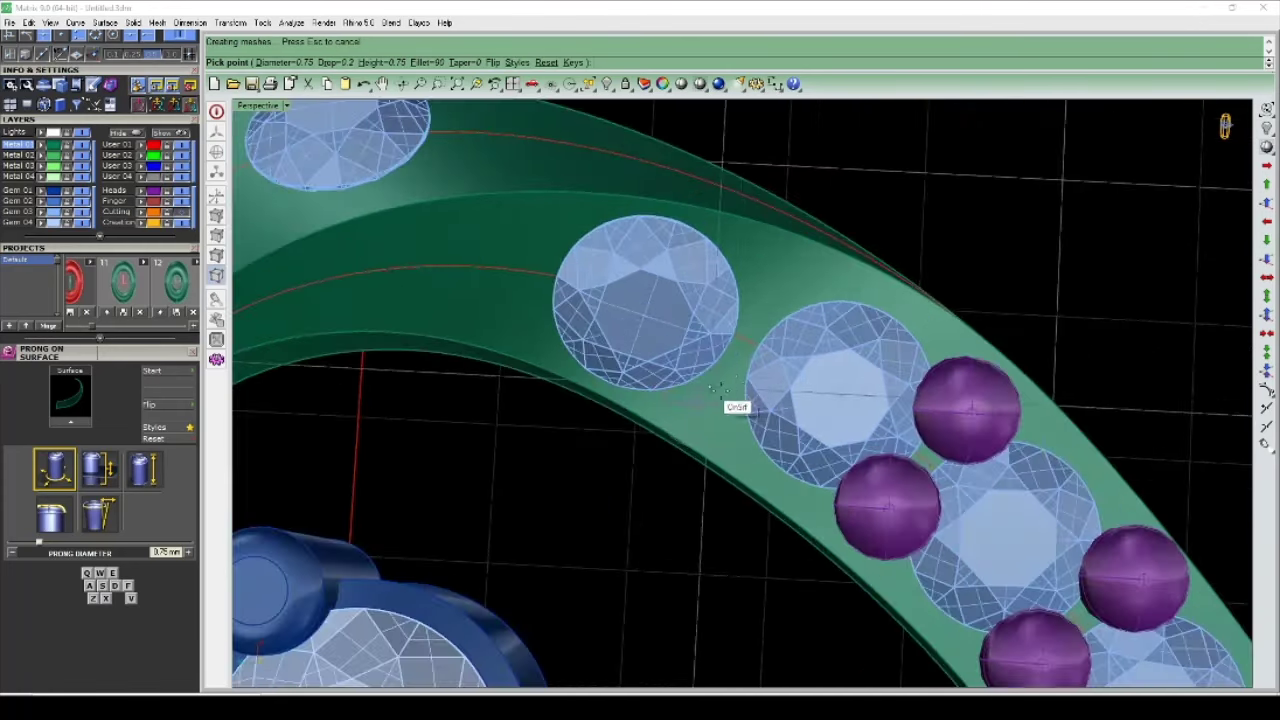
{"action": "scroll", "coordinate": [746, 374], "scroll_direction": "up", "scroll_amount": 2}
{"action": "mouse_move", "coordinate": [746, 374]}
{"action": "right_mouse_down"}
{"action": "mouse_move", "coordinate": [790, 380]}
{"action": "mouse_move", "coordinate": [729, 323]}
{"action": "mouse_move", "coordinate": [692, 326]}
{"action": "mouse_move", "coordinate": [740, 330]}
{"action": "right_mouse_up"}
{"action": "left_click", "coordinate": [722, 405]}
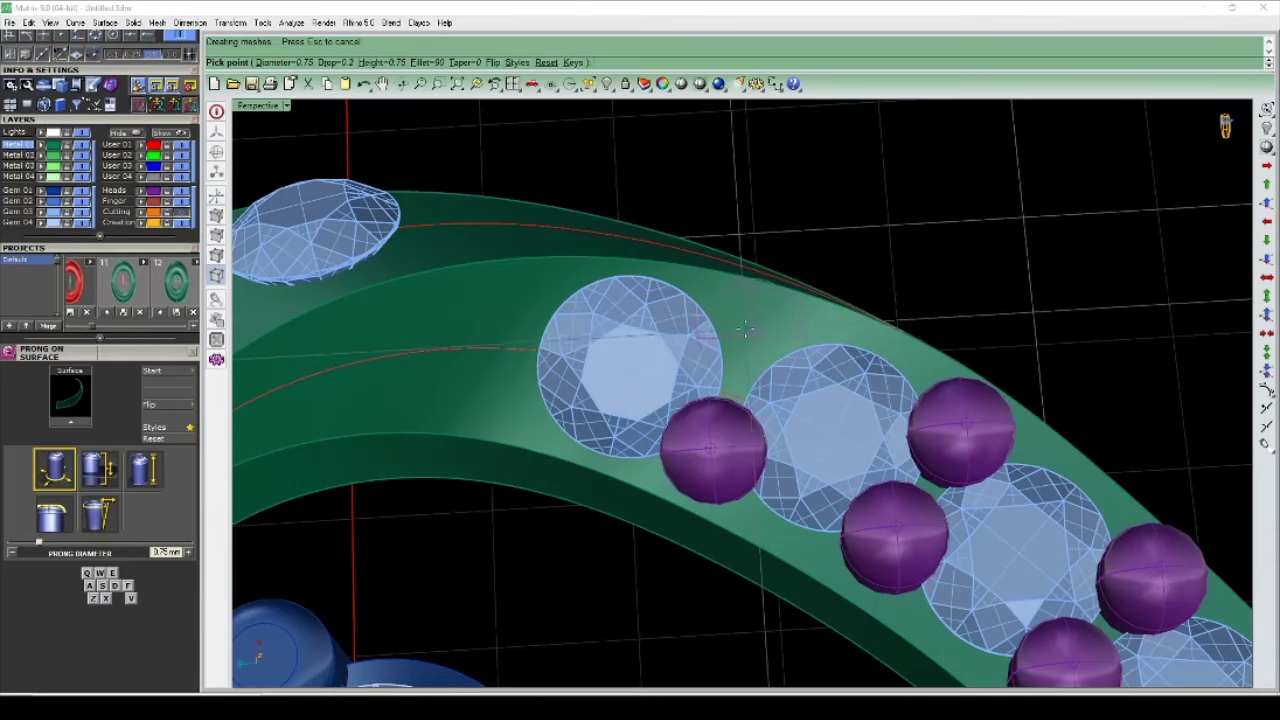
{"action": "mouse_move", "coordinate": [737, 320]}
{"action": "right_mouse_down"}
{"action": "mouse_move", "coordinate": [771, 366]}
{"action": "mouse_move", "coordinate": [686, 366]}
{"action": "mouse_move", "coordinate": [643, 329]}
{"action": "mouse_move", "coordinate": [706, 363]}
{"action": "mouse_move", "coordinate": [503, 370]}
{"action": "right_mouse_up"}
{"action": "scroll", "coordinate": [749, 331], "scroll_direction": "down", "scroll_amount": 2}
{"action": "scroll", "coordinate": [623, 347], "scroll_direction": "up", "scroll_amount": 4}
{"action": "scroll", "coordinate": [706, 363], "scroll_direction": "down", "scroll_amount": 3}
{"action": "scroll", "coordinate": [777, 363], "scroll_direction": "down", "scroll_amount": 2}
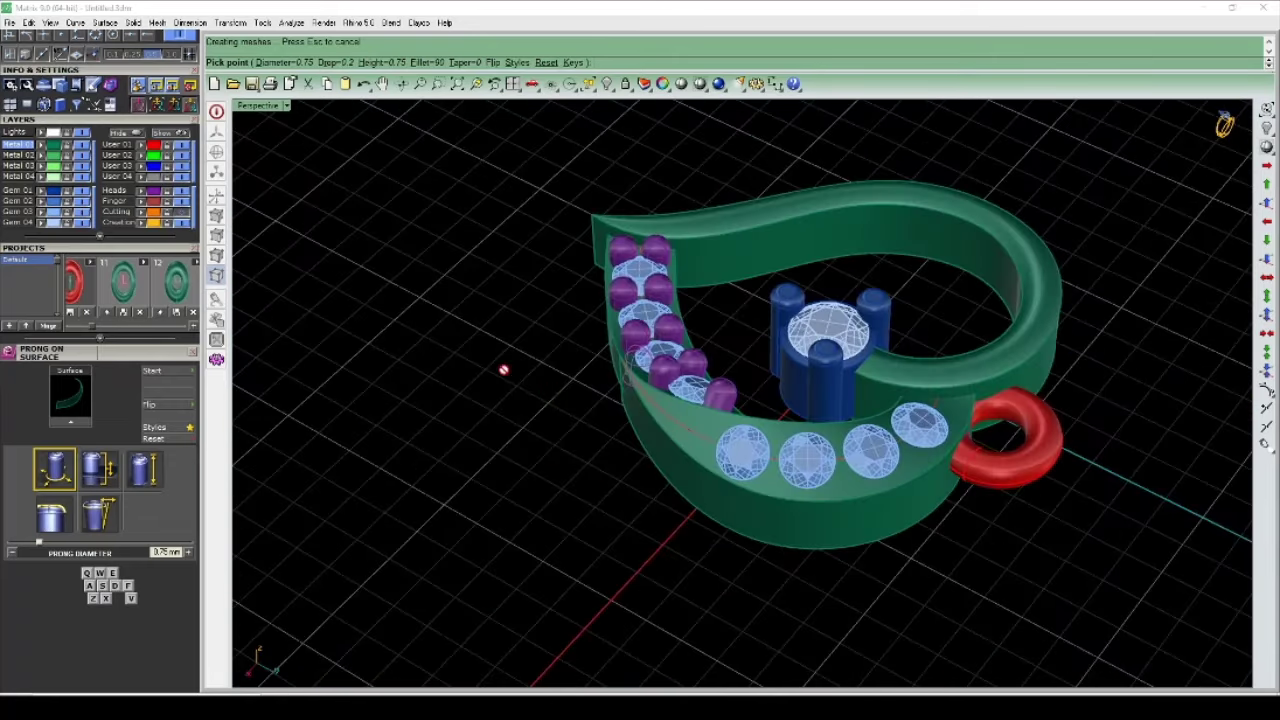
Step: Flip the prong placement side and place a prong at the lower edge of a gem near the bail
{"action": "scroll", "coordinate": [932, 491], "scroll_direction": "up", "scroll_amount": 3}
{"action": "scroll", "coordinate": [893, 433], "scroll_direction": "down", "scroll_amount": 2}
{"action": "right_click_drag", "start_coordinate": [893, 433], "coordinate": [631, 497]}
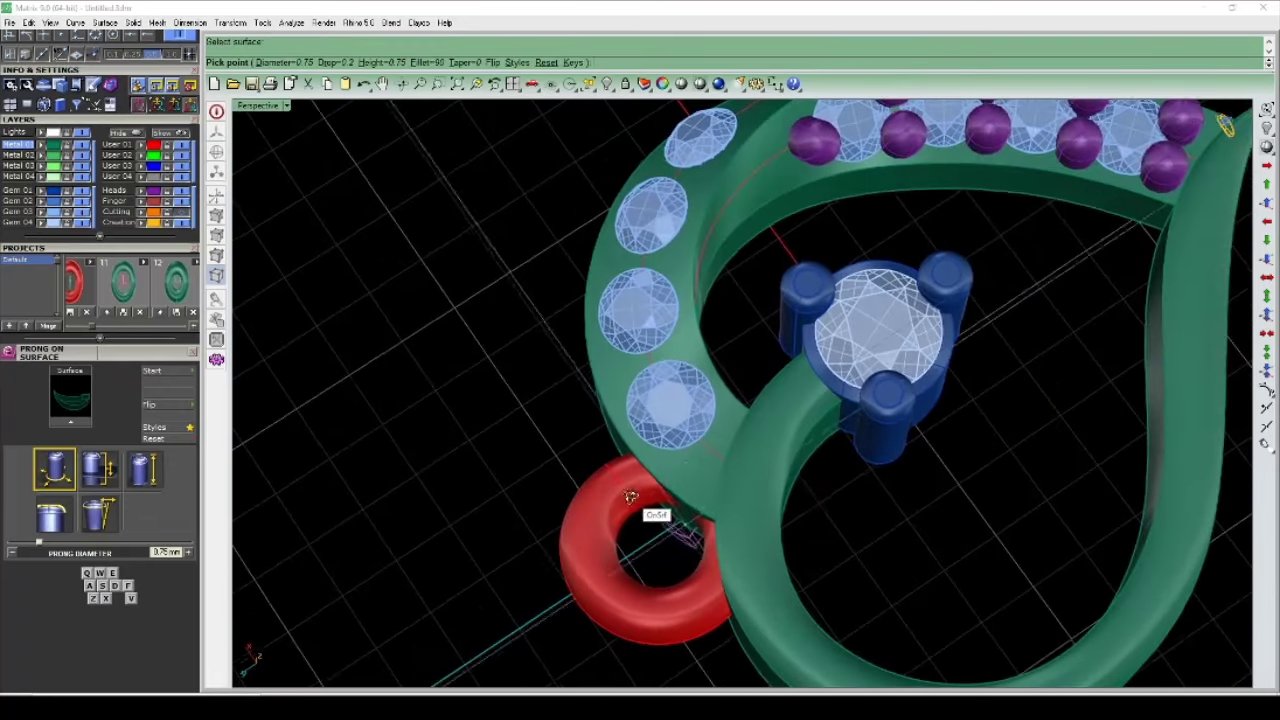
{"action": "scroll", "coordinate": [686, 457], "scroll_direction": "up", "scroll_amount": 3}
{"action": "scroll", "coordinate": [686, 457], "scroll_direction": "up", "scroll_amount": 2}
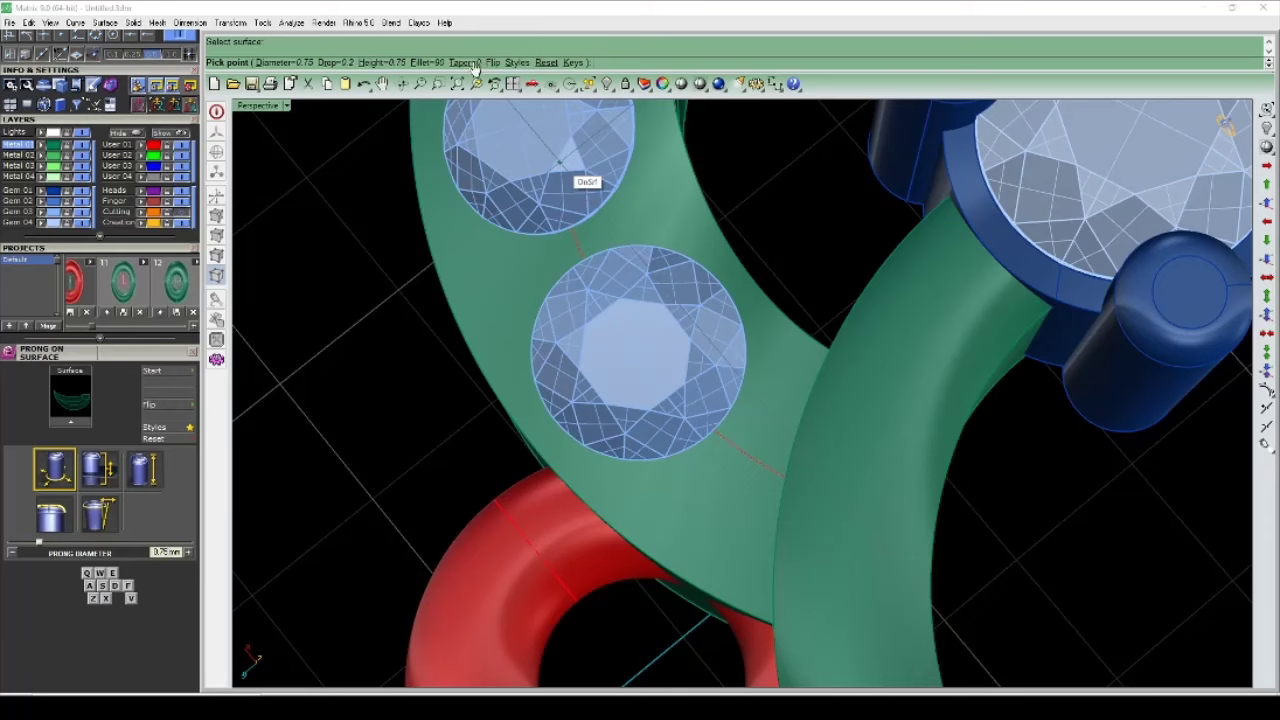
{"action": "left_click", "coordinate": [492, 62]}
{"action": "right_click_drag", "start_coordinate": [677, 486], "coordinate": [679, 503]}
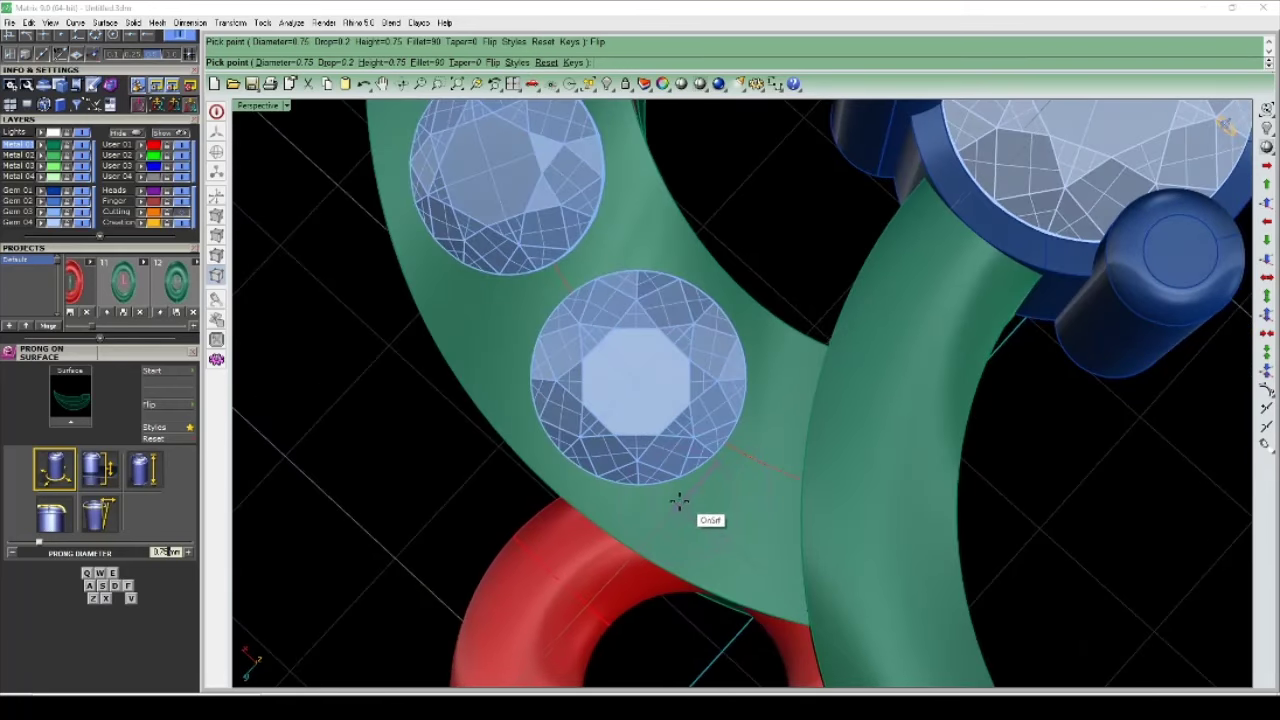
{"action": "left_click", "coordinate": [677, 490]}
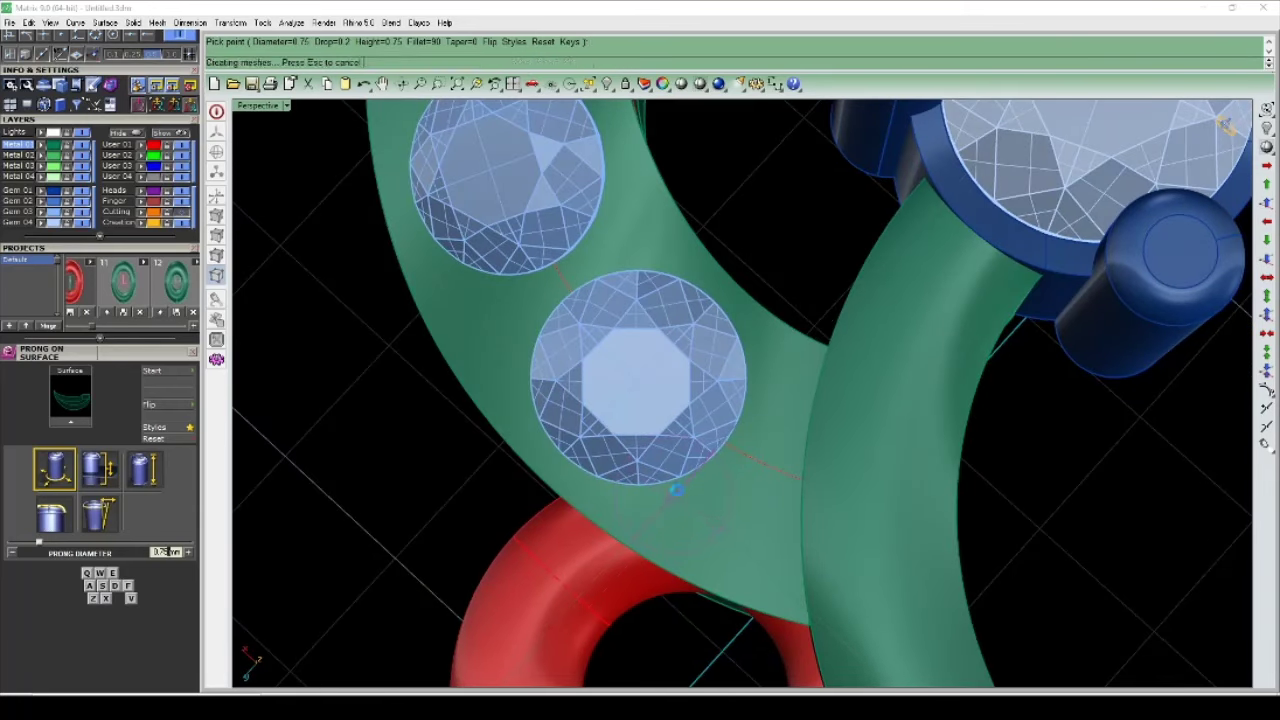
{"action": "mouse_move", "coordinate": [677, 490]}
{"action": "right_mouse_down"}
{"action": "mouse_move", "coordinate": [728, 365]}
{"action": "mouse_move", "coordinate": [763, 343]}
{"action": "right_mouse_up"}
Step: Reduce the prong diameter to 0.7 and place two more shared prongs between accent gems
{"action": "key", "text": "q"}
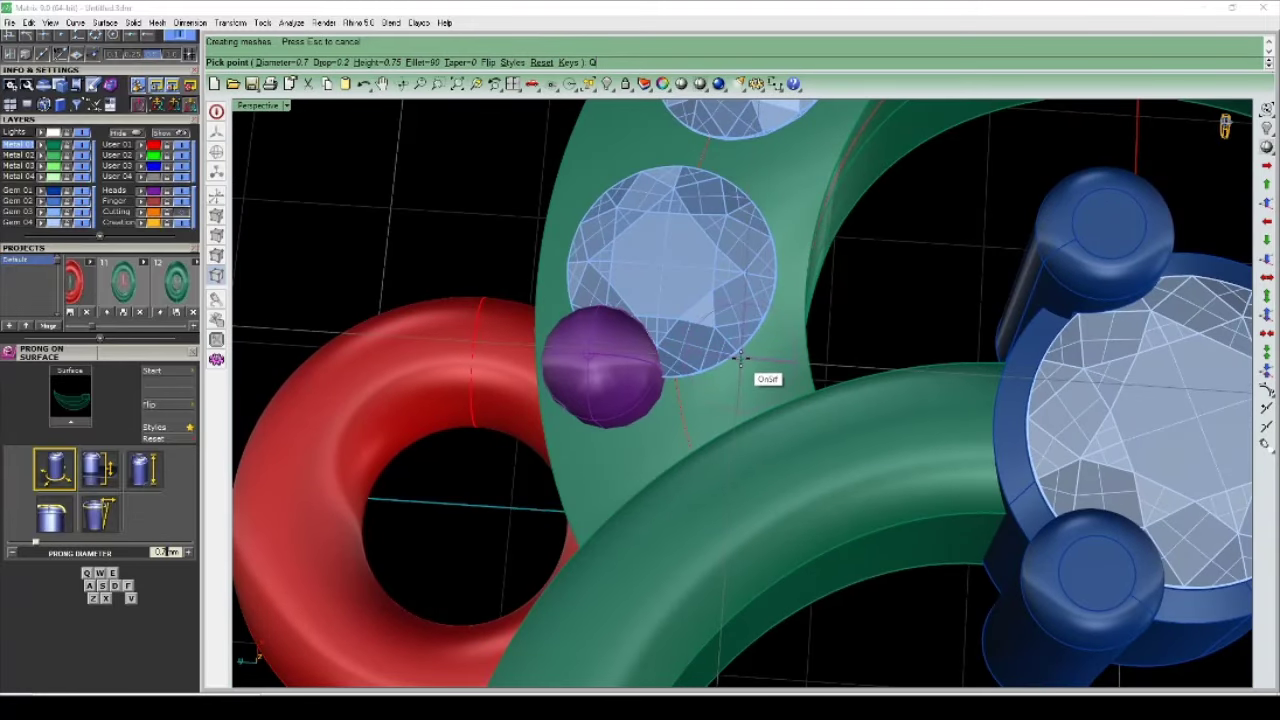
{"action": "left_click", "coordinate": [741, 358]}
{"action": "right_click_drag", "start_coordinate": [741, 358], "coordinate": [907, 287]}
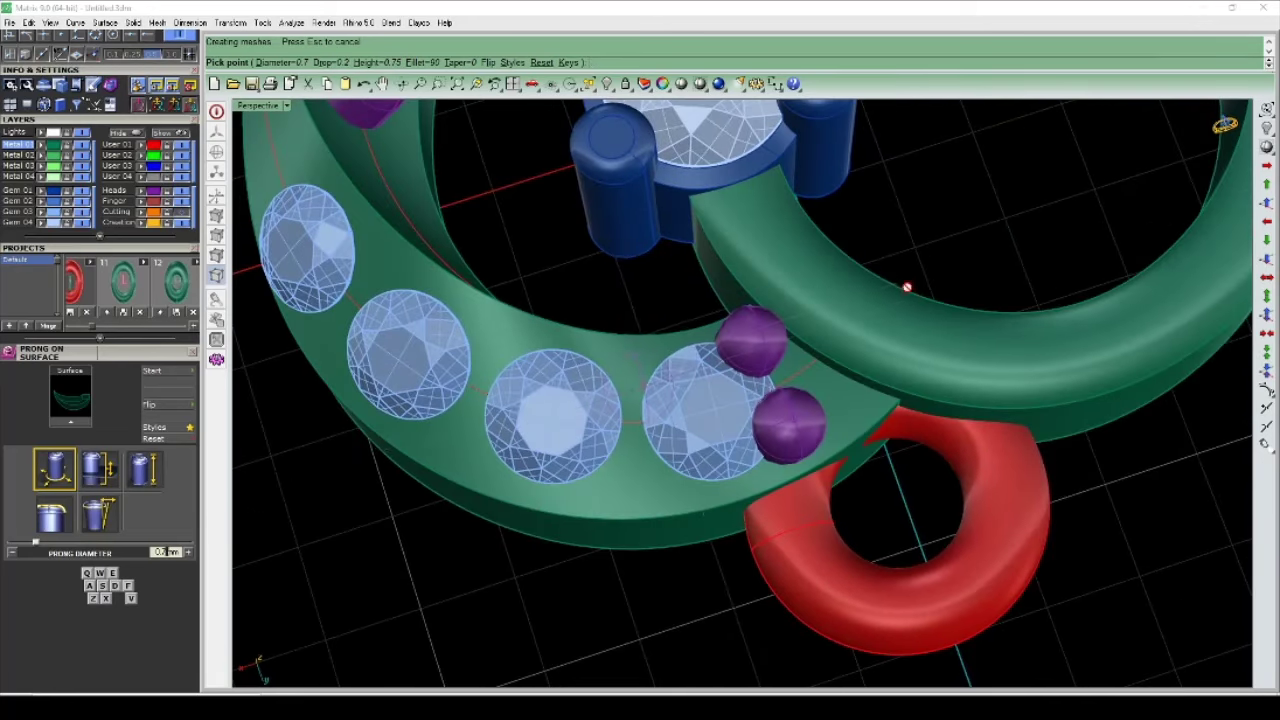
{"action": "scroll", "coordinate": [663, 409], "scroll_direction": "up", "scroll_amount": 3}
{"action": "mouse_move", "coordinate": [663, 409]}
{"action": "right_mouse_down"}
{"action": "mouse_move", "coordinate": [609, 429]}
{"action": "mouse_move", "coordinate": [600, 363]}
{"action": "right_mouse_up"}
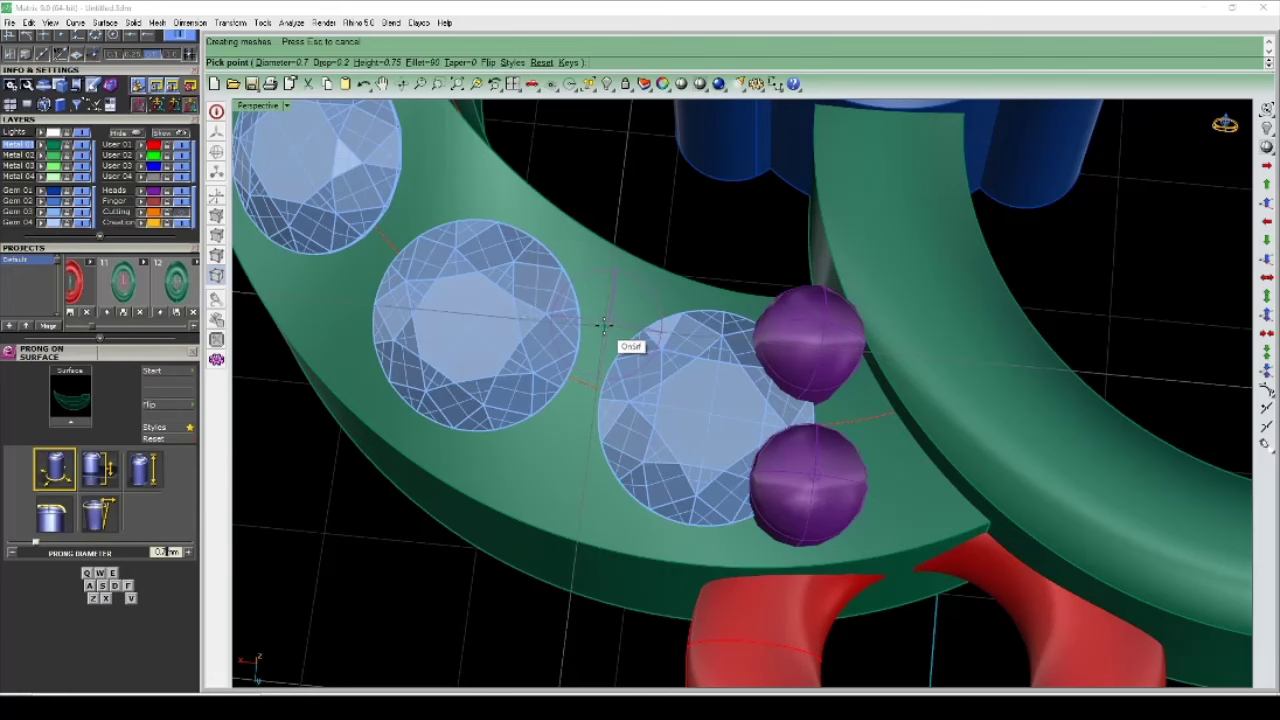
{"action": "left_click", "coordinate": [604, 323]}
{"action": "scroll", "coordinate": [604, 323], "scroll_direction": "down", "scroll_amount": 3}
{"action": "scroll", "coordinate": [800, 370], "scroll_direction": "up", "scroll_amount": 2}
{"action": "scroll", "coordinate": [787, 372], "scroll_direction": "up", "scroll_amount": 1}
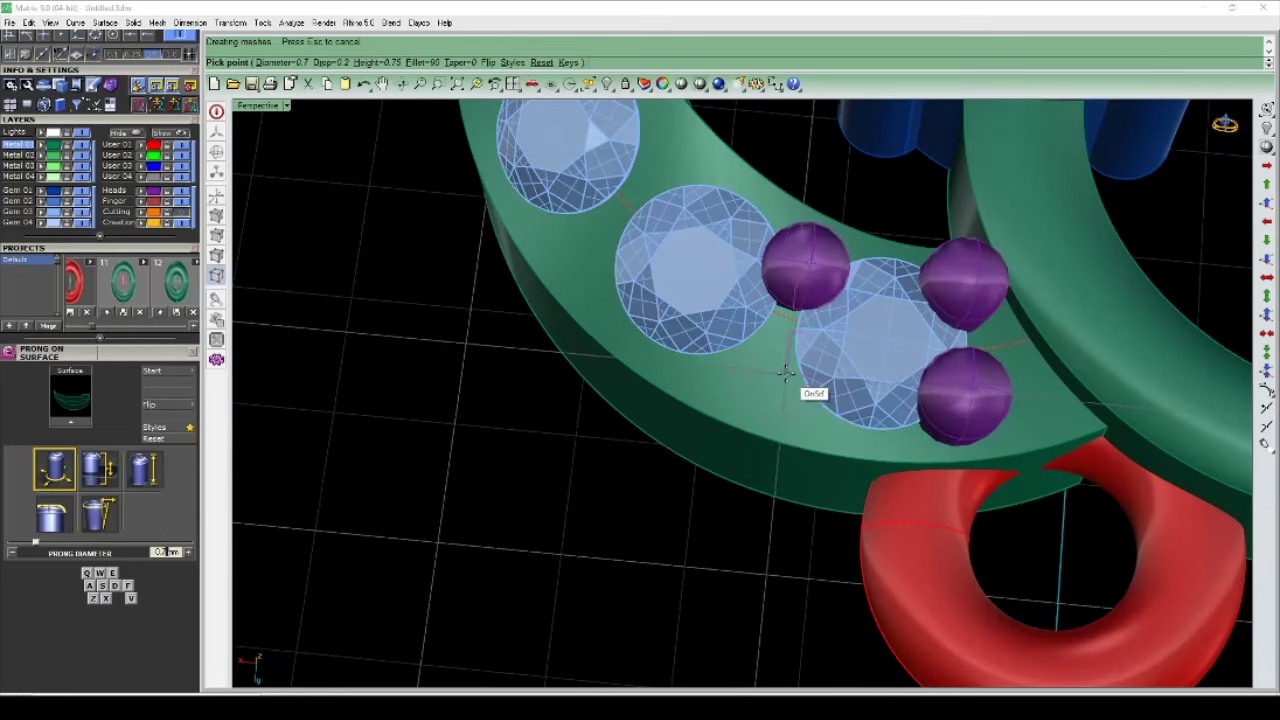
Step: Set the diameter back to 0.75 and place the final shared prongs between the remaining gems
{"action": "key", "text": "e"}
{"action": "mouse_move", "coordinate": [774, 366]}
{"action": "right_mouse_down"}
{"action": "mouse_move", "coordinate": [766, 351]}
{"action": "mouse_move", "coordinate": [700, 360]}
{"action": "mouse_move", "coordinate": [677, 320]}
{"action": "right_mouse_up"}
{"action": "left_click", "coordinate": [768, 347]}
{"action": "scroll", "coordinate": [770, 350], "scroll_direction": "down", "scroll_amount": 3}
{"action": "scroll", "coordinate": [696, 362], "scroll_direction": "up", "scroll_amount": 3}
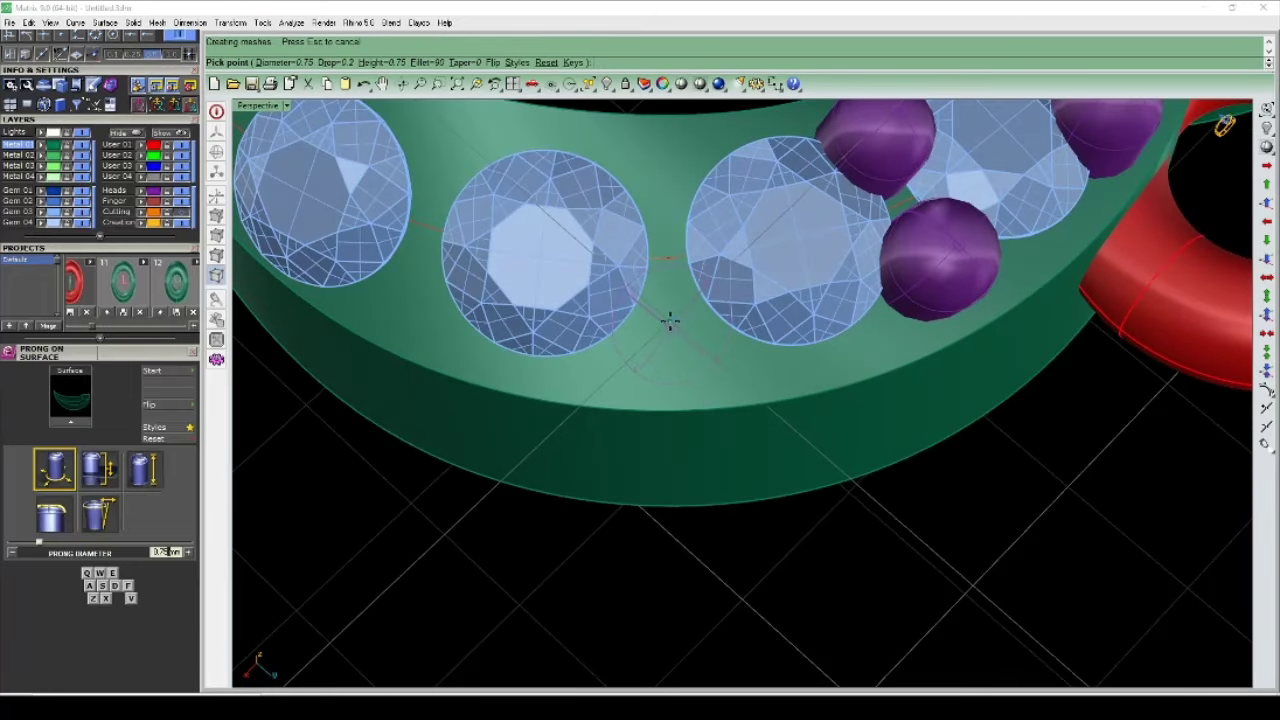
{"action": "scroll", "coordinate": [670, 321], "scroll_direction": "down", "scroll_amount": 3}
{"action": "scroll", "coordinate": [704, 216], "scroll_direction": "up", "scroll_amount": 3}
{"action": "right_click_drag", "start_coordinate": [732, 316], "coordinate": [686, 313]}
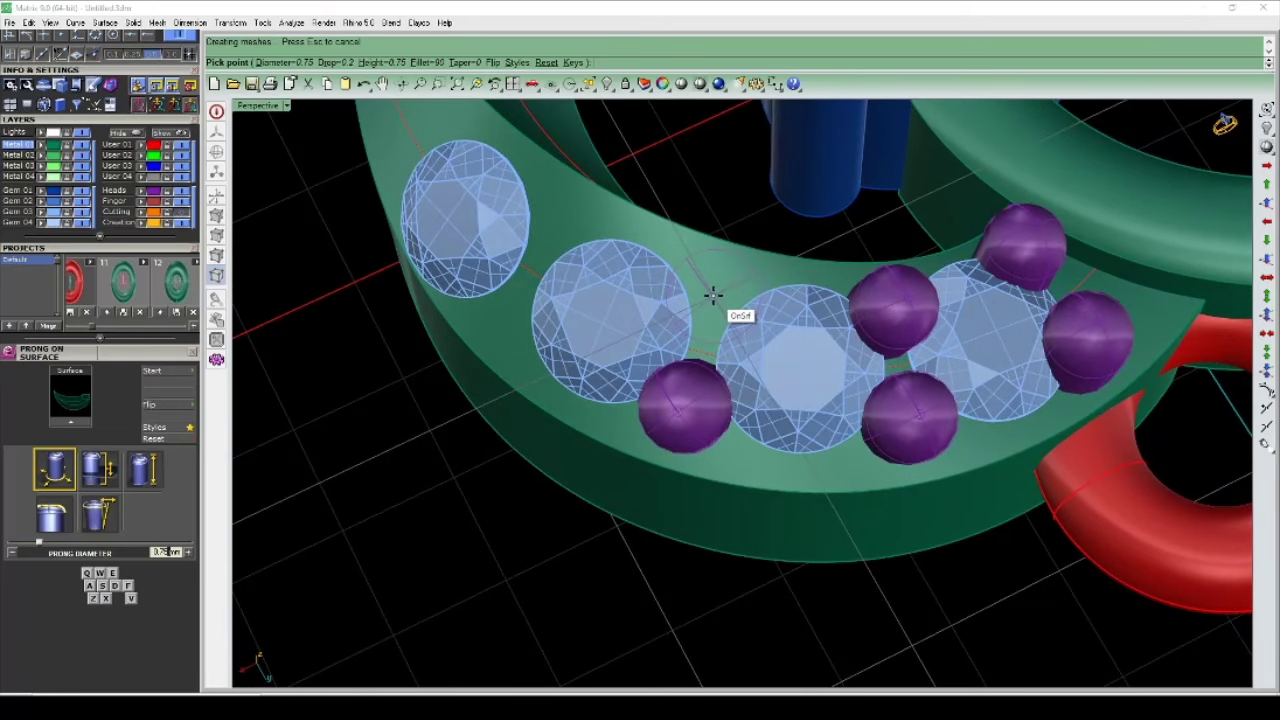
{"action": "scroll", "coordinate": [712, 296], "scroll_direction": "down", "scroll_amount": 2}
{"action": "scroll", "coordinate": [740, 329], "scroll_direction": "down", "scroll_amount": 2}
{"action": "scroll", "coordinate": [740, 329], "scroll_direction": "up", "scroll_amount": 3}
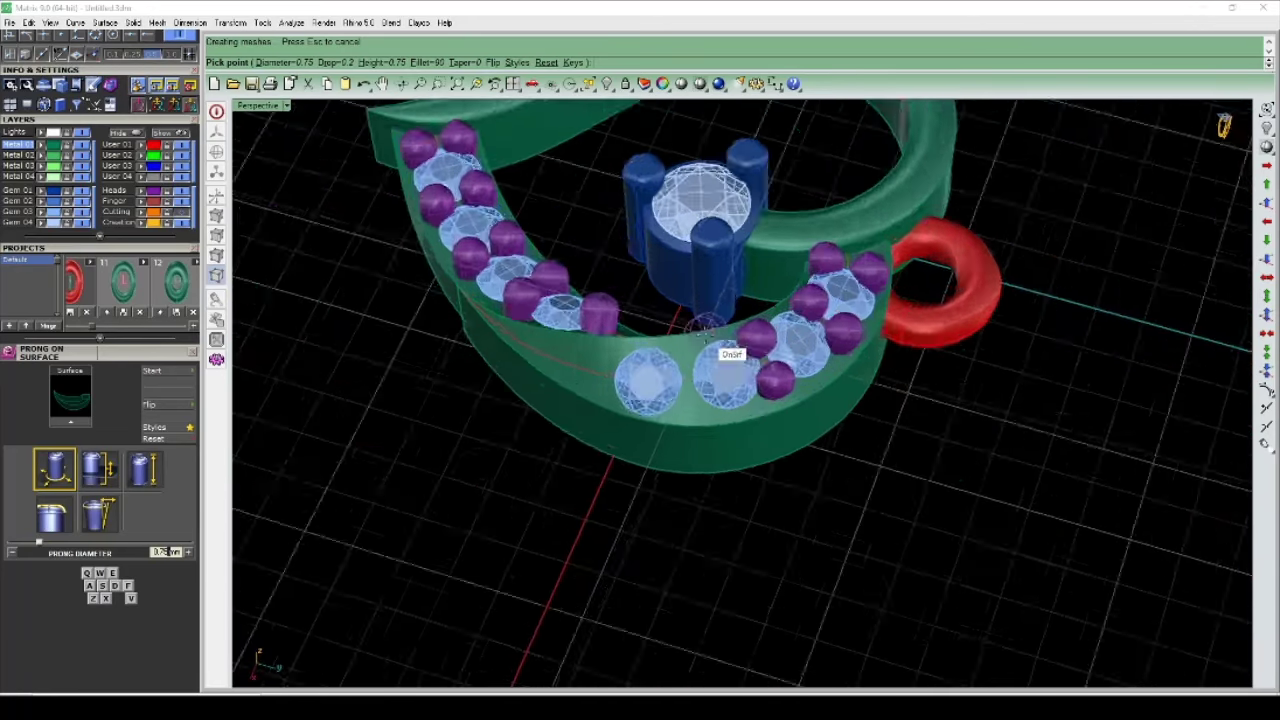
{"action": "scroll", "coordinate": [729, 354], "scroll_direction": "up", "scroll_amount": 3}
{"action": "scroll", "coordinate": [623, 371], "scroll_direction": "up", "scroll_amount": 1}
{"action": "scroll", "coordinate": [634, 374], "scroll_direction": "down", "scroll_amount": 1}
{"action": "scroll", "coordinate": [640, 377], "scroll_direction": "down", "scroll_amount": 1}
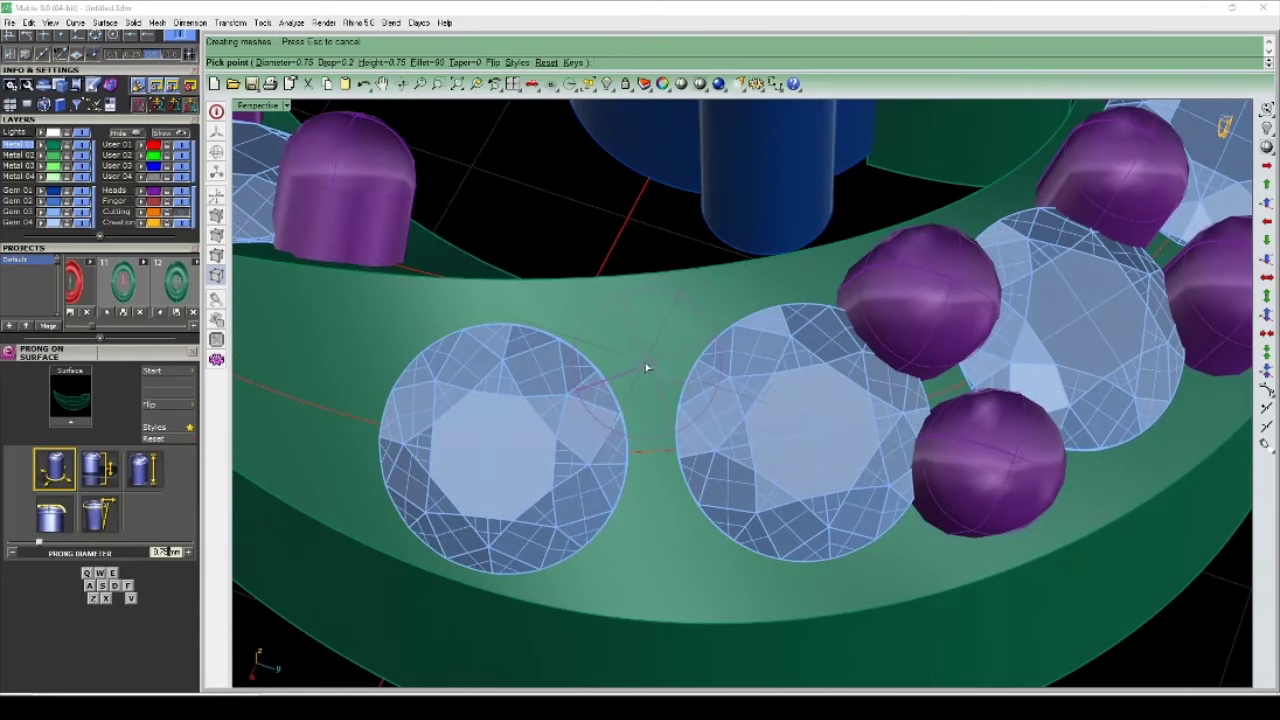
{"action": "scroll", "coordinate": [646, 368], "scroll_direction": "down", "scroll_amount": 3}
{"action": "scroll", "coordinate": [749, 346], "scroll_direction": "up", "scroll_amount": 1}
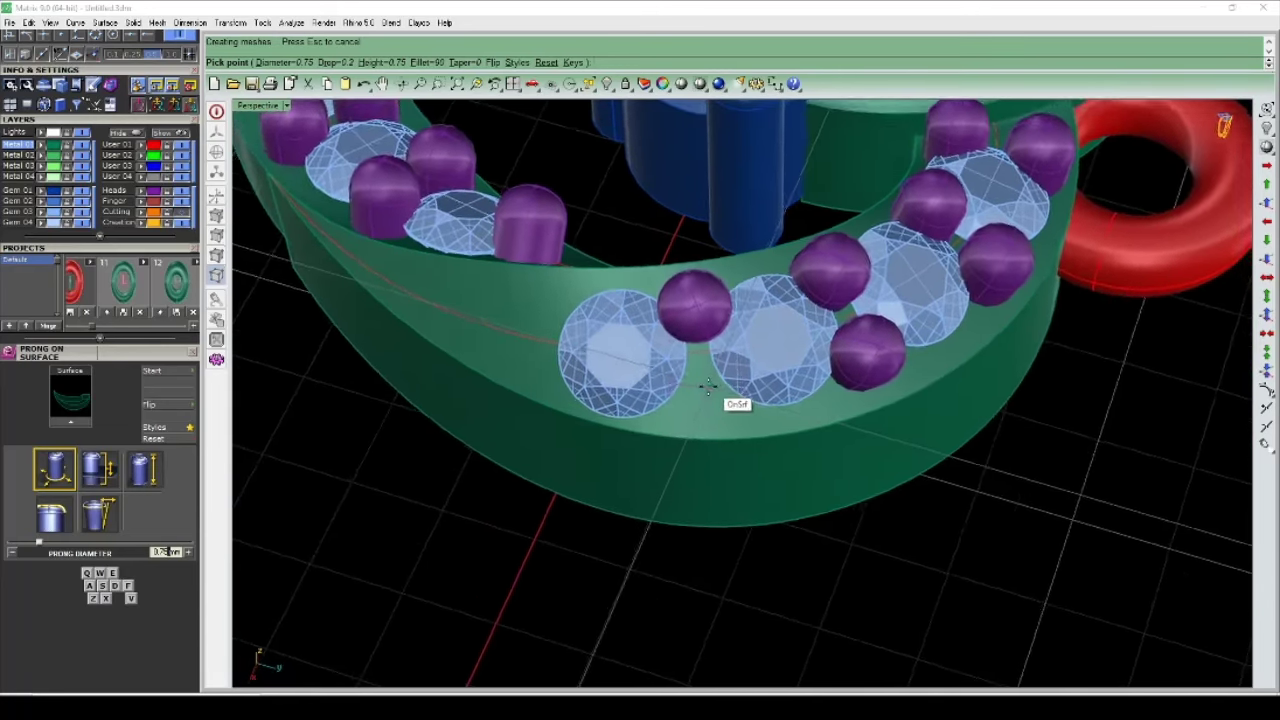
{"action": "scroll", "coordinate": [707, 386], "scroll_direction": "up", "scroll_amount": 2}
{"action": "scroll", "coordinate": [705, 388], "scroll_direction": "down", "scroll_amount": 2}
{"action": "scroll", "coordinate": [771, 394], "scroll_direction": "down", "scroll_amount": 1}
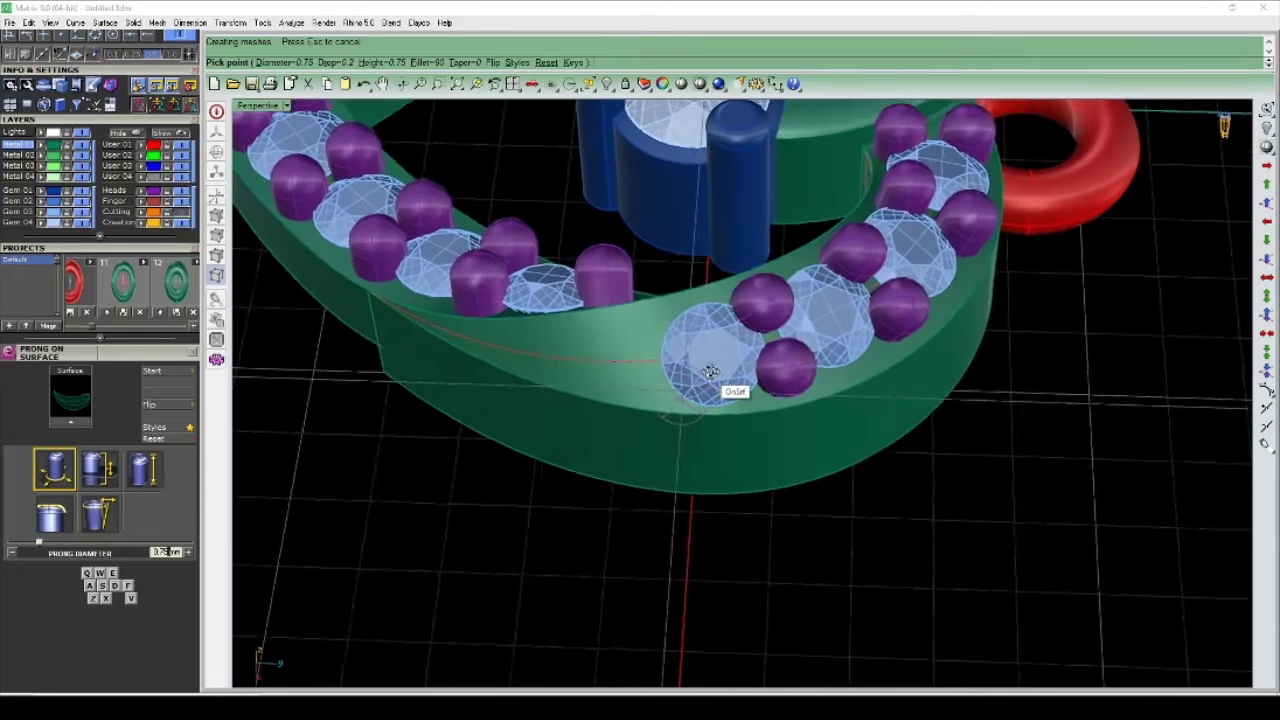
{"action": "scroll", "coordinate": [734, 386], "scroll_direction": "up", "scroll_amount": 3}
{"action": "scroll", "coordinate": [677, 380], "scroll_direction": "up", "scroll_amount": 1}
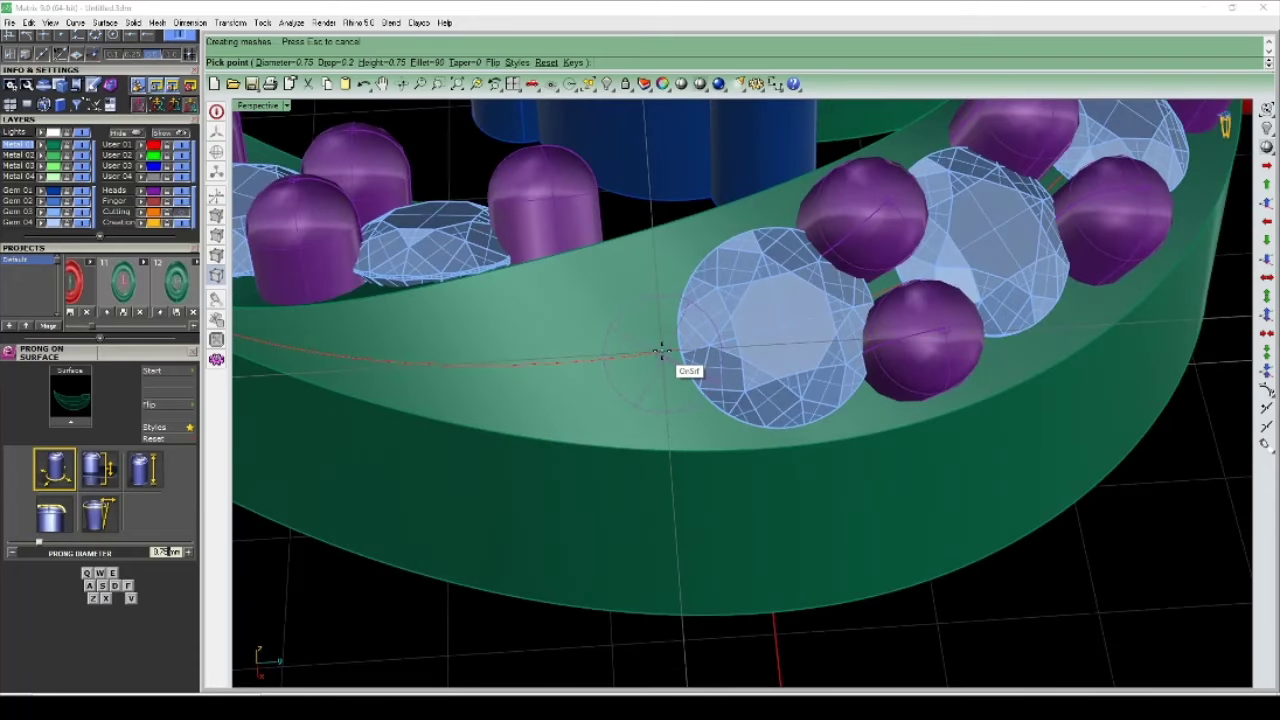
{"action": "left_click", "coordinate": [660, 350]}
{"action": "scroll", "coordinate": [660, 350], "scroll_direction": "down", "scroll_amount": 3}
Step: Show the heart full-size from the top, then select and group the right-side prongs
{"action": "right_click_drag", "start_coordinate": [600, 400], "coordinate": [866, 420]}
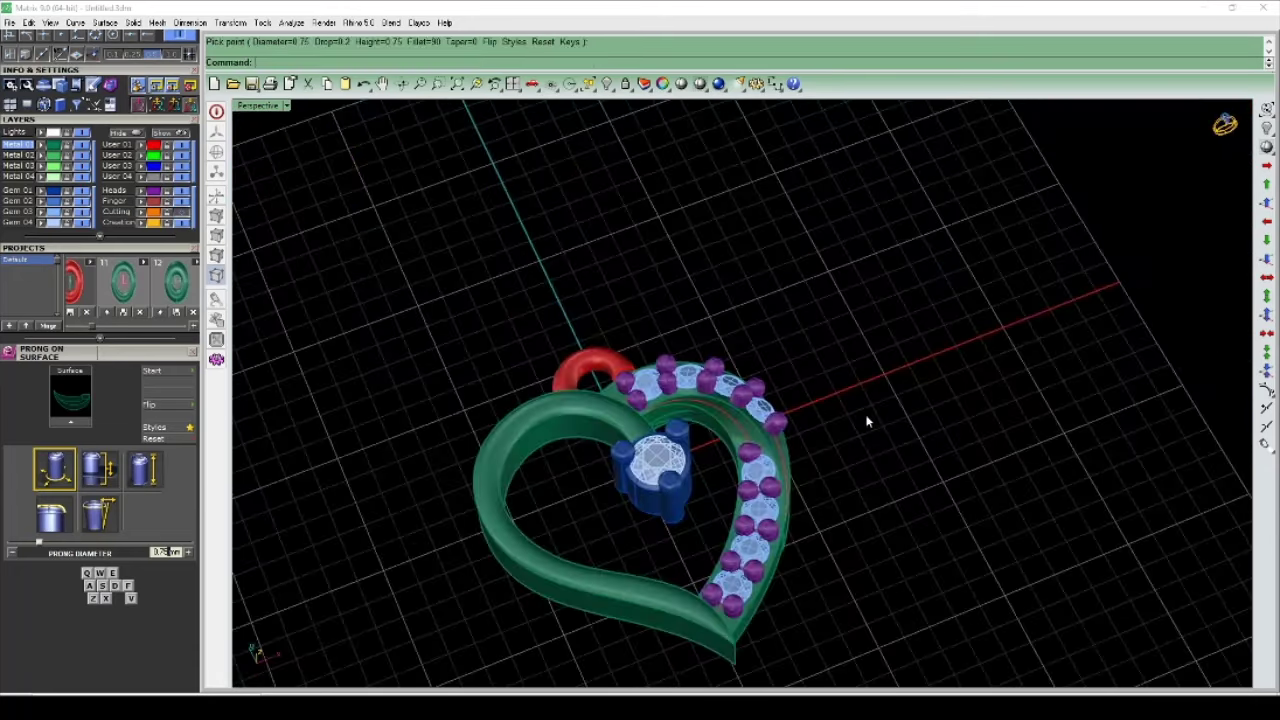
{"action": "scroll", "coordinate": [800, 440], "scroll_direction": "up", "scroll_amount": 3}
{"action": "scroll", "coordinate": [770, 463], "scroll_direction": "down", "scroll_amount": 3}
{"action": "mouse_move", "coordinate": [829, 363]}
{"action": "right_mouse_down"}
{"action": "mouse_move", "coordinate": [609, 371]}
{"action": "mouse_move", "coordinate": [640, 391]}
{"action": "right_mouse_up"}
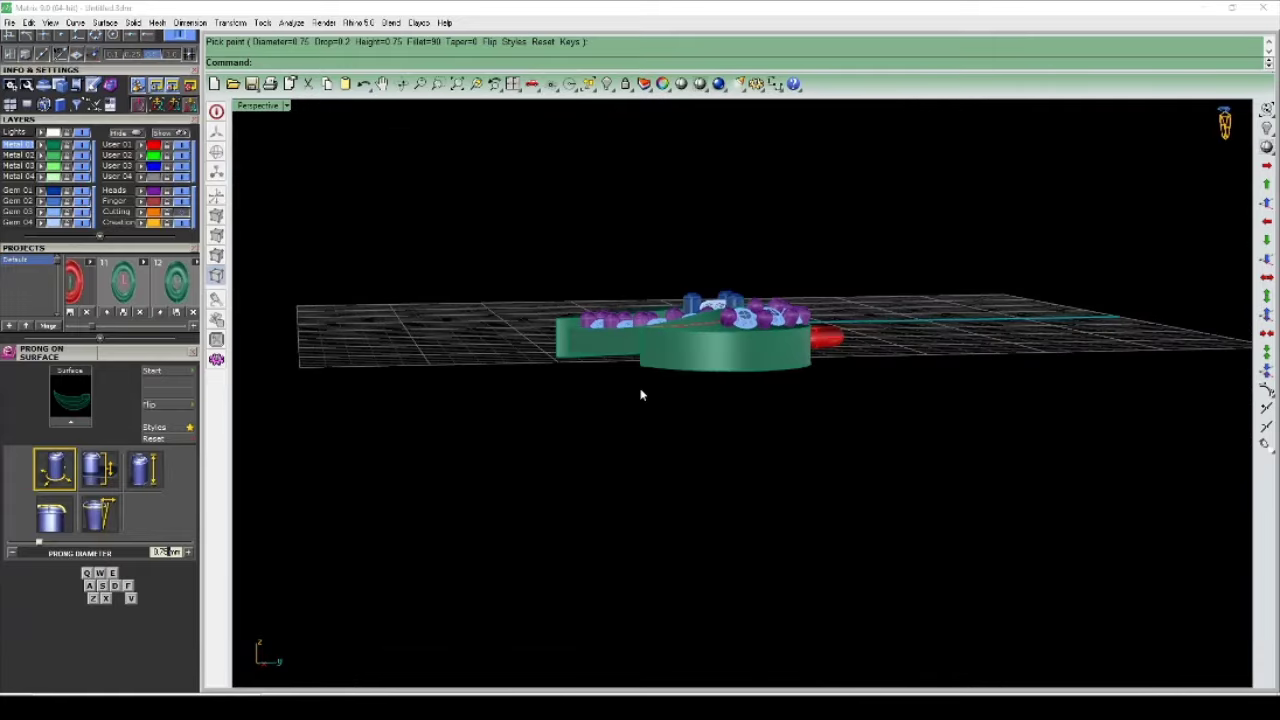
{"action": "key", "text": "ctrl+F1"}
{"action": "left_click", "coordinate": [754, 190]}
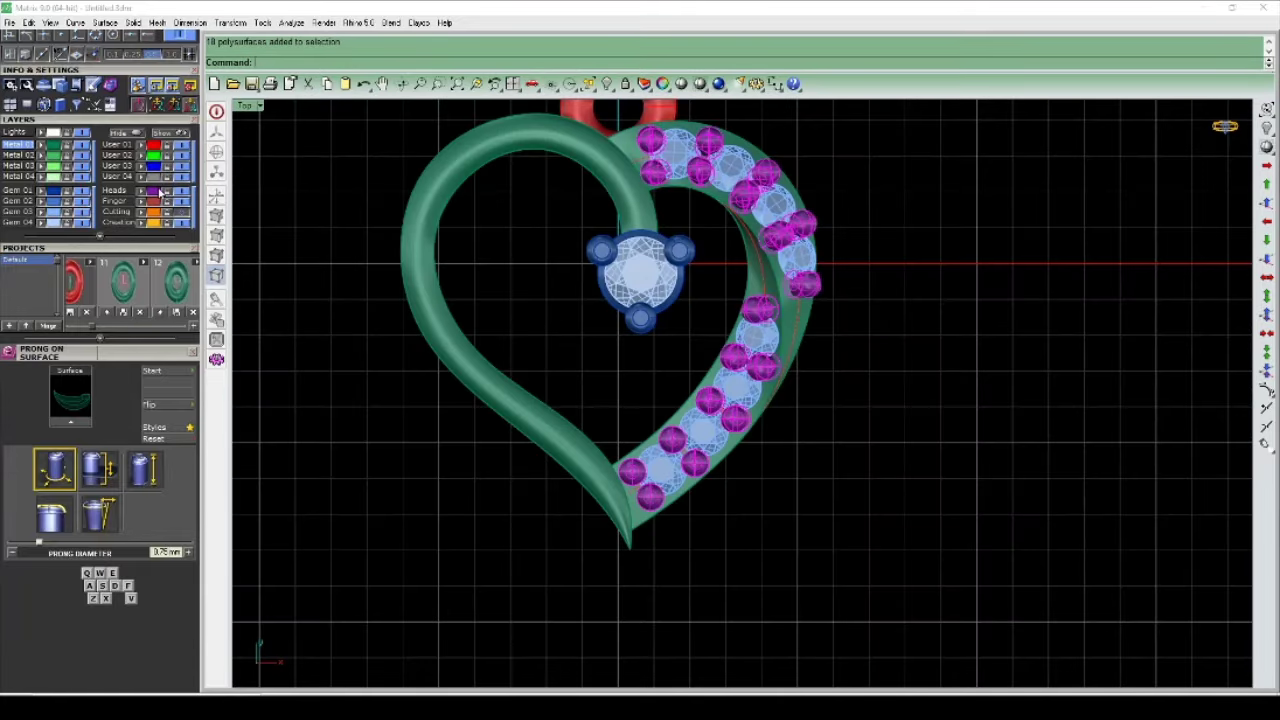
{"action": "scroll", "coordinate": [757, 275], "scroll_direction": "up", "scroll_amount": 3}
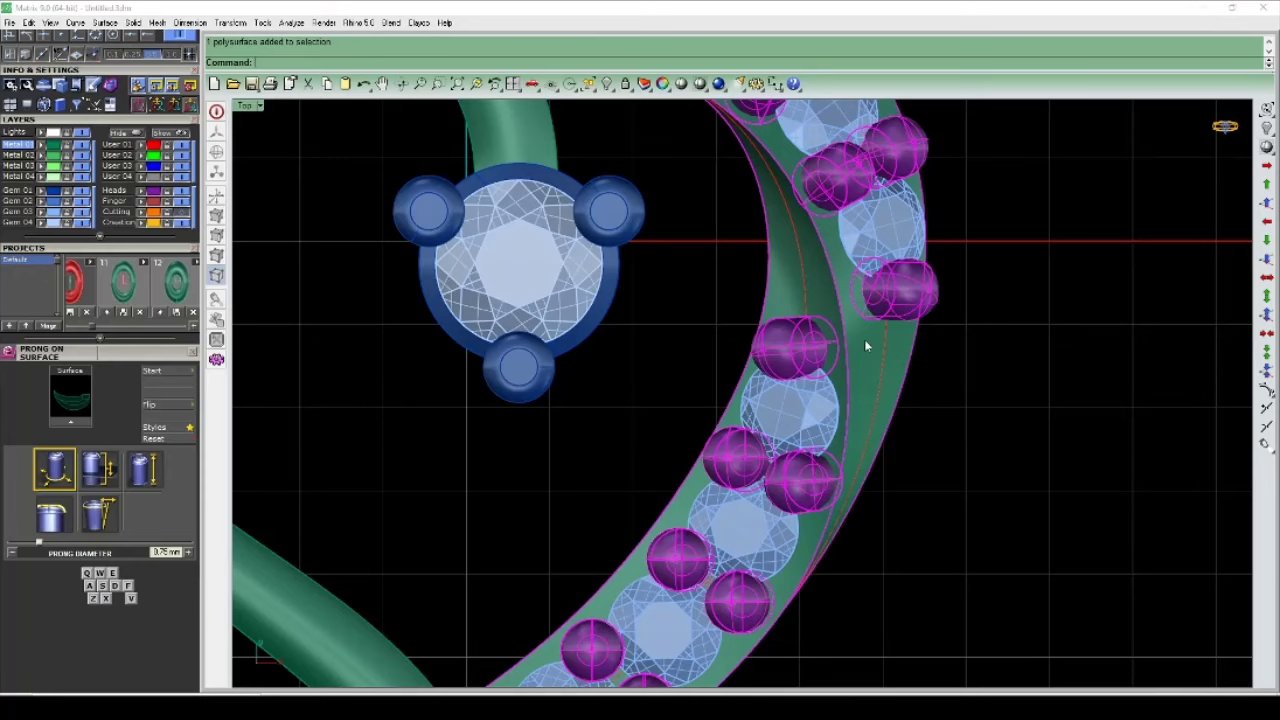
{"action": "scroll", "coordinate": [866, 345], "scroll_direction": "down", "scroll_amount": 3}
{"action": "key", "text": "ctrl+g"}
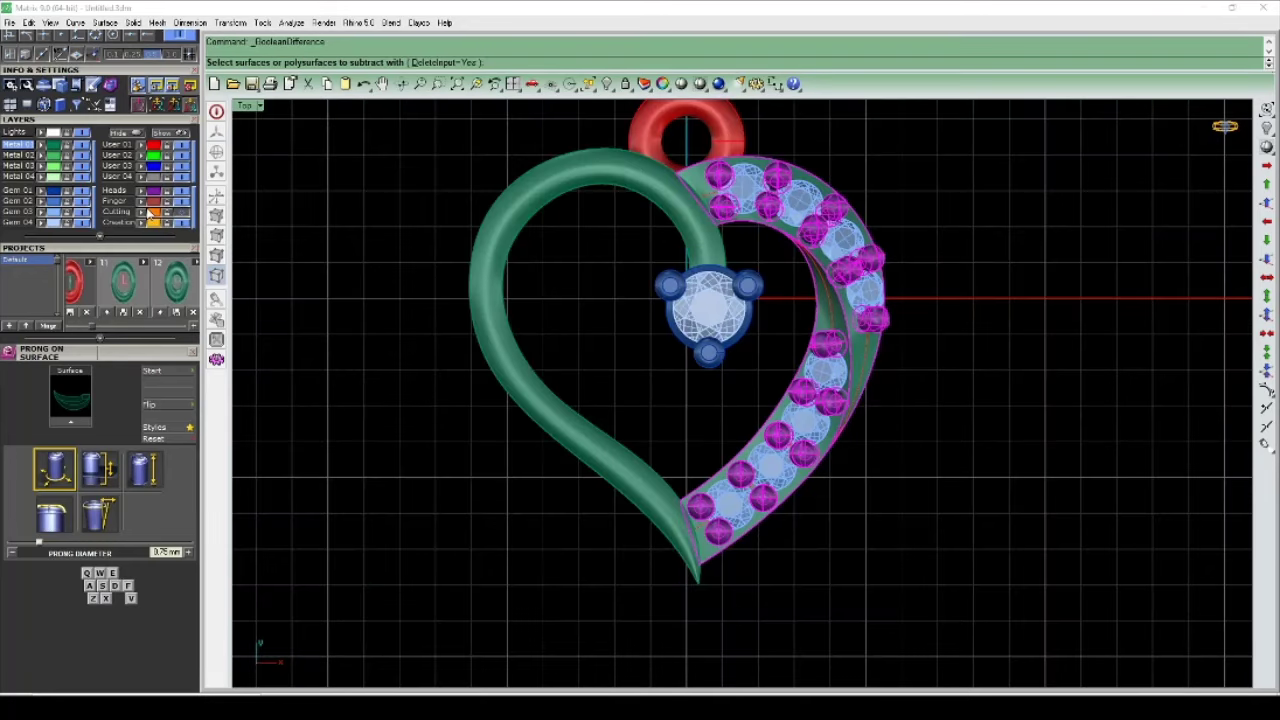
Step: Subtract the gem cutters from the band, then select all 18 prong heads for trimming
{"action": "left_click", "coordinate": [150, 212]}
{"action": "key", "text": "Return"}
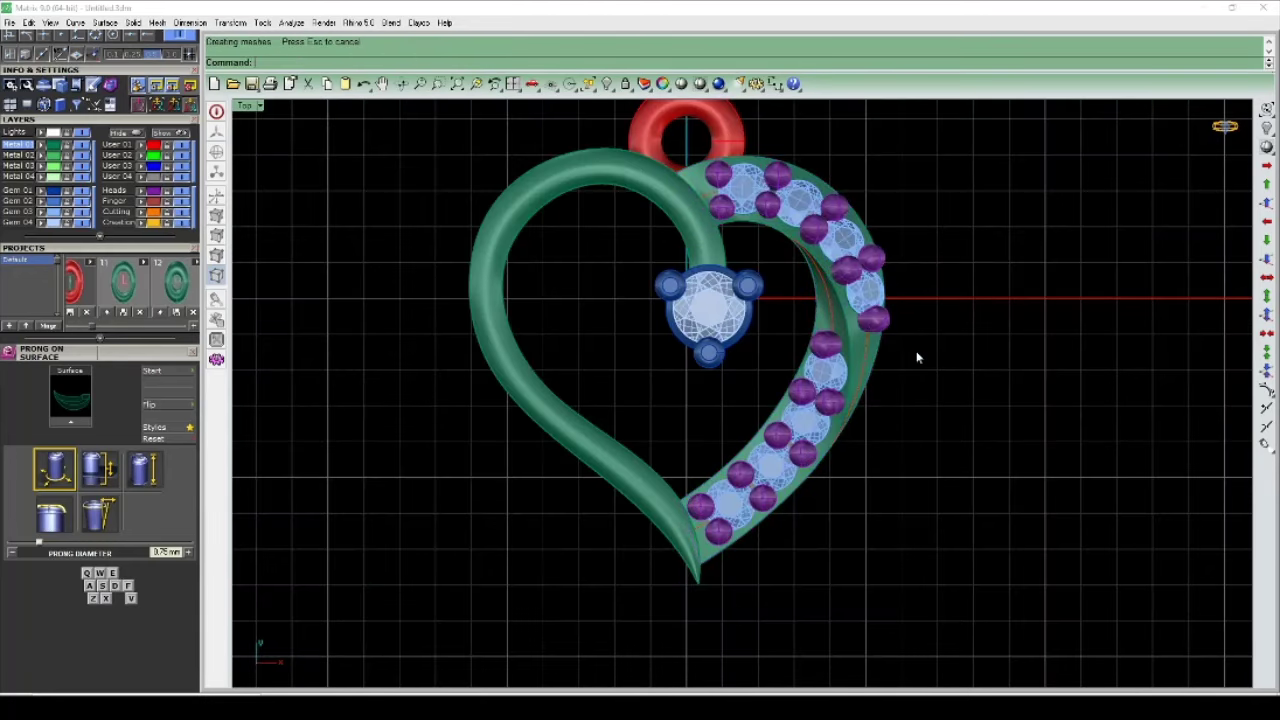
{"action": "scroll", "coordinate": [913, 360], "scroll_direction": "down", "scroll_amount": 3}
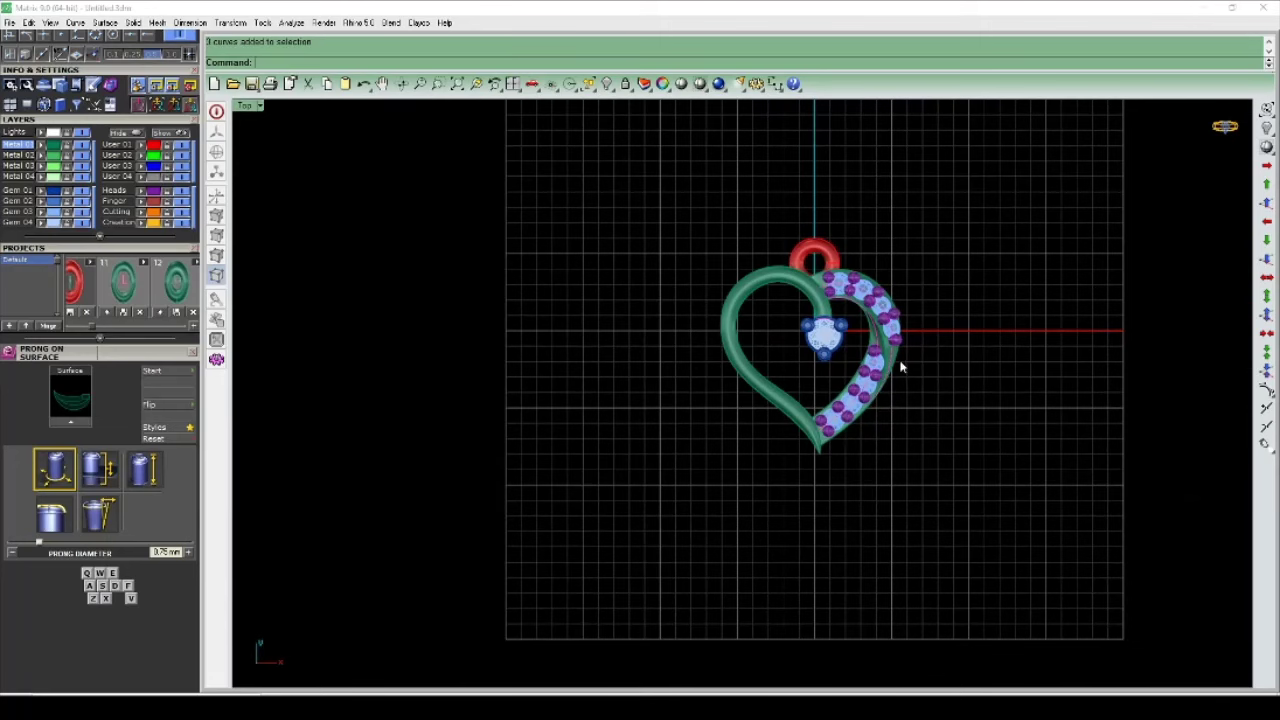
{"action": "scroll", "coordinate": [883, 372], "scroll_direction": "up", "scroll_amount": 1}
{"action": "left_click", "coordinate": [150, 197]}
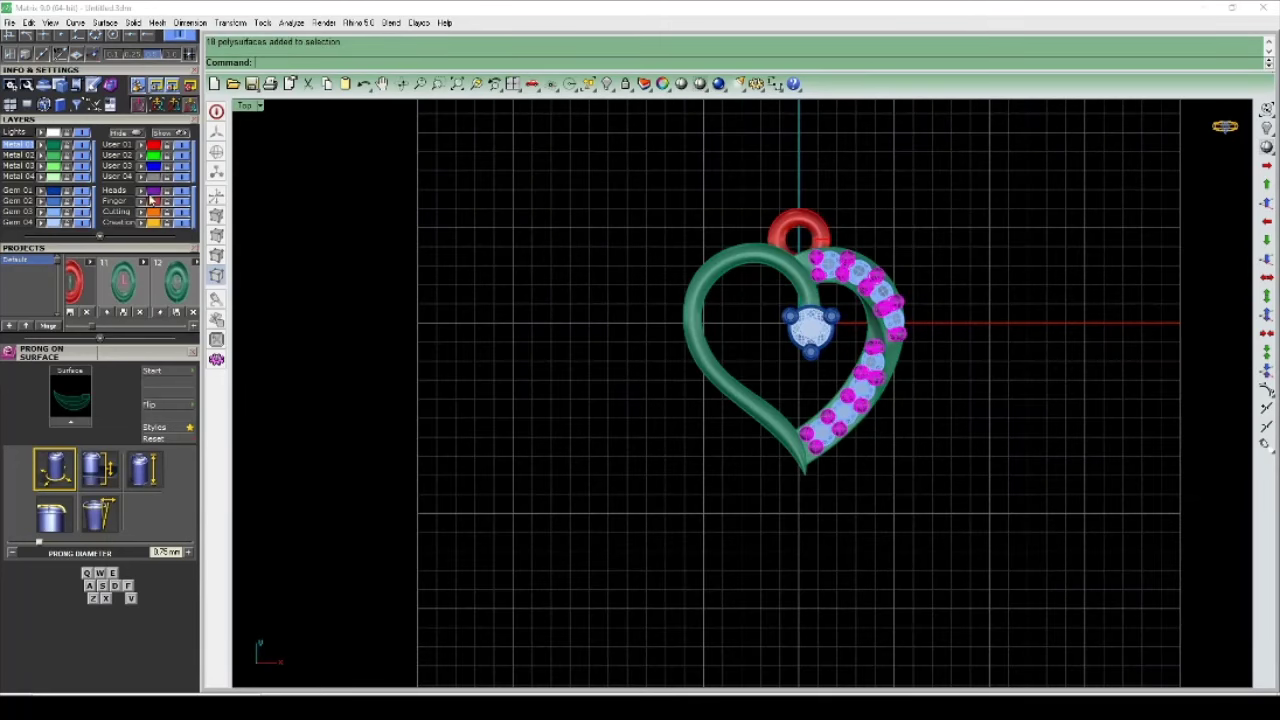
{"action": "key", "text": "ctrl+t"}
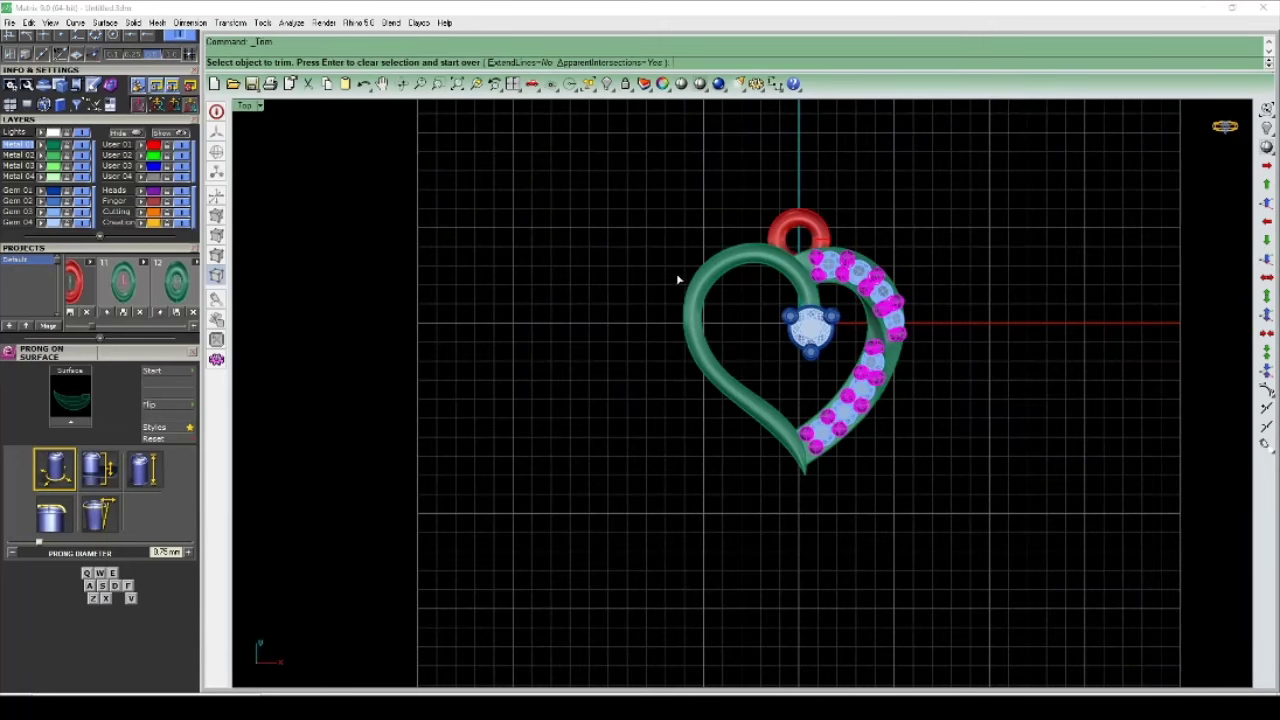
Step: Turn off surface isocurve display for the 18 prongs, then select the heart bands and gems
{"action": "right_click_drag", "start_coordinate": [677, 280], "coordinate": [657, 331]}
{"action": "left_click", "coordinate": [662, 86]}
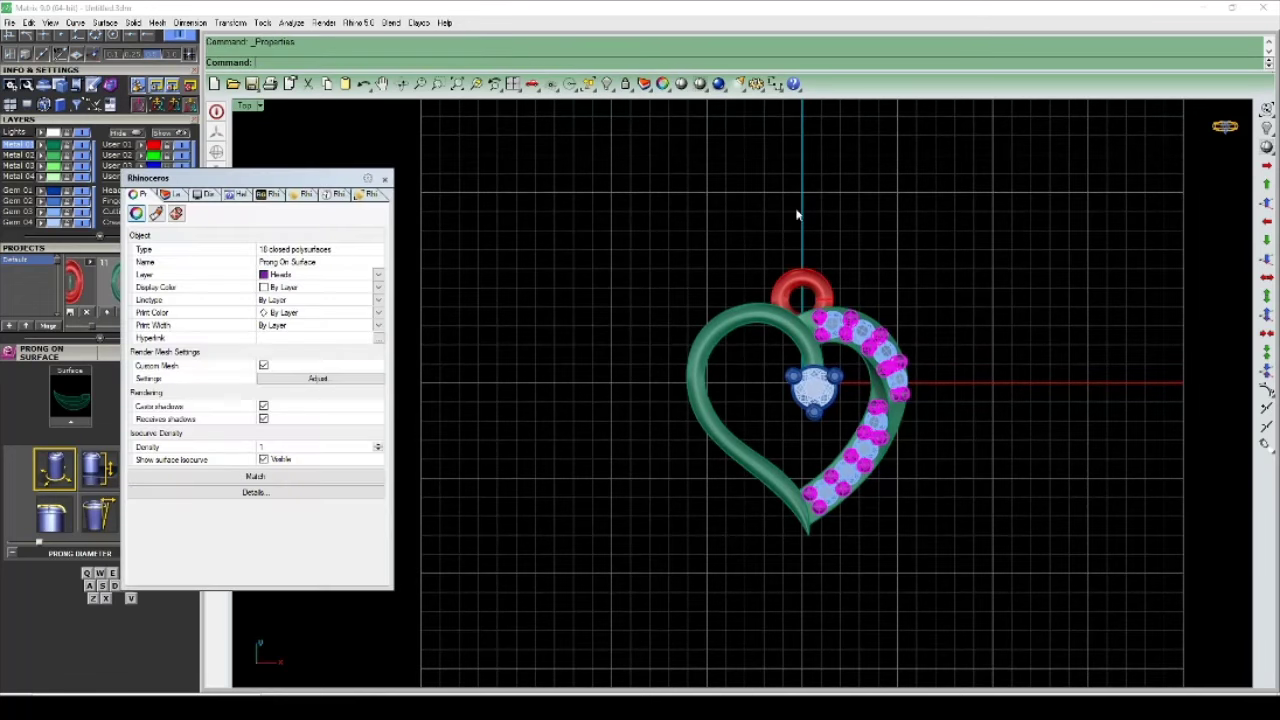
{"action": "left_click", "coordinate": [263, 459]}
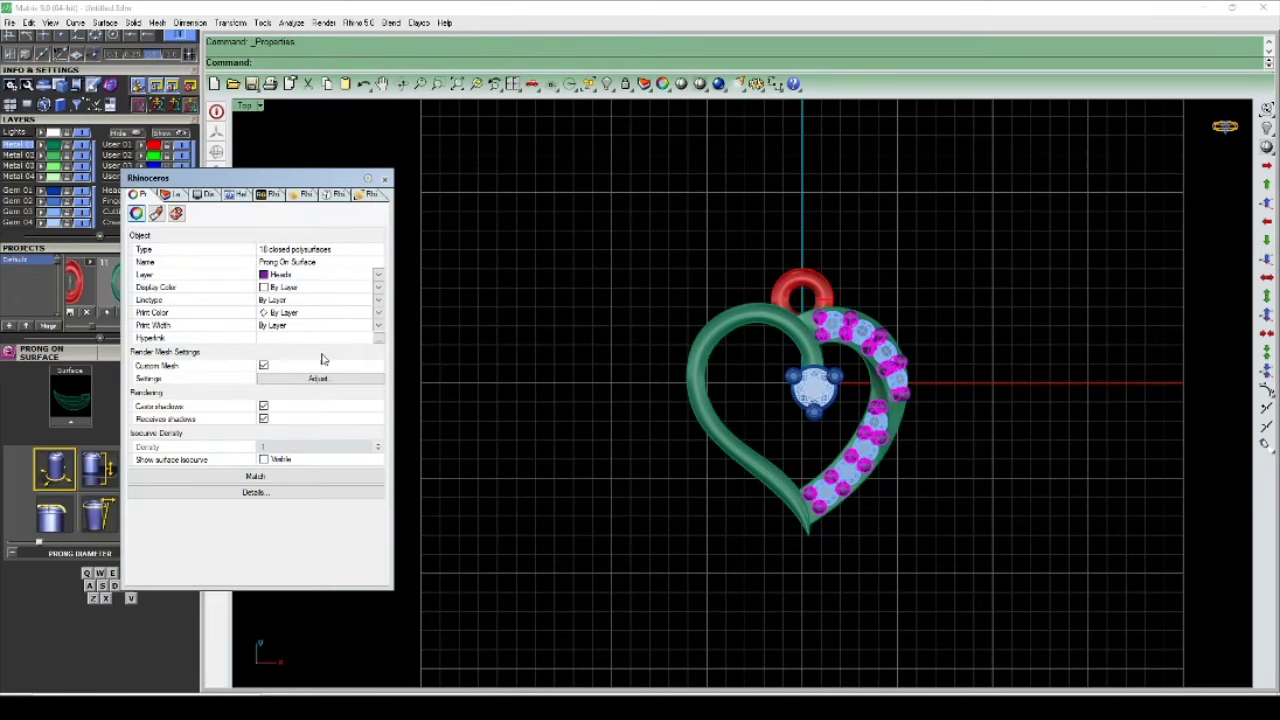
{"action": "left_click", "coordinate": [385, 180]}
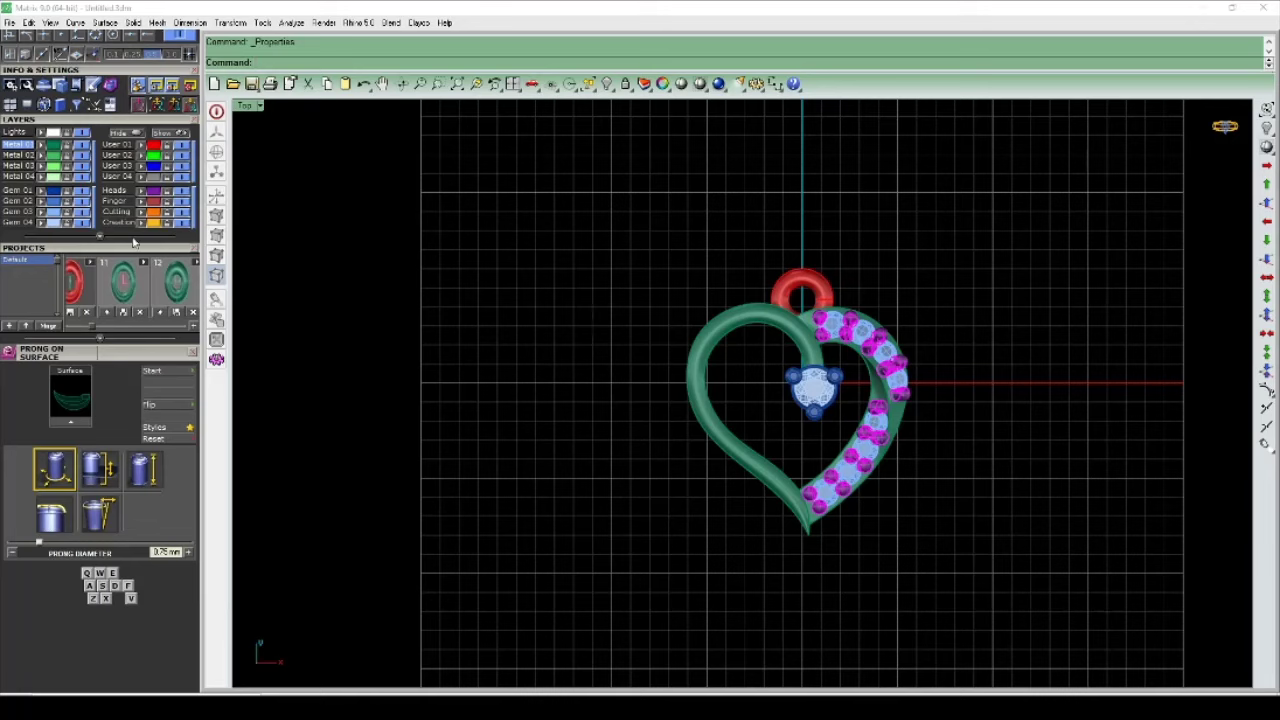
{"action": "left_click", "coordinate": [54, 157]}
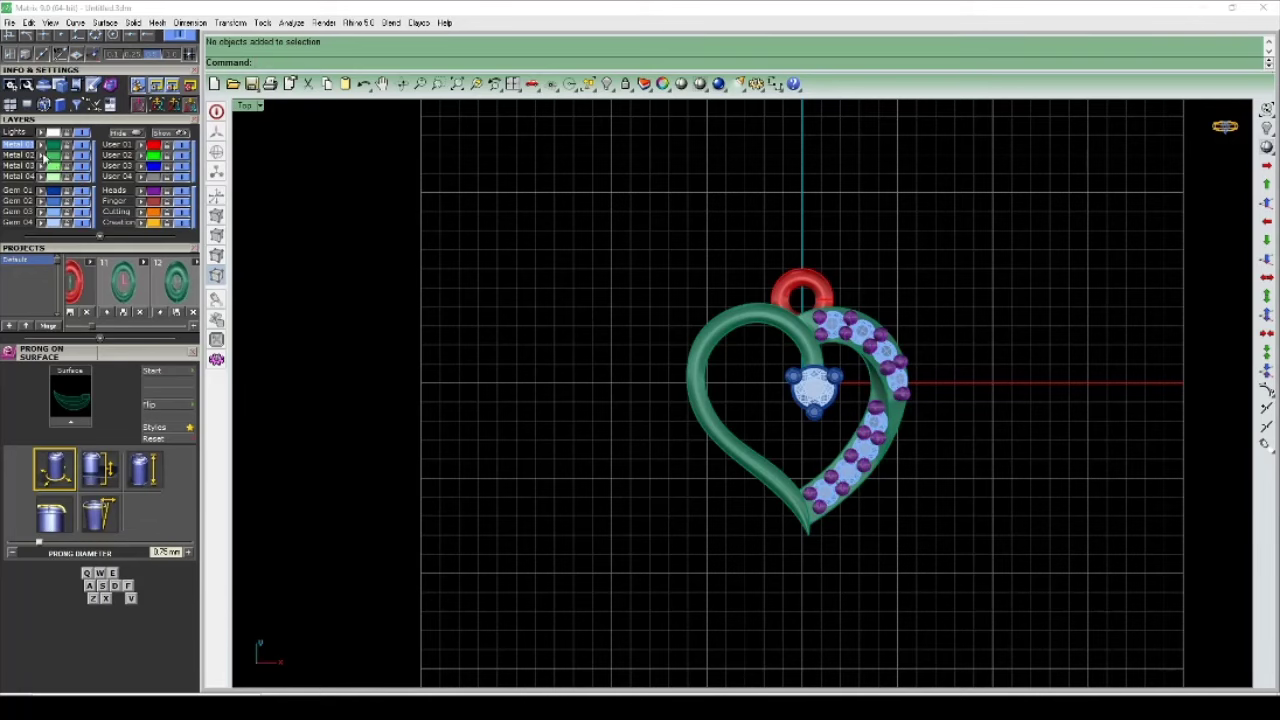
{"action": "left_click", "coordinate": [54, 147]}
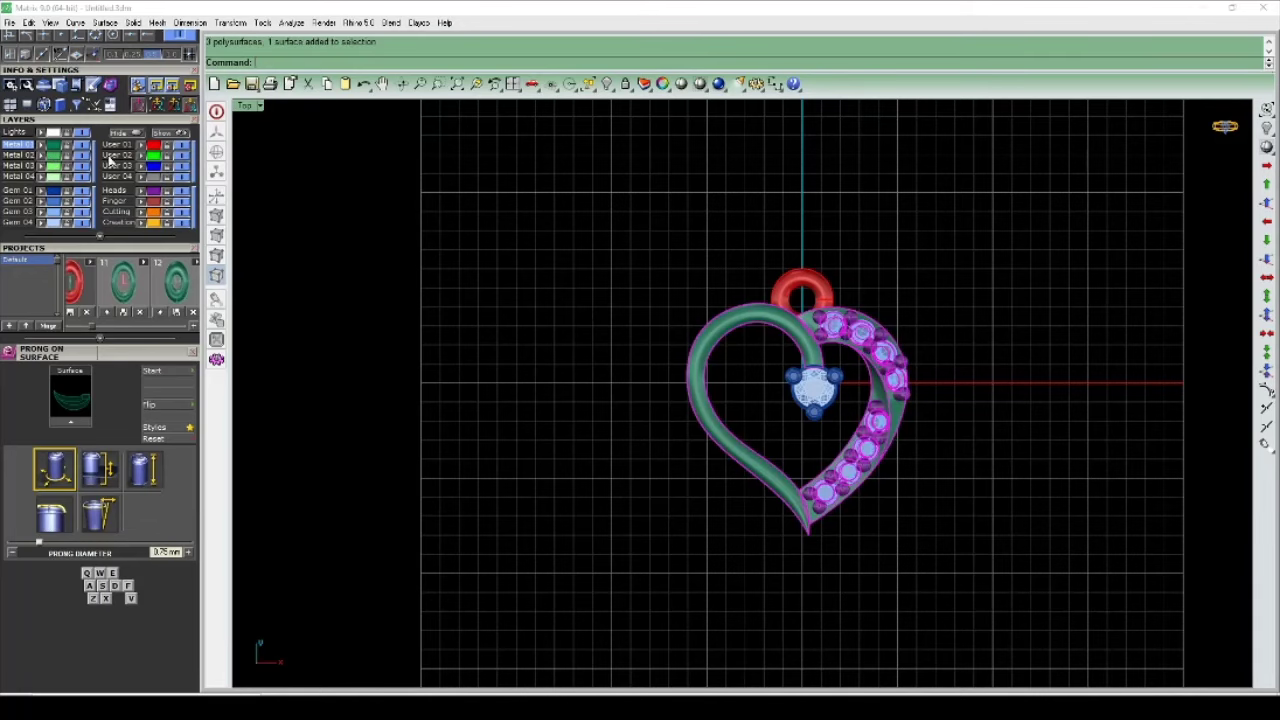
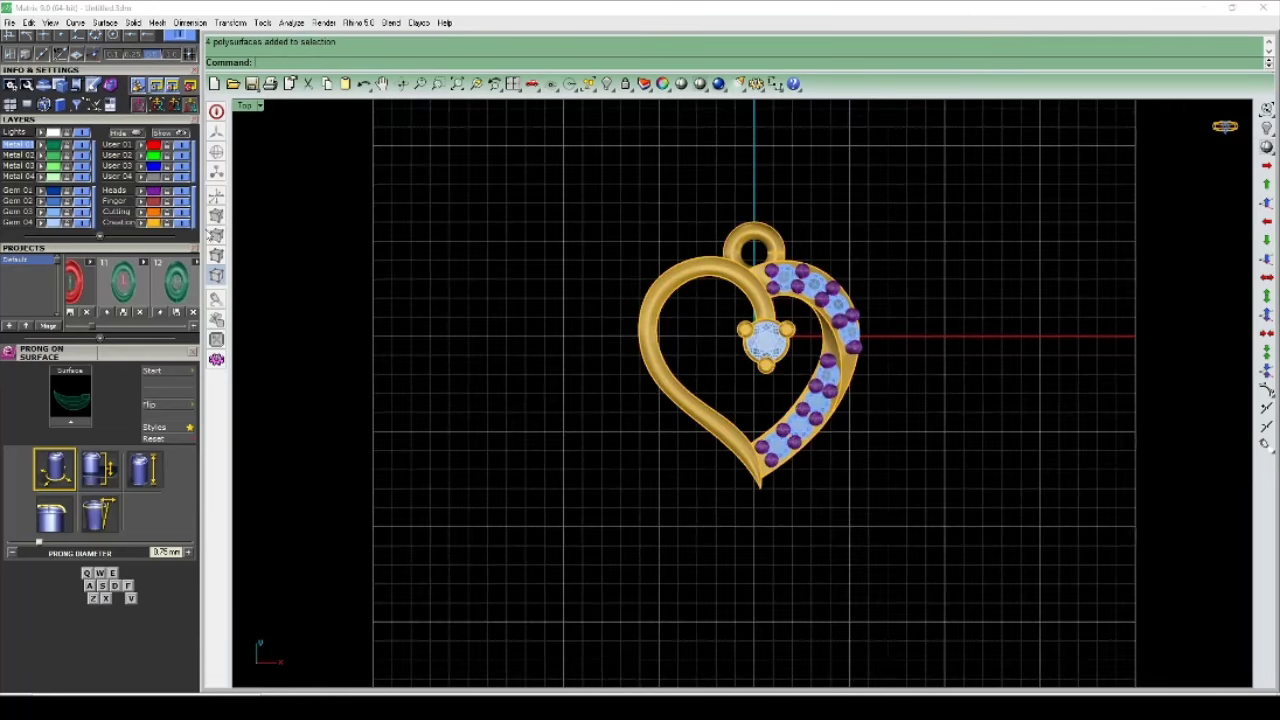
Step: Select the prongs and side gems, preview them rendered and rotated, then return to Top view
{"action": "left_click", "coordinate": [155, 191]}
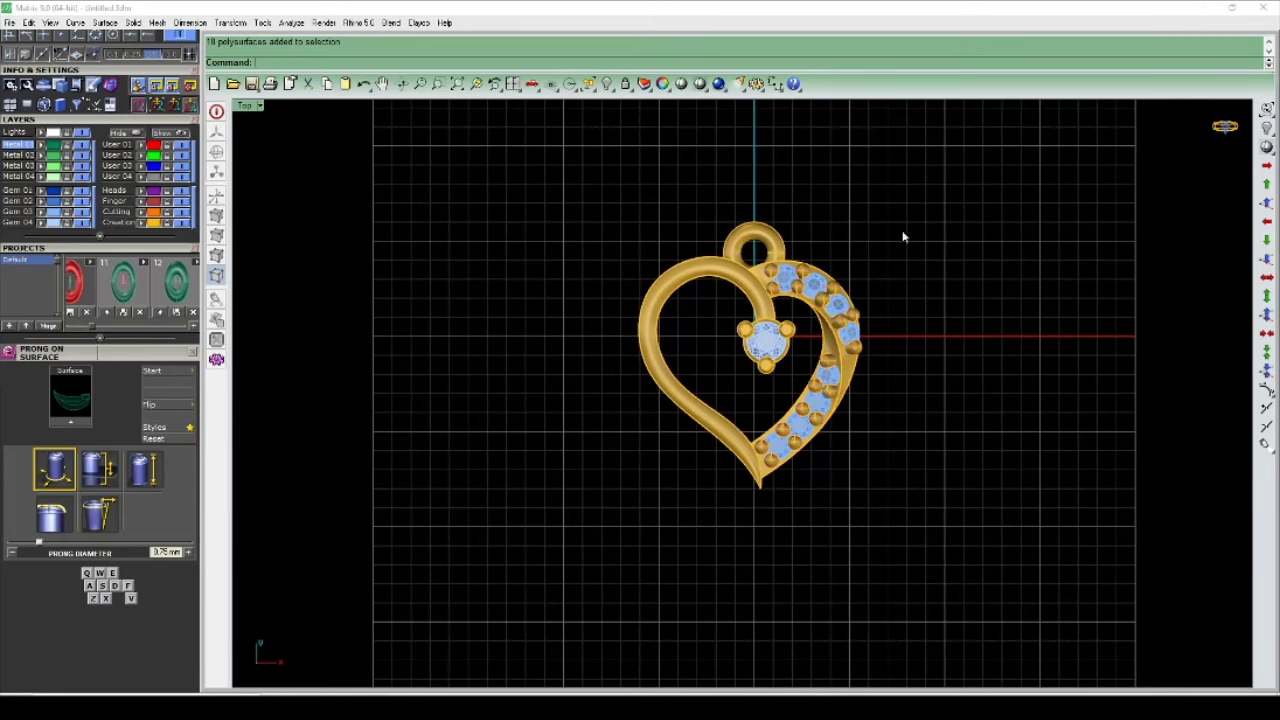
{"action": "left_click", "coordinate": [52, 221]}
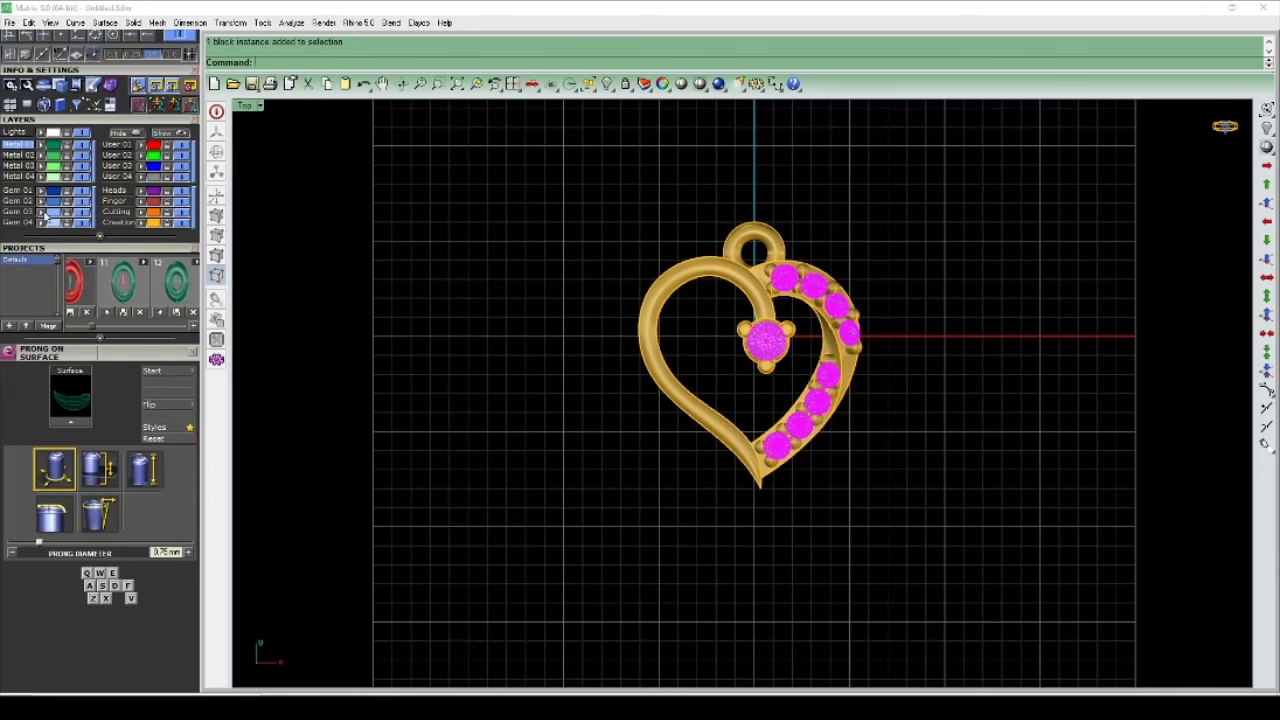
{"action": "left_click", "coordinate": [47, 203]}
{"action": "left_click", "coordinate": [680, 85]}
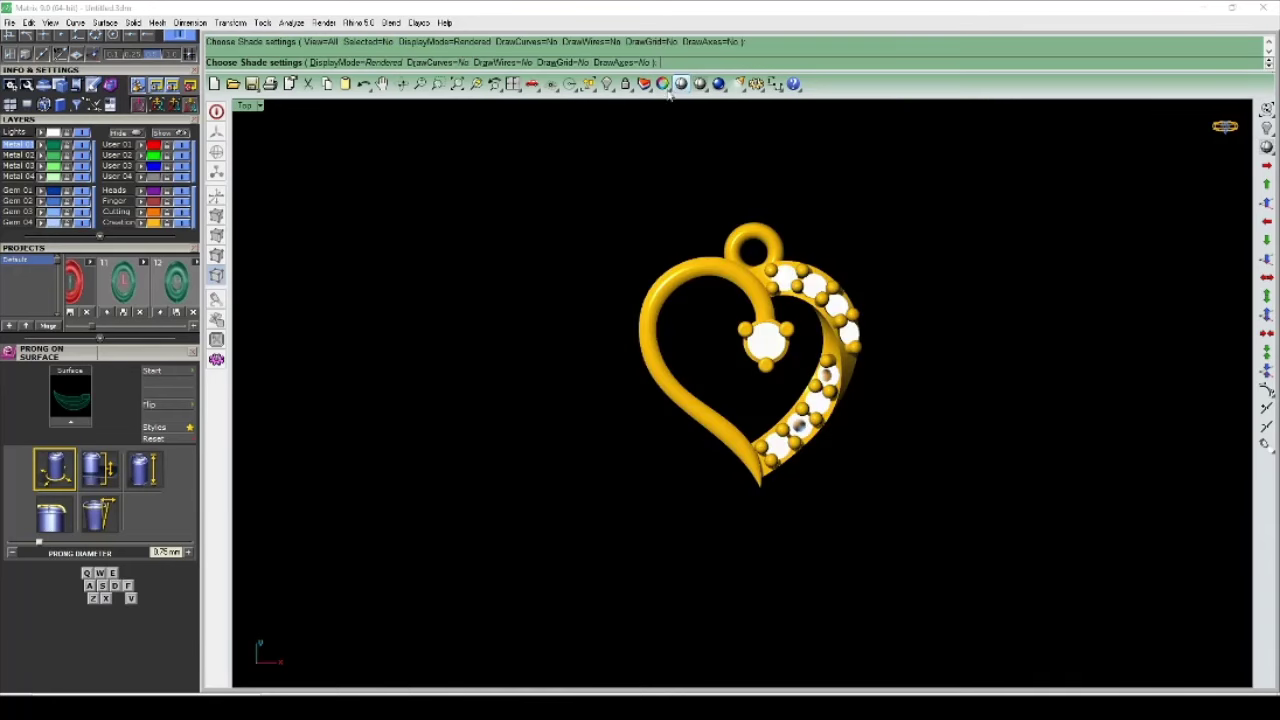
{"action": "left_click_drag", "start_coordinate": [883, 299], "coordinate": [760, 300]}
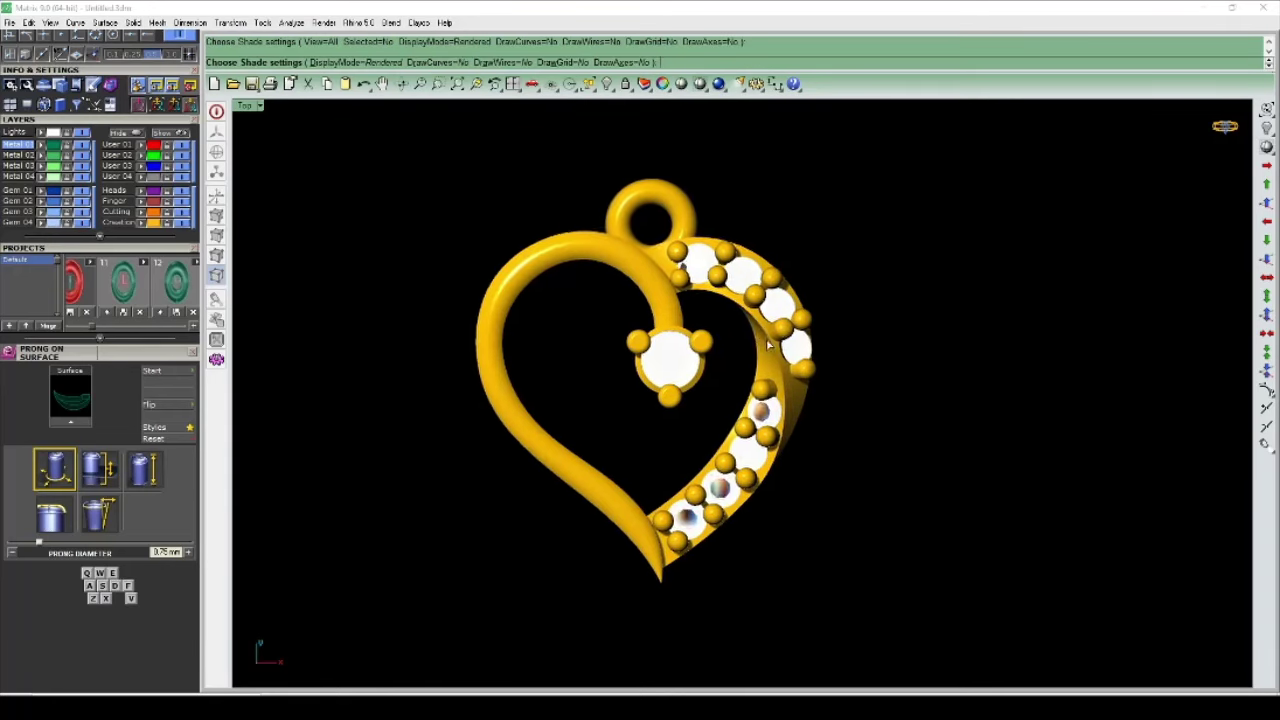
{"action": "key", "text": "Escape"}
Step: Draw a straight vertical line from the bail hole's centre up above the bail
{"action": "scroll", "coordinate": [122, 120], "scroll_direction": "up", "scroll_amount": 2}
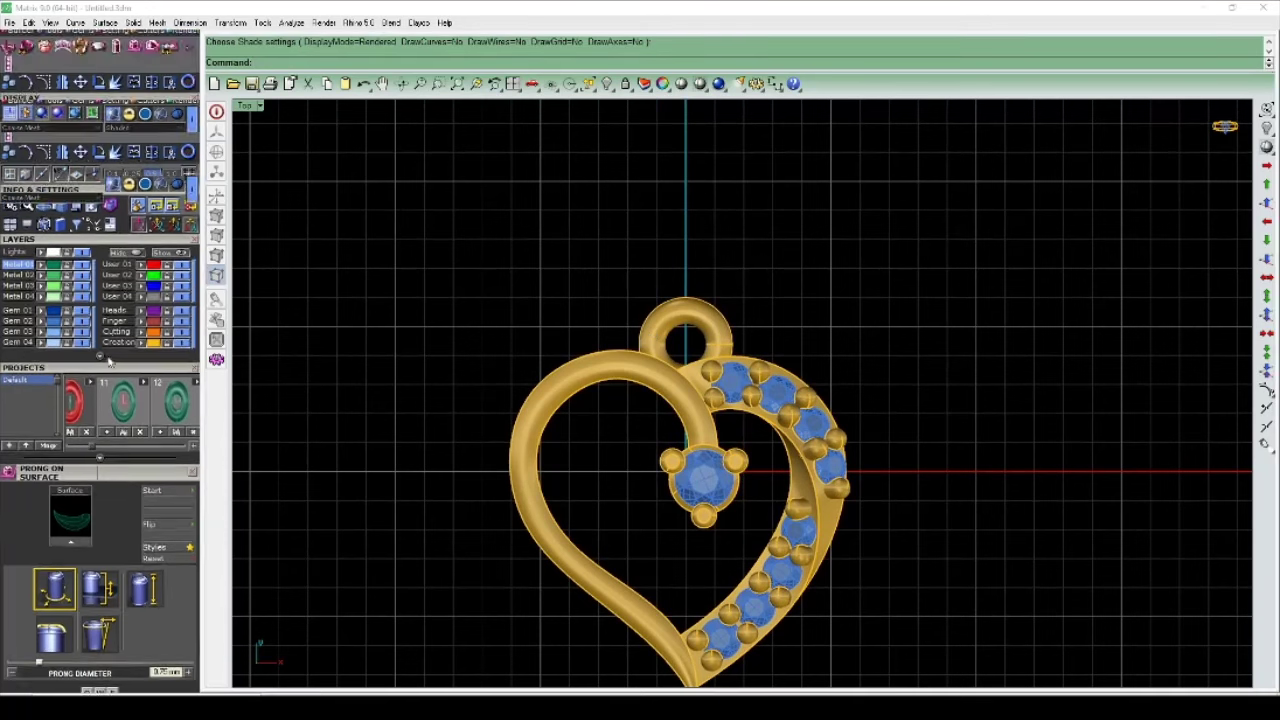
{"action": "scroll", "coordinate": [80, 150], "scroll_direction": "up", "scroll_amount": 2}
{"action": "scroll", "coordinate": [48, 165], "scroll_direction": "up", "scroll_amount": 2}
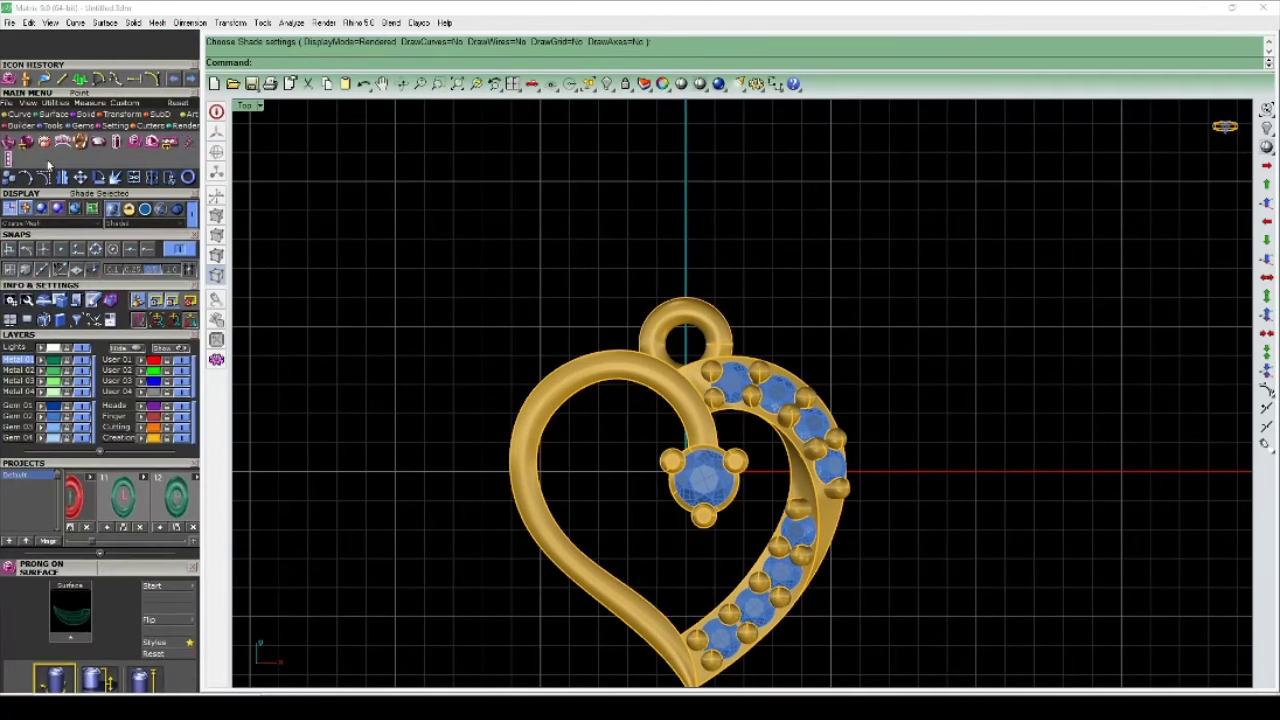
{"action": "left_click", "coordinate": [20, 115]}
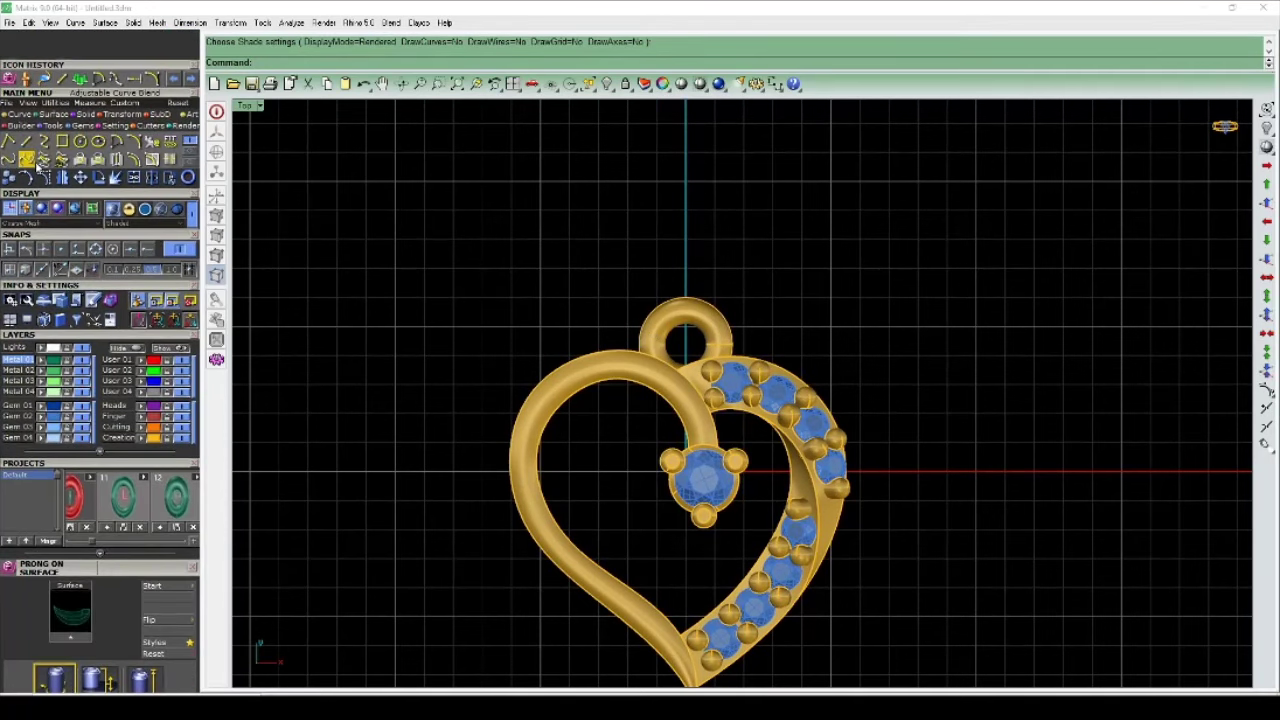
{"action": "scroll", "coordinate": [692, 518], "scroll_direction": "down", "scroll_amount": 3}
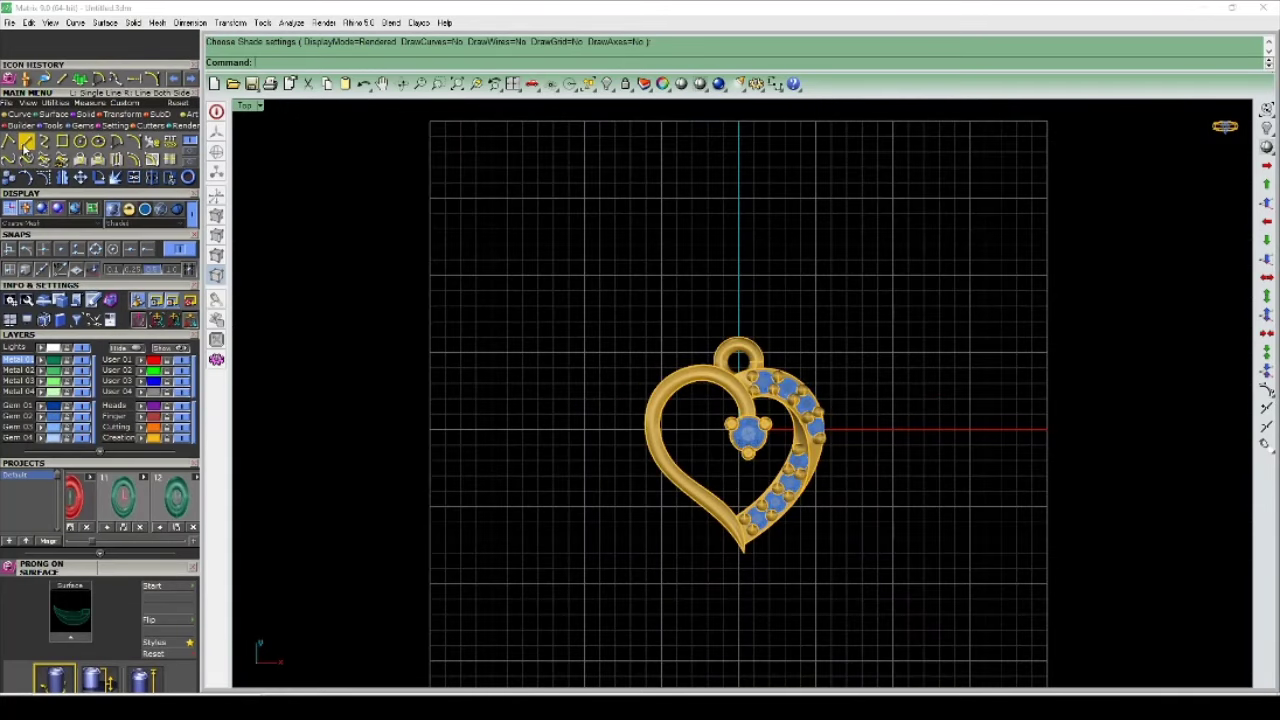
{"action": "left_click", "coordinate": [27, 143]}
{"action": "scroll", "coordinate": [758, 343], "scroll_direction": "up", "scroll_amount": 3}
{"action": "scroll", "coordinate": [758, 343], "scroll_direction": "up", "scroll_amount": 3}
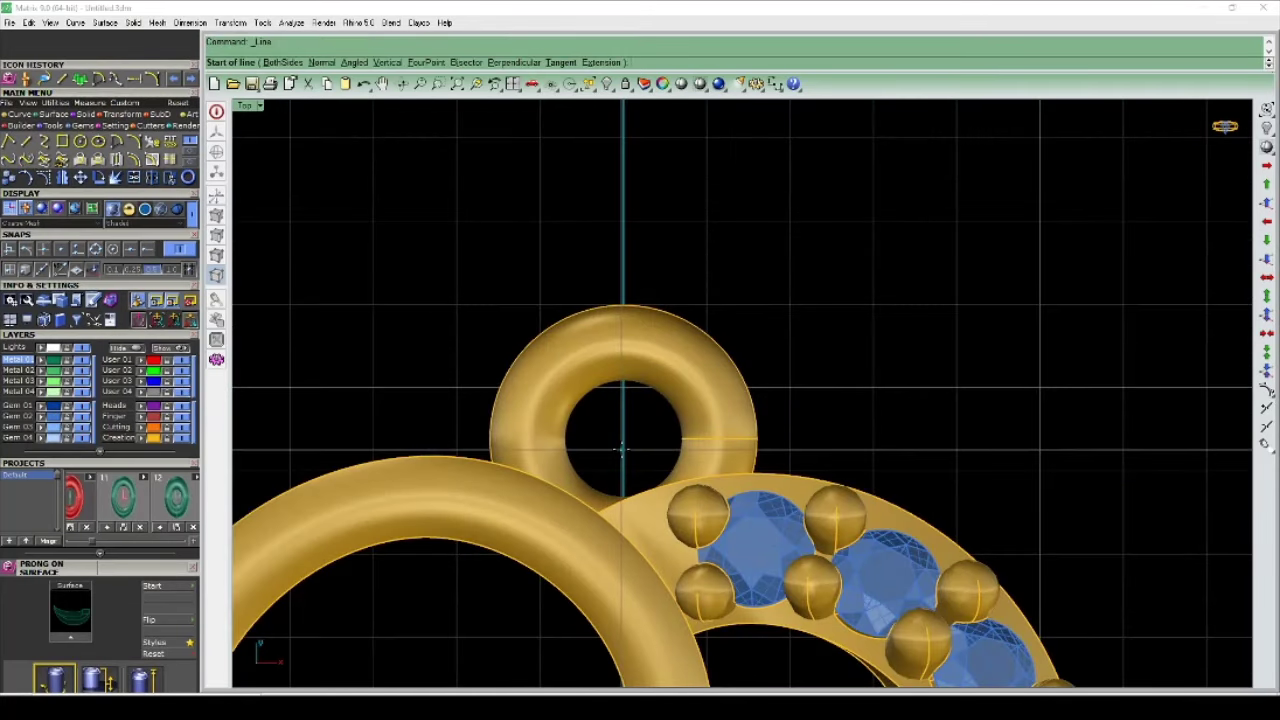
{"action": "left_click", "coordinate": [623, 450]}
{"action": "scroll", "coordinate": [532, 185], "scroll_direction": "down", "scroll_amount": 2}
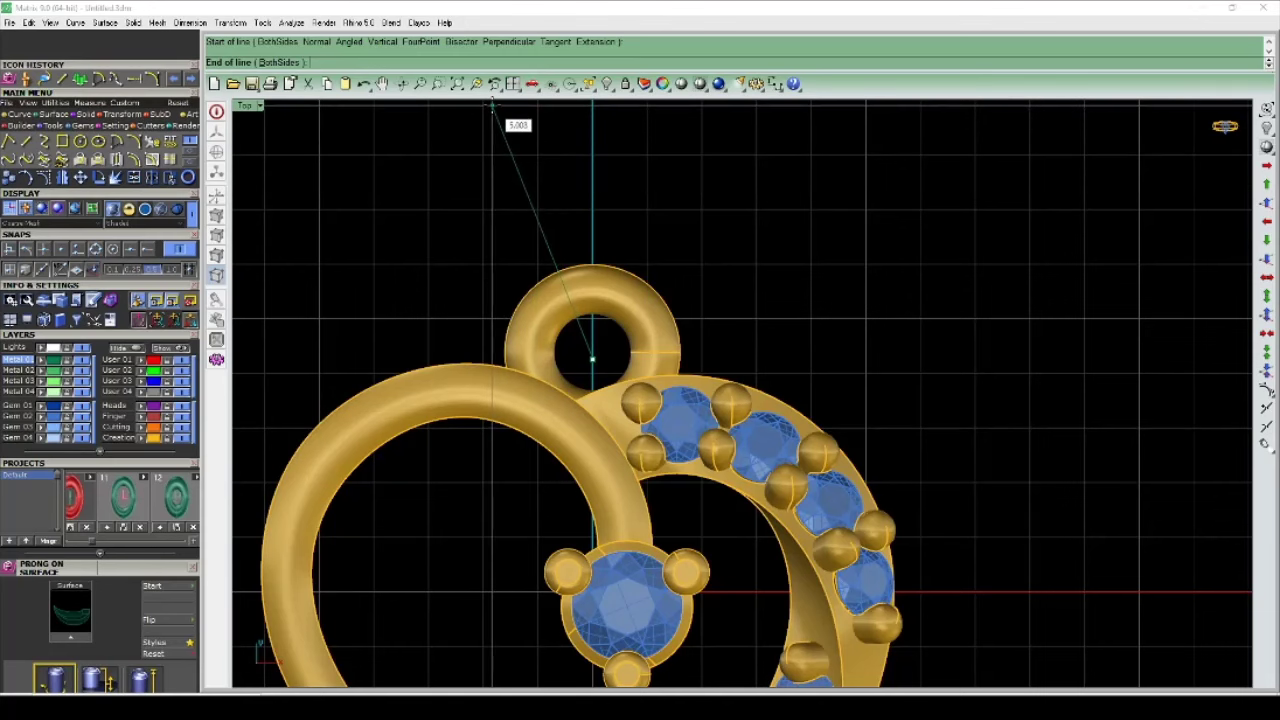
{"action": "right_click_drag", "start_coordinate": [492, 105], "coordinate": [549, 300]}
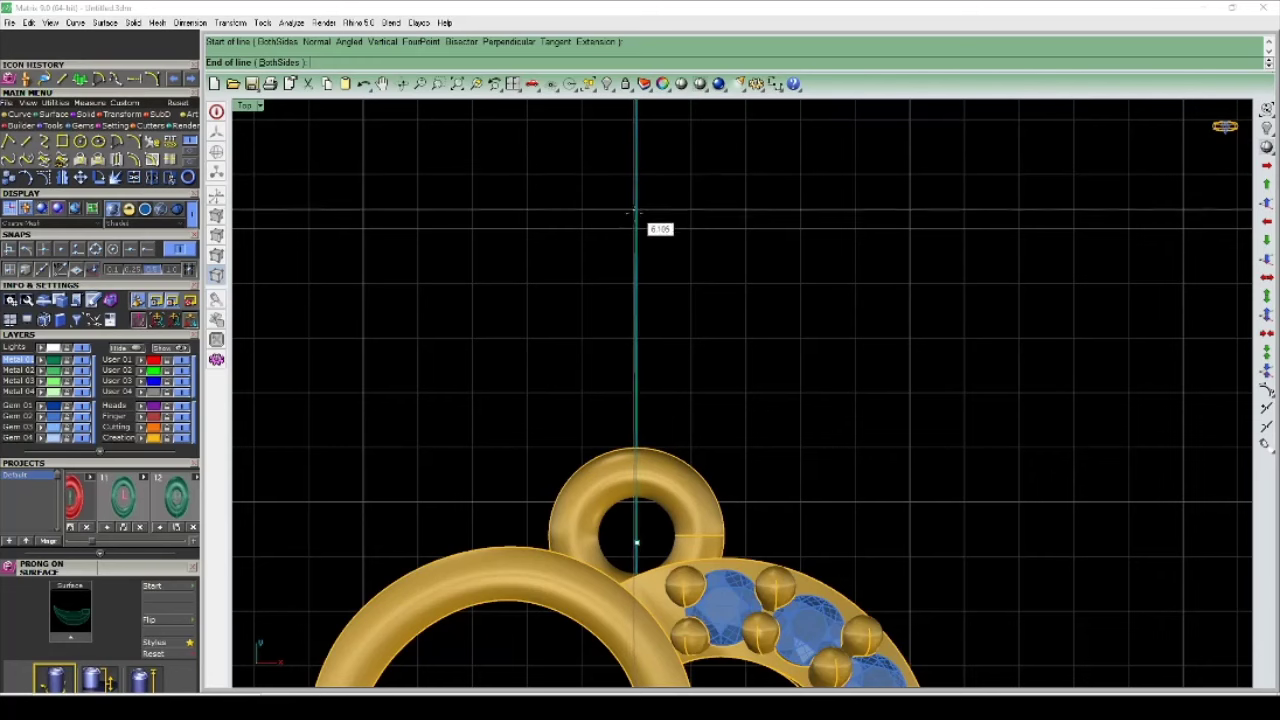
{"action": "left_click", "coordinate": [636, 248]}
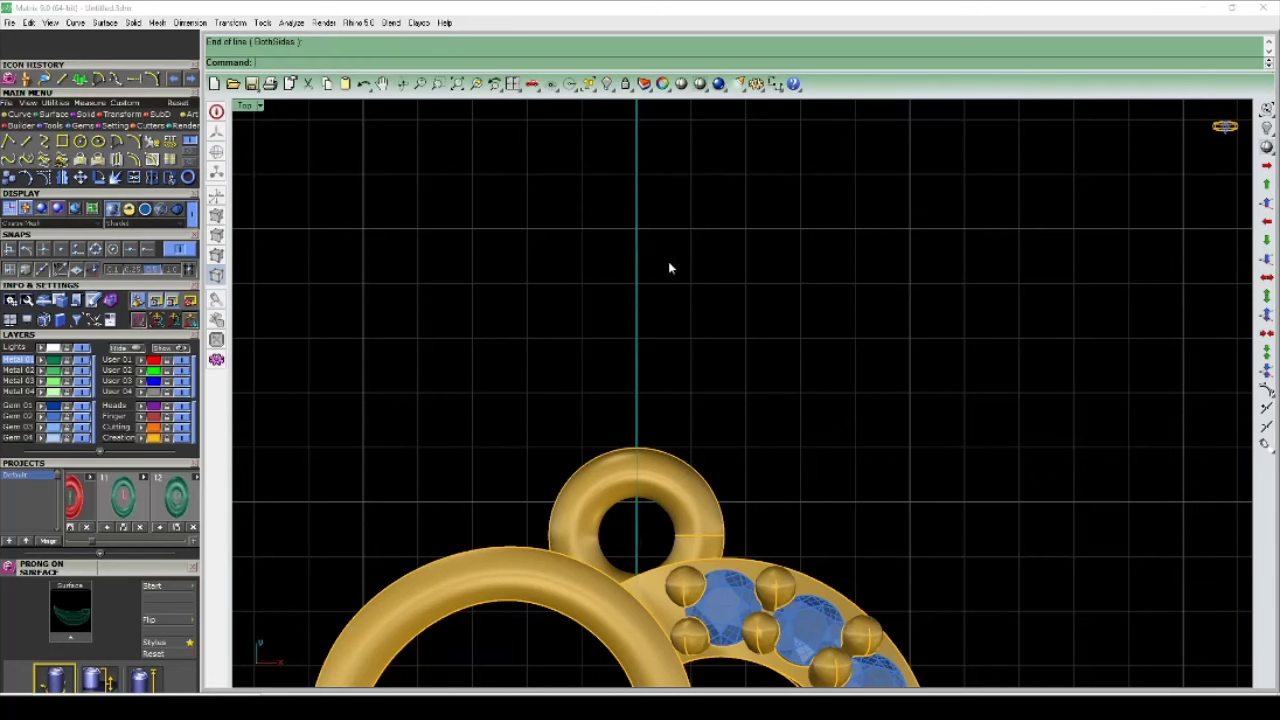
{"action": "scroll", "coordinate": [743, 314], "scroll_direction": "down", "scroll_amount": 5}
{"action": "scroll", "coordinate": [734, 334], "scroll_direction": "up", "scroll_amount": 4}
Step: Hide everything but the new line, switch to Right view, and rebuild the line
{"action": "key", "text": "f"}
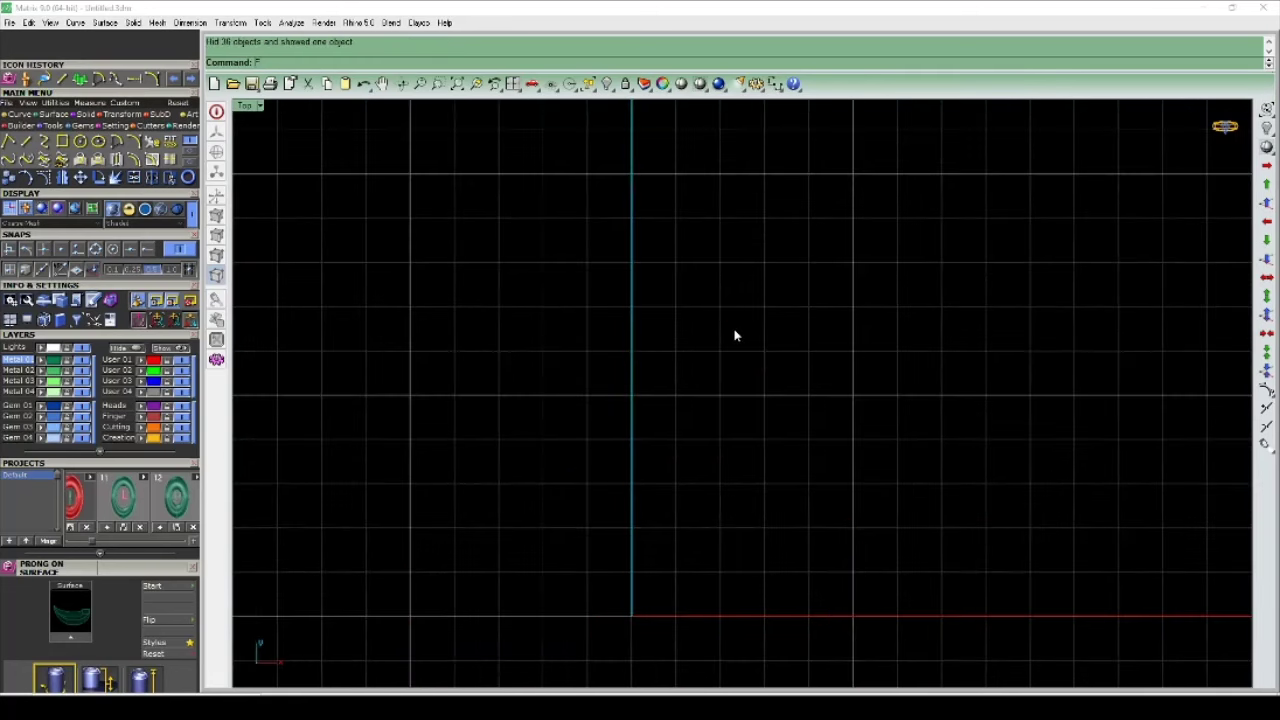
{"action": "key", "text": "ctrl+F3"}
{"action": "scroll", "coordinate": [743, 334], "scroll_direction": "down", "scroll_amount": 3}
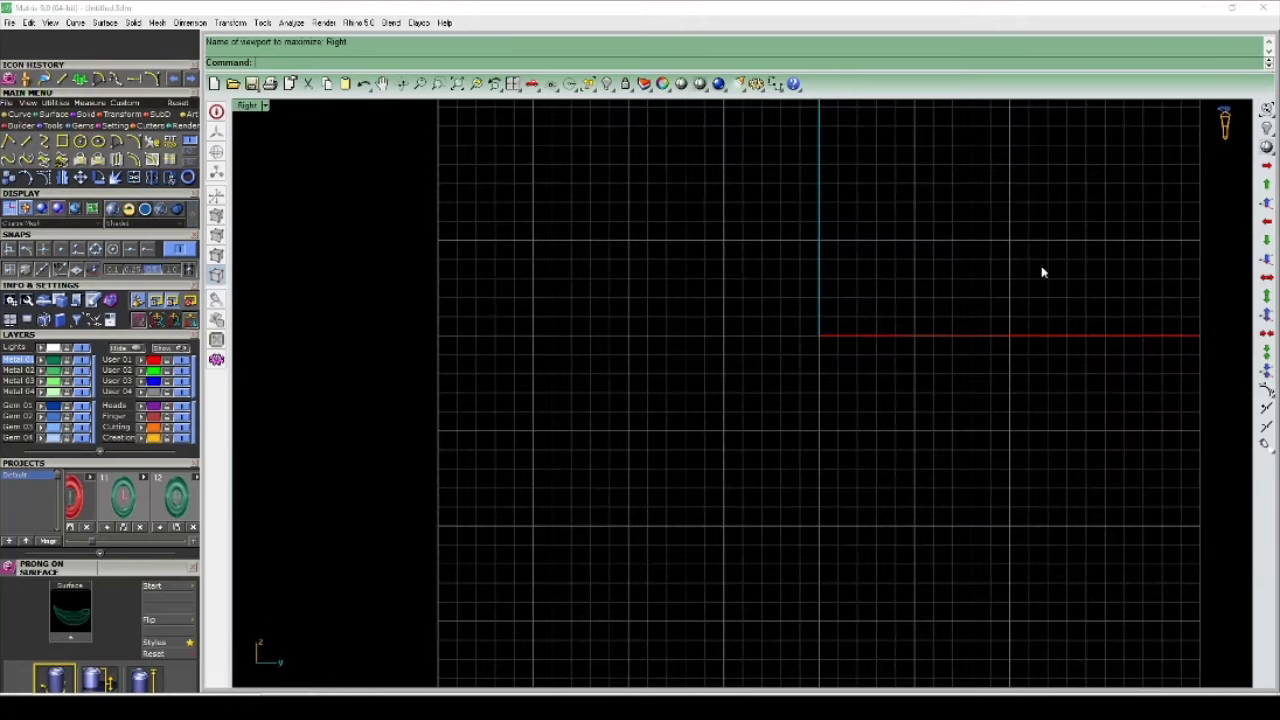
{"action": "scroll", "coordinate": [966, 307], "scroll_direction": "up", "scroll_amount": 3}
{"action": "scroll", "coordinate": [874, 354], "scroll_direction": "up", "scroll_amount": 2}
{"action": "type", "text": "RE"}
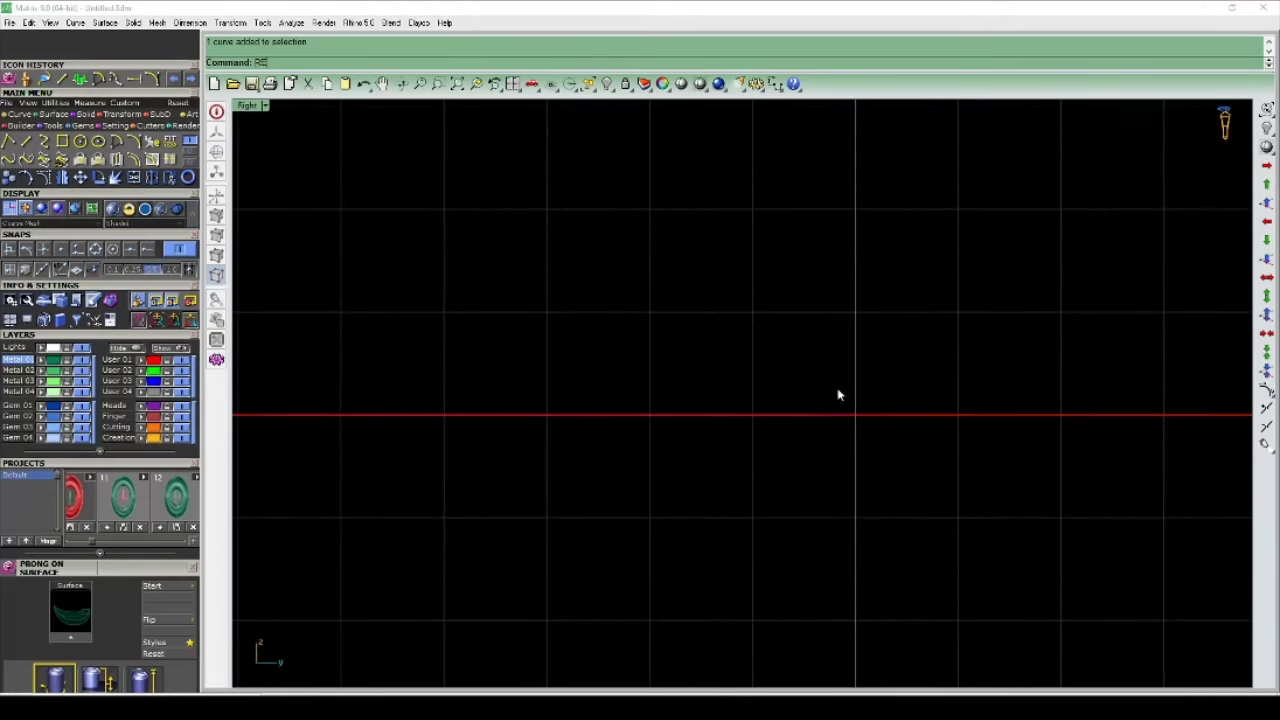
{"action": "type", "text": "build"}
{"action": "key", "text": "Return"}
{"action": "left_click", "coordinate": [1027, 412]}
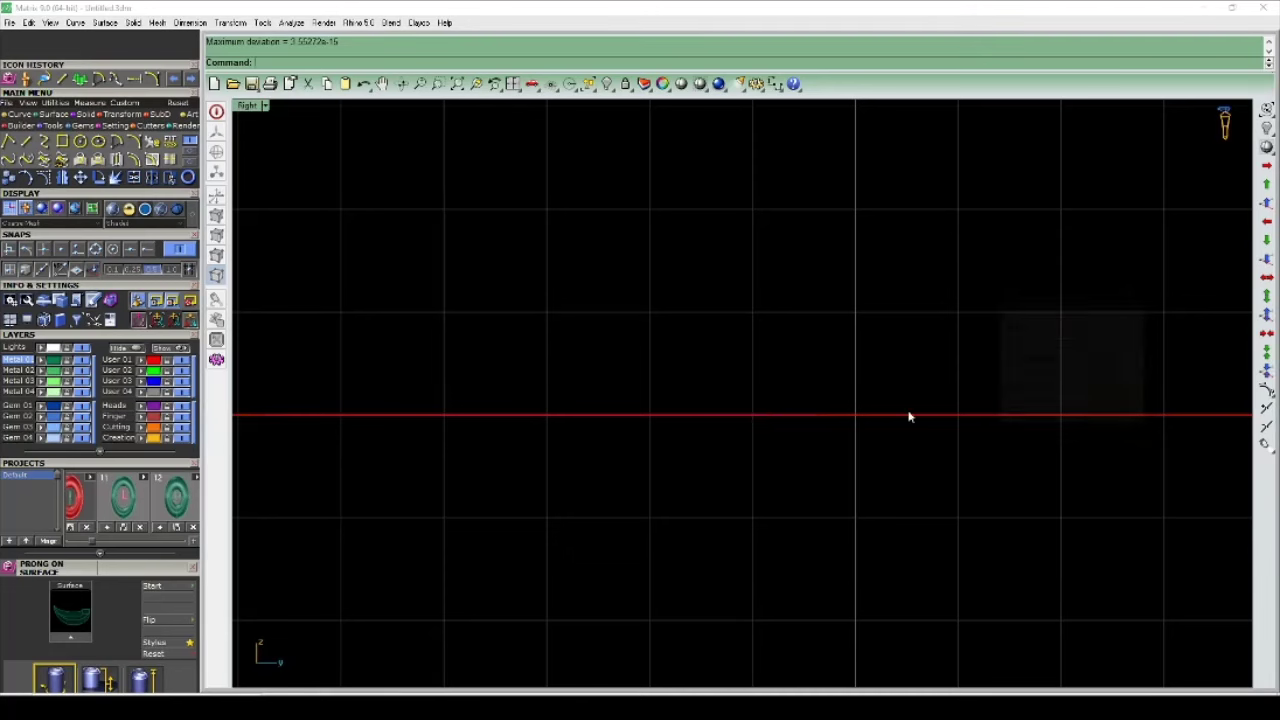
Step: Draw a 3-point arc between the line's ends and rebuild it to 5 points, degree 3
{"action": "scroll", "coordinate": [915, 345], "scroll_direction": "down", "scroll_amount": 3}
{"action": "scroll", "coordinate": [798, 368], "scroll_direction": "up", "scroll_amount": 1}
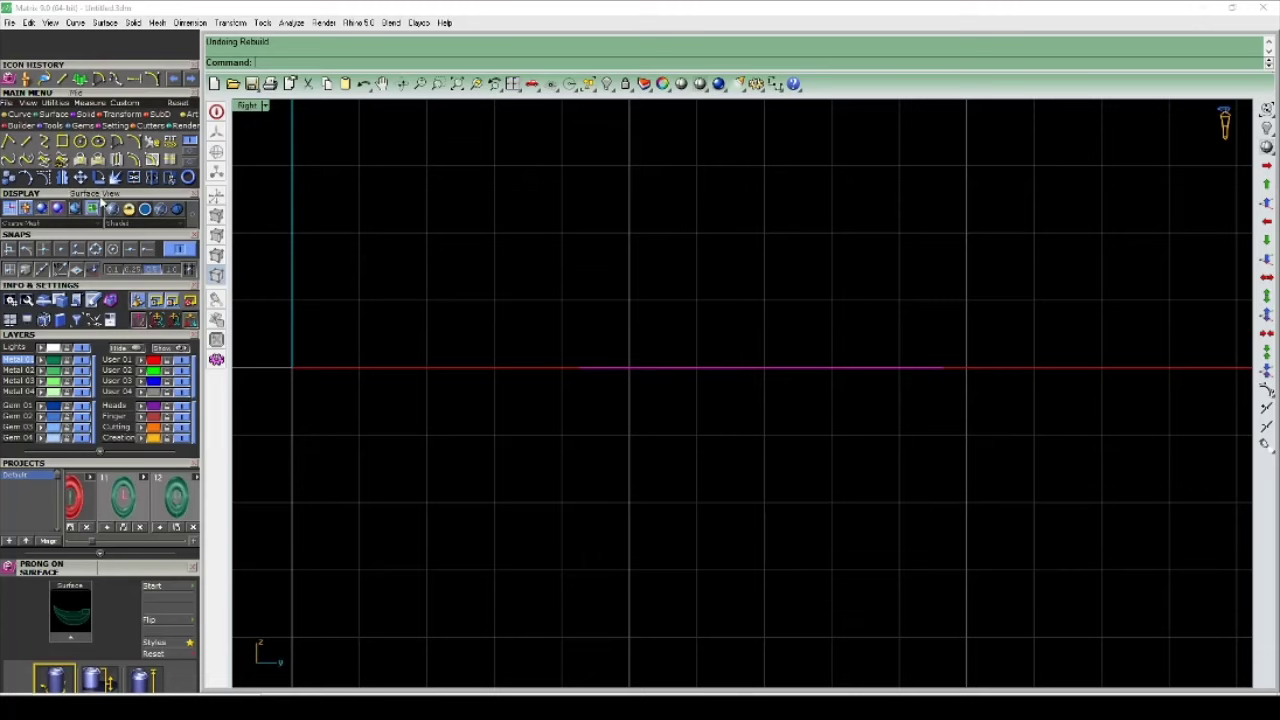
{"action": "left_click", "coordinate": [133, 141]}
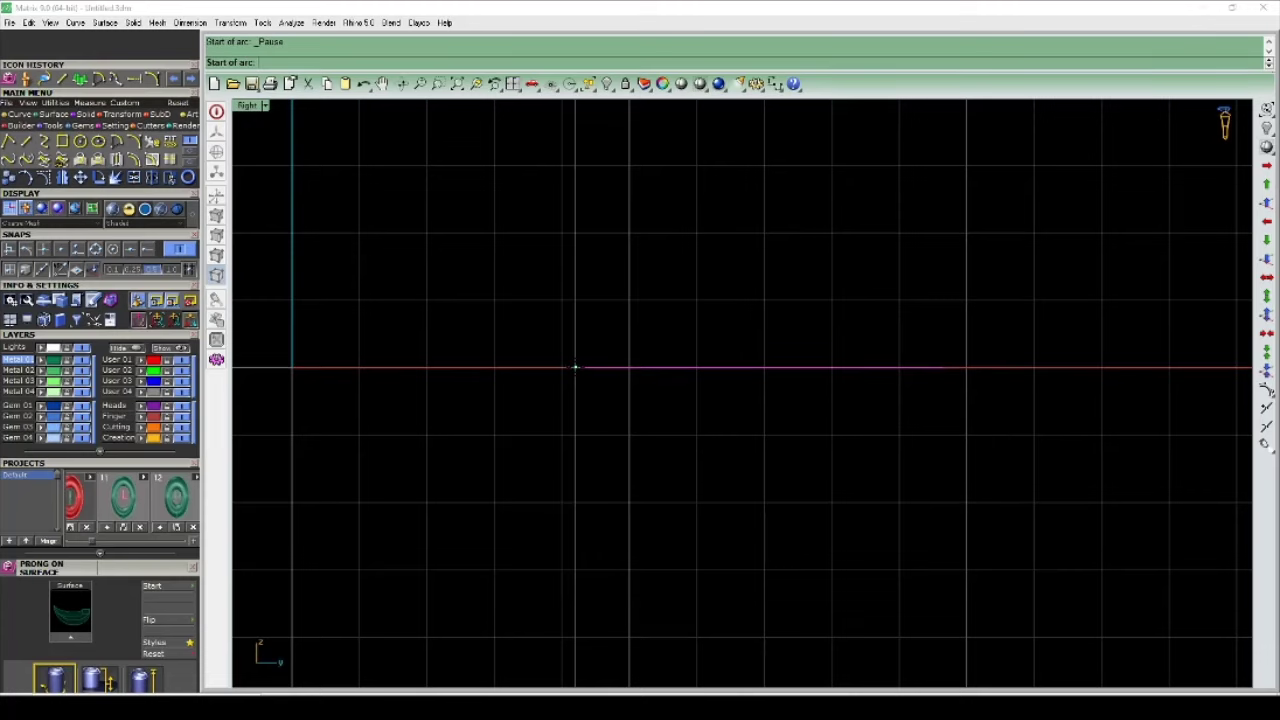
{"action": "left_click", "coordinate": [79, 249]}
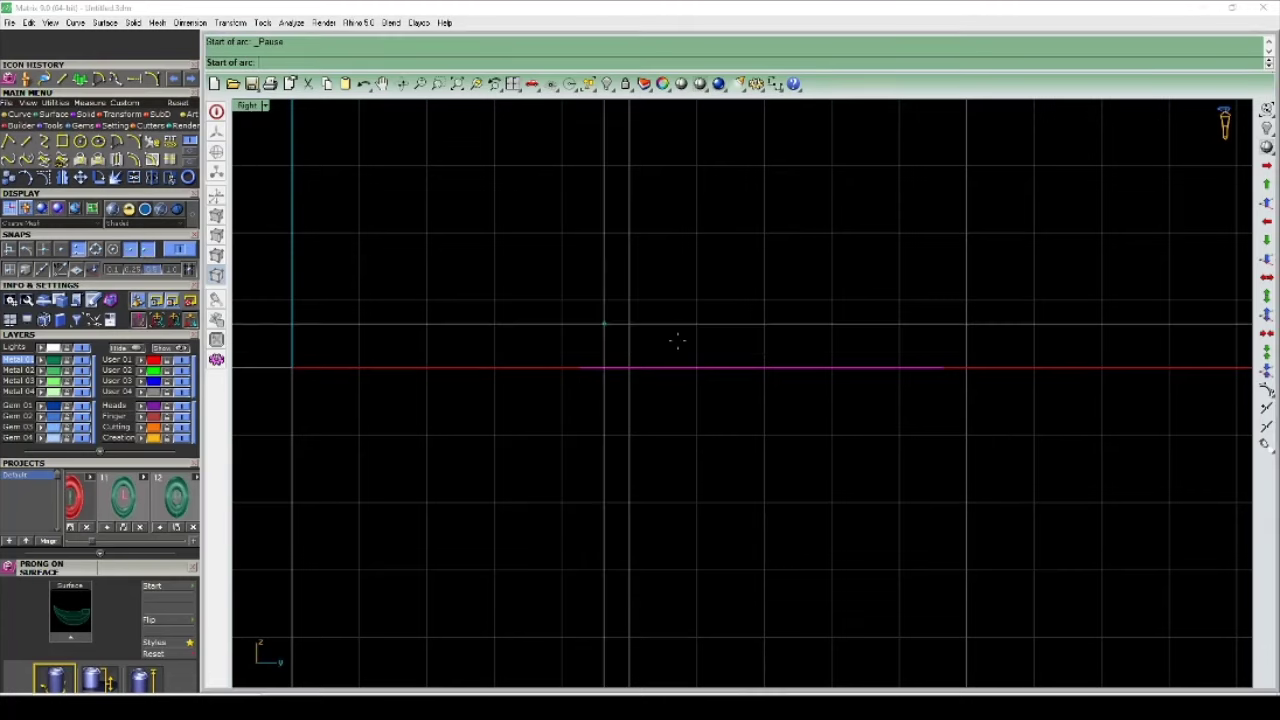
{"action": "left_click", "coordinate": [578, 368]}
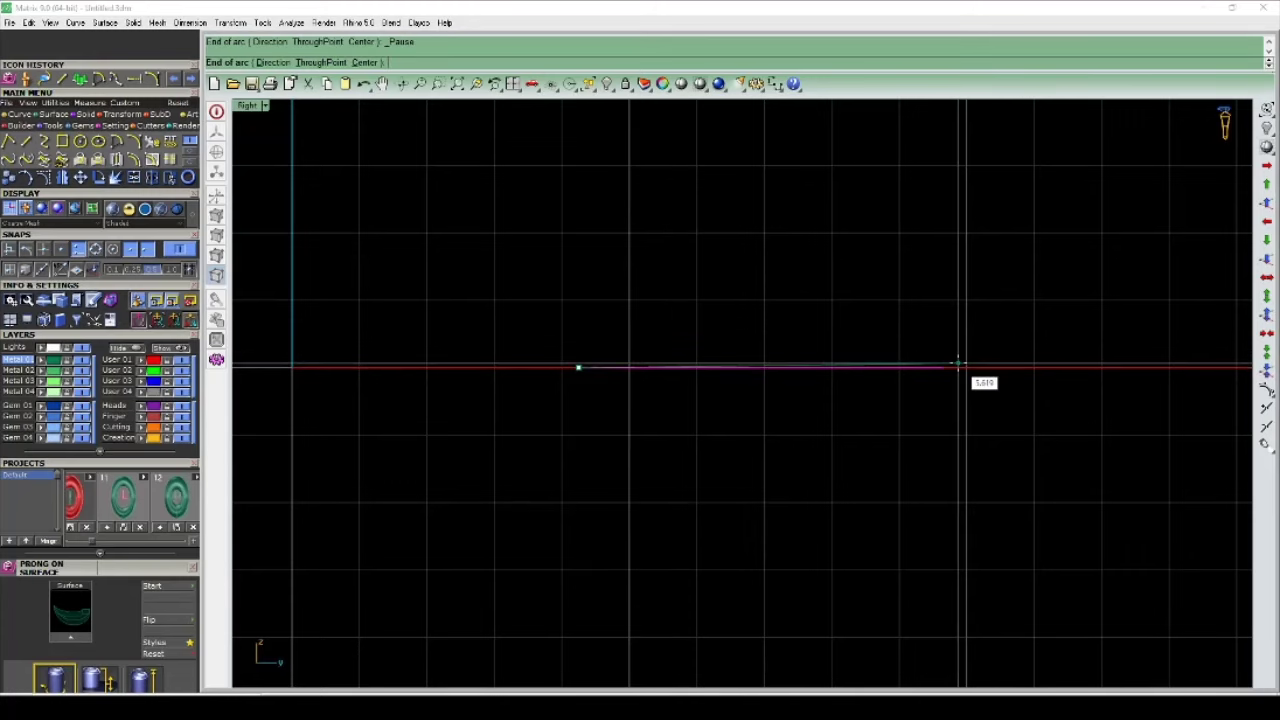
{"action": "left_click", "coordinate": [941, 368]}
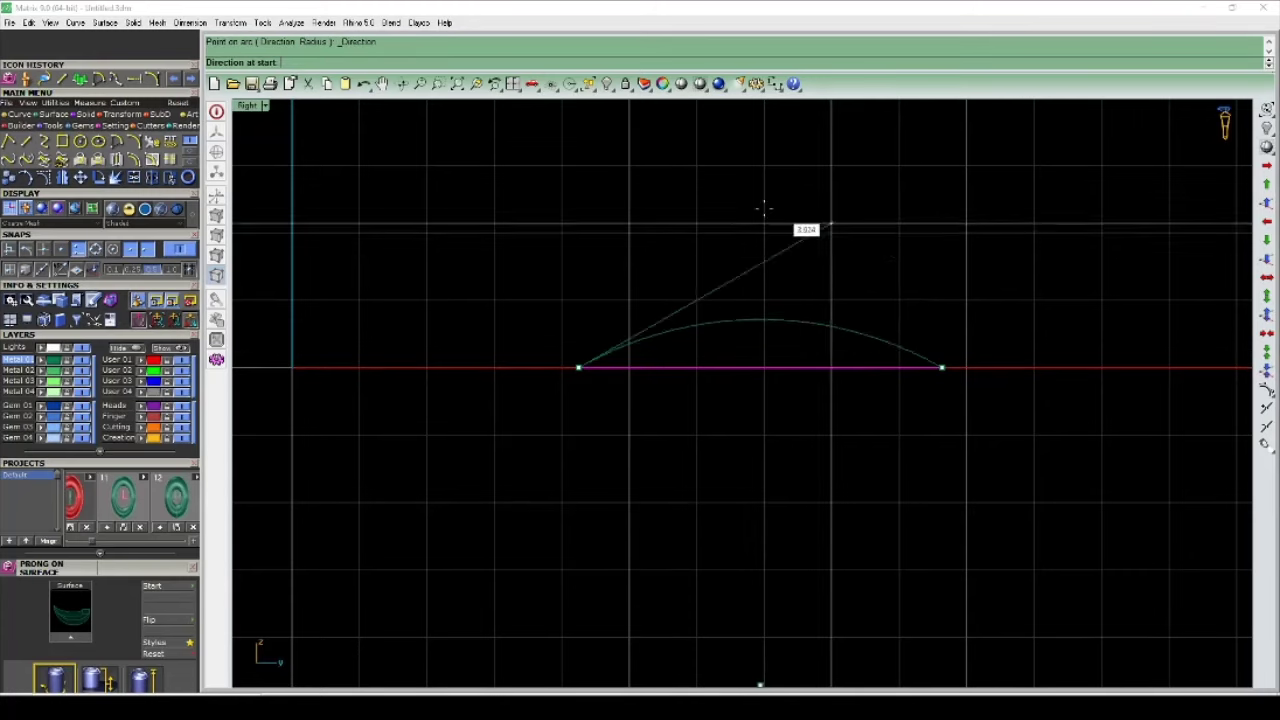
{"action": "left_click", "coordinate": [626, 193]}
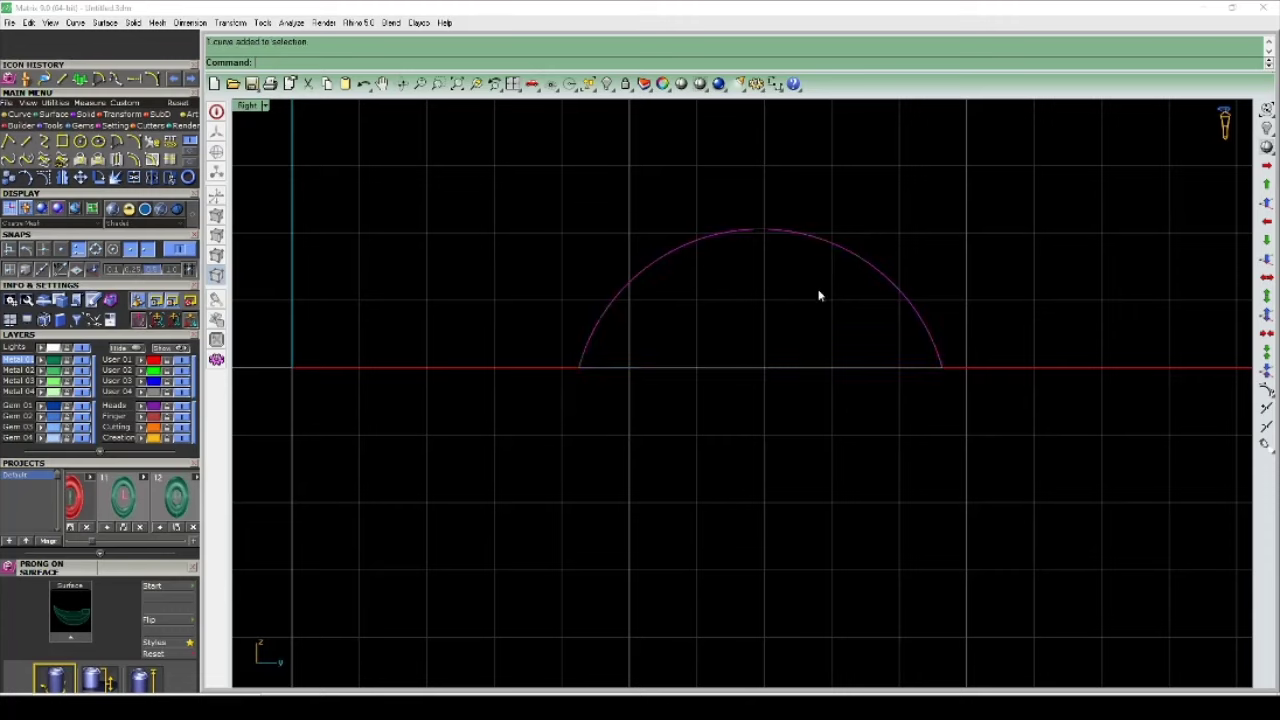
{"action": "type", "text": "R"}
{"action": "key", "text": "Return"}
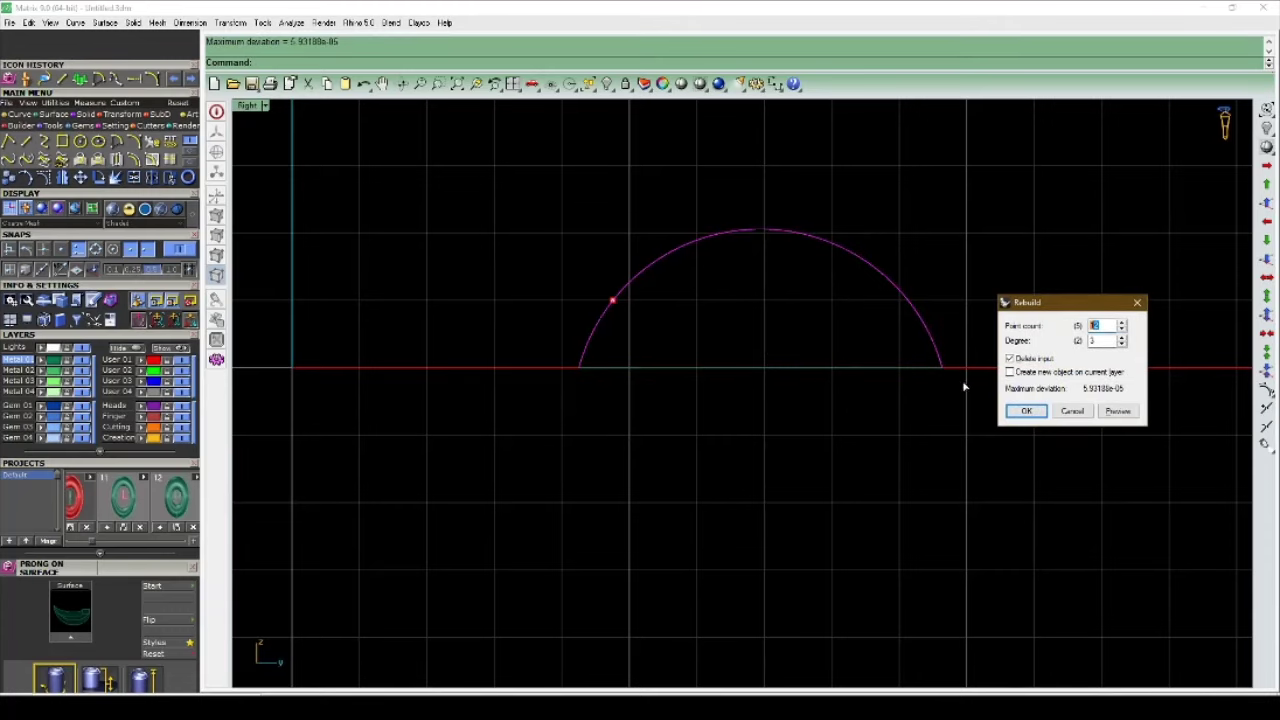
{"action": "left_click", "coordinate": [1024, 412]}
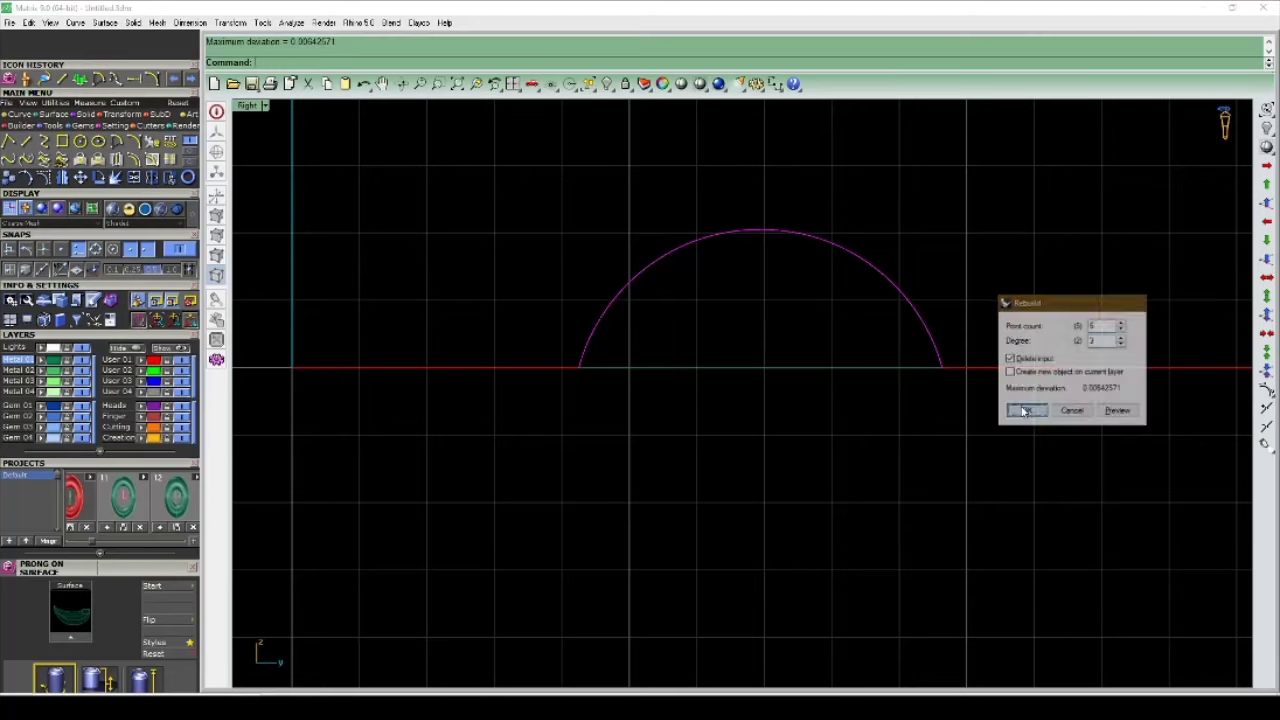
Step: Lower the arc's left, upper-left and upper-right control points into a lopsided arch
{"action": "left_click_drag", "start_coordinate": [562, 217], "coordinate": [637, 343]}
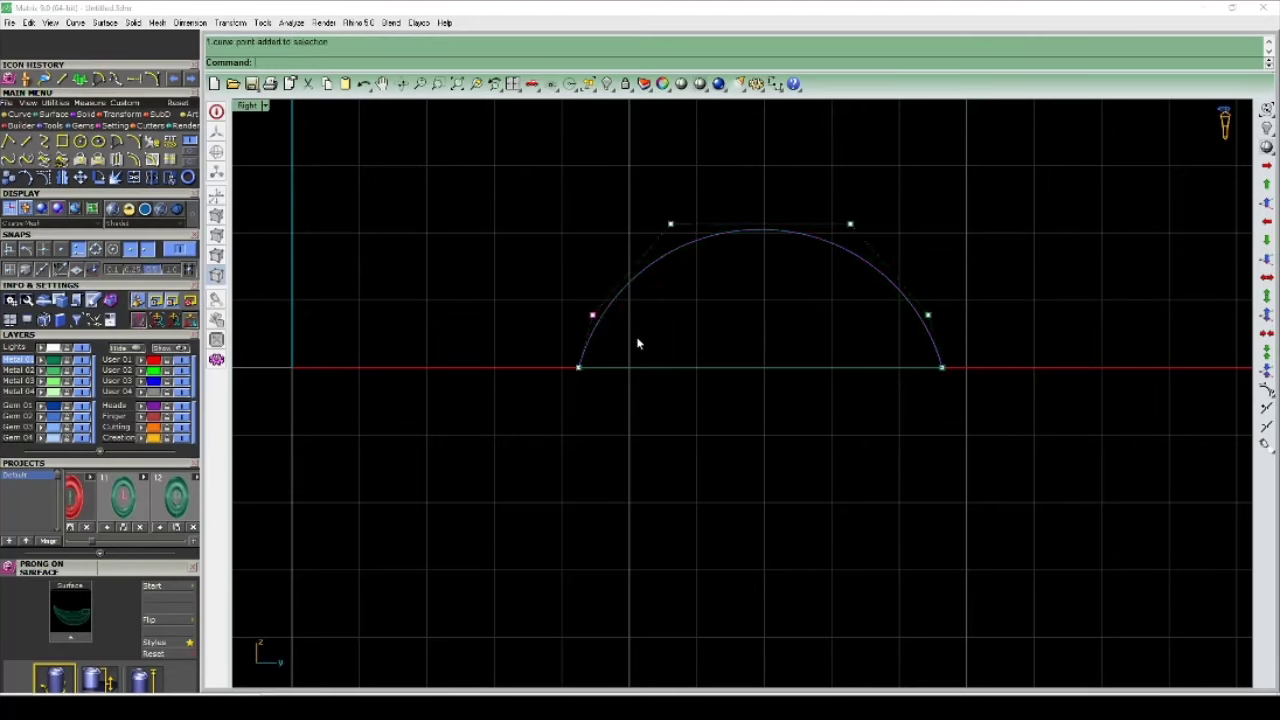
{"action": "left_click", "coordinate": [977, 206]}
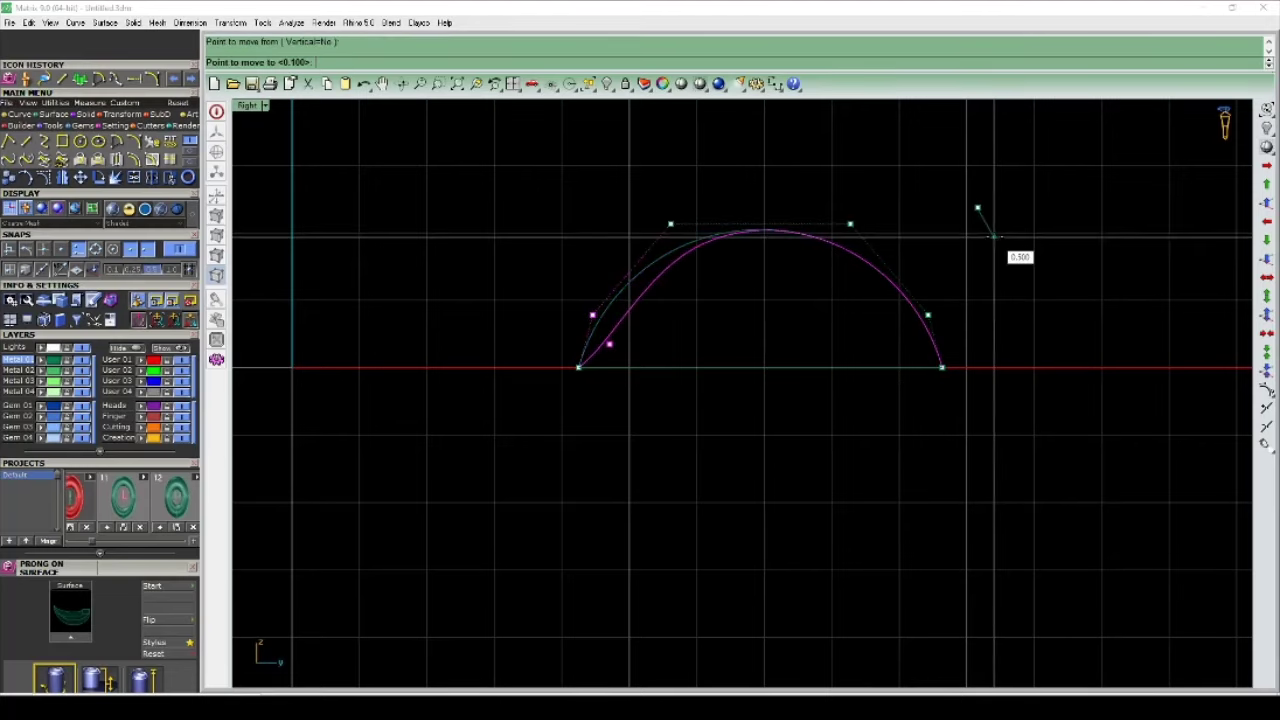
{"action": "left_click", "coordinate": [999, 238]}
{"action": "left_click", "coordinate": [670, 224]}
{"action": "key", "text": "Return"}
{"action": "left_click", "coordinate": [972, 205]}
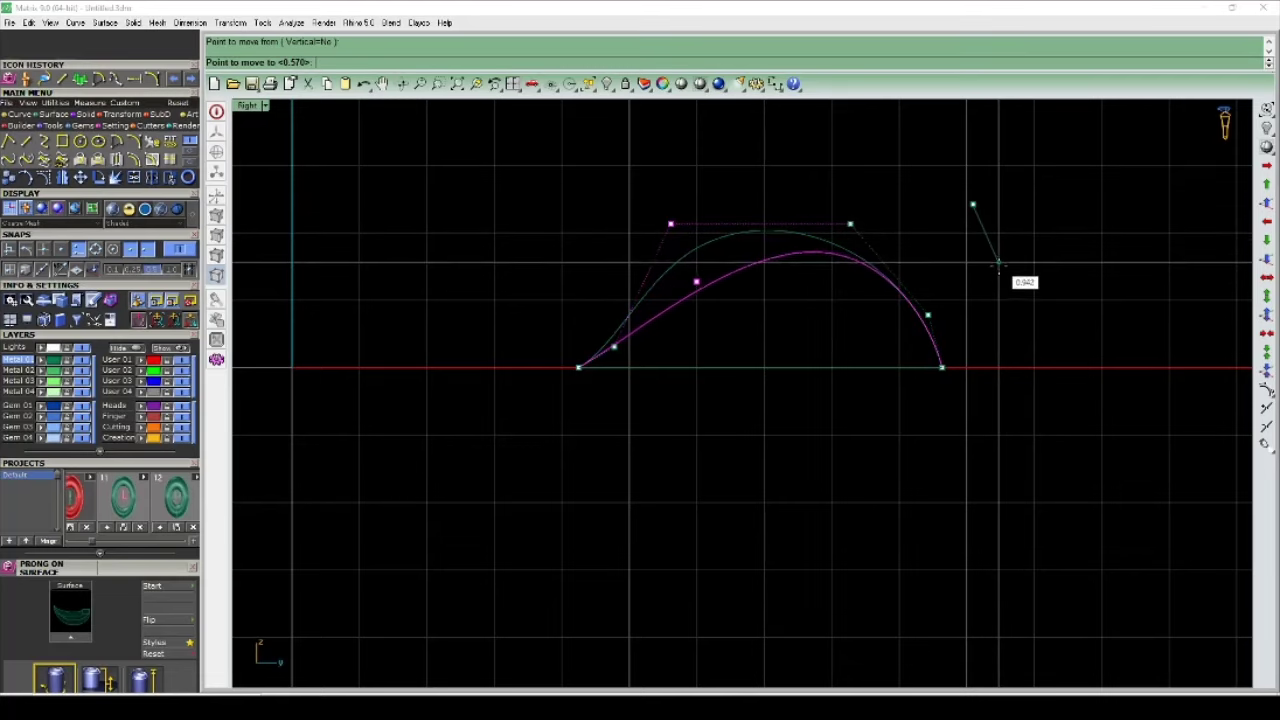
{"action": "left_click", "coordinate": [999, 270]}
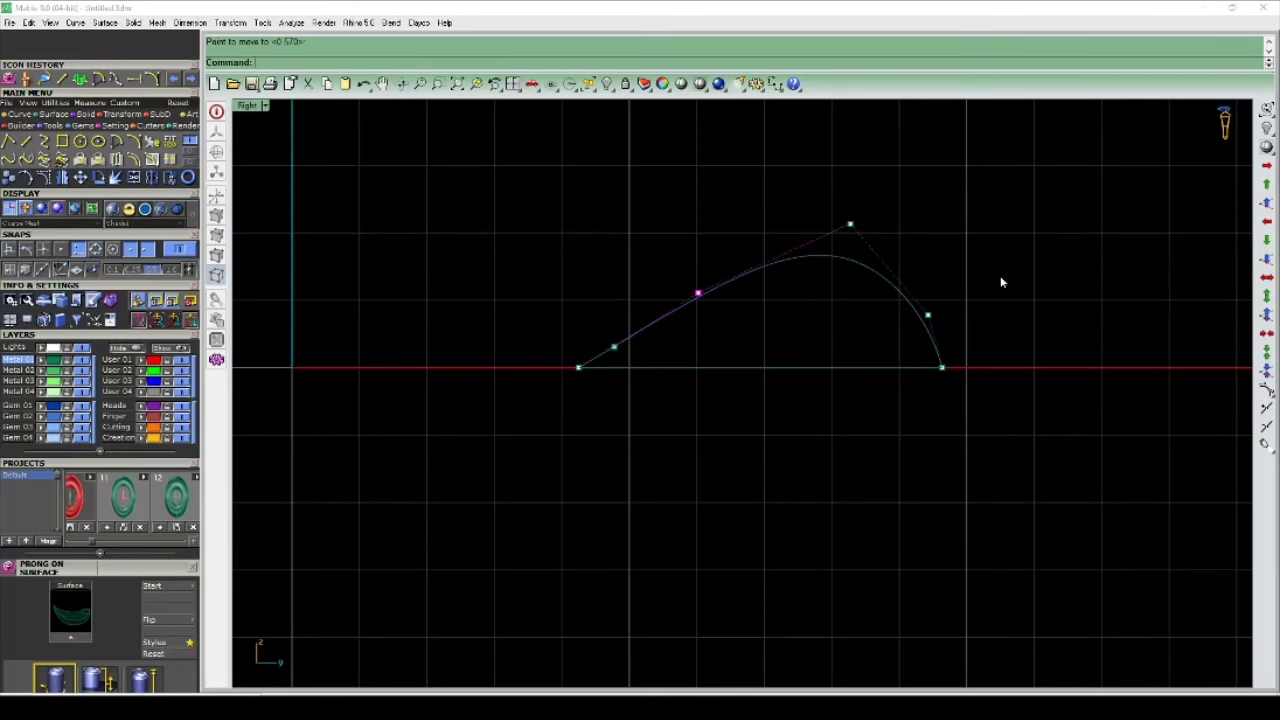
{"action": "left_click", "coordinate": [849, 224]}
{"action": "key", "text": "Return"}
{"action": "left_click", "coordinate": [939, 205]}
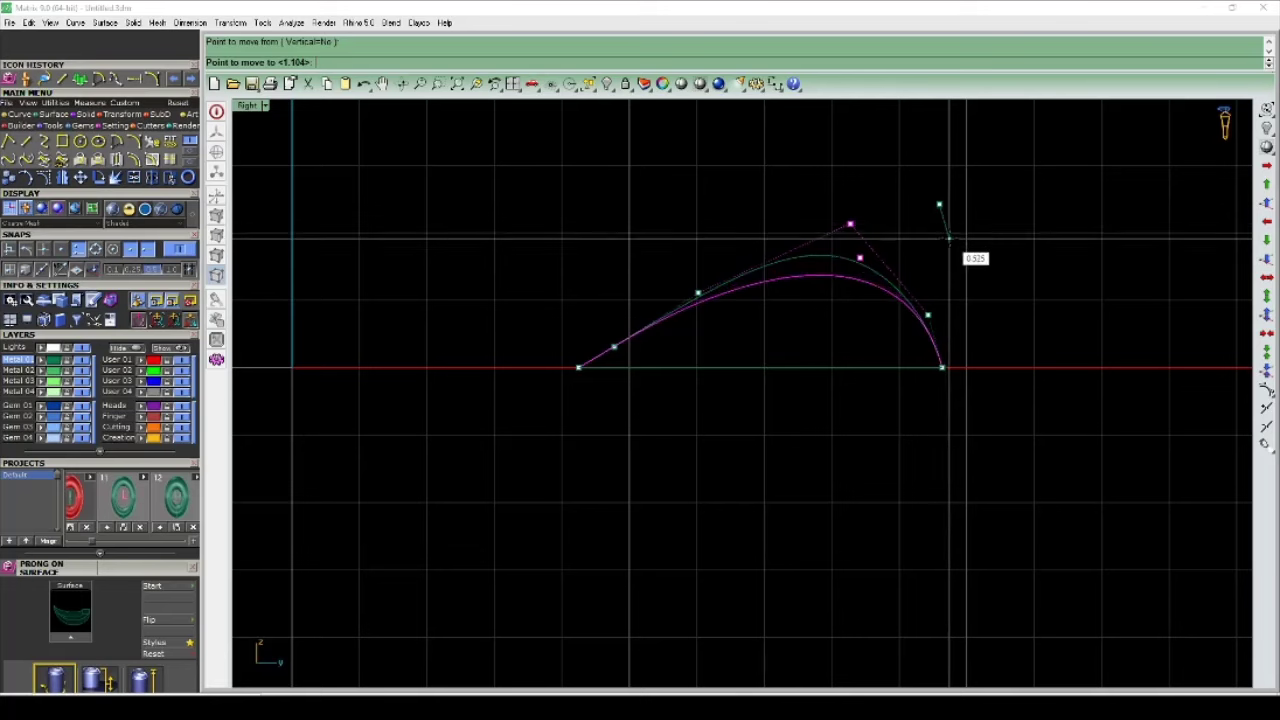
{"action": "left_click", "coordinate": [949, 238]}
{"action": "type", "text": "Mi"}
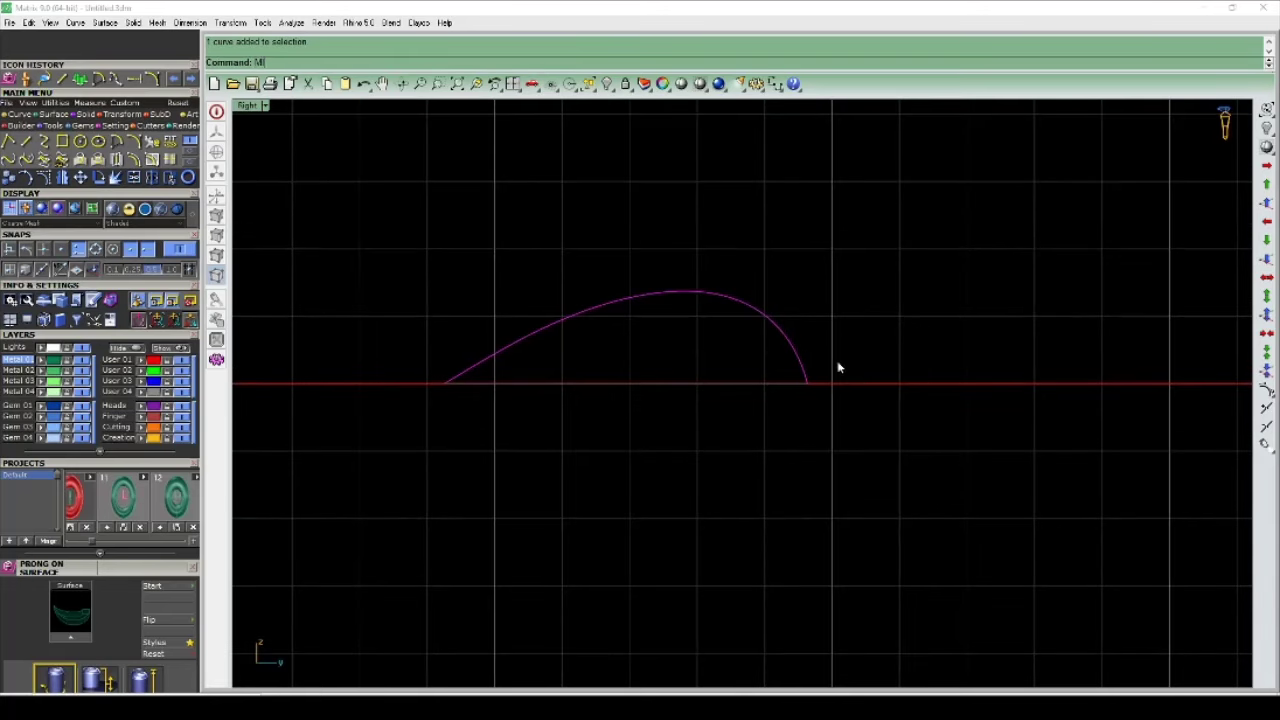
Step: Finish mirroring the curve with the mirror plane starting at 0 to close the teardrop
{"action": "middle_click", "coordinate": [840, 342]}
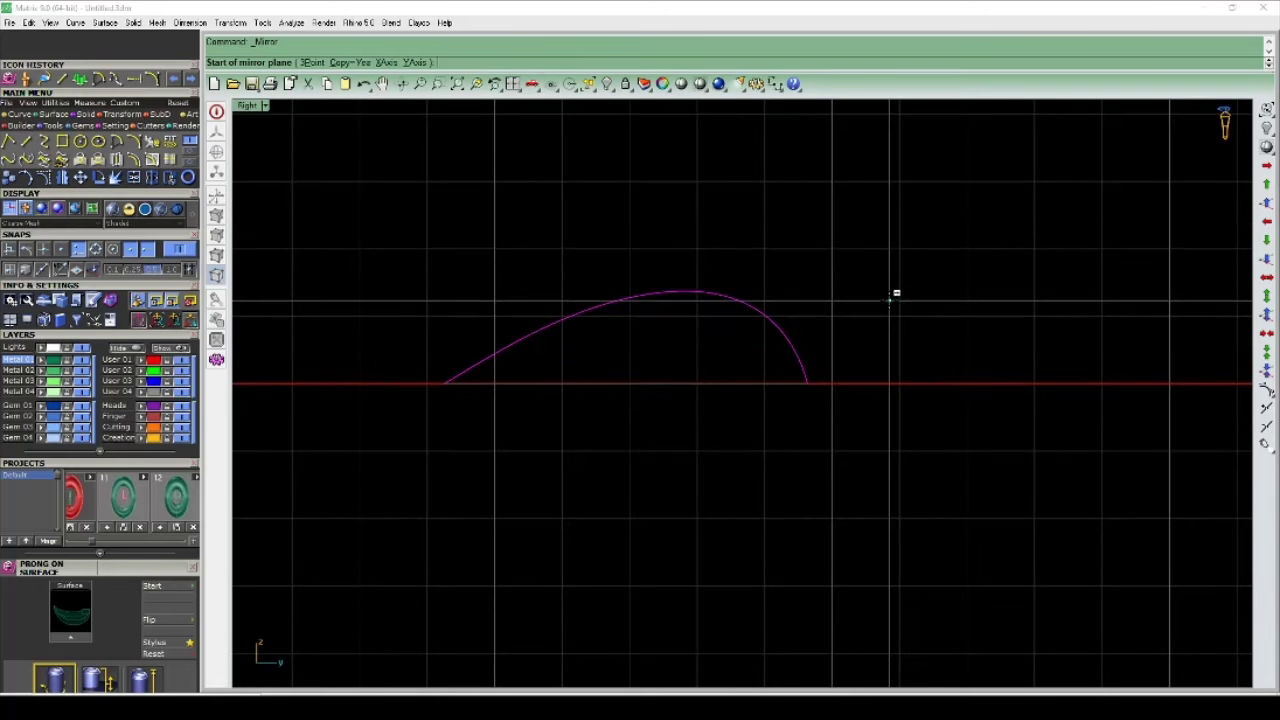
{"action": "type", "text": "0"}
{"action": "key", "text": "Return"}
{"action": "left_click", "coordinate": [894, 294]}
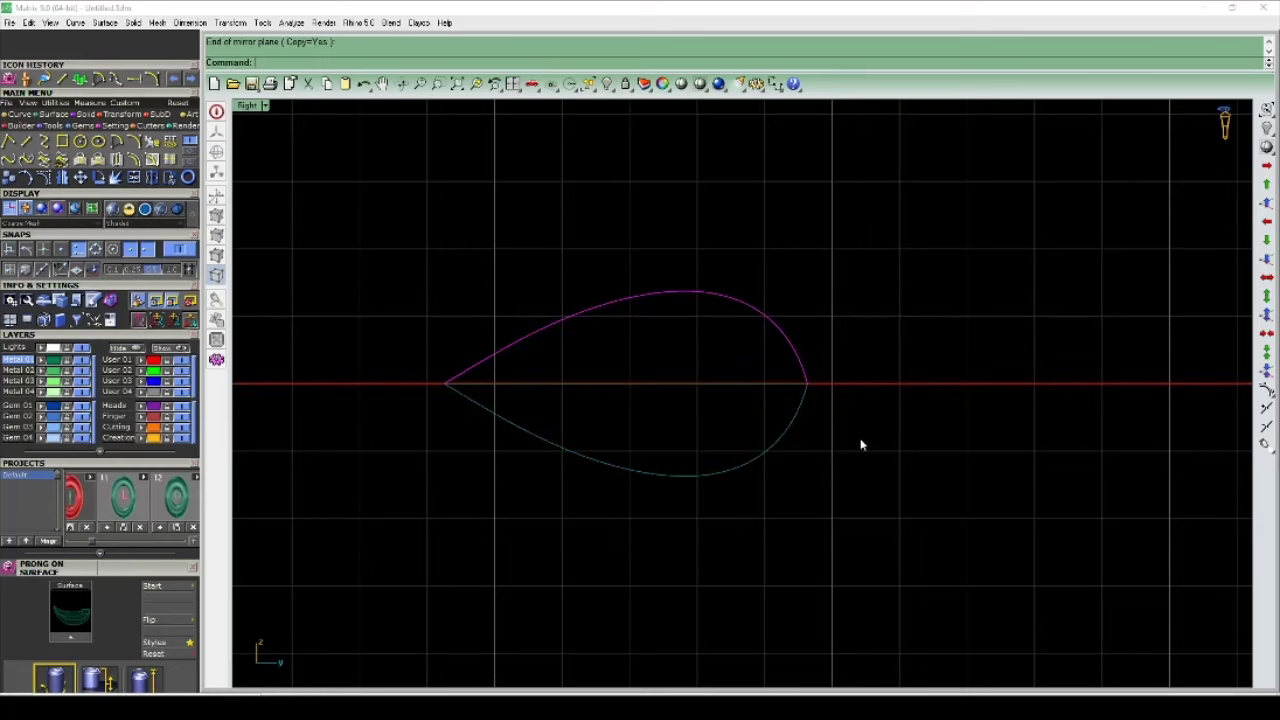
Step: Shift the teardrop's two rounded-tip control points slightly left
{"action": "scroll", "coordinate": [663, 360], "scroll_direction": "up", "scroll_amount": 5}
{"action": "scroll", "coordinate": [674, 337], "scroll_direction": "up", "scroll_amount": 2}
{"action": "scroll", "coordinate": [1040, 386], "scroll_direction": "down", "scroll_amount": 6}
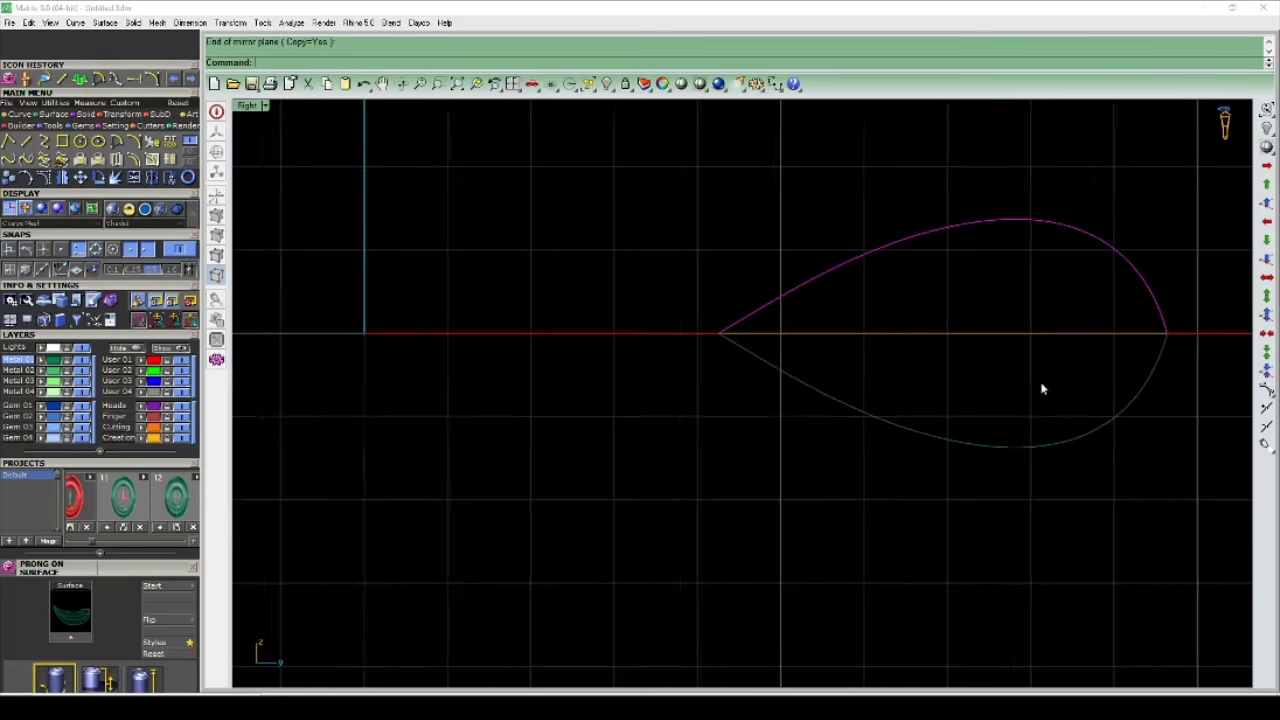
{"action": "left_click", "coordinate": [840, 437]}
{"action": "key", "text": "F10"}
{"action": "scroll", "coordinate": [787, 346], "scroll_direction": "up", "scroll_amount": 3}
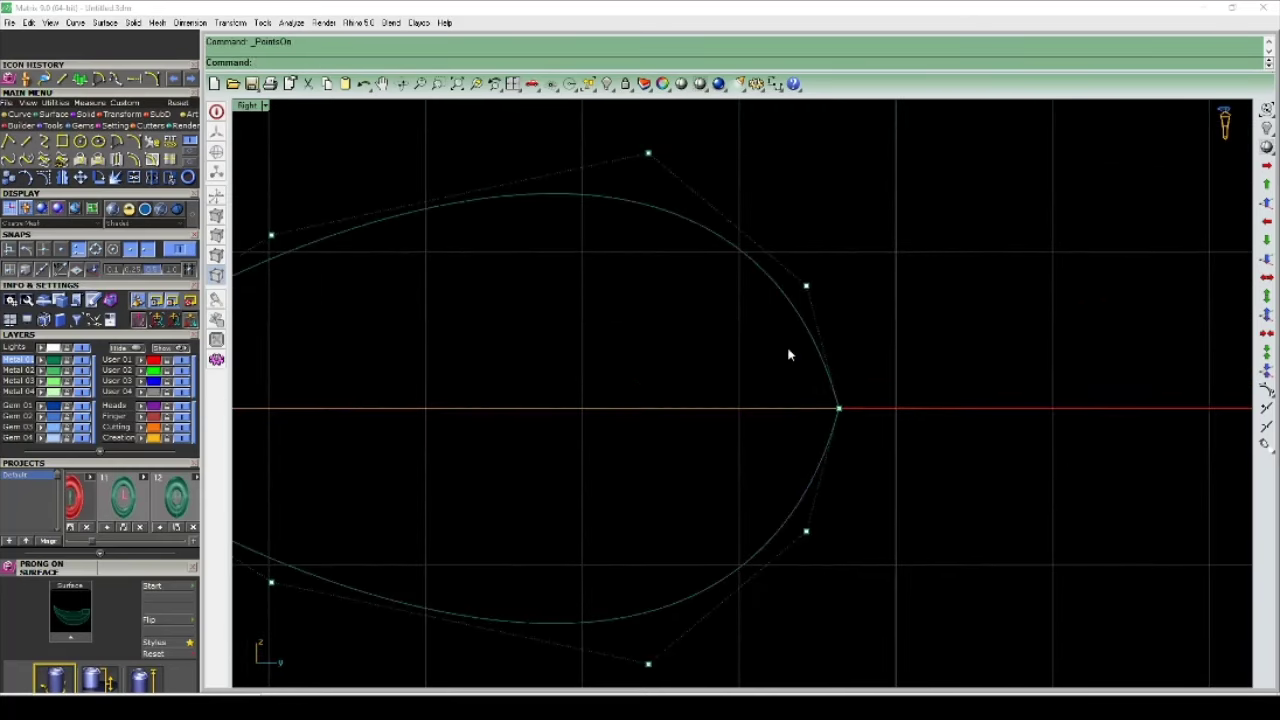
{"action": "left_click_drag", "start_coordinate": [787, 348], "coordinate": [863, 434]}
{"action": "key", "text": "Return"}
{"action": "left_click", "coordinate": [951, 317]}
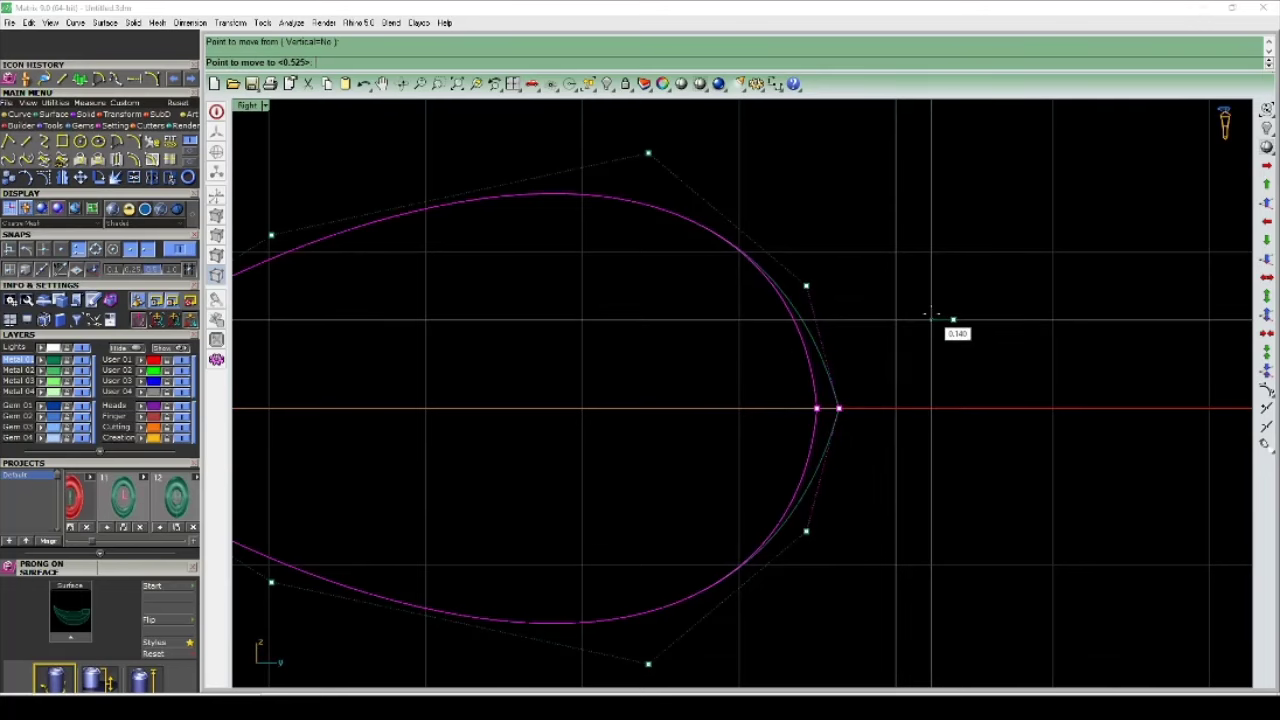
{"action": "left_click", "coordinate": [924, 320]}
Step: Offset the teardrop outward to create a larger surrounding teardrop
{"action": "scroll", "coordinate": [920, 322], "scroll_direction": "down", "scroll_amount": 3}
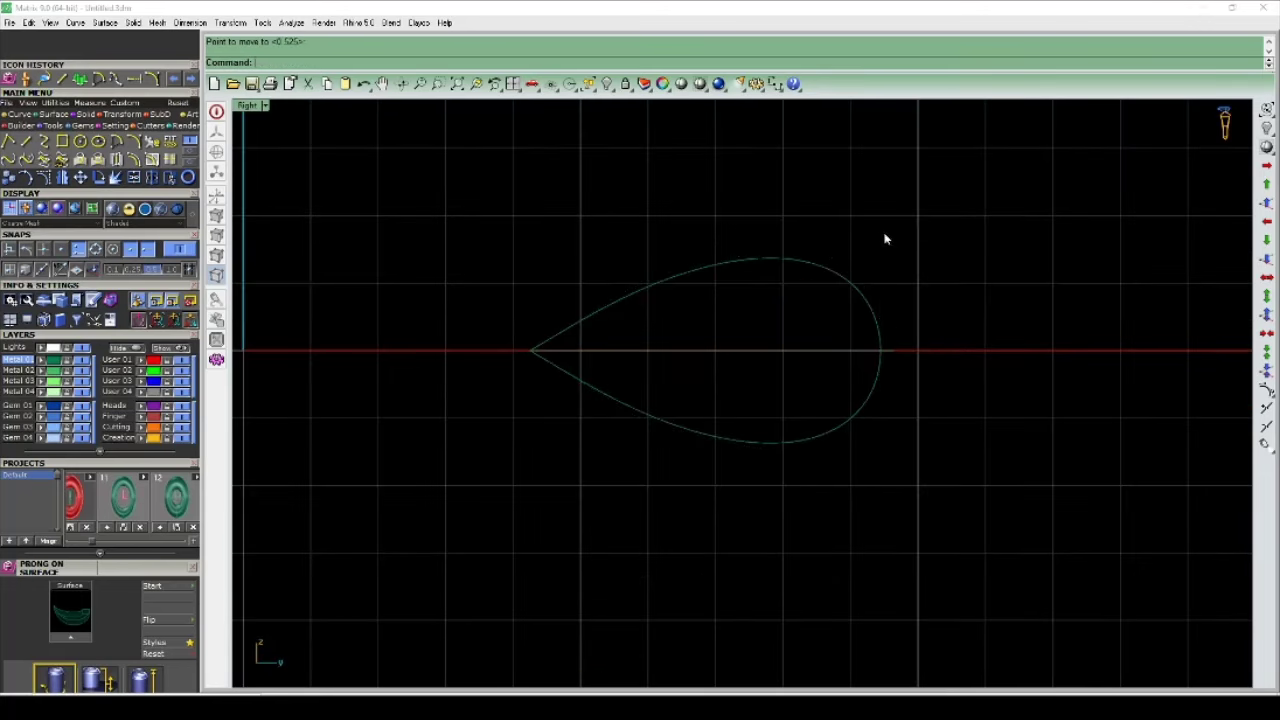
{"action": "left_click", "coordinate": [879, 310]}
{"action": "scroll", "coordinate": [795, 410], "scroll_direction": "up", "scroll_amount": 2}
{"action": "scroll", "coordinate": [825, 365], "scroll_direction": "up", "scroll_amount": 2}
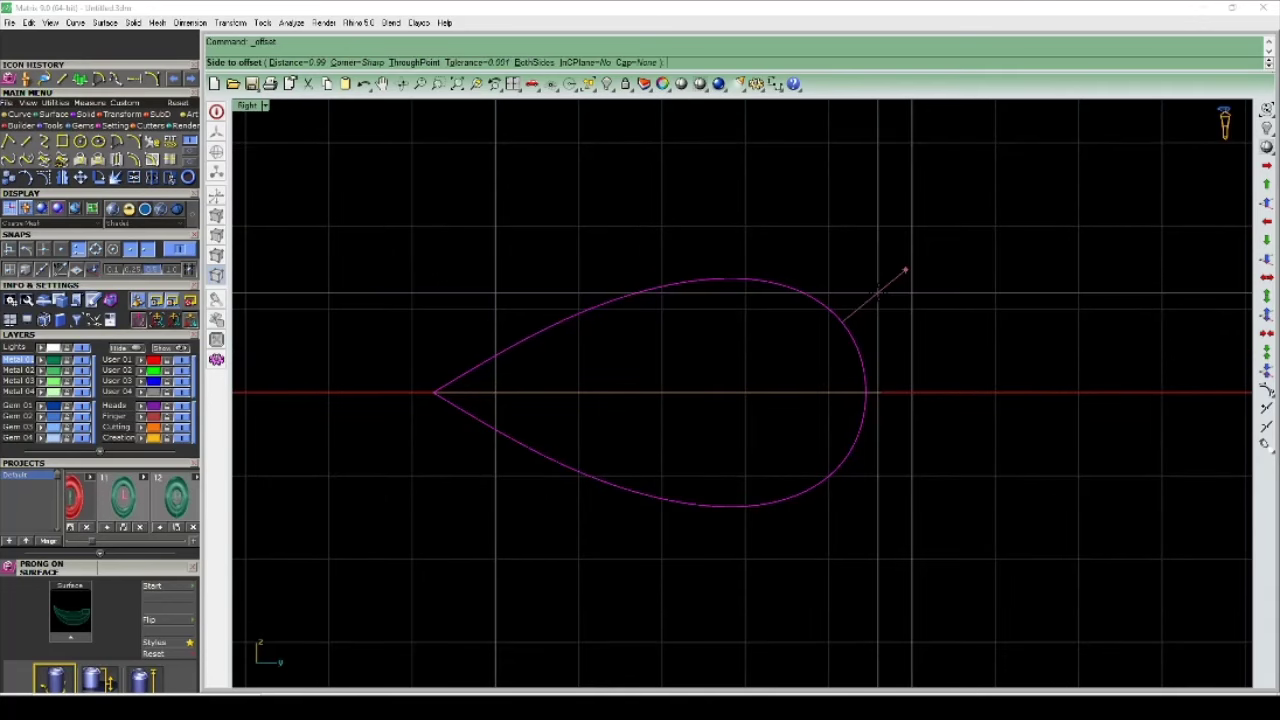
{"action": "type", "text": ".6"}
{"action": "left_click", "coordinate": [879, 297]}
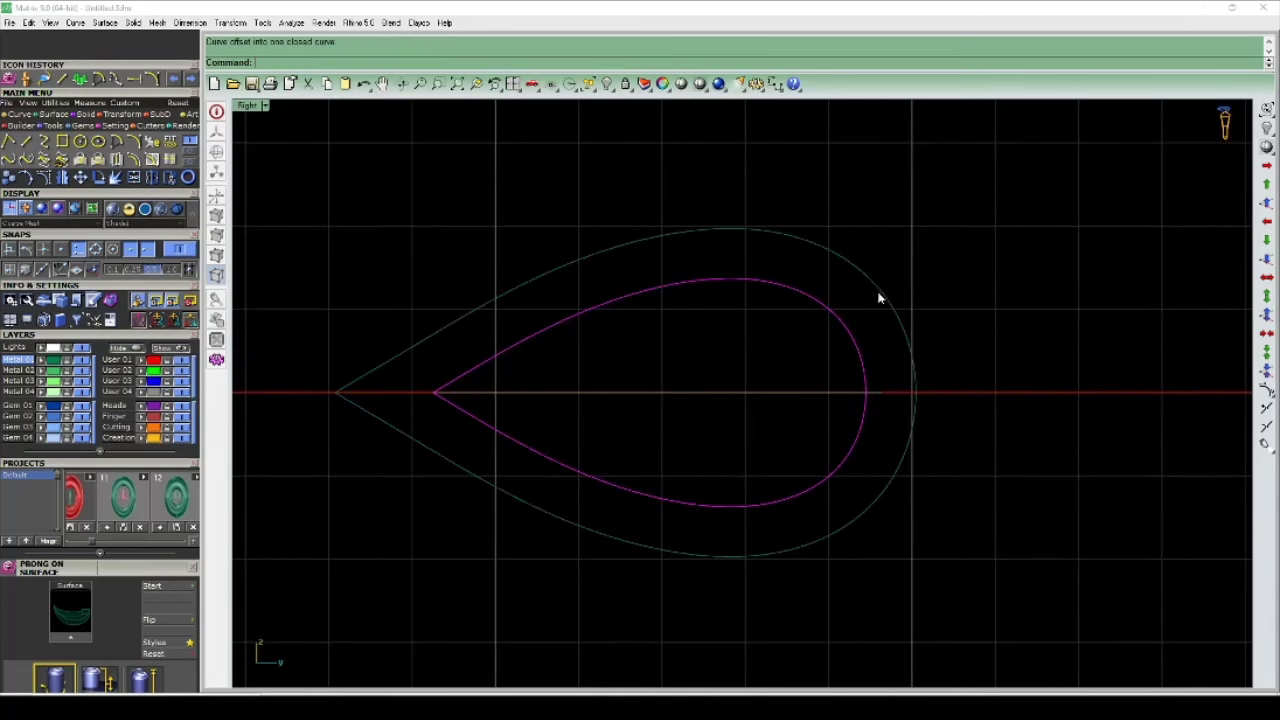
{"action": "left_click_drag", "start_coordinate": [917, 168], "coordinate": [840, 270]}
{"action": "scroll", "coordinate": [751, 337], "scroll_direction": "down", "scroll_amount": 3}
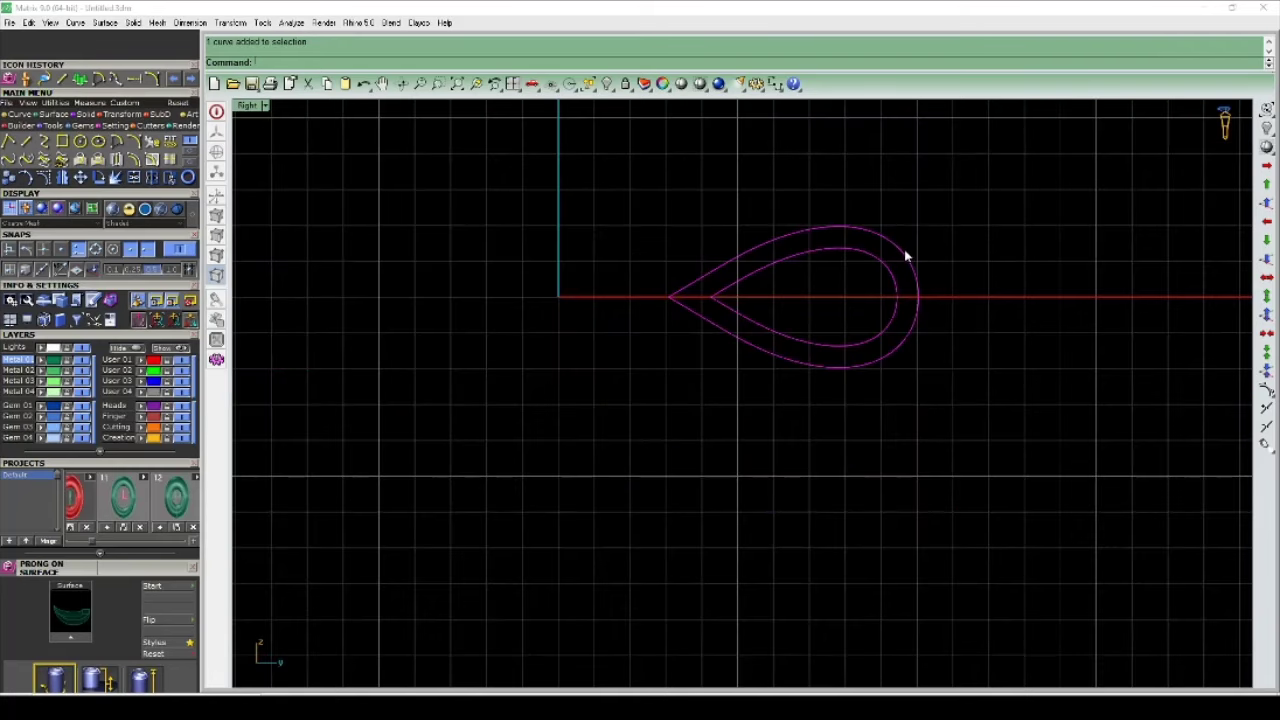
{"action": "scroll", "coordinate": [900, 255], "scroll_direction": "up", "scroll_amount": 4}
Step: Select the outer teardrop and explode it into six separate segments
{"action": "left_click_drag", "start_coordinate": [578, 226], "coordinate": [560, 276]}
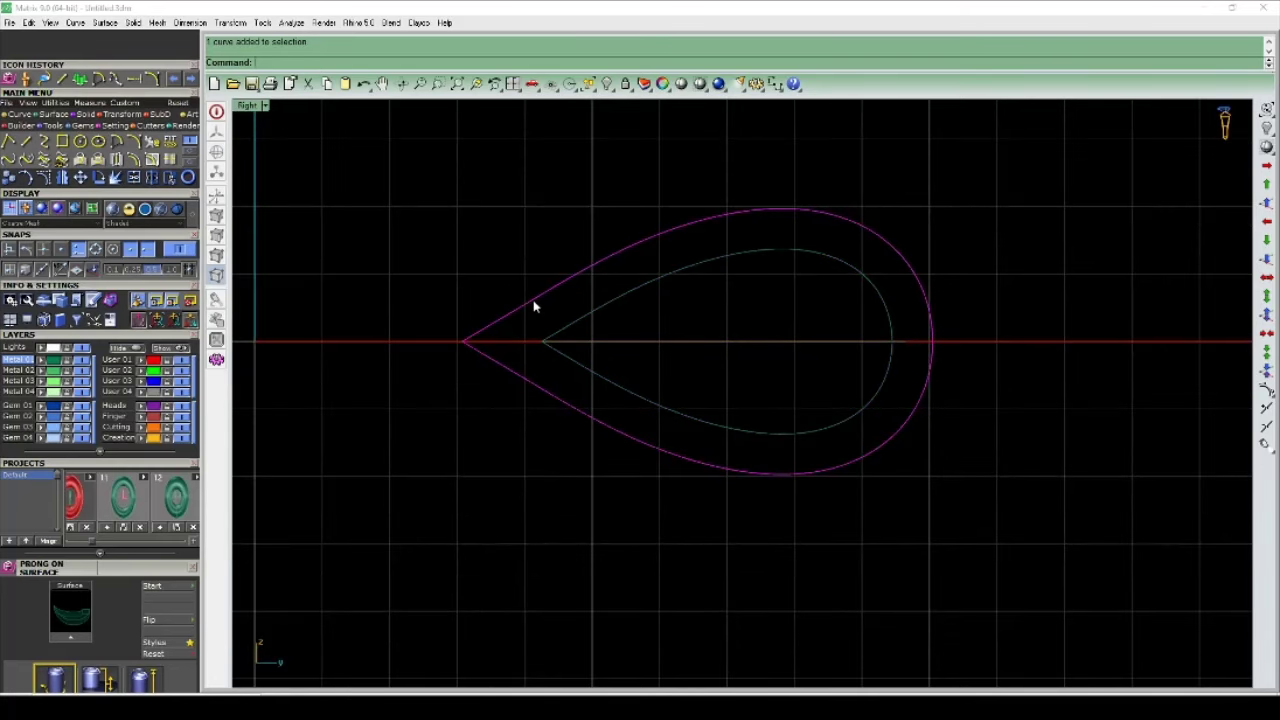
{"action": "key", "text": "F10"}
{"action": "key", "text": "Escape"}
{"action": "key", "text": "ctrl+a"}
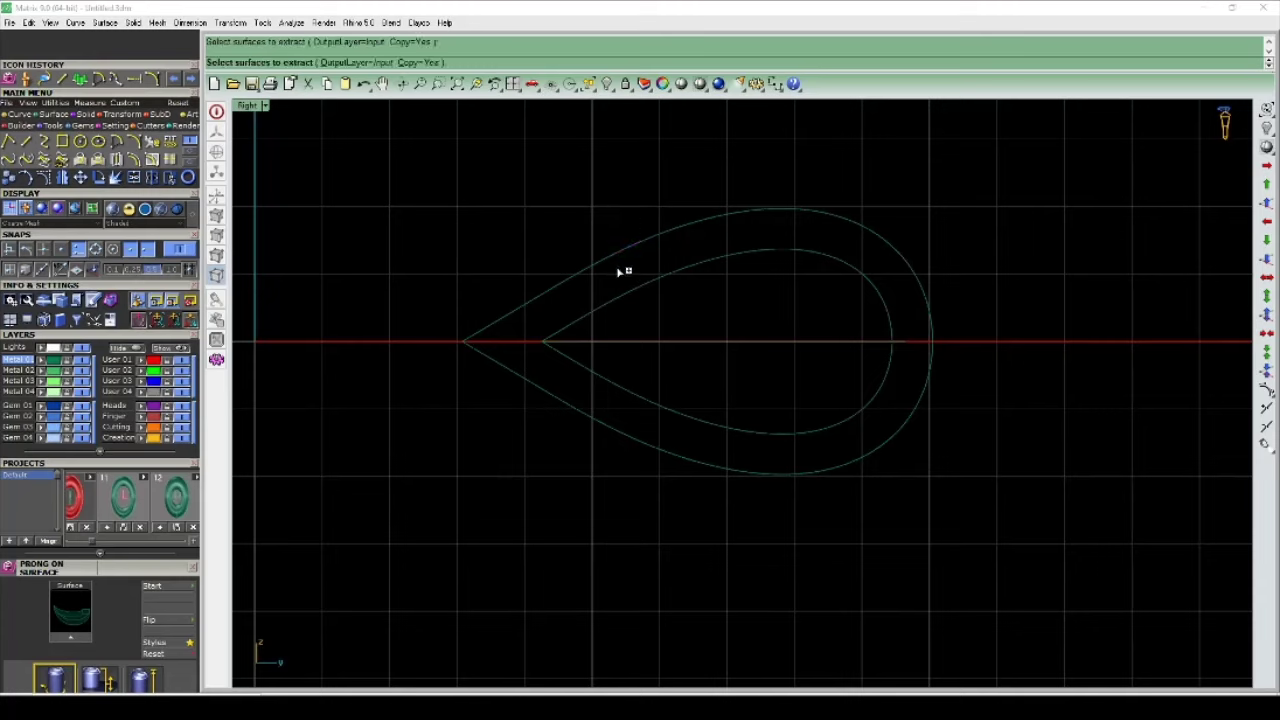
{"action": "left_click", "coordinate": [623, 264]}
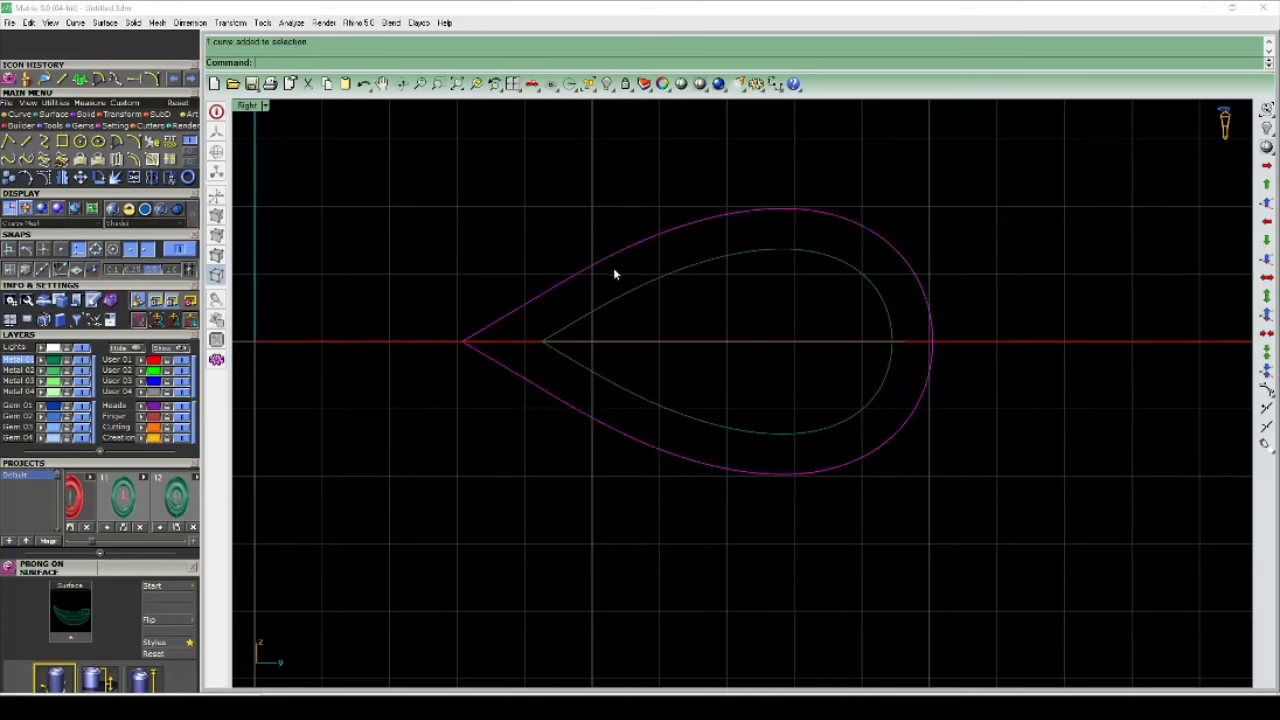
{"action": "left_click", "coordinate": [133, 177]}
{"action": "left_click", "coordinate": [645, 253]}
{"action": "scroll", "coordinate": [866, 366], "scroll_direction": "up", "scroll_amount": 3}
{"action": "scroll", "coordinate": [911, 320], "scroll_direction": "up", "scroll_amount": 3}
{"action": "scroll", "coordinate": [911, 280], "scroll_direction": "up", "scroll_amount": 3}
Step: Join the outer teardrop's upper segments and delete its lower part
{"action": "scroll", "coordinate": [911, 280], "scroll_direction": "up", "scroll_amount": 2}
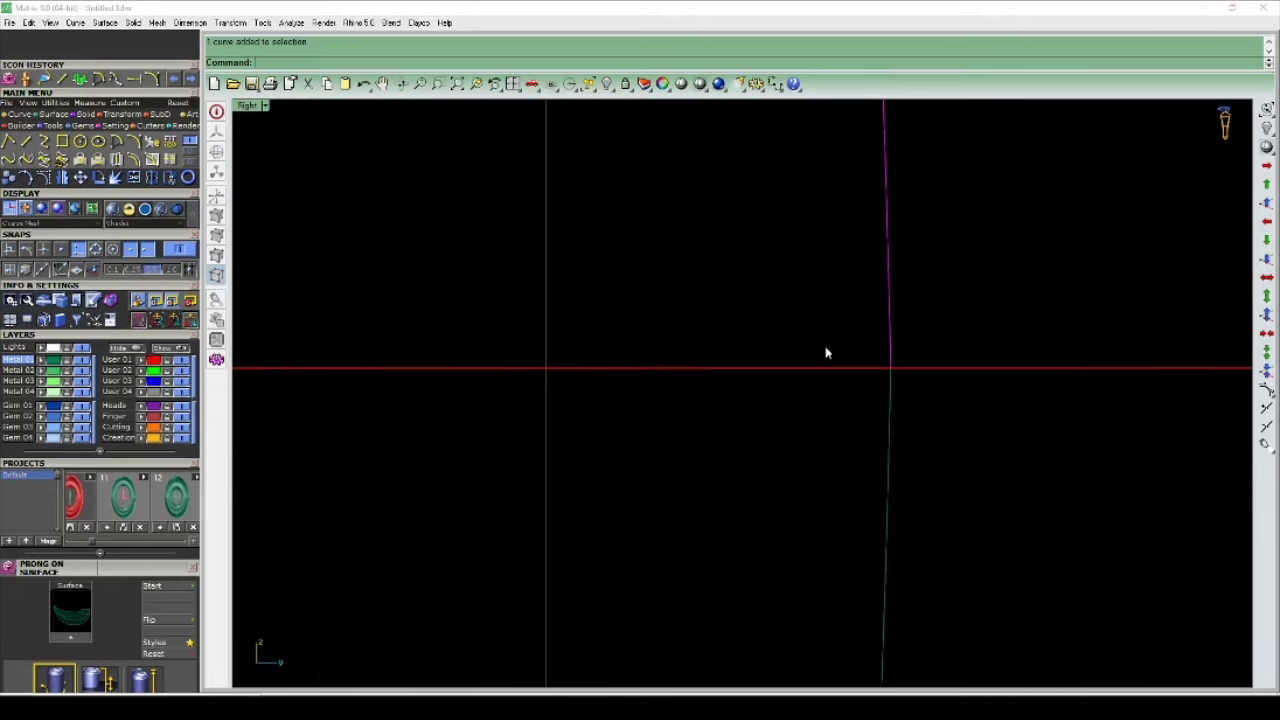
{"action": "scroll", "coordinate": [903, 320], "scroll_direction": "down", "scroll_amount": 3}
{"action": "key", "text": "ctrl+j"}
{"action": "scroll", "coordinate": [905, 340], "scroll_direction": "down", "scroll_amount": 2}
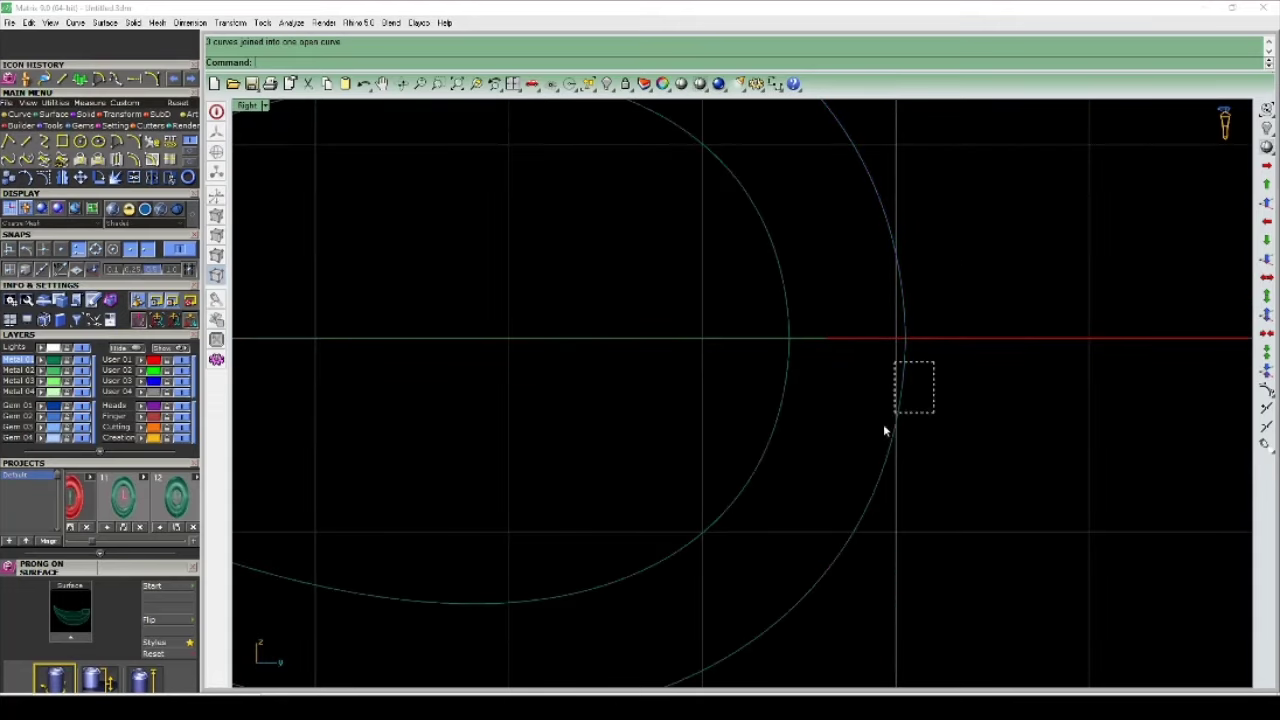
{"action": "left_click_drag", "start_coordinate": [934, 362], "coordinate": [884, 430]}
{"action": "scroll", "coordinate": [929, 349], "scroll_direction": "down", "scroll_amount": 3}
{"action": "scroll", "coordinate": [757, 400], "scroll_direction": "down", "scroll_amount": 2}
{"action": "scroll", "coordinate": [755, 366], "scroll_direction": "up", "scroll_amount": 3}
{"action": "key", "text": "Delete"}
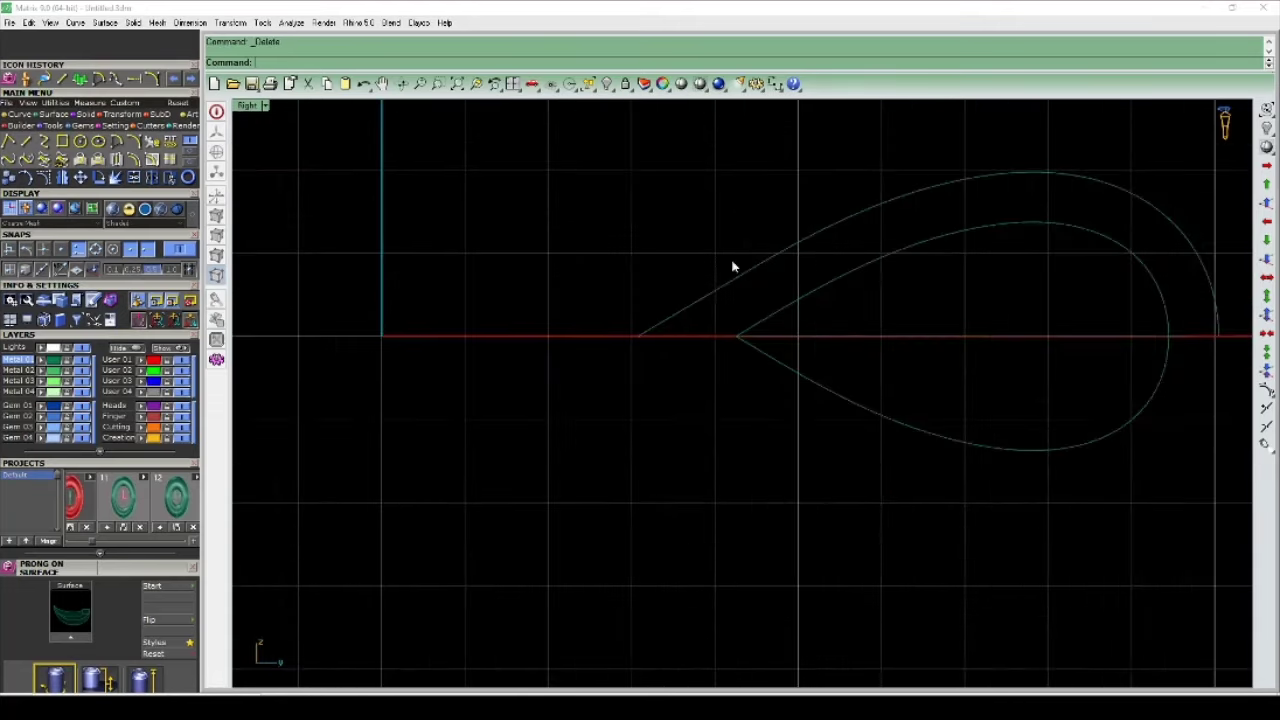
Step: Rebuild the remaining upper outer curve with 6 points
{"action": "left_click", "coordinate": [714, 287]}
{"action": "type", "text": "BUILD"}
{"action": "key", "text": "Return"}
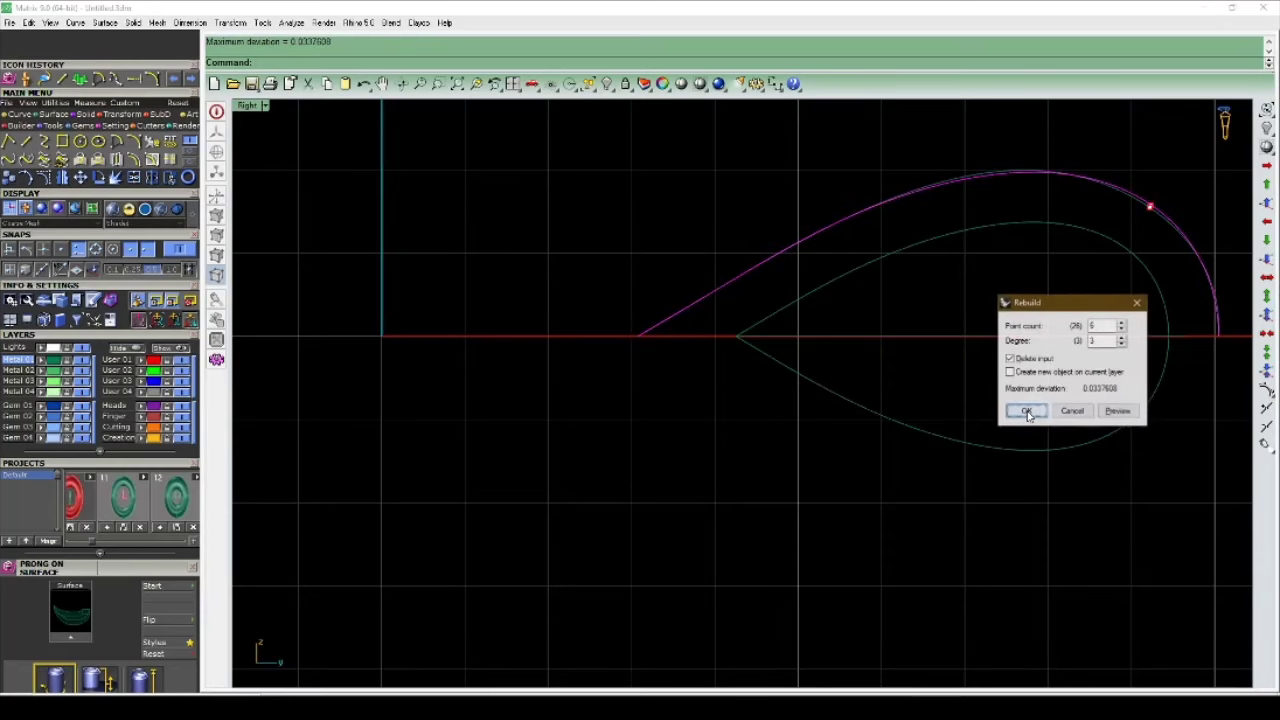
{"action": "key", "text": "Return"}
Step: Nudge the tip control point and its neighbour slightly right
{"action": "key", "text": "F10"}
{"action": "left_click_drag", "start_coordinate": [600, 296], "coordinate": [655, 355]}
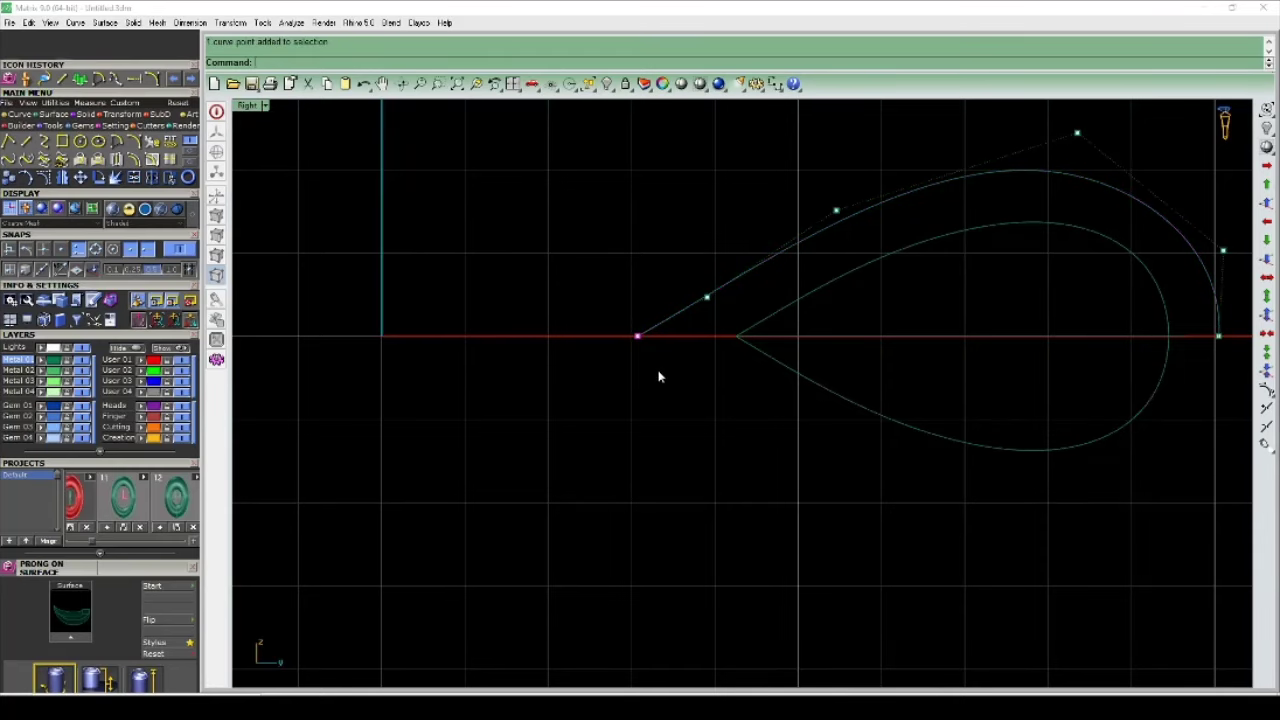
{"action": "scroll", "coordinate": [657, 371], "scroll_direction": "up", "scroll_amount": 2}
{"action": "type", "text": "m"}
{"action": "key", "text": "Return"}
{"action": "left_click", "coordinate": [663, 371]}
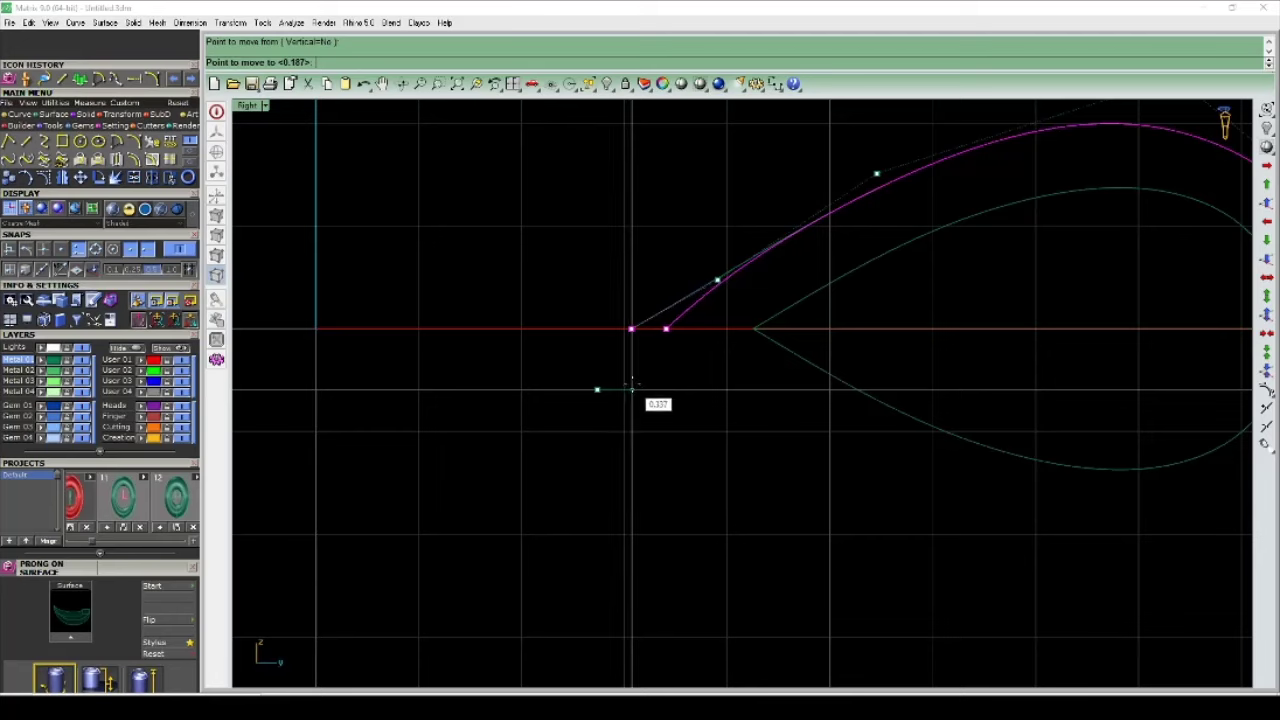
{"action": "left_click", "coordinate": [630, 388]}
{"action": "left_click", "coordinate": [717, 279]}
{"action": "key", "text": "Return"}
{"action": "left_click", "coordinate": [657, 406]}
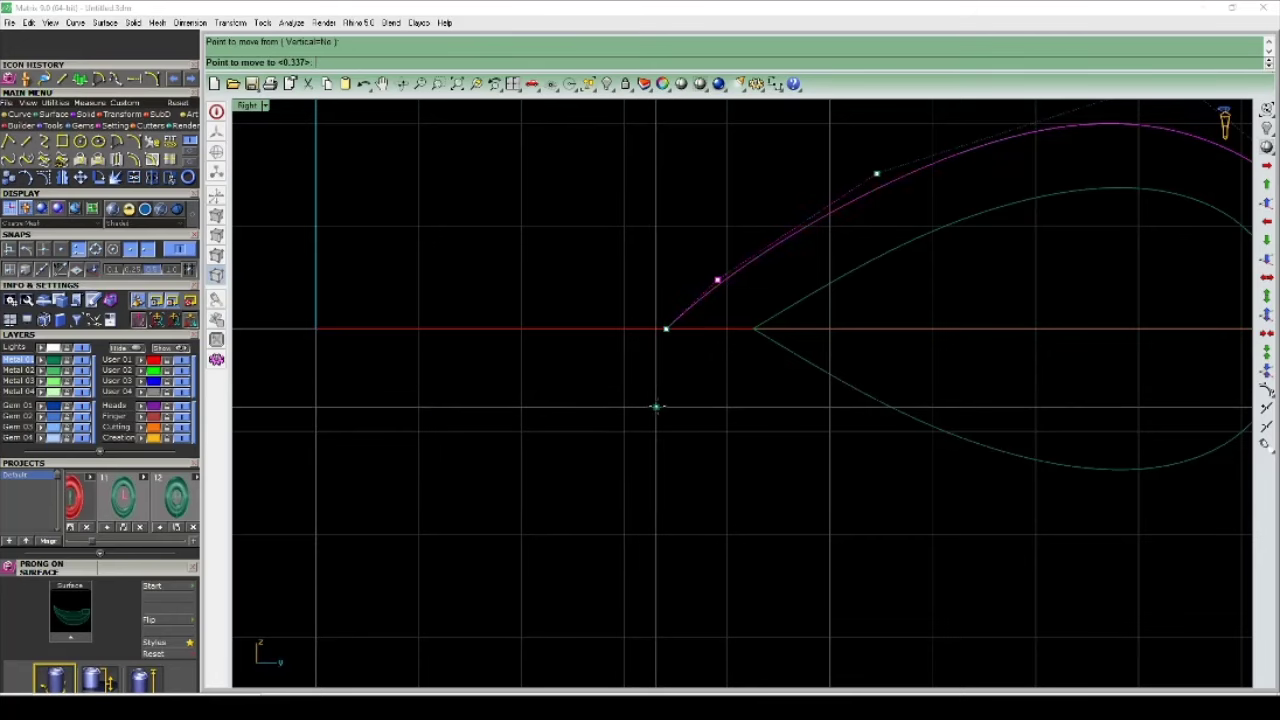
{"action": "left_click", "coordinate": [670, 408]}
{"action": "scroll", "coordinate": [757, 294], "scroll_direction": "down", "scroll_amount": 3}
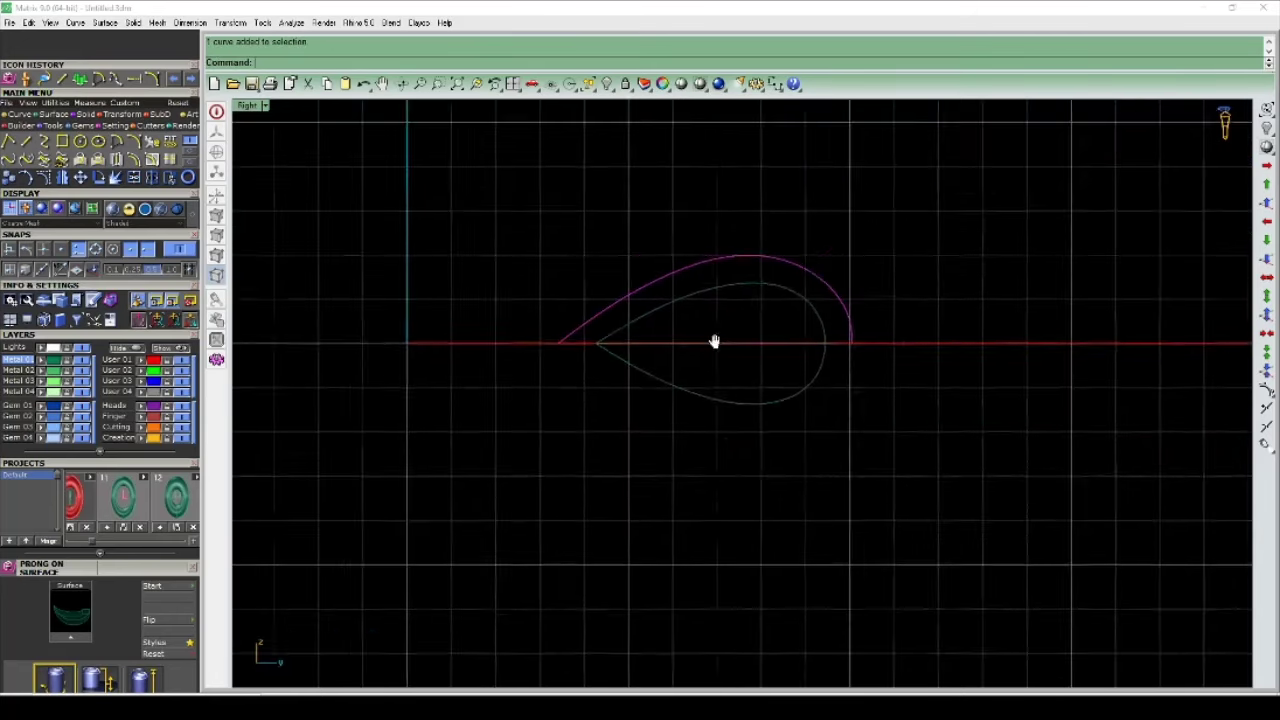
Step: Mirror the reshaped upper curve about the axis through the origin
{"action": "left_click", "coordinate": [783, 349]}
{"action": "key", "text": "Return"}
{"action": "middle_click", "coordinate": [849, 302]}
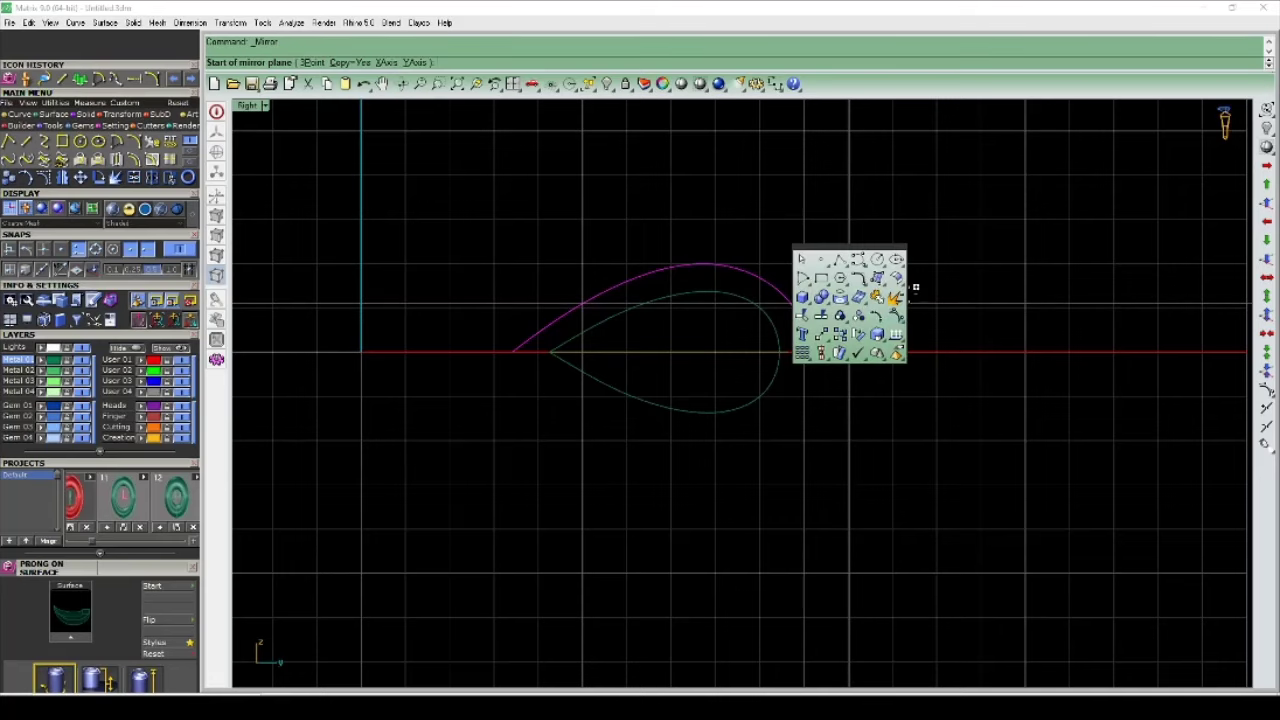
{"action": "type", "text": "0"}
{"action": "key", "text": "Return"}
{"action": "left_click", "coordinate": [806, 354]}
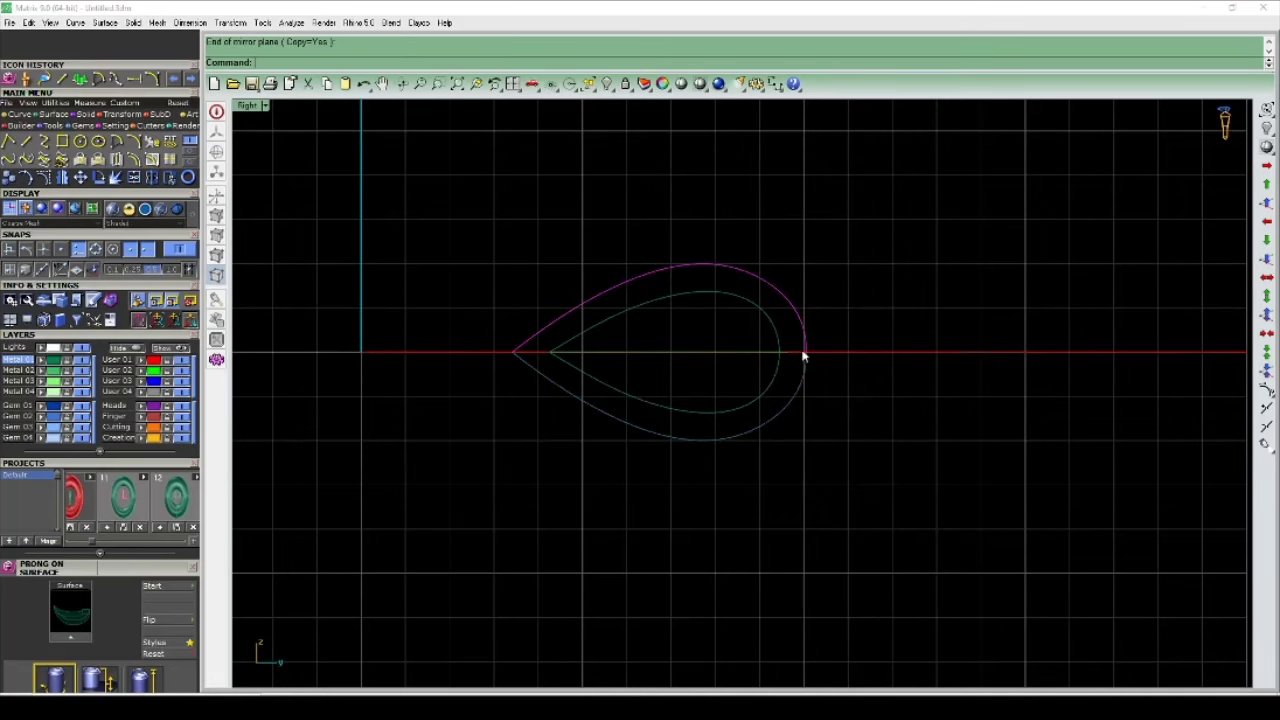
Step: Move the mirrored lower half's end point on the axis right to meet the upper half
{"action": "scroll", "coordinate": [806, 354], "scroll_direction": "up", "scroll_amount": 2}
{"action": "left_click", "coordinate": [832, 387]}
{"action": "scroll", "coordinate": [832, 387], "scroll_direction": "up", "scroll_amount": 3}
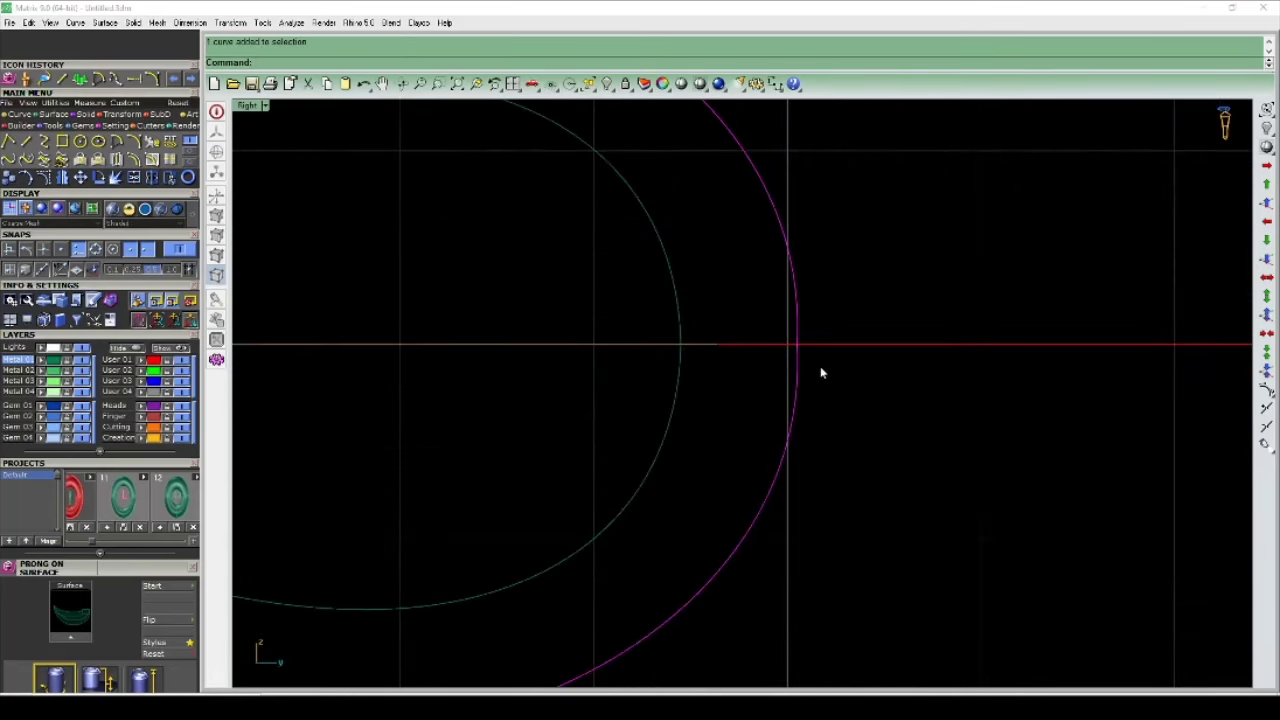
{"action": "key", "text": "F10"}
{"action": "left_click", "coordinate": [797, 346]}
{"action": "scroll", "coordinate": [797, 346], "scroll_direction": "up", "scroll_amount": 2}
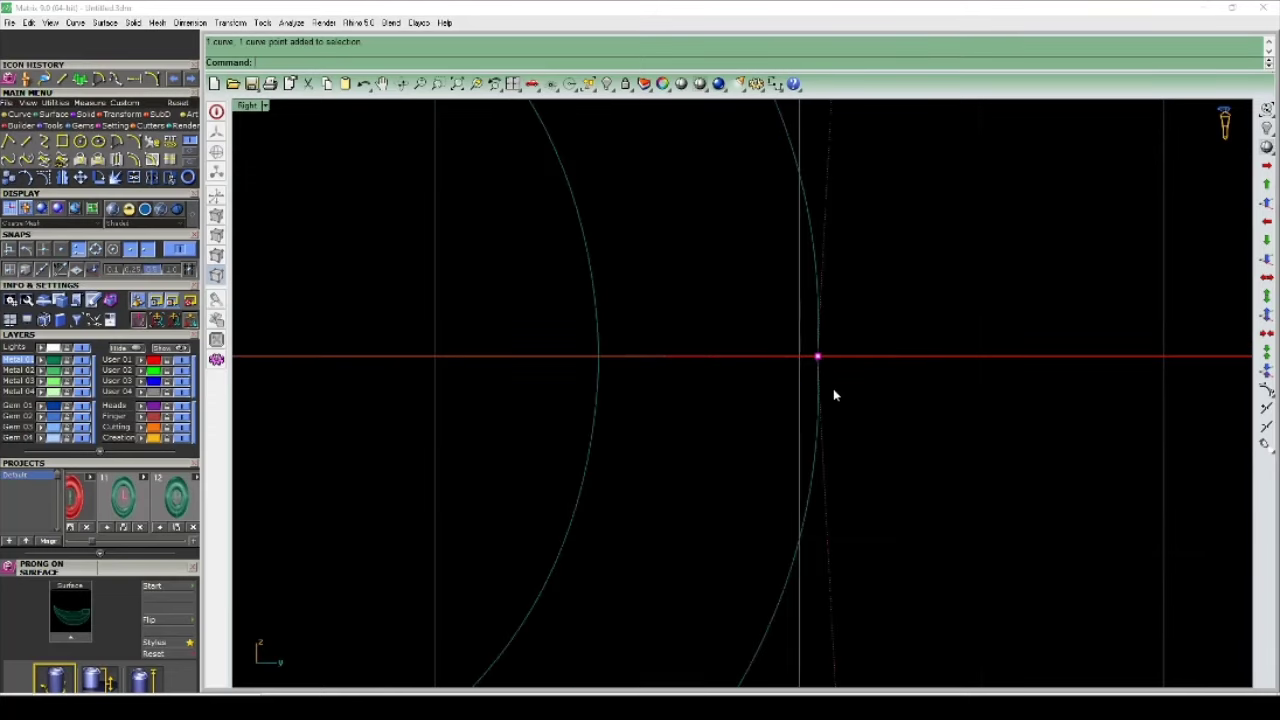
{"action": "left_click_drag", "start_coordinate": [818, 356], "coordinate": [892, 312]}
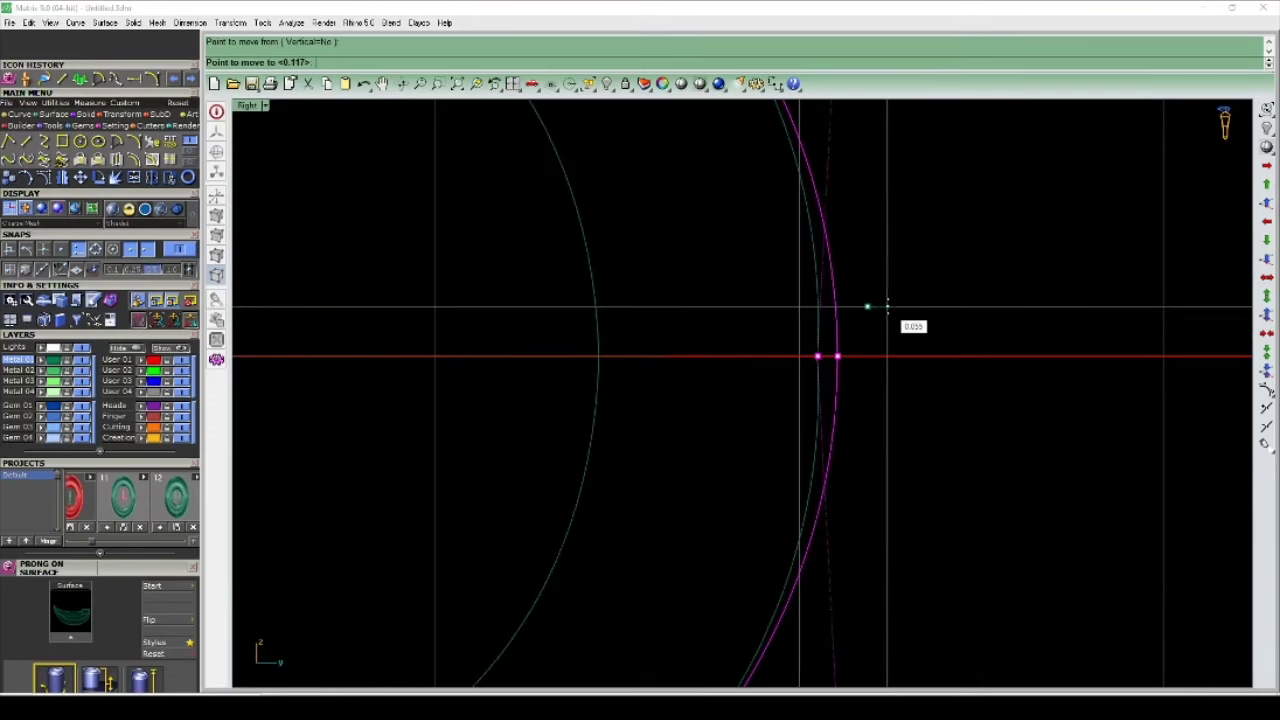
{"action": "scroll", "coordinate": [892, 312], "scroll_direction": "down", "scroll_amount": 3}
{"action": "scroll", "coordinate": [750, 295], "scroll_direction": "down", "scroll_amount": 4}
{"action": "key", "text": "ctrl+a"}
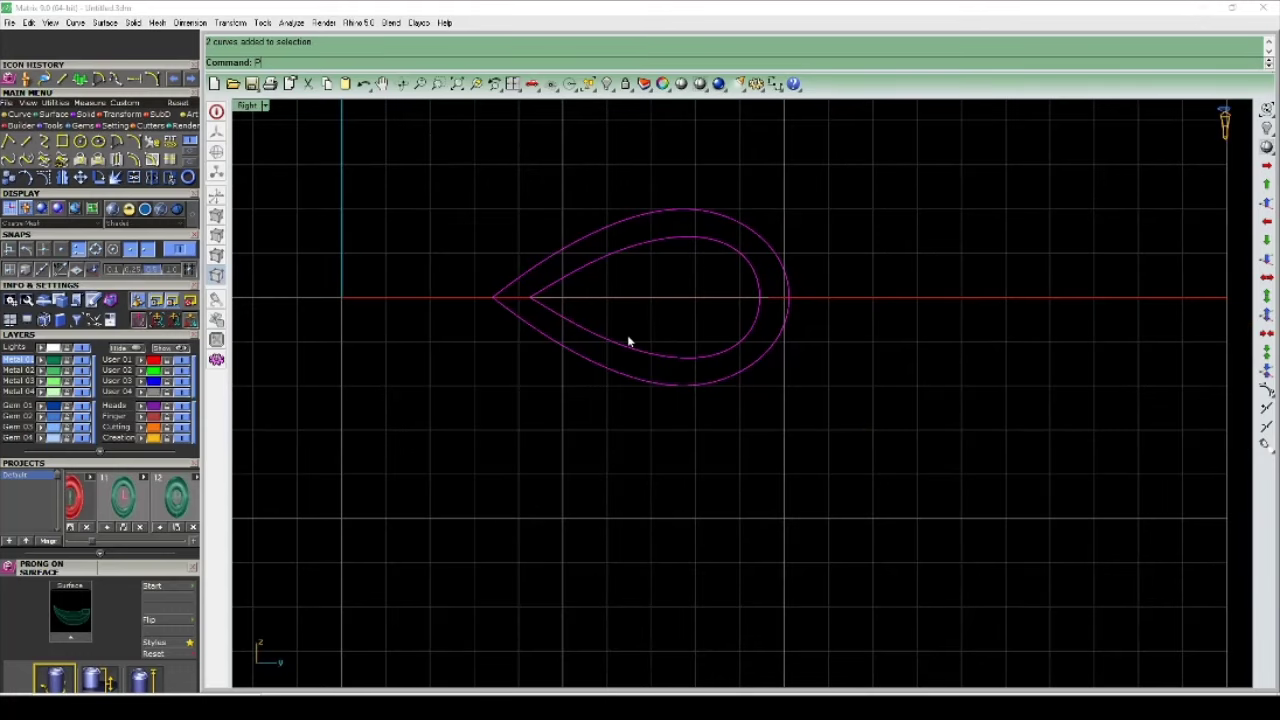
Step: Patch a surface from the two teardrops and trim away the areas outside and inside
{"action": "key", "text": "Return"}
{"action": "left_click", "coordinate": [1108, 497]}
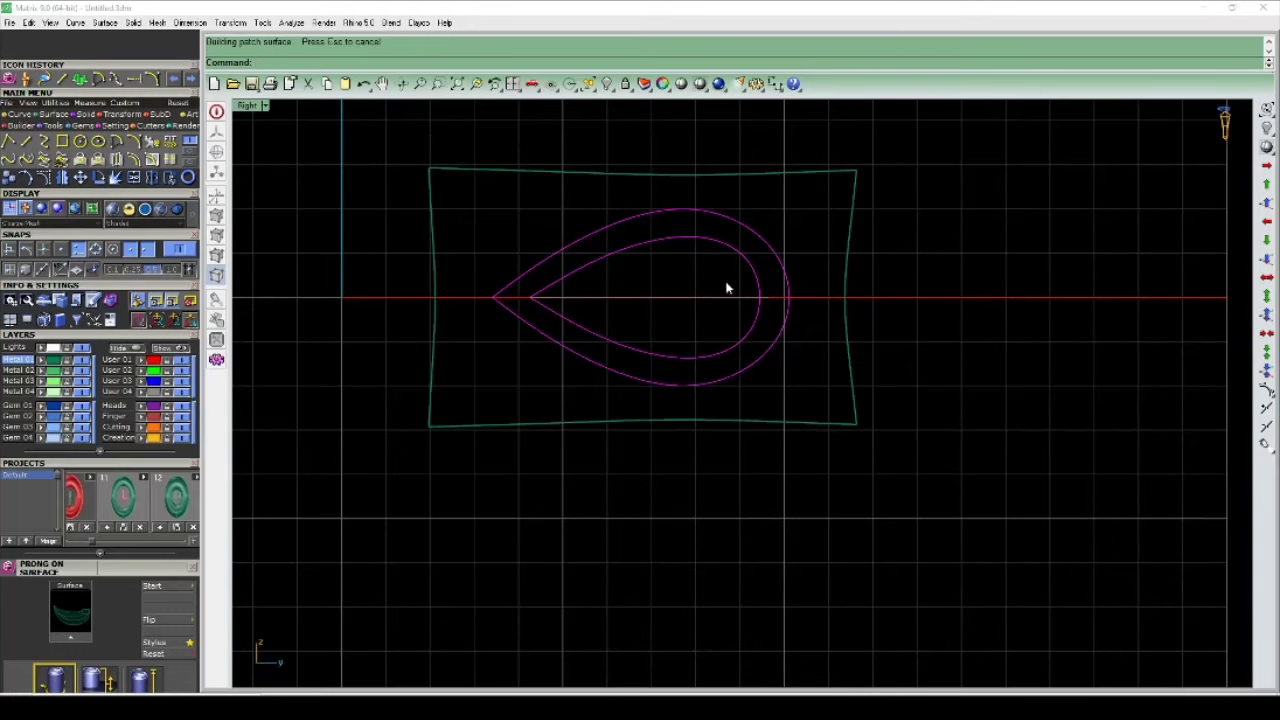
{"action": "left_click", "coordinate": [809, 220]}
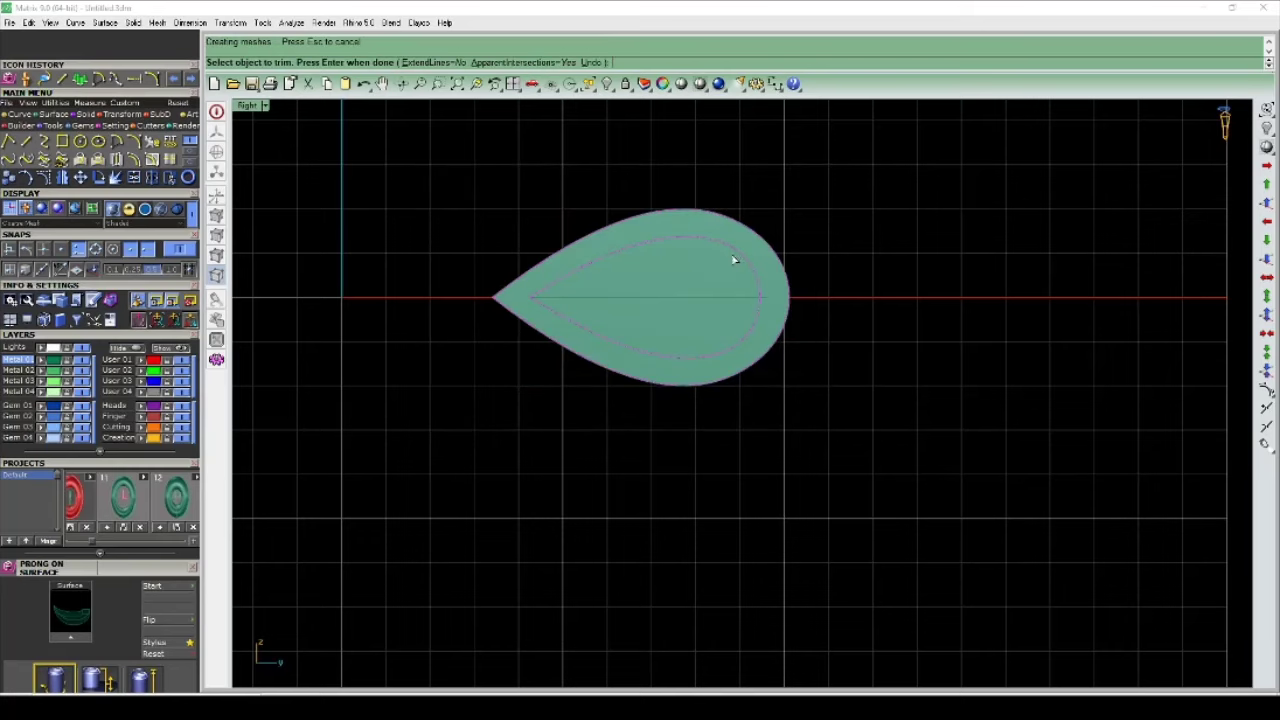
{"action": "left_click", "coordinate": [734, 262]}
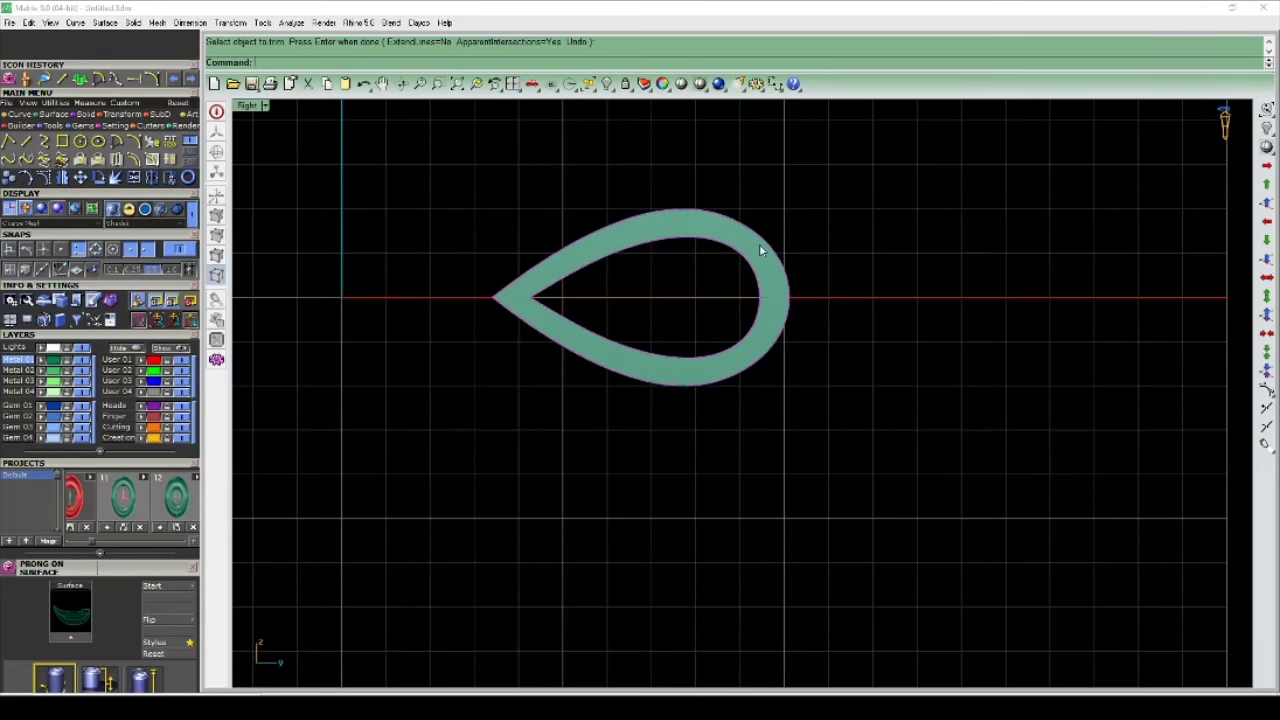
{"action": "key", "text": "Return"}
Step: Flatten the curve onto the construction plane with ProjectToCPlane
{"action": "key", "text": "ctrl+F1"}
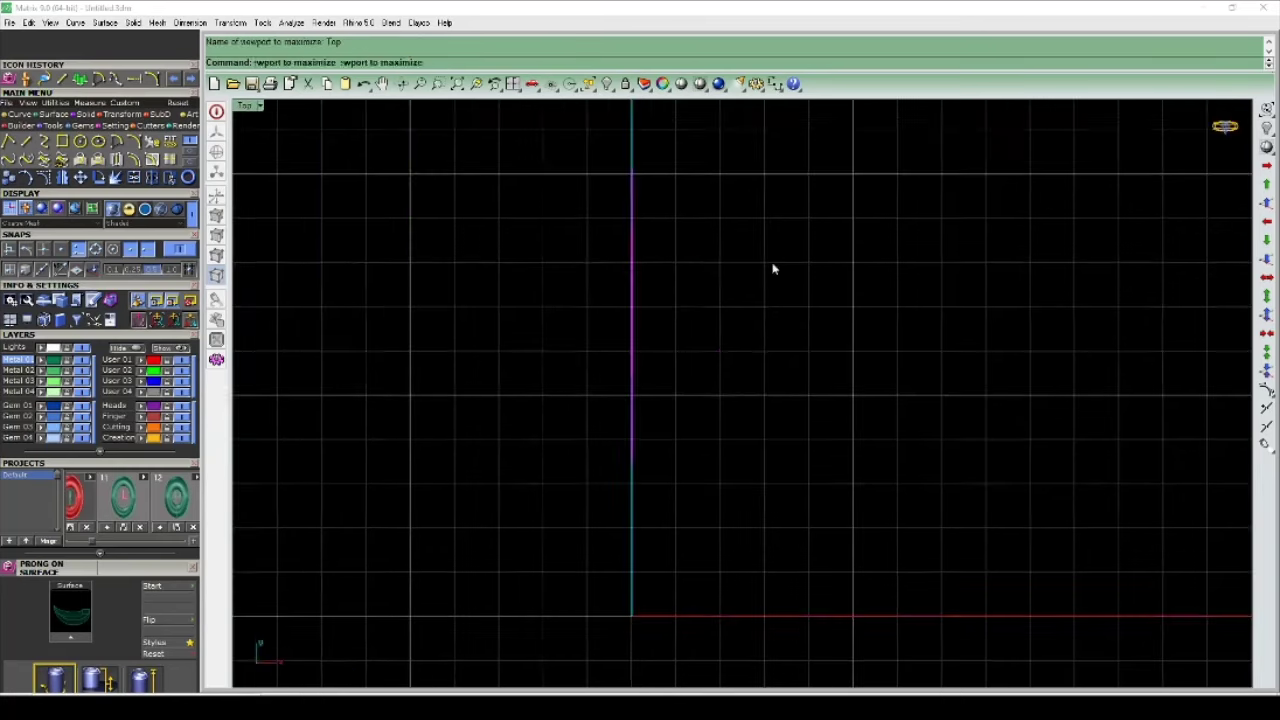
{"action": "key", "text": "ctrl+F3"}
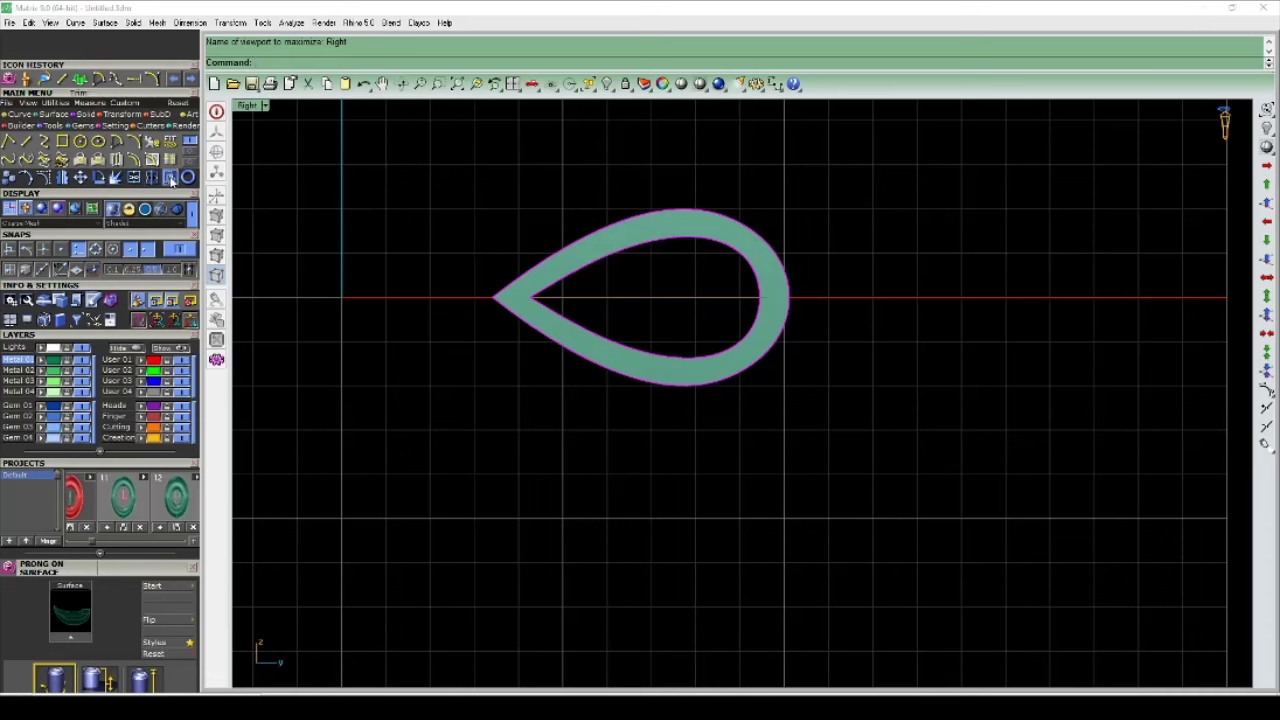
{"action": "left_click", "coordinate": [128, 116]}
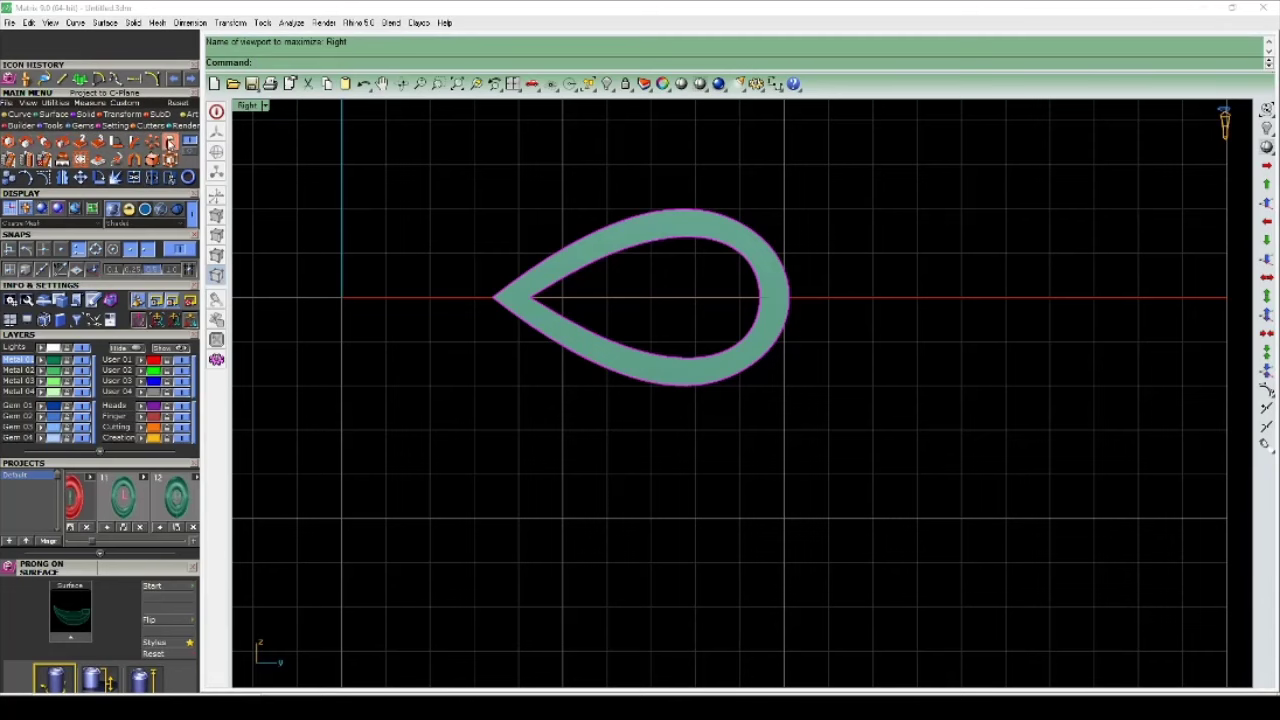
{"action": "left_click", "coordinate": [170, 143]}
{"action": "left_click", "coordinate": [352, 62]}
{"action": "type", "text": "EC"}
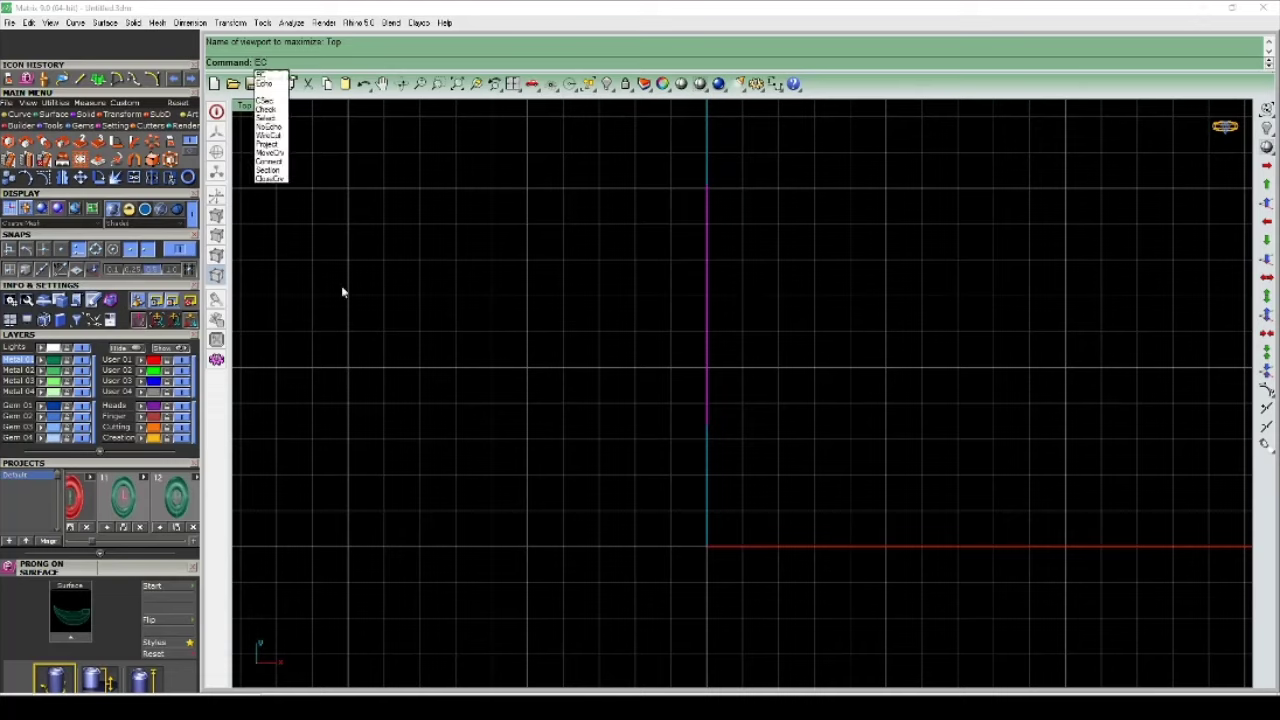
Step: Extrude the flattened curve straight to both sides, about 0.905 deep
{"action": "key", "text": "Return"}
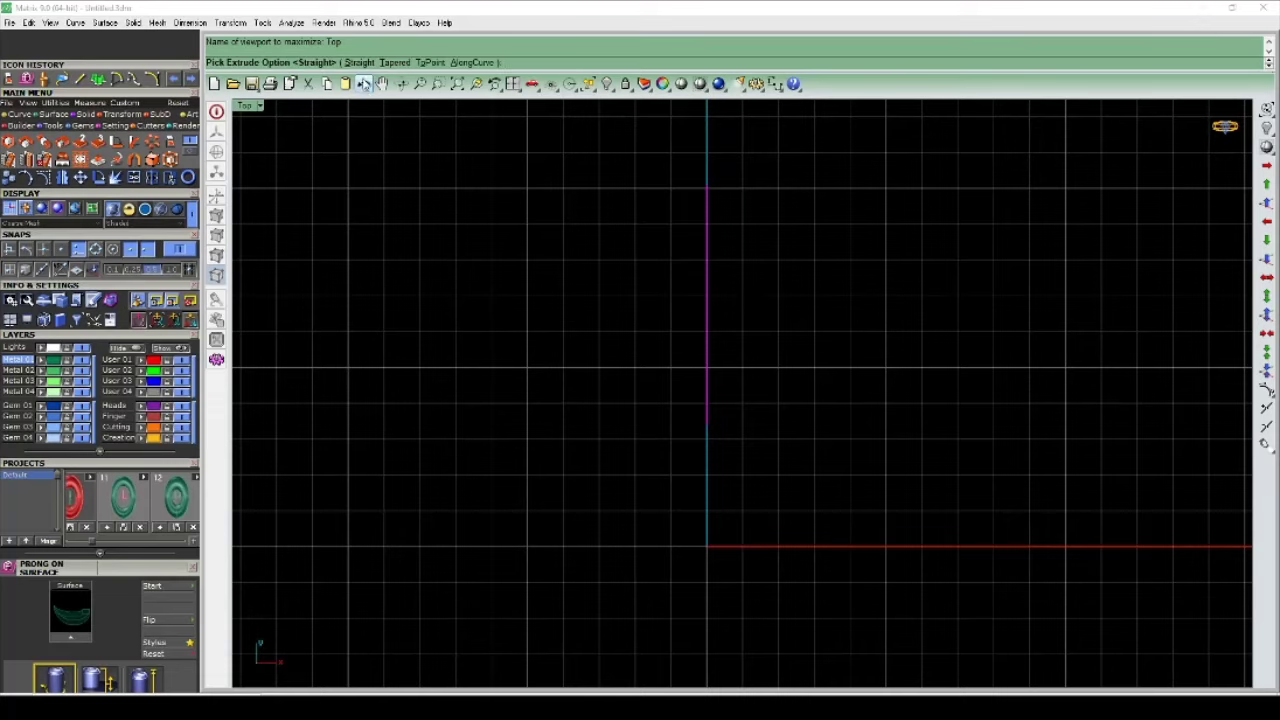
{"action": "left_click", "coordinate": [360, 62]}
{"action": "scroll", "coordinate": [816, 190], "scroll_direction": "up", "scroll_amount": 1}
{"action": "type", "text": "8"}
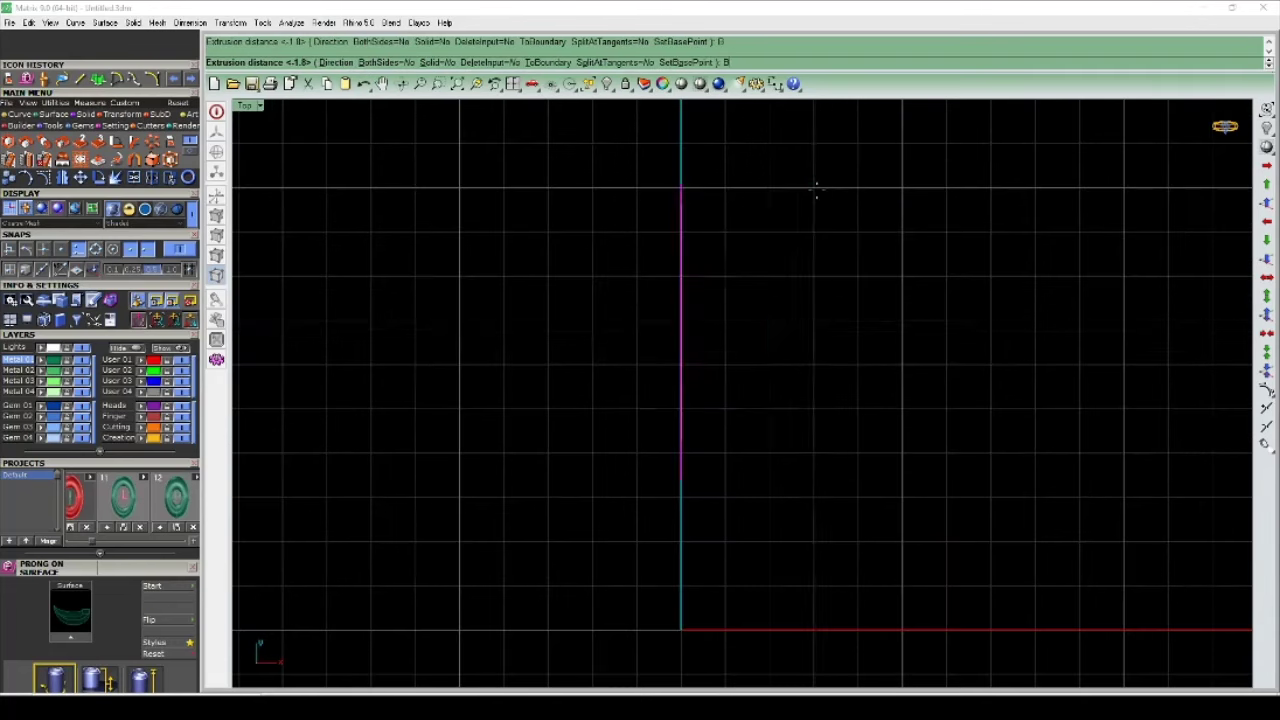
{"action": "key", "text": "Return"}
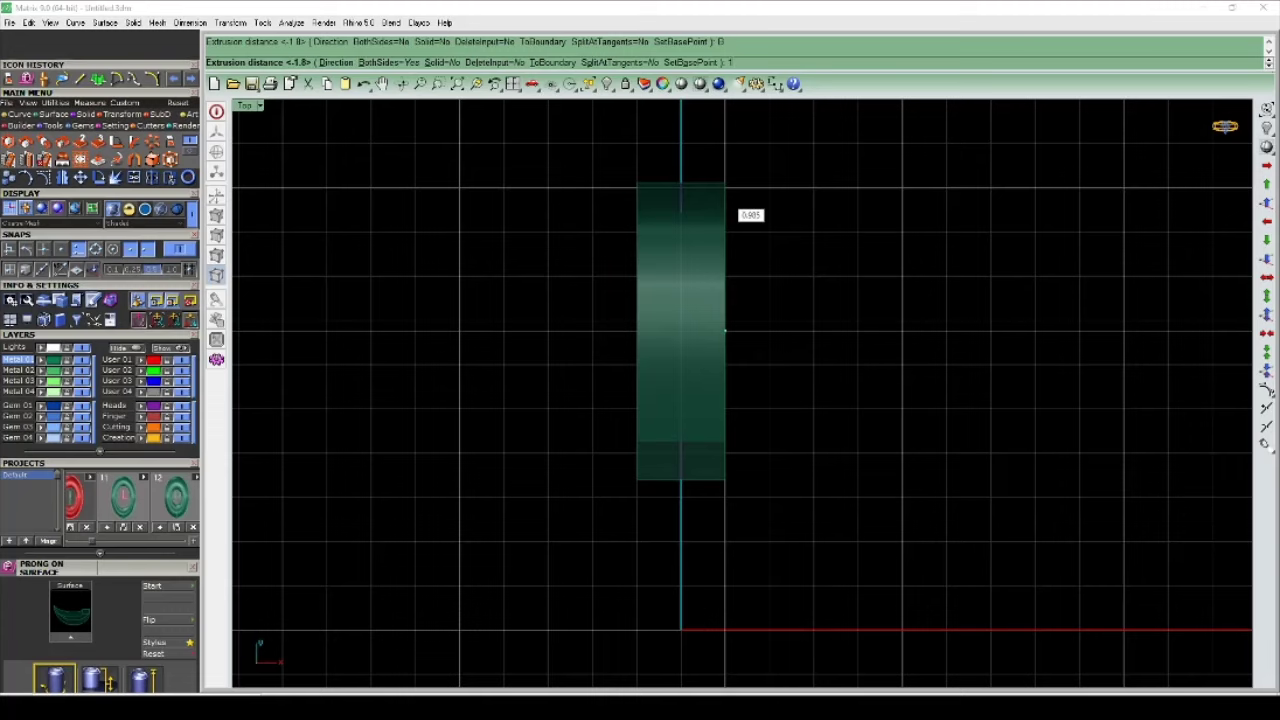
{"action": "left_click", "coordinate": [726, 201]}
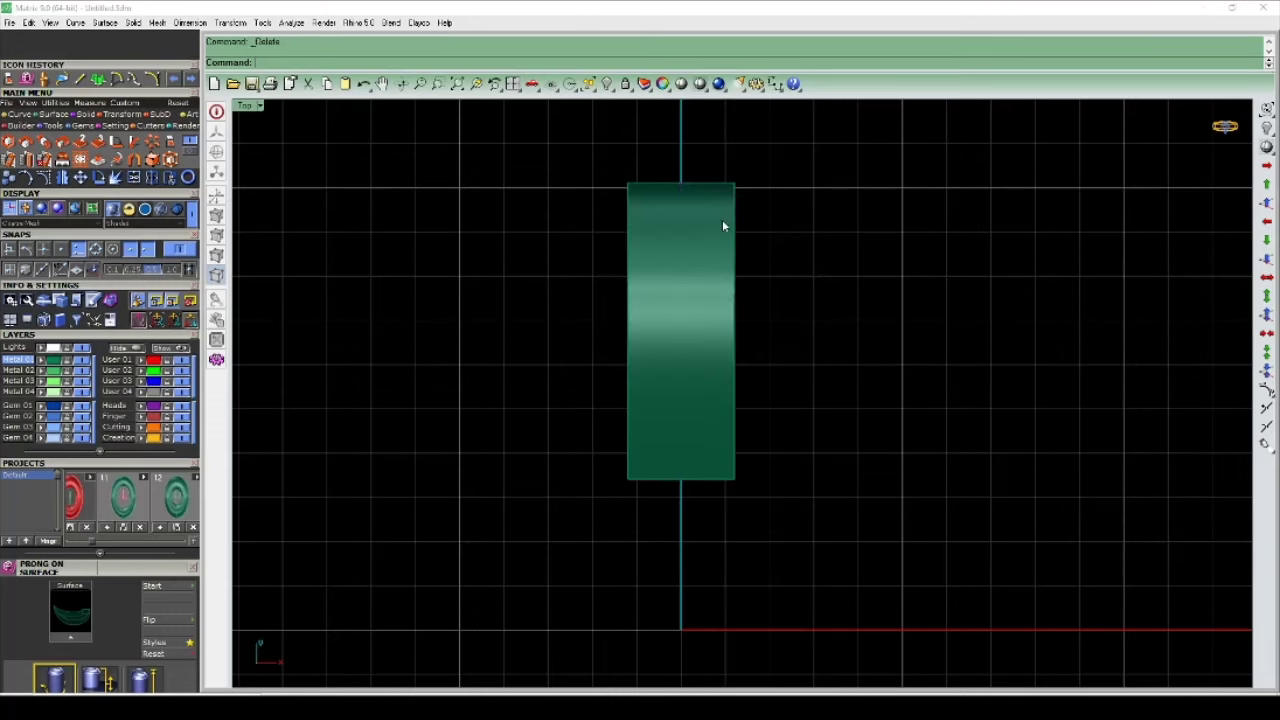
Step: Draw a diagonal line below the band and mirror a copy about the origin
{"action": "left_click", "coordinate": [722, 219]}
{"action": "left_click", "coordinate": [18, 114]}
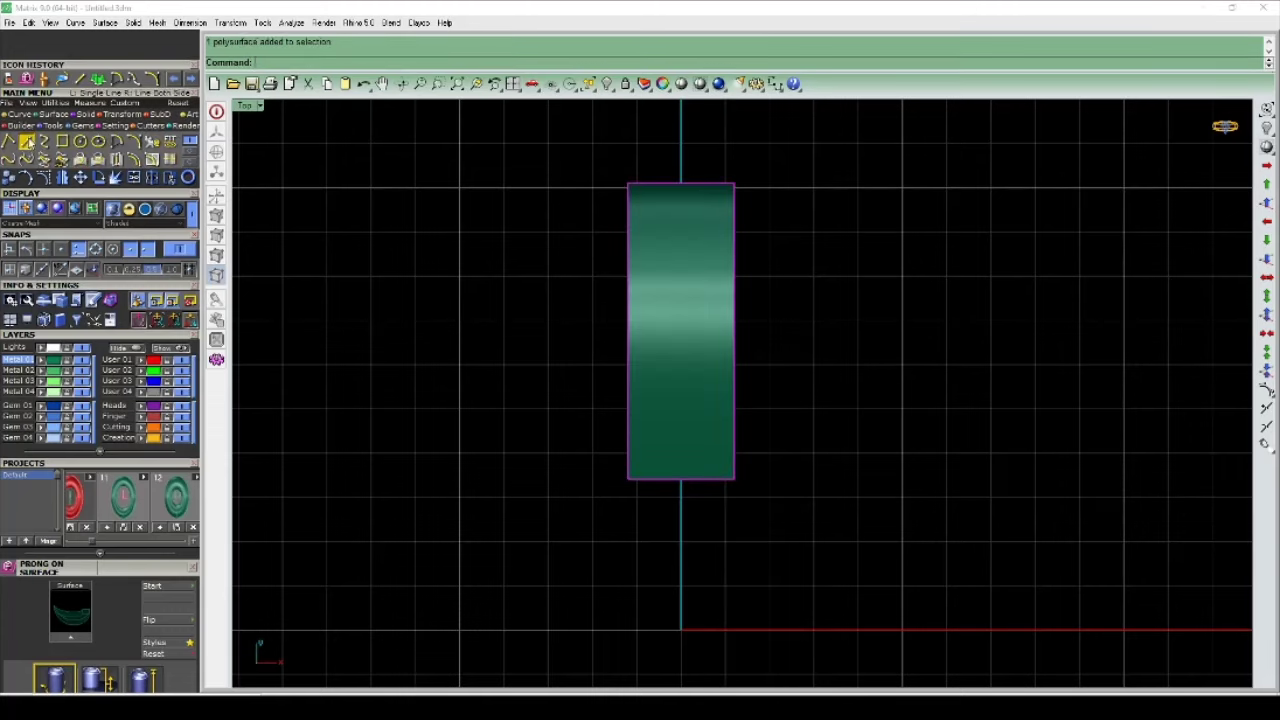
{"action": "left_click", "coordinate": [27, 141]}
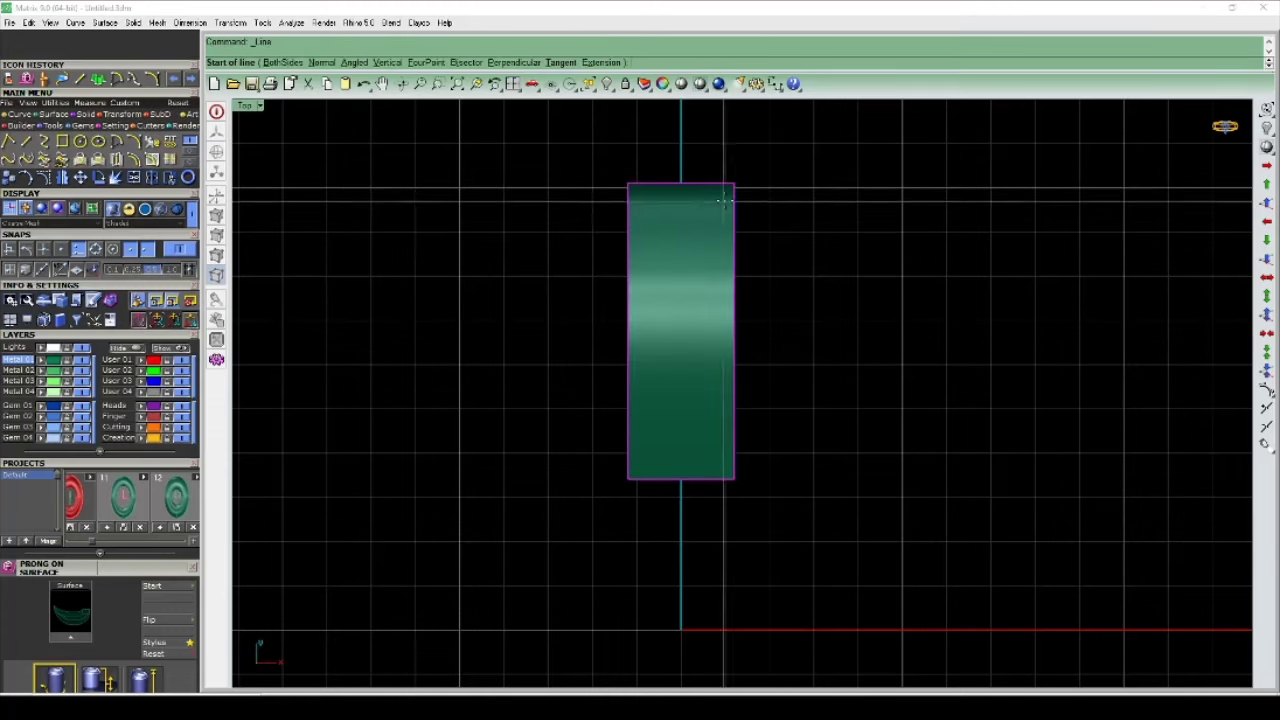
{"action": "left_click", "coordinate": [692, 520]}
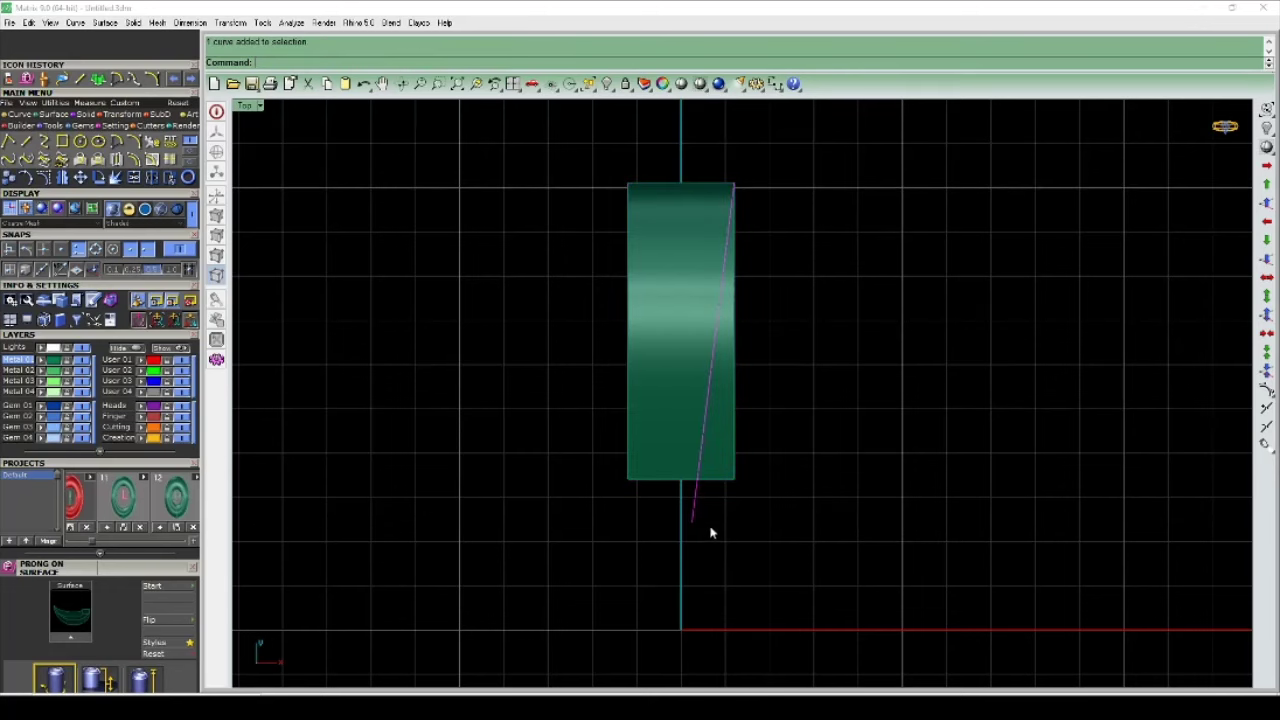
{"action": "right_click_drag", "start_coordinate": [709, 529], "coordinate": [711, 463]}
{"action": "middle_click", "coordinate": [728, 480]}
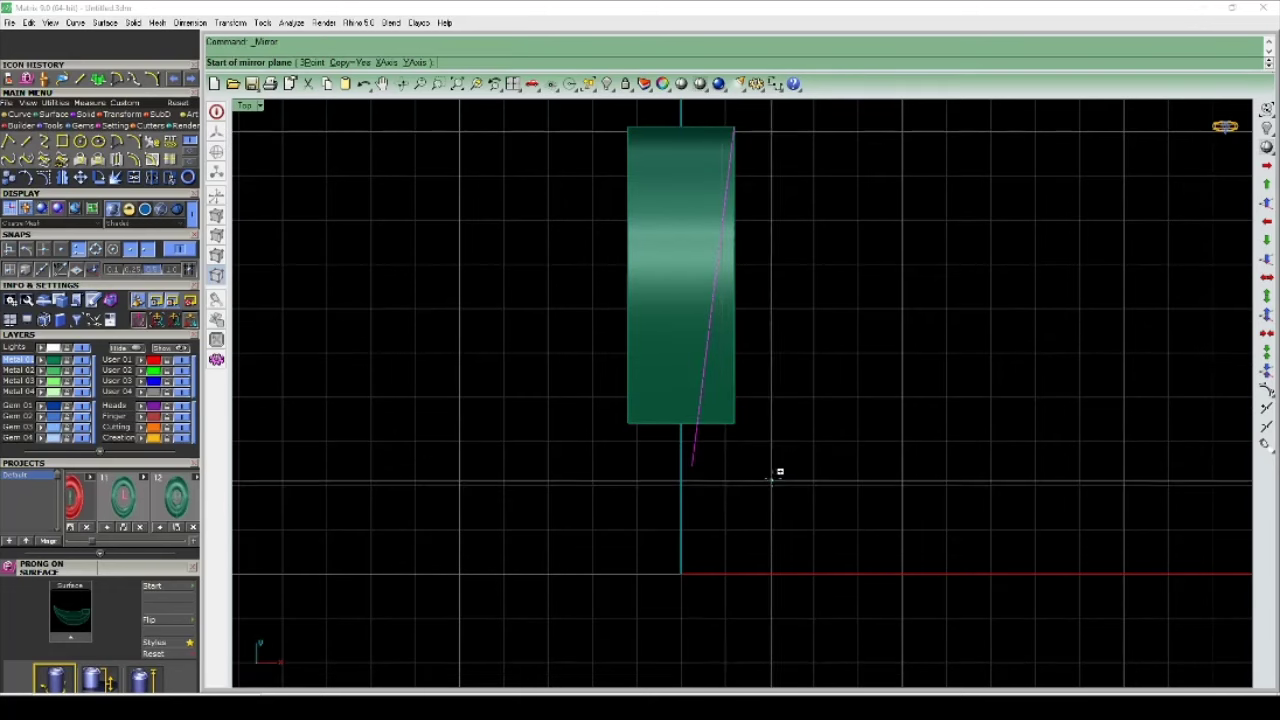
{"action": "type", "text": " 0"}
{"action": "key", "text": "Return"}
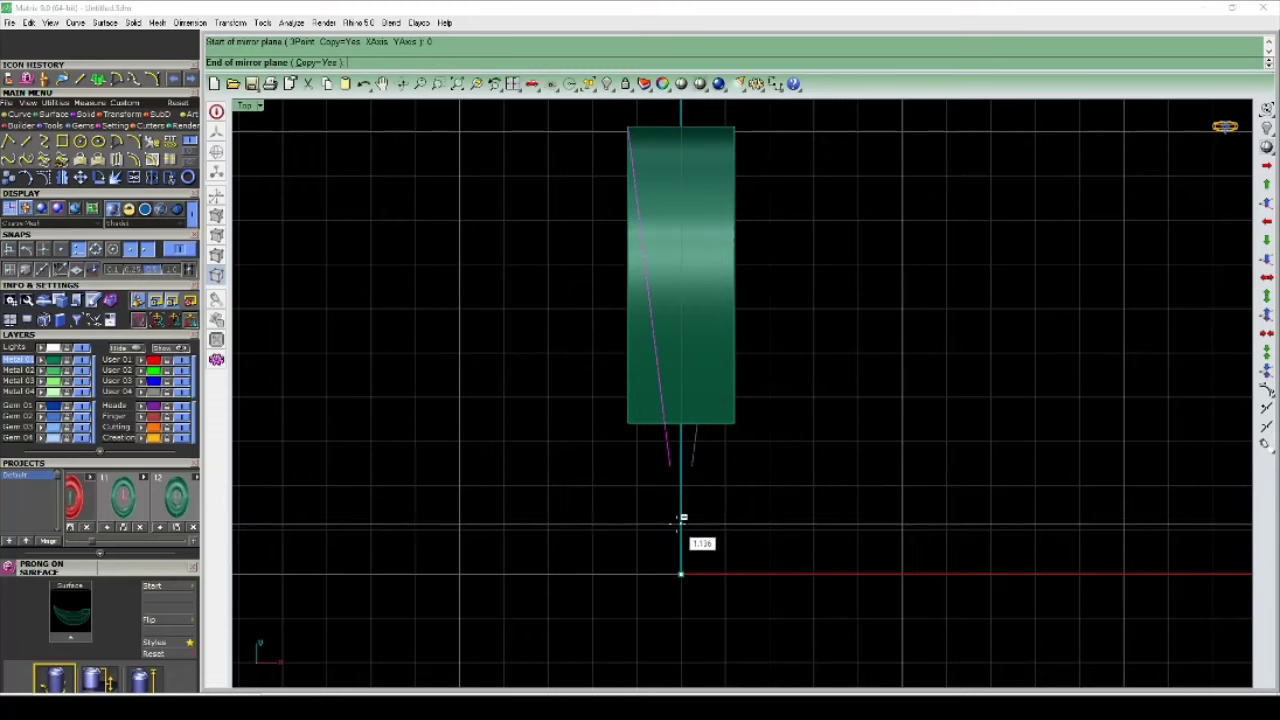
{"action": "left_click", "coordinate": [670, 460]}
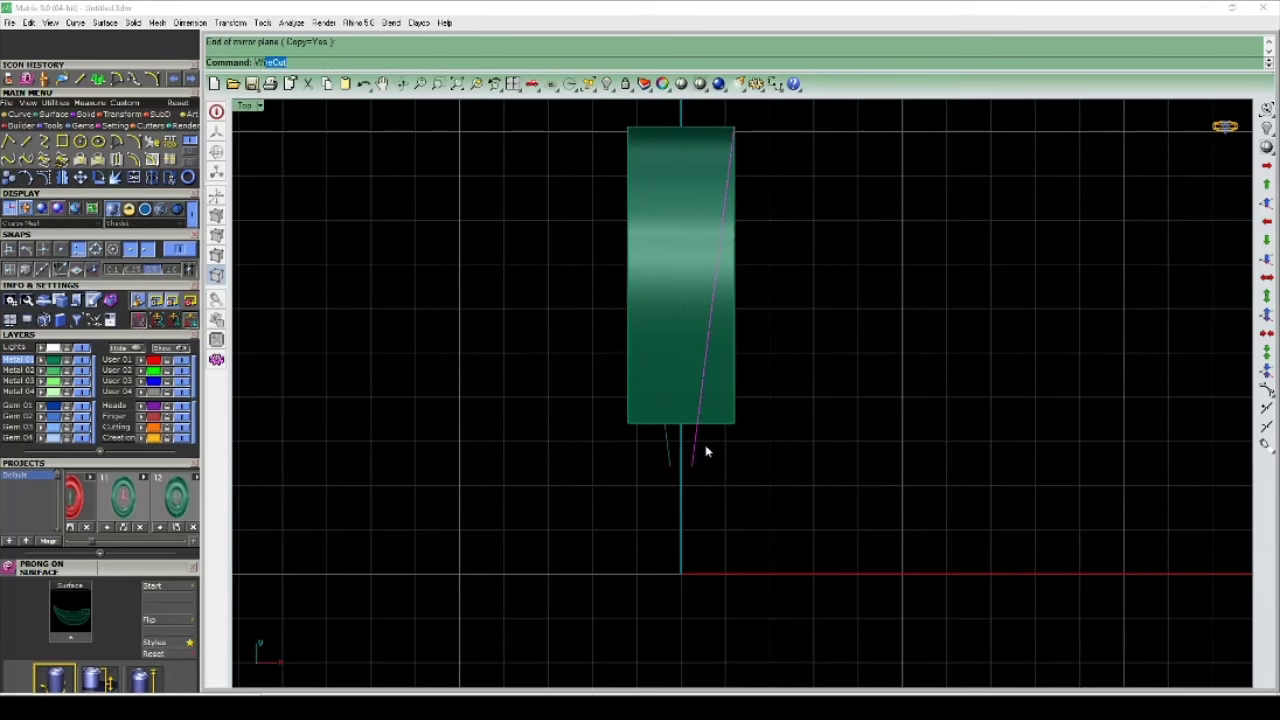
Step: WireCut the box with the two slanted lines, cutting all the way through
{"action": "left_click", "coordinate": [723, 403]}
{"action": "key", "text": "Return"}
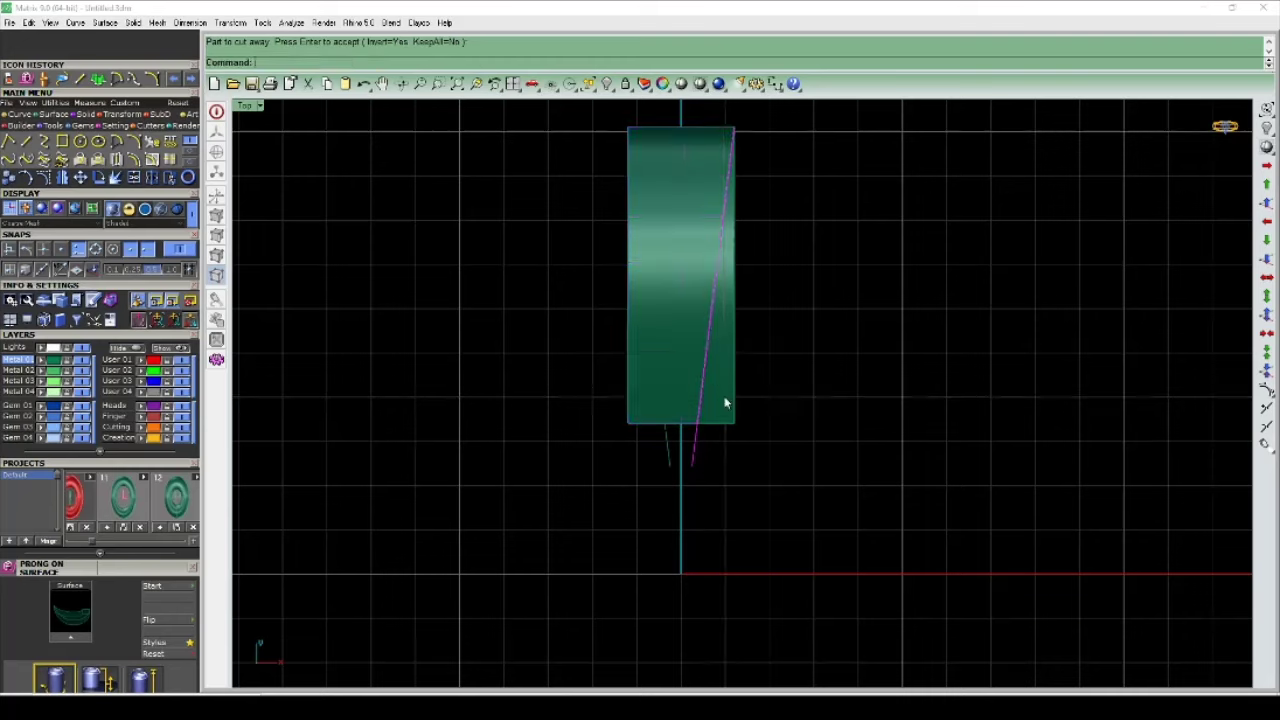
{"action": "left_click", "coordinate": [724, 420]}
{"action": "key", "text": "Return"}
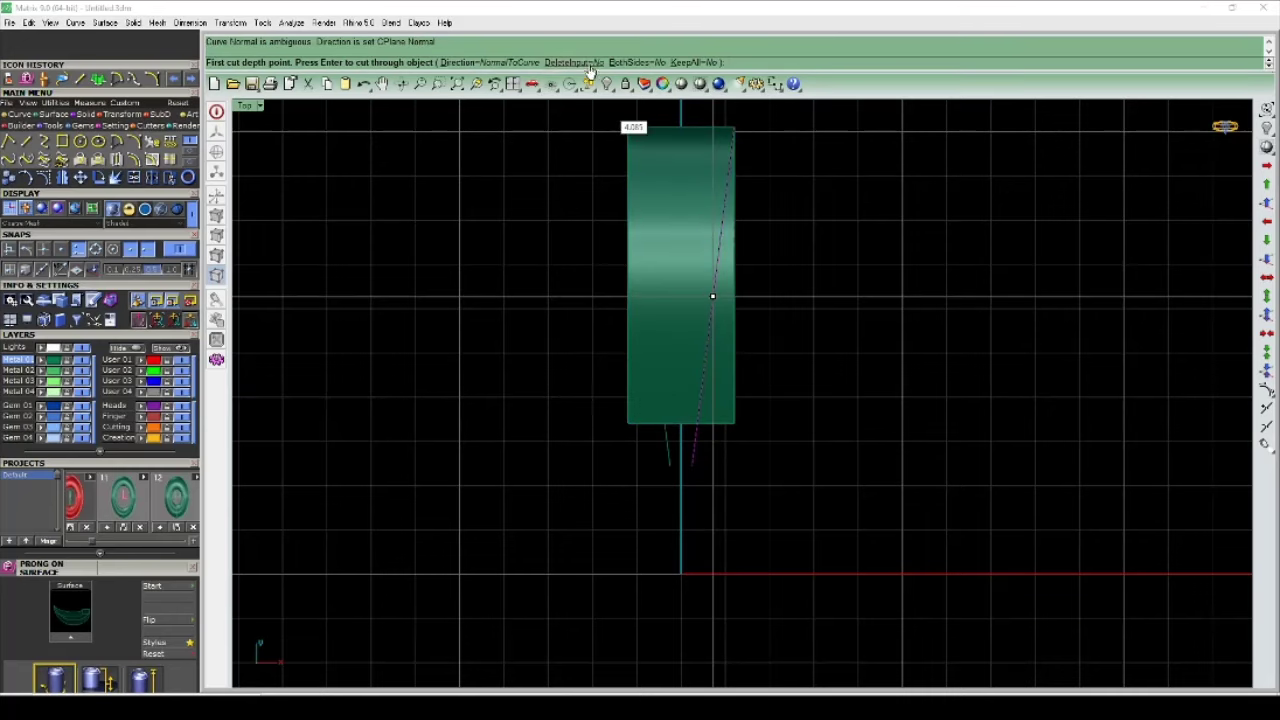
{"action": "key", "text": "Return"}
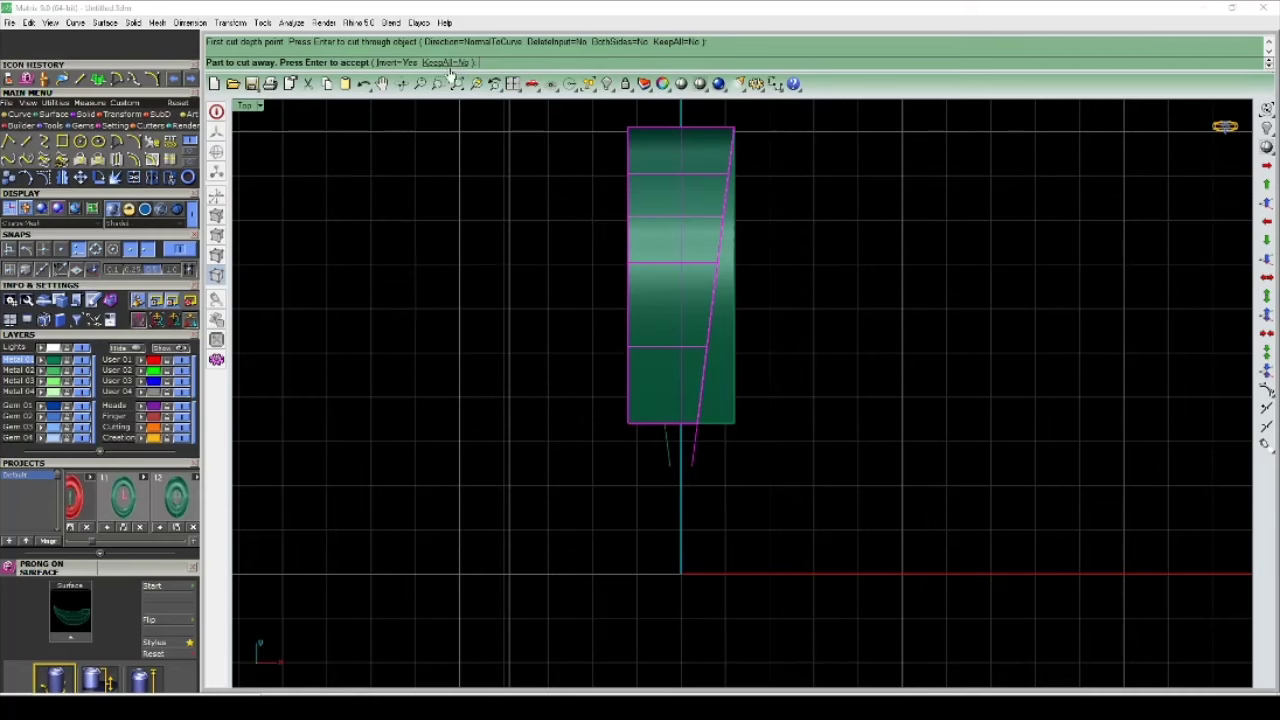
{"action": "key", "text": "Return"}
Step: Delete the right-hand cut-off piece and clear the selection
{"action": "left_click", "coordinate": [721, 396]}
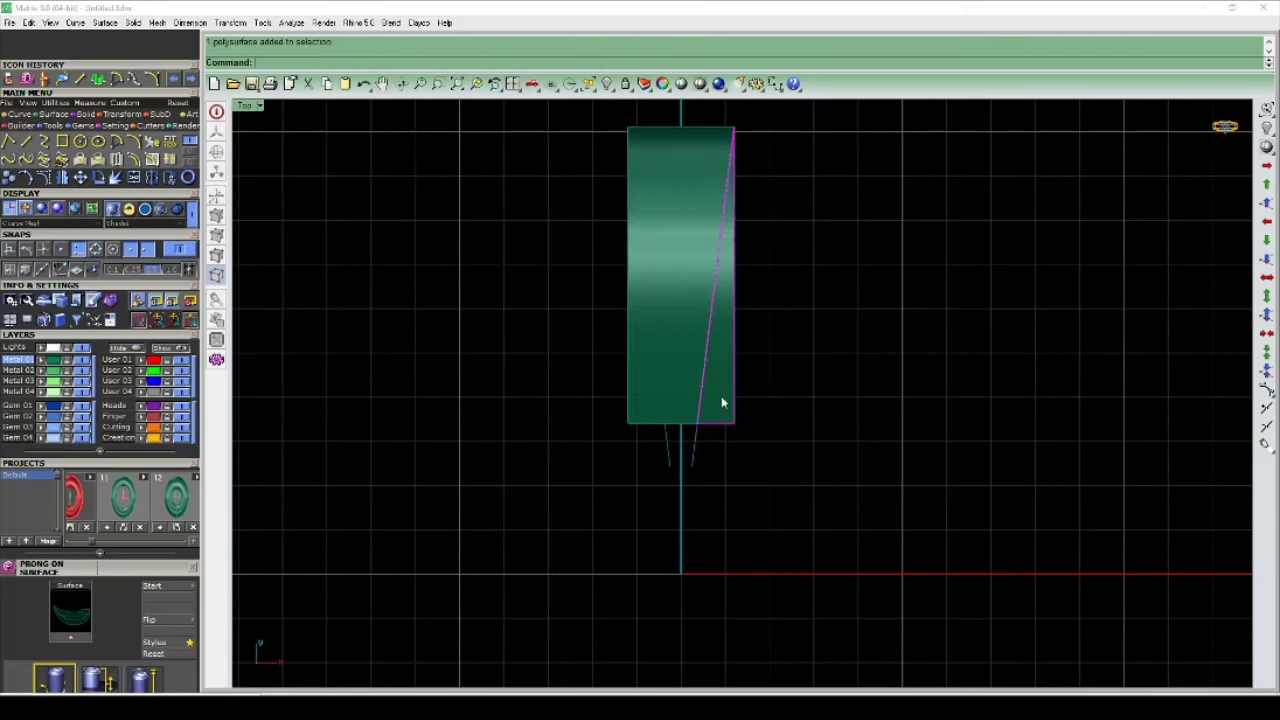
{"action": "key", "text": "Delete"}
{"action": "left_click", "coordinate": [721, 371]}
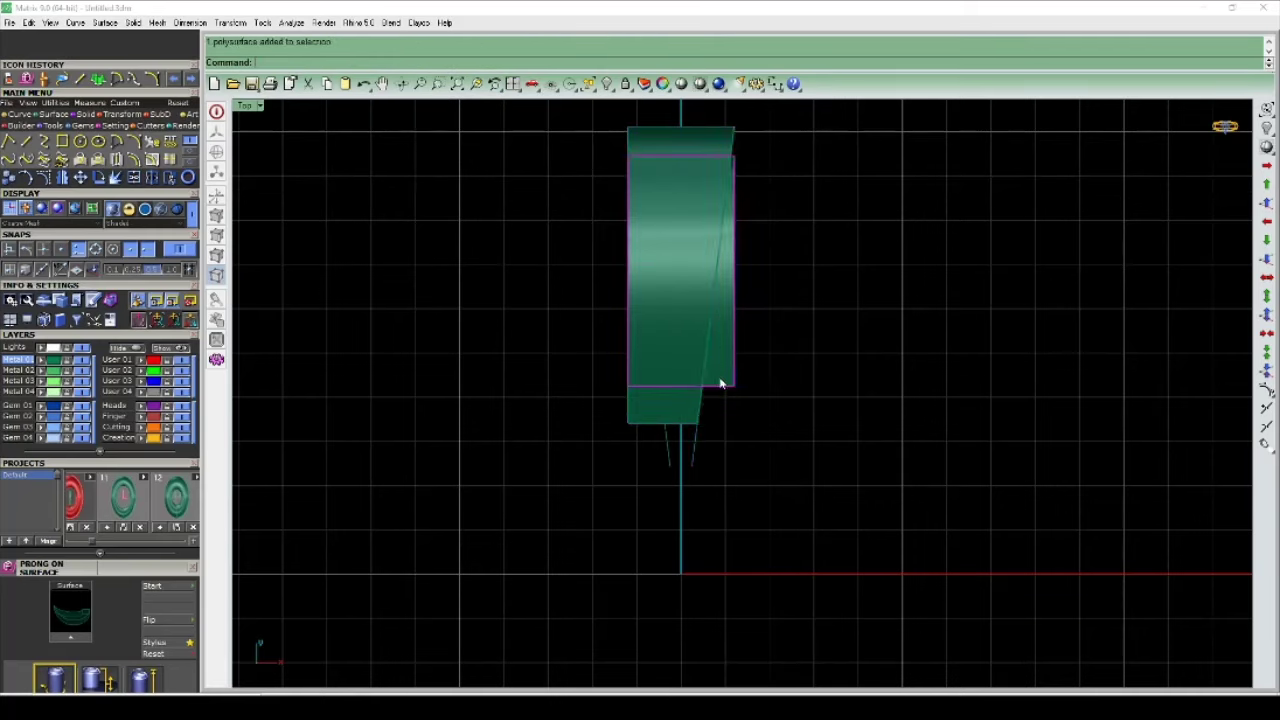
{"action": "key", "text": "Escape"}
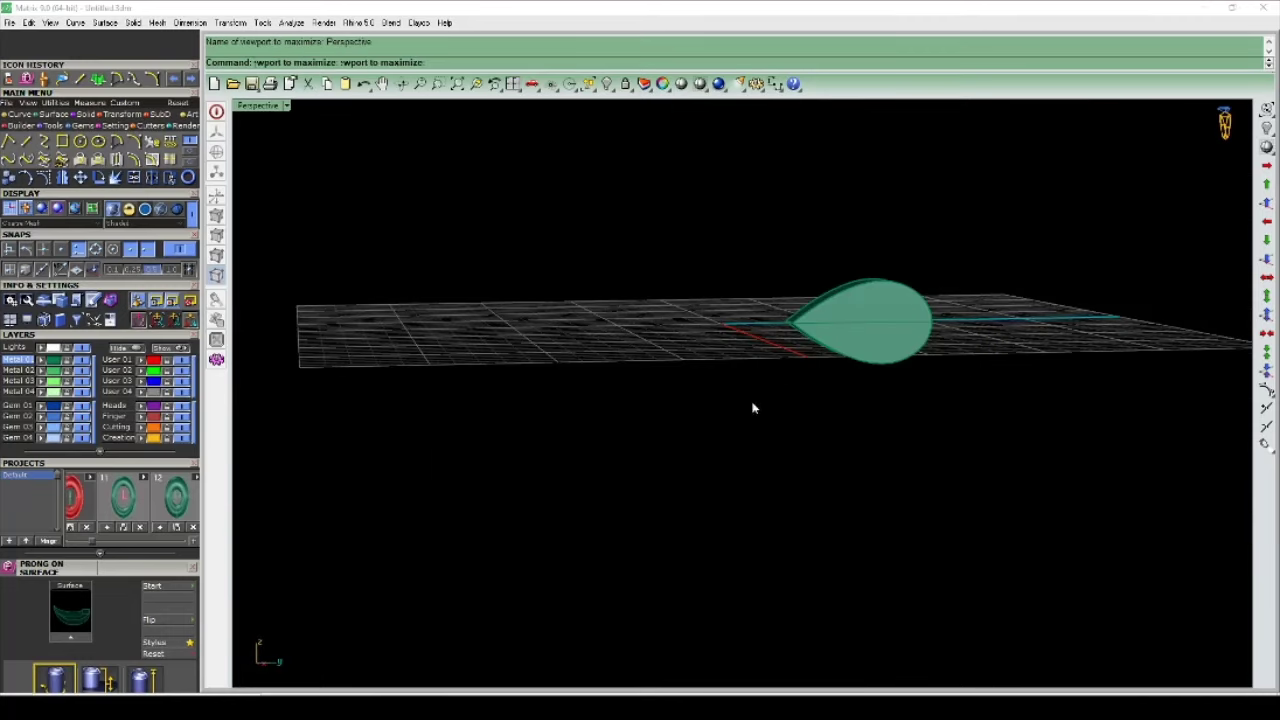
Step: Undo the piece deletion, the wire cut and the extrusion, leaving the bare teardrop curve
{"action": "key", "text": "ctrl+F4"}
{"action": "mouse_move", "coordinate": [747, 434]}
{"action": "right_mouse_down"}
{"action": "mouse_move", "coordinate": [951, 429]}
{"action": "mouse_move", "coordinate": [1114, 400]}
{"action": "mouse_move", "coordinate": [968, 409]}
{"action": "right_mouse_up"}
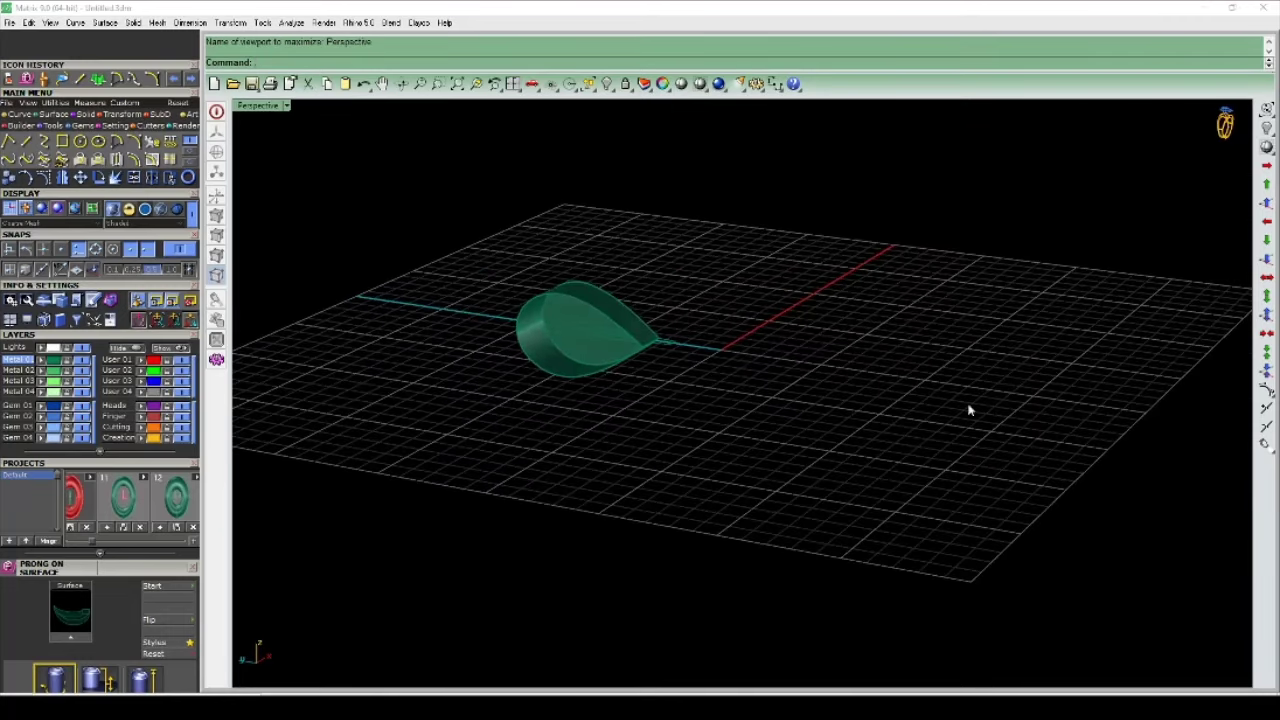
{"action": "key", "text": "ctrl+z"}
{"action": "key", "text": "ctrl+z"}
{"action": "scroll", "coordinate": [597, 344], "scroll_direction": "up", "scroll_amount": 3}
{"action": "mouse_move", "coordinate": [571, 340]}
{"action": "right_mouse_down"}
{"action": "mouse_move", "coordinate": [691, 326]}
{"action": "mouse_move", "coordinate": [646, 339]}
{"action": "right_mouse_up"}
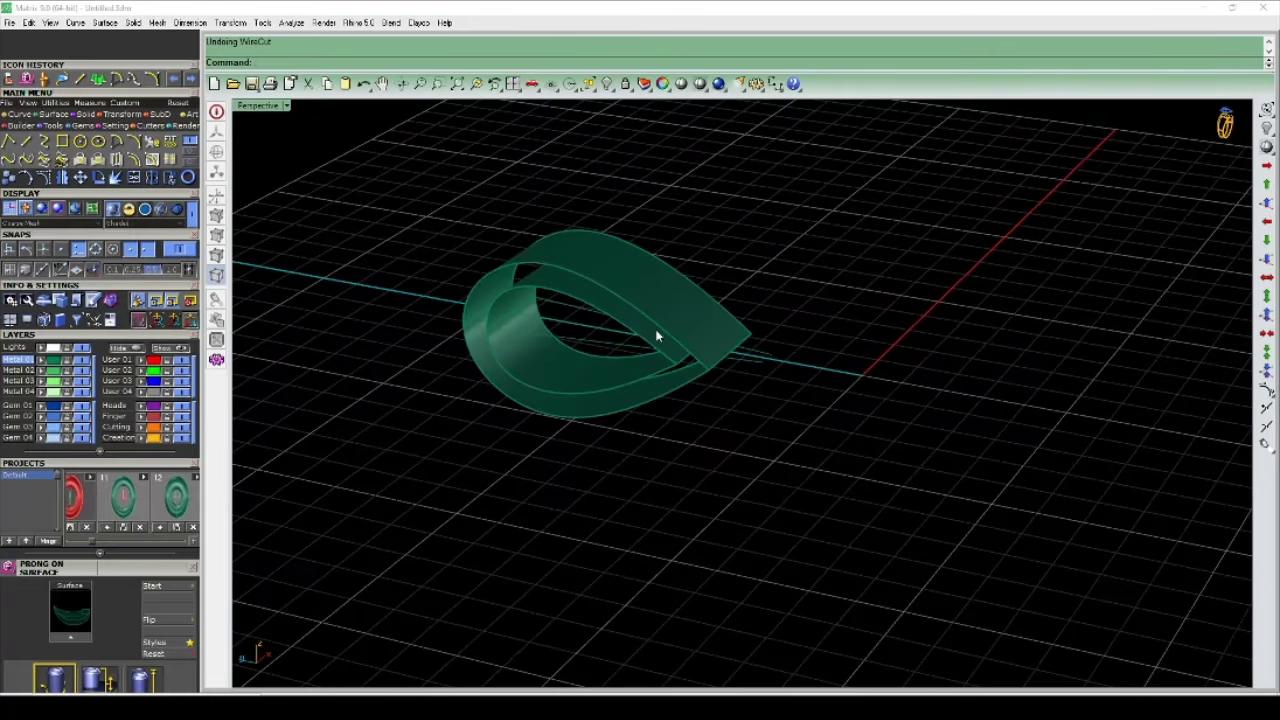
{"action": "key", "text": "ctrl+z"}
{"action": "key", "text": "ctrl+z"}
{"action": "key", "text": "ctrl+z"}
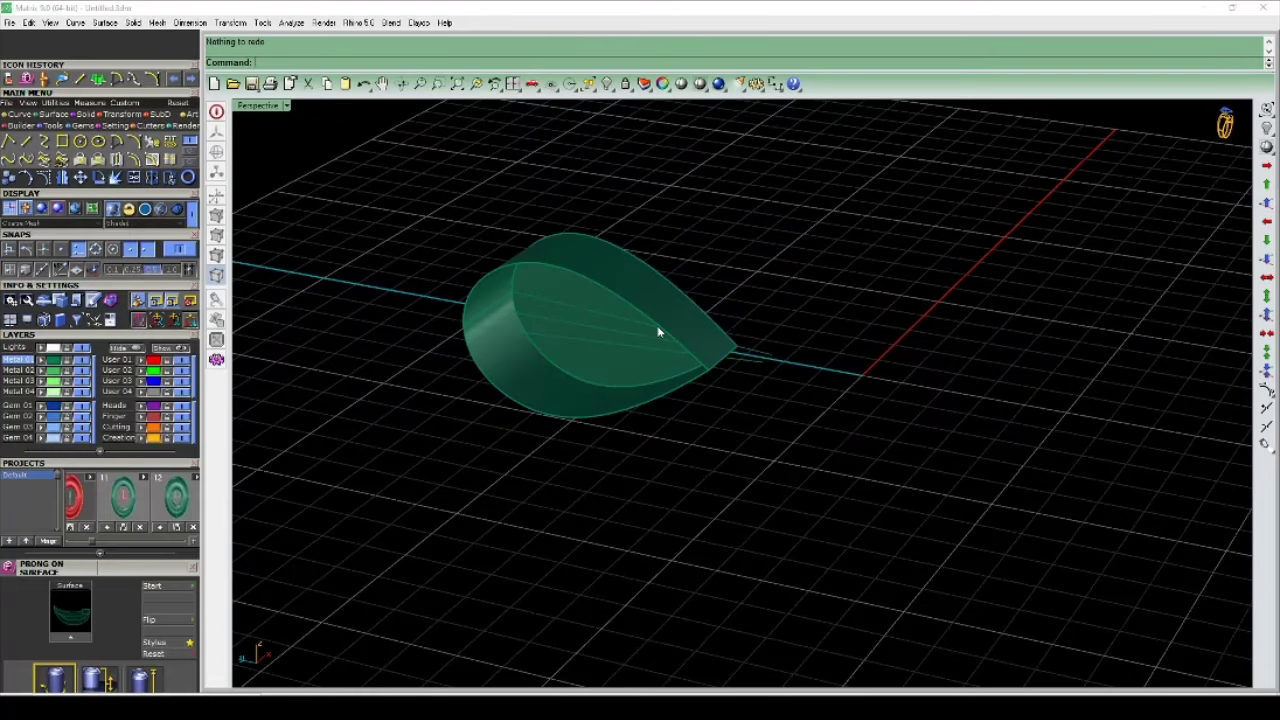
{"action": "key", "text": "ctrl+z"}
{"action": "key", "text": "ctrl+z"}
{"action": "key", "text": "ctrl+z"}
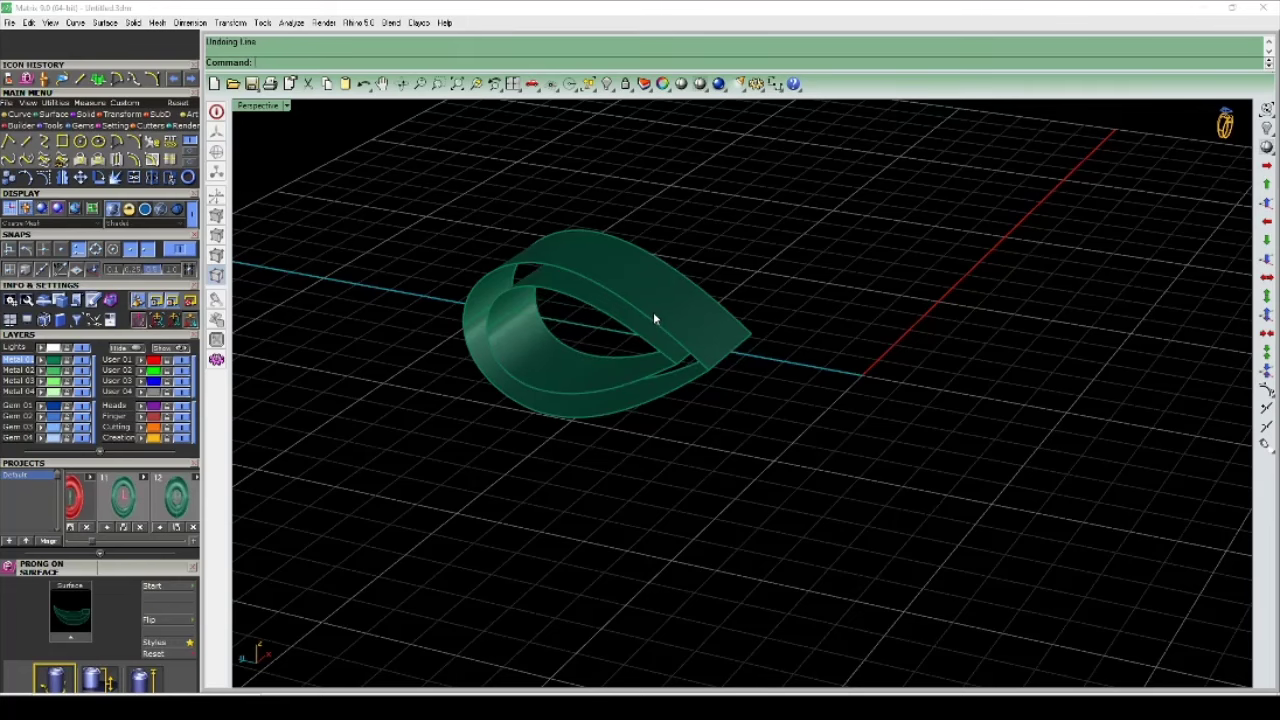
{"action": "key", "text": "ctrl+z"}
Step: In Top view, select the teardrop curve and extrude it straight into a band
{"action": "key", "text": "ctrl+F1"}
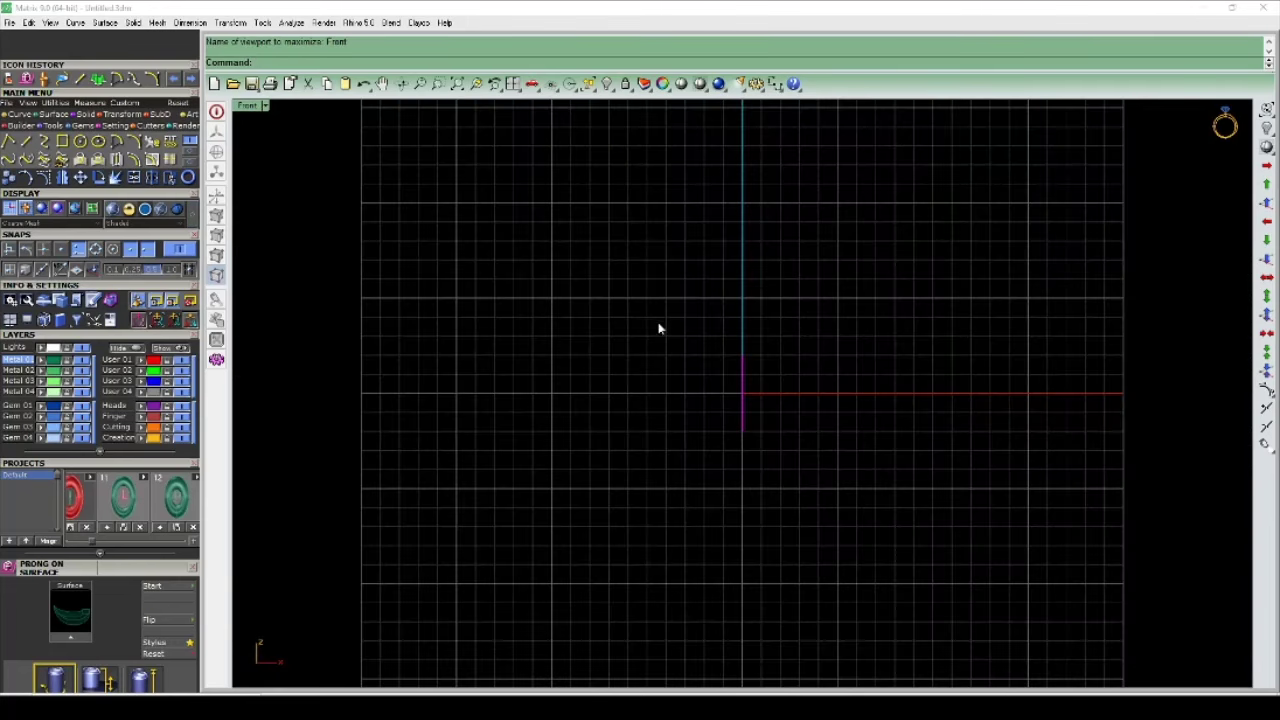
{"action": "scroll", "coordinate": [732, 346], "scroll_direction": "down", "scroll_amount": 2}
{"action": "type", "text": "E"}
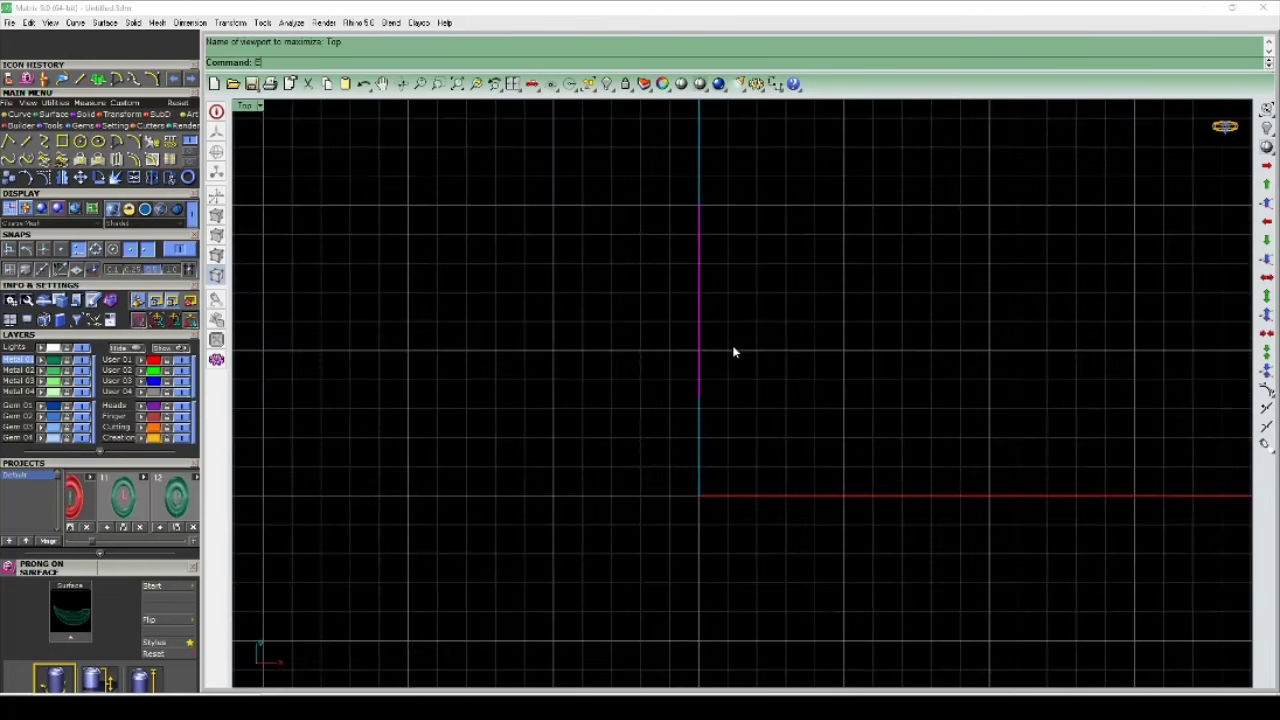
{"action": "type", "text": "CC"}
{"action": "key", "text": "Return"}
{"action": "left_click", "coordinate": [698, 240]}
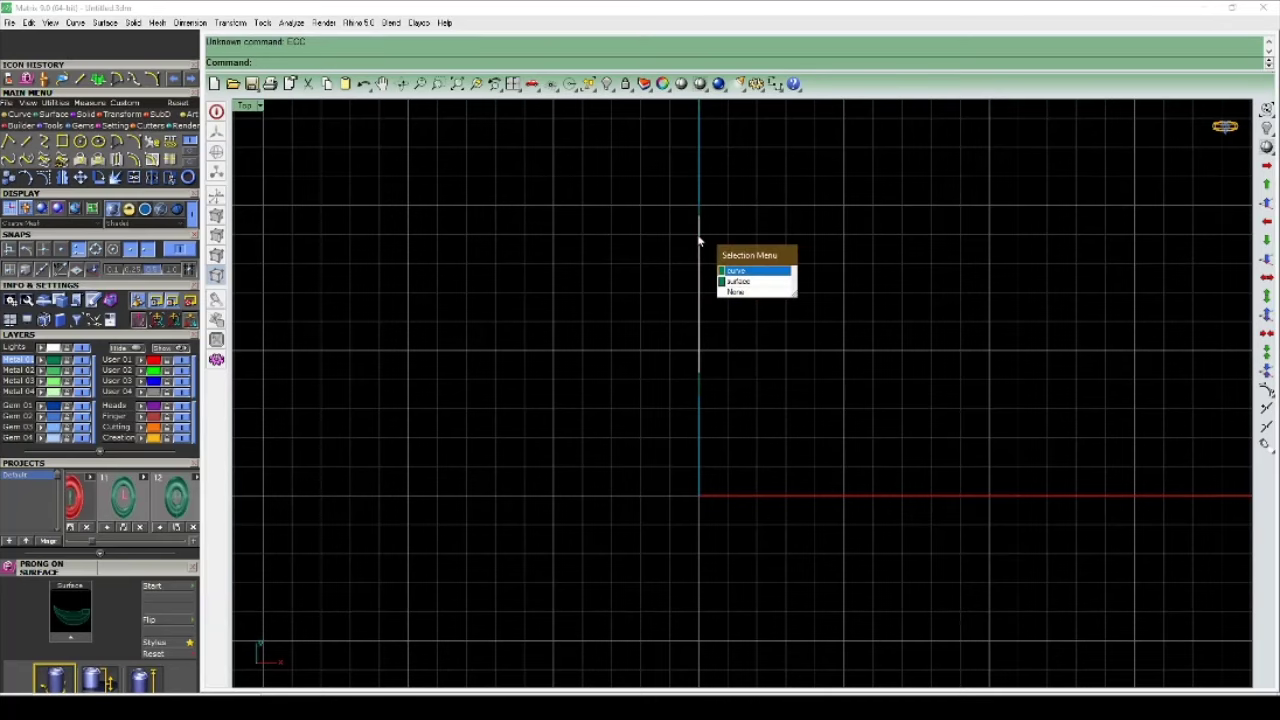
{"action": "left_click", "coordinate": [750, 278]}
{"action": "left_click", "coordinate": [99, 78]}
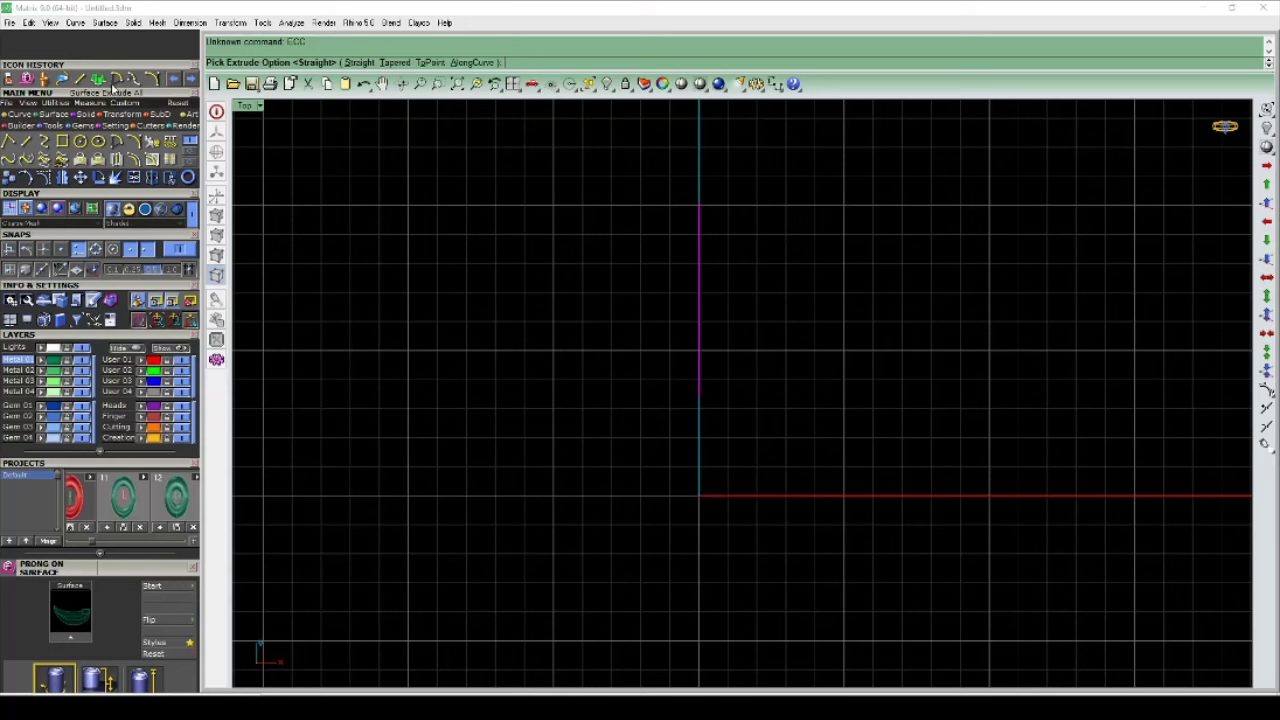
{"action": "left_click", "coordinate": [359, 62]}
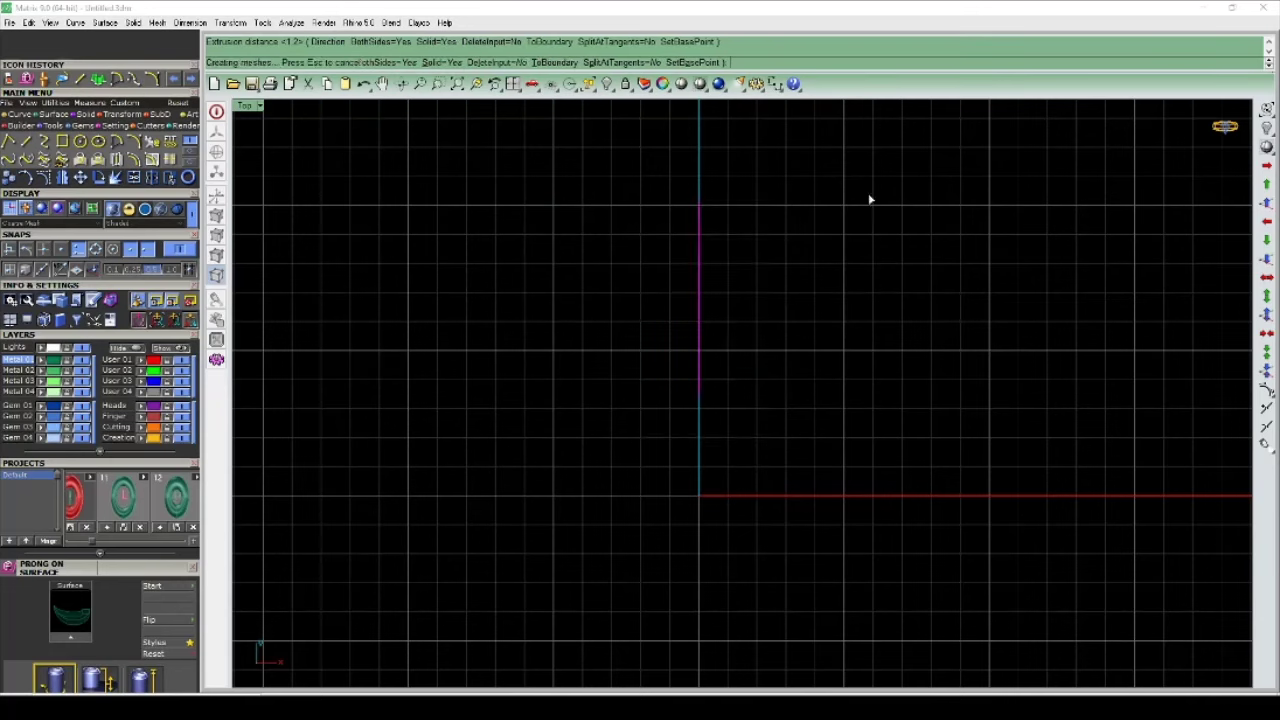
Step: Draw an angled line from the box's top-right corner and mirror it across the origin
{"action": "left_click", "coordinate": [26, 141]}
{"action": "left_click", "coordinate": [735, 204]}
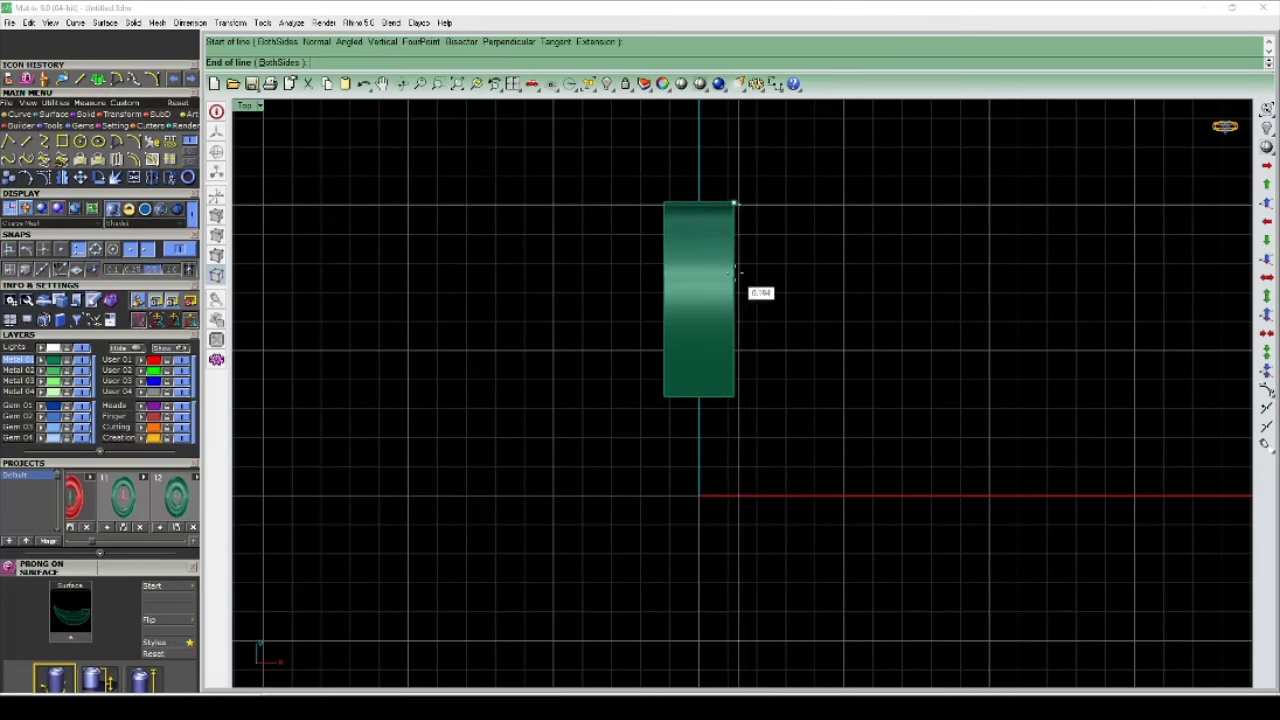
{"action": "left_click", "coordinate": [705, 414]}
{"action": "right_click_drag", "start_coordinate": [705, 430], "coordinate": [719, 478]}
{"action": "type", "text": "Mi"}
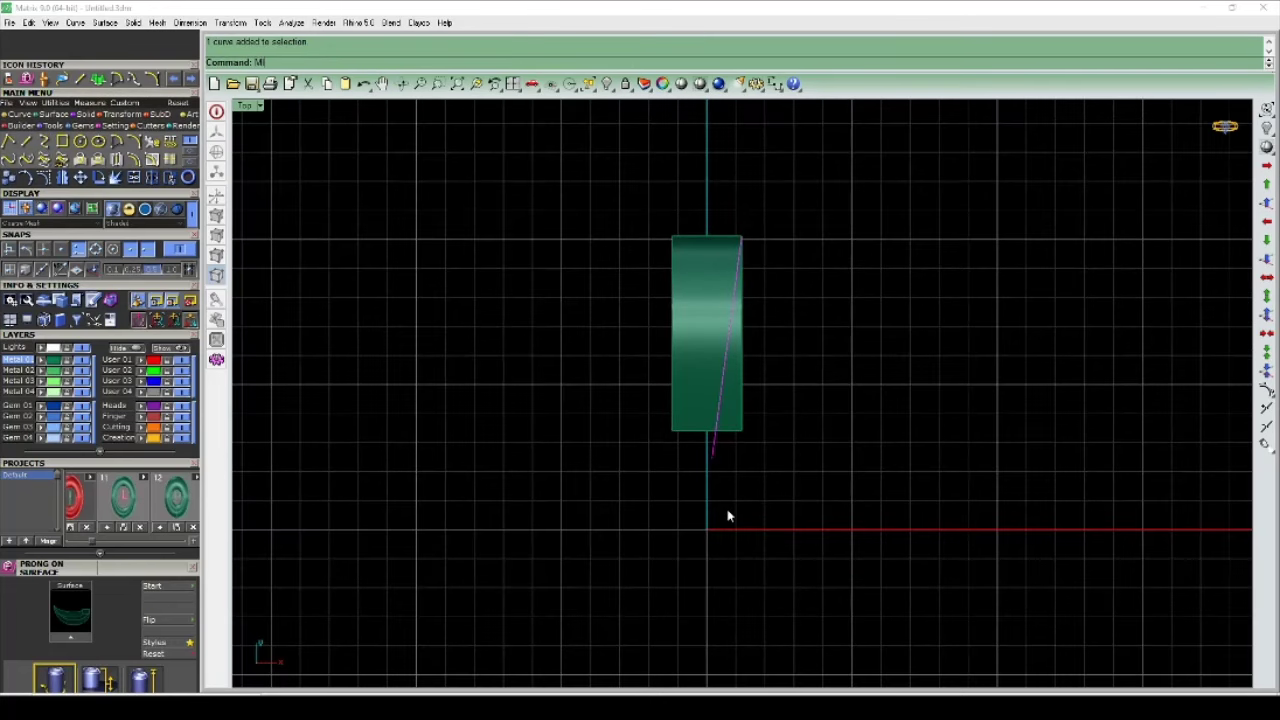
{"action": "type", "text": "rror"}
{"action": "key", "text": "Return"}
{"action": "left_click", "coordinate": [734, 500]}
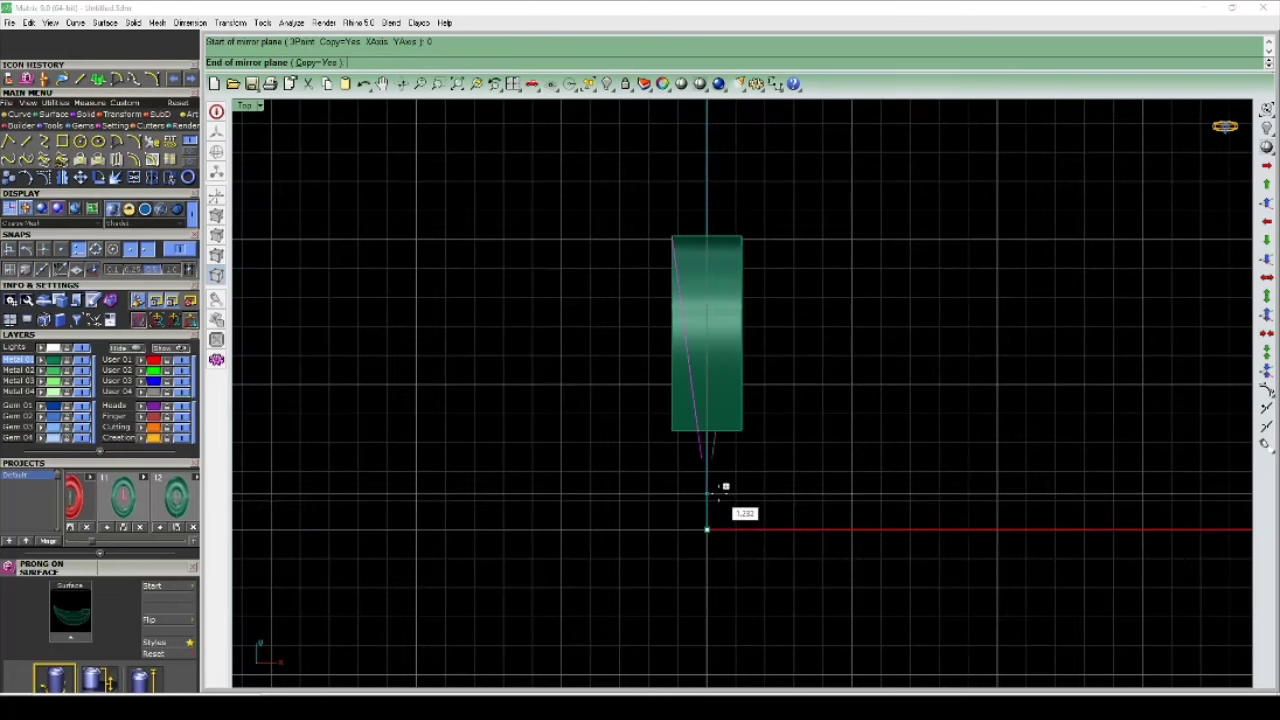
{"action": "left_click", "coordinate": [722, 489]}
{"action": "scroll", "coordinate": [697, 454], "scroll_direction": "up", "scroll_amount": 3}
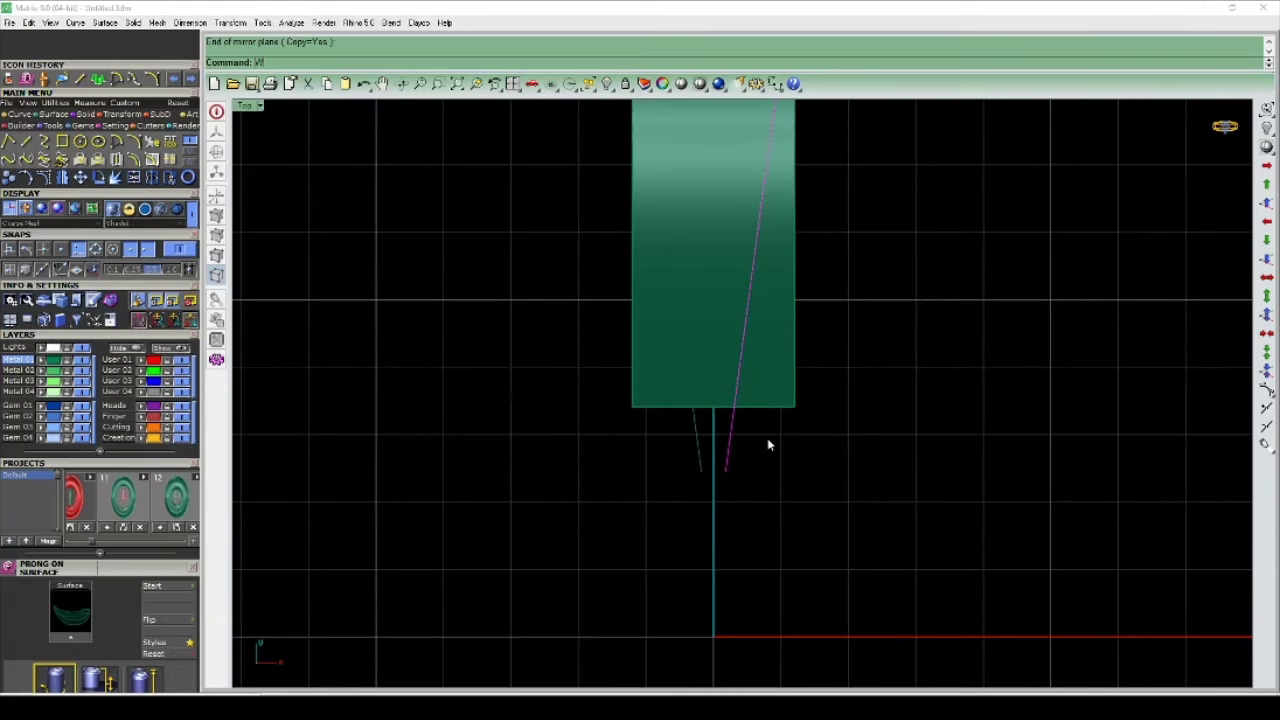
Step: Wire Cut the green block along both lines, delete the left piece, and unhide the pendant
{"action": "left_click", "coordinate": [772, 344]}
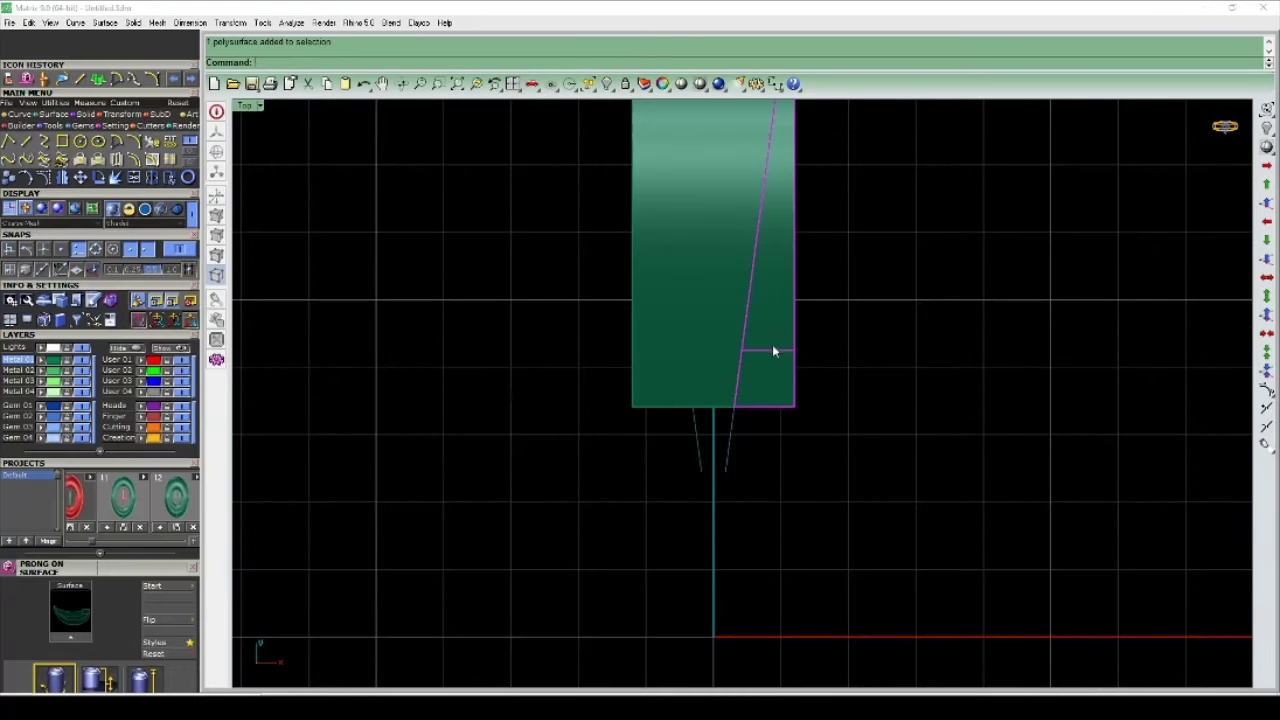
{"action": "key", "text": "Return"}
{"action": "key", "text": "Return"}
{"action": "left_click", "coordinate": [695, 443]}
{"action": "left_click", "coordinate": [660, 388]}
{"action": "key", "text": "Return"}
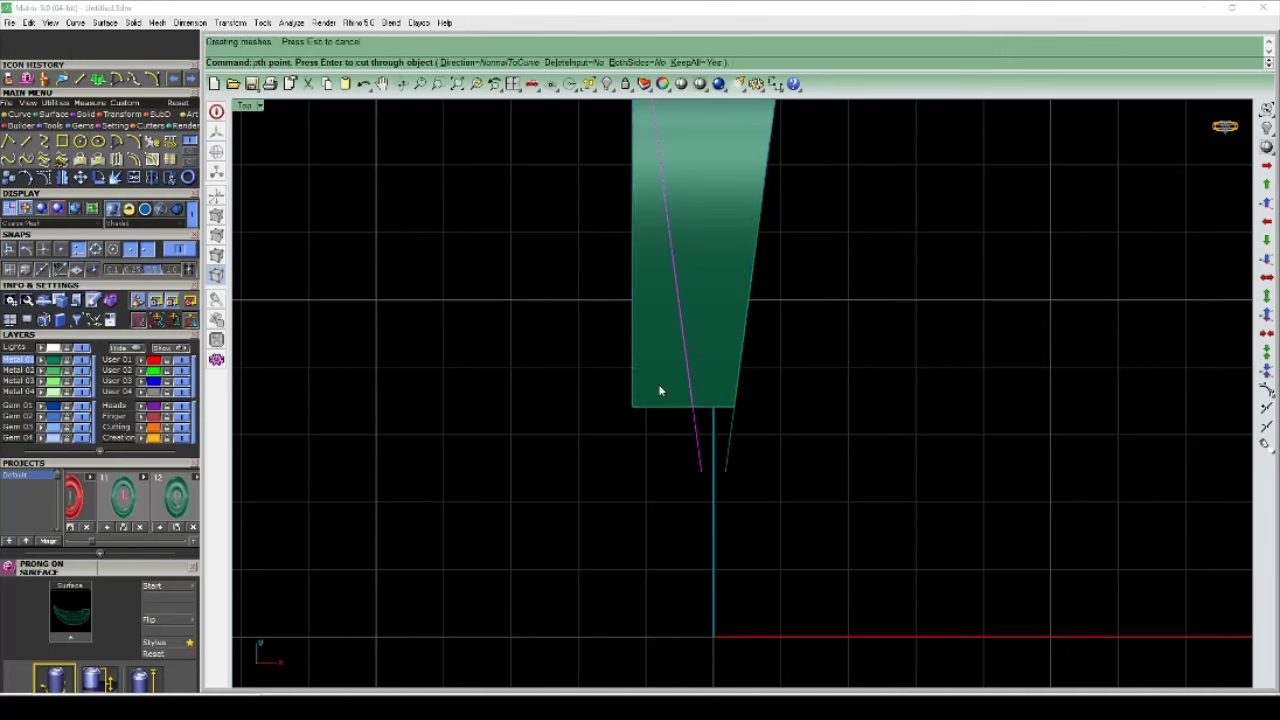
{"action": "key", "text": "Return"}
{"action": "left_click", "coordinate": [660, 390]}
{"action": "key", "text": "Delete"}
{"action": "left_click", "coordinate": [723, 366]}
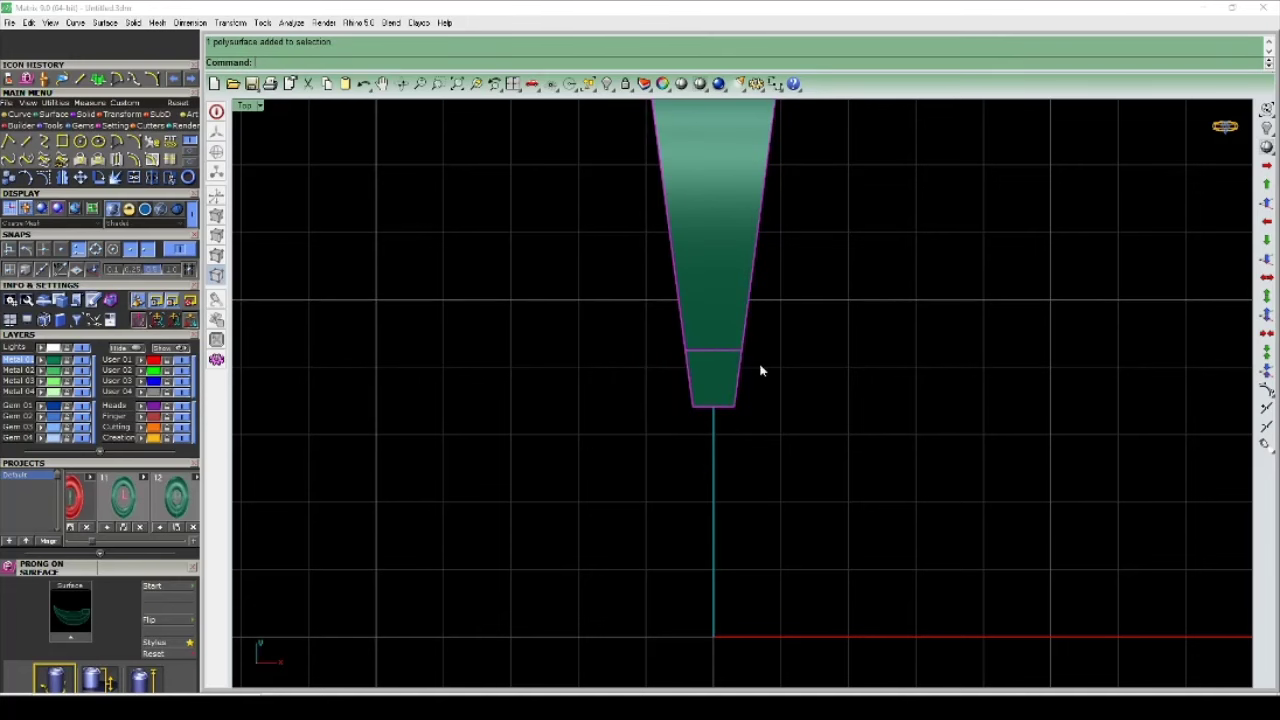
{"action": "scroll", "coordinate": [750, 385], "scroll_direction": "down", "scroll_amount": 3}
{"action": "key", "text": "ctrl+alt+h"}
Step: Move the tapered bail to a new position in Top view
{"action": "left_click", "coordinate": [765, 246]}
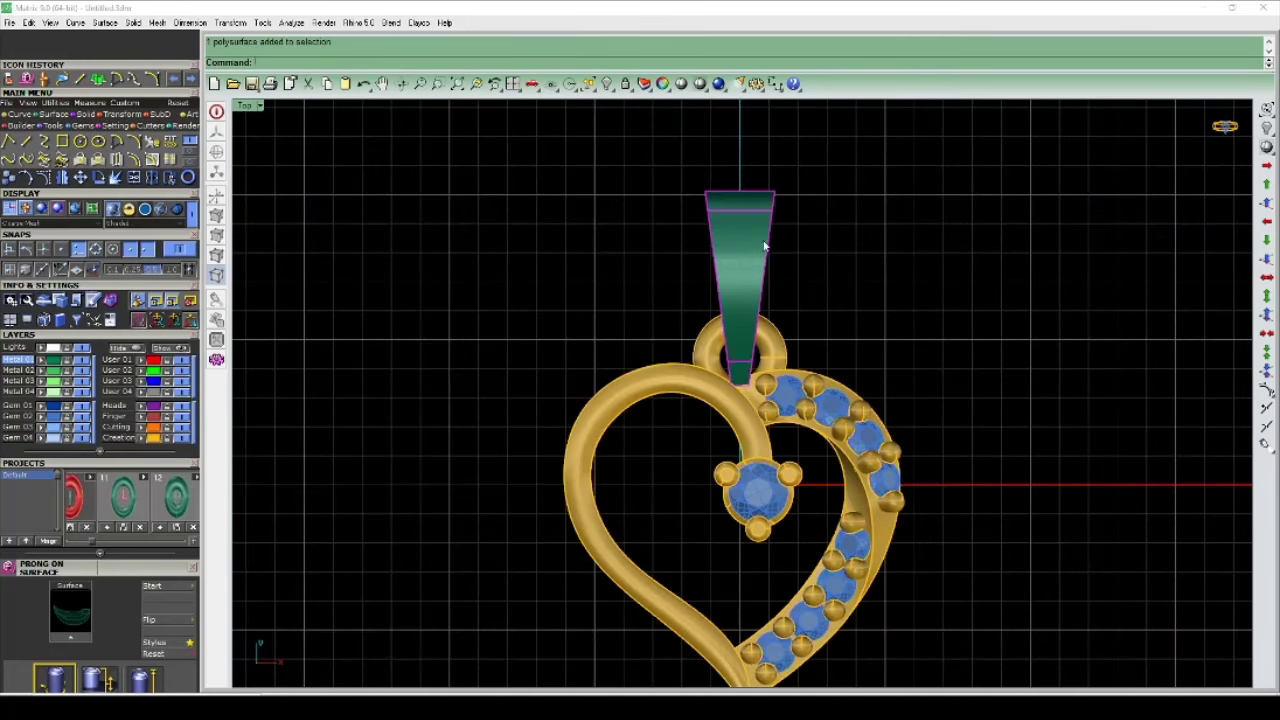
{"action": "scroll", "coordinate": [765, 246], "scroll_direction": "up", "scroll_amount": 3}
{"action": "type", "text": "move"}
{"action": "key", "text": "Return"}
{"action": "left_click", "coordinate": [849, 350]}
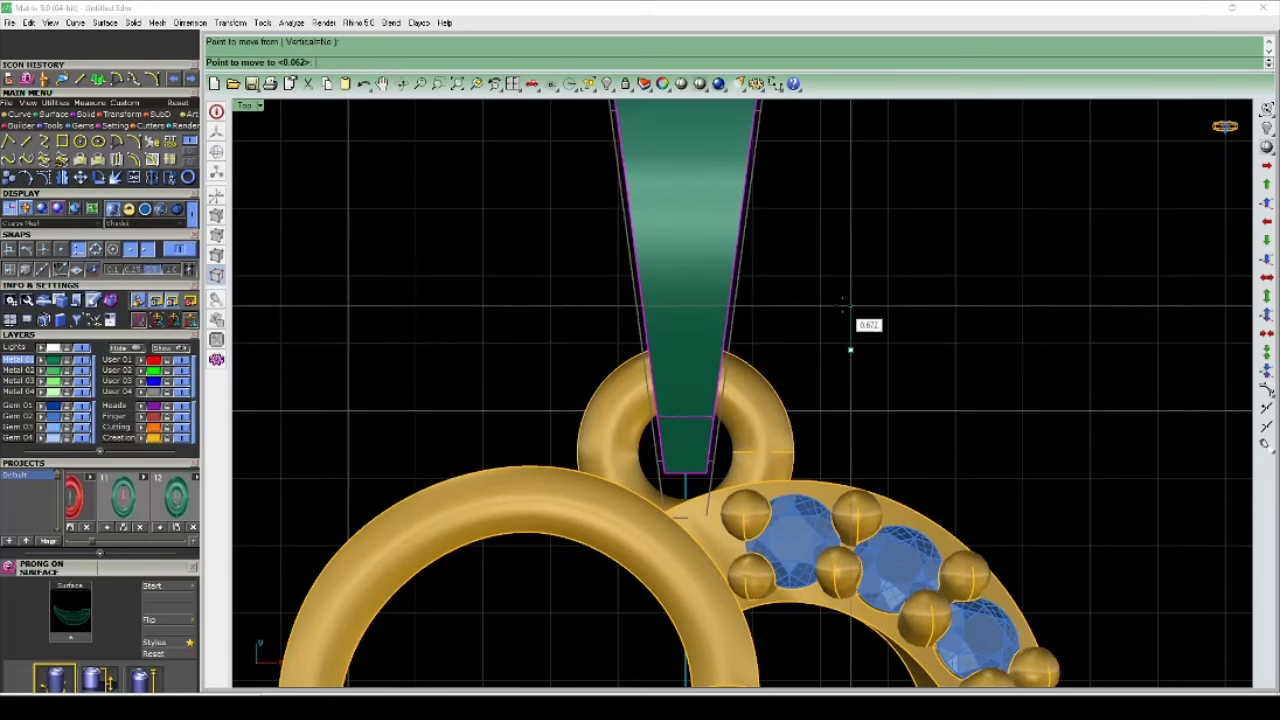
{"action": "left_click", "coordinate": [842, 303]}
{"action": "scroll", "coordinate": [842, 303], "scroll_direction": "down", "scroll_amount": 3}
{"action": "right_click_drag", "start_coordinate": [842, 303], "coordinate": [960, 350]}
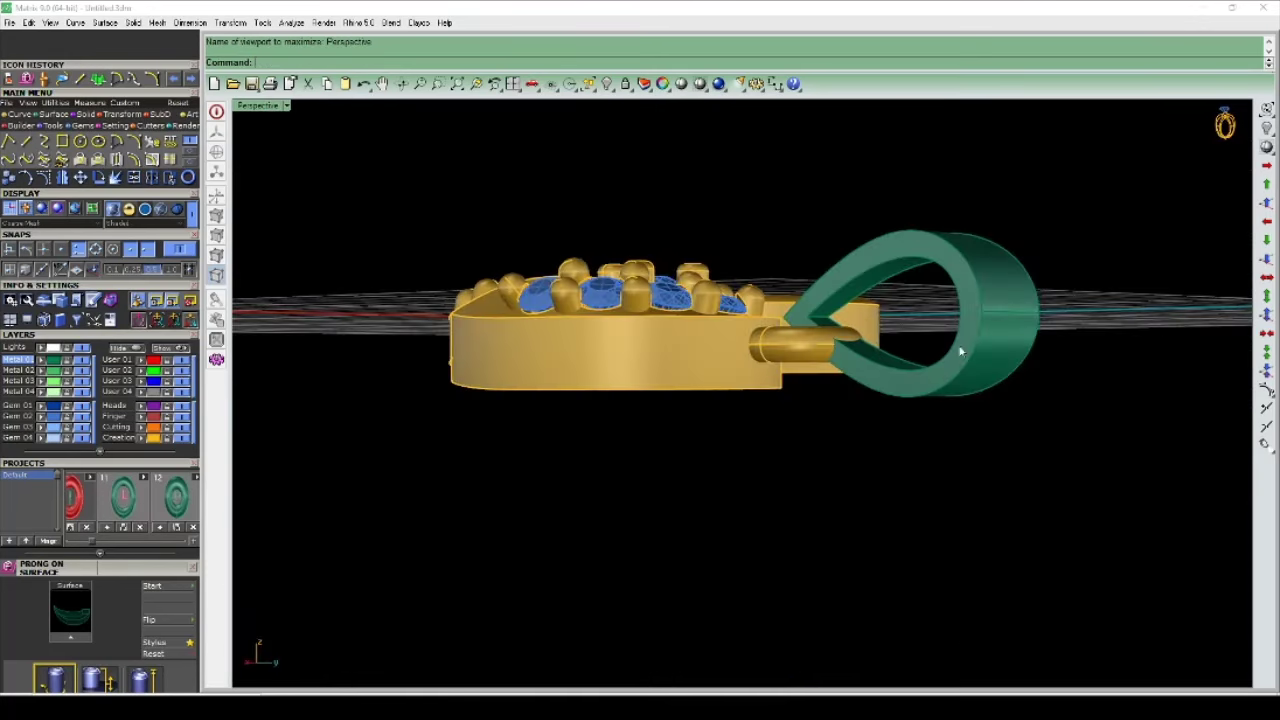
Step: Move the bail to a new height in the side view
{"action": "key", "text": "ctrl+F3"}
{"action": "key", "text": "Return"}
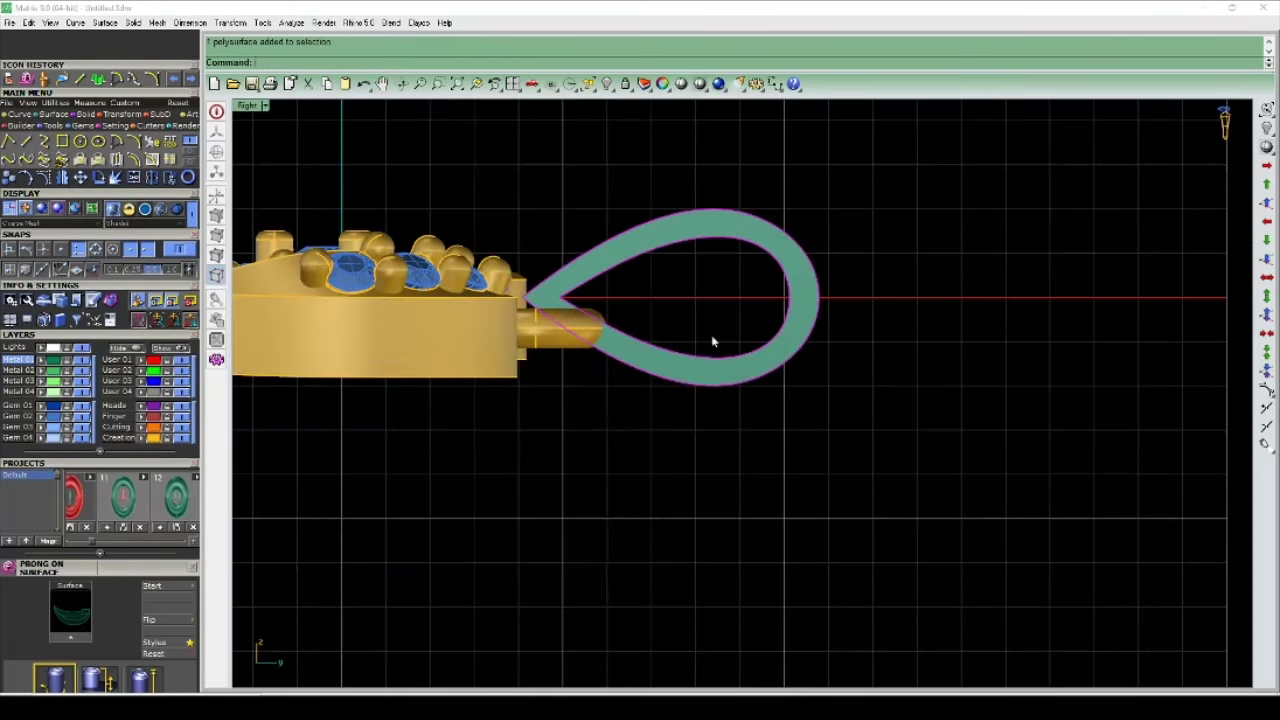
{"action": "scroll", "coordinate": [808, 369], "scroll_direction": "up", "scroll_amount": 2}
{"action": "left_click", "coordinate": [808, 369]}
{"action": "key", "text": "Return"}
{"action": "scroll", "coordinate": [748, 366], "scroll_direction": "up", "scroll_amount": 1}
{"action": "left_click", "coordinate": [743, 352]}
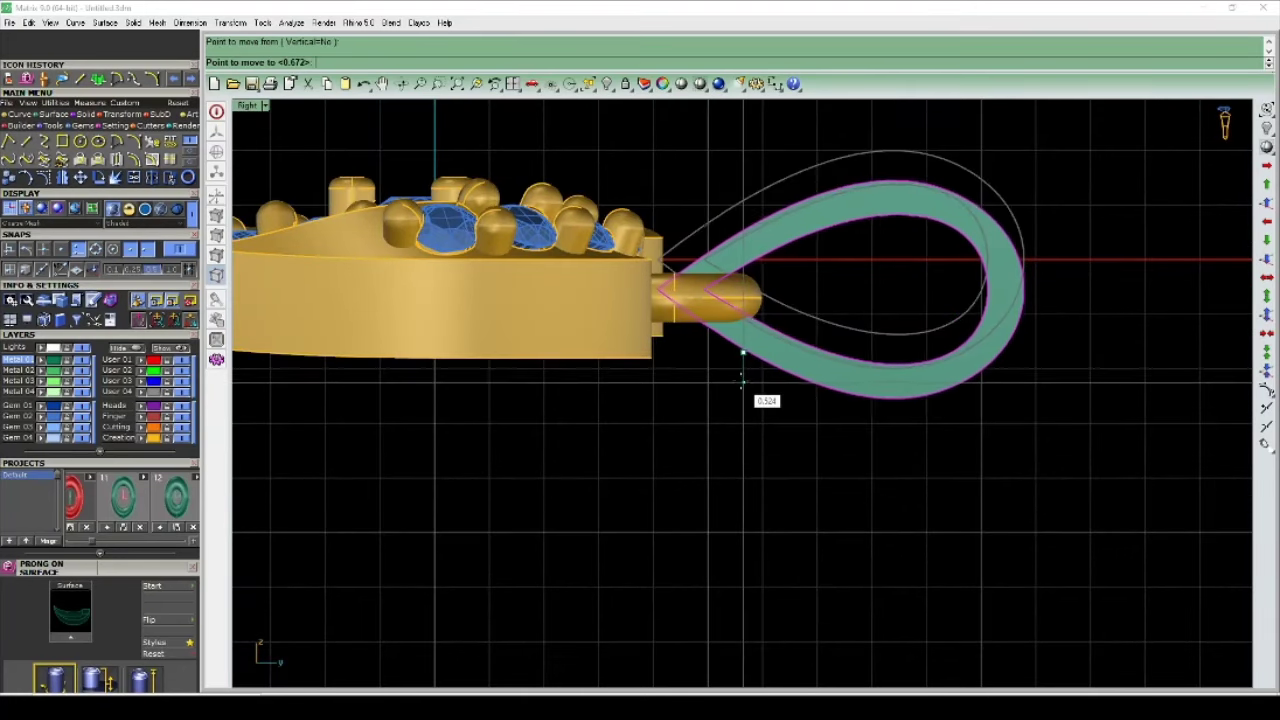
{"action": "left_click", "coordinate": [744, 391]}
{"action": "scroll", "coordinate": [756, 390], "scroll_direction": "down", "scroll_amount": 3}
Step: Isolate the bail and try a FilletEdge on its edge, then undo it
{"action": "key", "text": "ctrl+shift+h"}
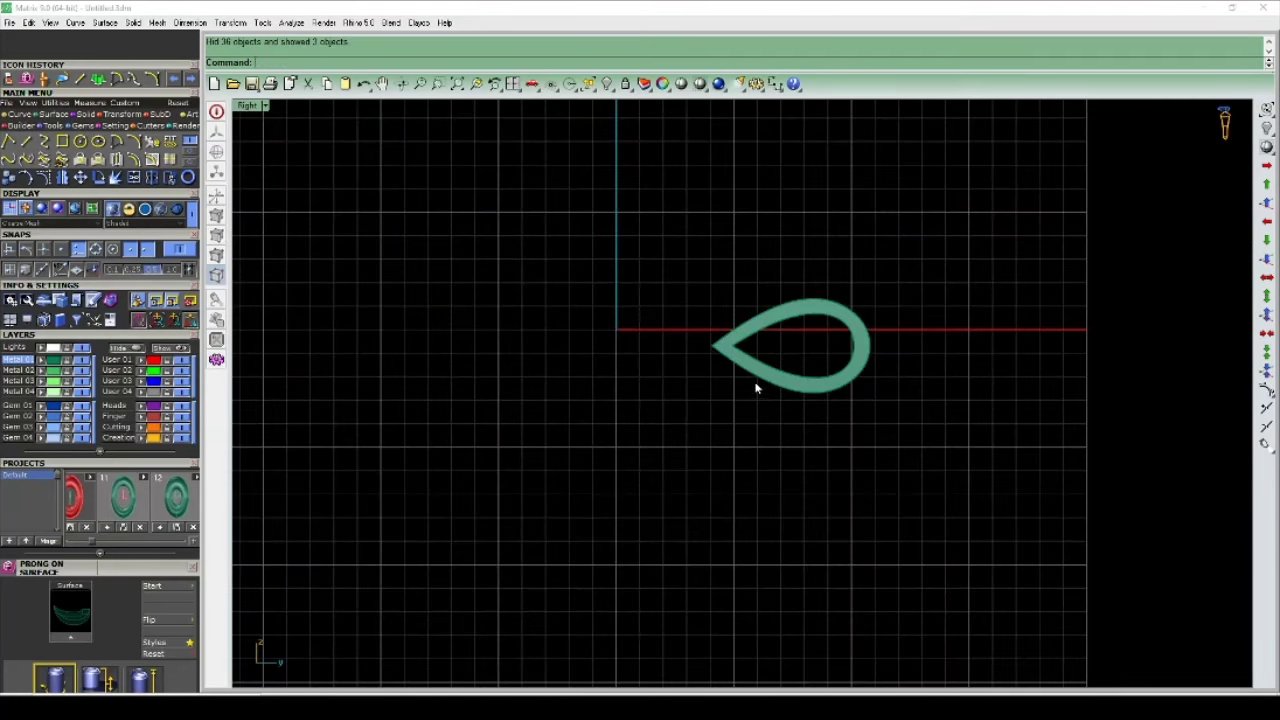
{"action": "key", "text": "ctrl+F4"}
{"action": "right_click_drag", "start_coordinate": [740, 374], "coordinate": [957, 371]}
{"action": "scroll", "coordinate": [683, 335], "scroll_direction": "up", "scroll_amount": 5}
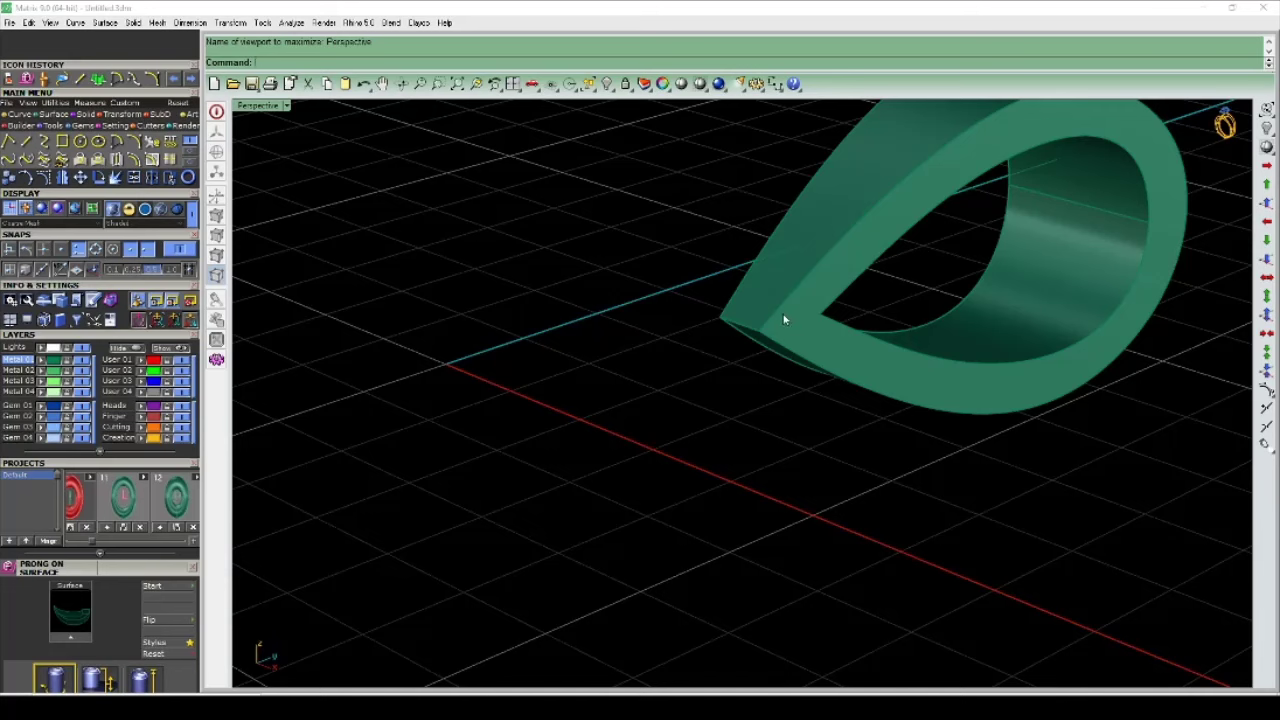
{"action": "type", "text": "FilletEdge"}
{"action": "key", "text": "Return"}
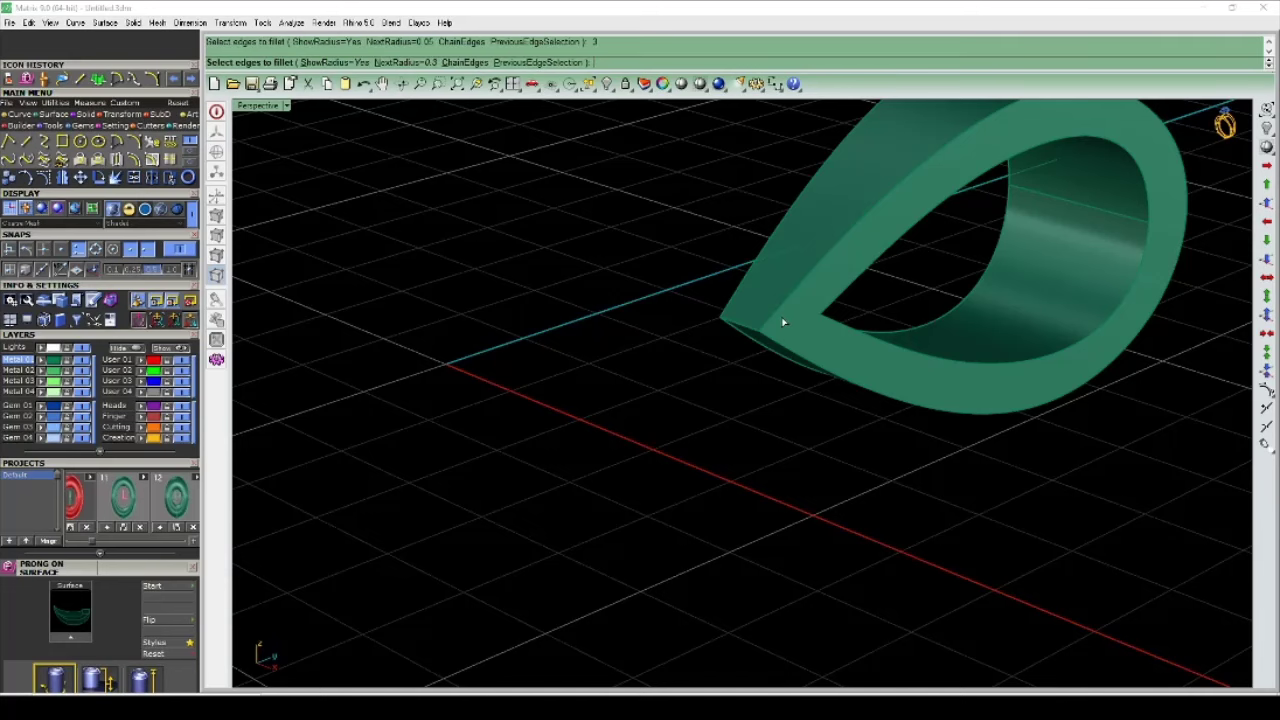
{"action": "left_click", "coordinate": [753, 342]}
{"action": "key", "text": "Return"}
{"action": "right_click_drag", "start_coordinate": [737, 331], "coordinate": [746, 317]}
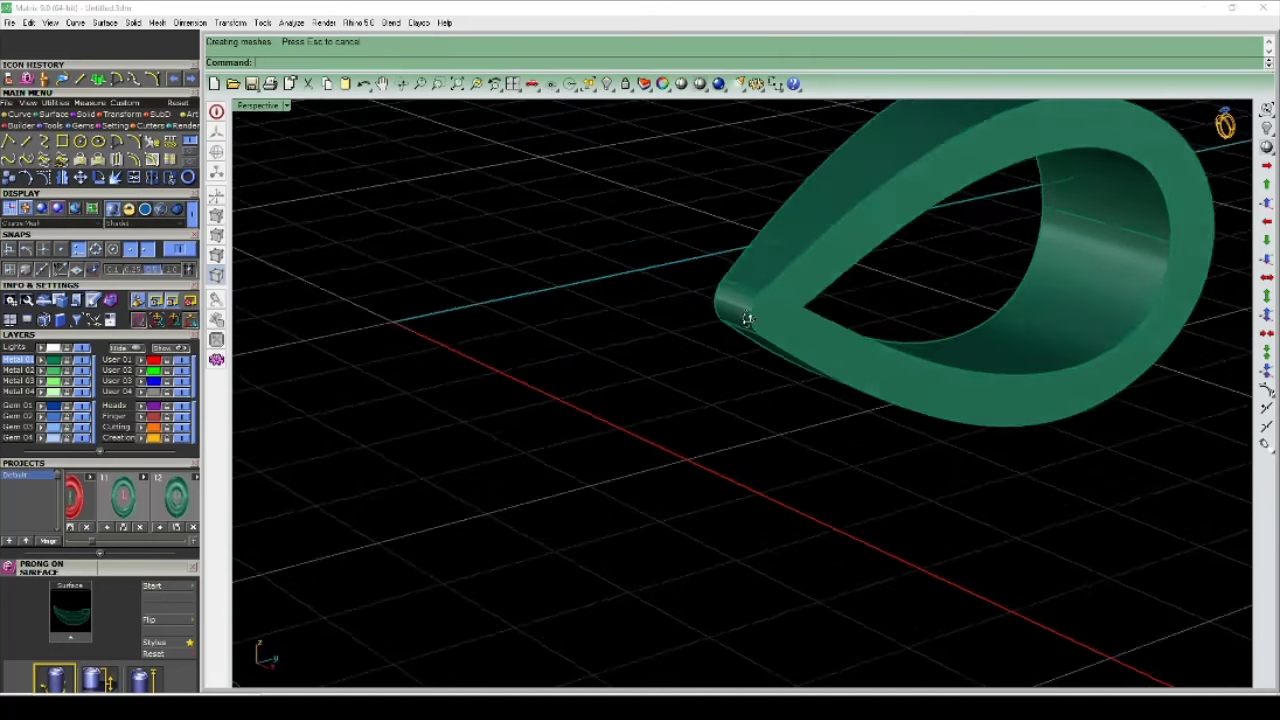
{"action": "key", "text": "ctrl+z"}
Step: Refillet the bail edge with a larger 0.6 radius
{"action": "key", "text": "Return"}
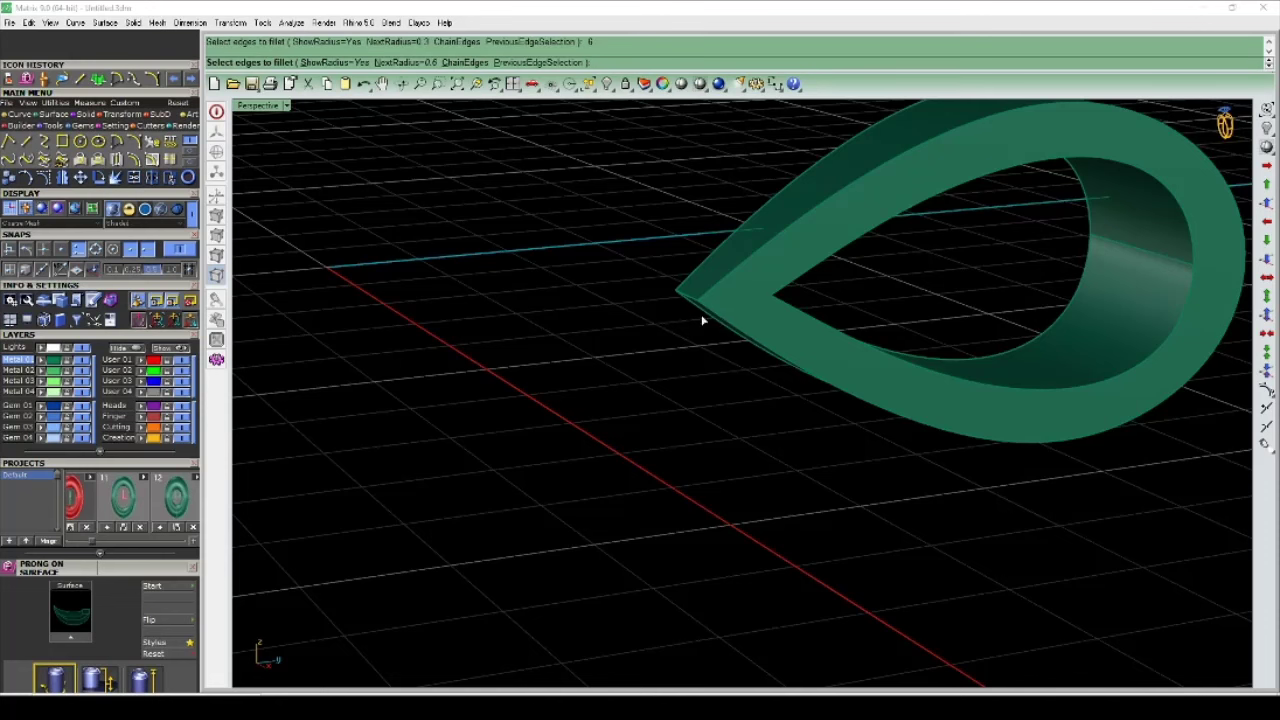
{"action": "left_click", "coordinate": [694, 298]}
{"action": "key", "text": "Return"}
{"action": "key", "text": "Return"}
{"action": "scroll", "coordinate": [680, 300], "scroll_direction": "down", "scroll_amount": 3}
{"action": "right_click_drag", "start_coordinate": [680, 300], "coordinate": [836, 420]}
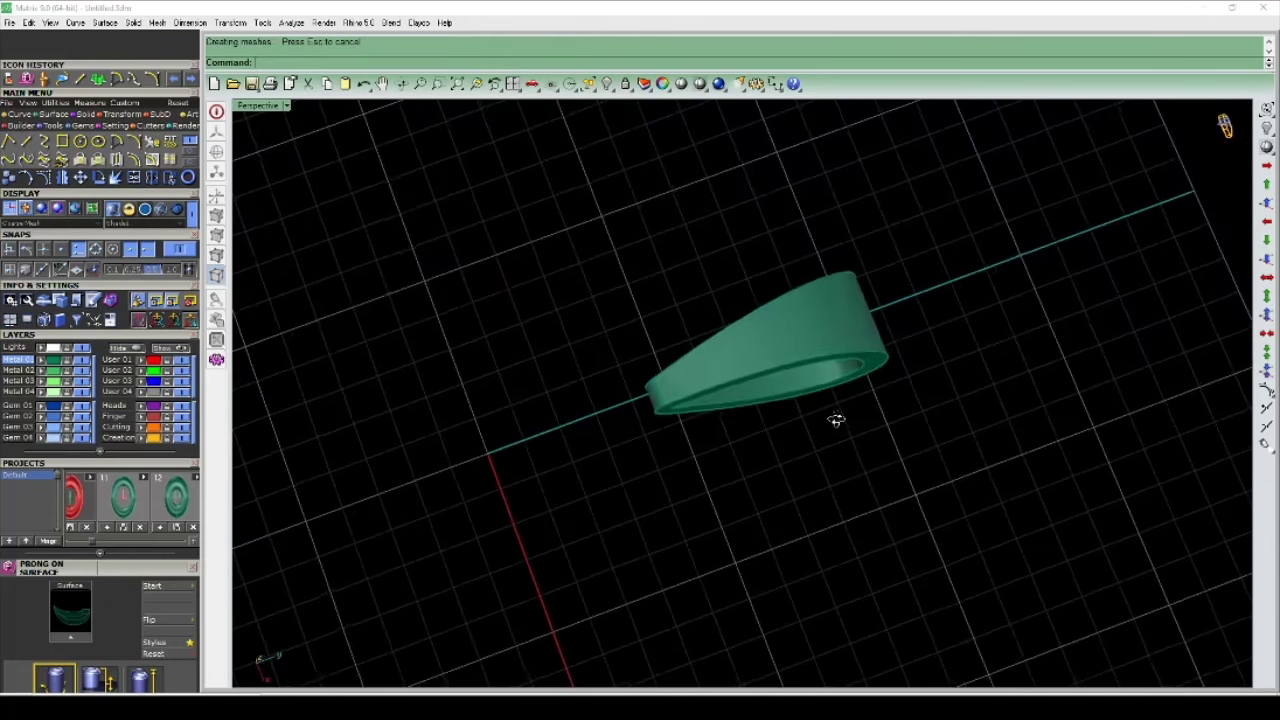
Step: Hide the bail so the full heart pendant shows again
{"action": "left_click", "coordinate": [808, 307]}
{"action": "key", "text": "ctrl+h"}
{"action": "mouse_move", "coordinate": [811, 309]}
{"action": "right_mouse_down"}
{"action": "mouse_move", "coordinate": [585, 298]}
{"action": "mouse_move", "coordinate": [766, 300]}
{"action": "right_mouse_up"}
{"action": "key", "text": "ctrl+F1"}
Step: Move the bail down through the pendant's loop in Top view
{"action": "scroll", "coordinate": [781, 269], "scroll_direction": "up", "scroll_amount": 3}
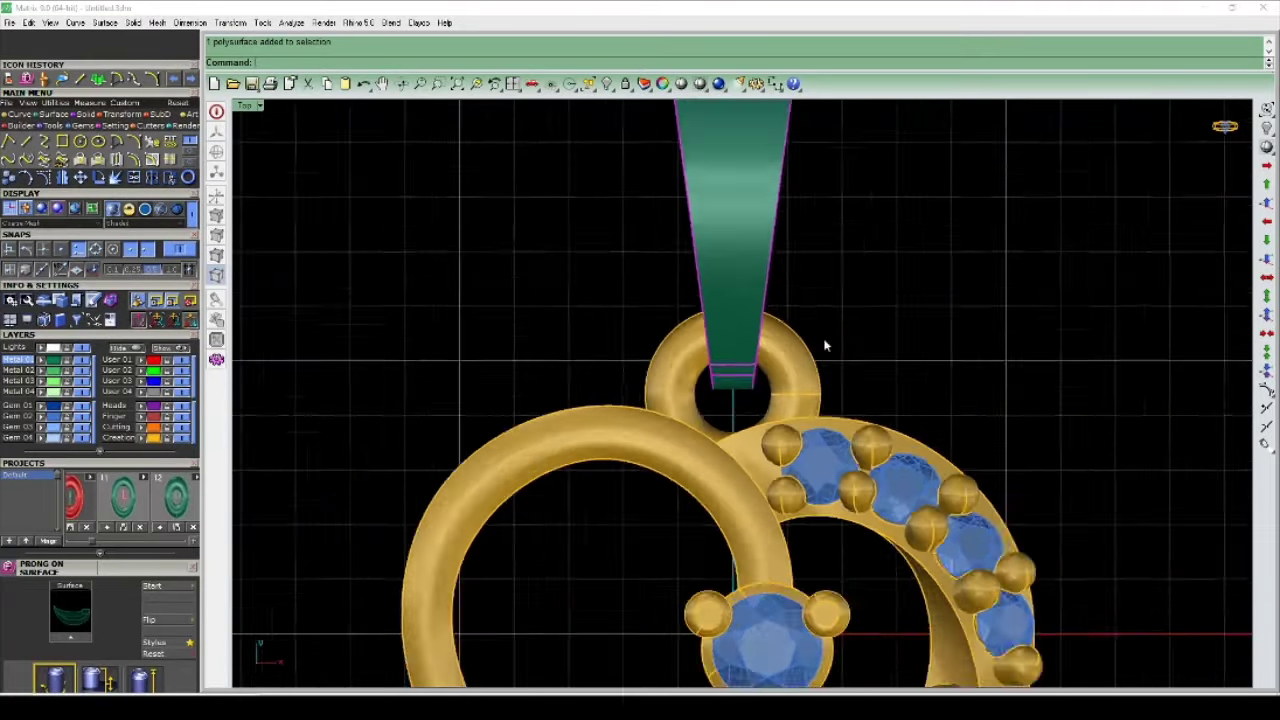
{"action": "left_click", "coordinate": [760, 250]}
{"action": "left_click", "coordinate": [888, 210]}
{"action": "left_click", "coordinate": [884, 248]}
{"action": "scroll", "coordinate": [880, 255], "scroll_direction": "down", "scroll_amount": 3}
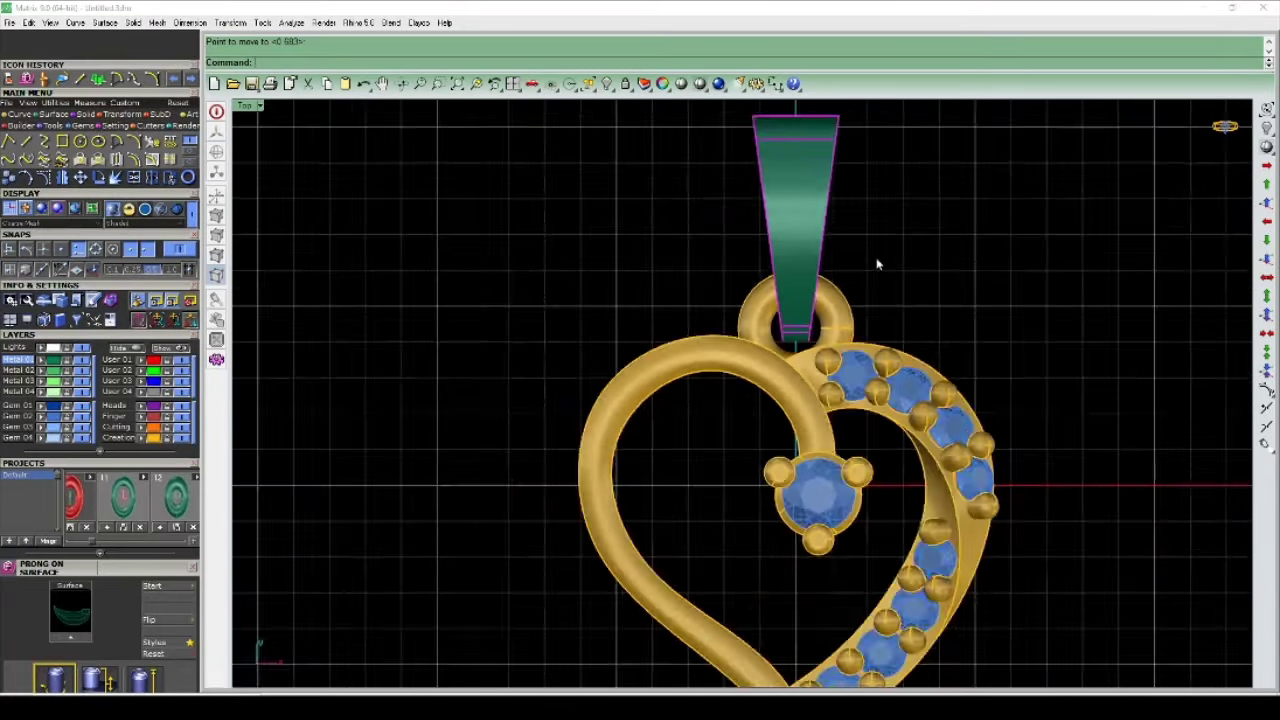
{"action": "key", "text": "ctrl+F4"}
{"action": "right_click_drag", "start_coordinate": [874, 297], "coordinate": [768, 264]}
{"action": "right_click_drag", "start_coordinate": [758, 233], "coordinate": [722, 275]}
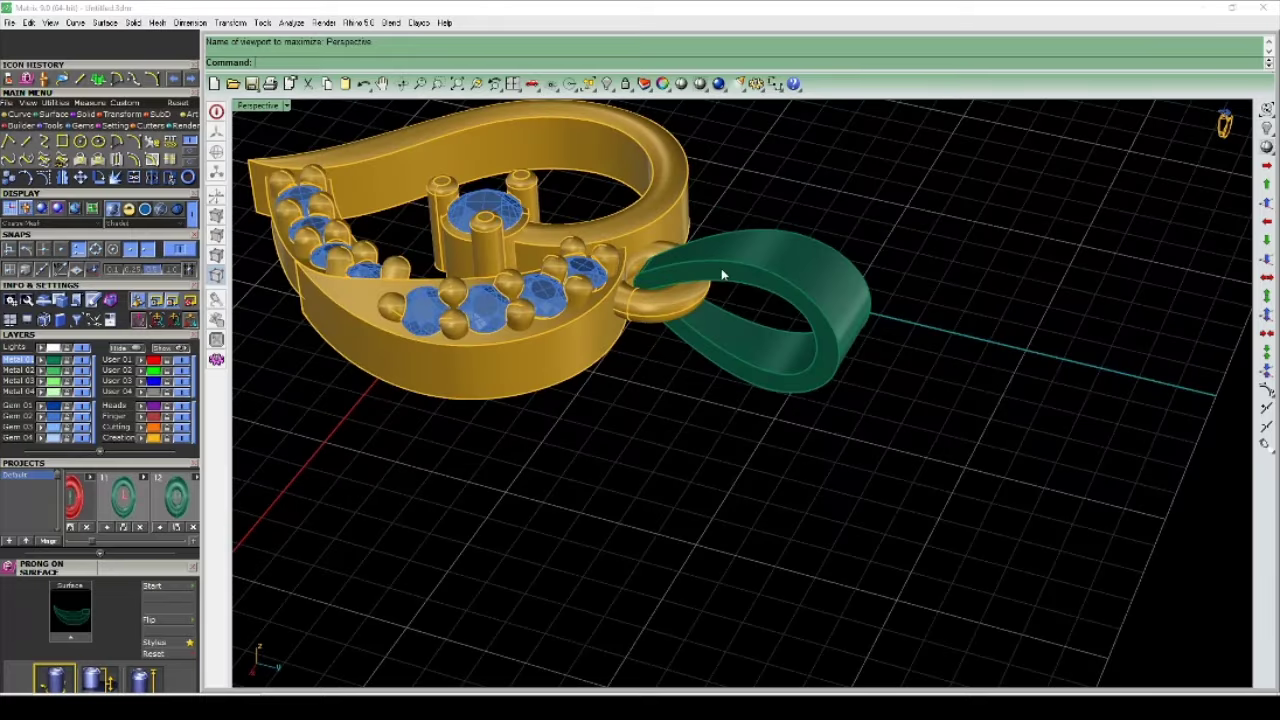
Step: Assign the bail to the gold Metal layer and show a shaded render
{"action": "left_click", "coordinate": [147, 443]}
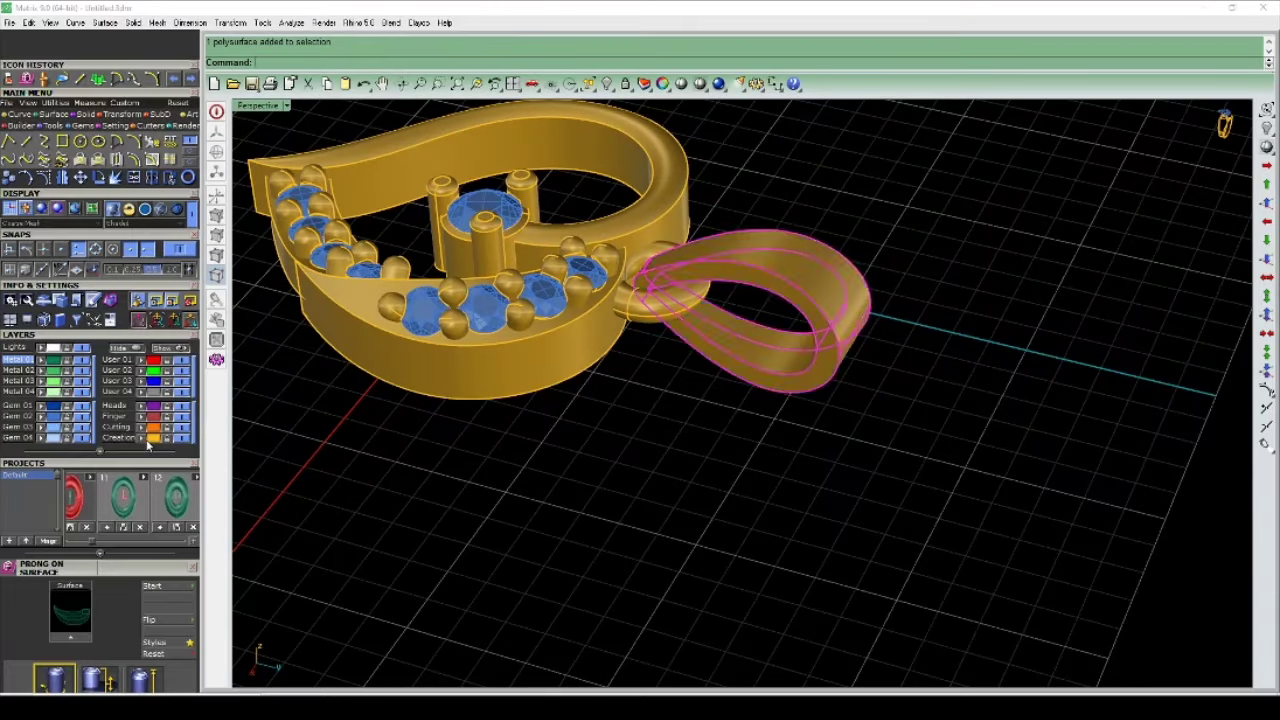
{"action": "left_click", "coordinate": [680, 84]}
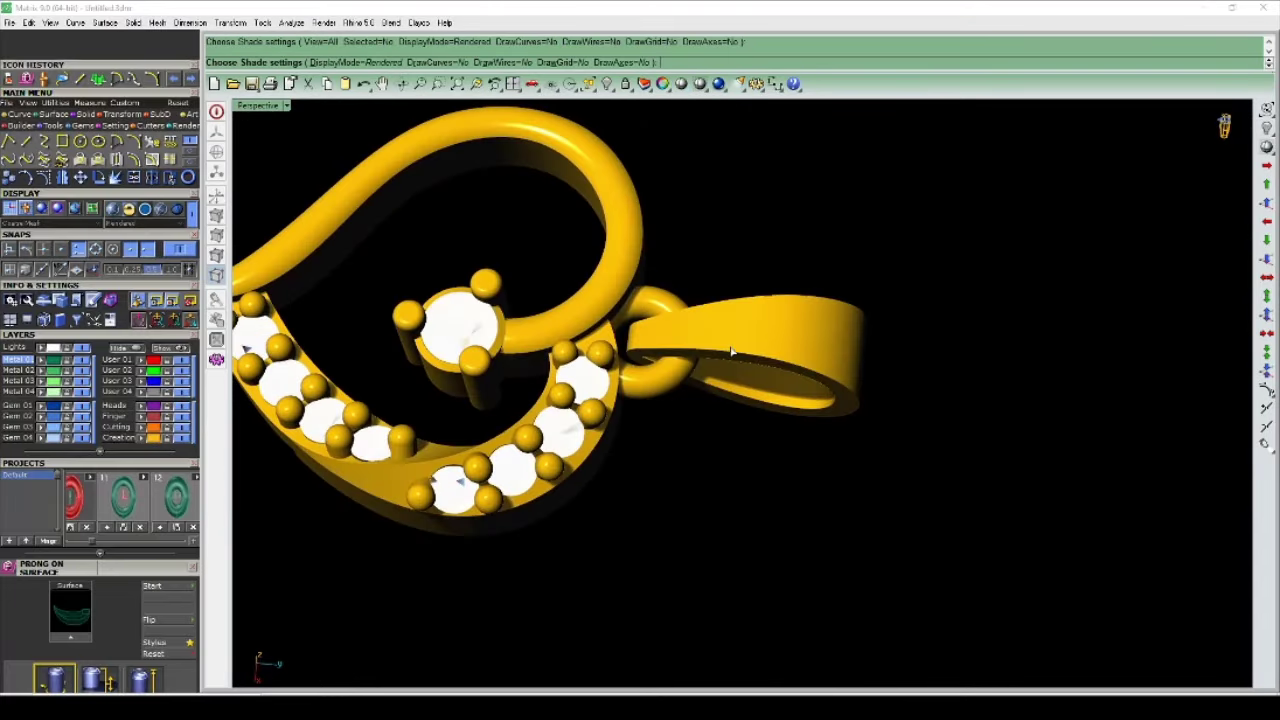
{"action": "scroll", "coordinate": [712, 393], "scroll_direction": "down", "scroll_amount": 2}
{"action": "scroll", "coordinate": [750, 390], "scroll_direction": "down", "scroll_amount": 2}
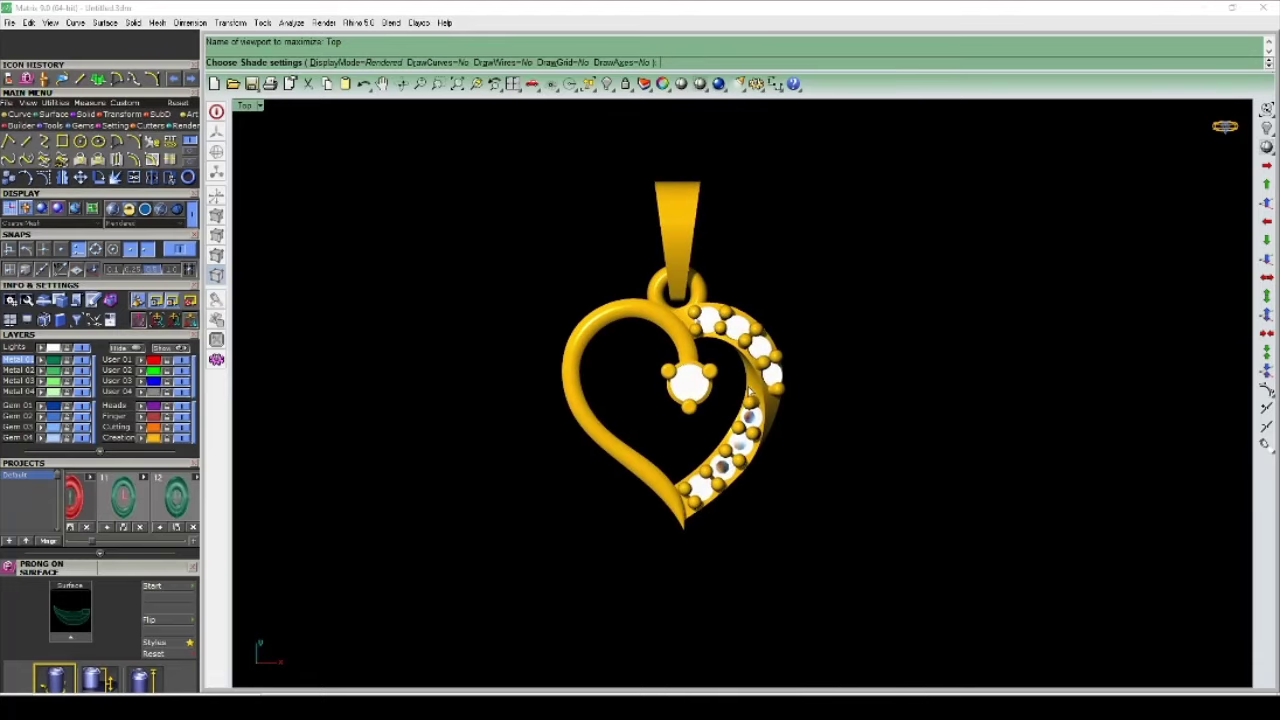
{"action": "scroll", "coordinate": [731, 346], "scroll_direction": "up", "scroll_amount": 1}
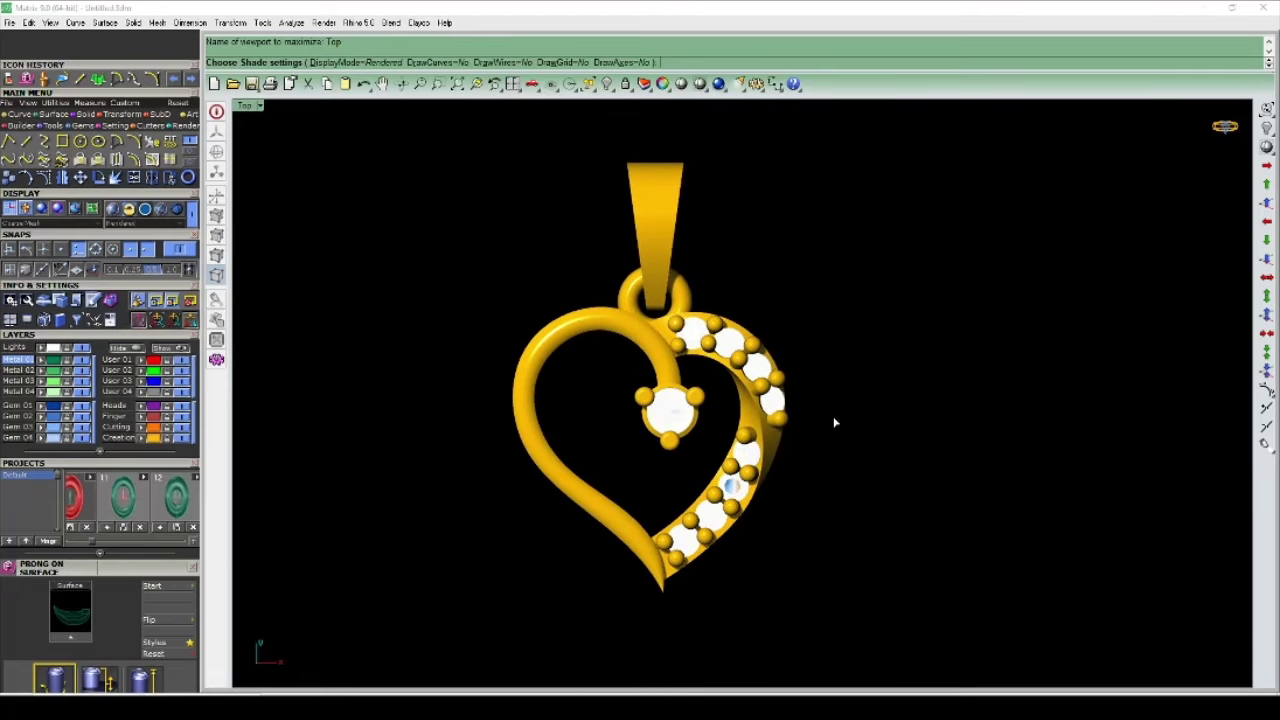
Step: Select all the gems and preview the pendant rendered with white faceted diamonds
{"action": "left_click", "coordinate": [45, 425]}
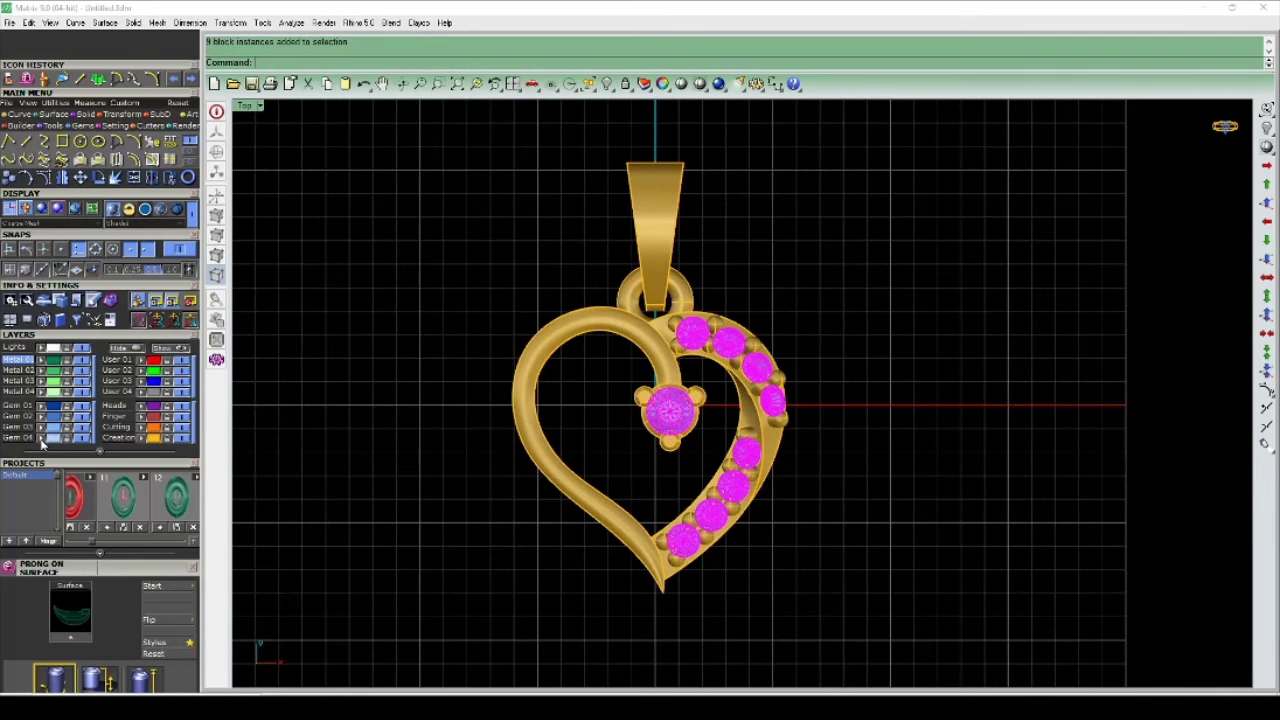
{"action": "left_click", "coordinate": [680, 86]}
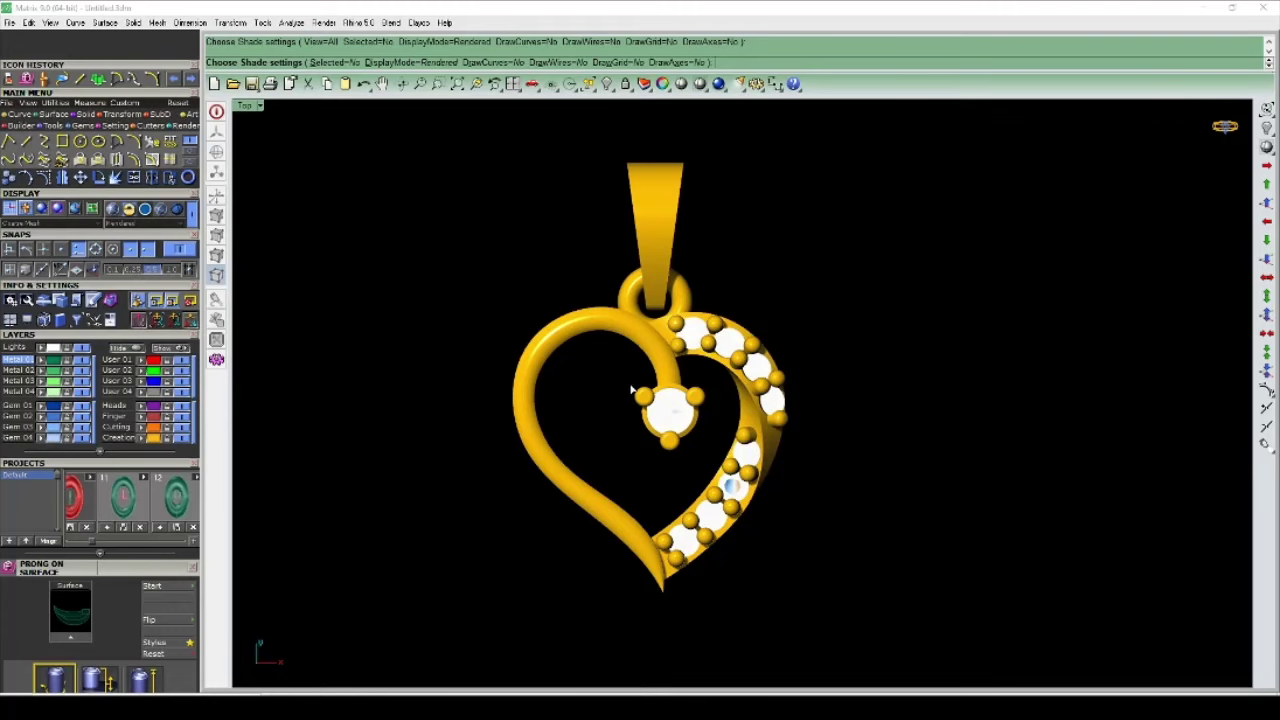
{"action": "right_click_drag", "start_coordinate": [903, 281], "coordinate": [867, 279]}
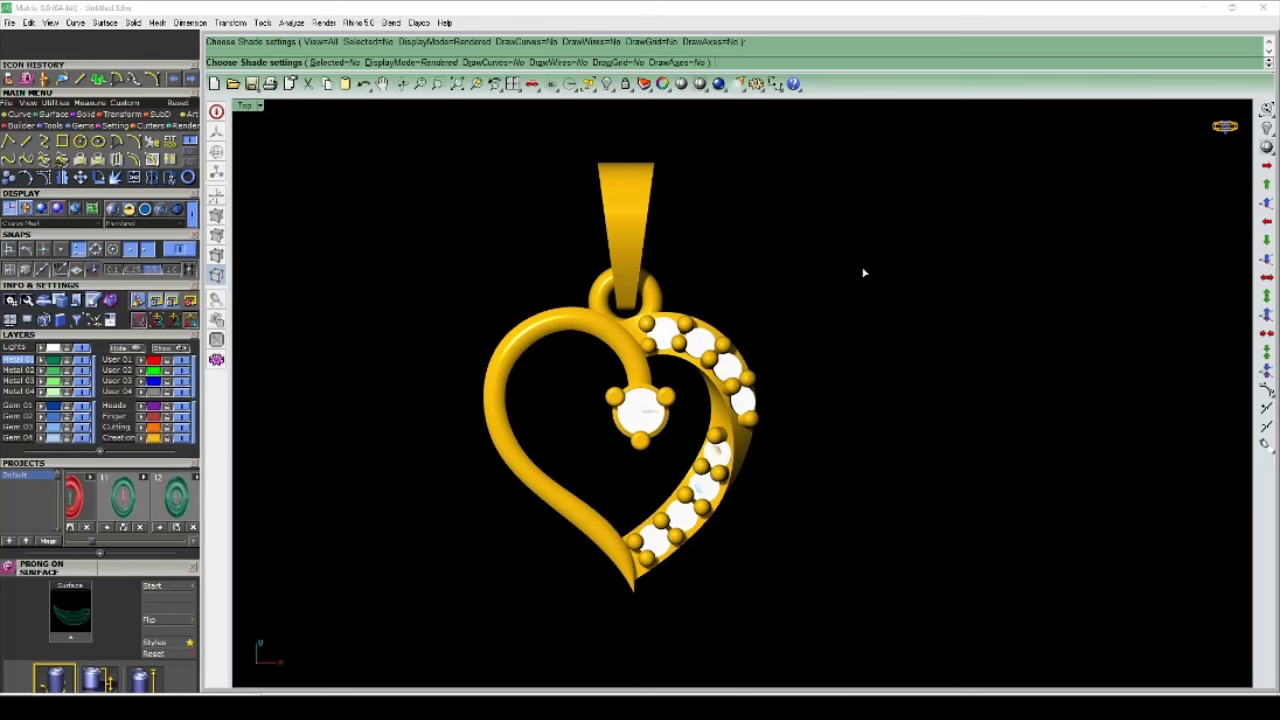
{"action": "key", "text": "Escape"}
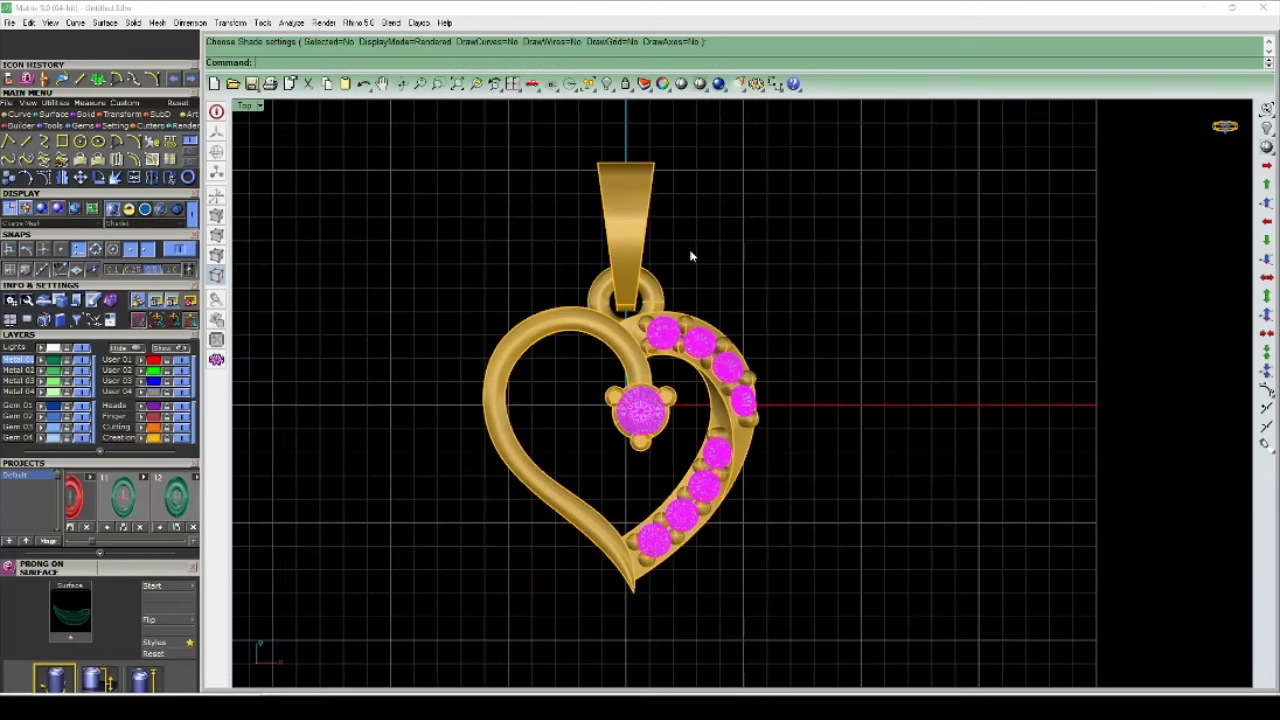
Step: Render the preview again and maximize the Perspective viewport
{"action": "scroll", "coordinate": [616, 470], "scroll_direction": "up", "scroll_amount": 3}
{"action": "scroll", "coordinate": [650, 400], "scroll_direction": "down", "scroll_amount": 1}
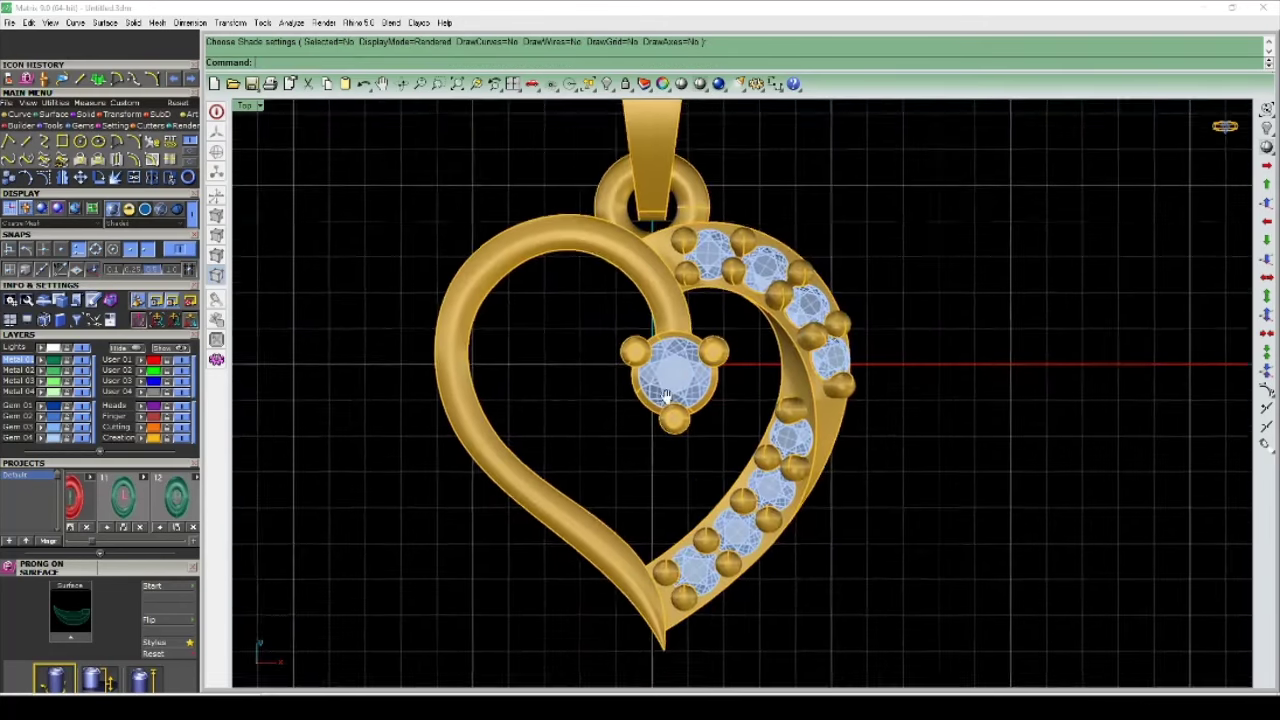
{"action": "scroll", "coordinate": [661, 349], "scroll_direction": "down", "scroll_amount": 2}
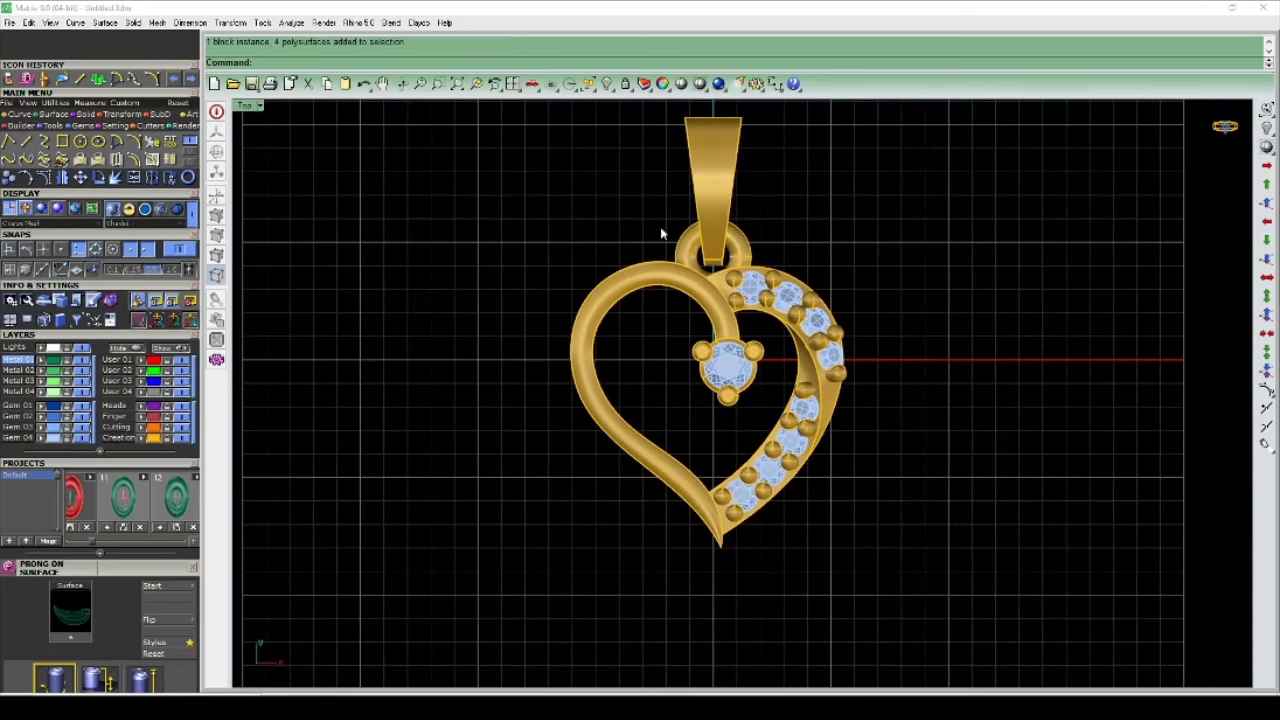
{"action": "left_click", "coordinate": [681, 83]}
{"action": "scroll", "coordinate": [766, 253], "scroll_direction": "down", "scroll_amount": 2}
{"action": "scroll", "coordinate": [700, 320], "scroll_direction": "up", "scroll_amount": 2}
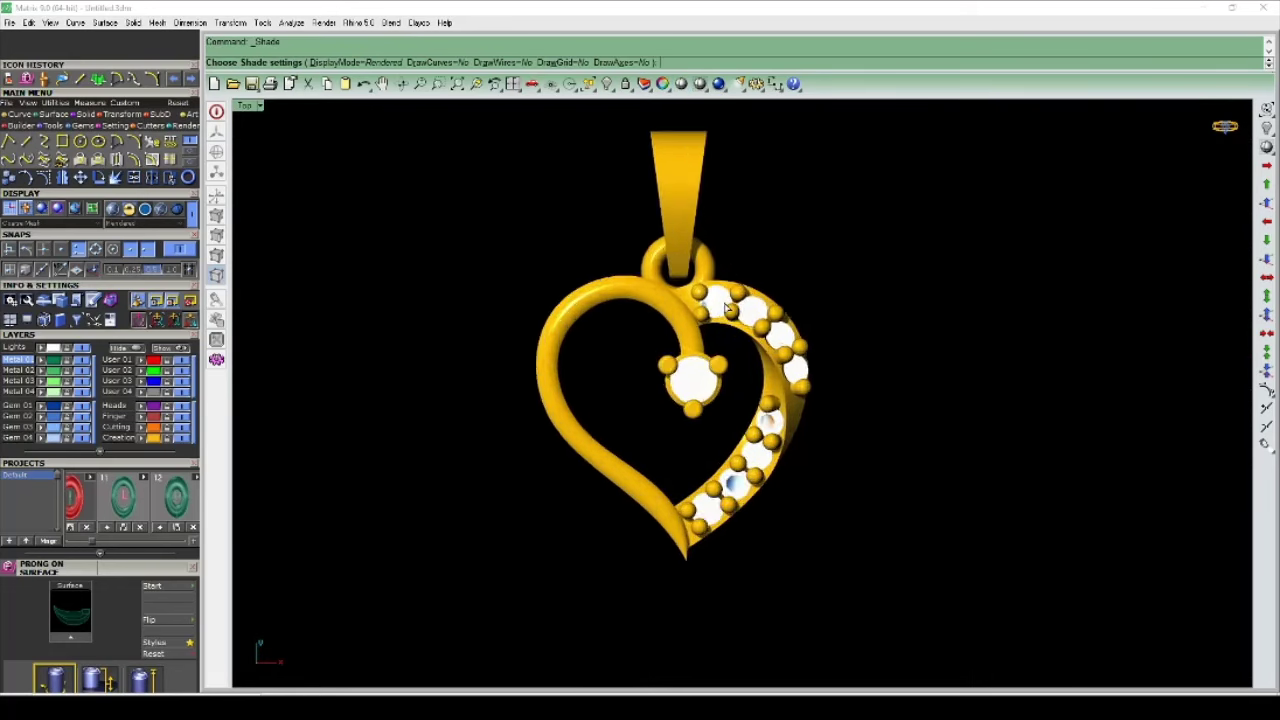
{"action": "scroll", "coordinate": [698, 313], "scroll_direction": "down", "scroll_amount": 1}
{"action": "key", "text": "ctrl+F4"}
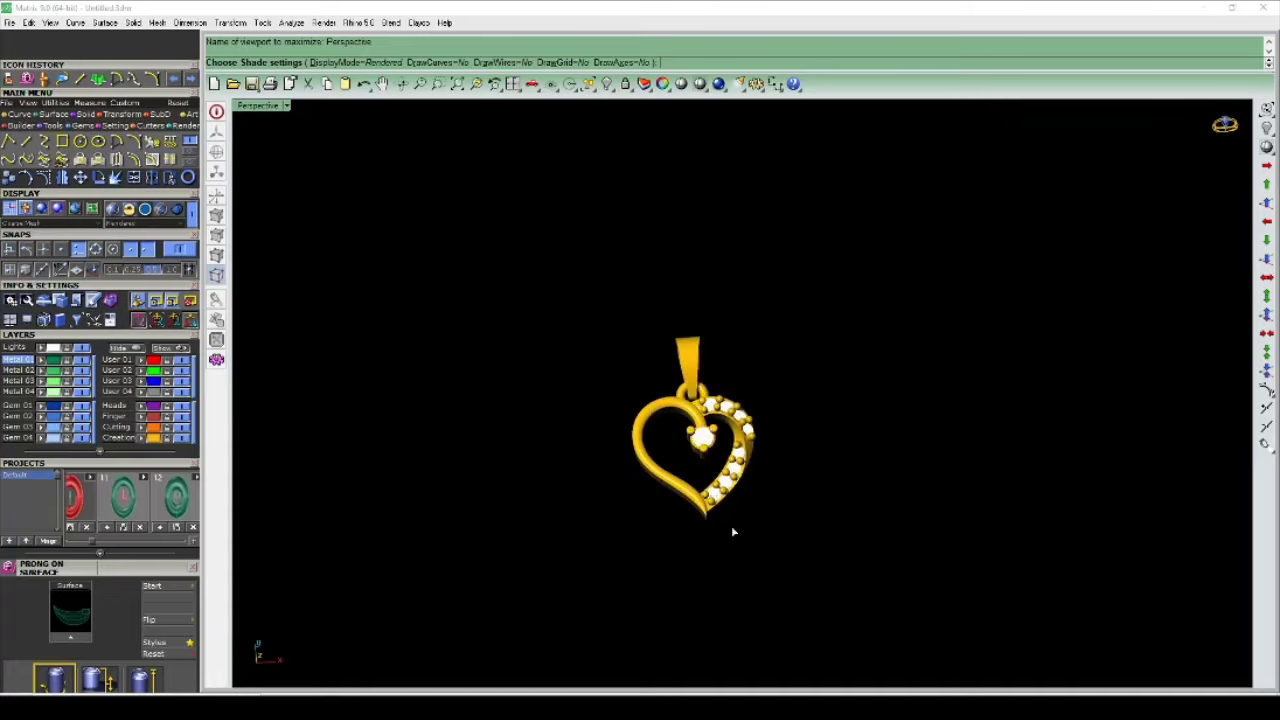
Step: End the rendered preview and orbit the heart, briefly selecting then deselecting the centre stone
{"action": "key", "text": "Escape"}
{"action": "scroll", "coordinate": [764, 352], "scroll_direction": "up", "scroll_amount": 3}
{"action": "scroll", "coordinate": [823, 375], "scroll_direction": "down", "scroll_amount": 2}
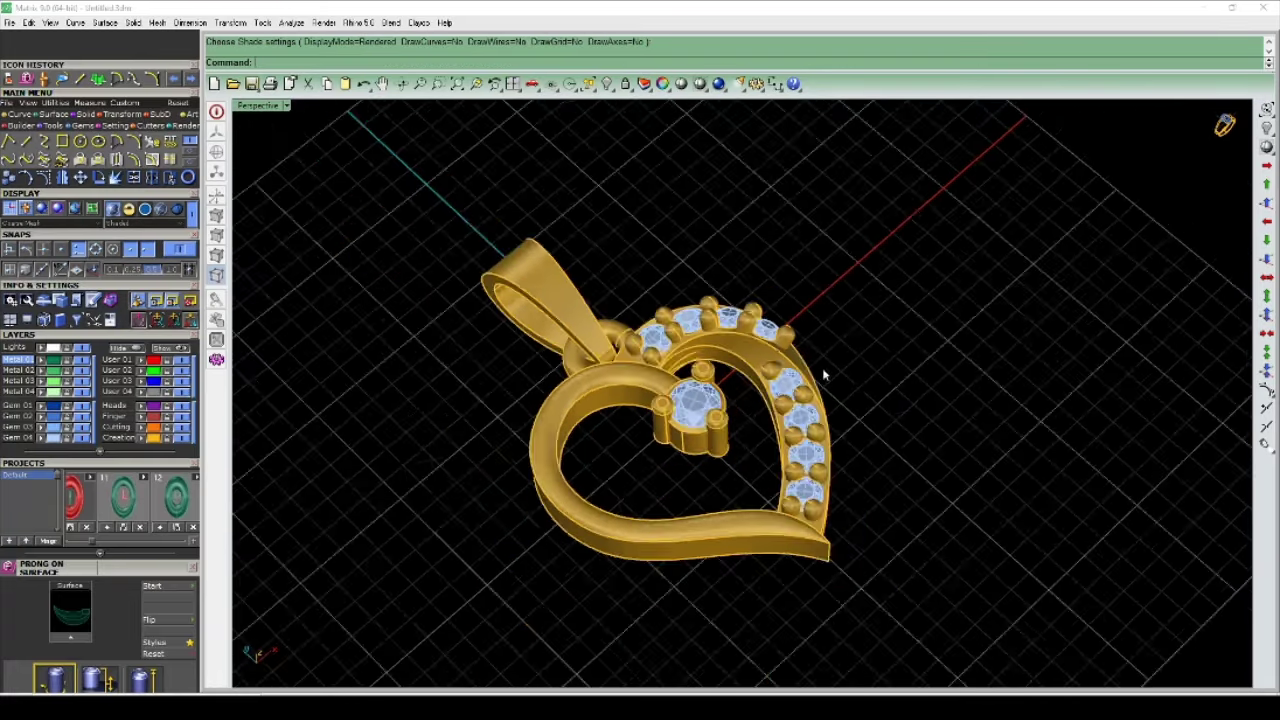
{"action": "scroll", "coordinate": [823, 375], "scroll_direction": "up", "scroll_amount": 3}
{"action": "right_click_drag", "start_coordinate": [823, 375], "coordinate": [740, 340]}
{"action": "scroll", "coordinate": [740, 340], "scroll_direction": "up", "scroll_amount": 2}
{"action": "left_click", "coordinate": [690, 330]}
{"action": "scroll", "coordinate": [717, 338], "scroll_direction": "down", "scroll_amount": 1}
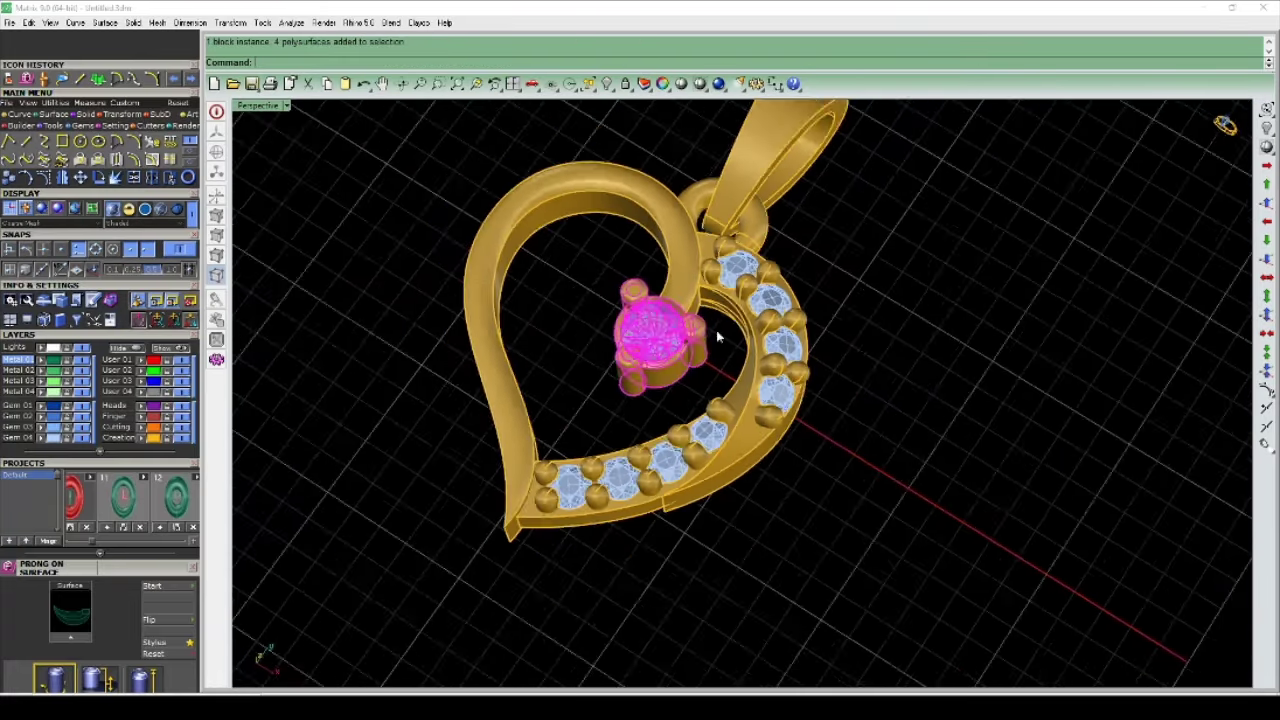
{"action": "scroll", "coordinate": [717, 338], "scroll_direction": "up", "scroll_amount": 2}
{"action": "key", "text": "Escape"}
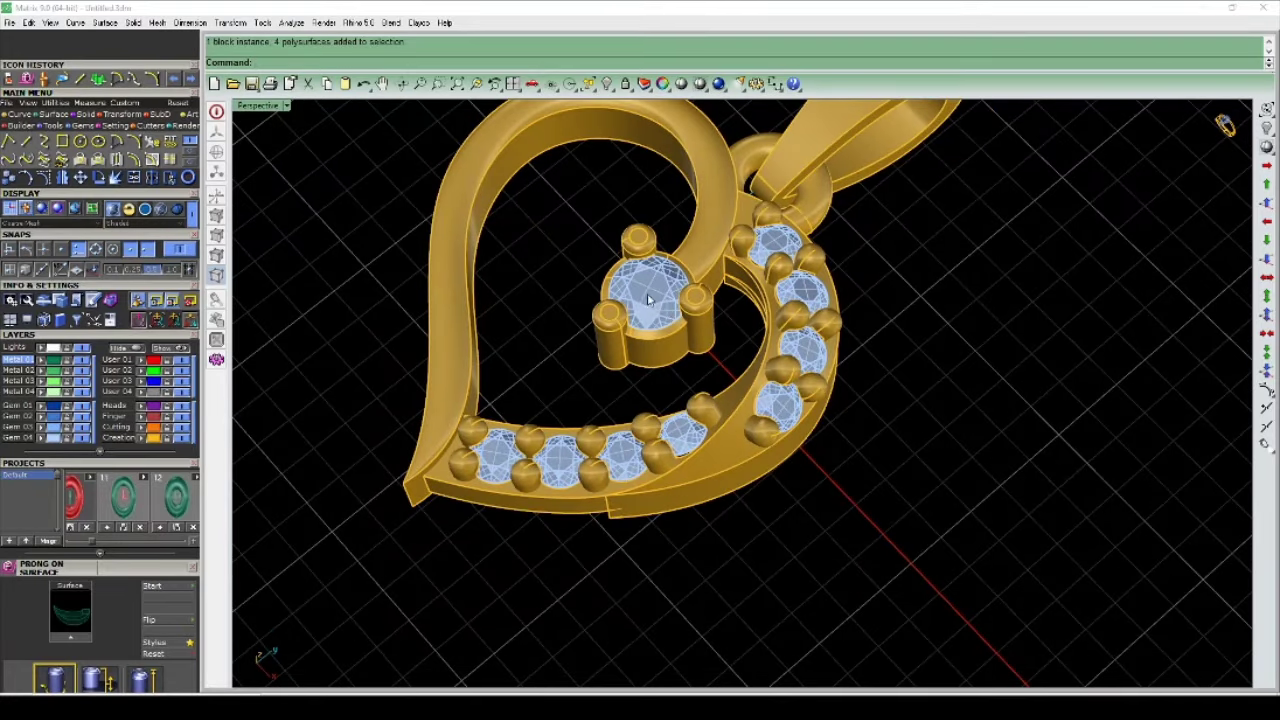
{"action": "scroll", "coordinate": [648, 300], "scroll_direction": "down", "scroll_amount": 2}
{"action": "right_click_drag", "start_coordinate": [763, 389], "coordinate": [517, 467]}
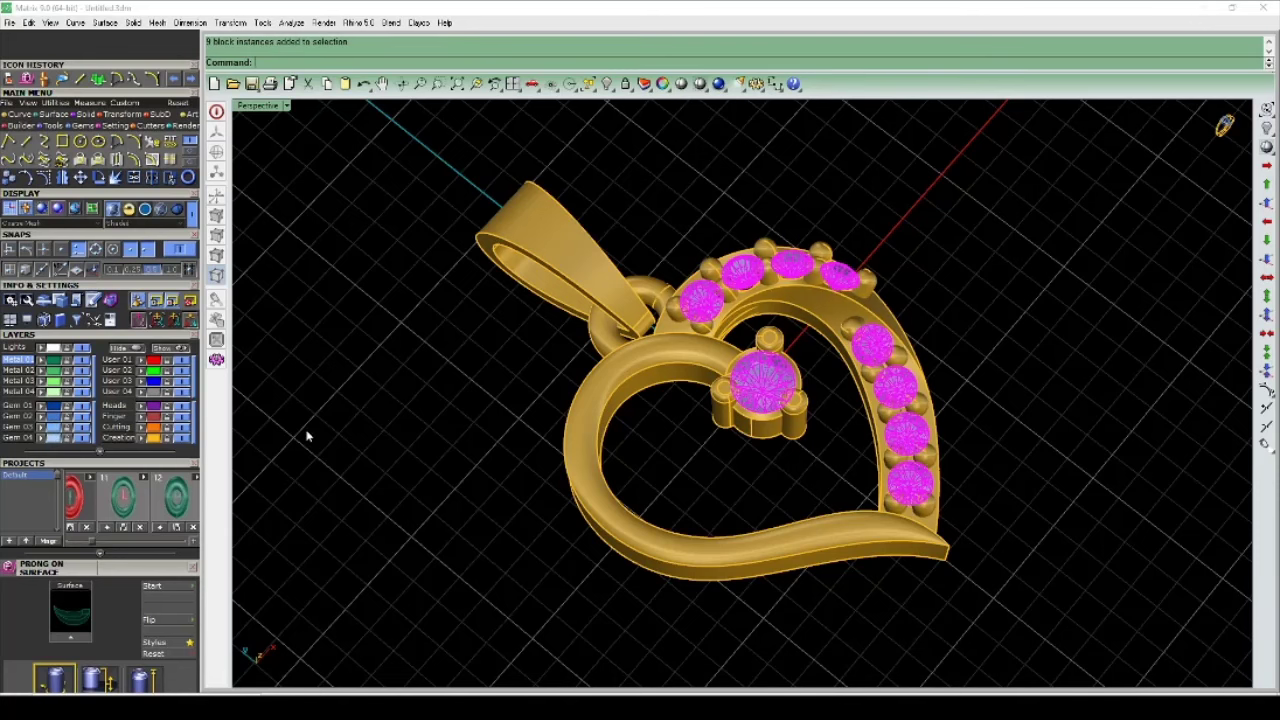
{"action": "right_click_drag", "start_coordinate": [307, 436], "coordinate": [695, 288]}
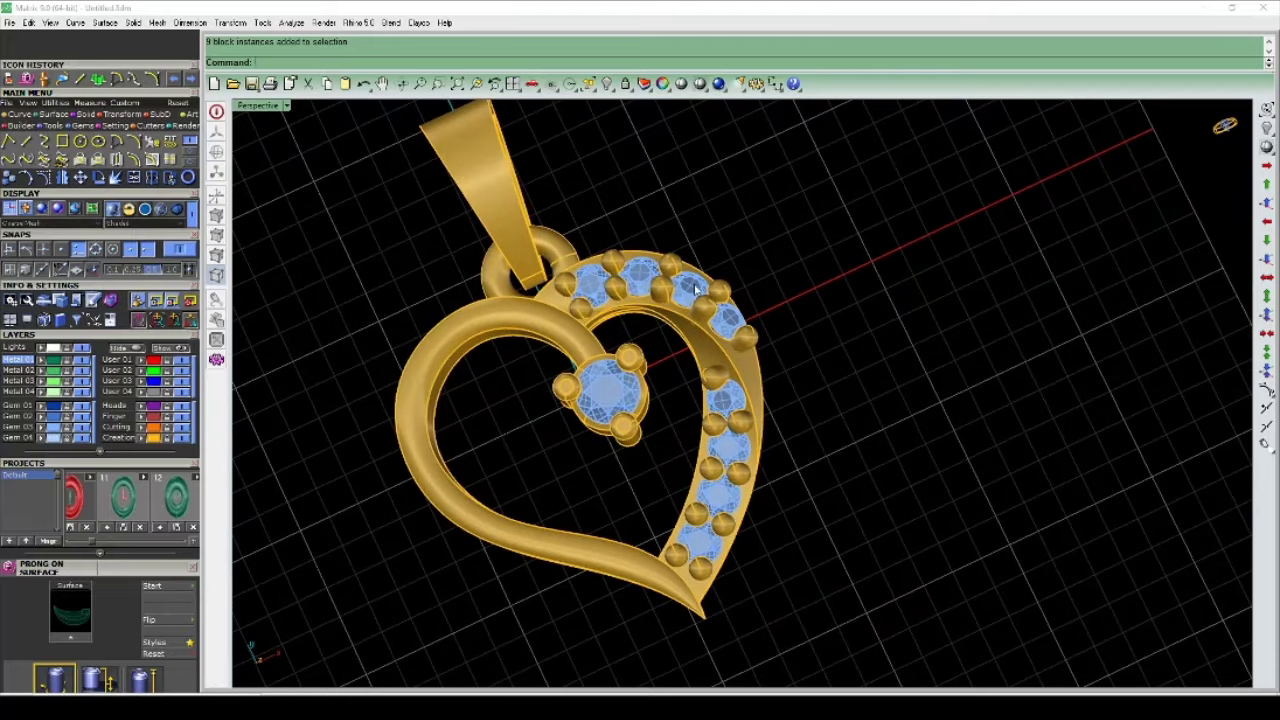
Step: Hide the viewport grid and axes with F7, then preview the pendant rendered while orbiting
{"action": "key", "text": "F7"}
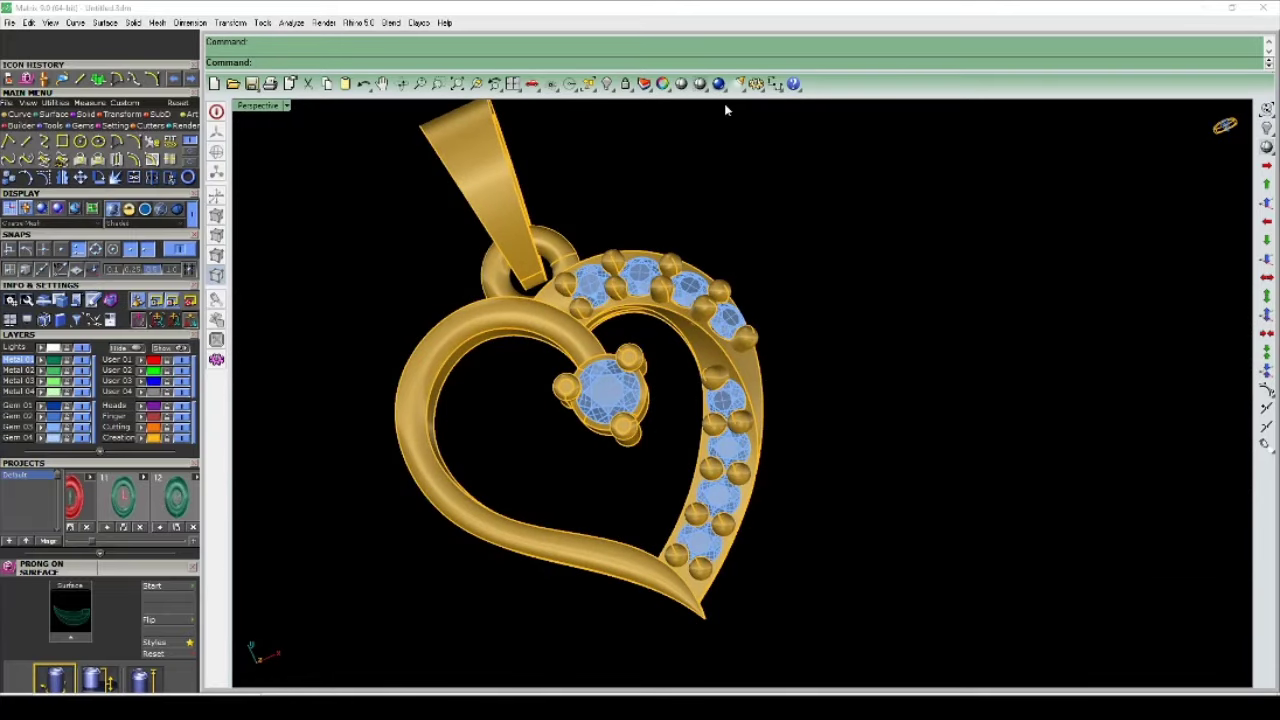
{"action": "left_click", "coordinate": [681, 83]}
{"action": "scroll", "coordinate": [846, 334], "scroll_direction": "down", "scroll_amount": 3}
{"action": "right_click_drag", "start_coordinate": [846, 334], "coordinate": [857, 354]}
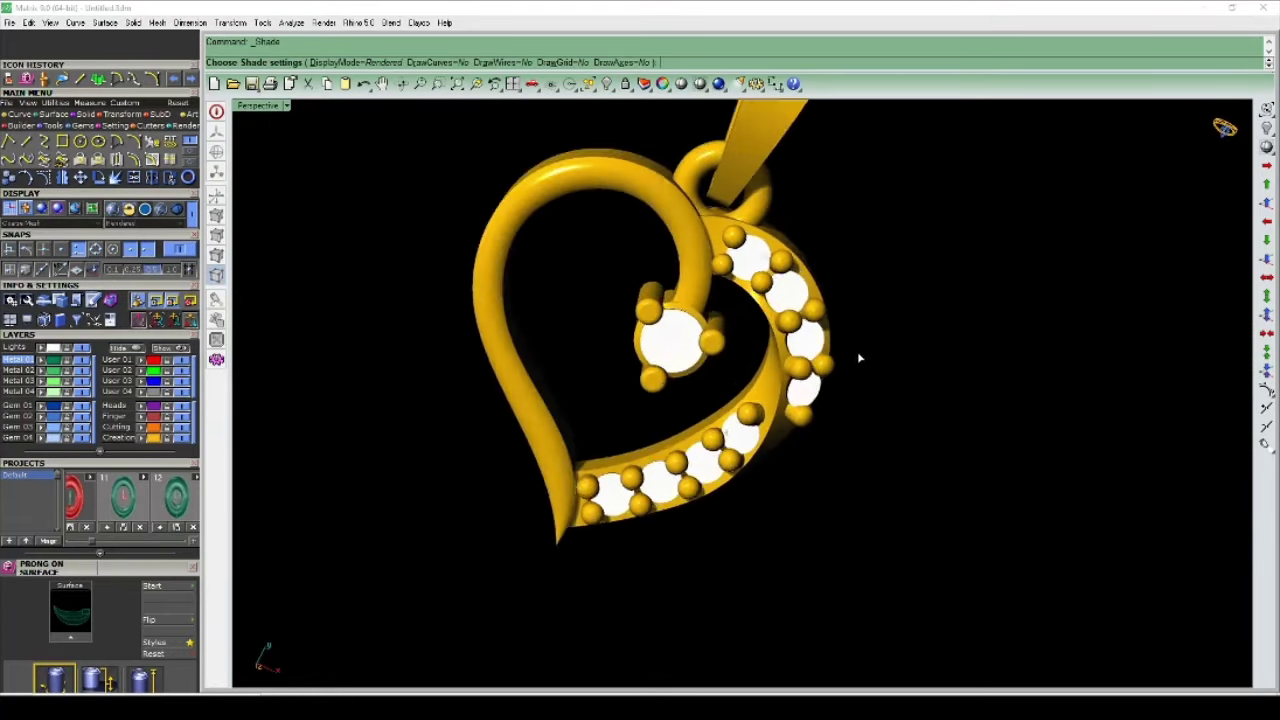
{"action": "scroll", "coordinate": [750, 276], "scroll_direction": "up", "scroll_amount": 5}
{"action": "scroll", "coordinate": [750, 276], "scroll_direction": "down", "scroll_amount": 3}
{"action": "scroll", "coordinate": [750, 276], "scroll_direction": "up", "scroll_amount": 5}
{"action": "mouse_move", "coordinate": [750, 276]}
{"action": "right_mouse_down"}
{"action": "mouse_move", "coordinate": [908, 288]}
{"action": "mouse_move", "coordinate": [830, 300]}
{"action": "mouse_move", "coordinate": [771, 383]}
{"action": "mouse_move", "coordinate": [724, 412]}
{"action": "mouse_move", "coordinate": [763, 278]}
{"action": "mouse_move", "coordinate": [730, 352]}
{"action": "right_mouse_up"}
Step: Return from rendered preview to the shaded view and adjust the zoom
{"action": "key", "text": "Escape"}
{"action": "scroll", "coordinate": [772, 390], "scroll_direction": "down", "scroll_amount": 3}
{"action": "scroll", "coordinate": [724, 393], "scroll_direction": "up", "scroll_amount": 2}
{"action": "scroll", "coordinate": [724, 393], "scroll_direction": "up", "scroll_amount": 3}
{"action": "scroll", "coordinate": [730, 352], "scroll_direction": "down", "scroll_amount": 2}
{"action": "scroll", "coordinate": [730, 352], "scroll_direction": "up", "scroll_amount": 4}
Step: Deselect the centre gem and remove the gems from their group with RemoveFromGroup
{"action": "scroll", "coordinate": [684, 378], "scroll_direction": "down", "scroll_amount": 3}
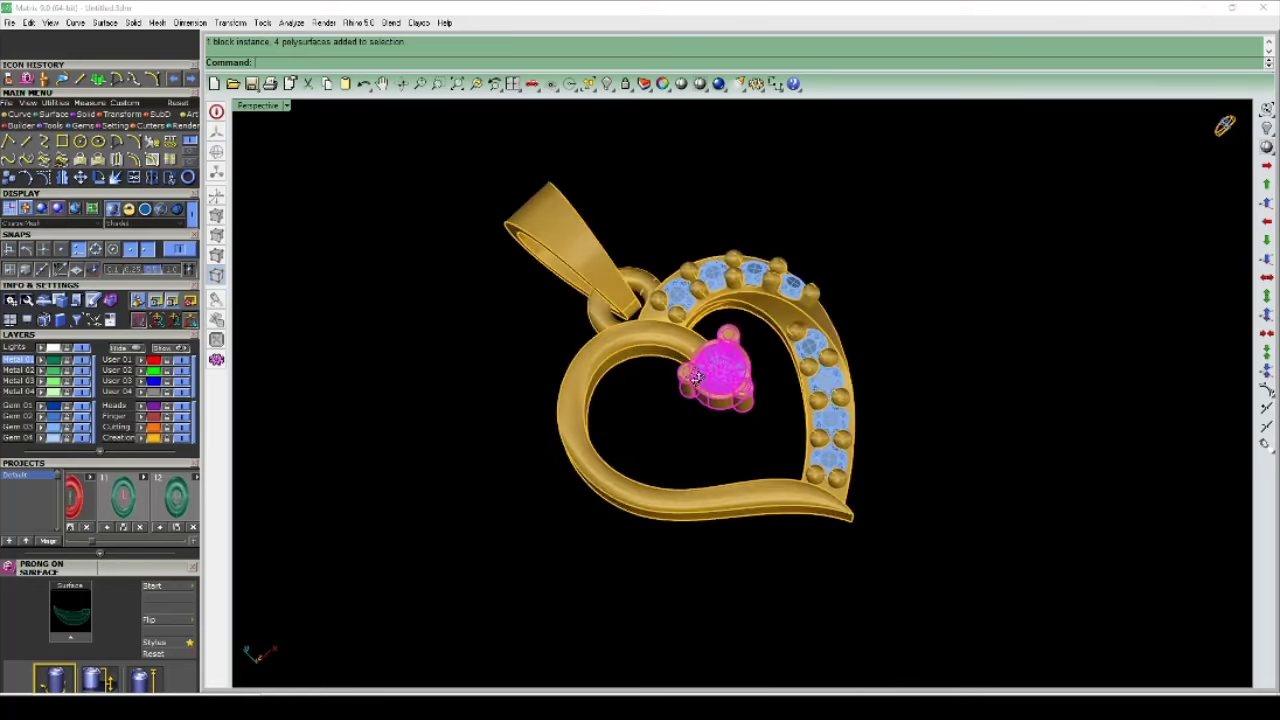
{"action": "key", "text": "Escape"}
{"action": "key", "text": "Return"}
{"action": "scroll", "coordinate": [727, 371], "scroll_direction": "up", "scroll_amount": 2}
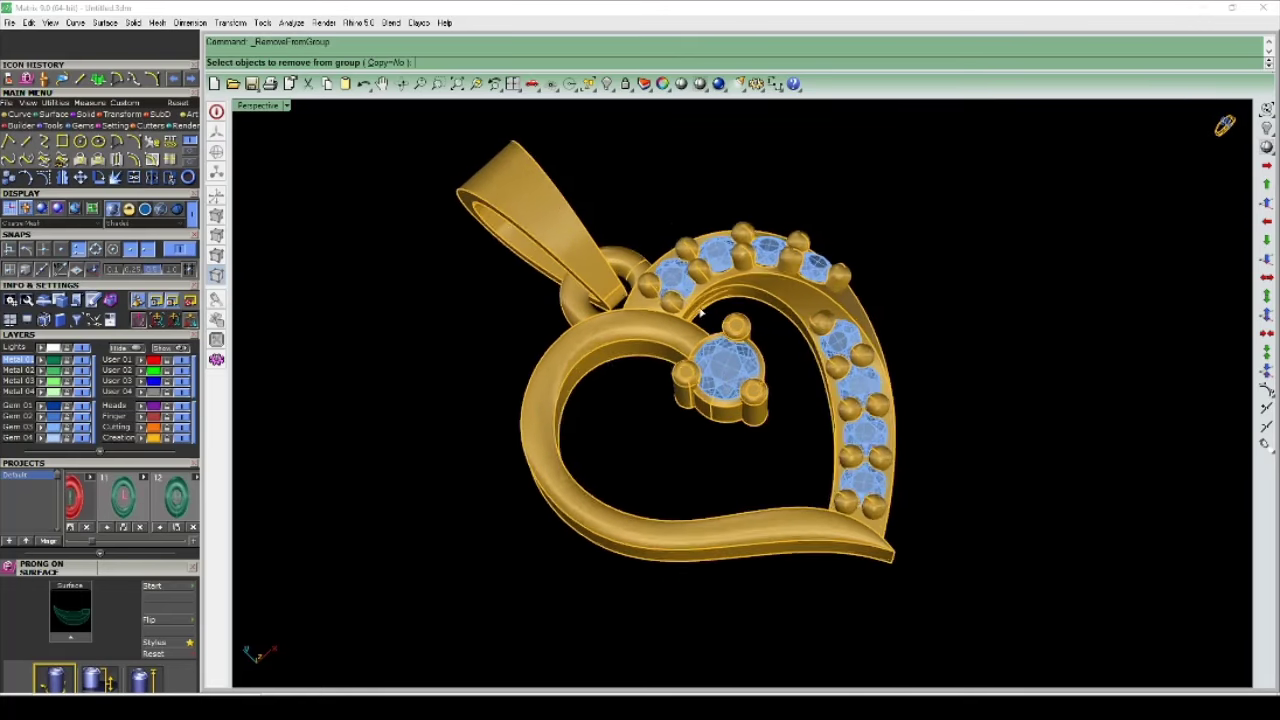
{"action": "scroll", "coordinate": [727, 371], "scroll_direction": "up", "scroll_amount": 2}
{"action": "left_click", "coordinate": [670, 262]}
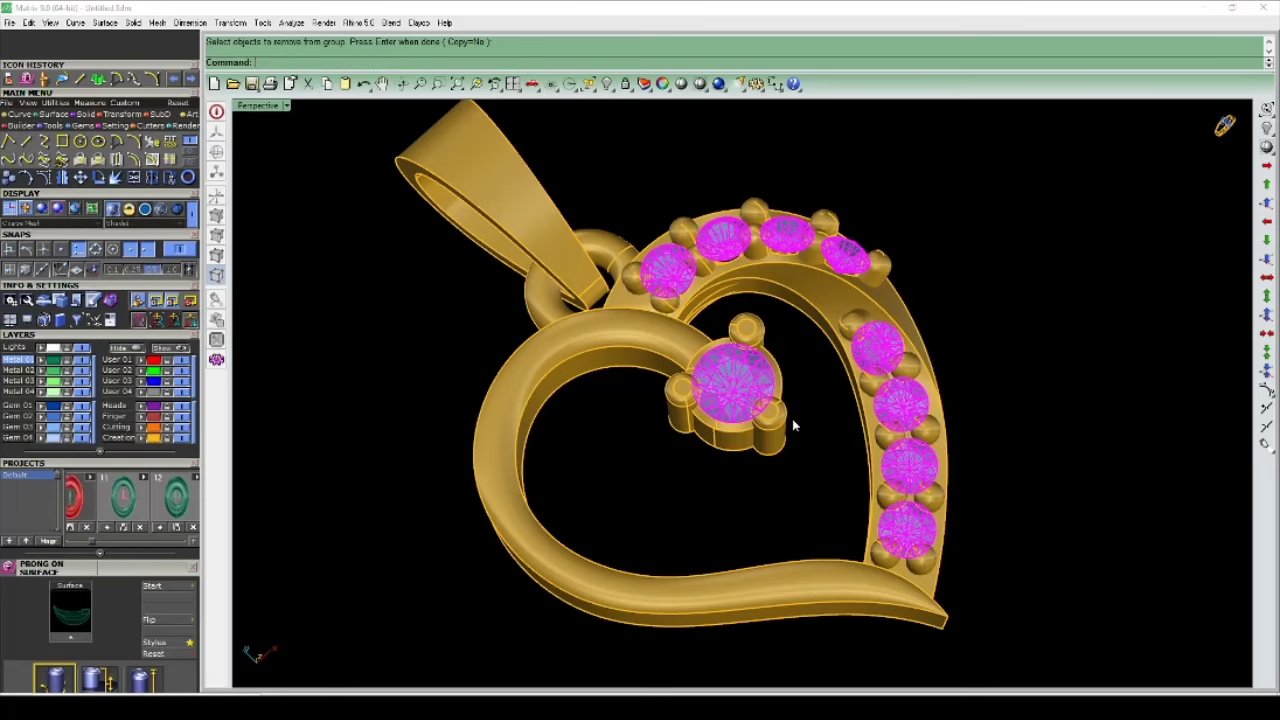
{"action": "key", "text": "Return"}
Step: Check the nine-gem selection, zoom to it with ZS, then deselect and orbit the pendant
{"action": "scroll", "coordinate": [790, 410], "scroll_direction": "down", "scroll_amount": 2}
{"action": "scroll", "coordinate": [775, 385], "scroll_direction": "down", "scroll_amount": 1}
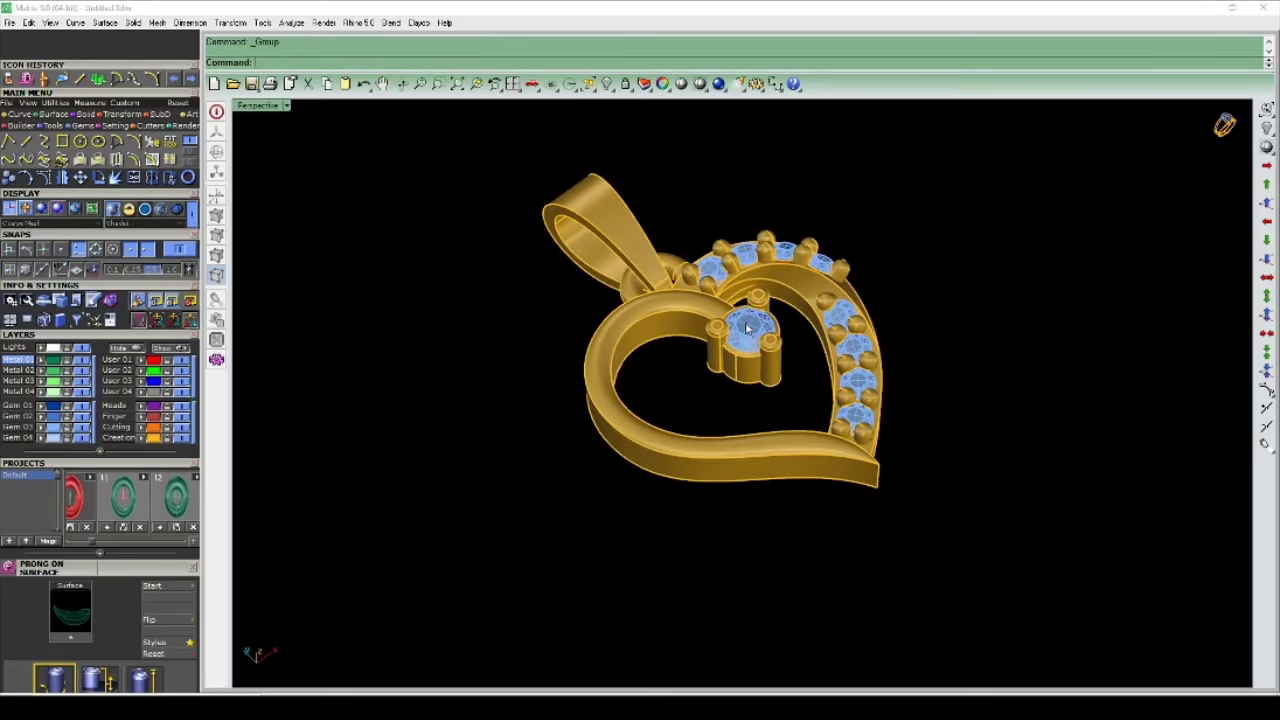
{"action": "left_click", "coordinate": [746, 330]}
{"action": "scroll", "coordinate": [746, 330], "scroll_direction": "down", "scroll_amount": 2}
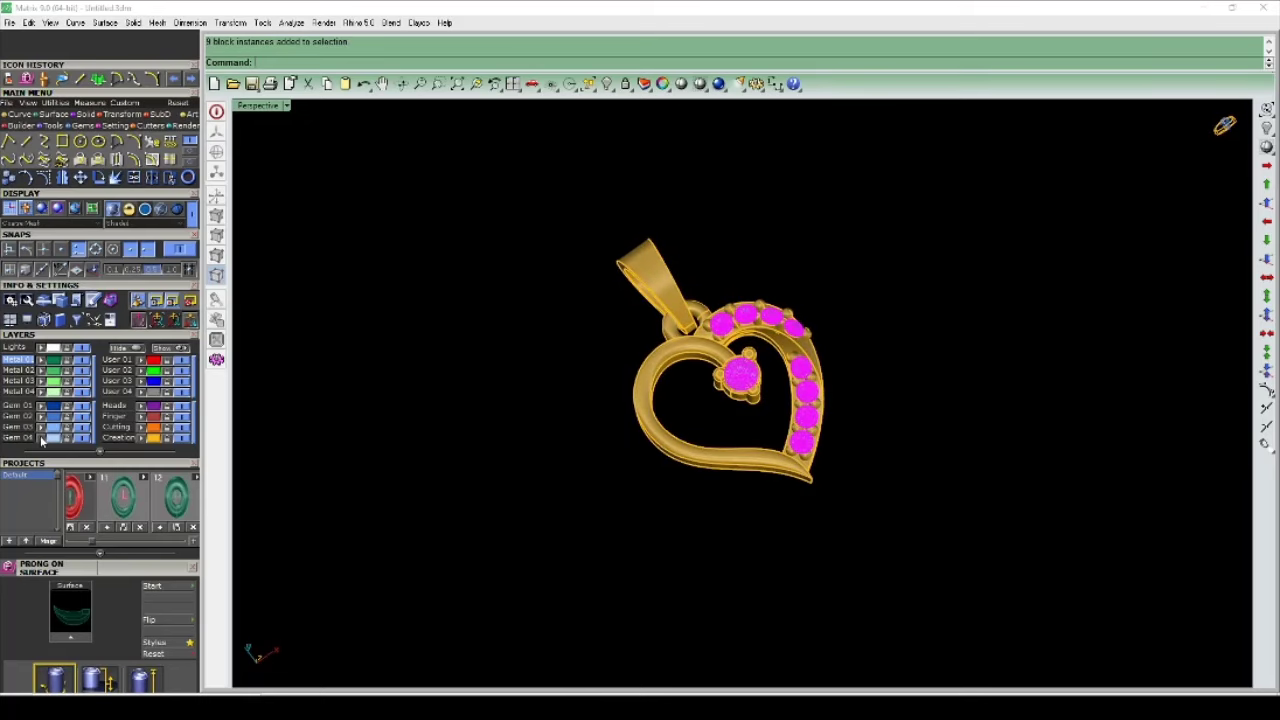
{"action": "left_click", "coordinate": [852, 385]}
{"action": "scroll", "coordinate": [852, 385], "scroll_direction": "up", "scroll_amount": 1}
{"action": "scroll", "coordinate": [680, 405], "scroll_direction": "up", "scroll_amount": 1}
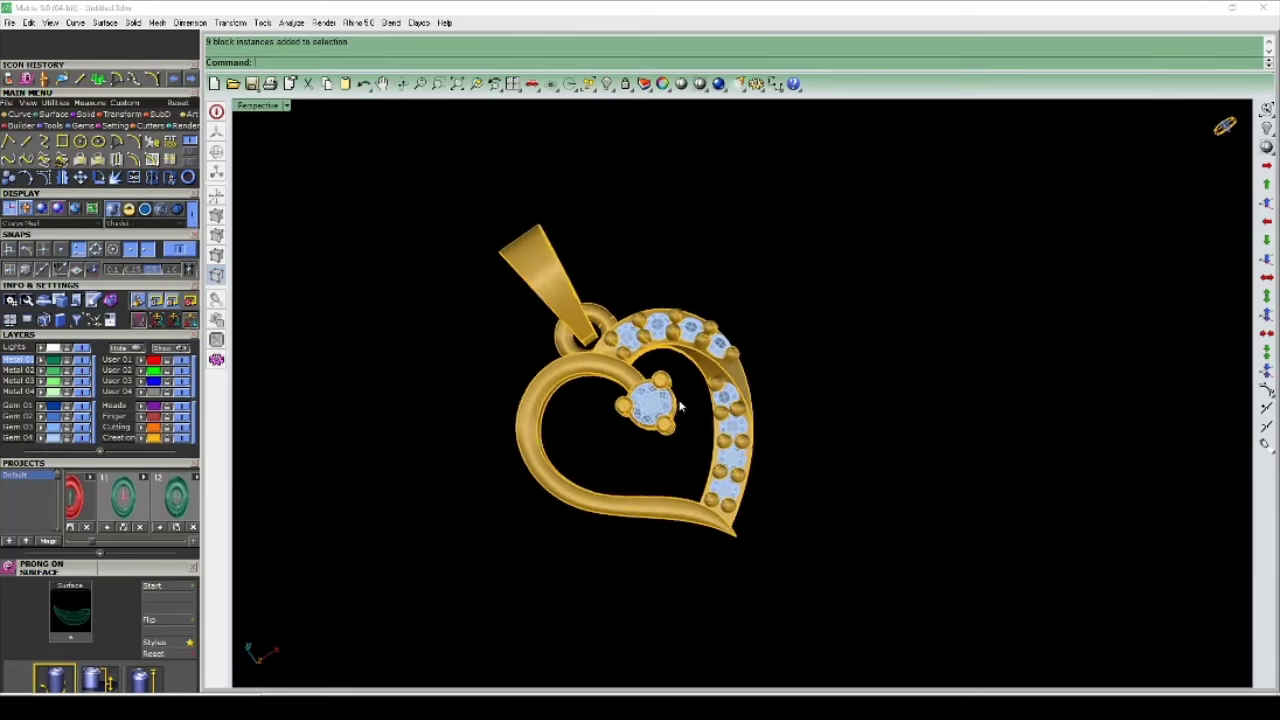
{"action": "right_click_drag", "start_coordinate": [680, 405], "coordinate": [585, 400]}
{"action": "type", "text": "ZS"}
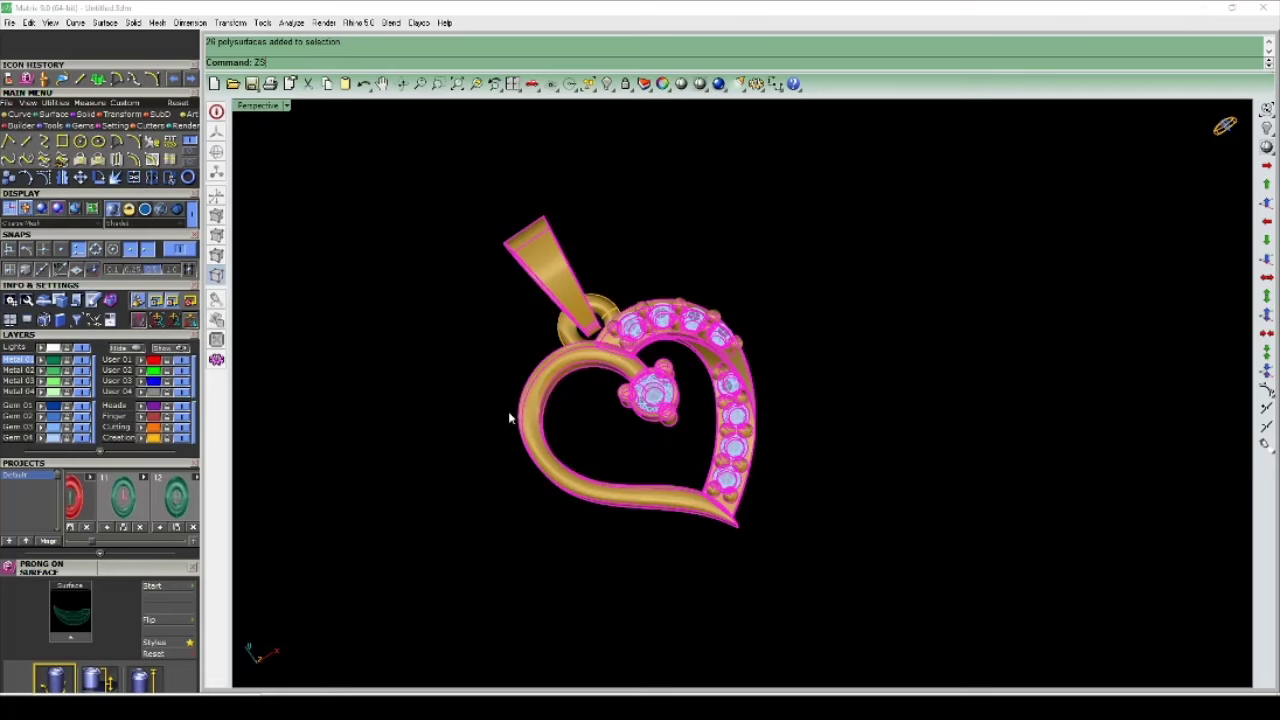
{"action": "left_click", "coordinate": [419, 457]}
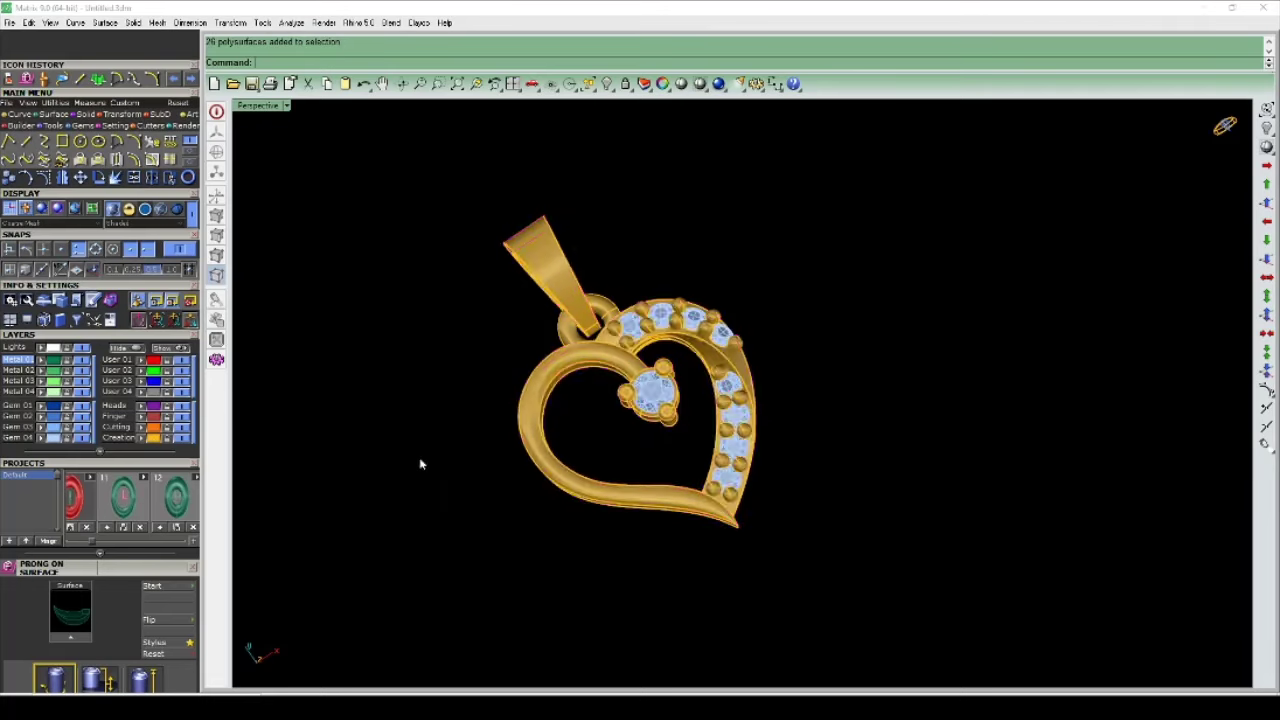
{"action": "right_click_drag", "start_coordinate": [419, 457], "coordinate": [766, 116]}
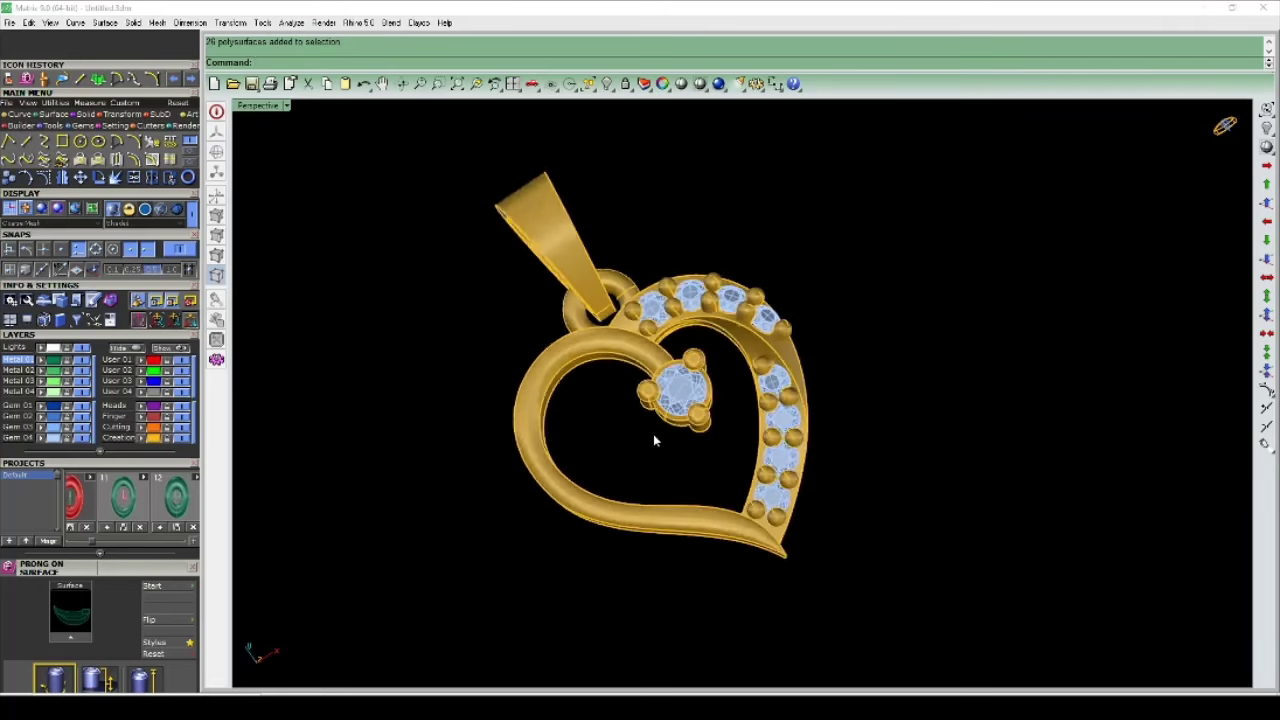
Step: Set the viewport display mode to Shaded through the Shade DisplayMode option, then orbit
{"action": "left_click", "coordinate": [681, 86]}
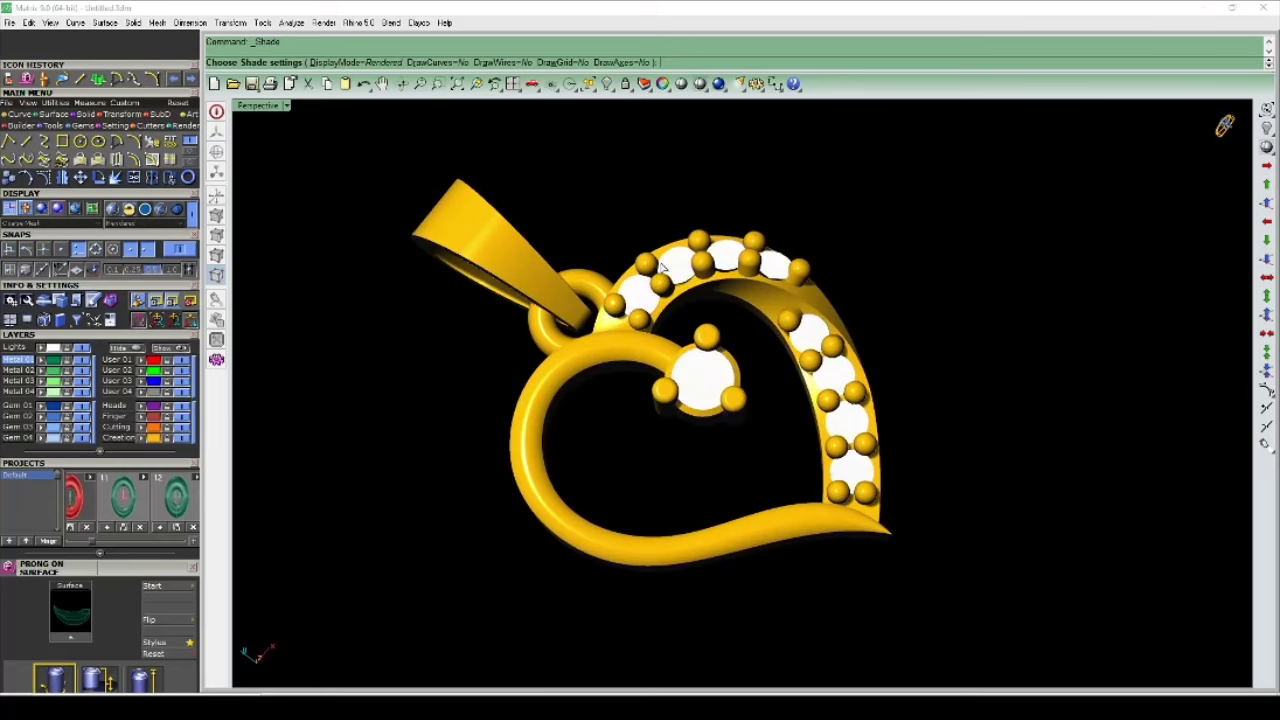
{"action": "left_click", "coordinate": [390, 63]}
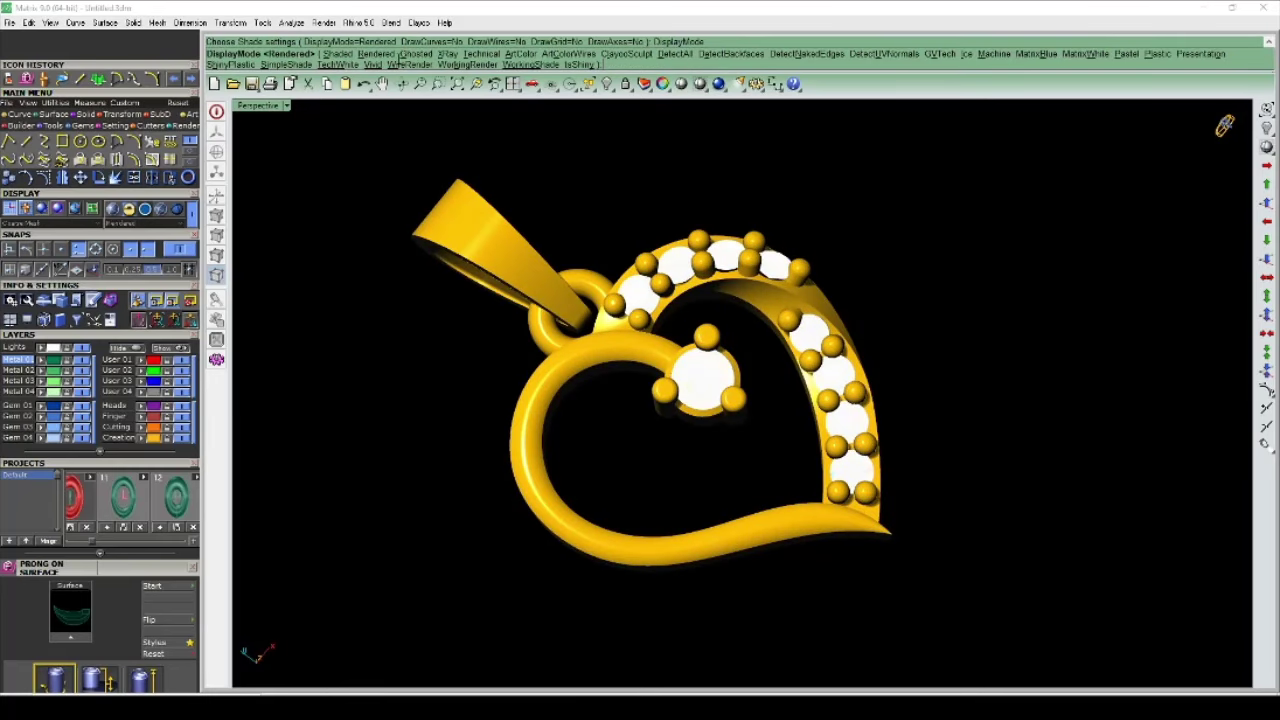
{"action": "left_click", "coordinate": [340, 54]}
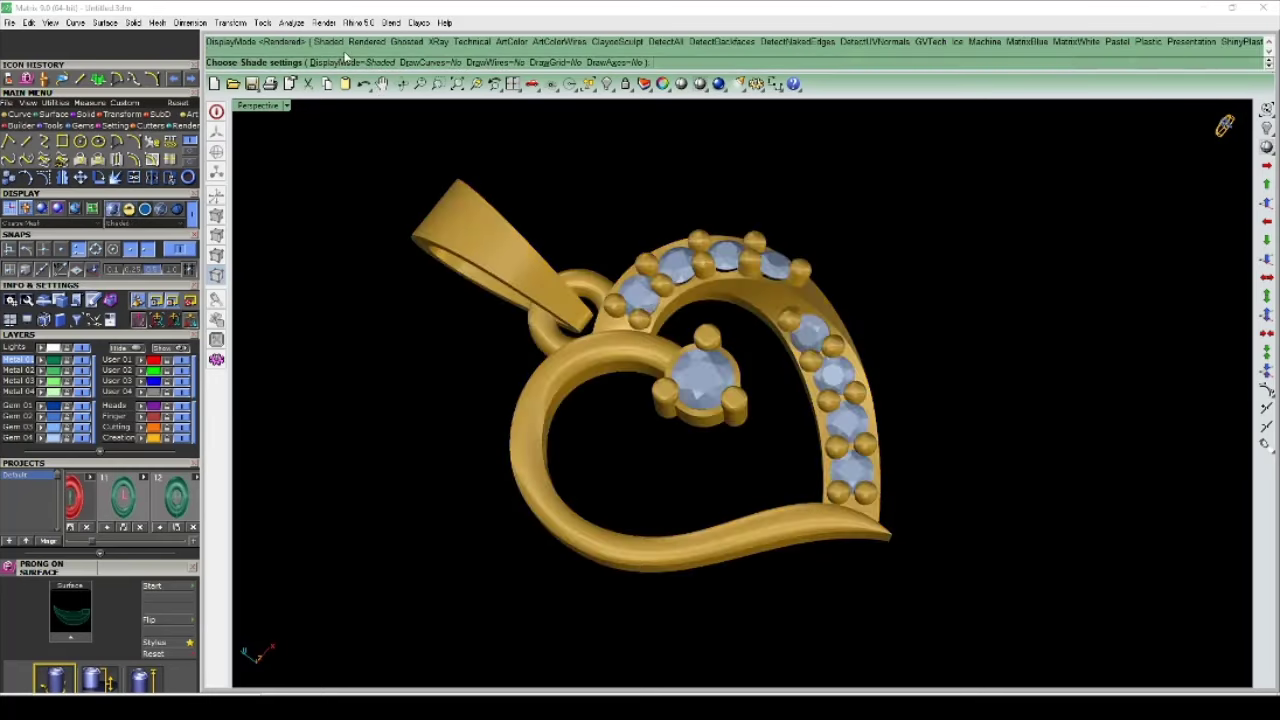
{"action": "scroll", "coordinate": [645, 365], "scroll_direction": "down", "scroll_amount": 2}
{"action": "scroll", "coordinate": [645, 365], "scroll_direction": "down", "scroll_amount": 2}
{"action": "scroll", "coordinate": [810, 345], "scroll_direction": "up", "scroll_amount": 5}
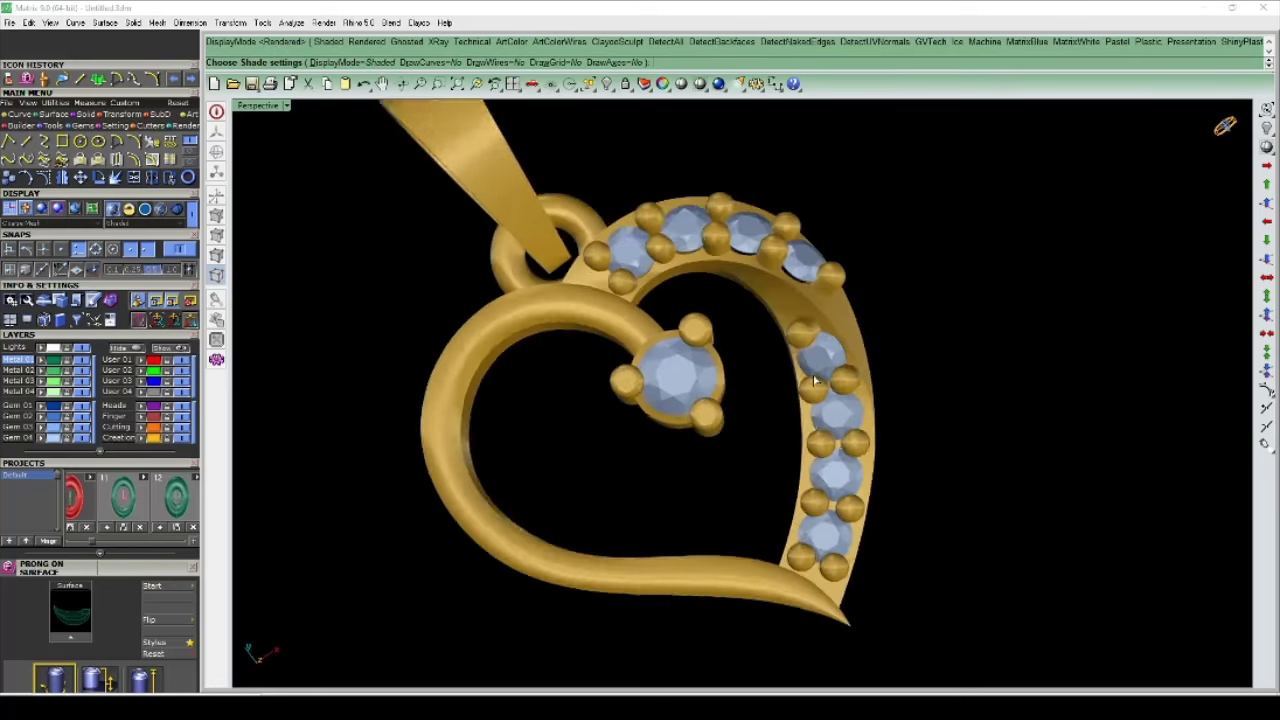
{"action": "right_click_drag", "start_coordinate": [810, 345], "coordinate": [790, 350]}
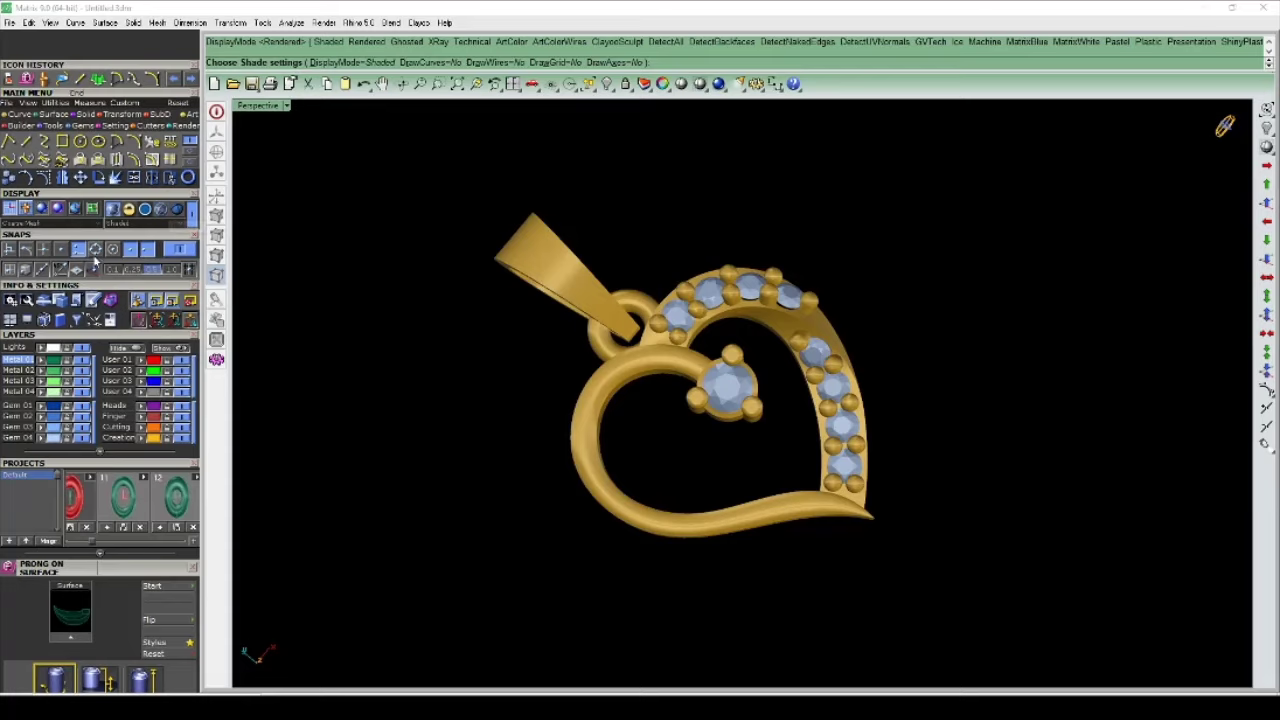
Step: Switch the display to Rendered and orbit to a close side profile of the pendant
{"action": "left_click", "coordinate": [128, 210]}
{"action": "scroll", "coordinate": [777, 410], "scroll_direction": "up", "scroll_amount": 2}
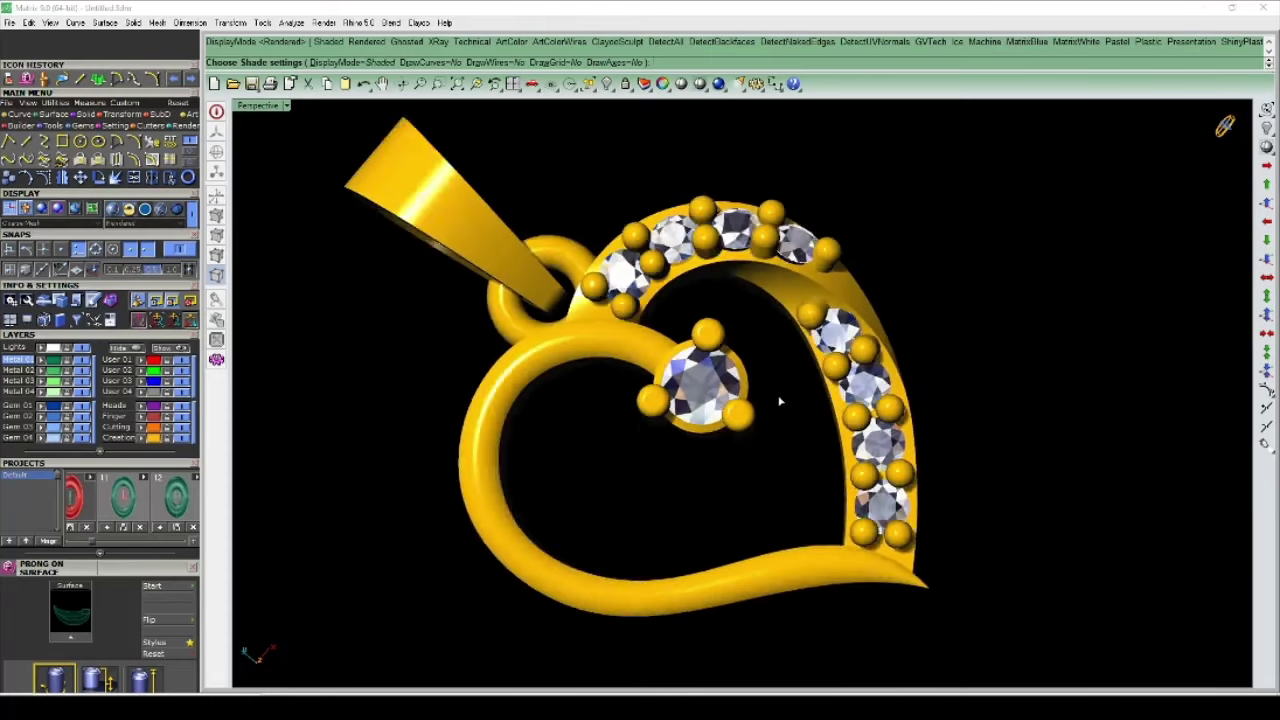
{"action": "mouse_move", "coordinate": [777, 400]}
{"action": "right_mouse_down"}
{"action": "mouse_move", "coordinate": [410, 291]}
{"action": "mouse_move", "coordinate": [877, 394]}
{"action": "right_mouse_up"}
{"action": "scroll", "coordinate": [666, 421], "scroll_direction": "down", "scroll_amount": 2}
{"action": "scroll", "coordinate": [666, 421], "scroll_direction": "up", "scroll_amount": 2}
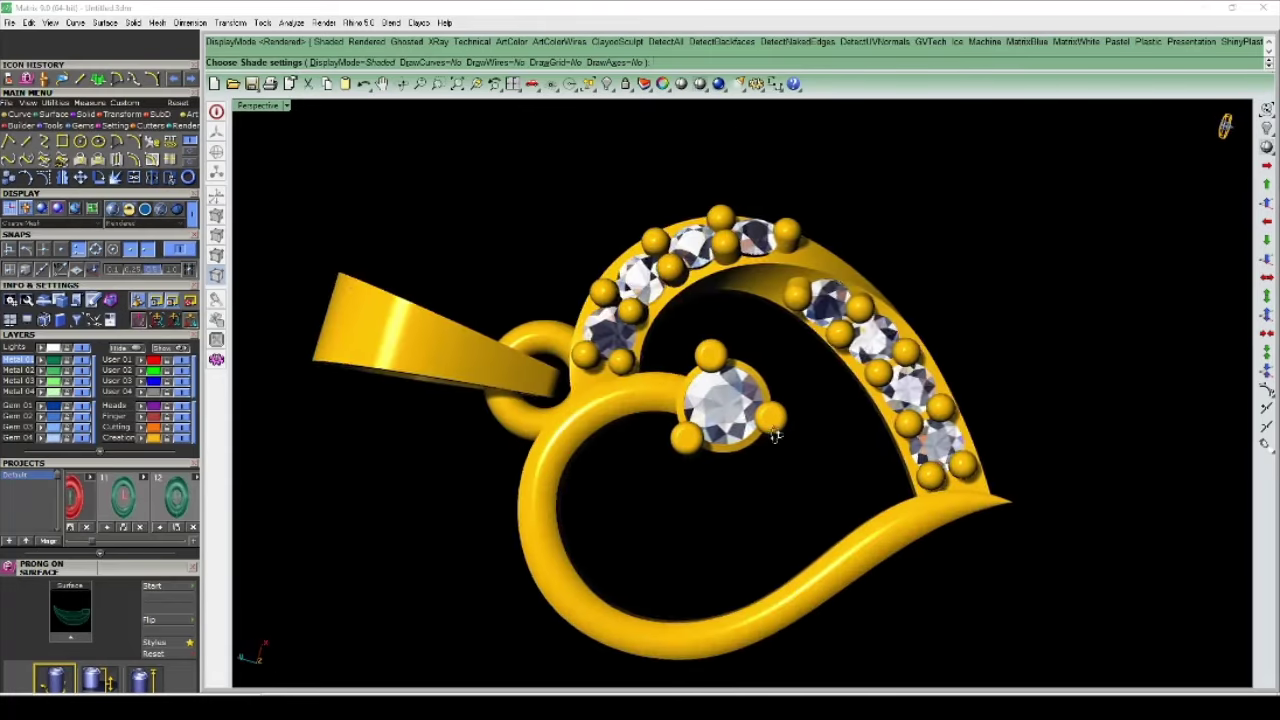
{"action": "scroll", "coordinate": [666, 421], "scroll_direction": "up", "scroll_amount": 2}
{"action": "scroll", "coordinate": [666, 421], "scroll_direction": "down", "scroll_amount": 2}
{"action": "mouse_move", "coordinate": [537, 394]}
{"action": "right_mouse_down"}
{"action": "mouse_move", "coordinate": [833, 236]}
{"action": "mouse_move", "coordinate": [480, 311]}
{"action": "mouse_move", "coordinate": [423, 360]}
{"action": "mouse_move", "coordinate": [778, 347]}
{"action": "mouse_move", "coordinate": [897, 314]}
{"action": "mouse_move", "coordinate": [890, 340]}
{"action": "right_mouse_up"}
Step: Orbit up close around the pendant's back and side to inspect the gold and diamonds
{"action": "scroll", "coordinate": [890, 340], "scroll_direction": "up", "scroll_amount": 2}
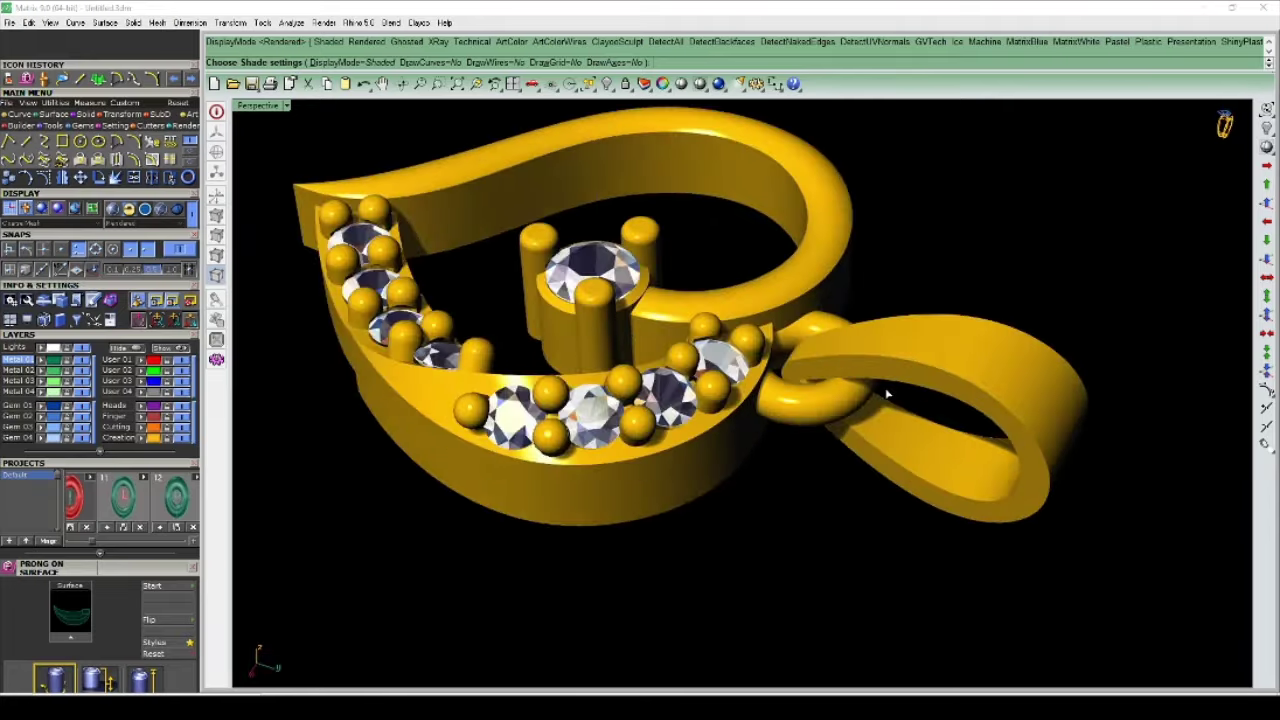
{"action": "mouse_move", "coordinate": [886, 394]}
{"action": "right_mouse_down"}
{"action": "mouse_move", "coordinate": [820, 465]}
{"action": "mouse_move", "coordinate": [1008, 414]}
{"action": "mouse_move", "coordinate": [939, 406]}
{"action": "right_mouse_up"}
{"action": "scroll", "coordinate": [1008, 414], "scroll_direction": "down", "scroll_amount": 2}
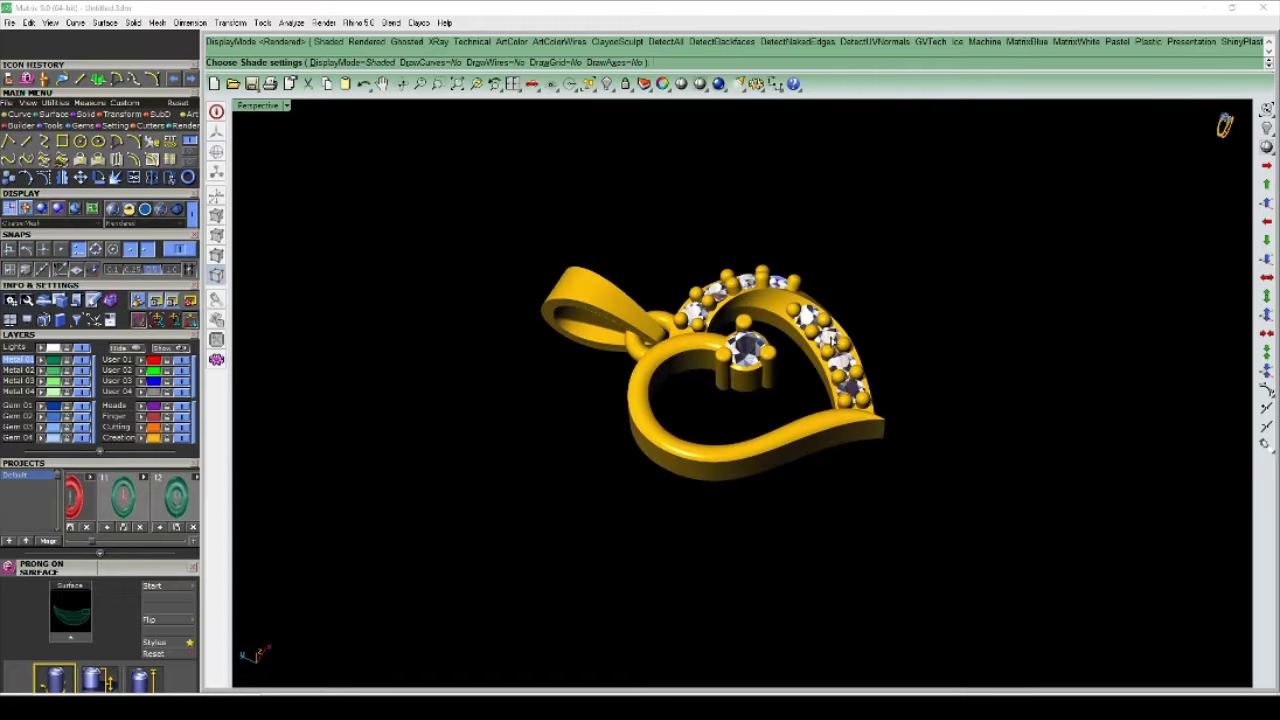
{"action": "scroll", "coordinate": [757, 393], "scroll_direction": "up", "scroll_amount": 3}
{"action": "mouse_move", "coordinate": [757, 393]}
{"action": "right_mouse_down"}
{"action": "mouse_move", "coordinate": [880, 200]}
{"action": "mouse_move", "coordinate": [726, 443]}
{"action": "mouse_move", "coordinate": [754, 390]}
{"action": "mouse_move", "coordinate": [568, 417]}
{"action": "mouse_move", "coordinate": [543, 266]}
{"action": "mouse_move", "coordinate": [469, 463]}
{"action": "mouse_move", "coordinate": [628, 530]}
{"action": "mouse_move", "coordinate": [938, 347]}
{"action": "mouse_move", "coordinate": [994, 297]}
{"action": "mouse_move", "coordinate": [706, 452]}
{"action": "mouse_move", "coordinate": [591, 463]}
{"action": "right_mouse_up"}
{"action": "scroll", "coordinate": [726, 443], "scroll_direction": "down", "scroll_amount": 3}
{"action": "scroll", "coordinate": [750, 427], "scroll_direction": "up", "scroll_amount": 3}
{"action": "scroll", "coordinate": [706, 452], "scroll_direction": "up", "scroll_amount": 3}
{"action": "scroll", "coordinate": [606, 463], "scroll_direction": "down", "scroll_amount": 2}
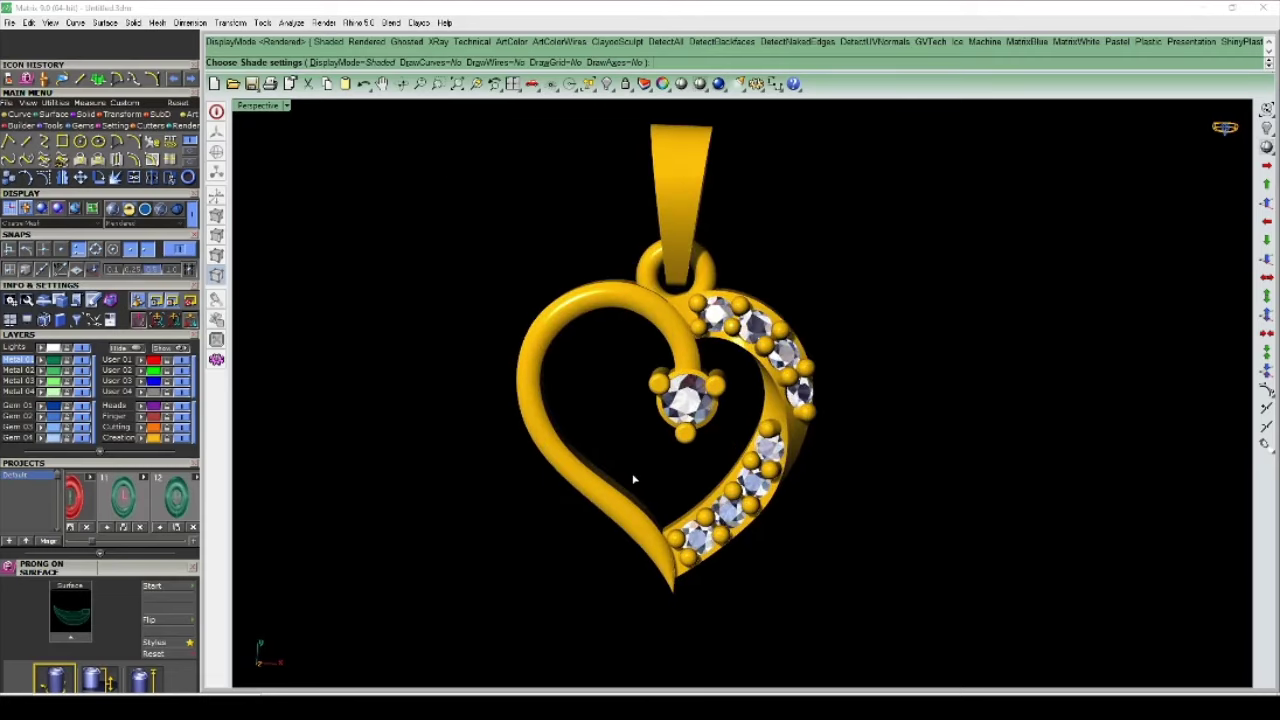
Step: Maximize the Top viewport with Ctrl+F1, adjust zoom, and nudge the pendant toward the lower right
{"action": "key", "text": "ctrl+F1"}
{"action": "key", "text": "ctrl+F1"}
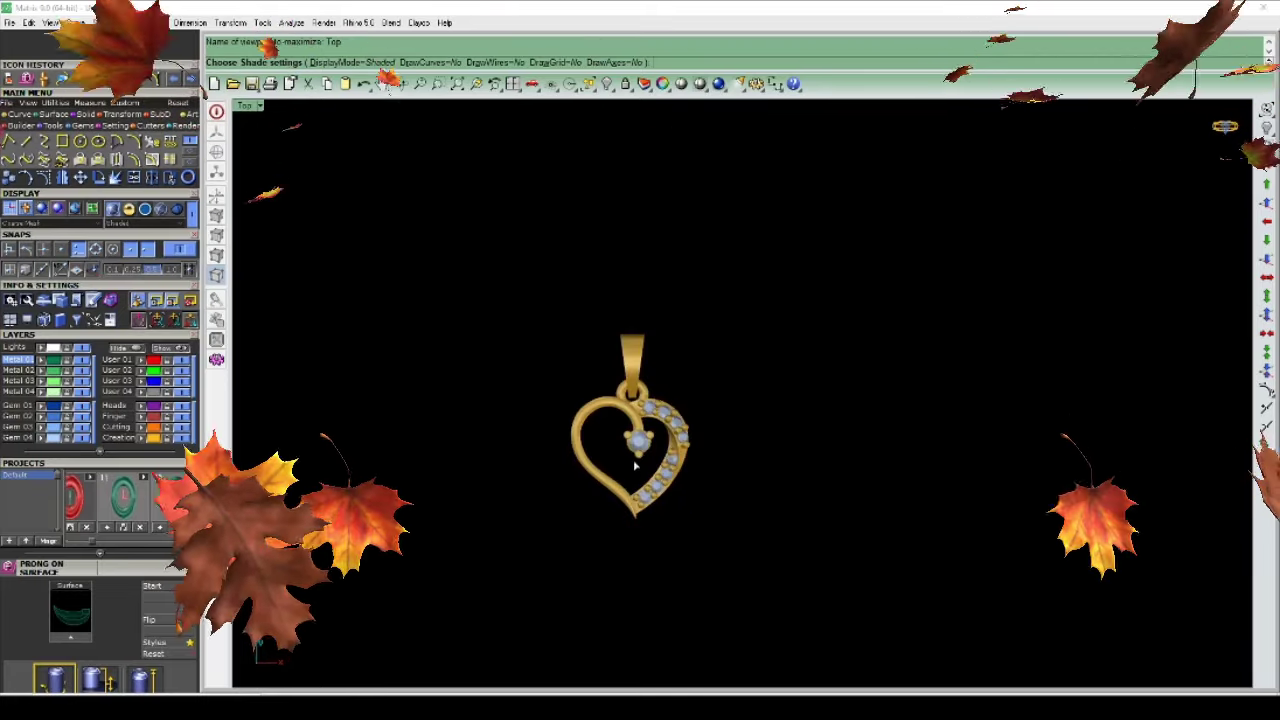
{"action": "scroll", "coordinate": [623, 466], "scroll_direction": "up", "scroll_amount": 3}
{"action": "scroll", "coordinate": [671, 480], "scroll_direction": "down", "scroll_amount": 2}
{"action": "scroll", "coordinate": [671, 480], "scroll_direction": "up", "scroll_amount": 1}
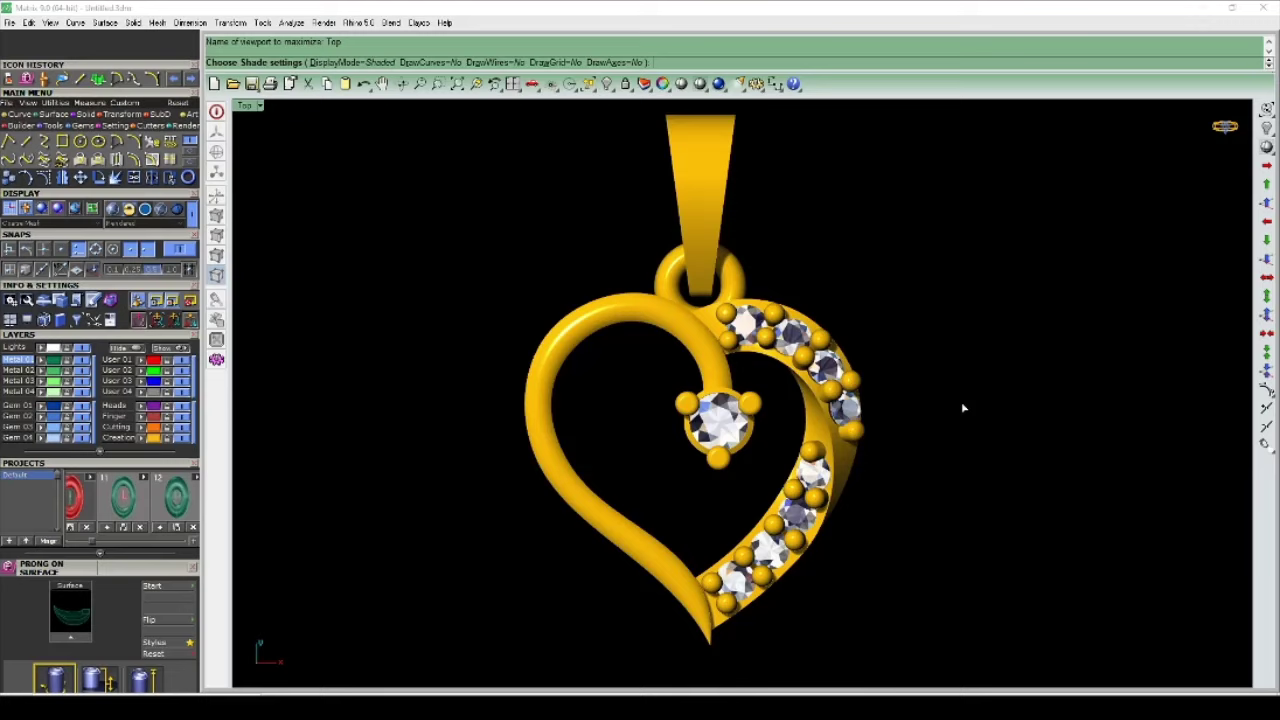
{"action": "right_click_drag", "start_coordinate": [963, 408], "coordinate": [969, 420]}
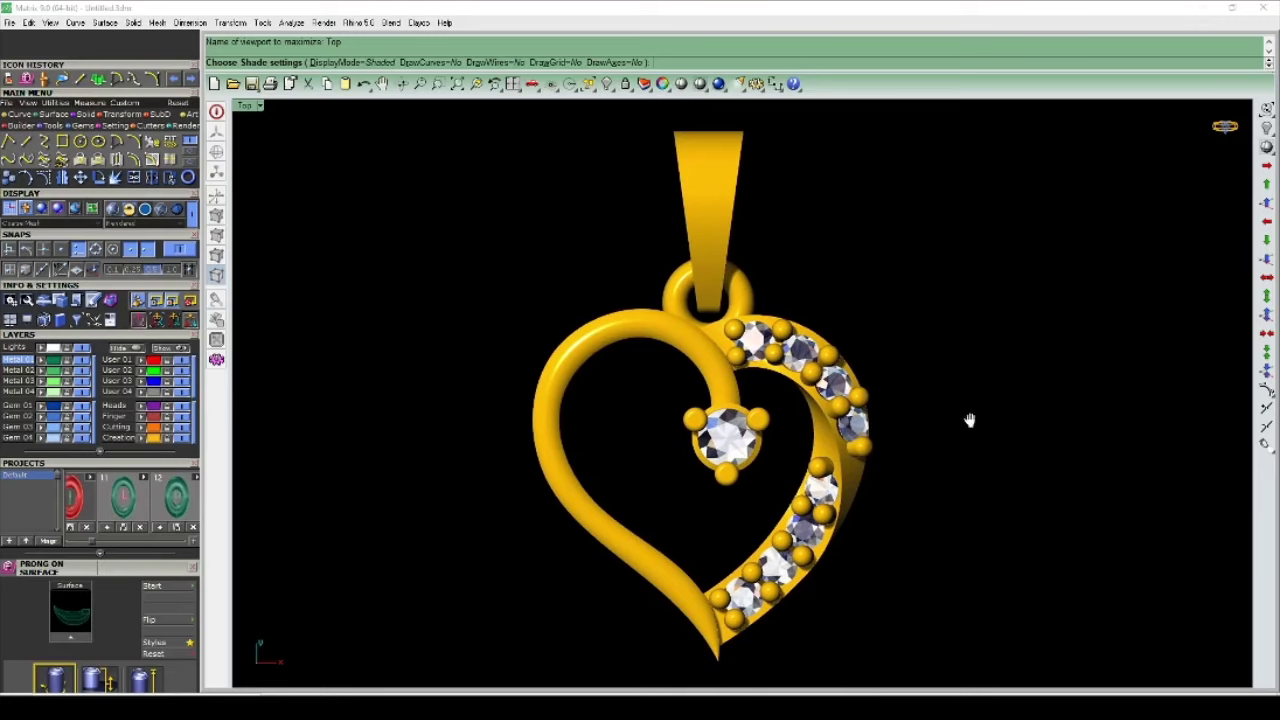